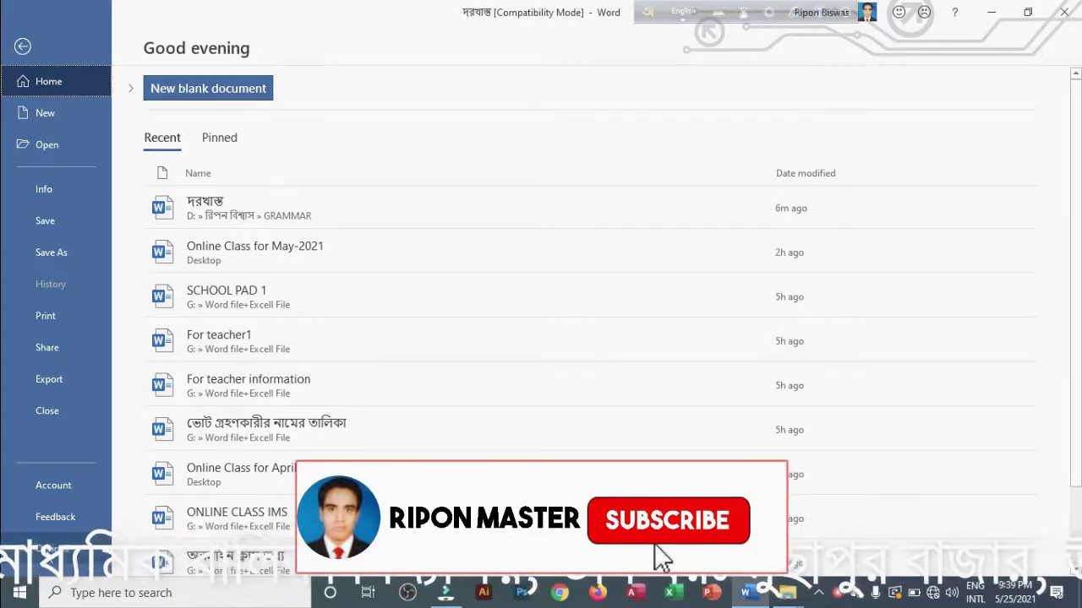
Examine the General options for working with Word, then close the options dialog
{"action": "left_click", "coordinate": [49, 554]}
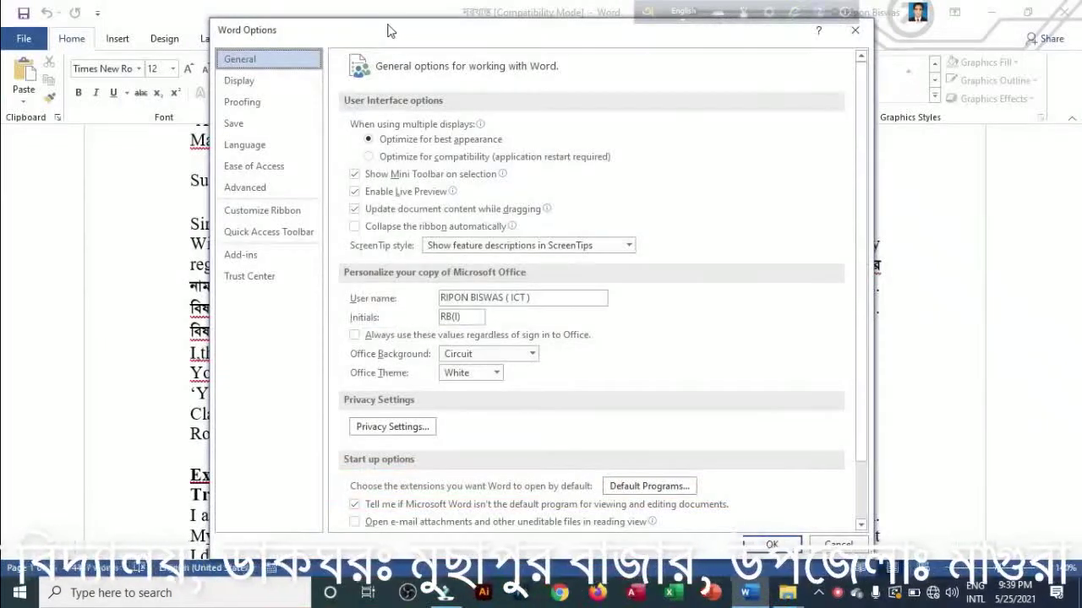
{"action": "left_click_drag", "start_coordinate": [363, 39], "coordinate": [336, 35]}
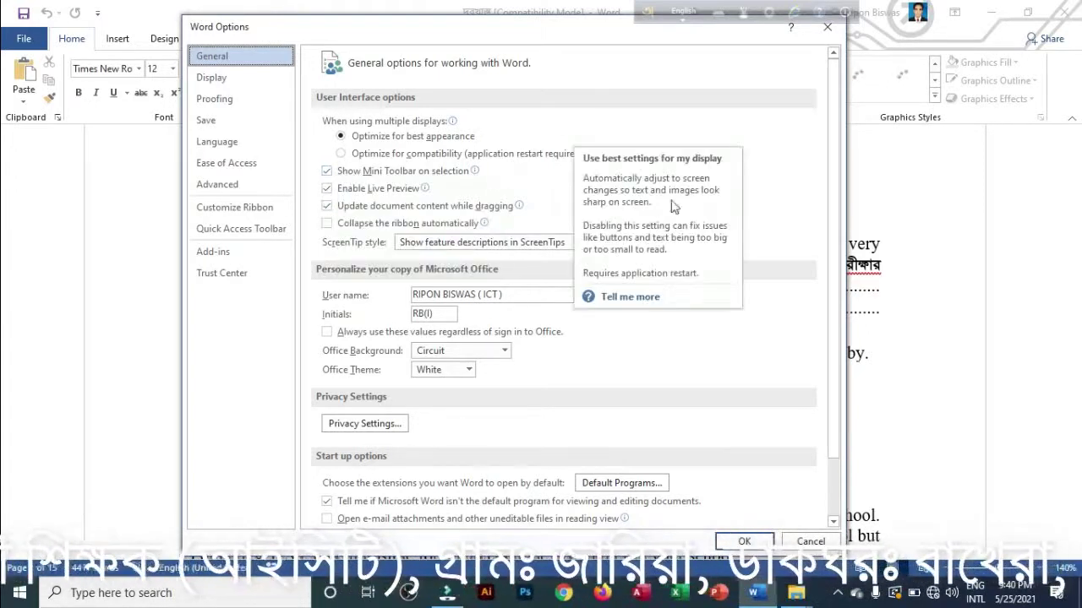
{"action": "left_click_drag", "start_coordinate": [618, 41], "coordinate": [427, 547]}
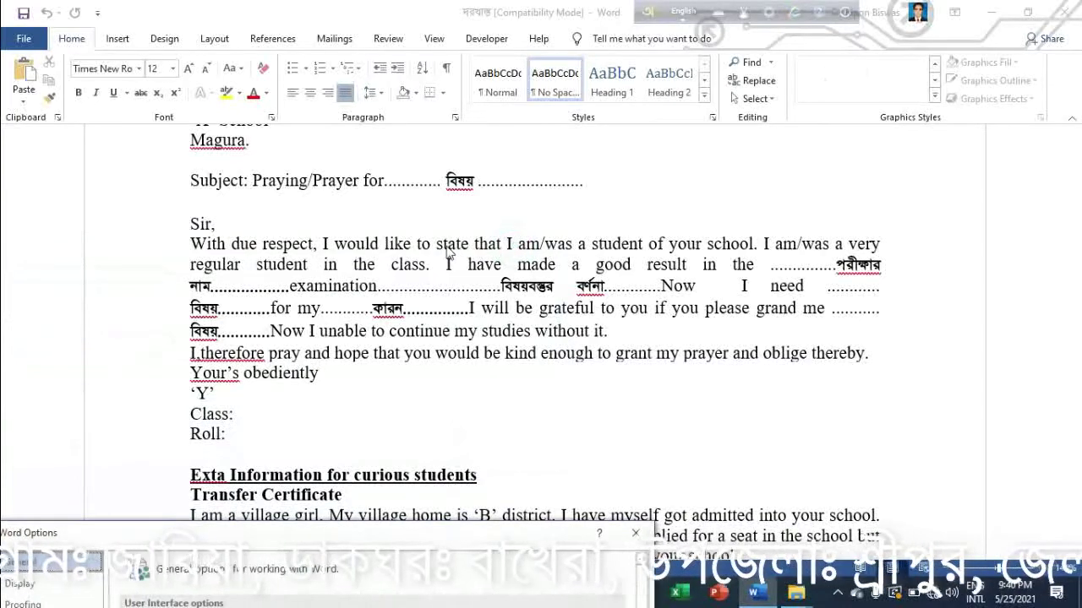
{"action": "left_click_drag", "start_coordinate": [524, 537], "coordinate": [477, 41]}
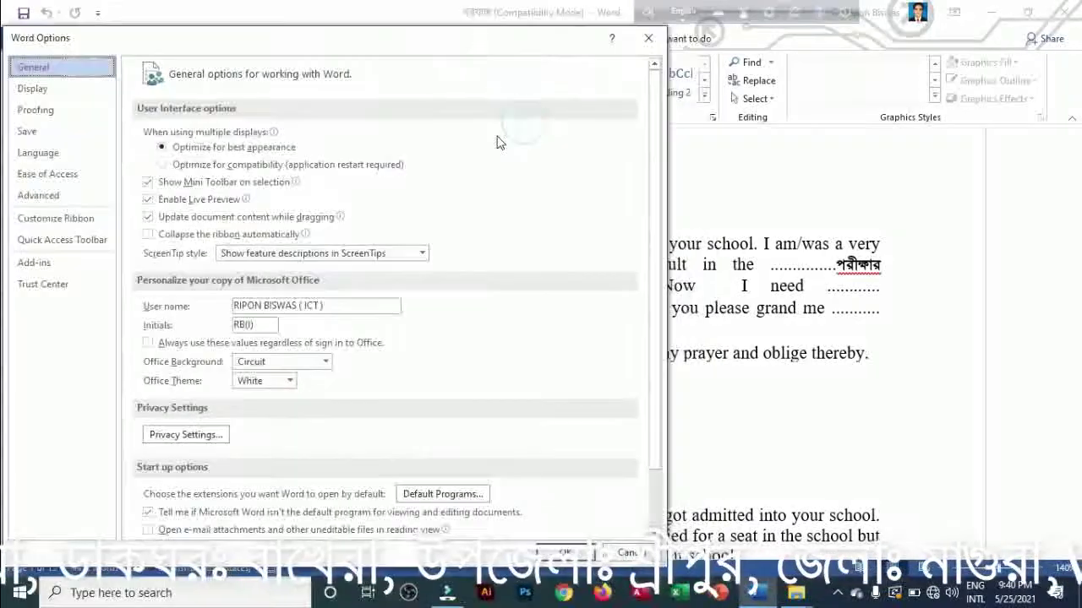
{"action": "left_click", "coordinate": [565, 554]}
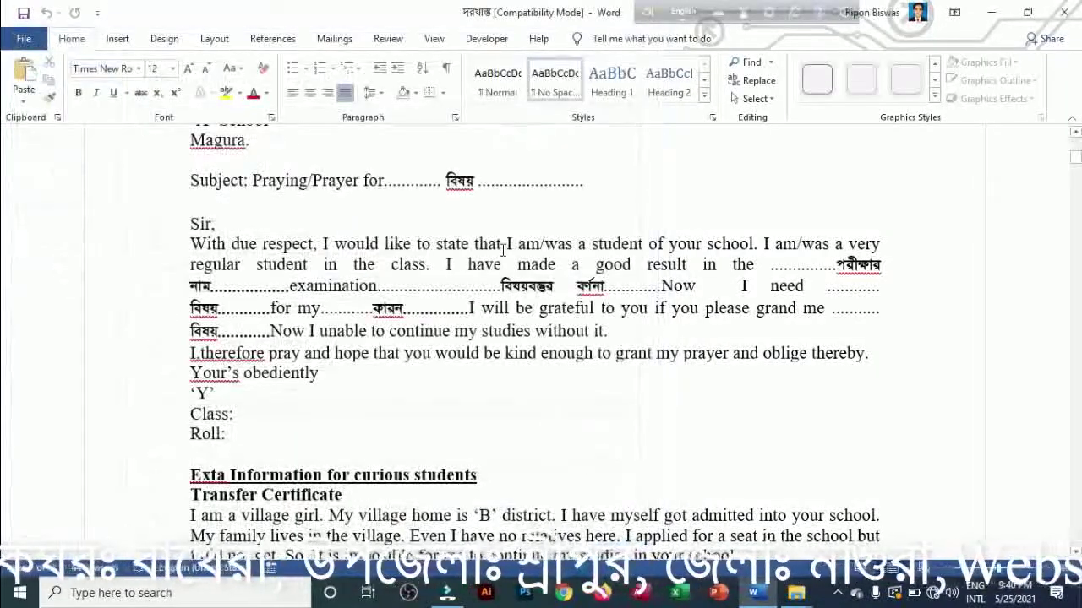
Select "I would like to state that" in the letter and disable the Show Mini Toolbar on selection option
{"action": "left_click_drag", "start_coordinate": [503, 247], "coordinate": [329, 248]}
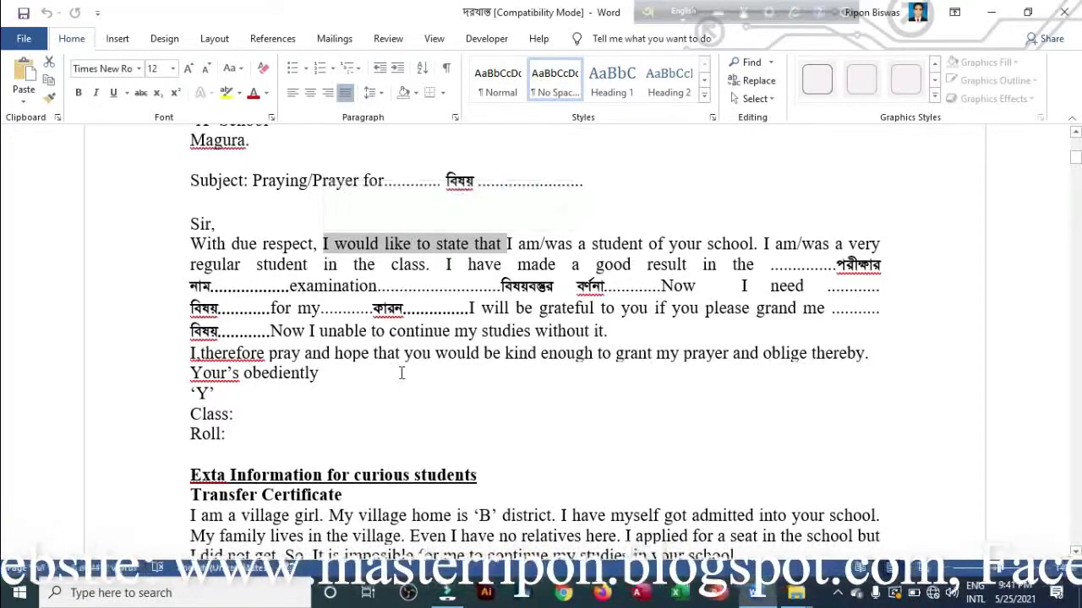
{"action": "left_click", "coordinate": [24, 38]}
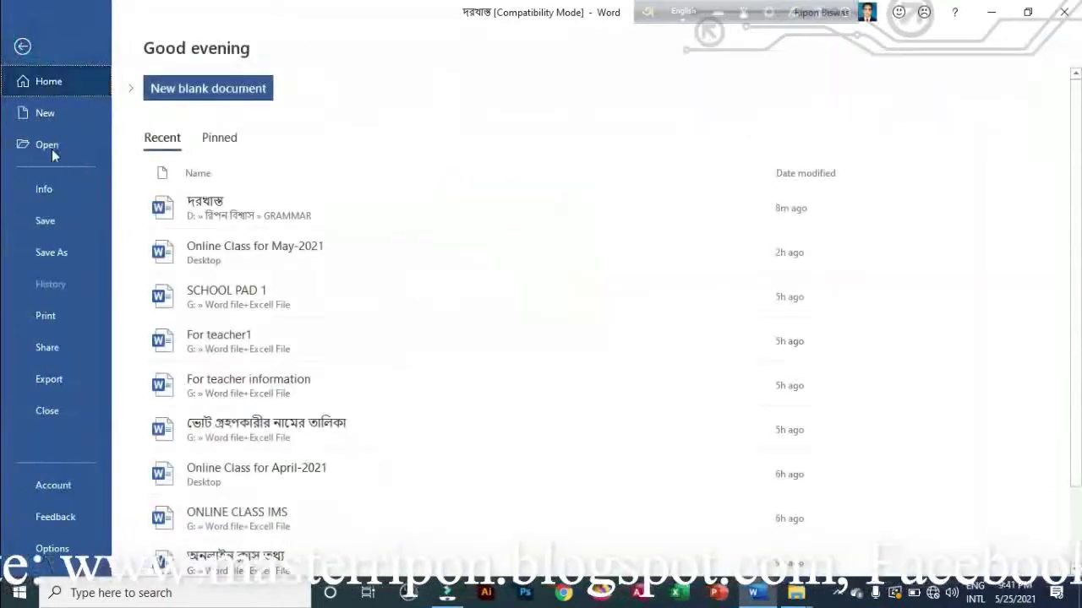
{"action": "left_click", "coordinate": [52, 549]}
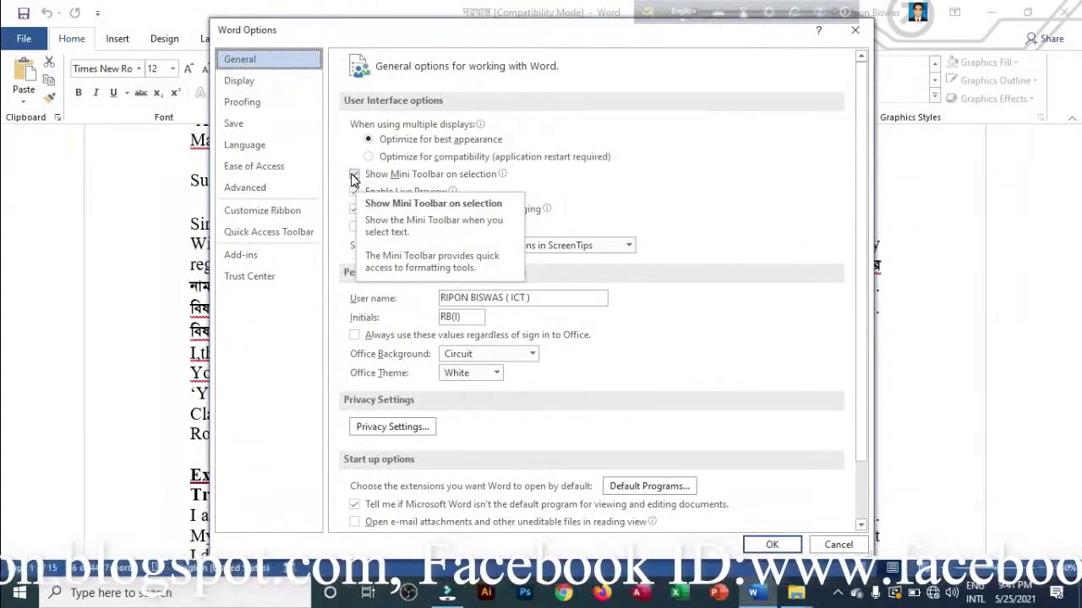
{"action": "left_click", "coordinate": [355, 175]}
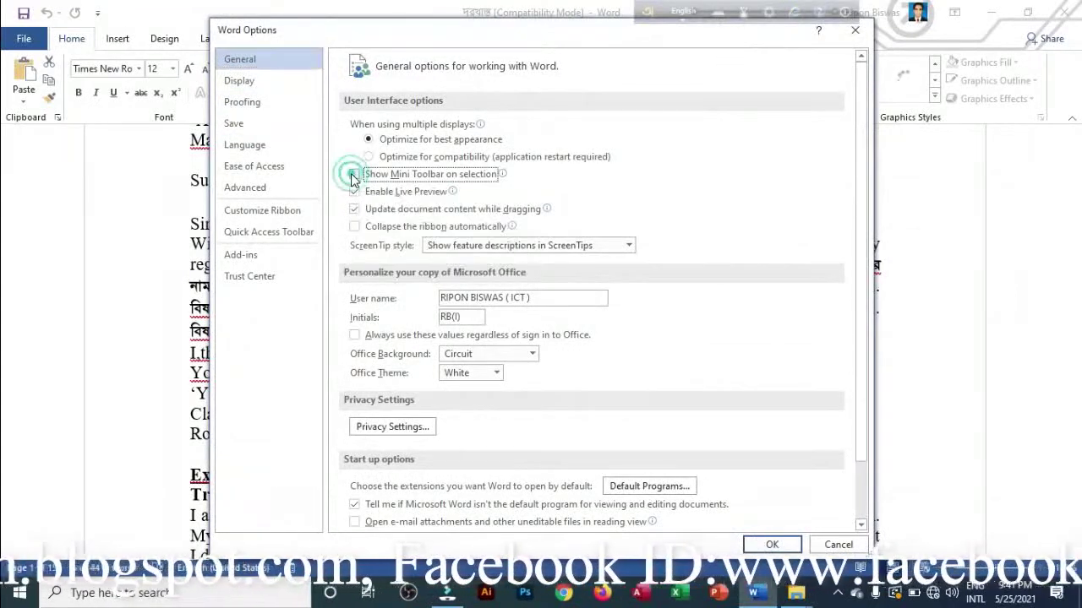
{"action": "left_click", "coordinate": [771, 545]}
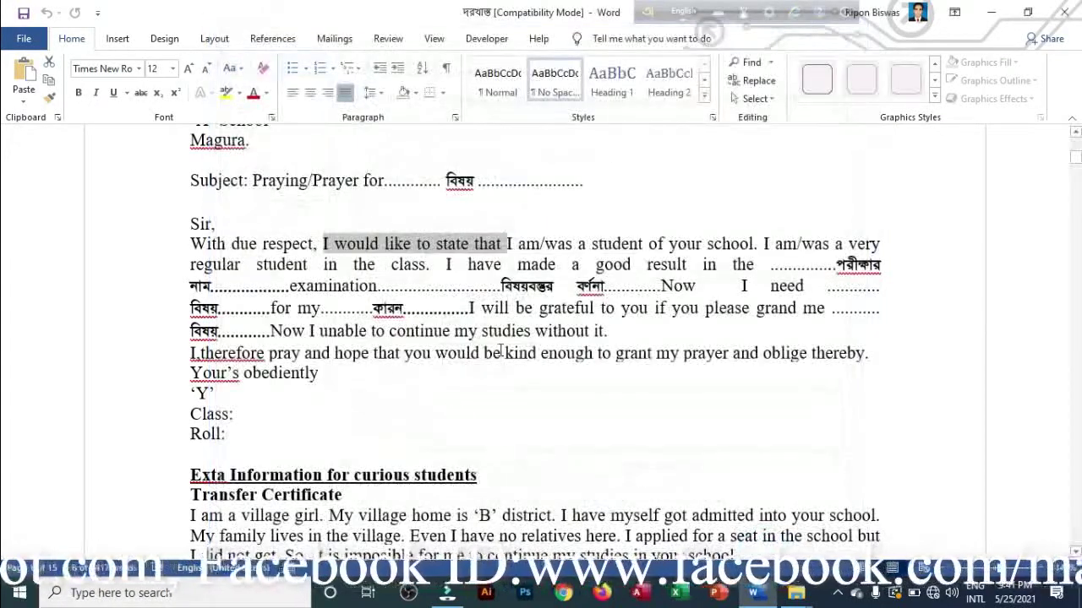
Select several passages in the letter body and the Transfer Certificate paragraph to check the mini toolbar's behaviour on selection
{"action": "left_click_drag", "start_coordinate": [505, 352], "coordinate": [253, 355]}
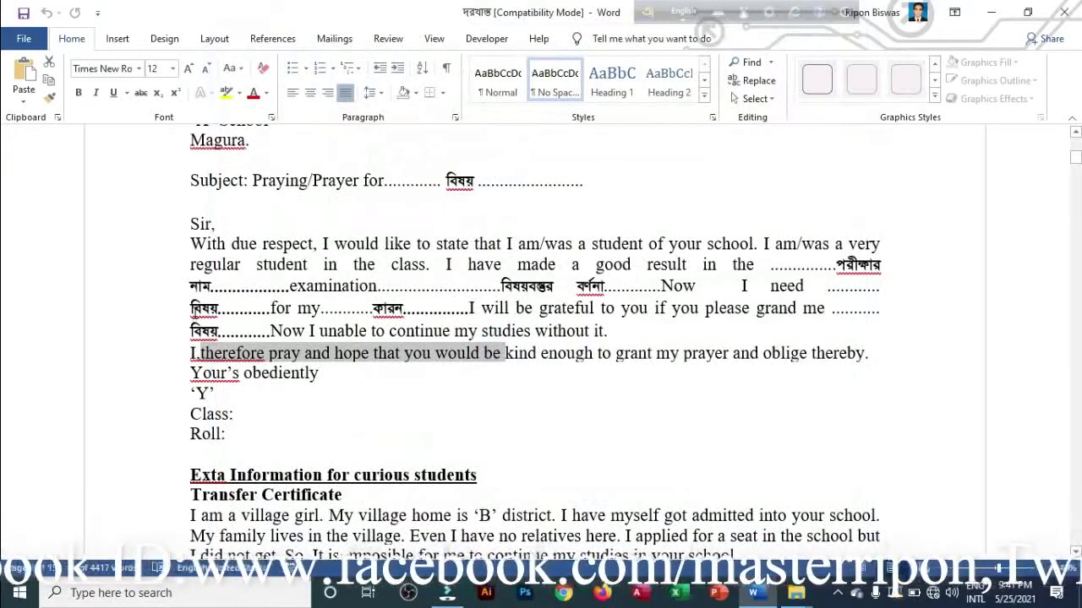
{"action": "left_click_drag", "start_coordinate": [193, 309], "coordinate": [469, 310]}
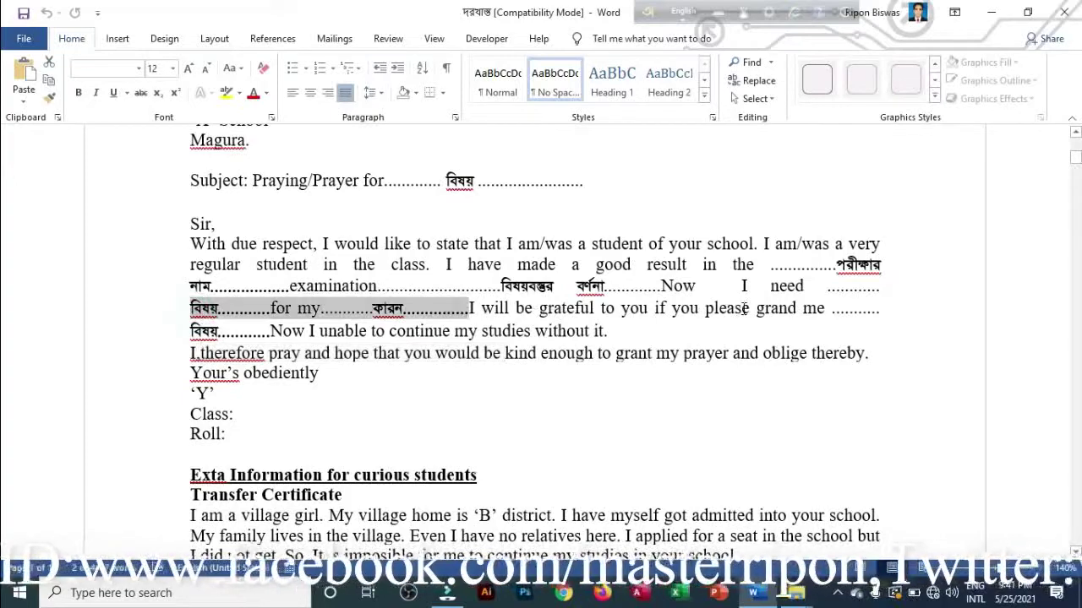
{"action": "left_click_drag", "start_coordinate": [743, 309], "coordinate": [482, 310]}
{"action": "scroll", "coordinate": [434, 415], "scroll_direction": "down", "scroll_amount": 5}
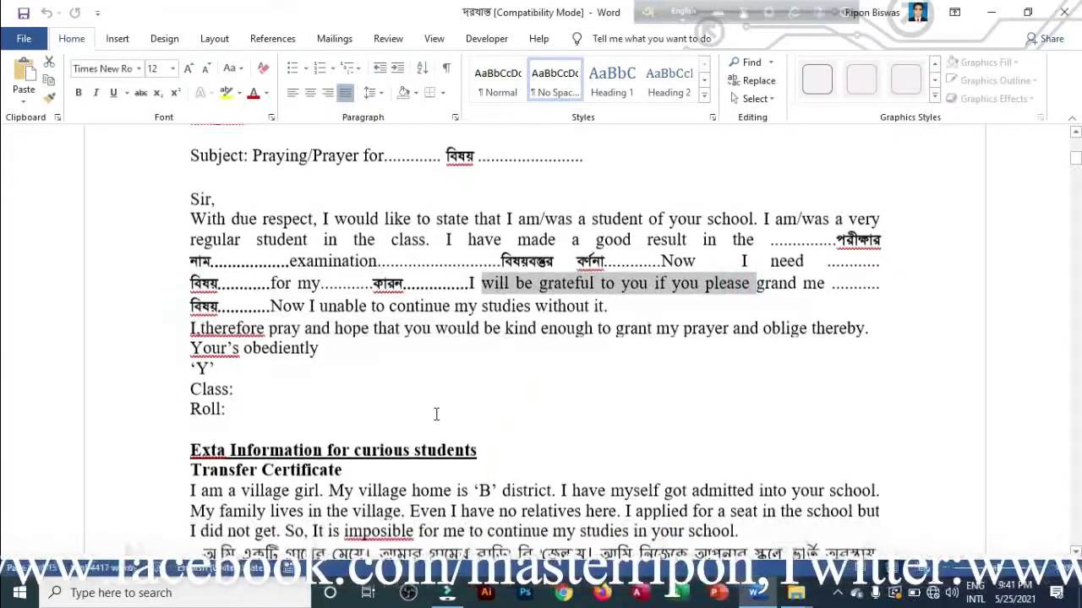
{"action": "left_click_drag", "start_coordinate": [589, 294], "coordinate": [153, 287]}
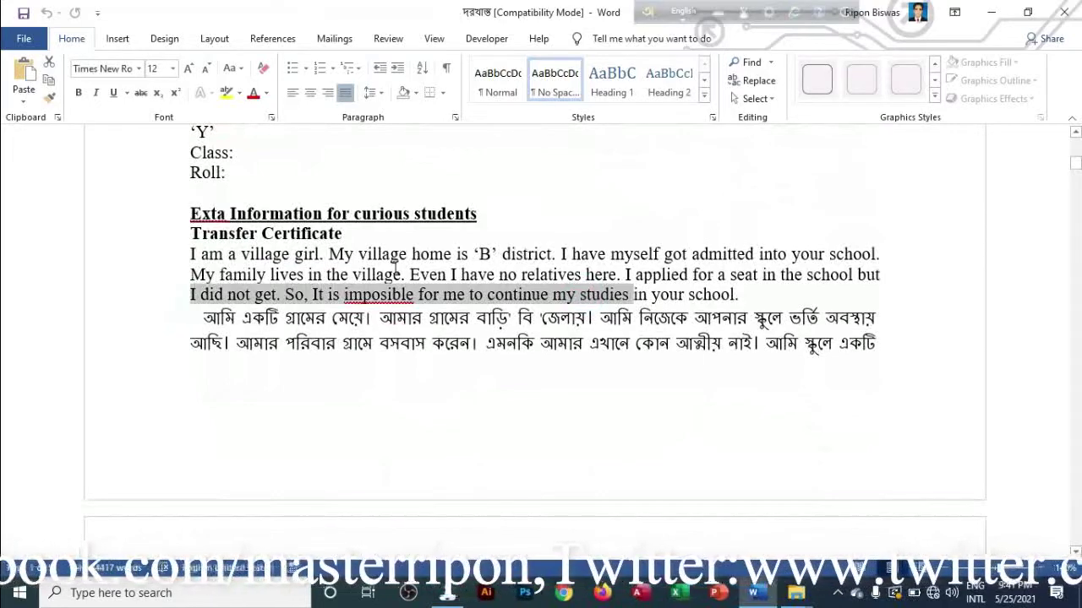
{"action": "left_click_drag", "start_coordinate": [396, 269], "coordinate": [319, 269]}
{"action": "left_click_drag", "start_coordinate": [521, 275], "coordinate": [365, 295]}
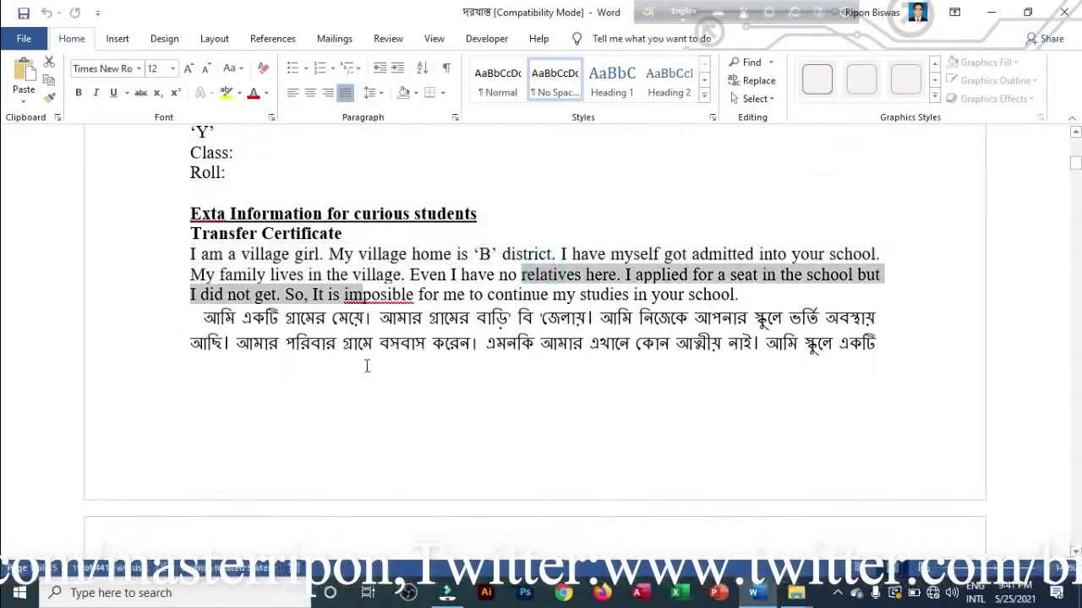
Enable the Show Mini Toolbar on selection option in the General settings
{"action": "left_click", "coordinate": [24, 38]}
{"action": "left_click", "coordinate": [84, 549]}
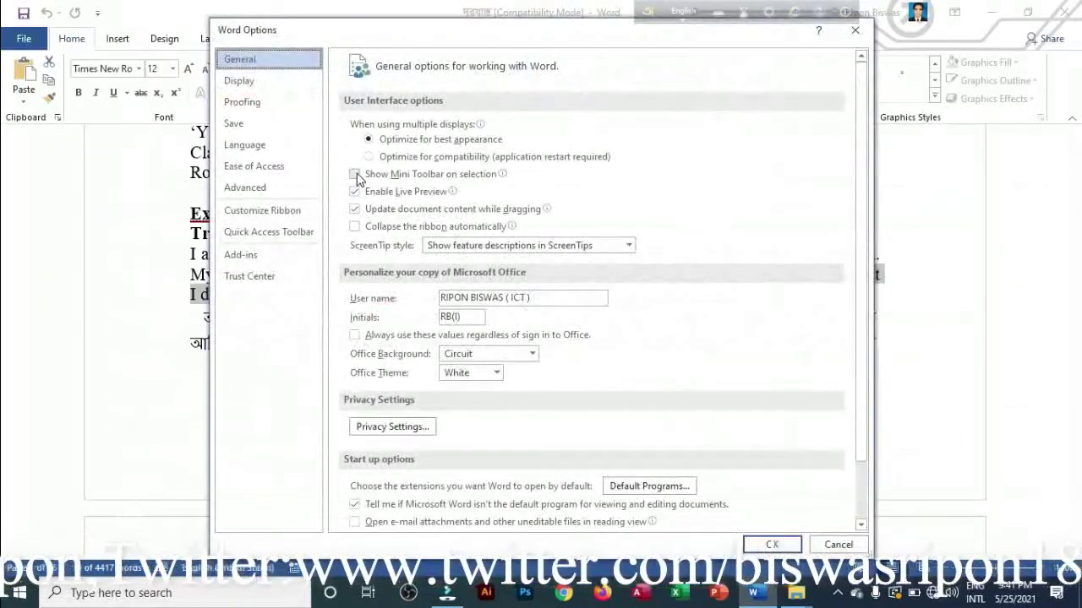
{"action": "left_click", "coordinate": [354, 174]}
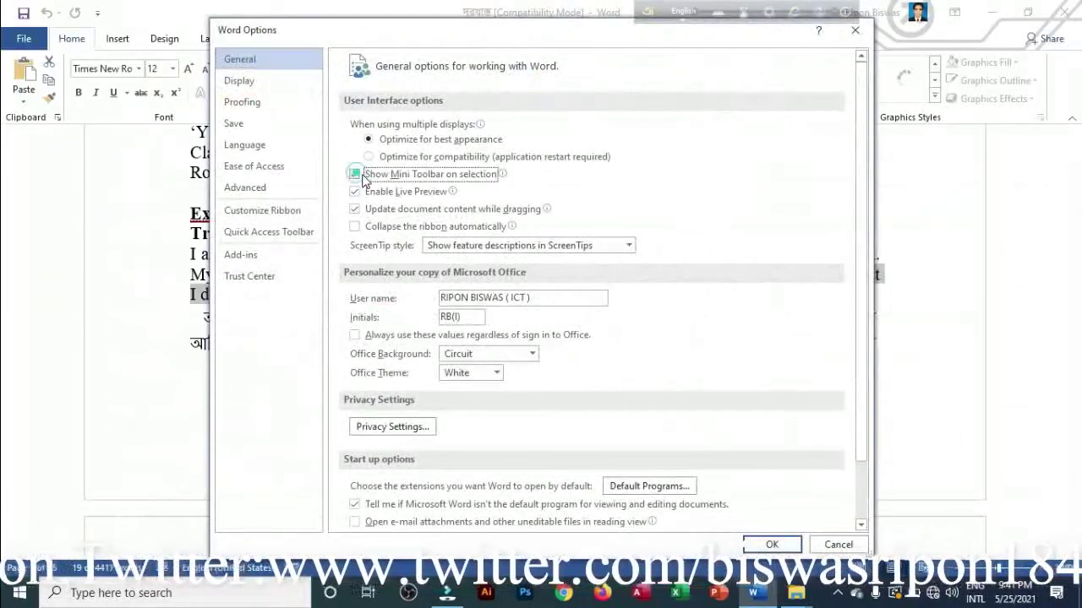
{"action": "left_click", "coordinate": [769, 545]}
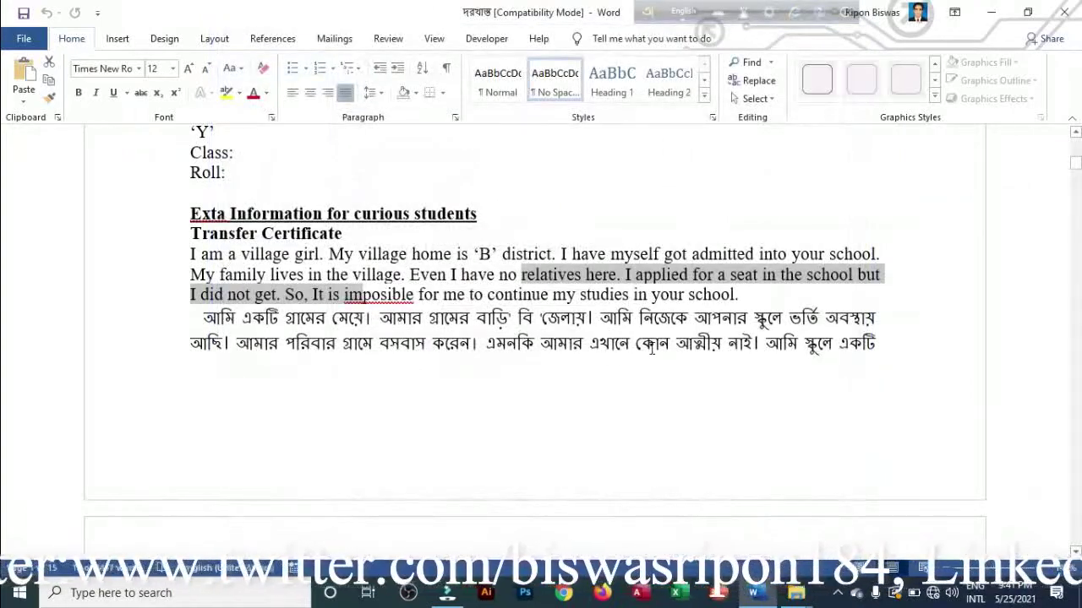
Format "বসবাস করেন। এমনকি আমার এখানে কোন" as italic, underlined red text with yellow highlighting, using the mini toolbar
{"action": "left_click_drag", "start_coordinate": [651, 349], "coordinate": [381, 346]}
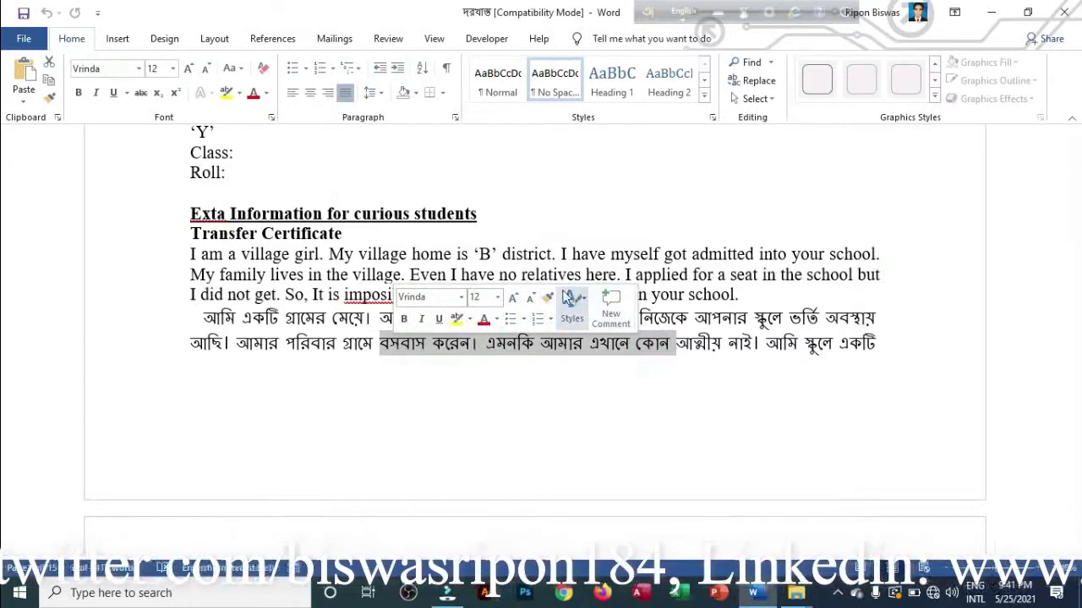
{"action": "left_click", "coordinate": [407, 318]}
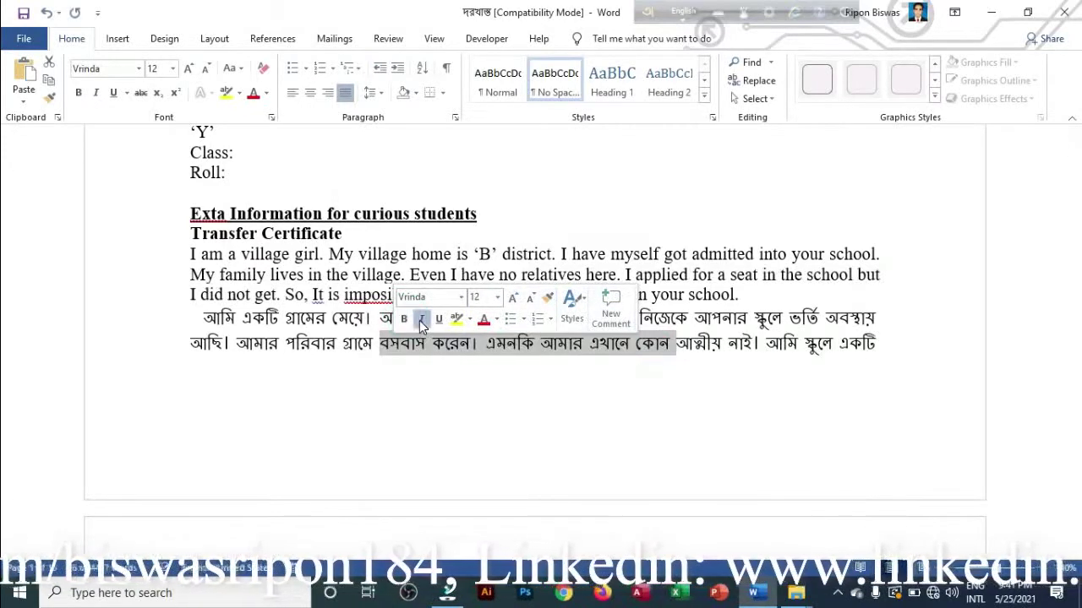
{"action": "left_click", "coordinate": [420, 319]}
{"action": "left_click", "coordinate": [438, 319]}
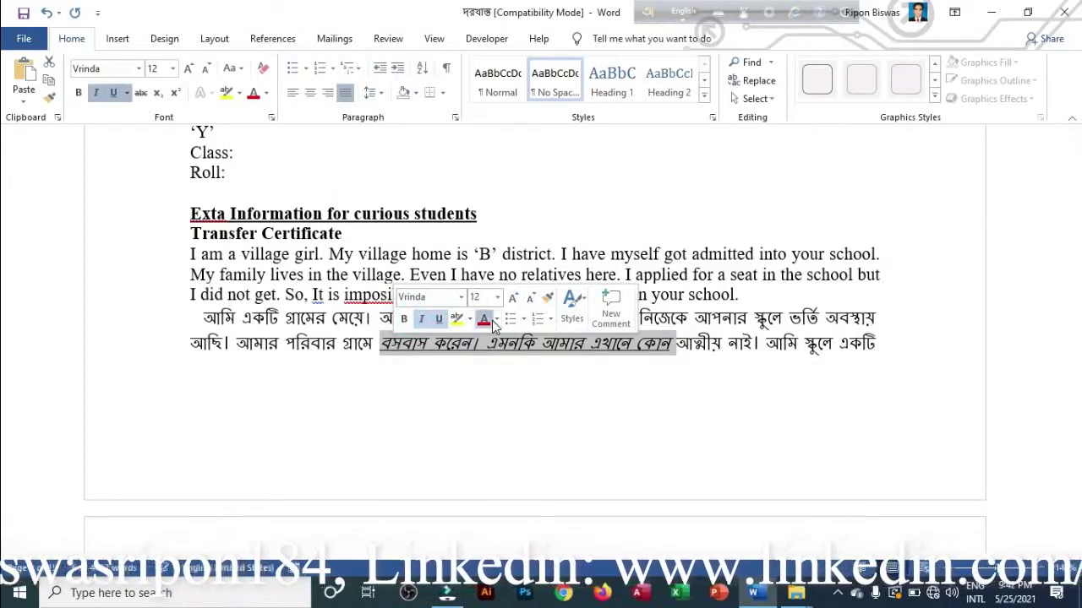
{"action": "left_click", "coordinate": [487, 320]}
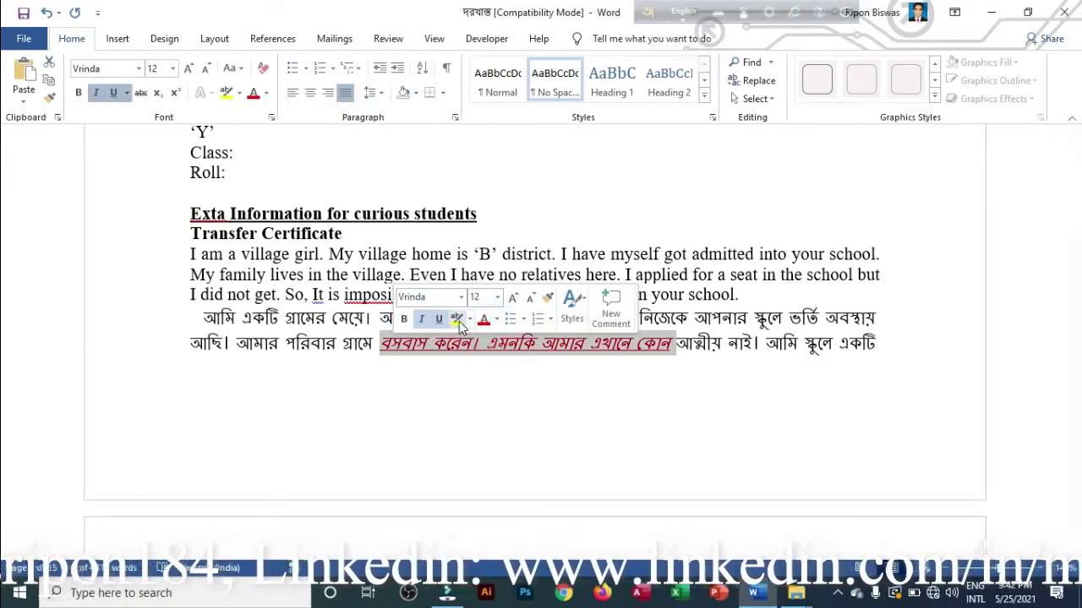
{"action": "left_click", "coordinate": [456, 319]}
{"action": "key", "text": "Left"}
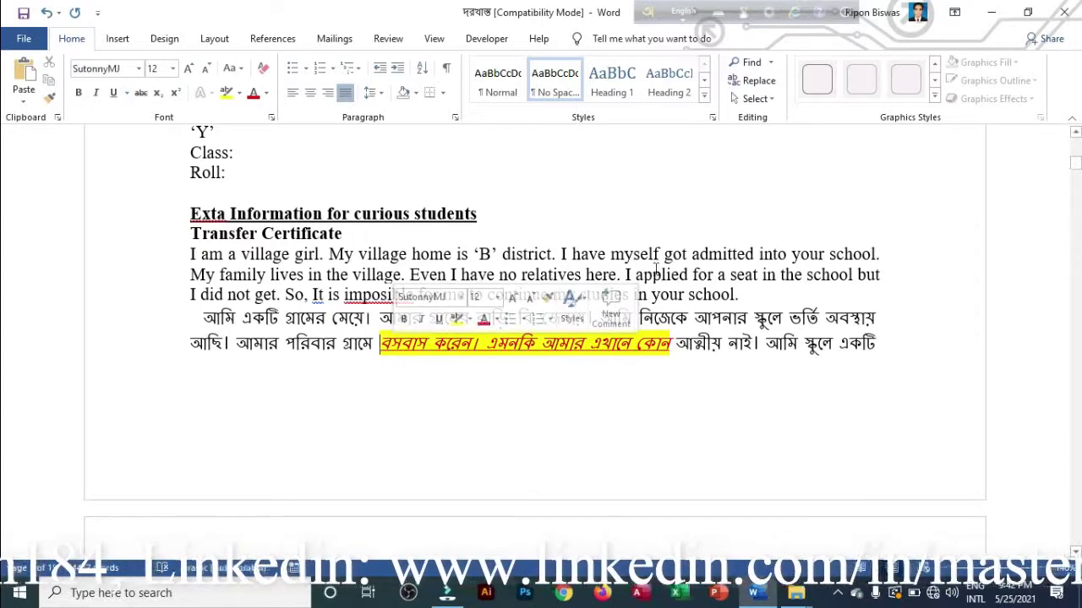
Select the Transfer Certificate text from "myself got admitted" to "the village" and review the Enable Live Preview option in the General settings
{"action": "left_click_drag", "start_coordinate": [624, 255], "coordinate": [394, 278]}
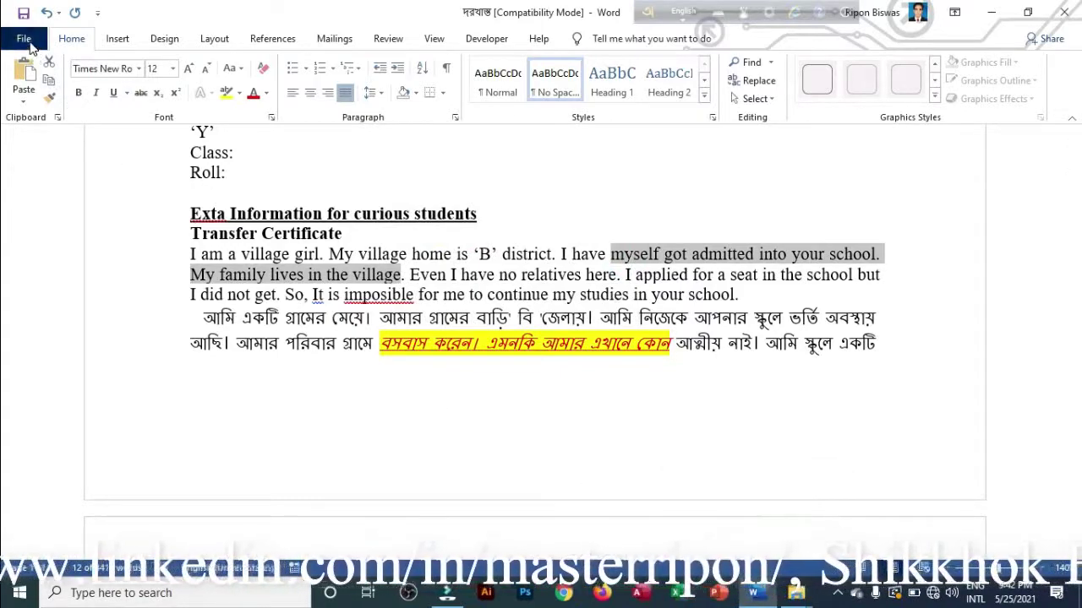
{"action": "left_click", "coordinate": [30, 46]}
{"action": "key", "text": "Escape"}
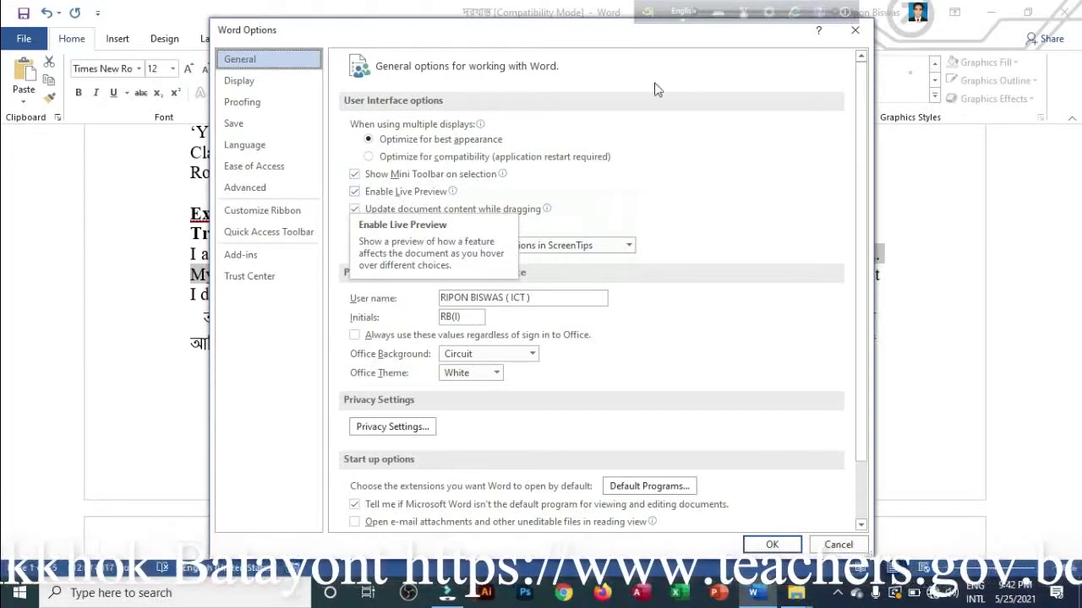
{"action": "left_click_drag", "start_coordinate": [704, 34], "coordinate": [544, 21]}
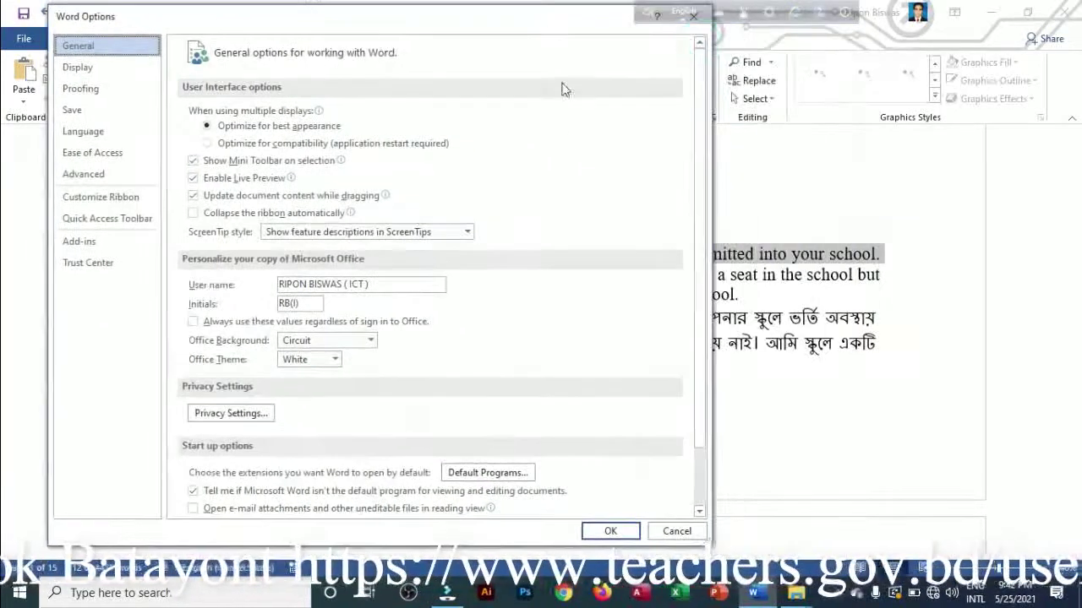
{"action": "left_click", "coordinate": [610, 531]}
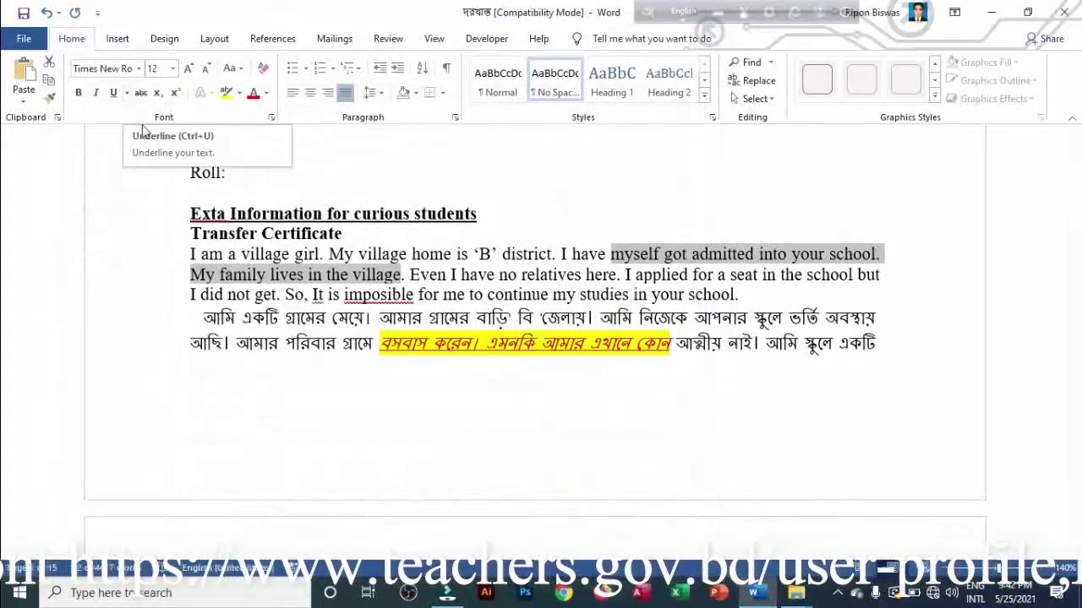
Preview text styles such as Emphasis on the selected Transfer Certificate passage
{"action": "scroll", "coordinate": [303, 253], "scroll_direction": "up", "scroll_amount": 3}
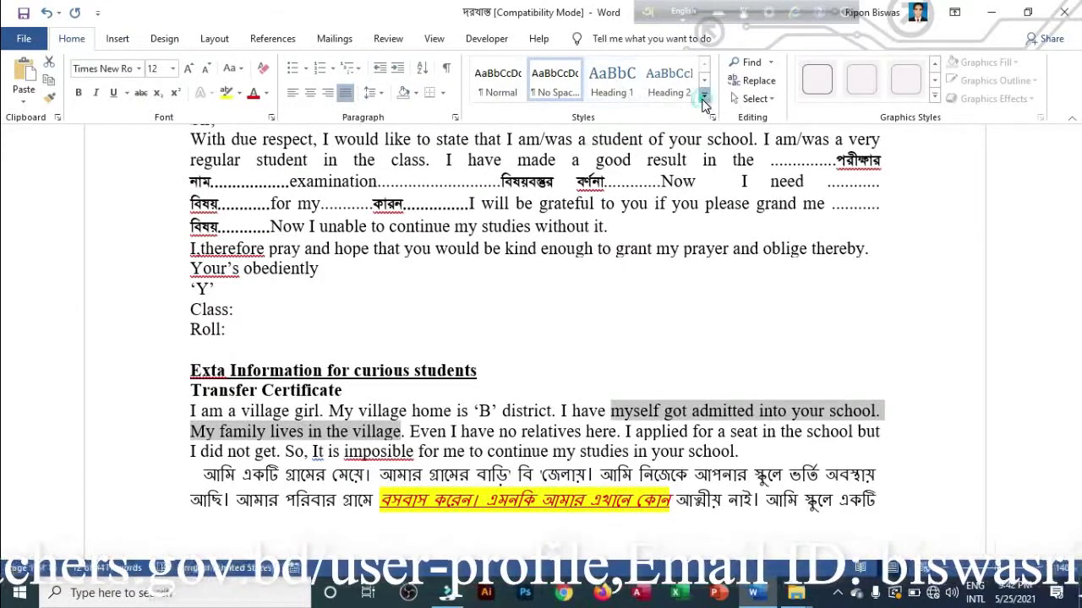
{"action": "left_click", "coordinate": [704, 100]}
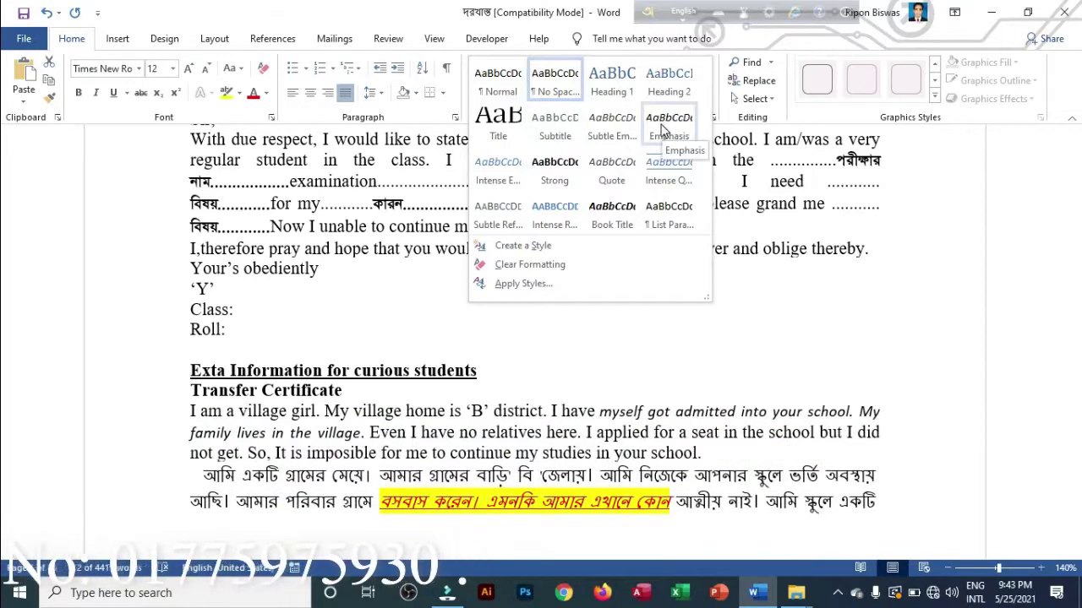
{"action": "left_click", "coordinate": [157, 42]}
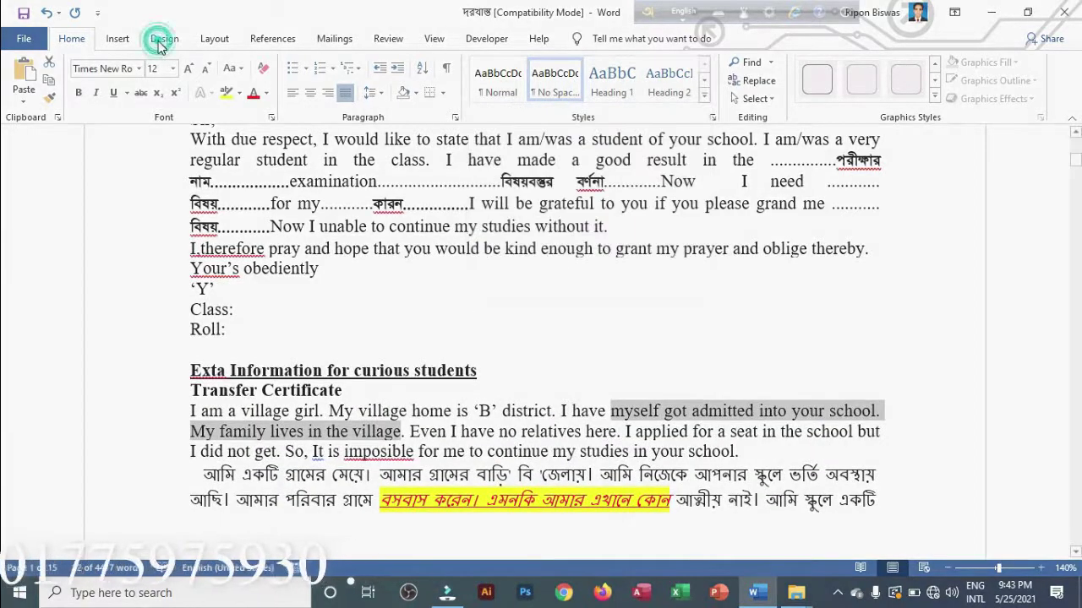
Apply a different built-in style set to the whole document from the document formatting designs
{"action": "left_click", "coordinate": [158, 42]}
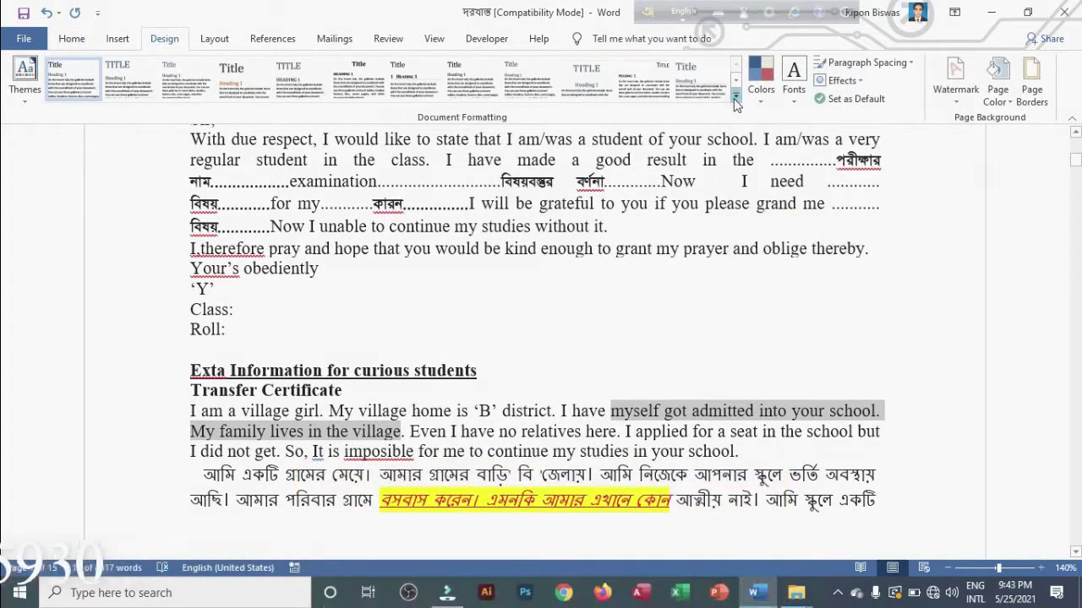
{"action": "left_click", "coordinate": [736, 99]}
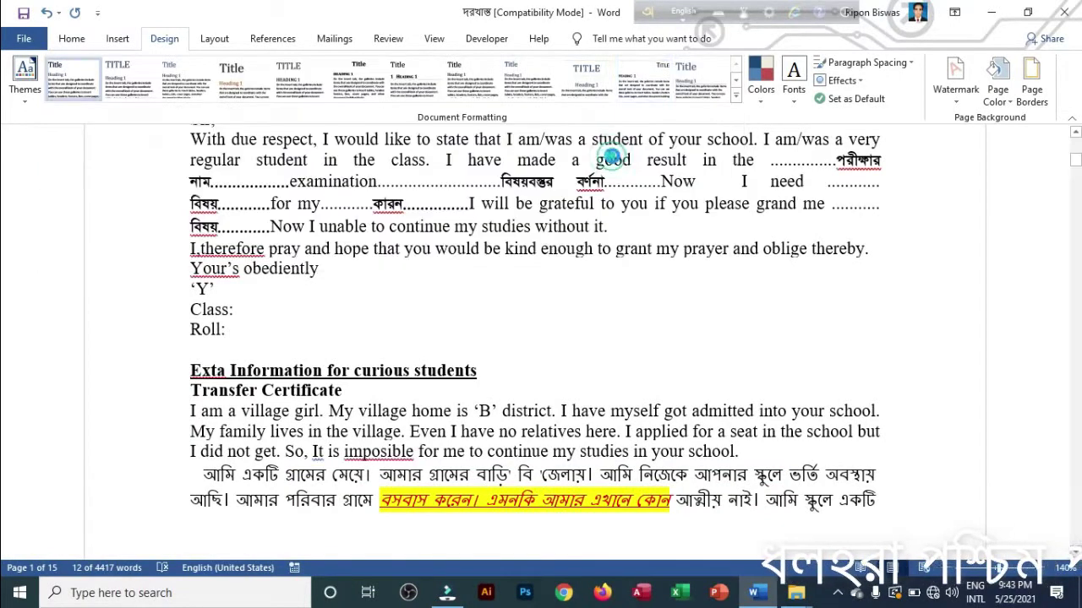
{"action": "left_click", "coordinate": [613, 164]}
{"action": "left_click_drag", "start_coordinate": [610, 410], "coordinate": [402, 431]}
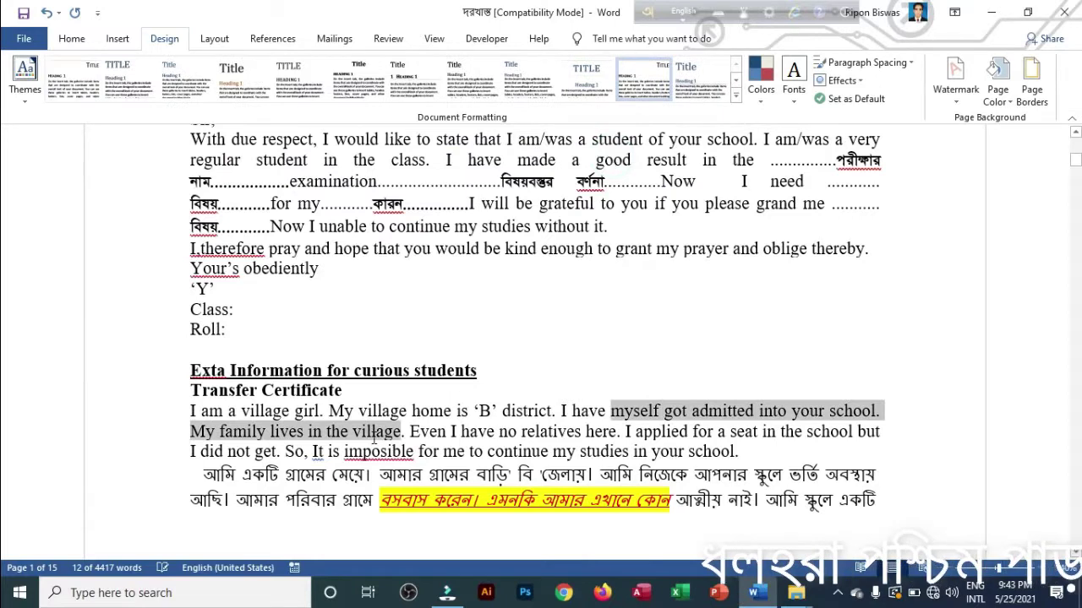
{"action": "left_click", "coordinate": [234, 86]}
{"action": "key", "text": "ctrl+z"}
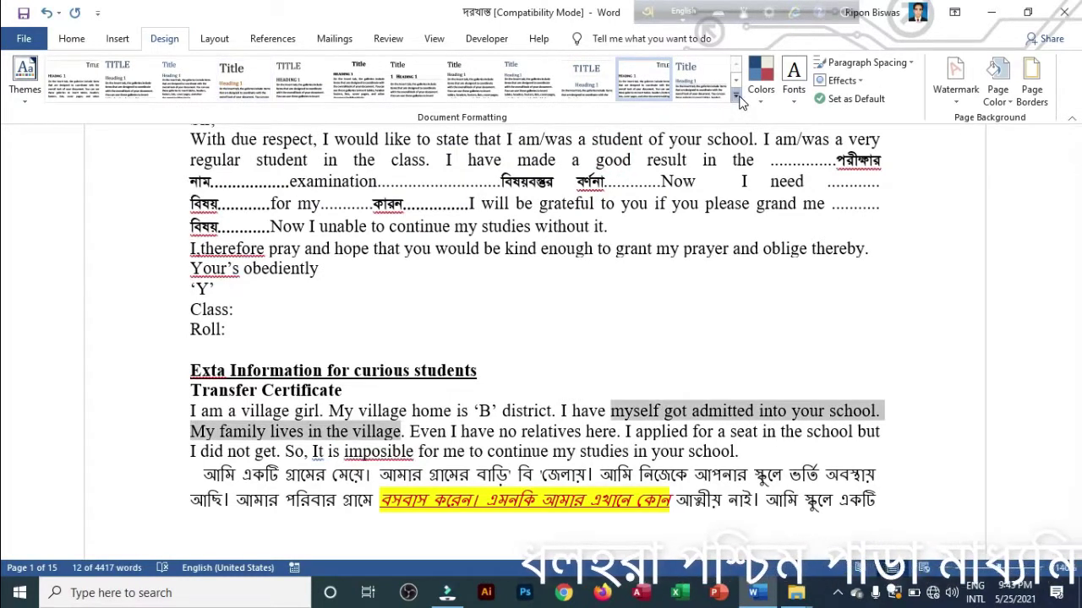
Browse the available document themes for the letter without applying one
{"action": "left_click", "coordinate": [735, 96]}
{"action": "left_click", "coordinate": [25, 99]}
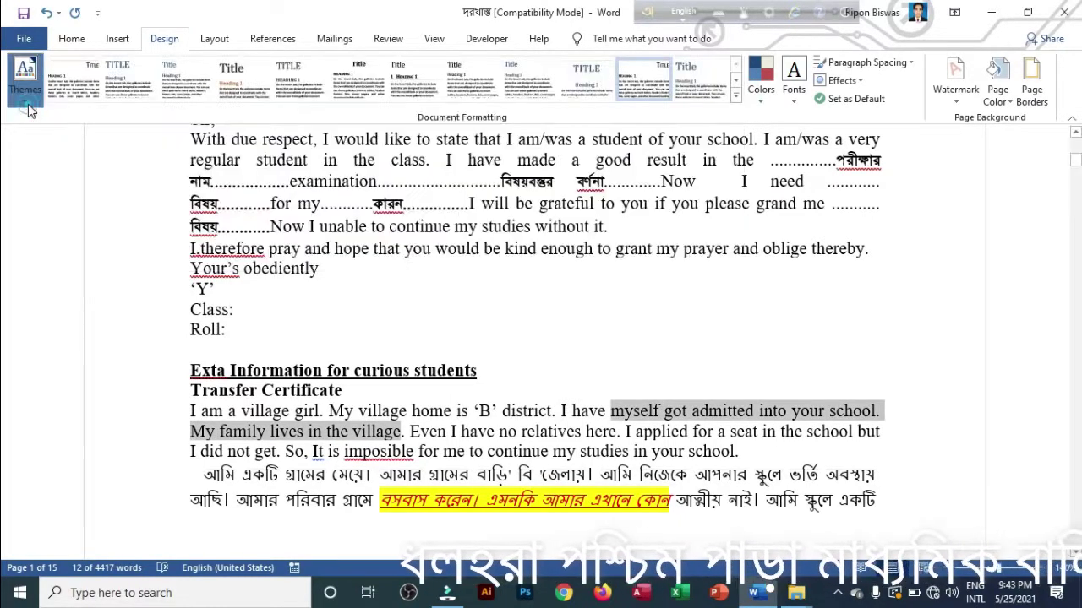
{"action": "left_click", "coordinate": [27, 103]}
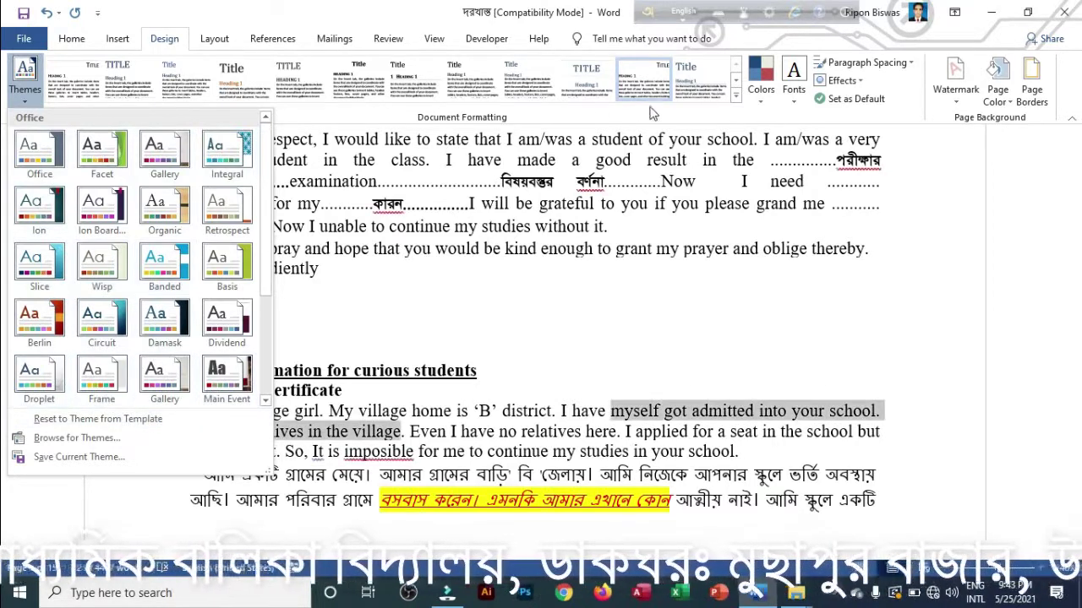
Preview the available text styles on the selected Transfer Certificate passage
{"action": "left_click", "coordinate": [116, 40]}
{"action": "left_click", "coordinate": [117, 39]}
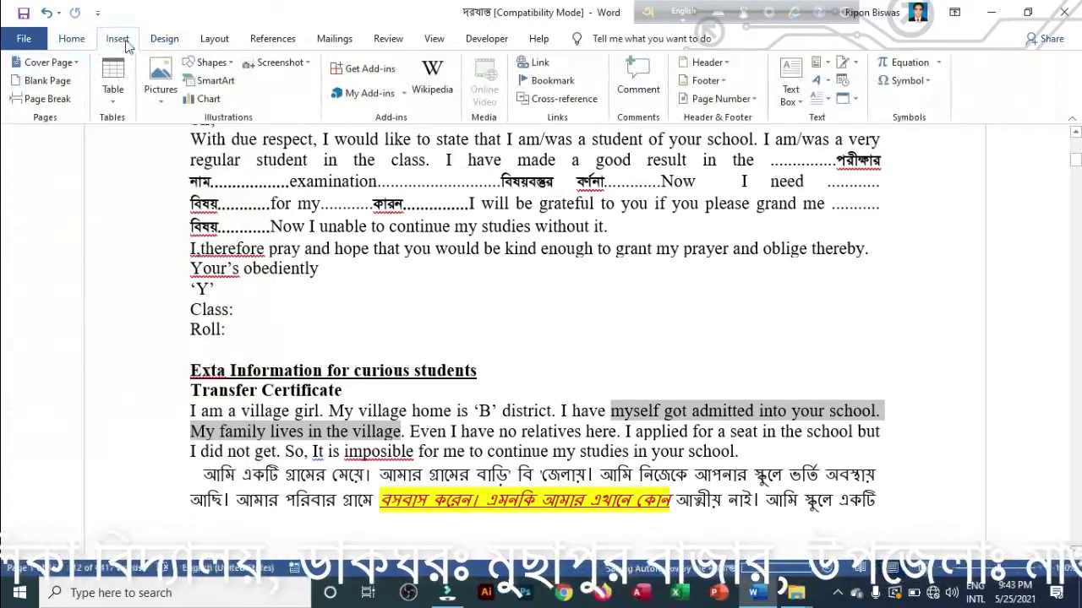
{"action": "scroll", "coordinate": [125, 47], "scroll_direction": "up", "scroll_amount": 1}
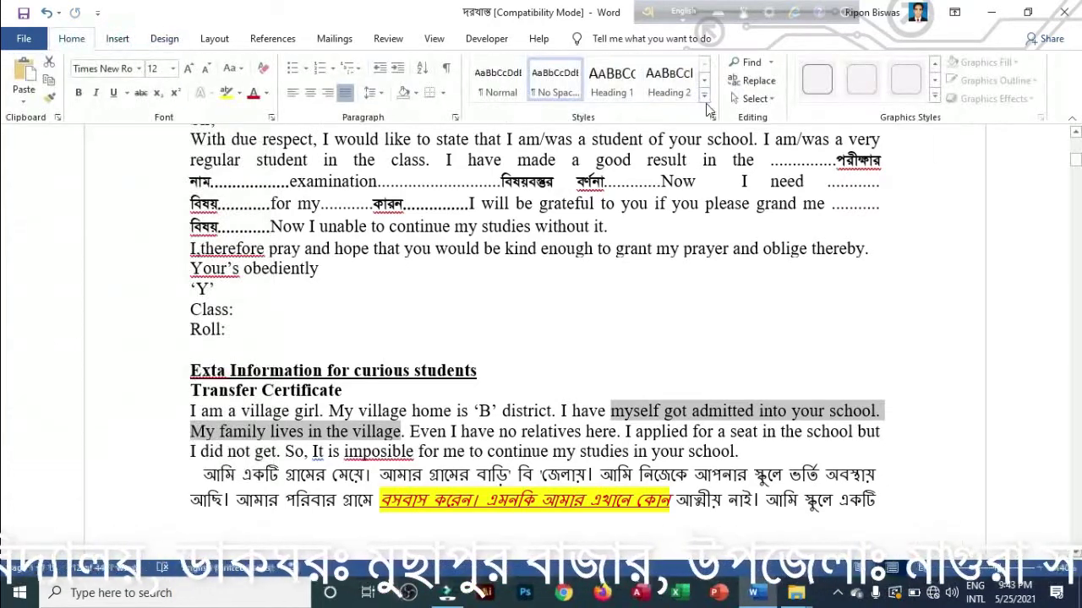
{"action": "left_click", "coordinate": [704, 99]}
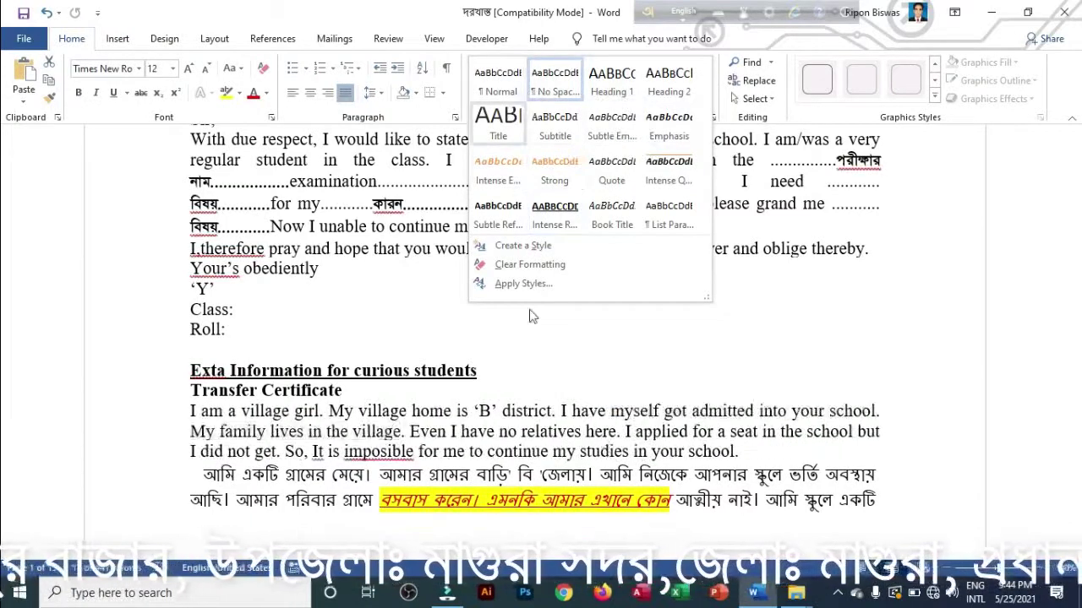
Turn off Enable Live Preview in the General options and browse the text styles with the Transfer Certificate passage selected
{"action": "left_click", "coordinate": [25, 39]}
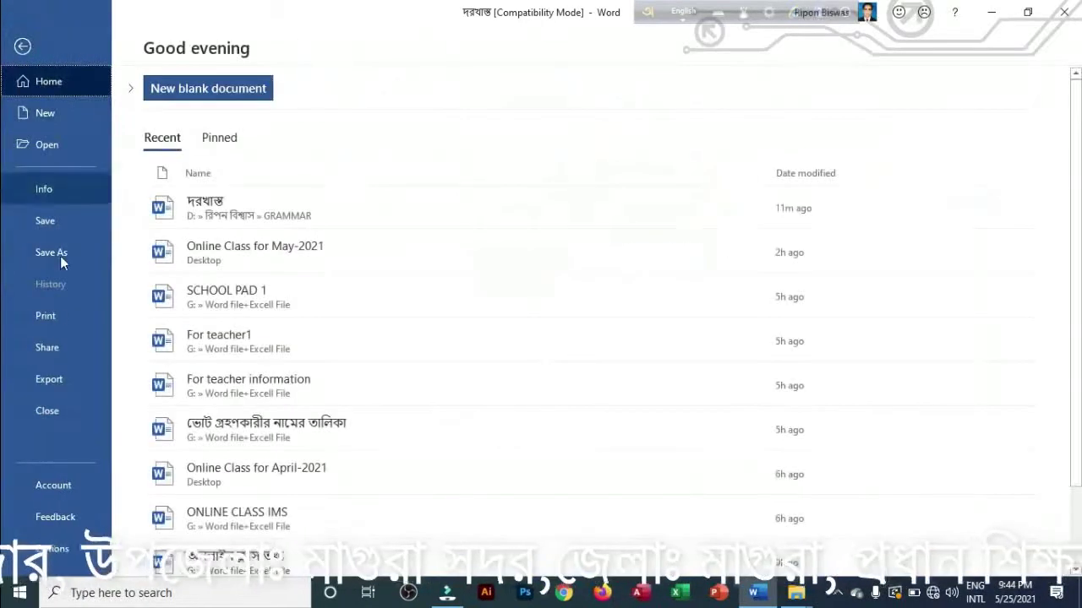
{"action": "left_click", "coordinate": [46, 548]}
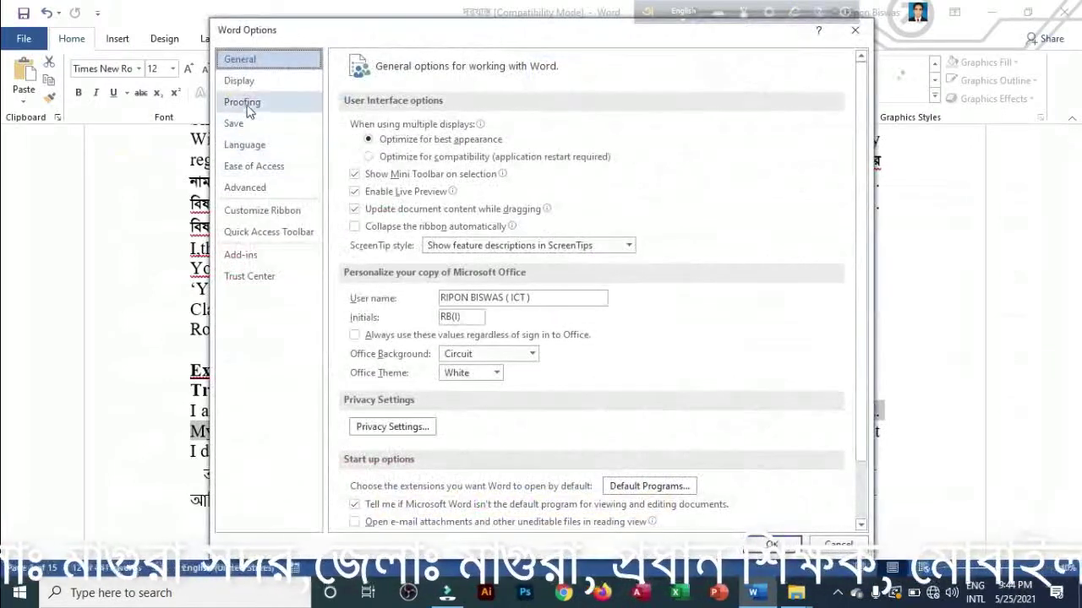
{"action": "left_click", "coordinate": [354, 193]}
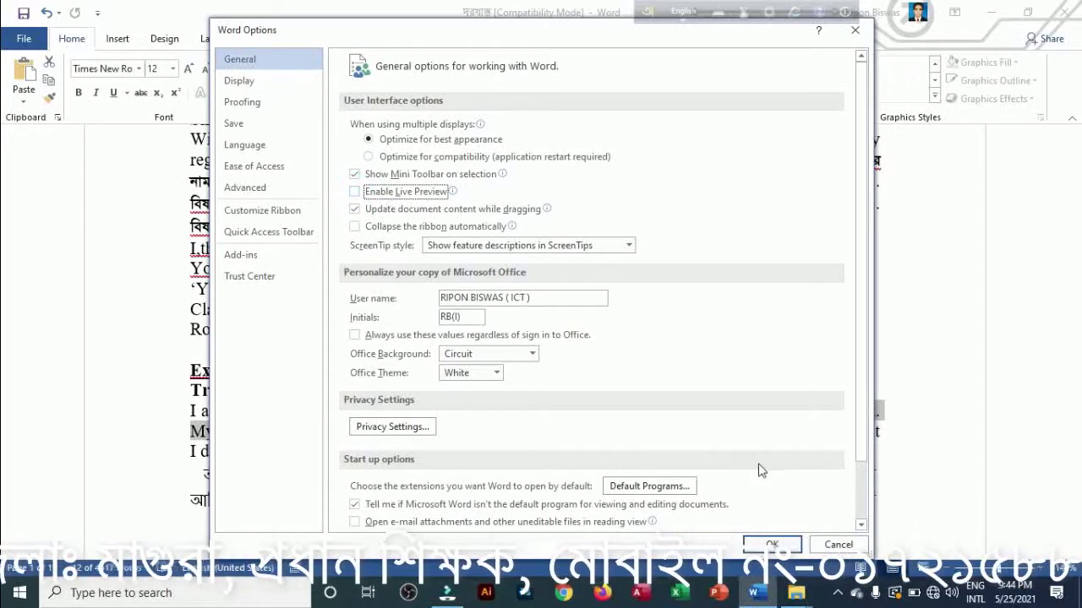
{"action": "left_click", "coordinate": [772, 545]}
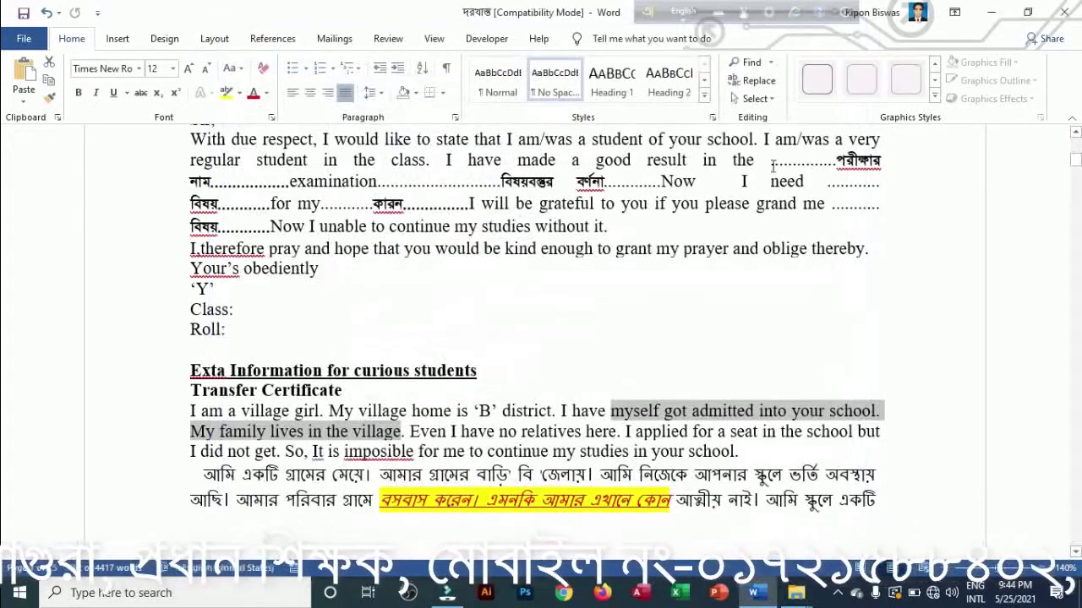
{"action": "left_click", "coordinate": [705, 97]}
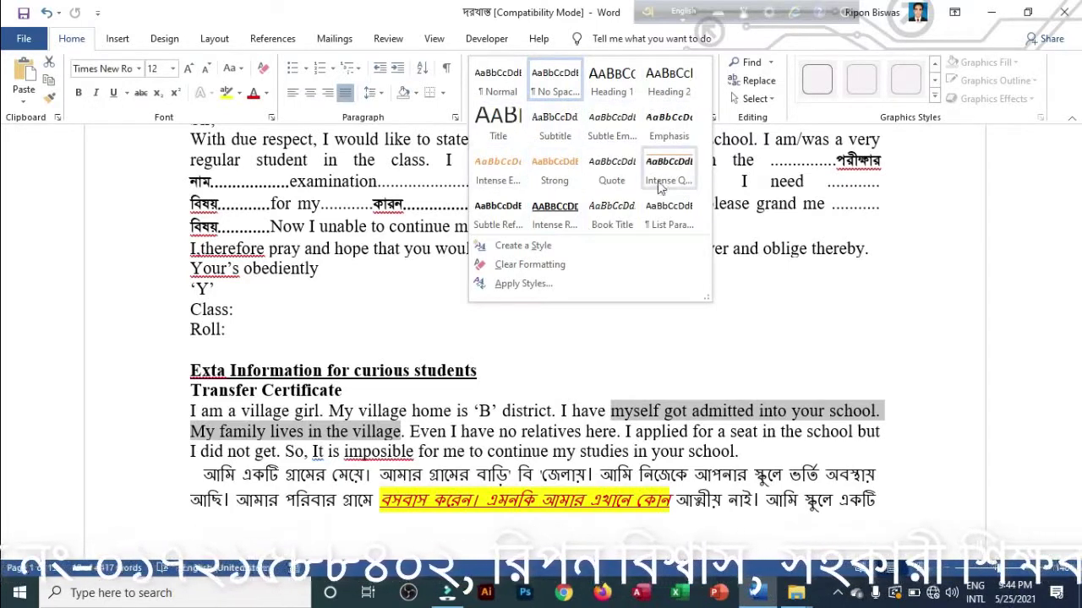
Turn Enable Live Preview back on in the General options
{"action": "left_click", "coordinate": [34, 40]}
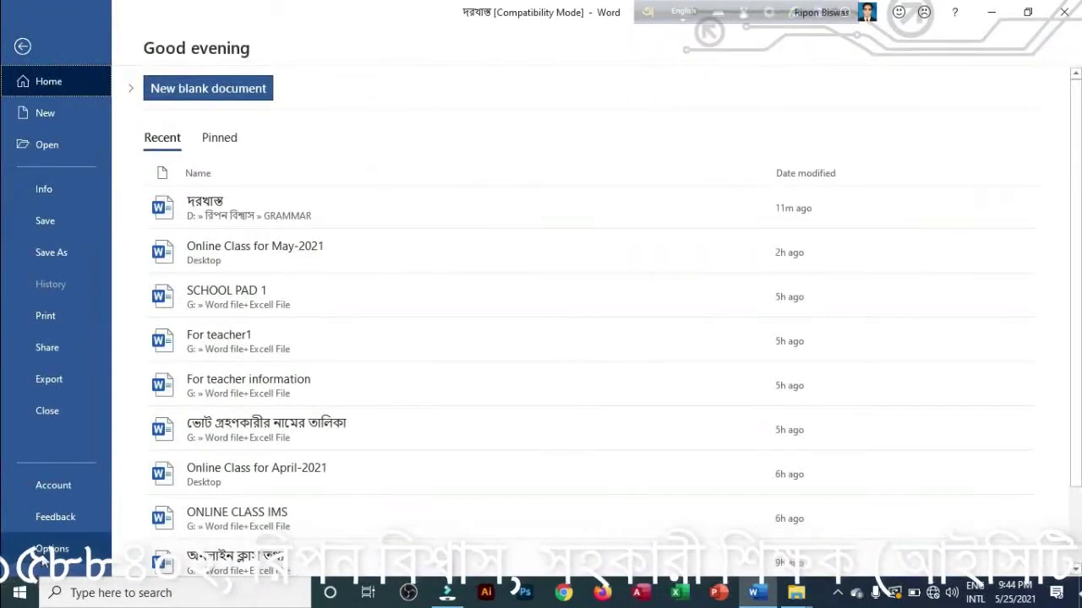
{"action": "left_click", "coordinate": [46, 551]}
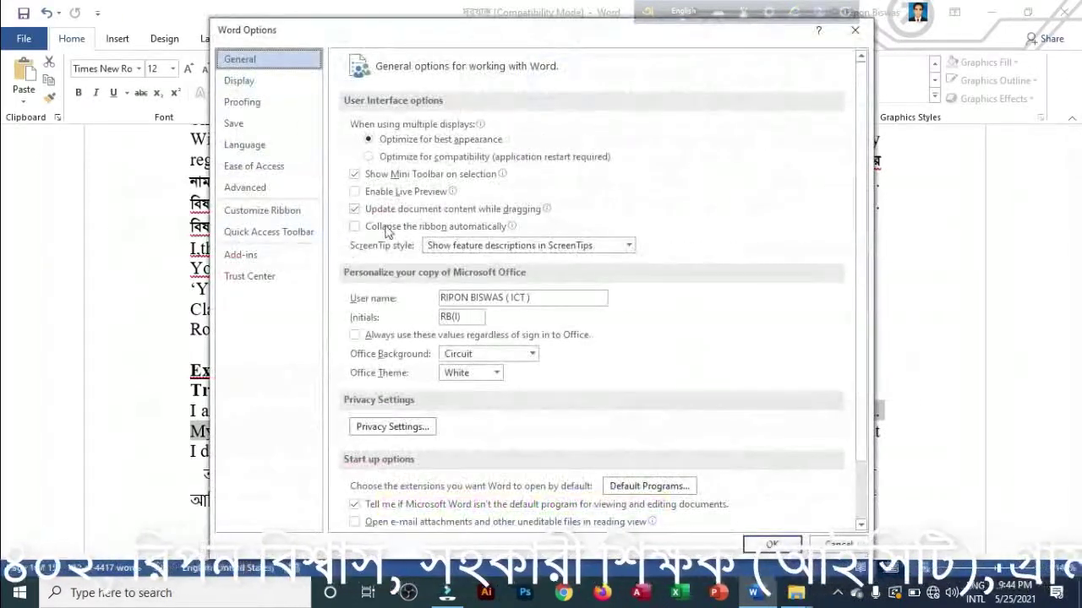
{"action": "left_click", "coordinate": [354, 192]}
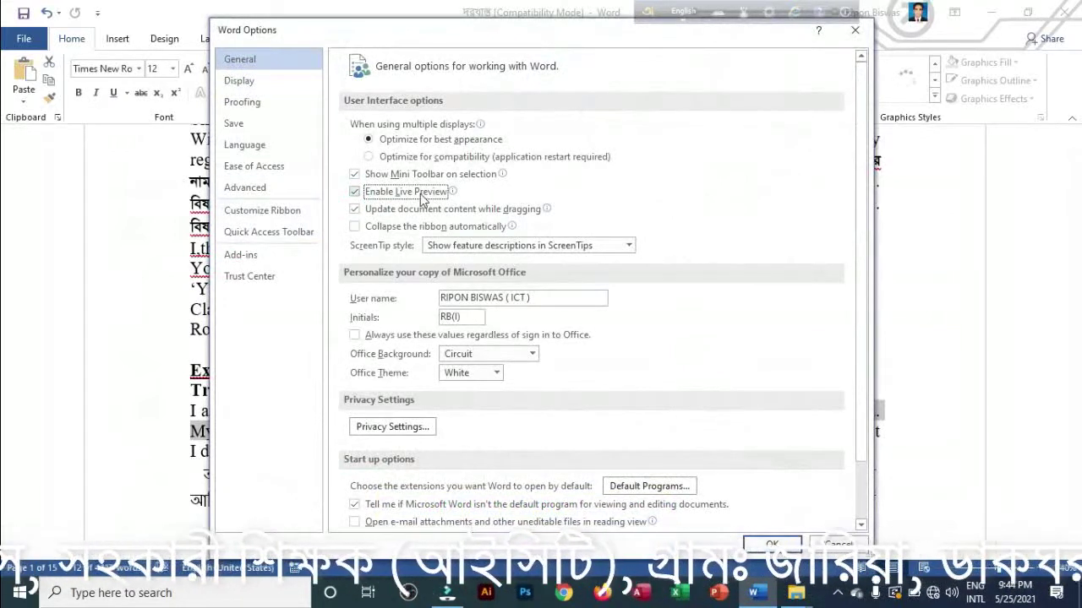
{"action": "mouse_move", "coordinate": [427, 199]}
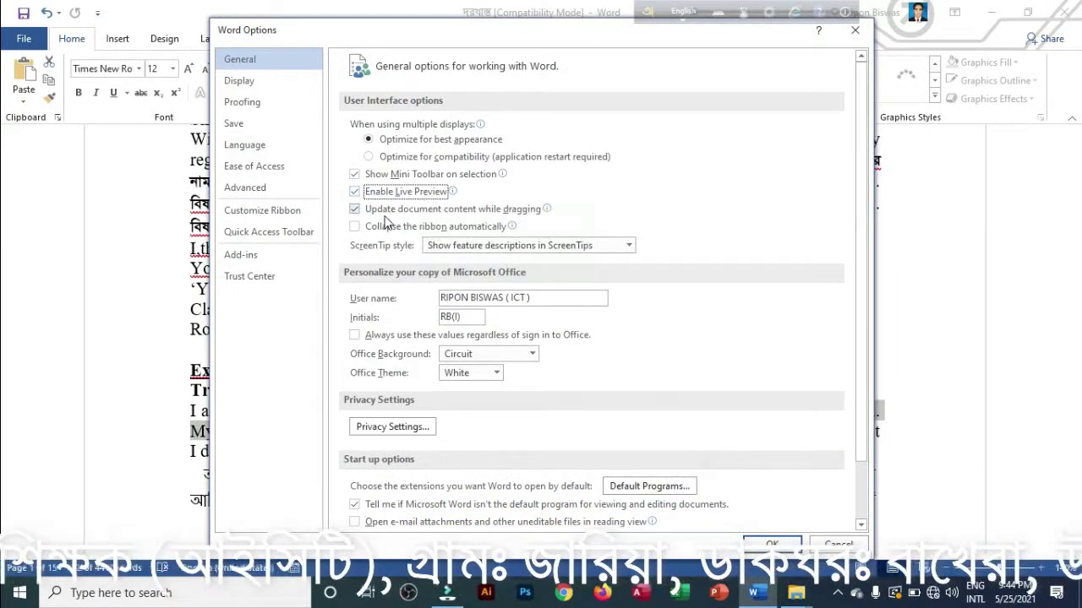
{"action": "mouse_move", "coordinate": [390, 213]}
{"action": "key", "text": "Escape"}
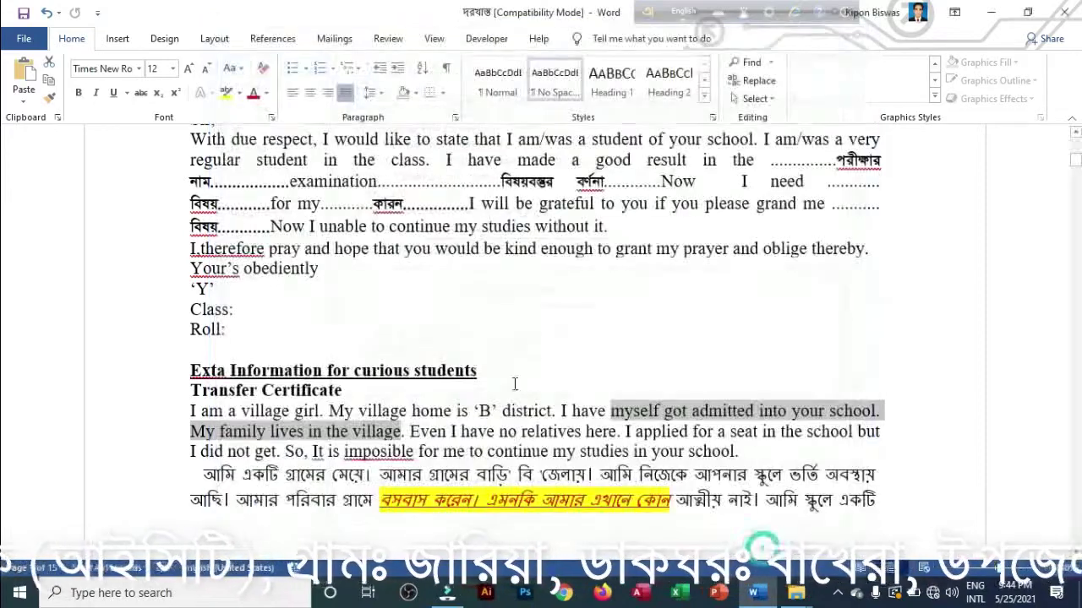
Review the description of the "Update document content while dragging" setting in the General options
{"action": "left_click", "coordinate": [23, 48]}
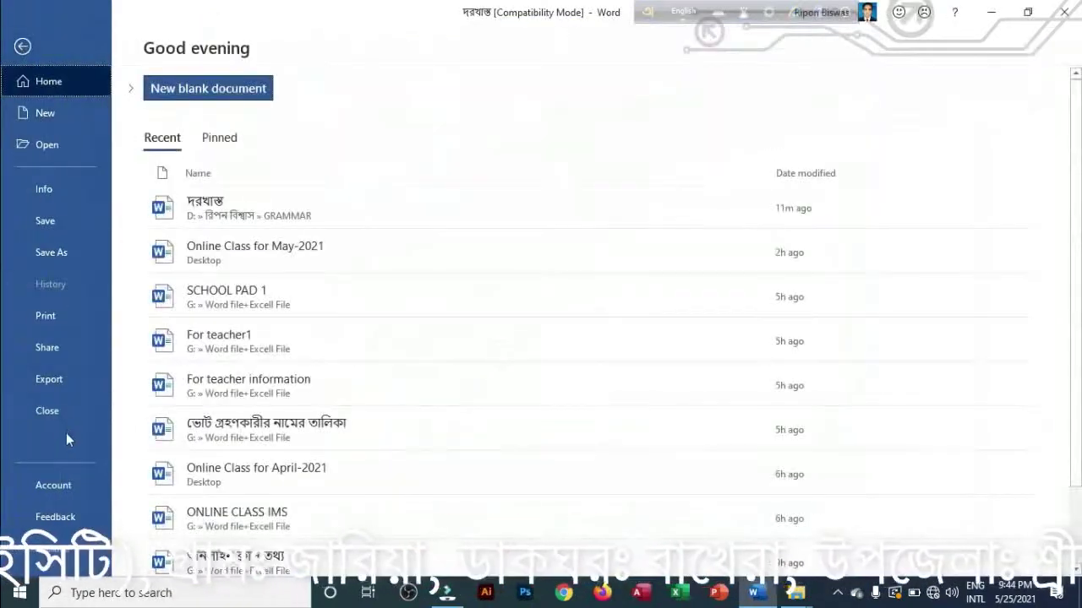
{"action": "left_click", "coordinate": [48, 549]}
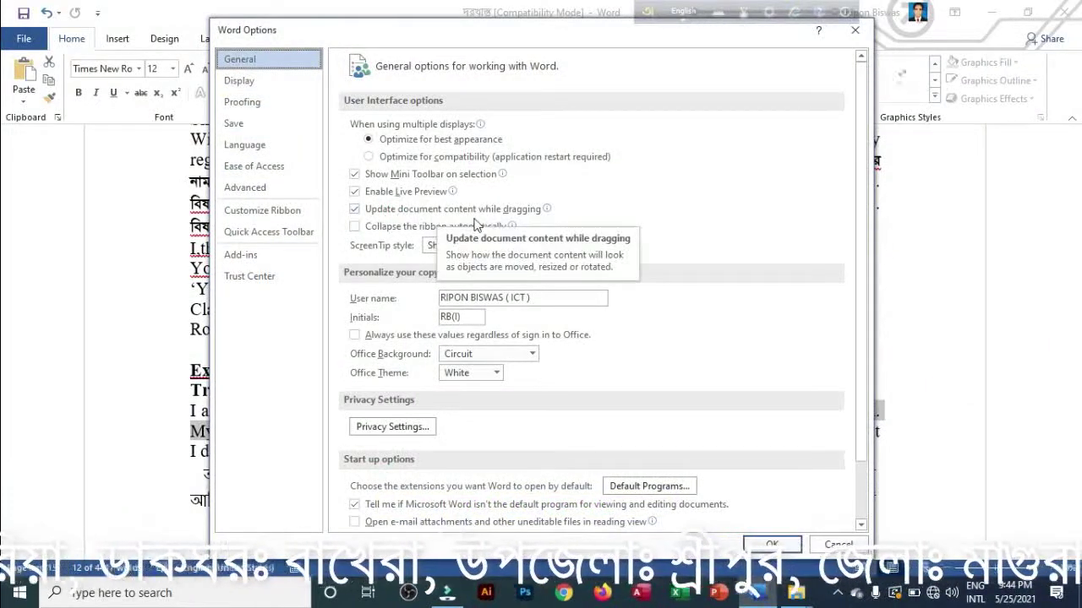
{"action": "mouse_move", "coordinate": [523, 218]}
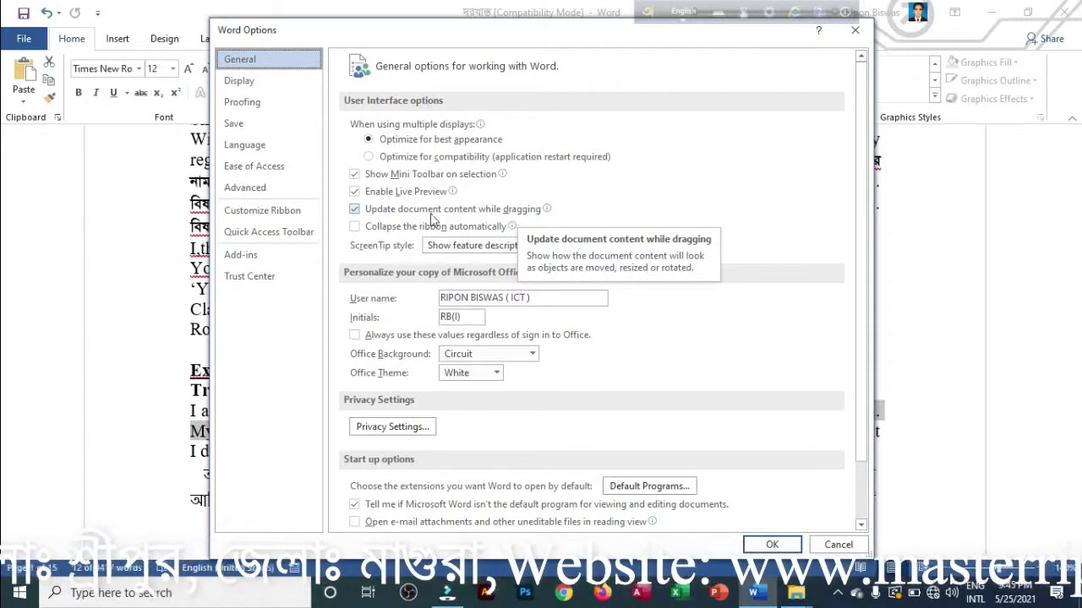
{"action": "left_click", "coordinate": [769, 545]}
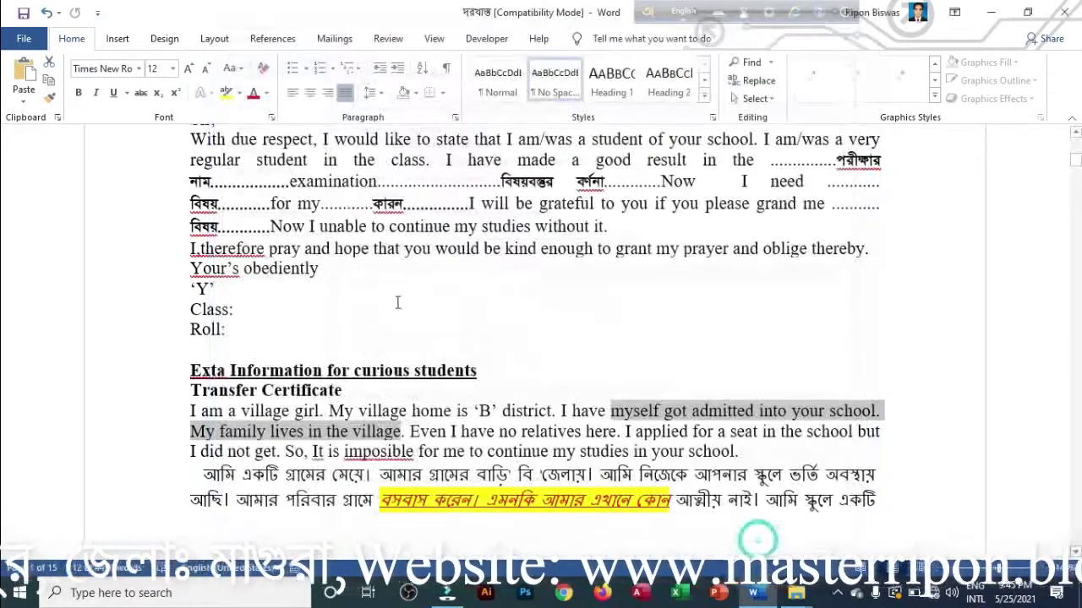
Draw an oval about 1.45" wide and 1.01" high over the Transfer Certificate text and give it the blue shape style
{"action": "left_click", "coordinate": [117, 39]}
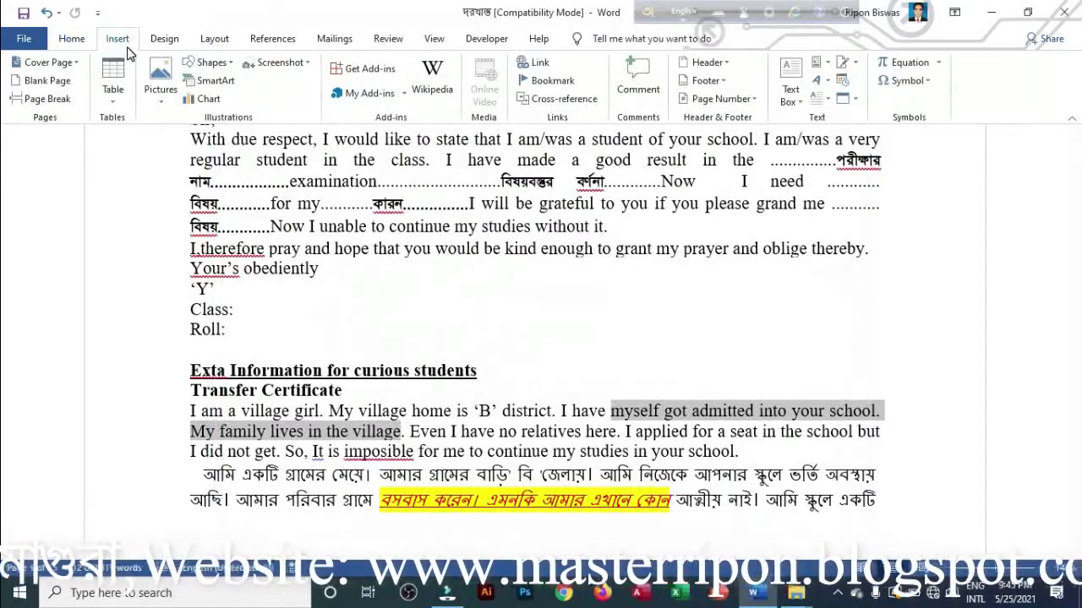
{"action": "left_click", "coordinate": [227, 67]}
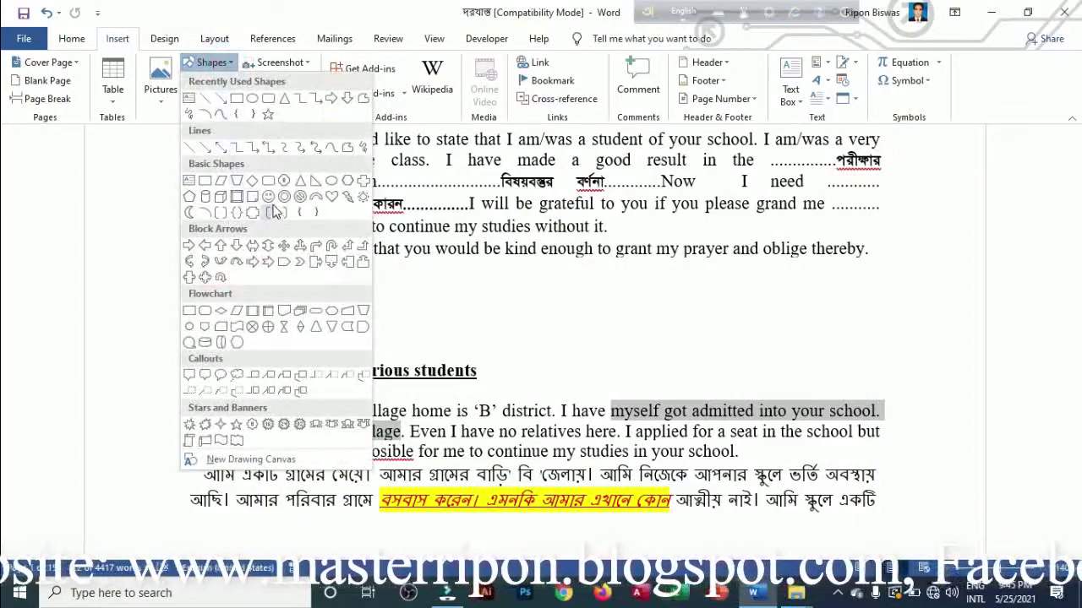
{"action": "left_click", "coordinate": [253, 98]}
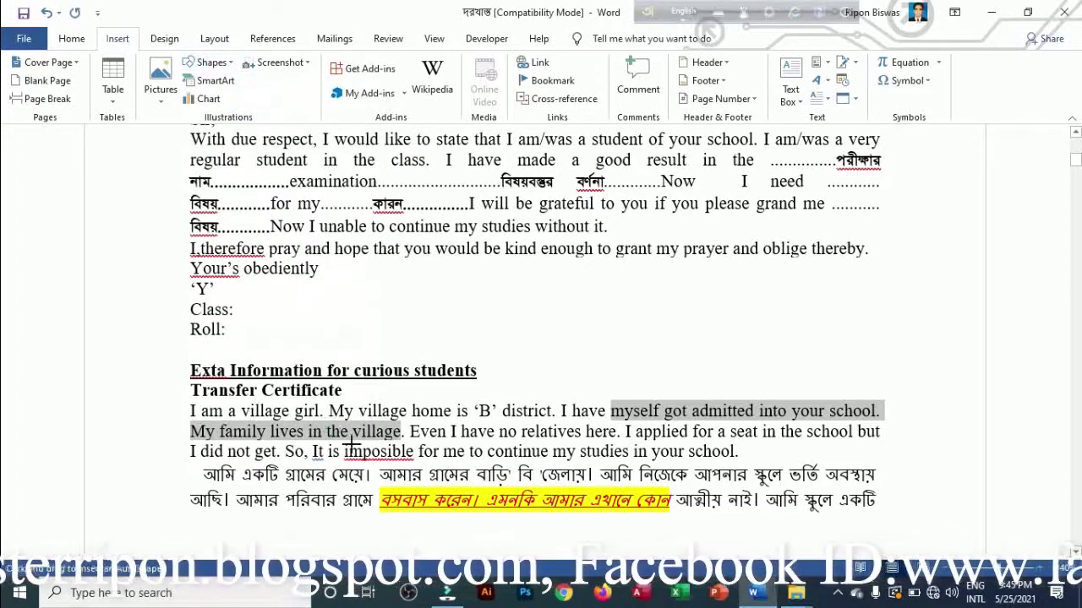
{"action": "left_click_drag", "start_coordinate": [478, 535], "coordinate": [480, 536]}
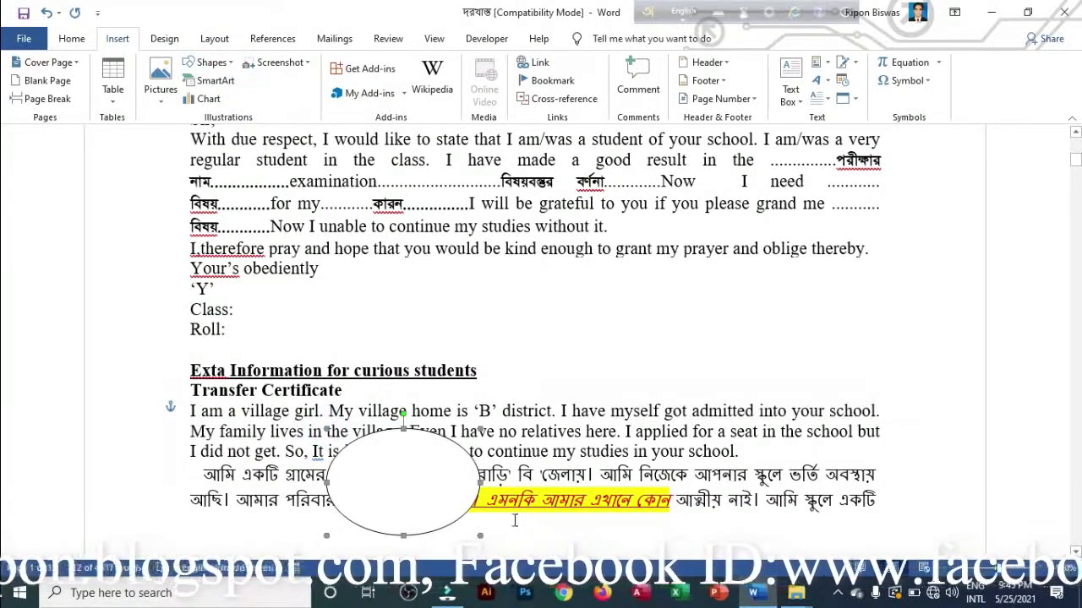
{"action": "left_click", "coordinate": [223, 79]}
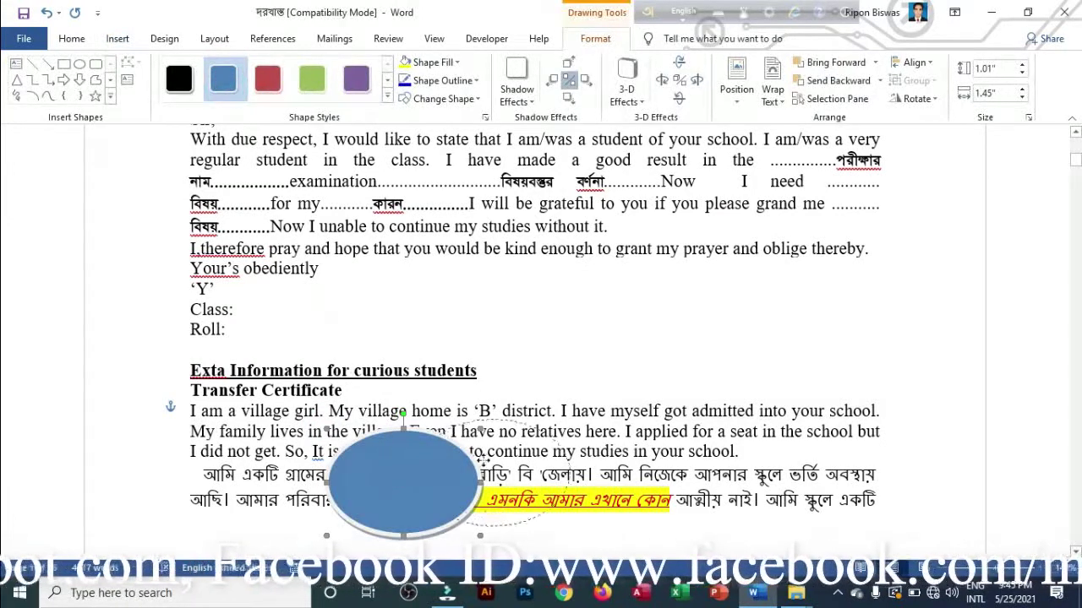
Move the blue oval back and forth across the Transfer Certificate paragraph
{"action": "left_click_drag", "start_coordinate": [508, 455], "coordinate": [534, 457]}
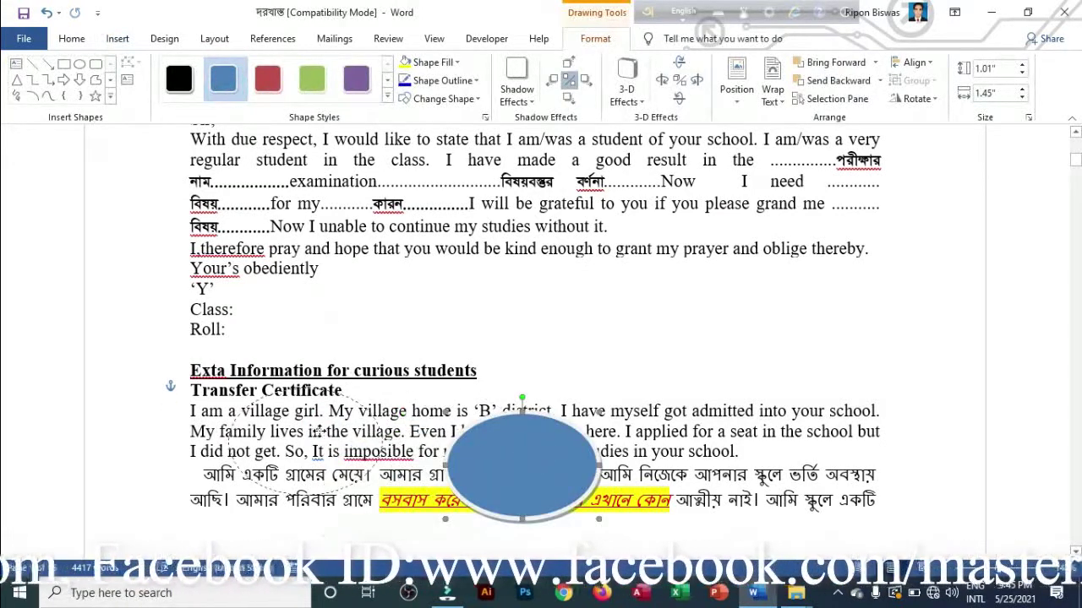
{"action": "left_click_drag", "start_coordinate": [319, 431], "coordinate": [320, 431]}
{"action": "left_click_drag", "start_coordinate": [528, 443], "coordinate": [562, 449]}
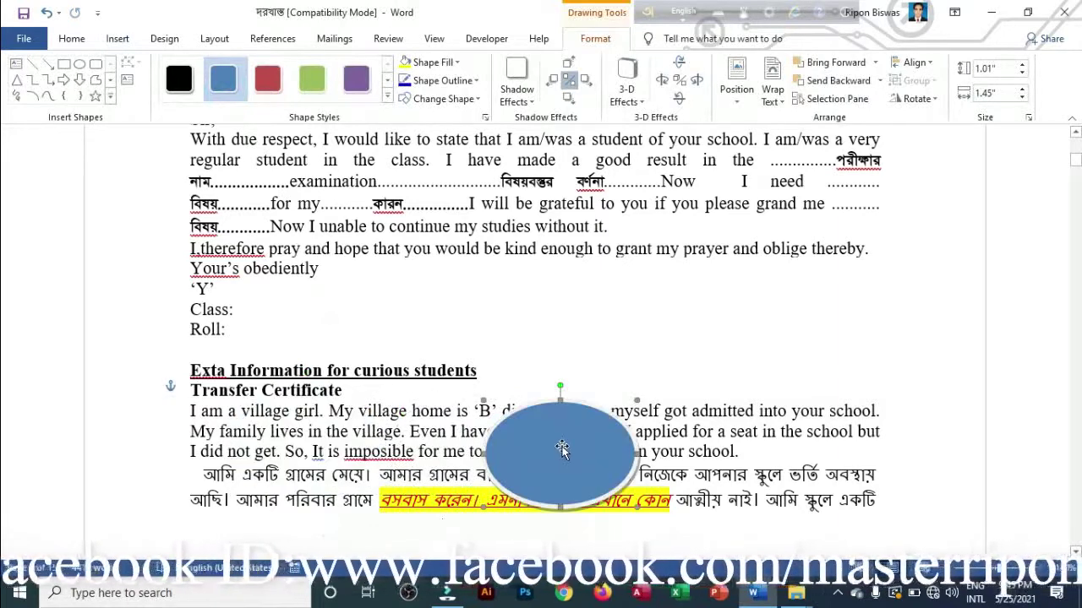
{"action": "left_click_drag", "start_coordinate": [382, 432], "coordinate": [472, 470]}
{"action": "left_click_drag", "start_coordinate": [387, 434], "coordinate": [361, 429]}
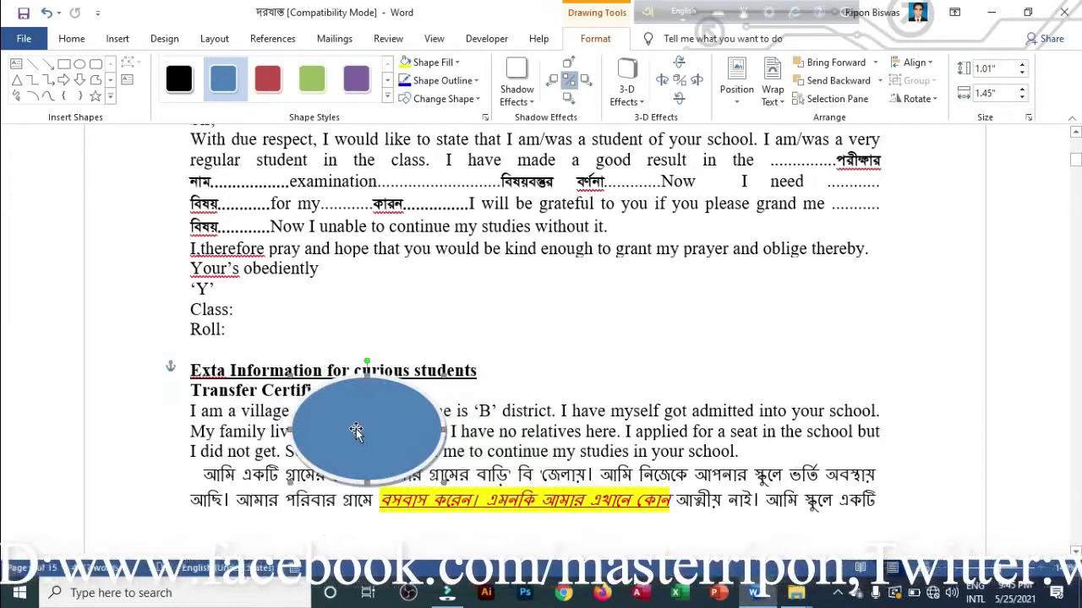
{"action": "left_click_drag", "start_coordinate": [490, 435], "coordinate": [490, 437]}
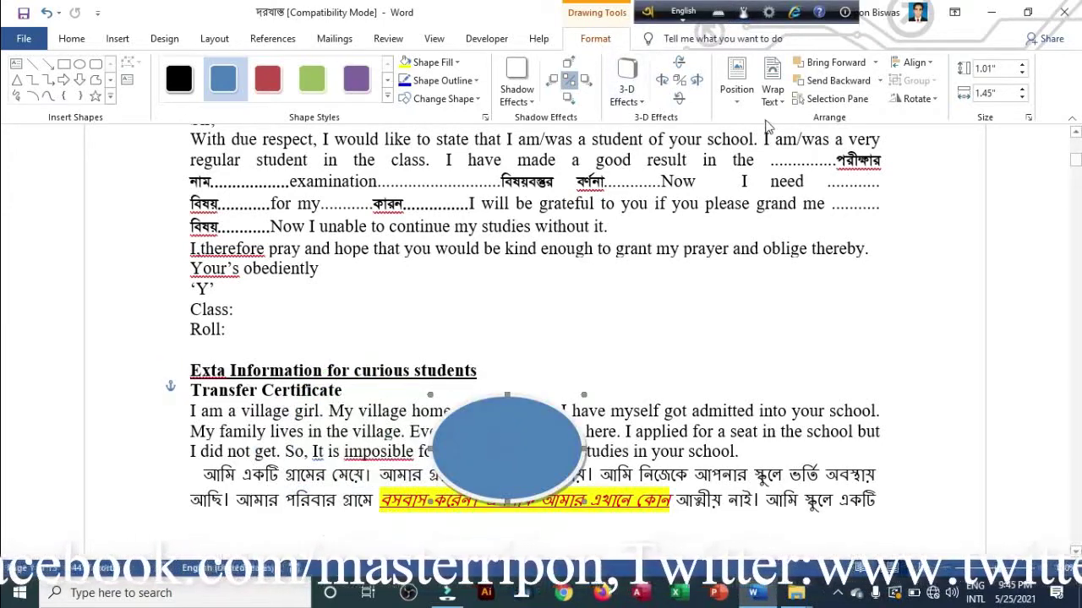
Set the oval's text wrapping to In Line with Text and move it between lines of the letter body
{"action": "left_click", "coordinate": [774, 91]}
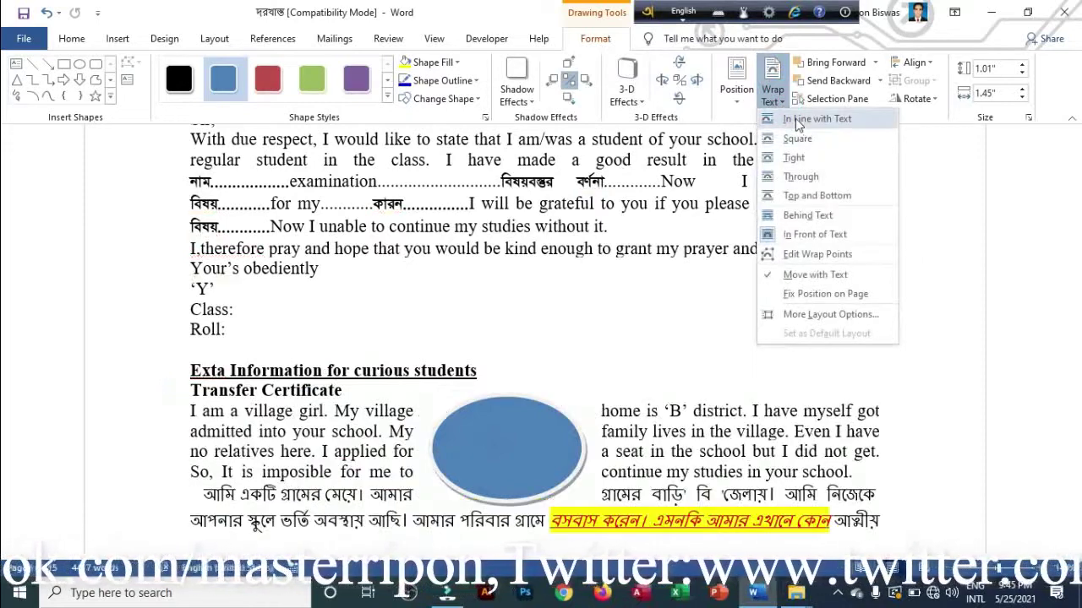
{"action": "left_click", "coordinate": [797, 120]}
{"action": "left_click", "coordinate": [298, 433]}
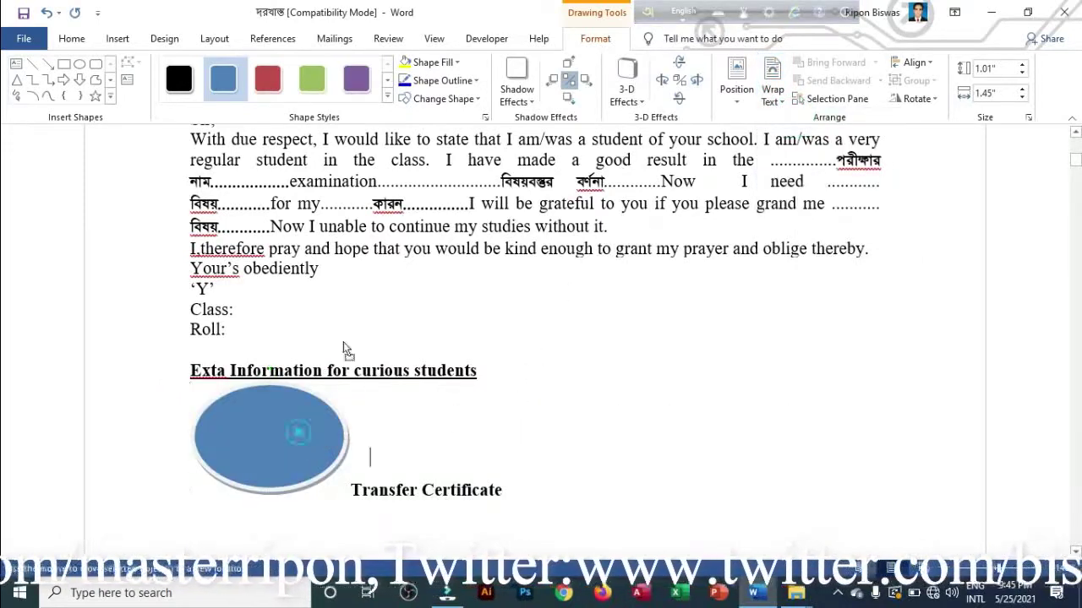
{"action": "left_click_drag", "start_coordinate": [343, 343], "coordinate": [404, 203]}
{"action": "left_click_drag", "start_coordinate": [467, 245], "coordinate": [329, 382]}
{"action": "left_click_drag", "start_coordinate": [541, 269], "coordinate": [636, 226]}
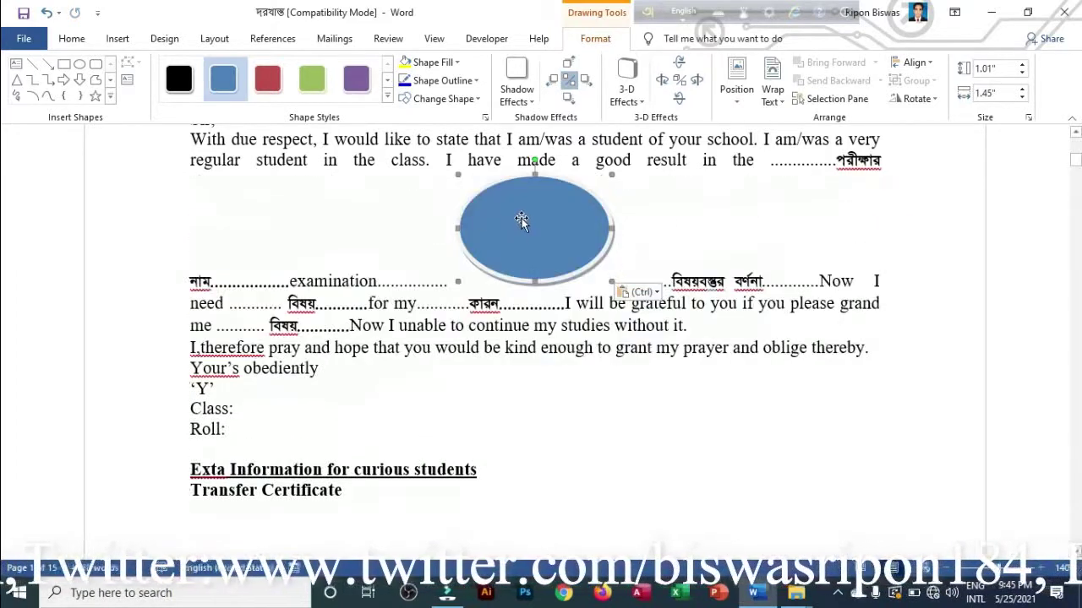
{"action": "left_click_drag", "start_coordinate": [521, 218], "coordinate": [384, 341]}
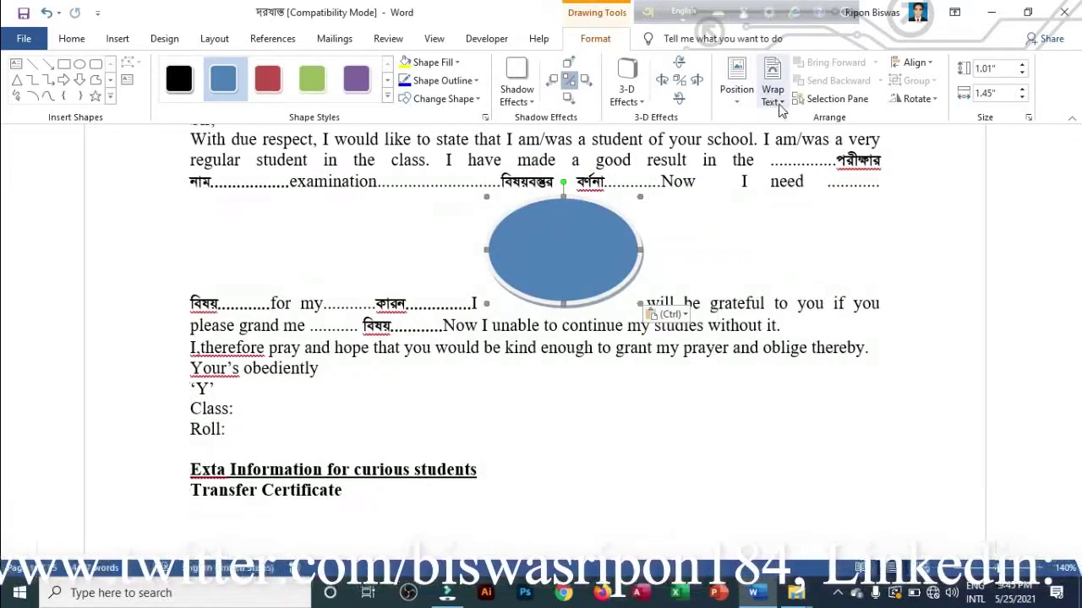
Change the oval's wrapping so text flows around both sides, and move it into the middle of the Transfer Certificate paragraph
{"action": "left_click", "coordinate": [780, 106]}
{"action": "left_click", "coordinate": [803, 195]}
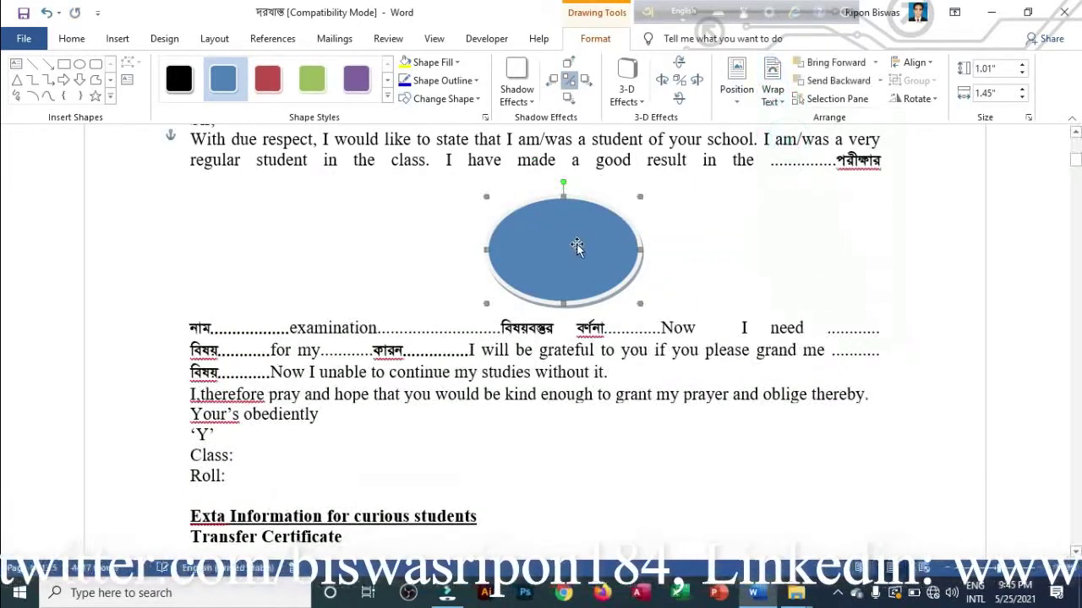
{"action": "left_click_drag", "start_coordinate": [561, 247], "coordinate": [465, 365]}
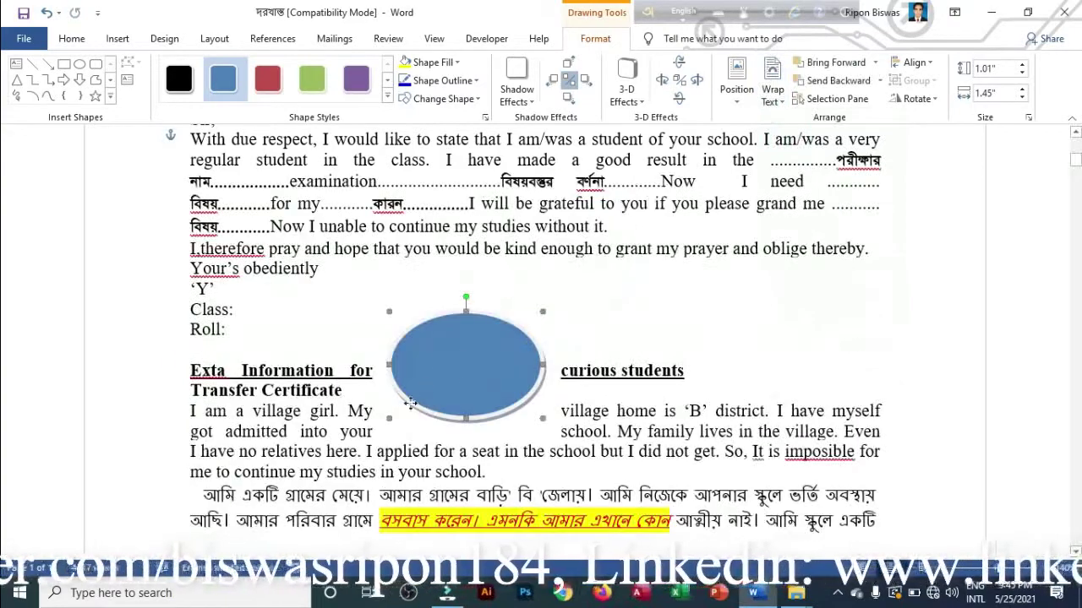
{"action": "left_click_drag", "start_coordinate": [306, 469], "coordinate": [309, 470]}
{"action": "left_click_drag", "start_coordinate": [548, 463], "coordinate": [562, 465]}
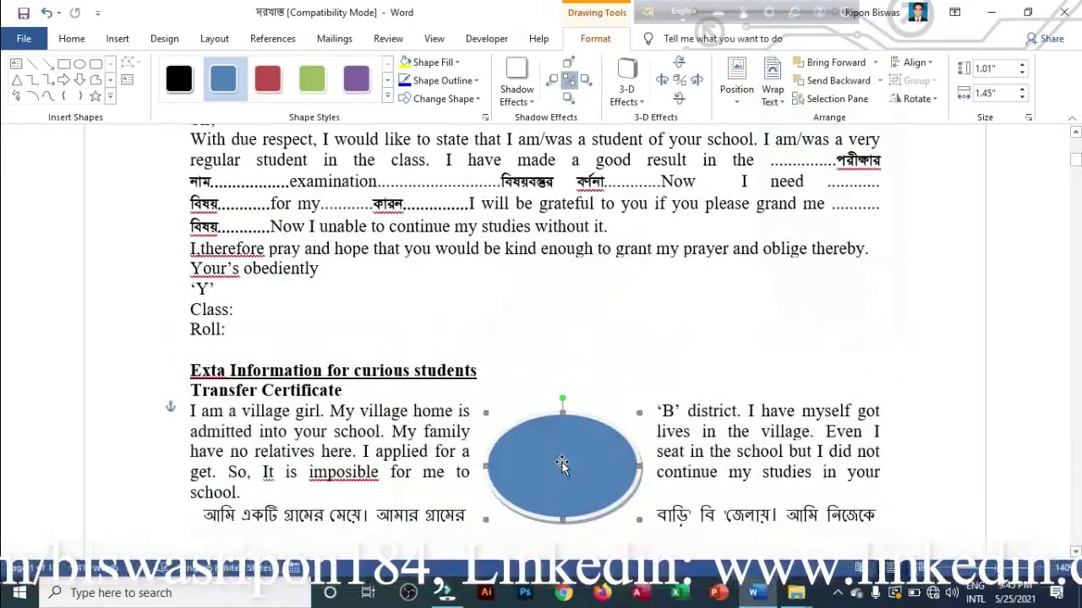
Move the blue oval up into the middle of the letter body and set its text wrapping to Tight
{"action": "left_click_drag", "start_coordinate": [558, 191], "coordinate": [558, 190]}
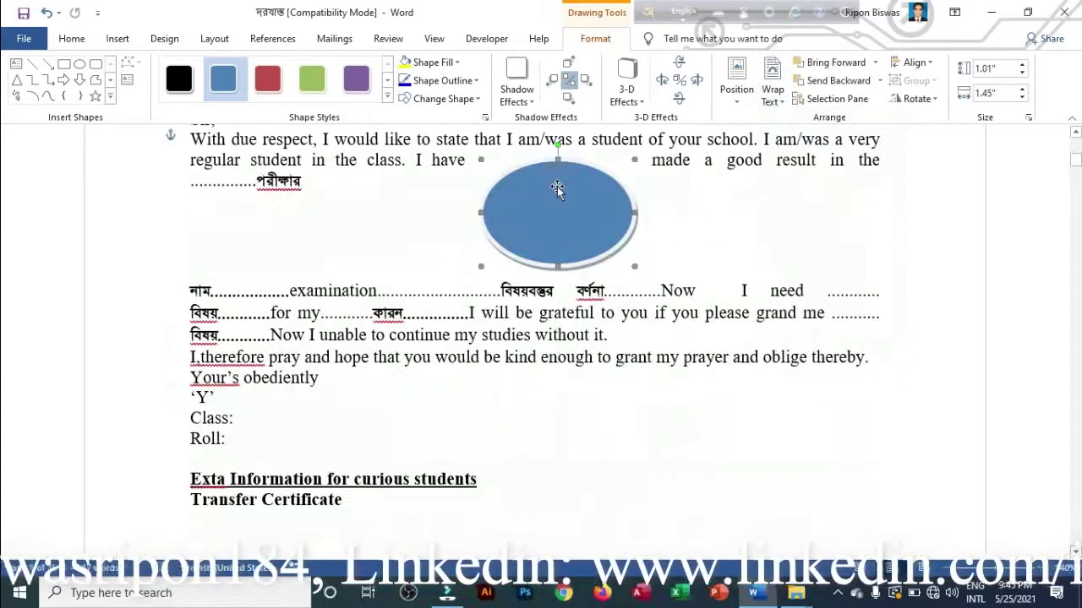
{"action": "left_click", "coordinate": [772, 91]}
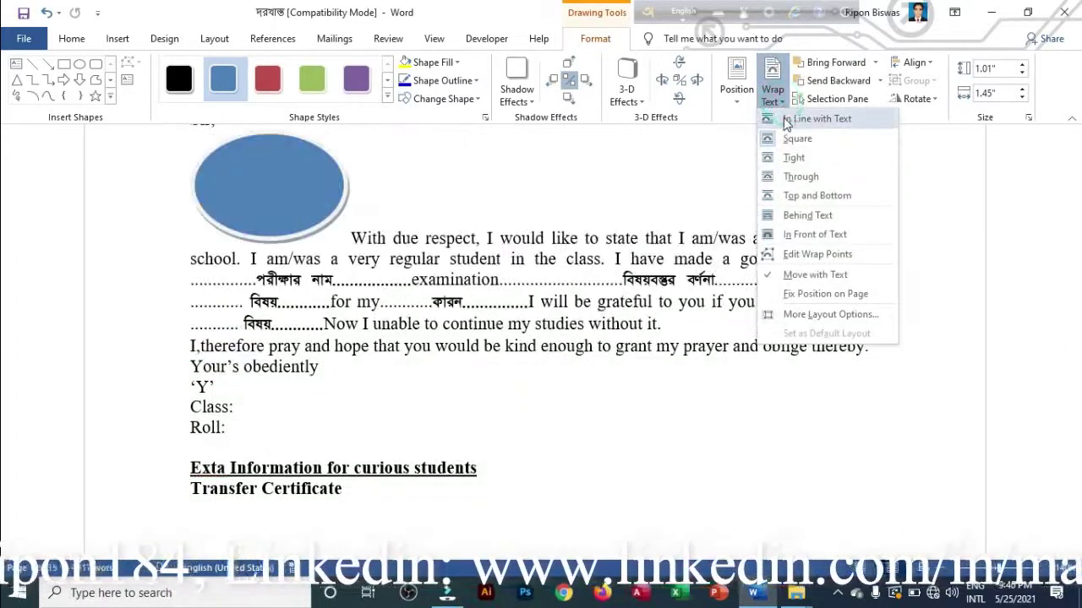
{"action": "left_click", "coordinate": [788, 159]}
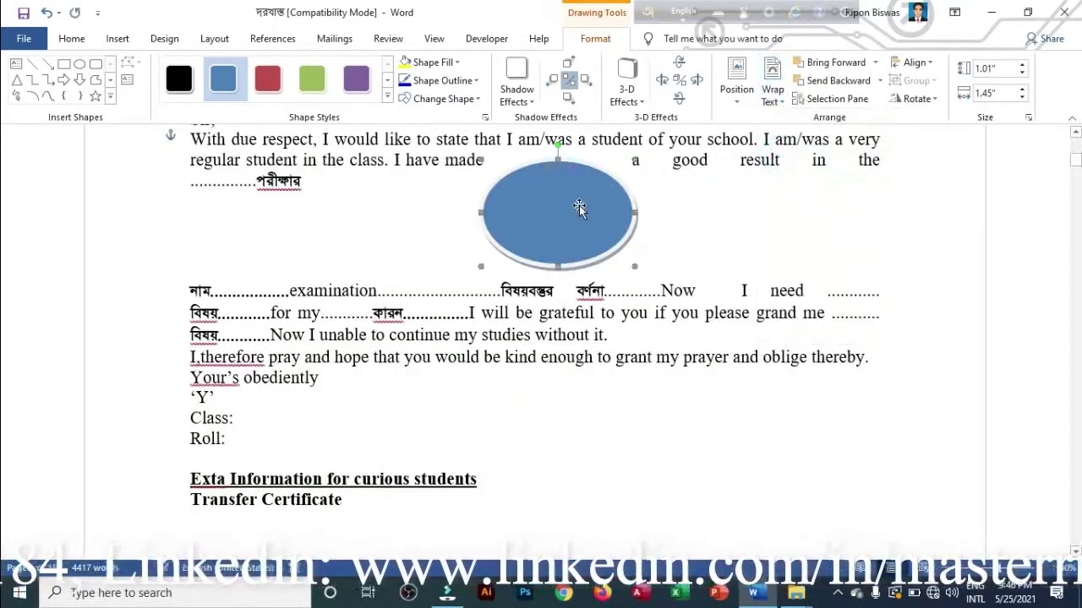
Move the tightly wrapped oval around the letter body and the Transfer Certificate paragraph, ending in the letter body's opening lines
{"action": "left_click_drag", "start_coordinate": [449, 341], "coordinate": [451, 344]}
{"action": "left_click_drag", "start_coordinate": [444, 324], "coordinate": [472, 174]}
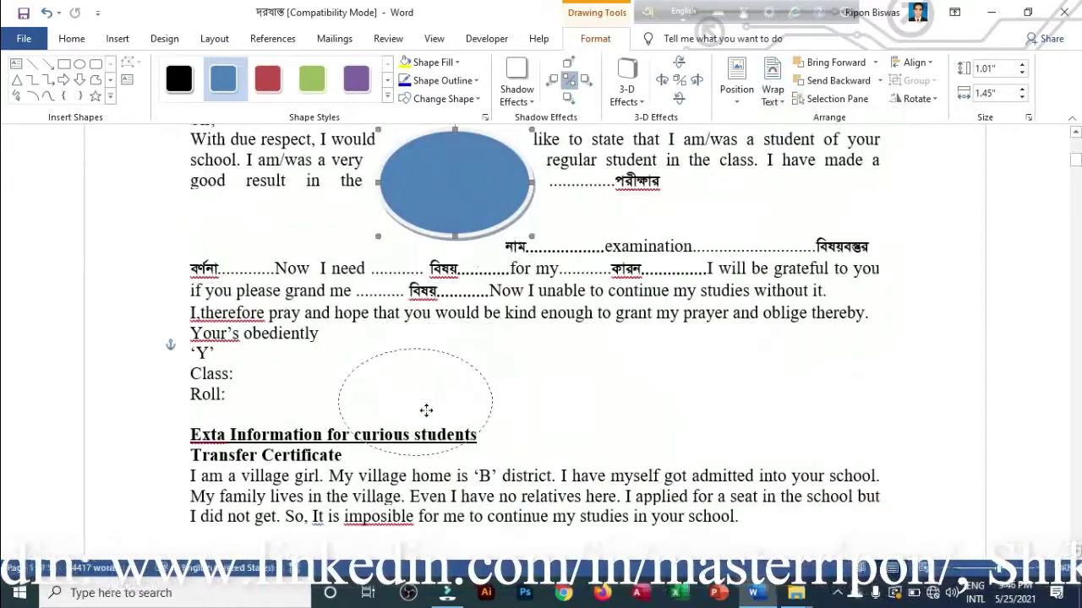
{"action": "left_click_drag", "start_coordinate": [432, 459], "coordinate": [430, 463]}
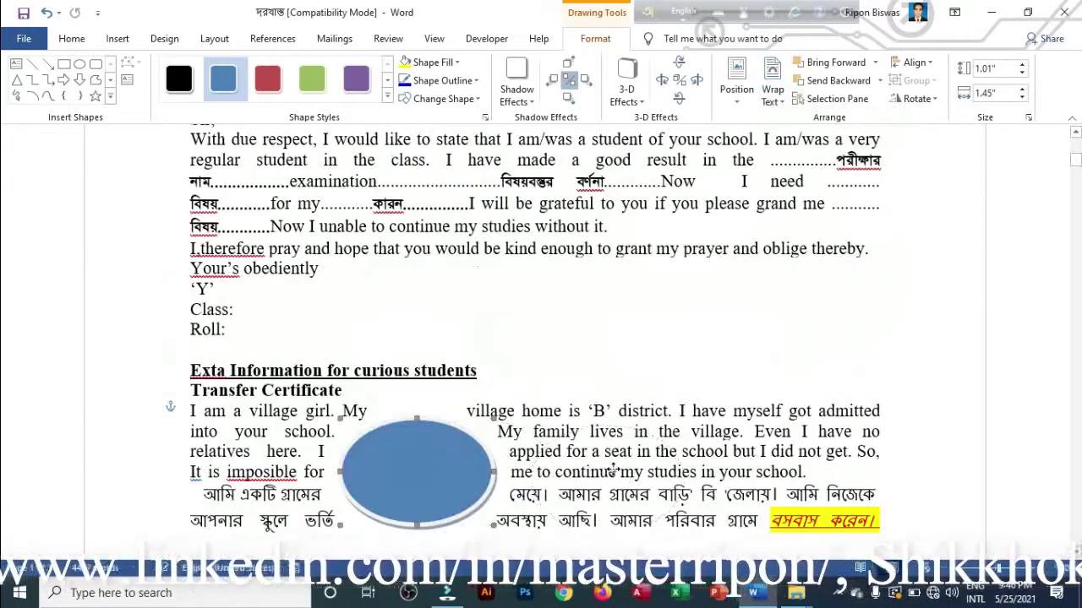
{"action": "left_click_drag", "start_coordinate": [614, 471], "coordinate": [640, 470]}
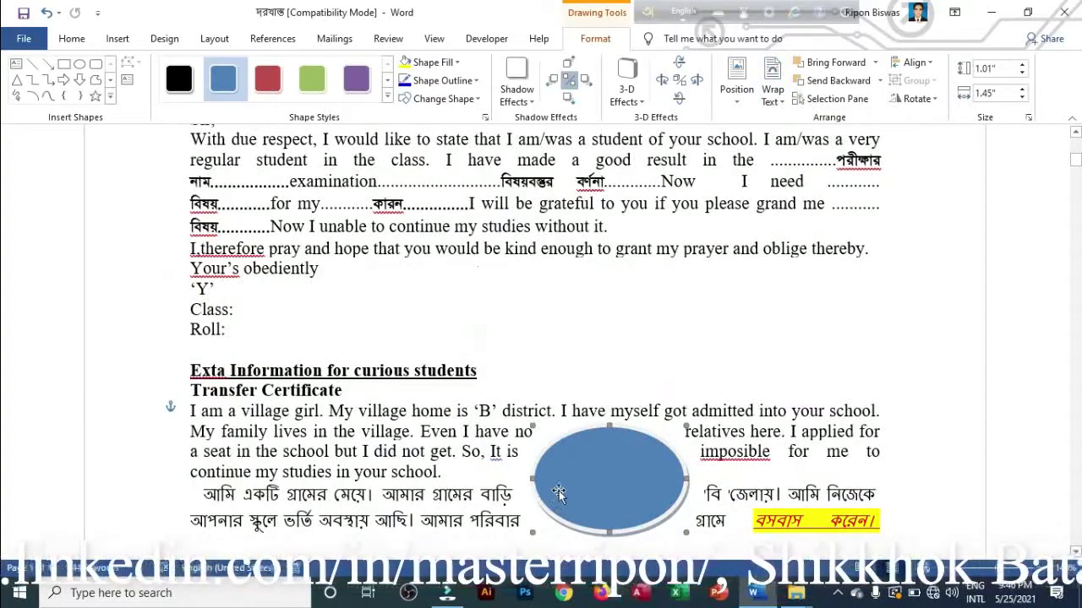
{"action": "left_click_drag", "start_coordinate": [356, 464], "coordinate": [359, 464]}
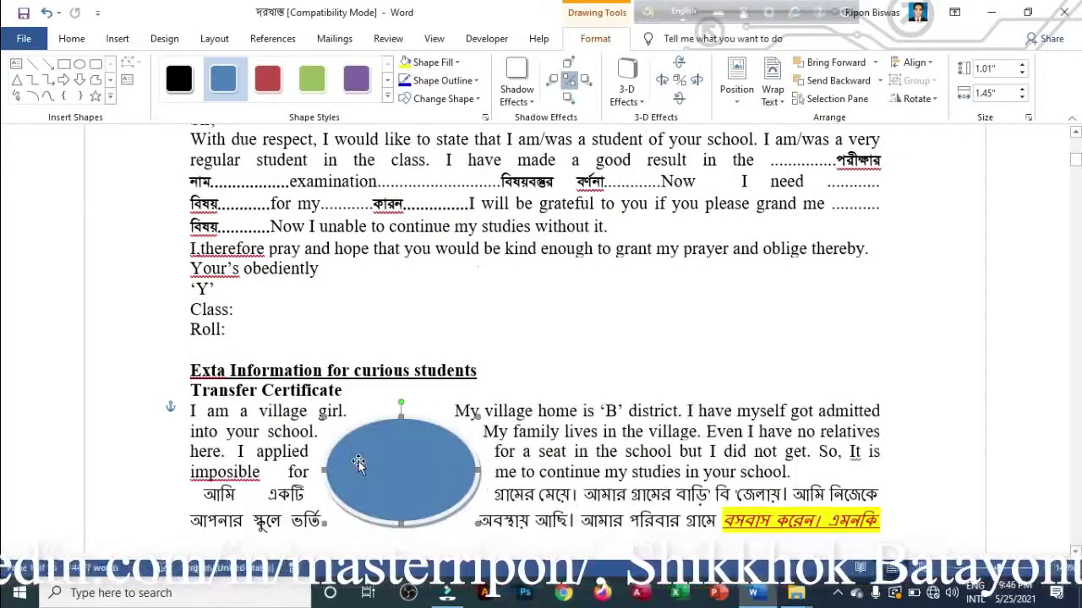
{"action": "left_click_drag", "start_coordinate": [590, 478], "coordinate": [513, 201]}
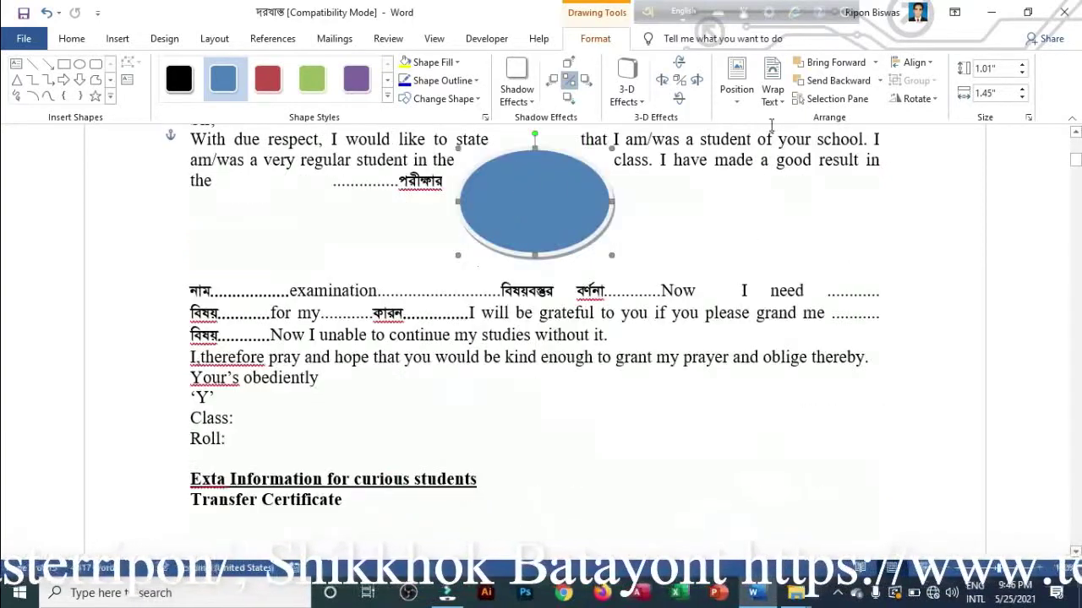
Set the oval's text wrapping to Through and move it down over the Transfer Certificate heading
{"action": "left_click", "coordinate": [773, 89]}
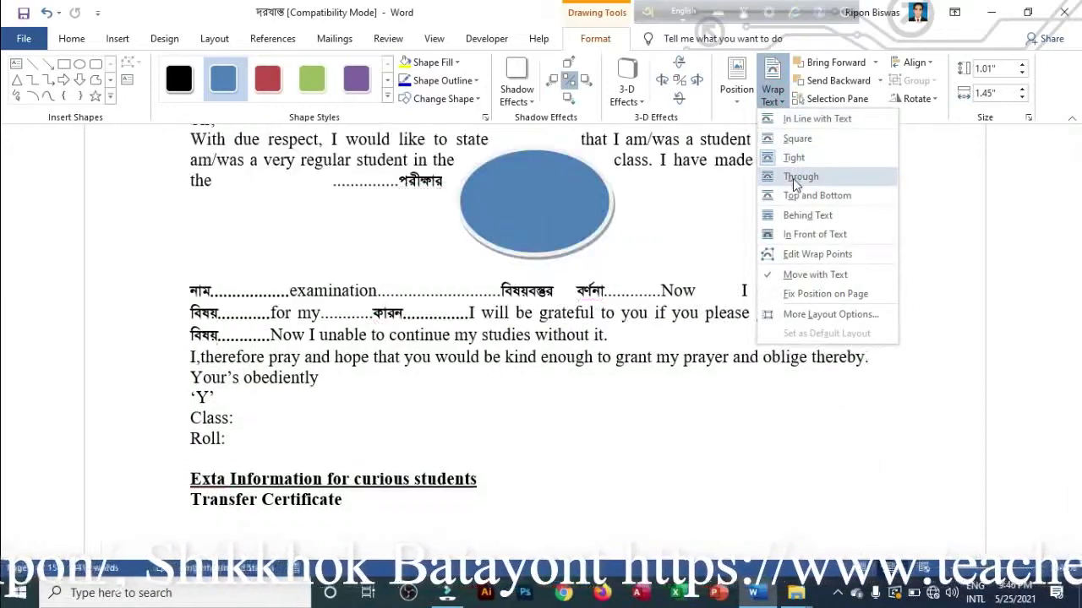
{"action": "left_click", "coordinate": [795, 178]}
{"action": "left_click_drag", "start_coordinate": [406, 384], "coordinate": [402, 380]}
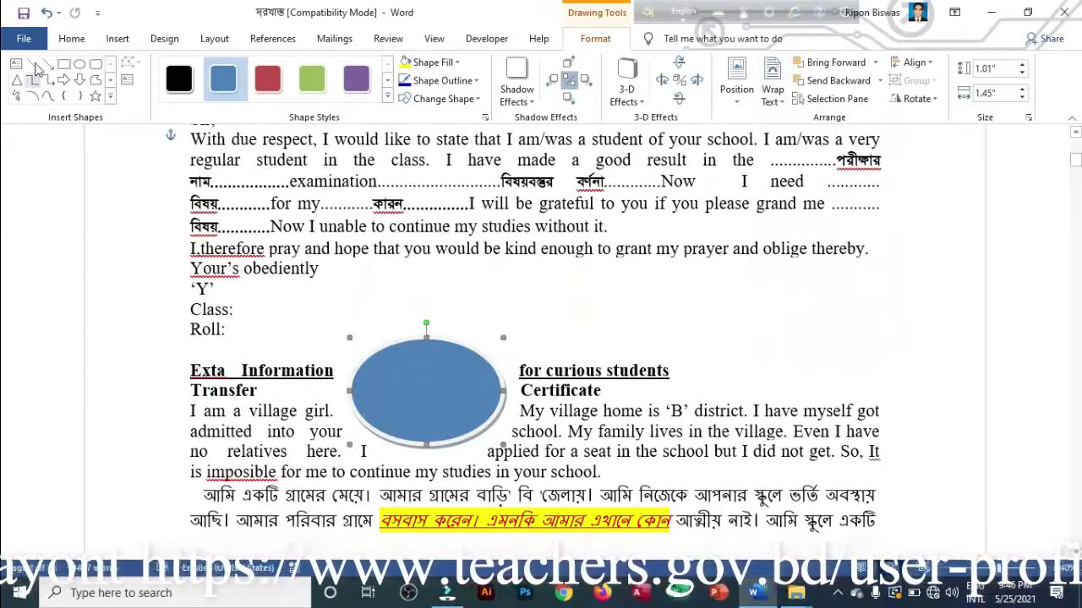
Turn off Update document content while dragging in the General options of Word
{"action": "left_click", "coordinate": [23, 40]}
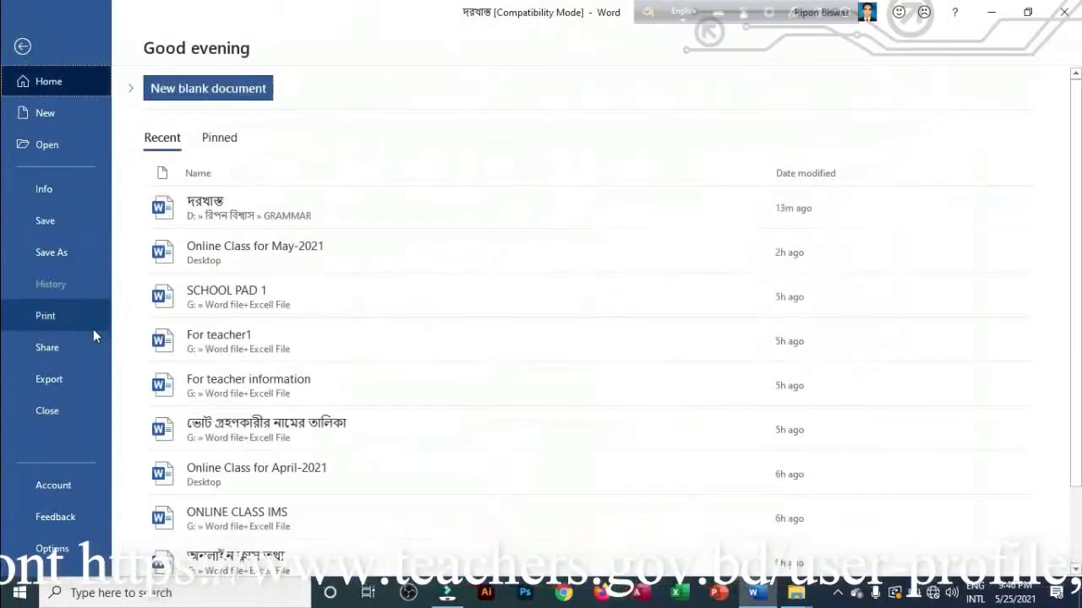
{"action": "left_click", "coordinate": [74, 551]}
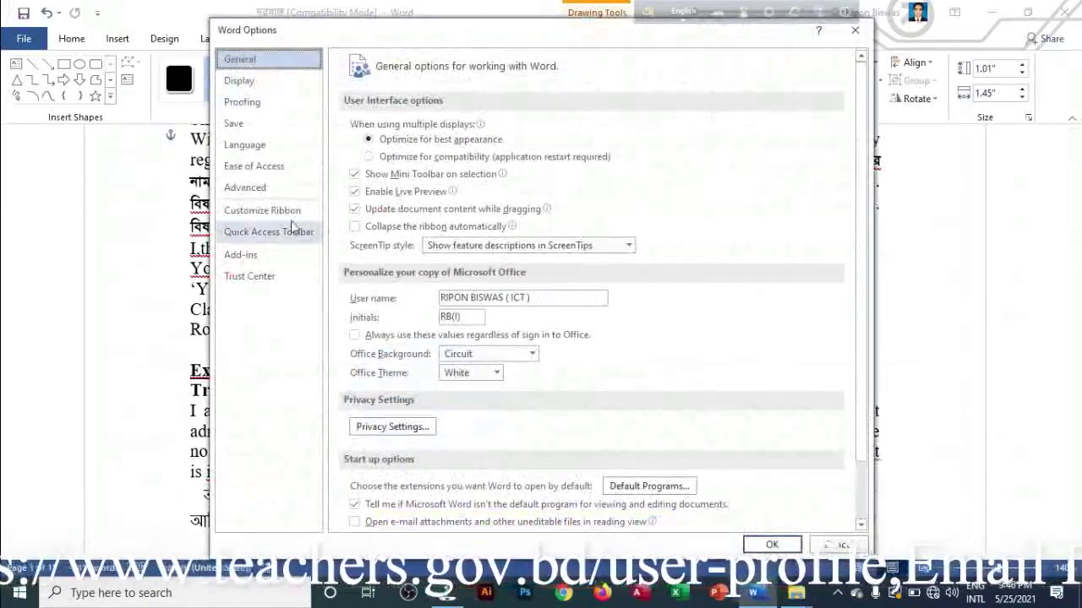
{"action": "left_click", "coordinate": [354, 210]}
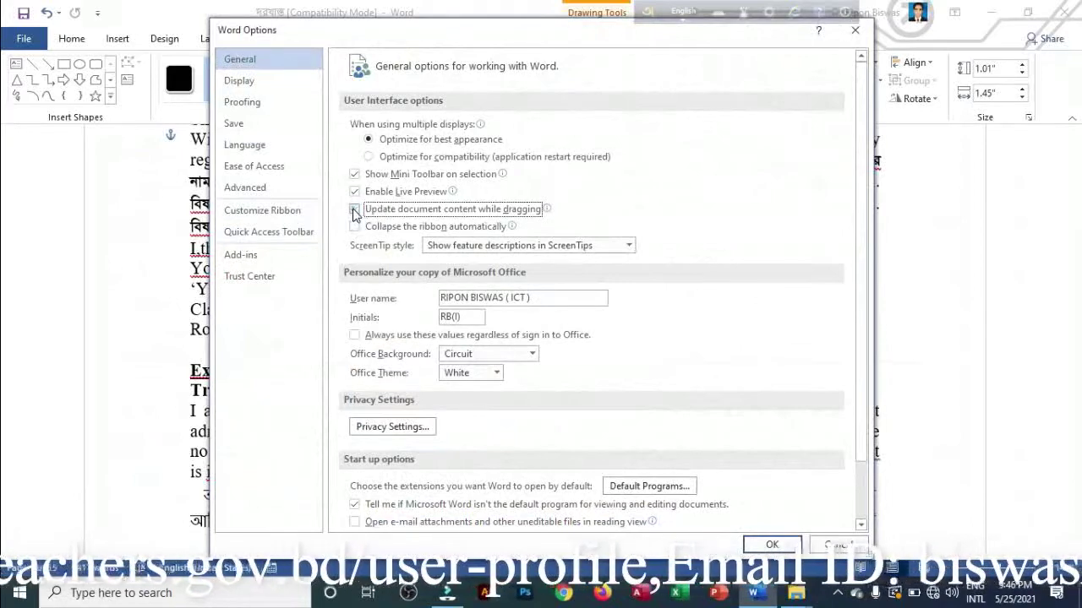
{"action": "left_click", "coordinate": [772, 546]}
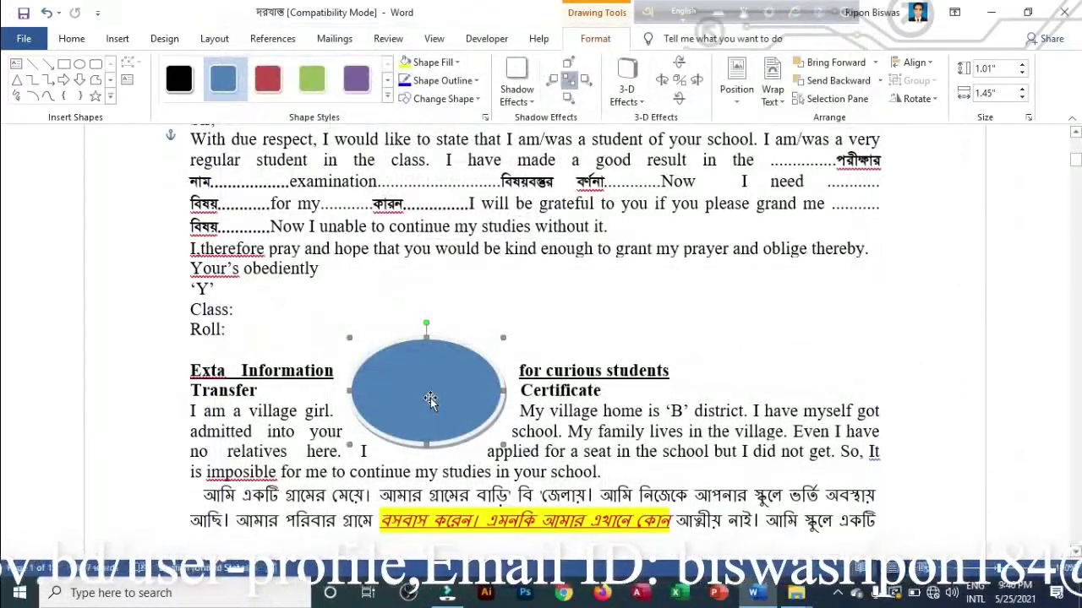
Replace the oval with a rectangle about 0.83" wide and 0.64" high over the Transfer Certificate text, using the red shape style
{"action": "key", "text": "Delete"}
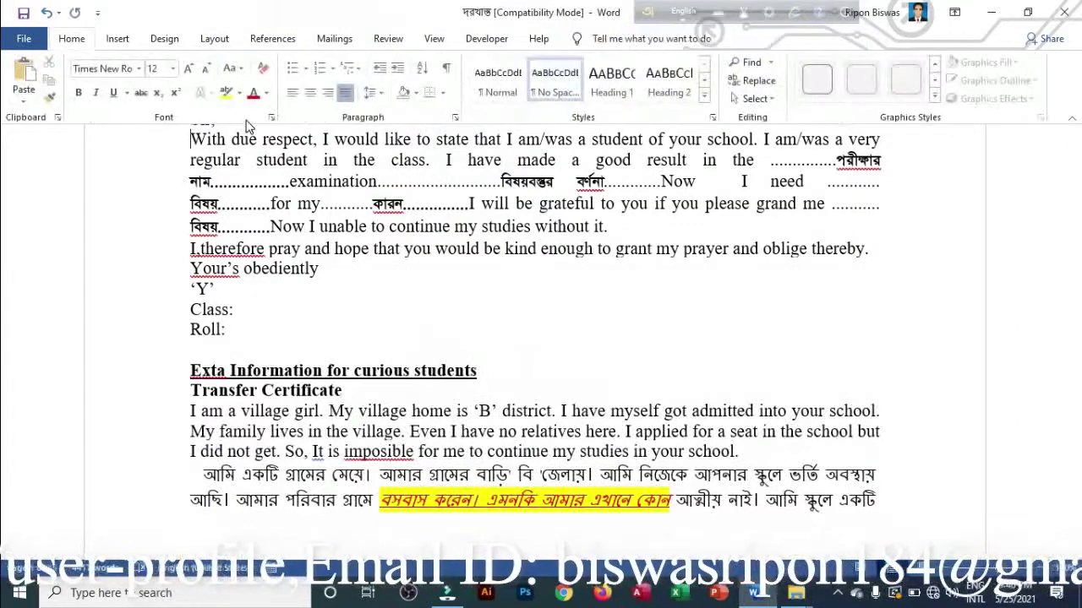
{"action": "left_click", "coordinate": [118, 40]}
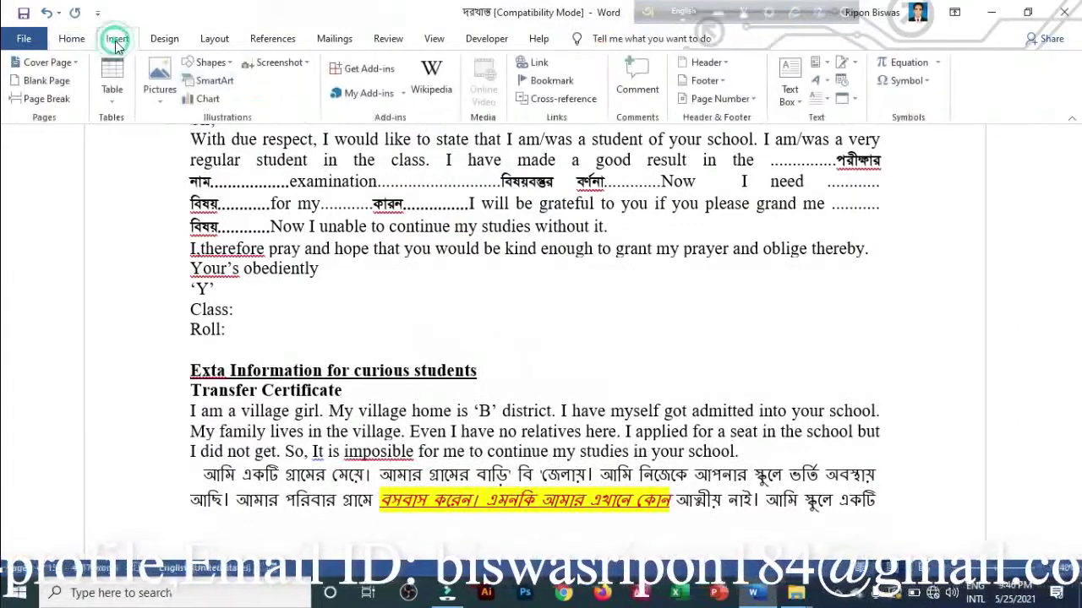
{"action": "left_click", "coordinate": [230, 63]}
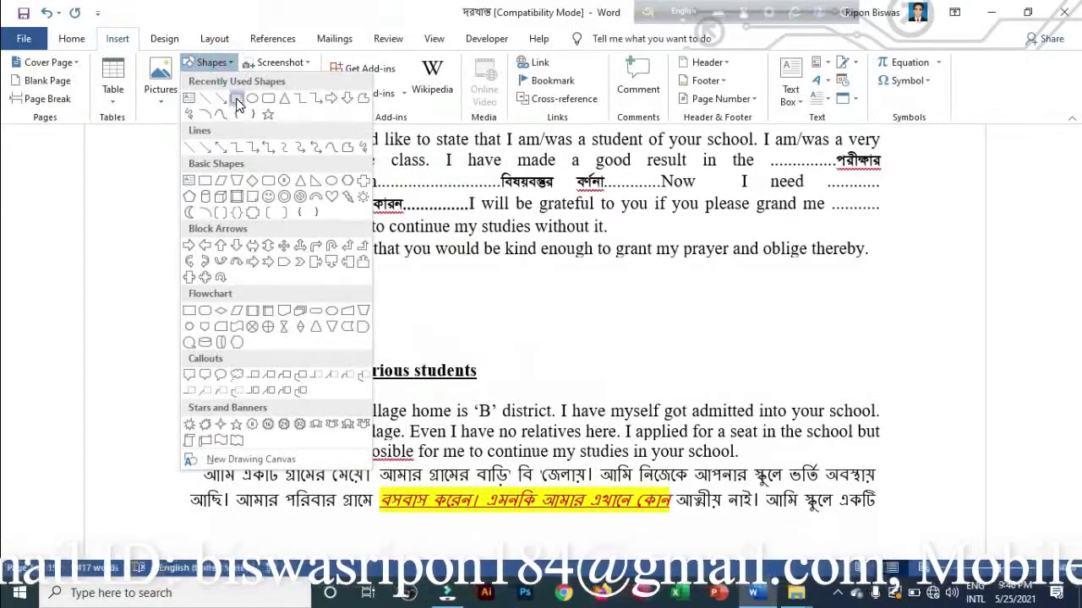
{"action": "left_click", "coordinate": [238, 103]}
{"action": "mouse_move", "coordinate": [319, 431]}
{"action": "left_mouse_down"}
{"action": "mouse_move", "coordinate": [355, 474]}
{"action": "mouse_move", "coordinate": [407, 500]}
{"action": "left_mouse_up"}
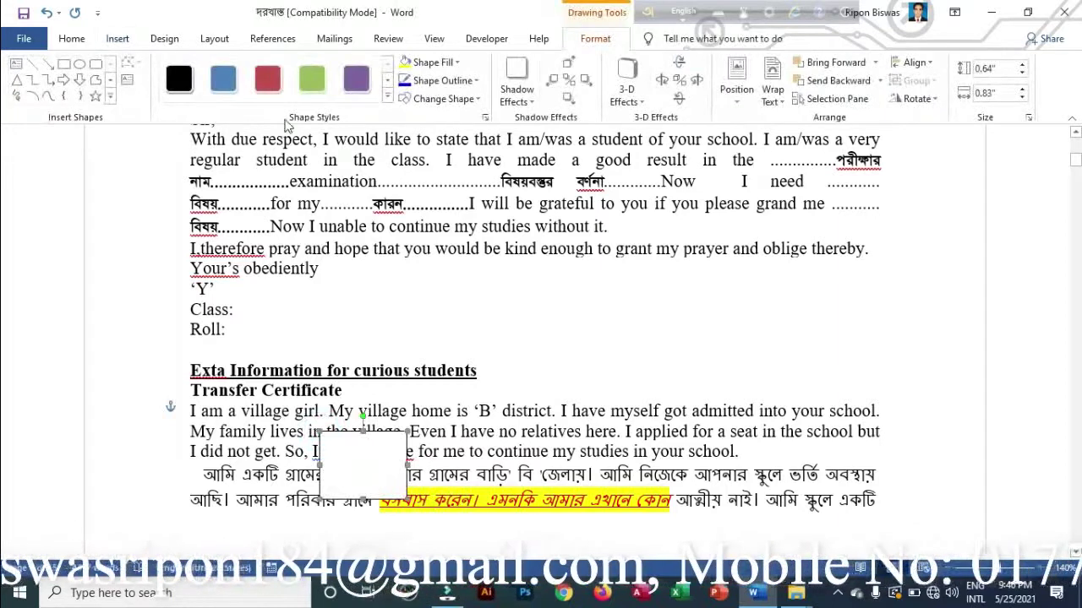
{"action": "left_click", "coordinate": [267, 79]}
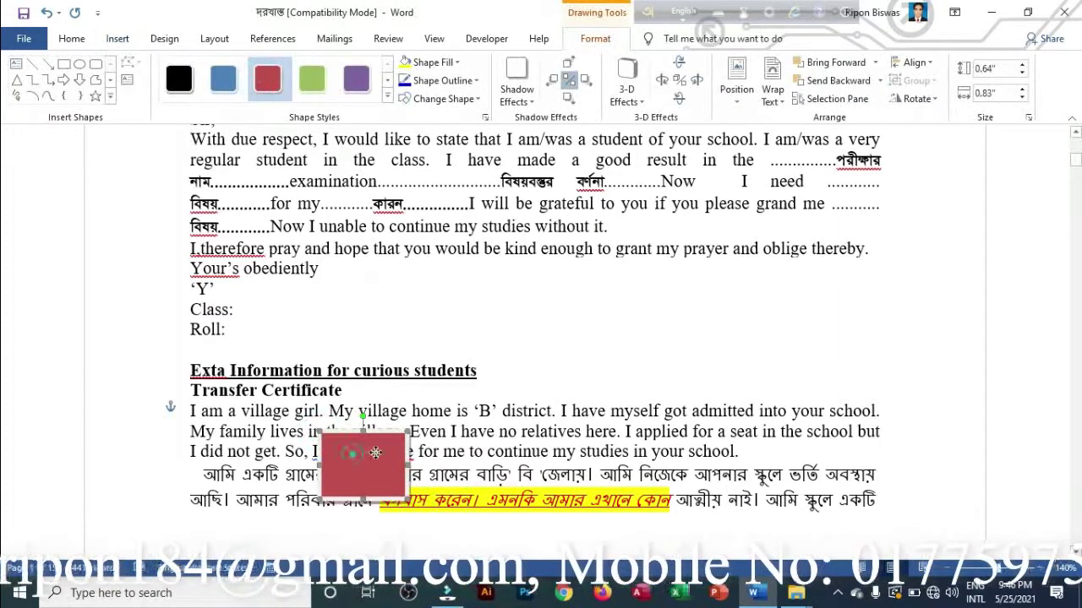
Move the red rectangle across the Transfer Certificate paragraph and up over the dotted lines of the letter body
{"action": "mouse_move", "coordinate": [375, 453]}
{"action": "left_mouse_down"}
{"action": "mouse_move", "coordinate": [569, 457]}
{"action": "mouse_move", "coordinate": [384, 457]}
{"action": "left_mouse_up"}
{"action": "left_click_drag", "start_coordinate": [478, 453], "coordinate": [336, 416]}
{"action": "left_click_drag", "start_coordinate": [441, 205], "coordinate": [441, 204]}
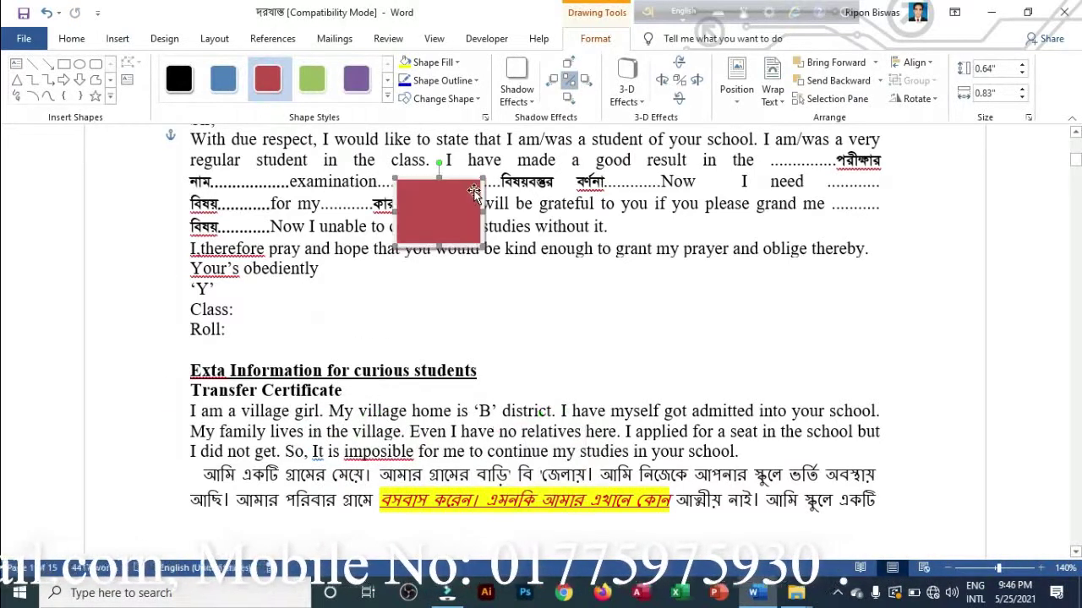
{"action": "left_click_drag", "start_coordinate": [561, 205], "coordinate": [369, 218]}
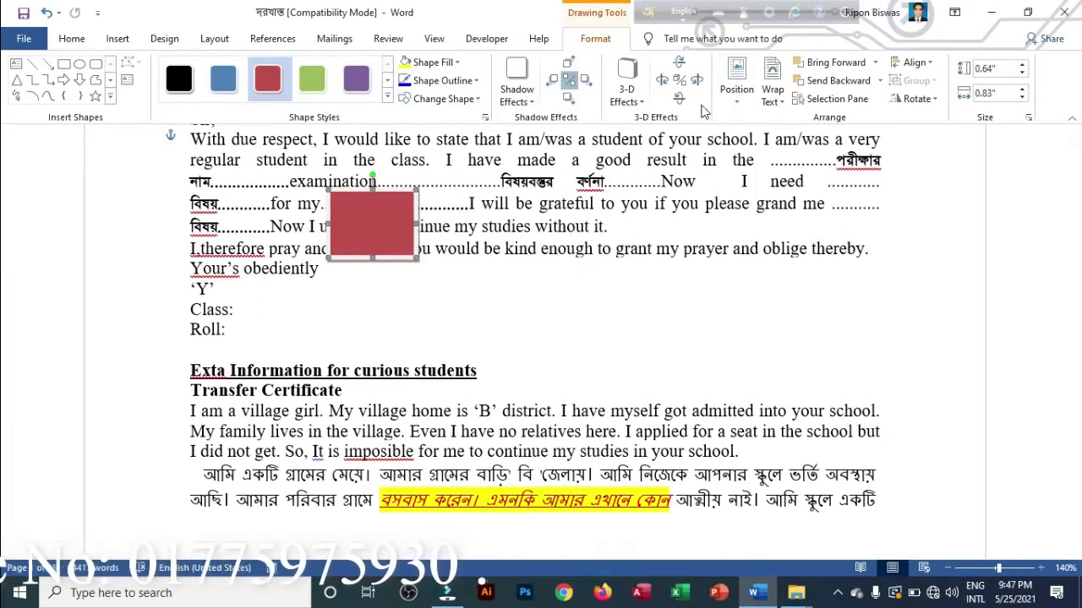
Set the rectangle's text wrapping to Square and move it through the letter body down into the Transfer Certificate paragraph
{"action": "left_click", "coordinate": [773, 91]}
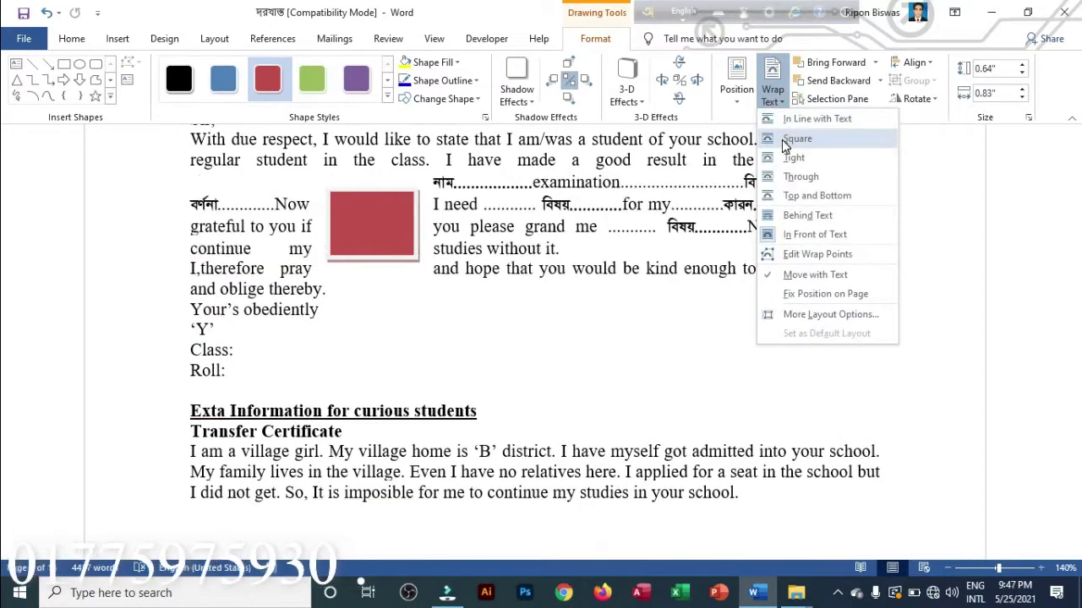
{"action": "left_click", "coordinate": [787, 142]}
{"action": "left_click_drag", "start_coordinate": [453, 215], "coordinate": [489, 242]}
{"action": "left_click_drag", "start_coordinate": [324, 246], "coordinate": [654, 222]}
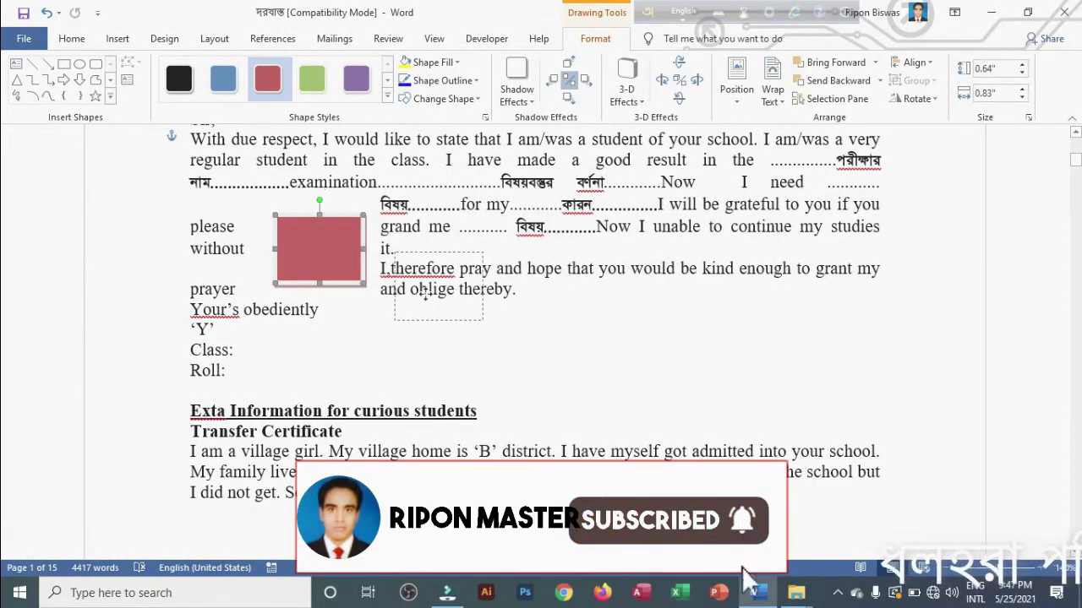
{"action": "left_click_drag", "start_coordinate": [425, 291], "coordinate": [635, 203]}
{"action": "left_click_drag", "start_coordinate": [475, 173], "coordinate": [439, 486]}
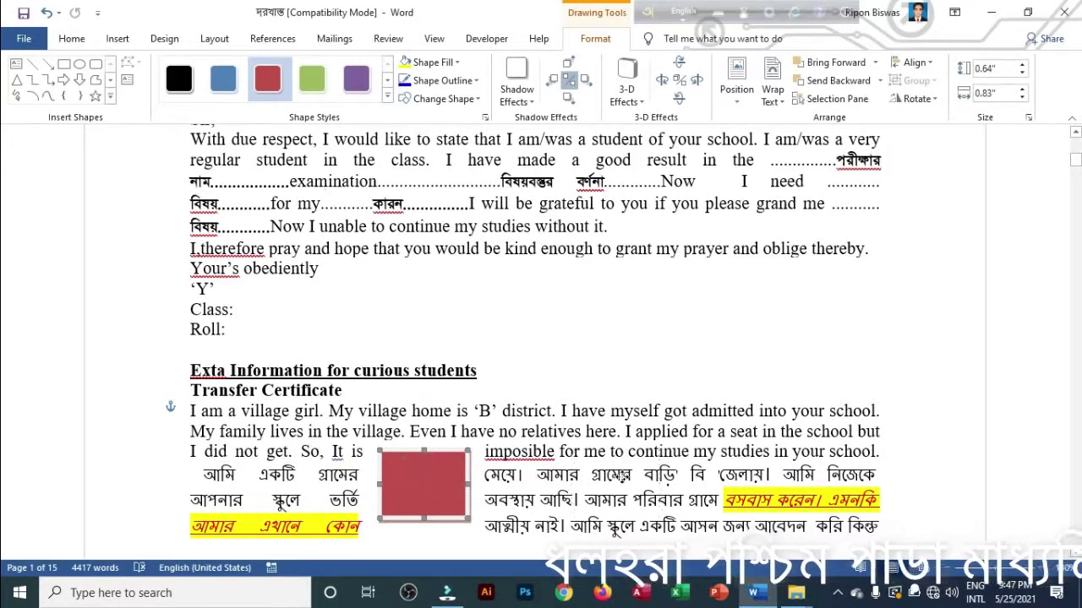
{"action": "left_click_drag", "start_coordinate": [623, 476], "coordinate": [377, 476]}
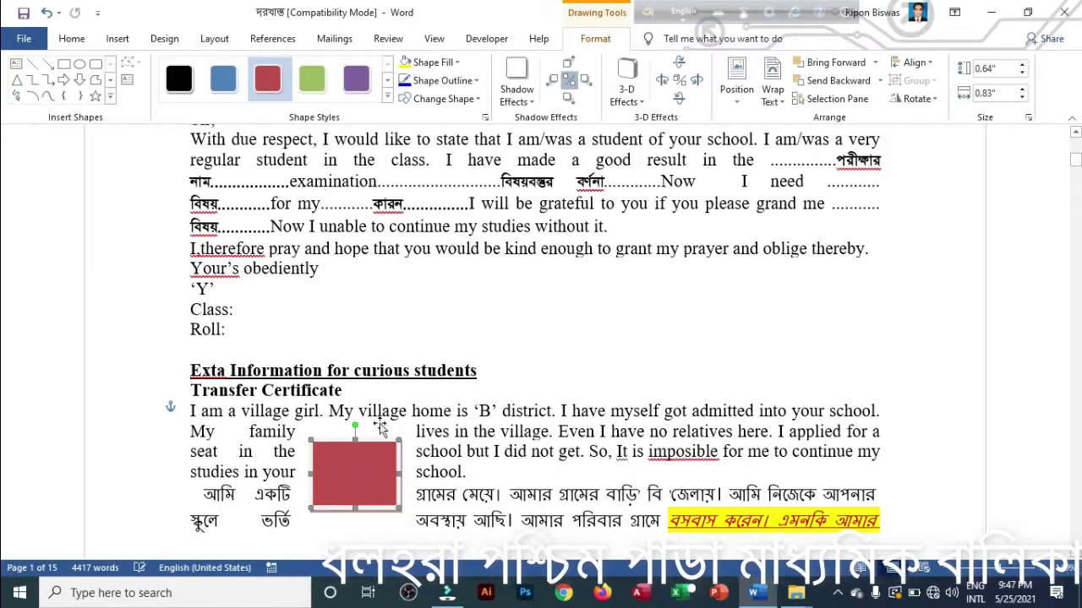
Turn on Update document content while dragging and Collapse the ribbon automatically in the General options
{"action": "left_click", "coordinate": [25, 39]}
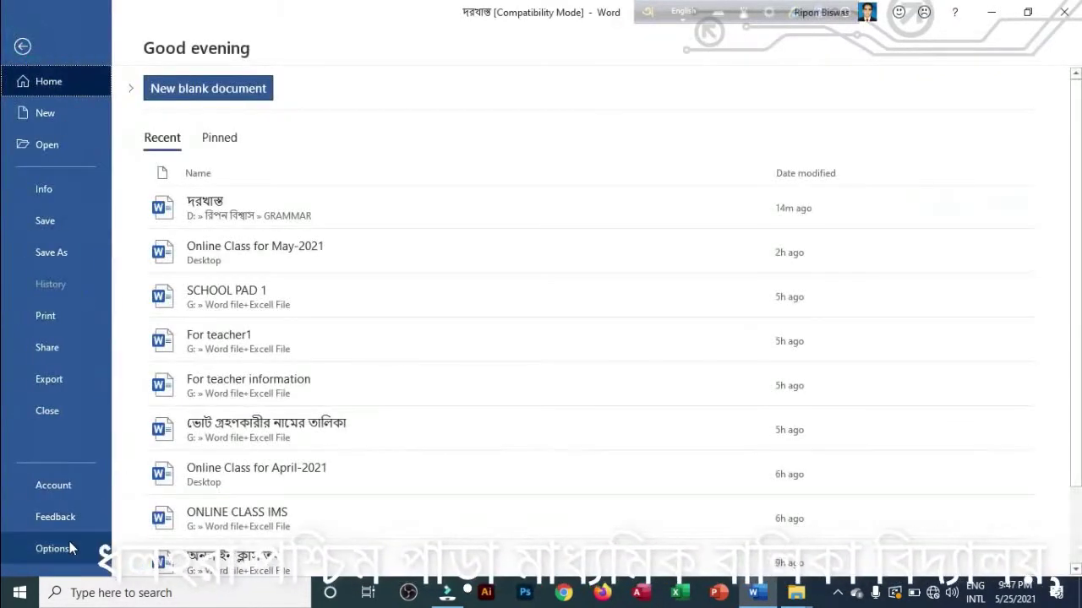
{"action": "left_click", "coordinate": [67, 545]}
{"action": "left_click", "coordinate": [355, 210]}
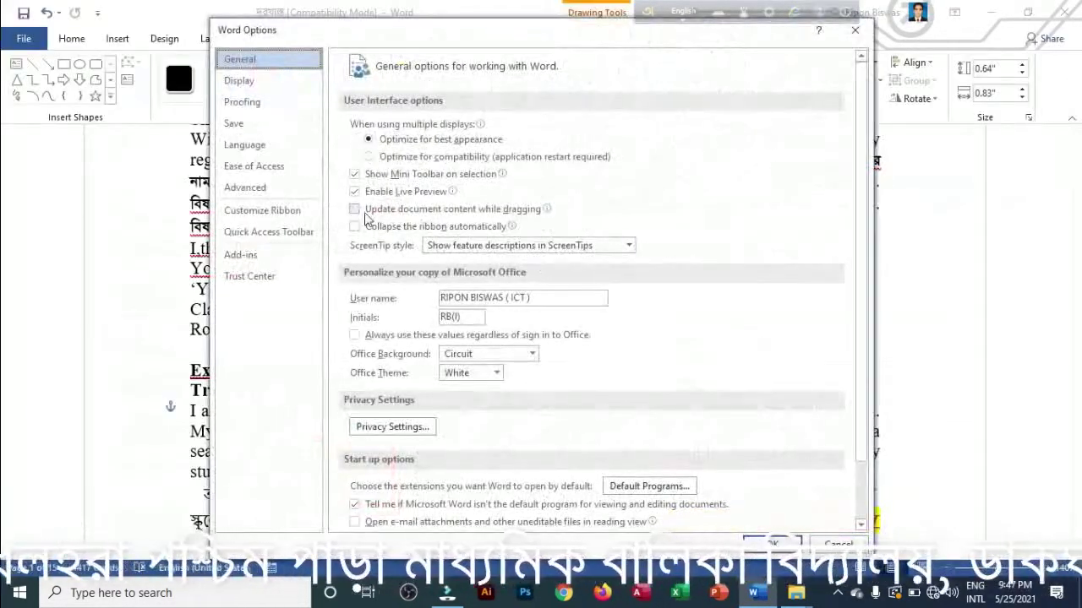
{"action": "left_click", "coordinate": [355, 209]}
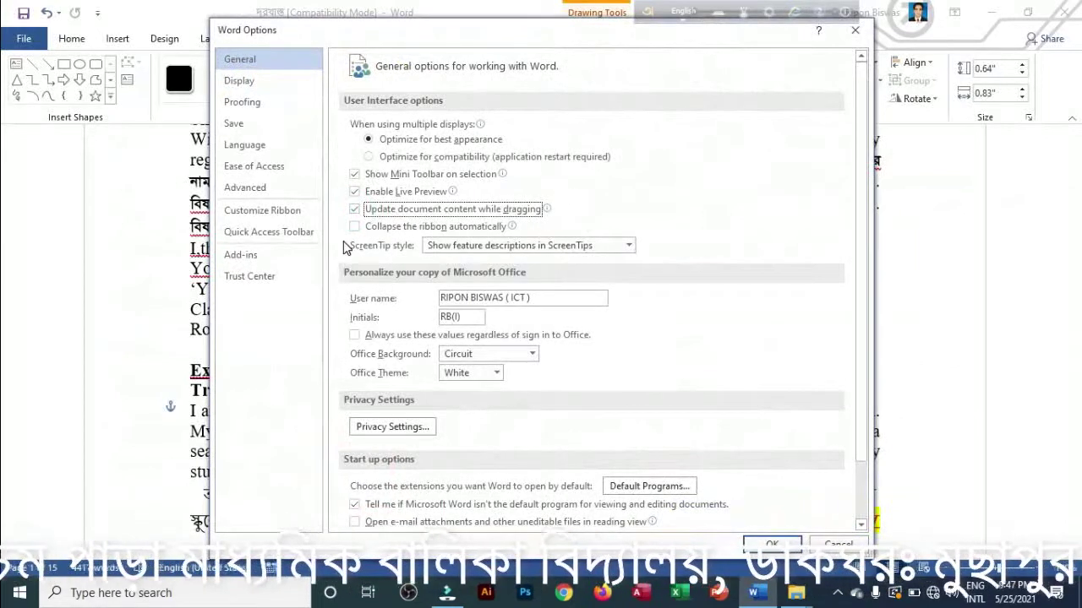
{"action": "mouse_move", "coordinate": [496, 235]}
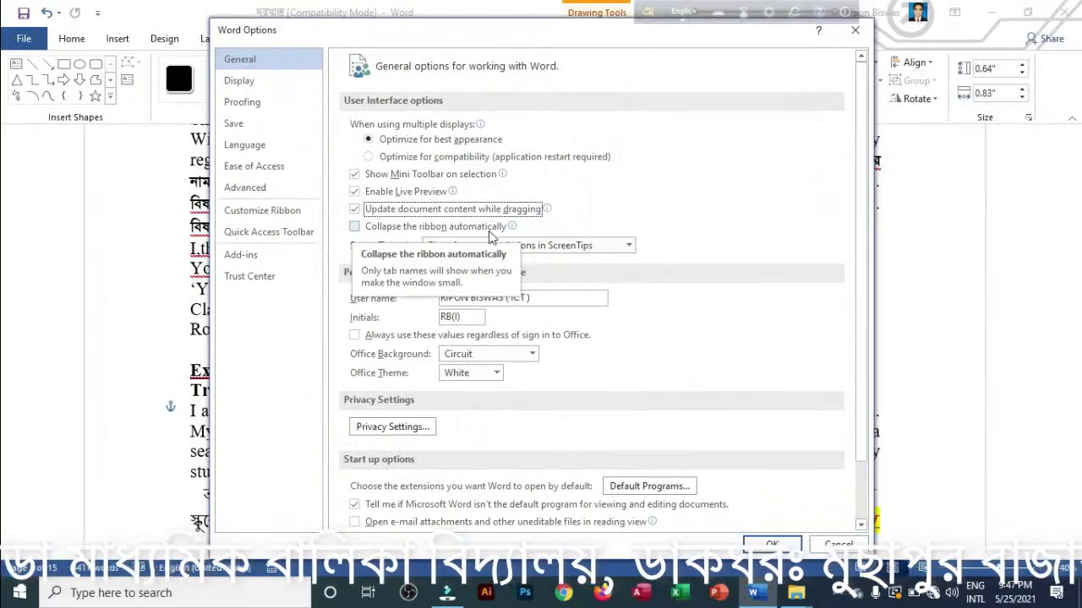
{"action": "left_click", "coordinate": [354, 228]}
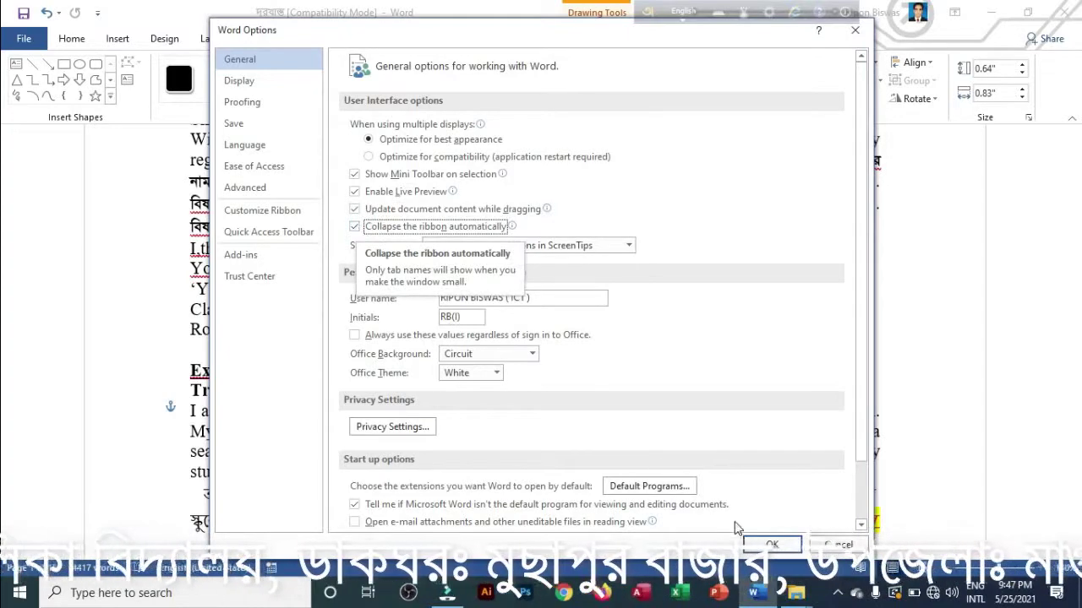
{"action": "left_click", "coordinate": [771, 545]}
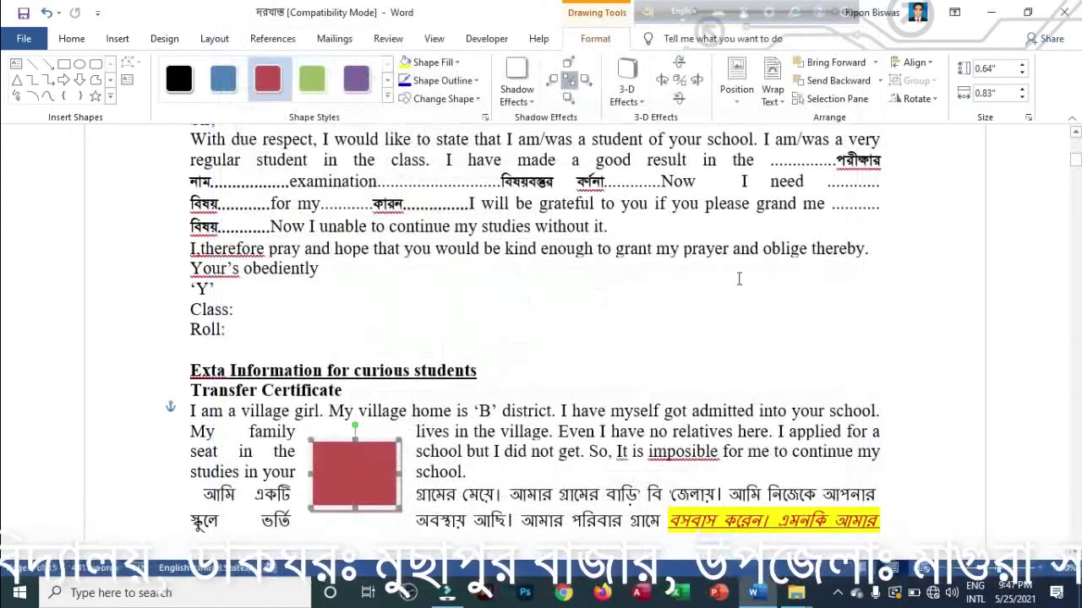
Collapse the ribbon to its tab names and go to the beginning of the document
{"action": "scroll", "coordinate": [736, 161], "scroll_direction": "up", "scroll_amount": 6}
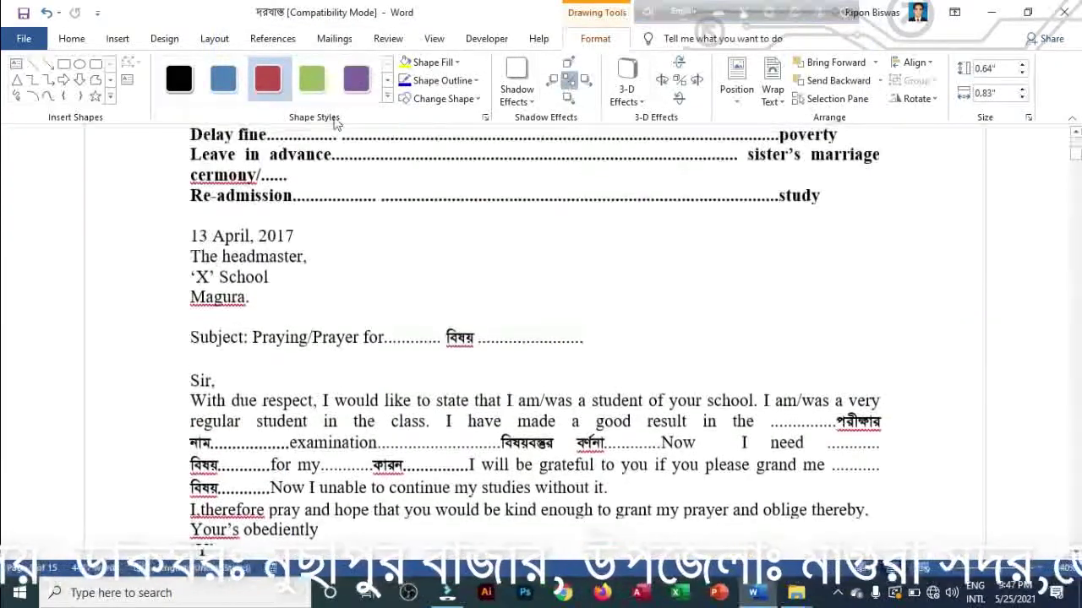
{"action": "left_click", "coordinate": [72, 38]}
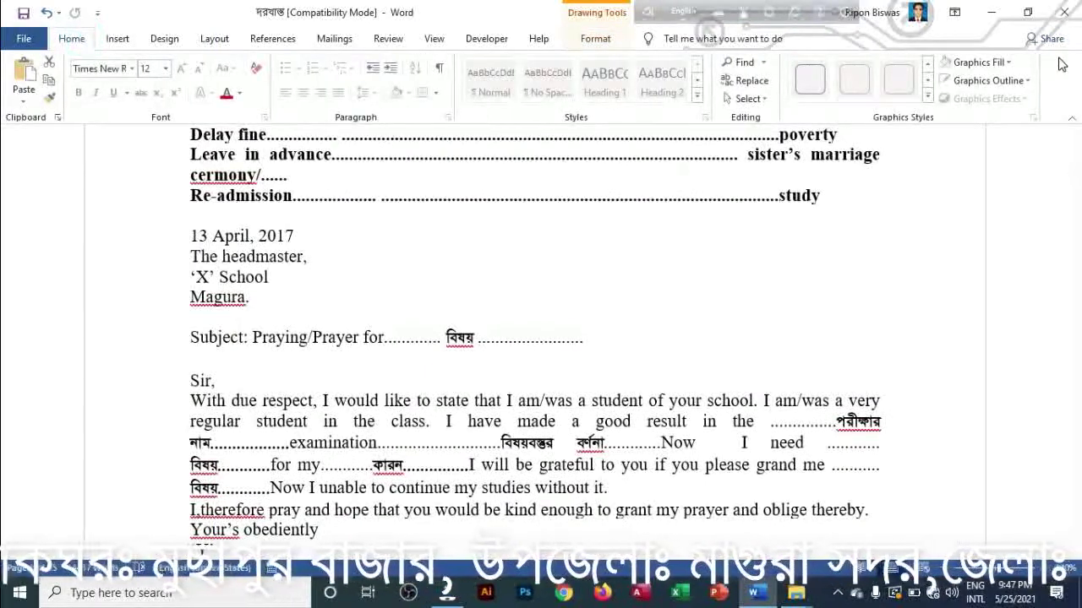
{"action": "left_click", "coordinate": [1072, 119]}
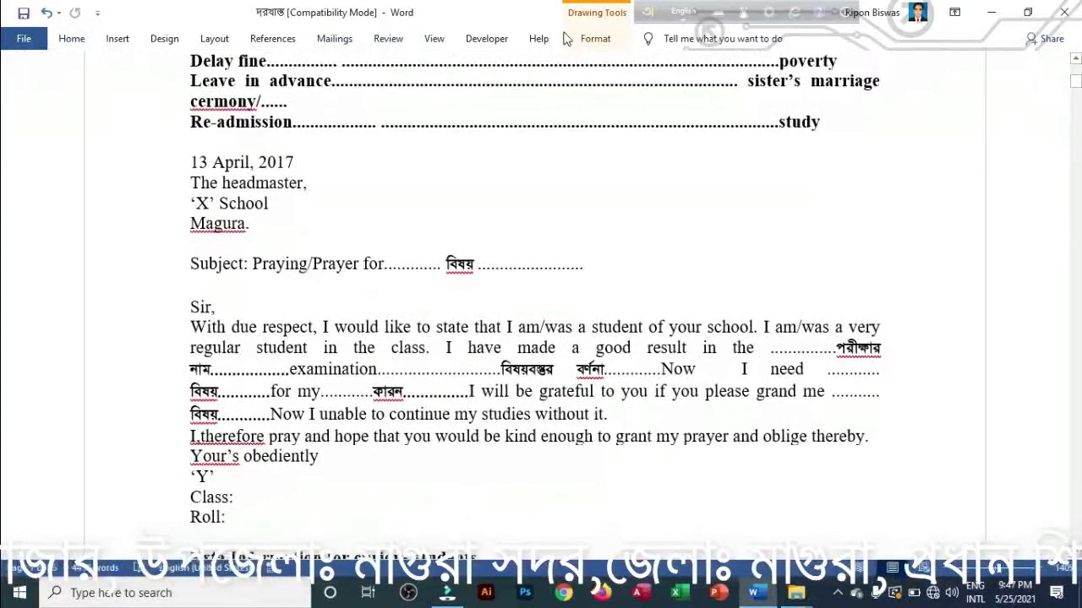
{"action": "mouse_move", "coordinate": [1075, 84]}
{"action": "left_mouse_down"}
{"action": "mouse_move", "coordinate": [1075, 66]}
{"action": "mouse_move", "coordinate": [1075, 99]}
{"action": "mouse_move", "coordinate": [1075, 68]}
{"action": "left_mouse_up"}
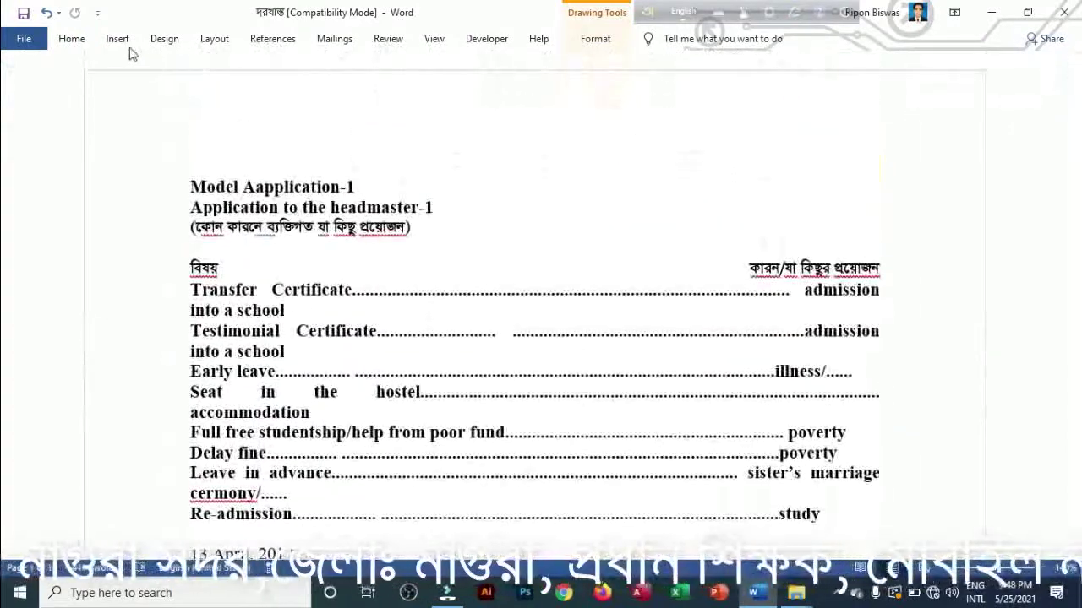
Turn on Collapse the ribbon automatically in the General options and apply the change
{"action": "left_click", "coordinate": [24, 38]}
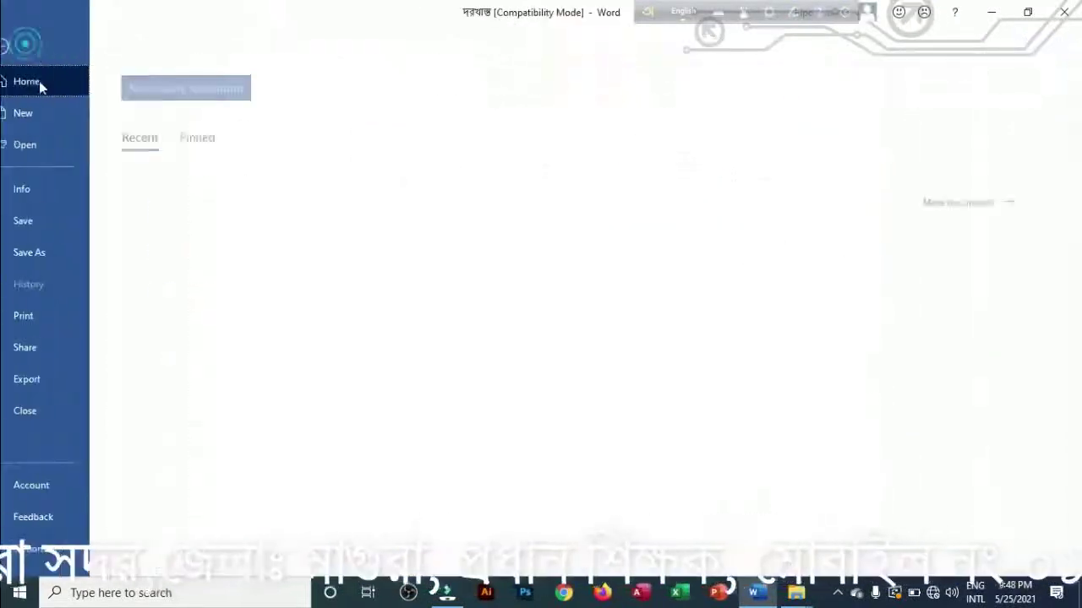
{"action": "left_click", "coordinate": [51, 548]}
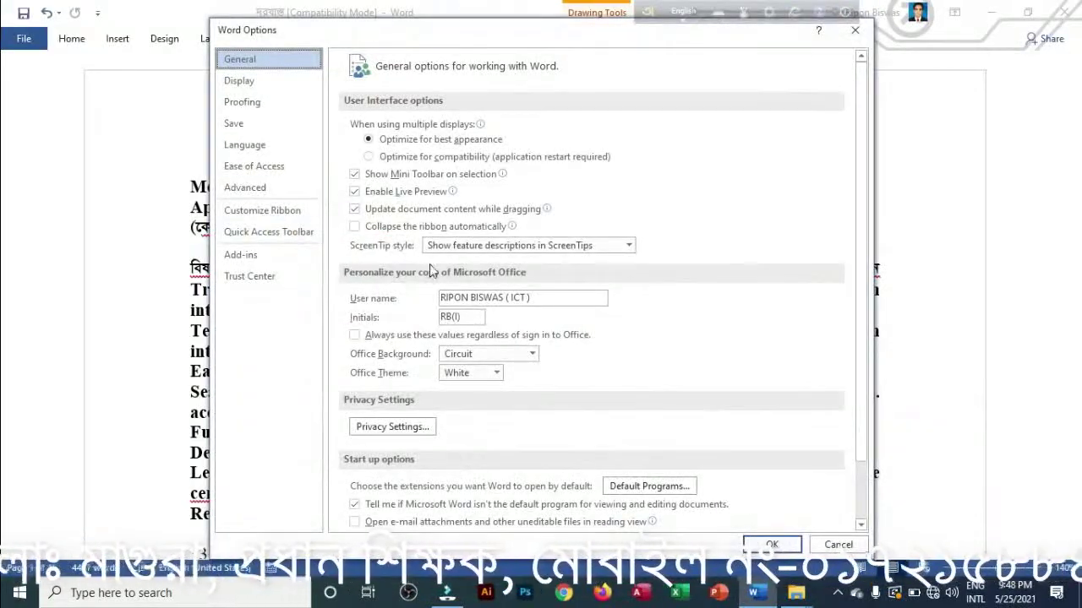
{"action": "left_click", "coordinate": [355, 227]}
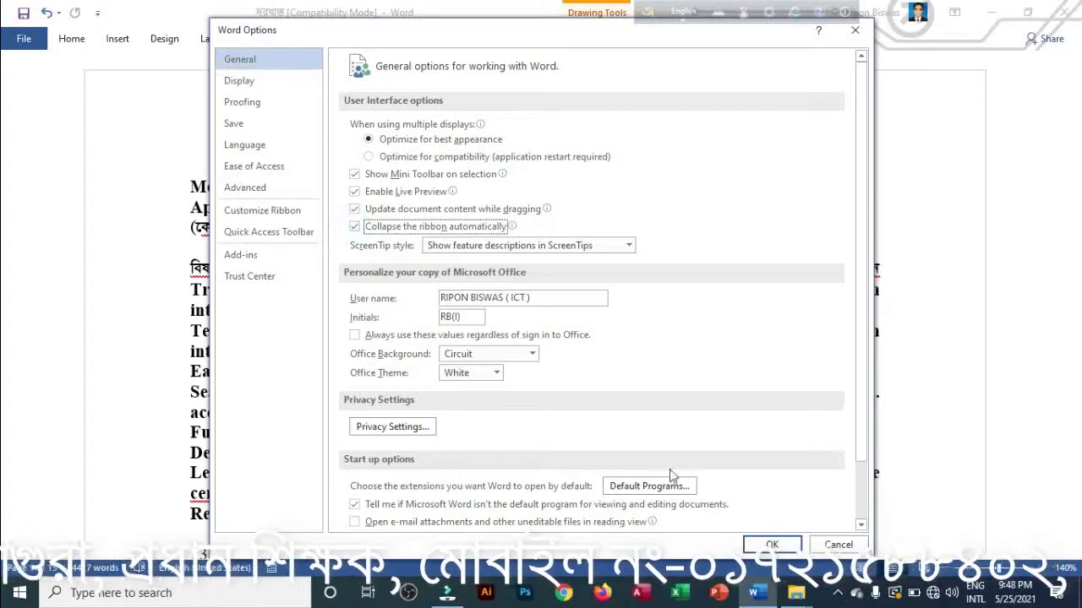
{"action": "left_click", "coordinate": [772, 546]}
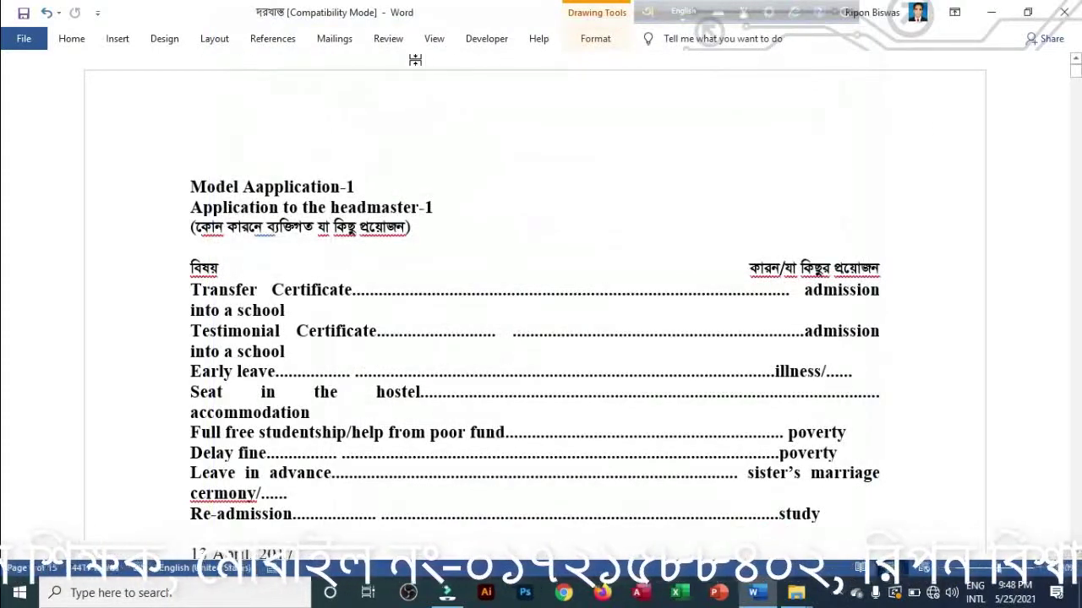
Look through the Home, Insert and Design commands while the ribbon is collapsed, ending on Home
{"action": "left_click", "coordinate": [66, 39]}
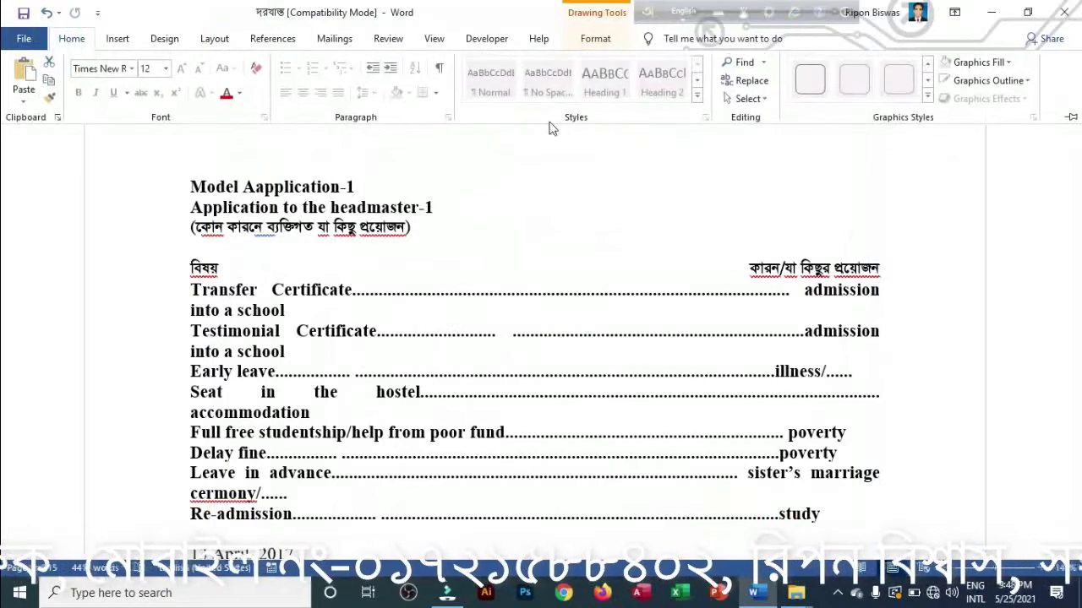
{"action": "left_click", "coordinate": [128, 40]}
{"action": "left_click", "coordinate": [165, 38]}
{"action": "left_click", "coordinate": [73, 39]}
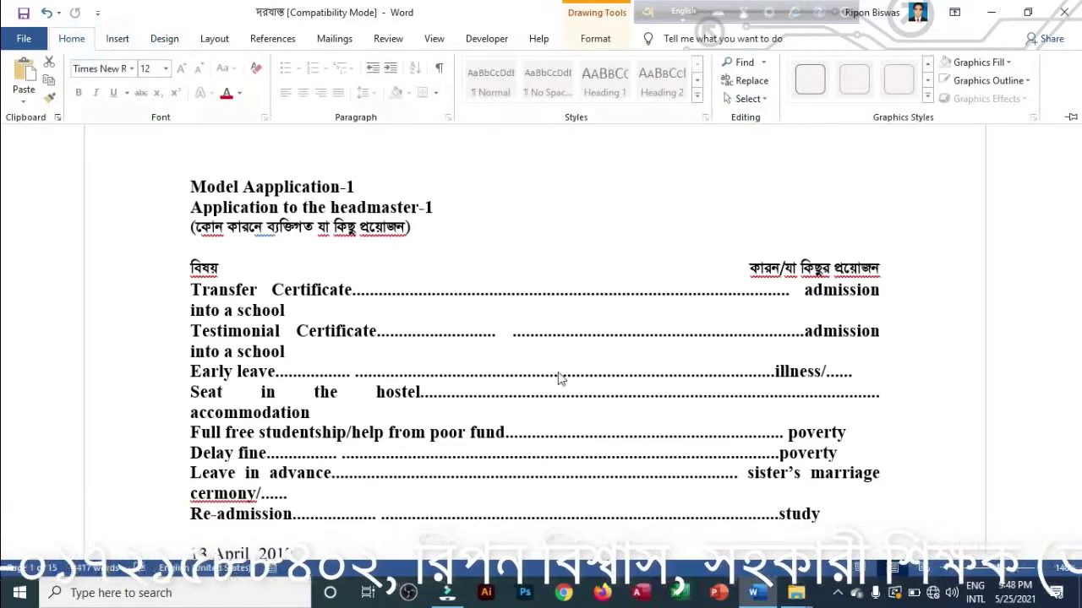
Turn off Collapse the ribbon automatically in the General options and pin the ribbon so it stays open
{"action": "left_click", "coordinate": [24, 38]}
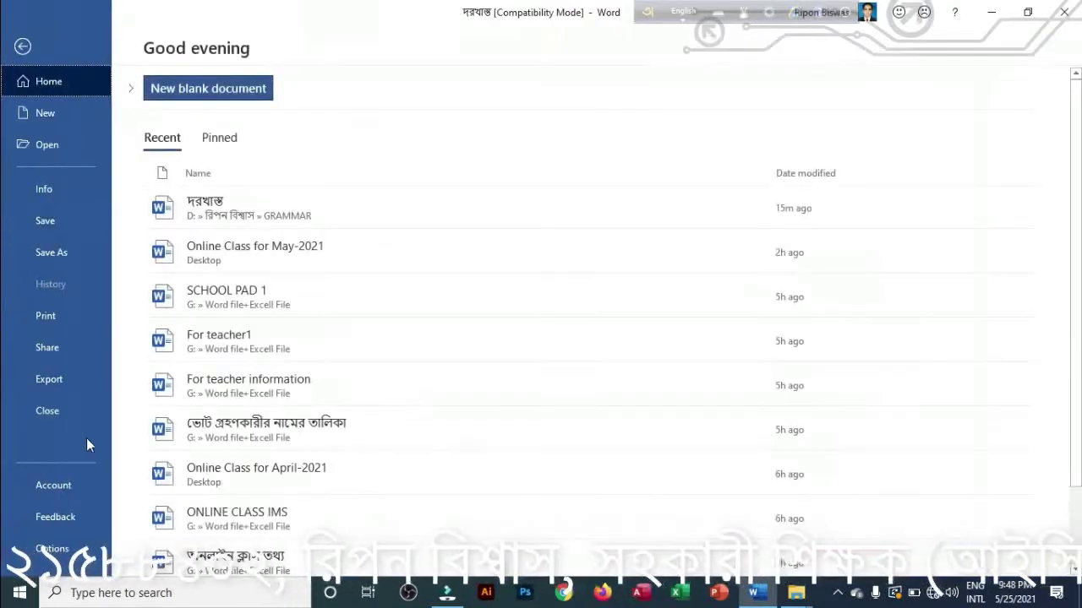
{"action": "left_click", "coordinate": [61, 548]}
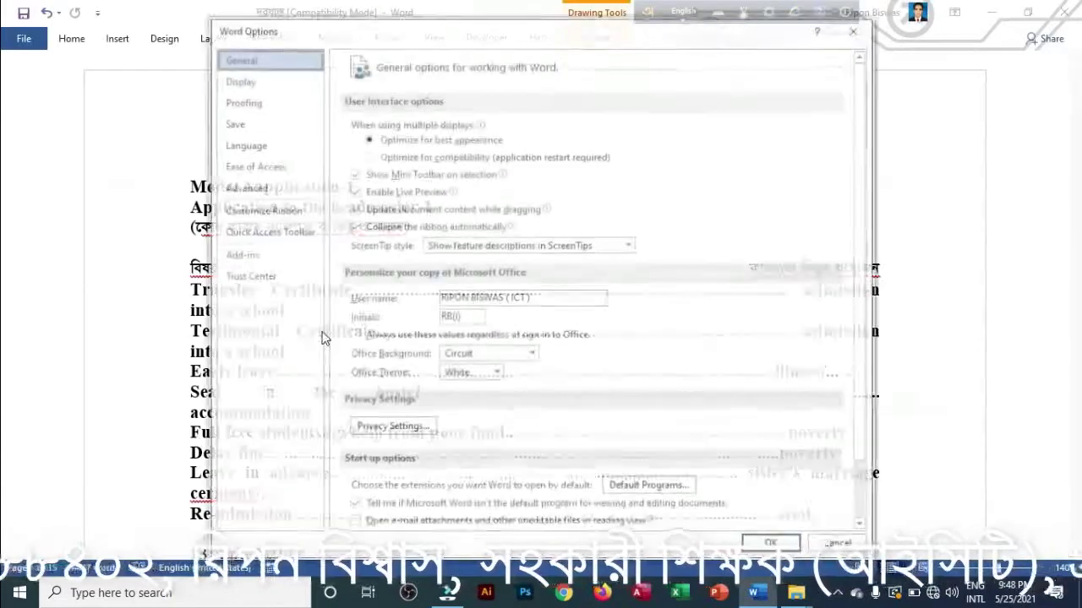
{"action": "left_click", "coordinate": [354, 228]}
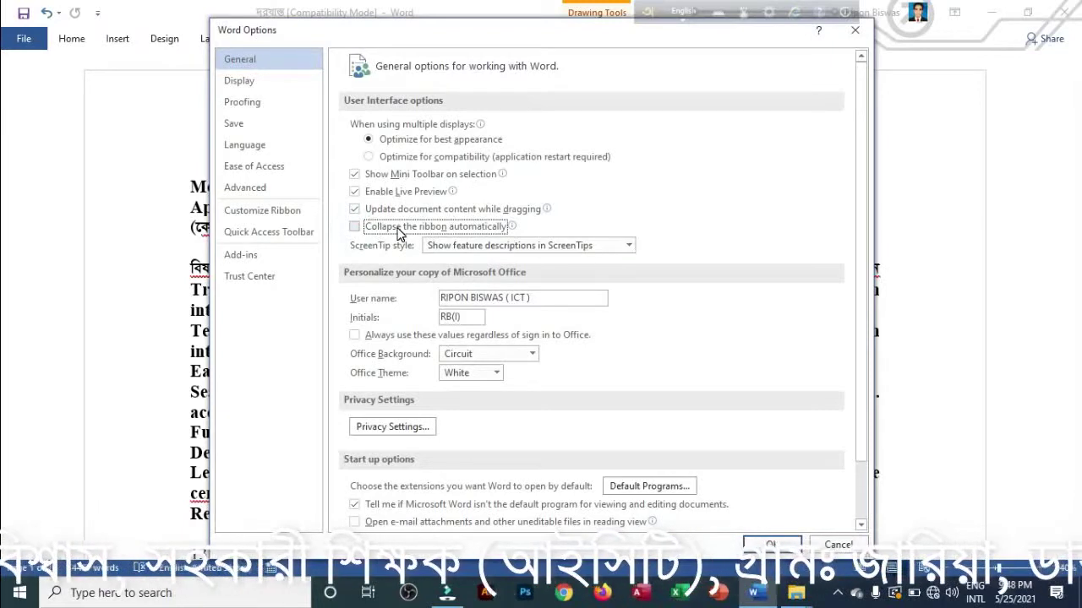
{"action": "mouse_move", "coordinate": [384, 230]}
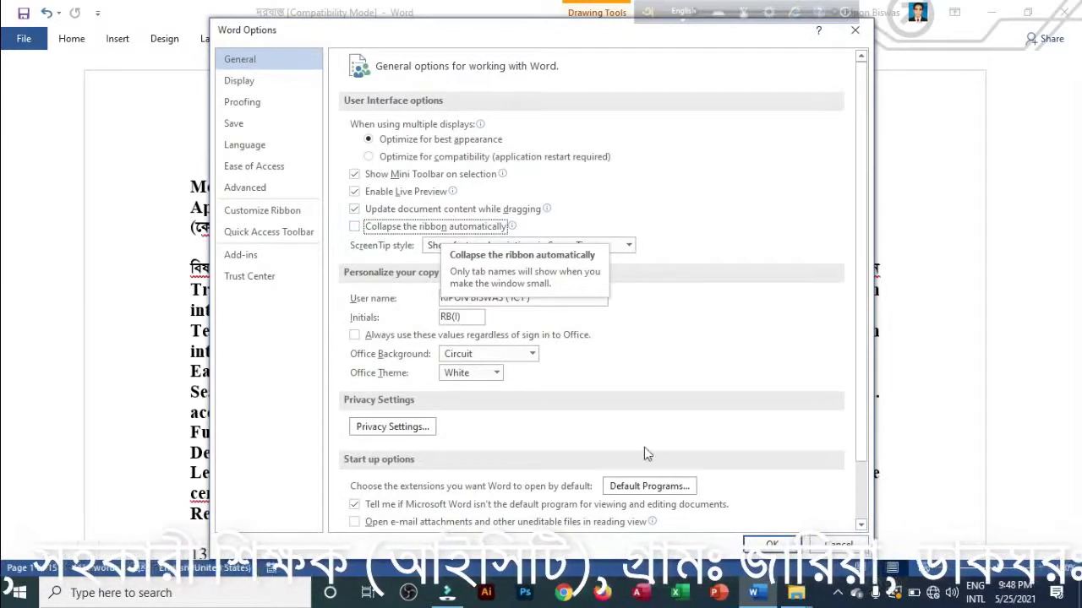
{"action": "left_click", "coordinate": [771, 545]}
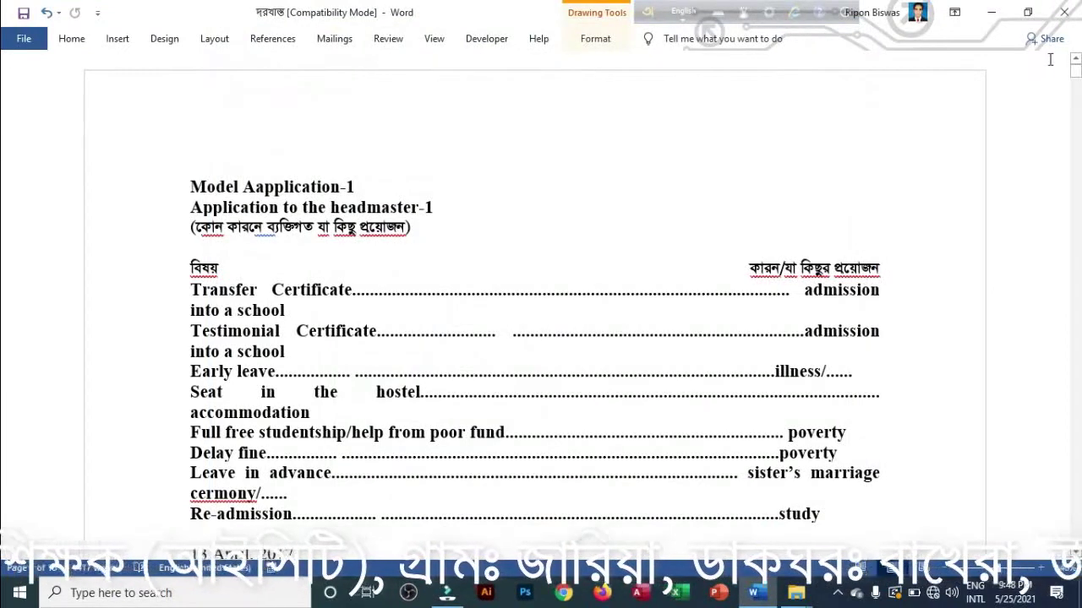
{"action": "left_click", "coordinate": [72, 38]}
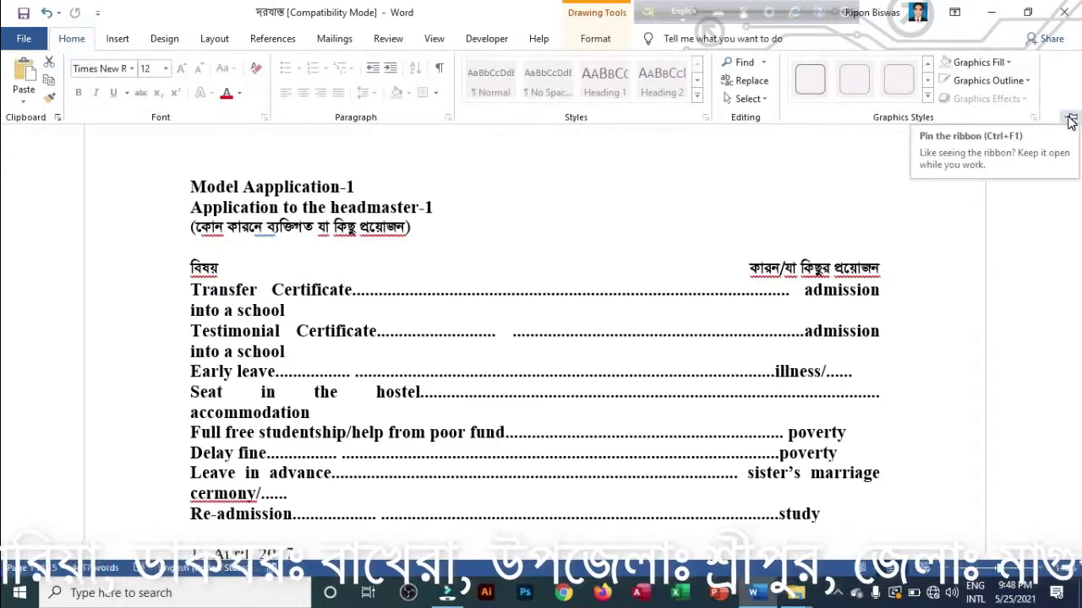
{"action": "left_click", "coordinate": [1069, 119]}
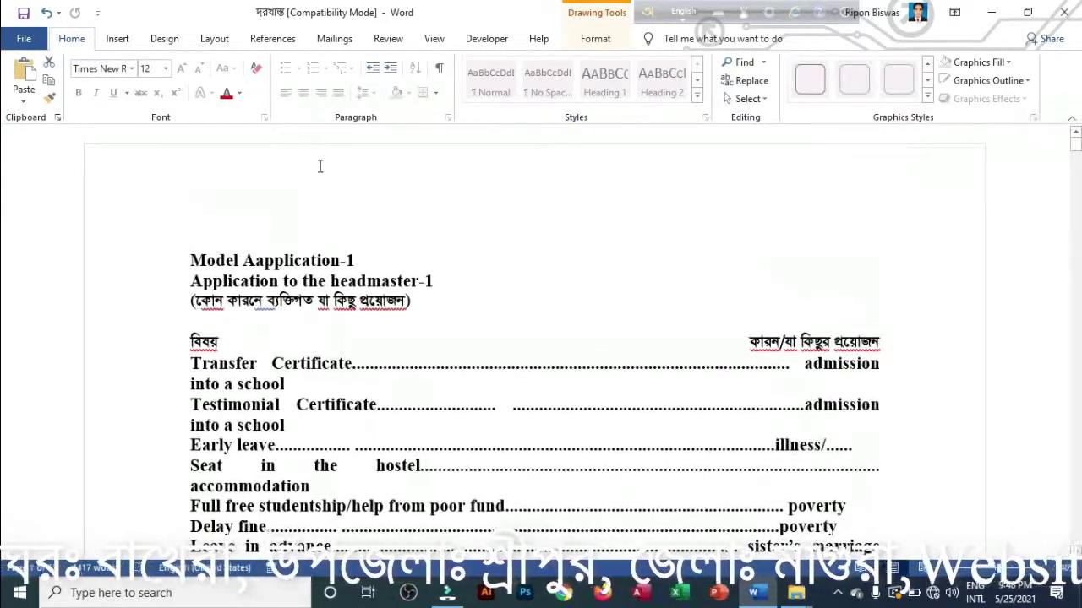
Choose Show feature descriptions in ScreenTips as the ScreenTip style in the General options and apply it
{"action": "left_click", "coordinate": [23, 38]}
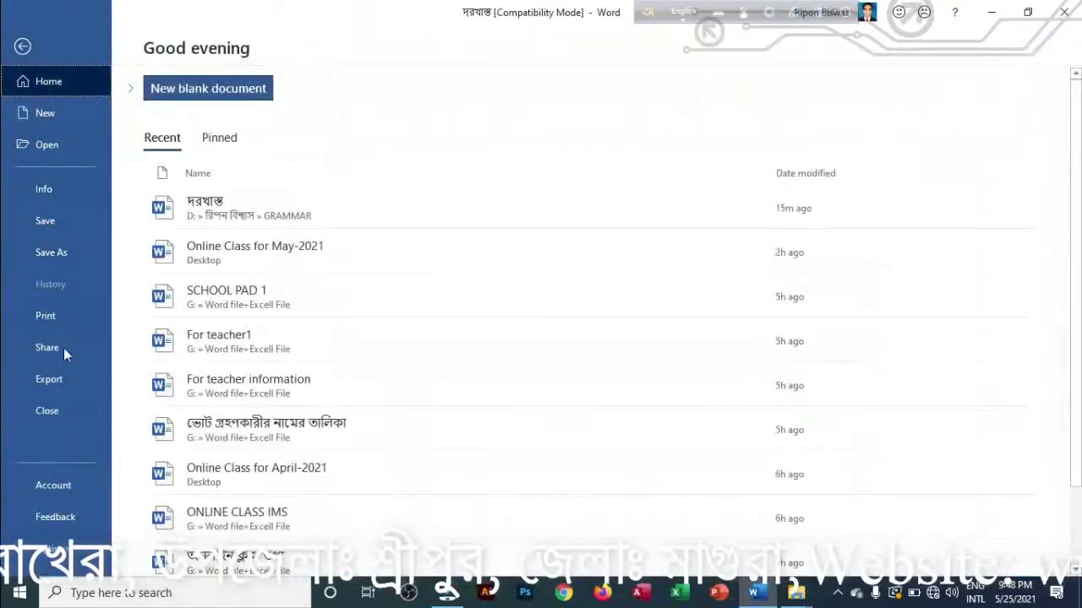
{"action": "left_click", "coordinate": [55, 549]}
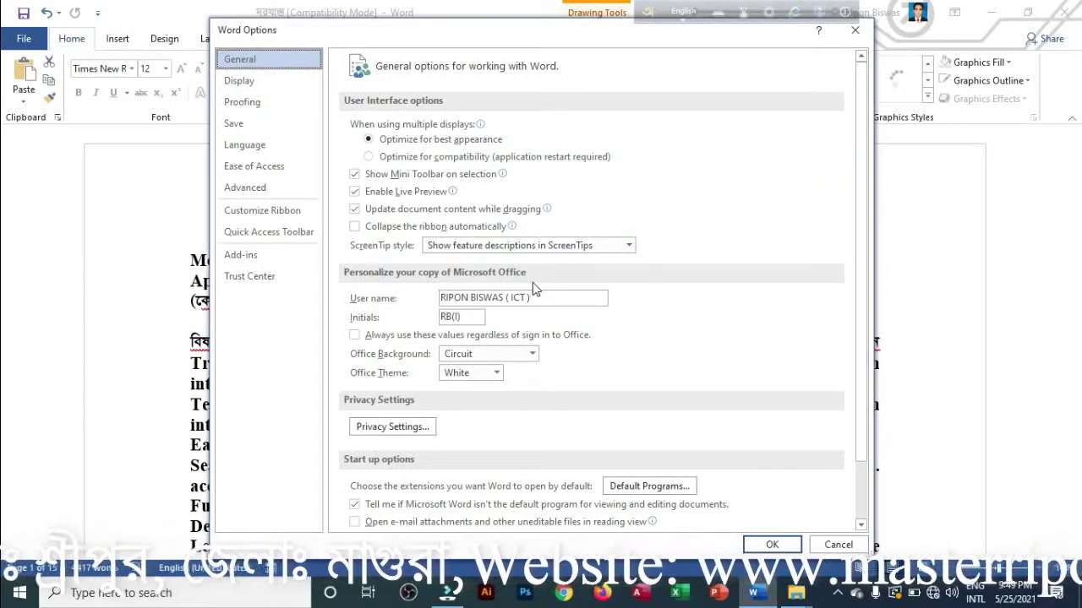
{"action": "scroll", "coordinate": [528, 285], "scroll_direction": "down", "scroll_amount": 2}
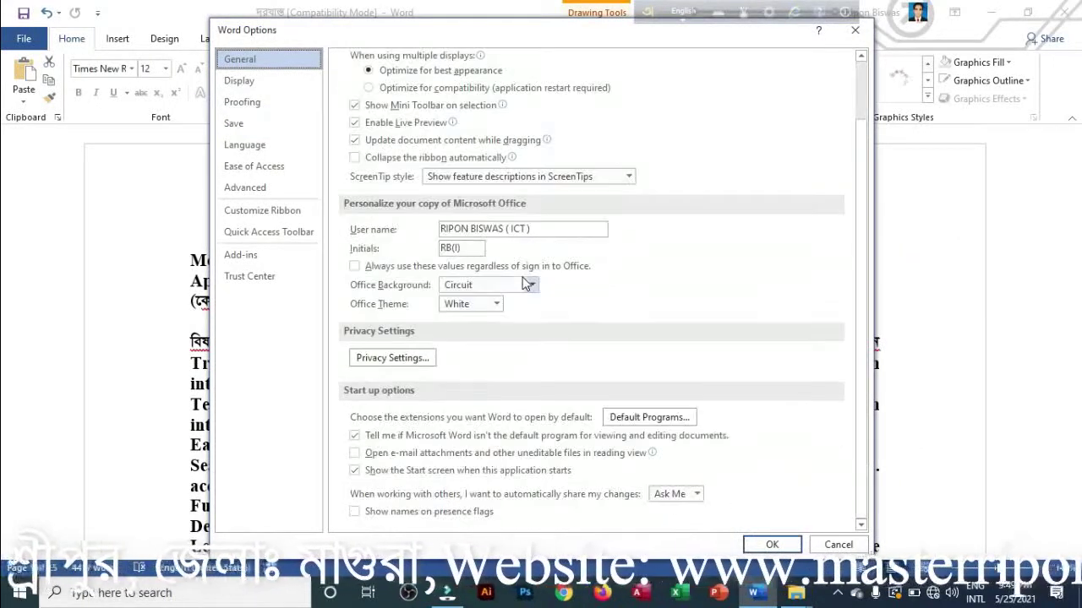
{"action": "left_click", "coordinate": [629, 176]}
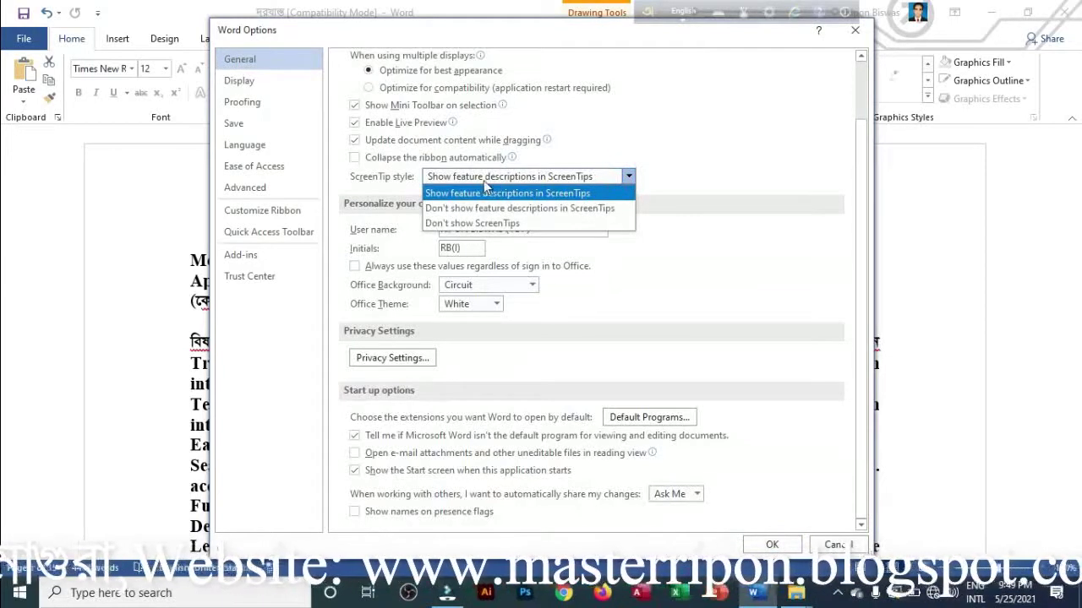
{"action": "left_click", "coordinate": [519, 179]}
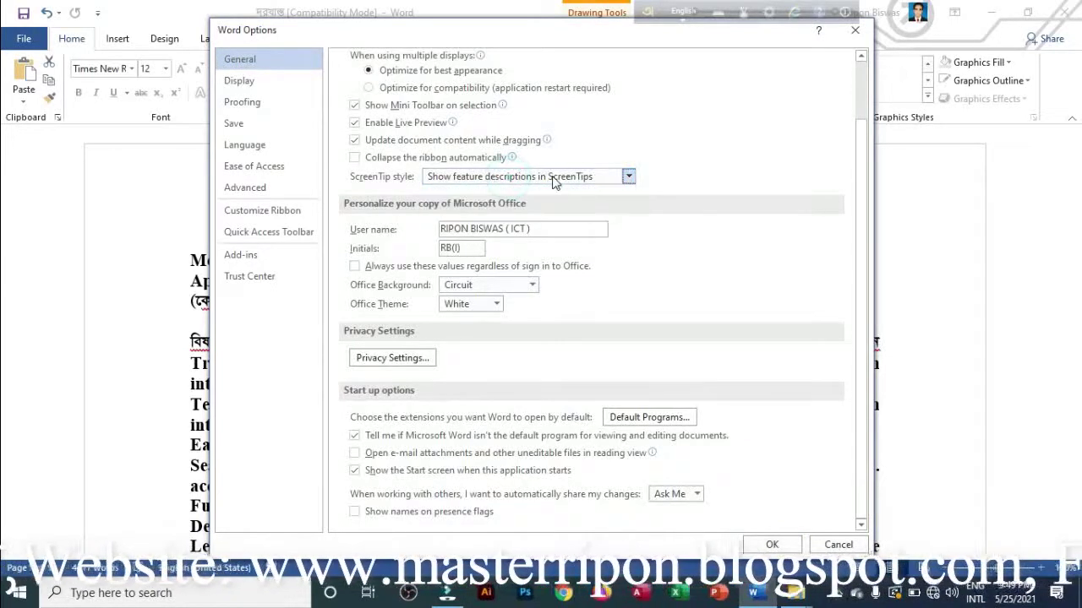
{"action": "left_click", "coordinate": [629, 178]}
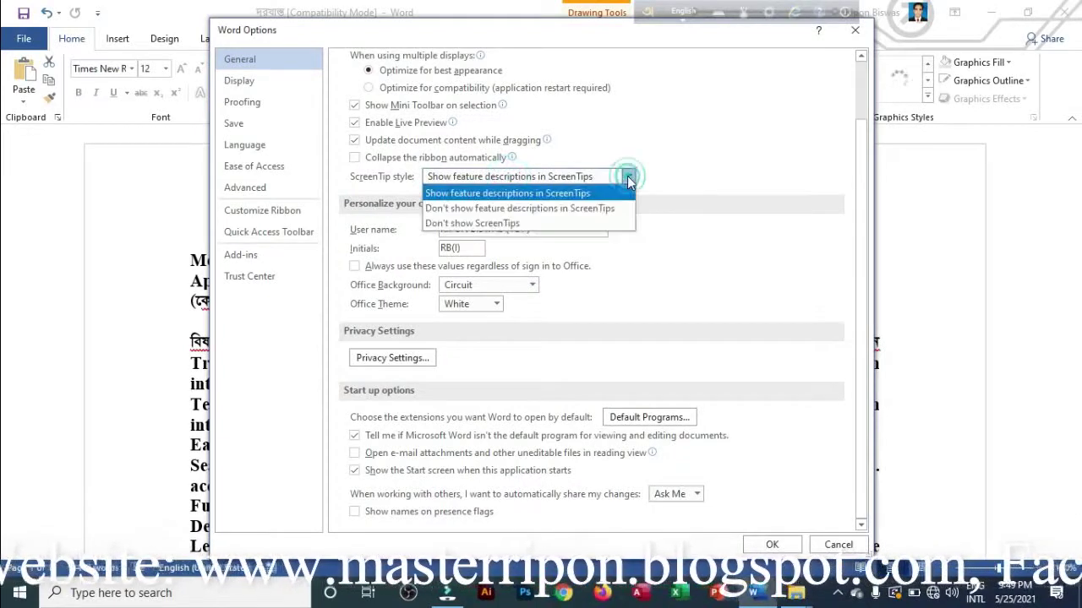
{"action": "left_click", "coordinate": [498, 185]}
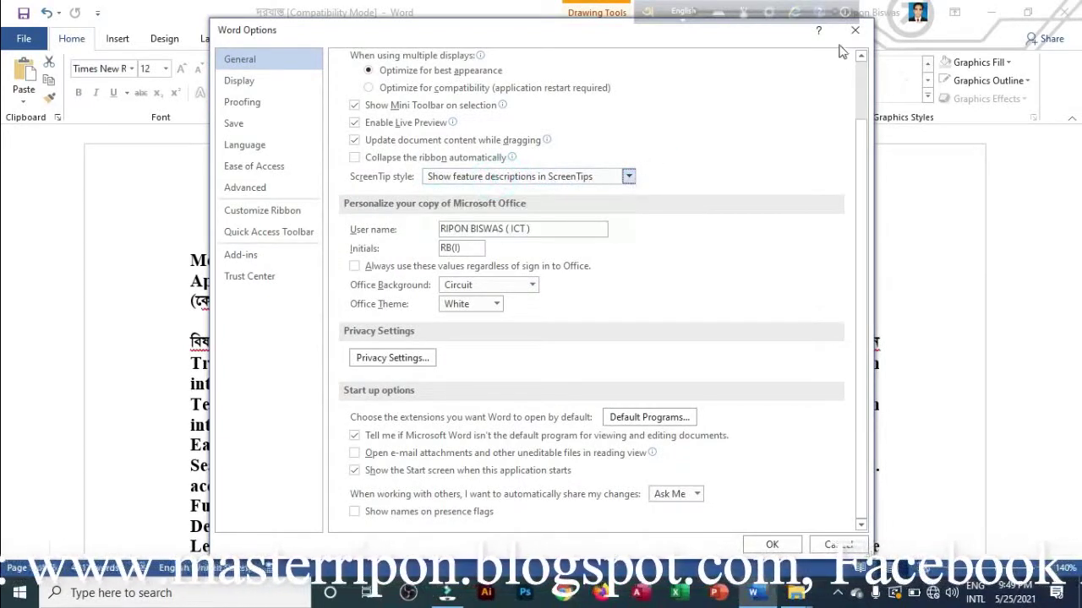
{"action": "left_click", "coordinate": [779, 545]}
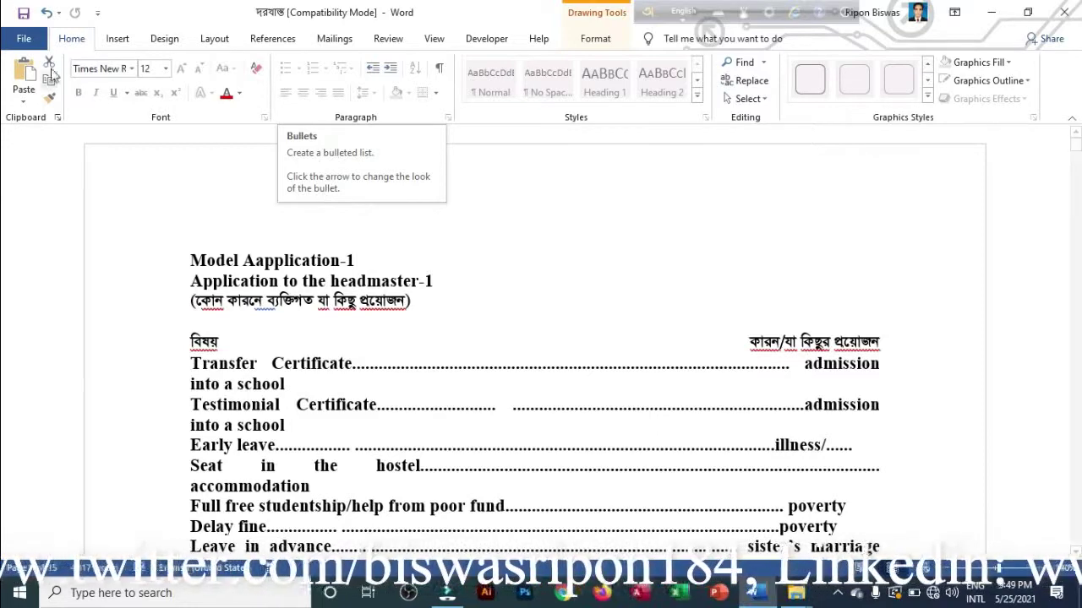
Set the ScreenTip style to Don't show feature descriptions in ScreenTips in the General options and apply it
{"action": "left_click", "coordinate": [22, 38]}
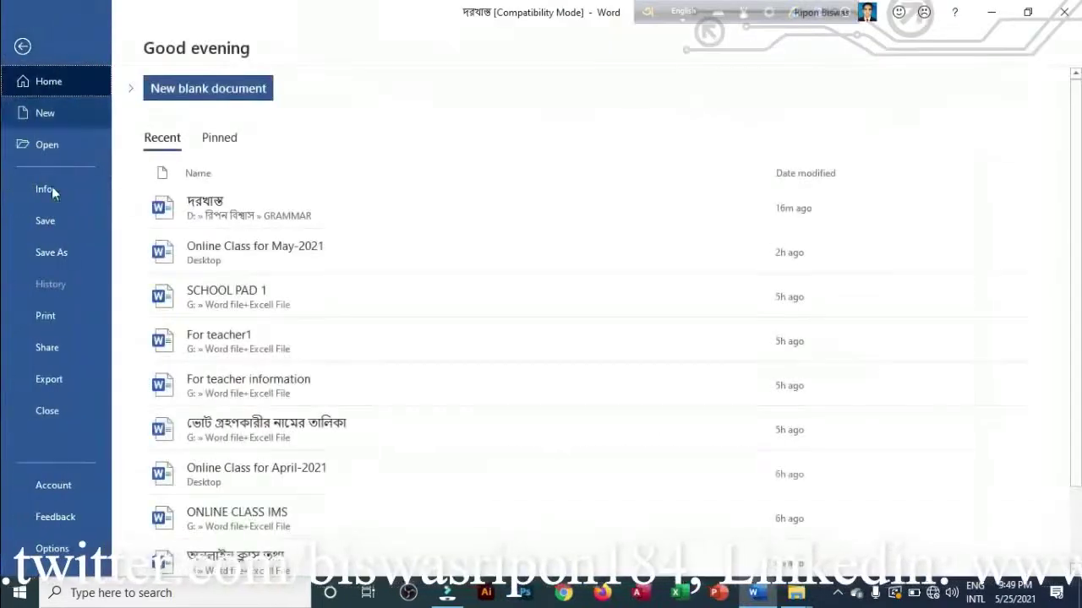
{"action": "left_click", "coordinate": [53, 548]}
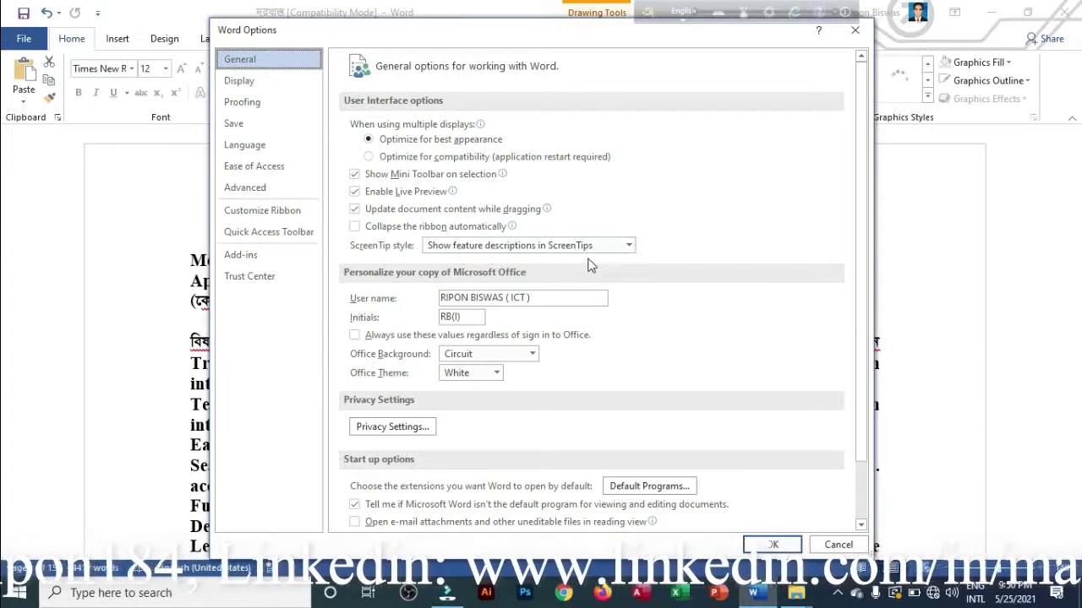
{"action": "left_click", "coordinate": [628, 246]}
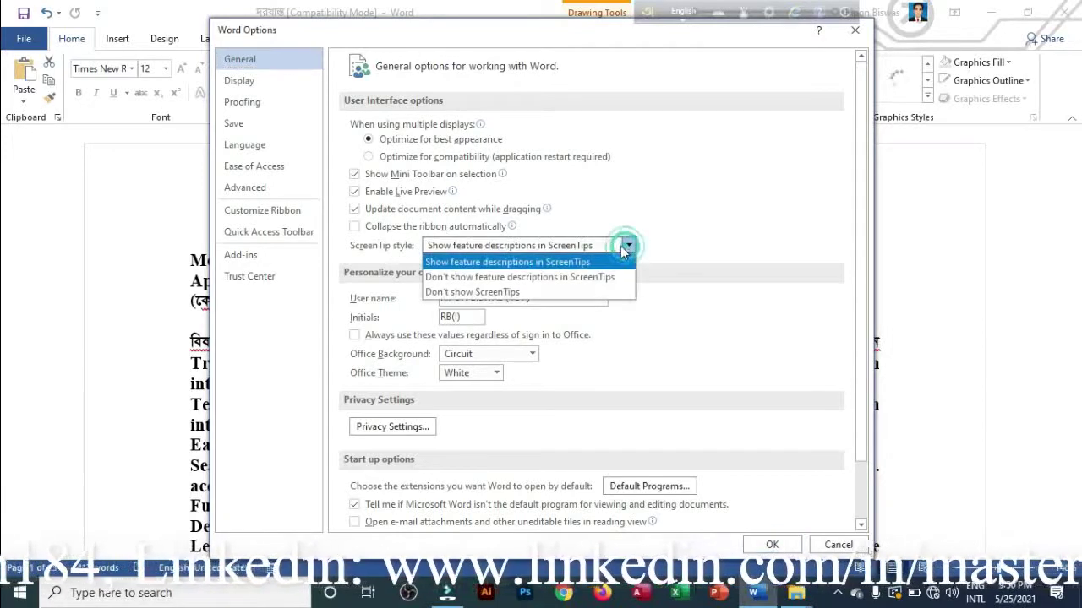
{"action": "left_click", "coordinate": [508, 263]}
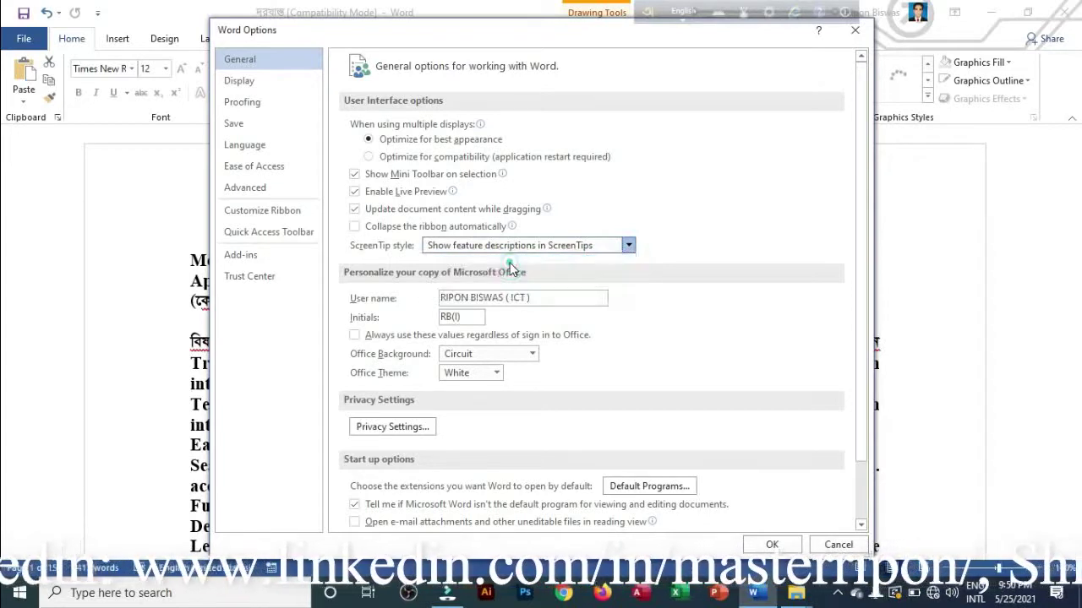
{"action": "left_click", "coordinate": [628, 246]}
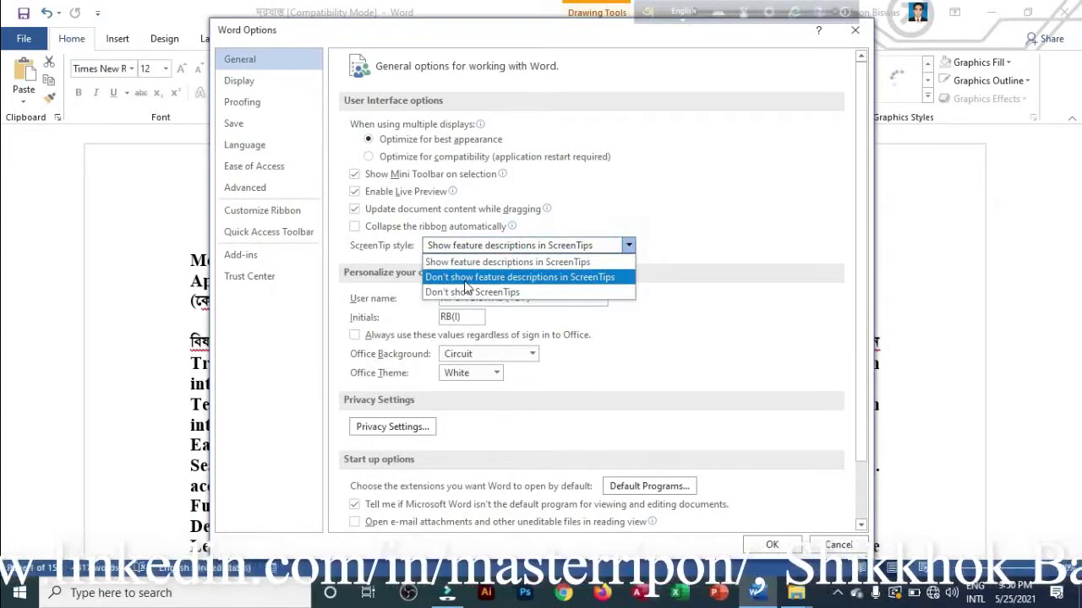
{"action": "left_click", "coordinate": [536, 284]}
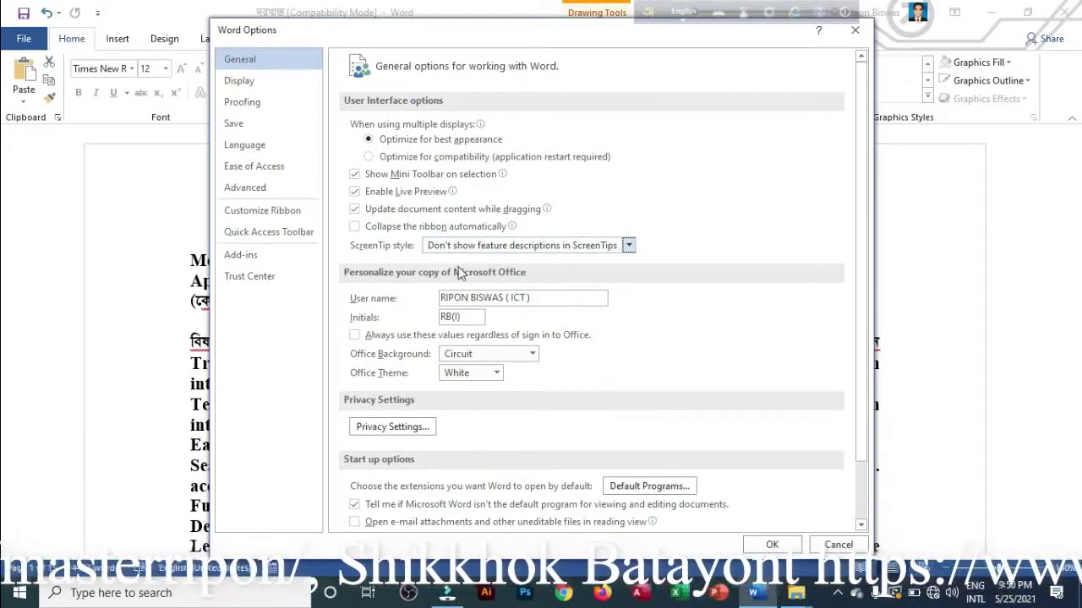
{"action": "left_click", "coordinate": [773, 545]}
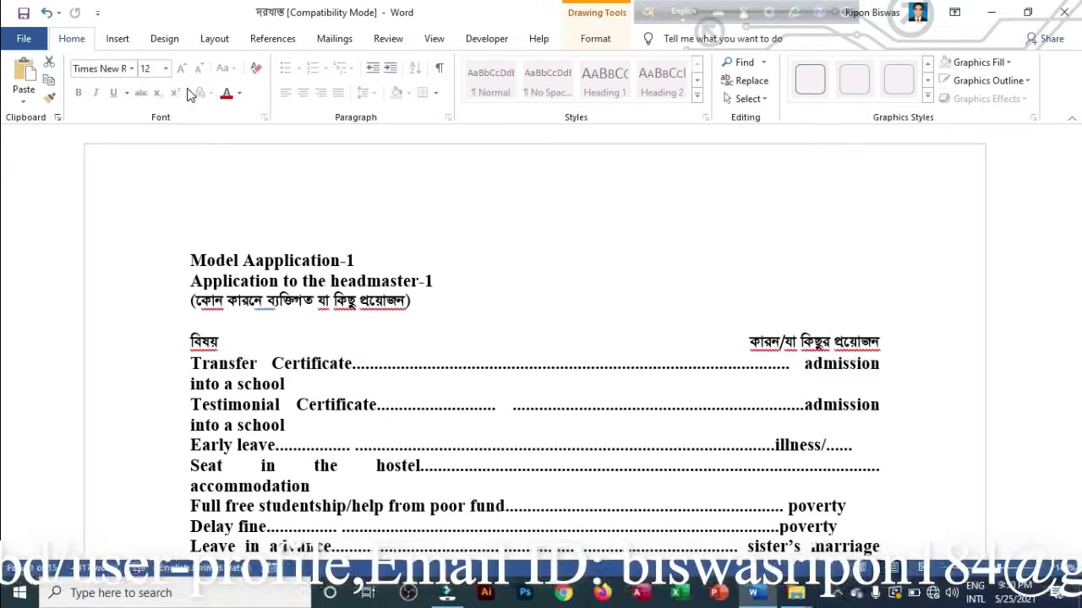
Set the ScreenTip style to Don't show ScreenTips in the General options and apply it
{"action": "left_click", "coordinate": [23, 39]}
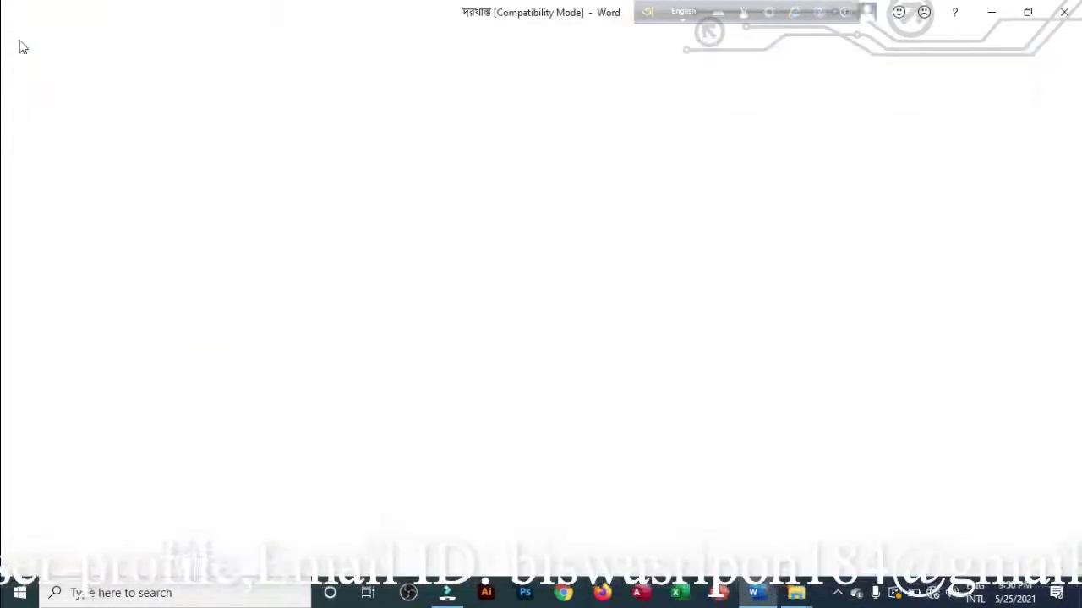
{"action": "left_click", "coordinate": [53, 548]}
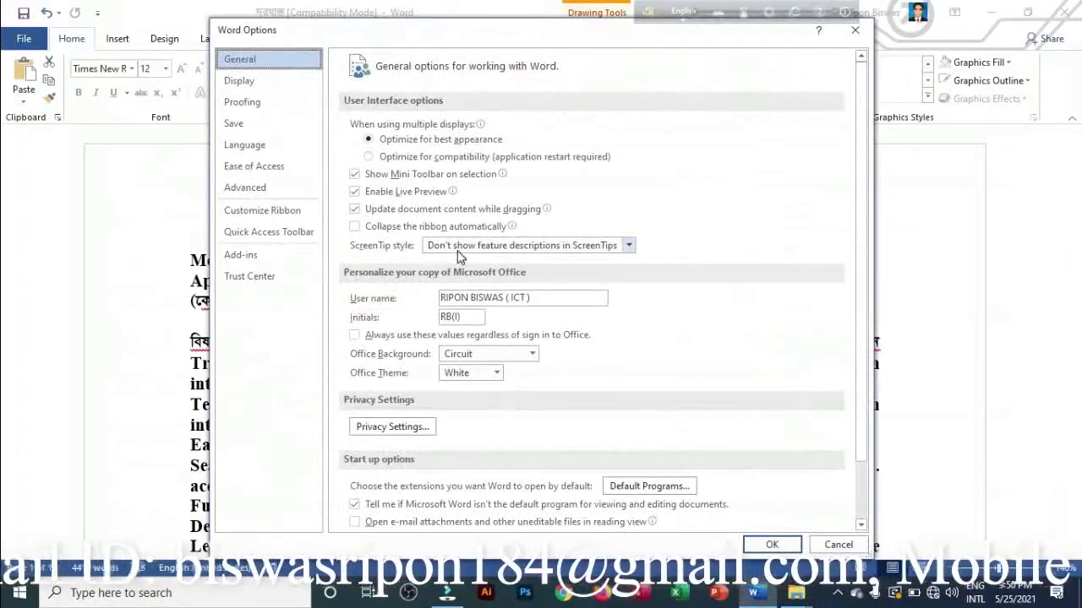
{"action": "left_click", "coordinate": [628, 246]}
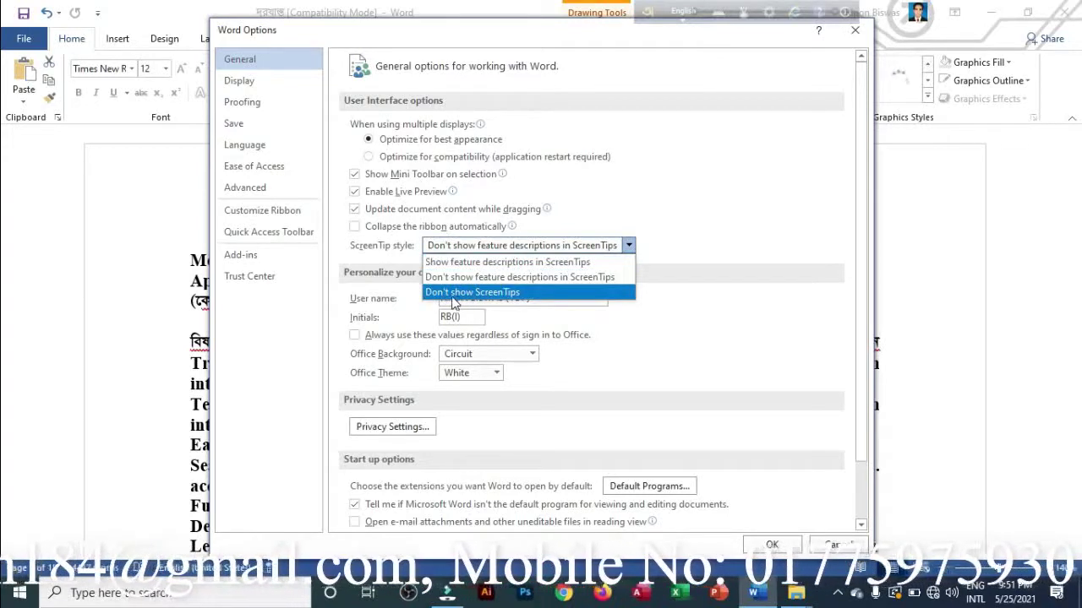
{"action": "left_click", "coordinate": [471, 292]}
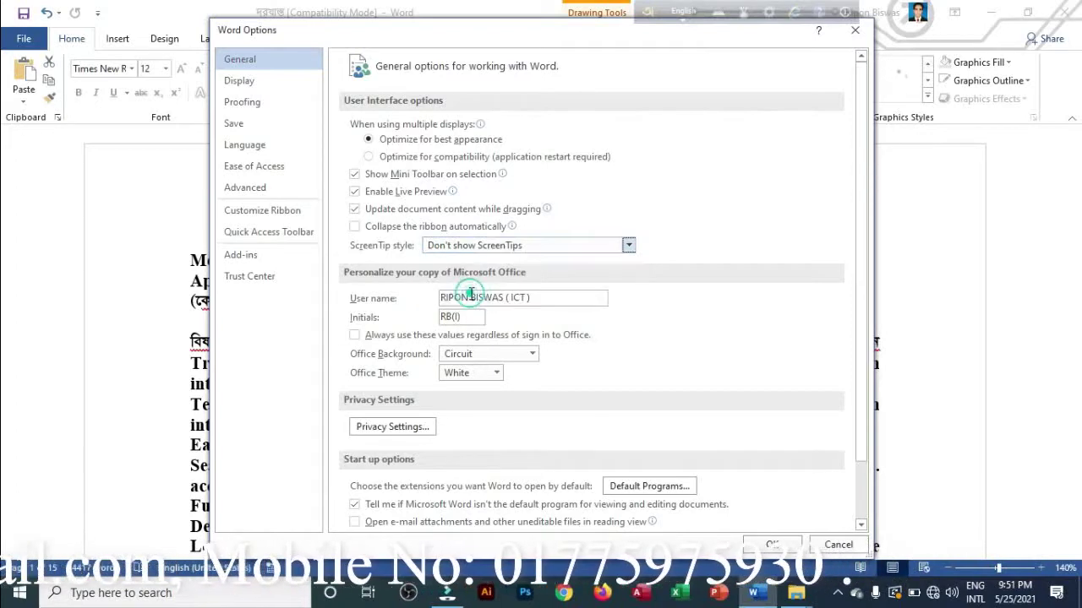
{"action": "left_click", "coordinate": [785, 547]}
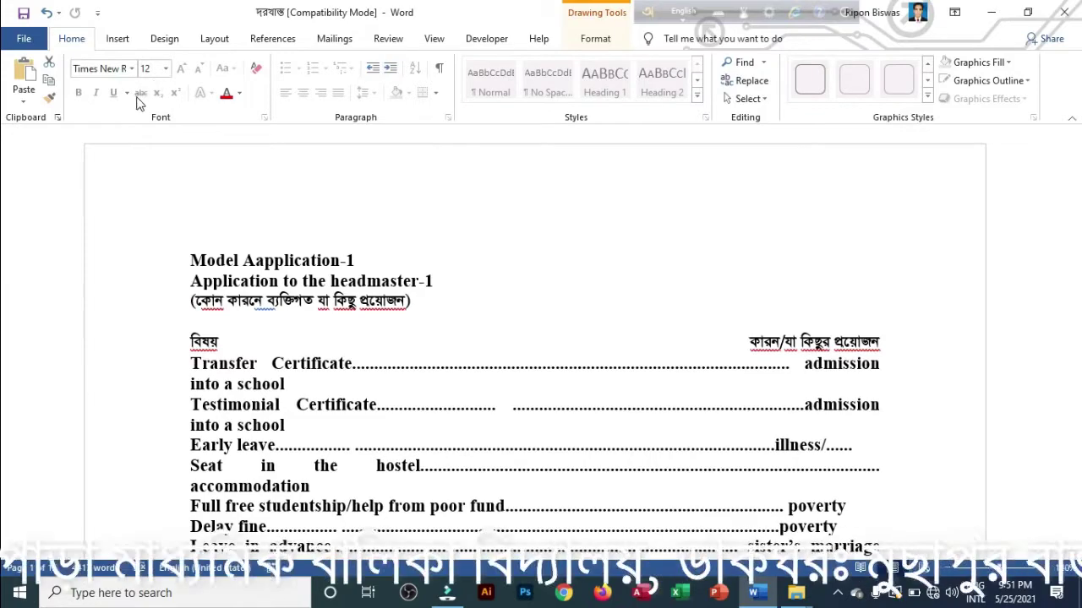
Set the ScreenTip style back to Show feature descriptions in ScreenTips in the General options and apply it
{"action": "left_click", "coordinate": [23, 38]}
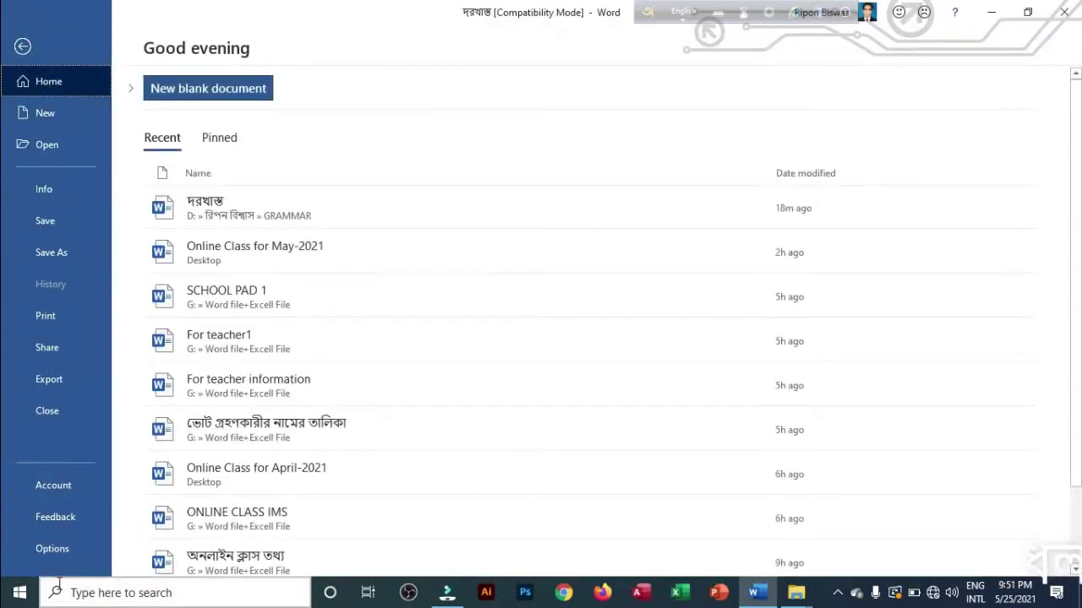
{"action": "left_click", "coordinate": [49, 551]}
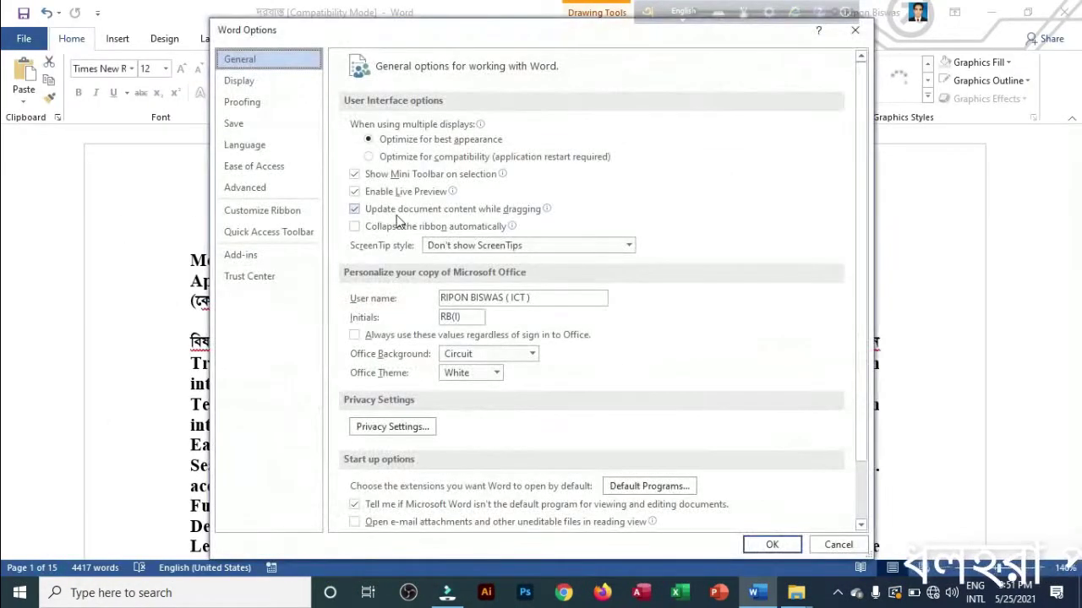
{"action": "left_click", "coordinate": [629, 247]}
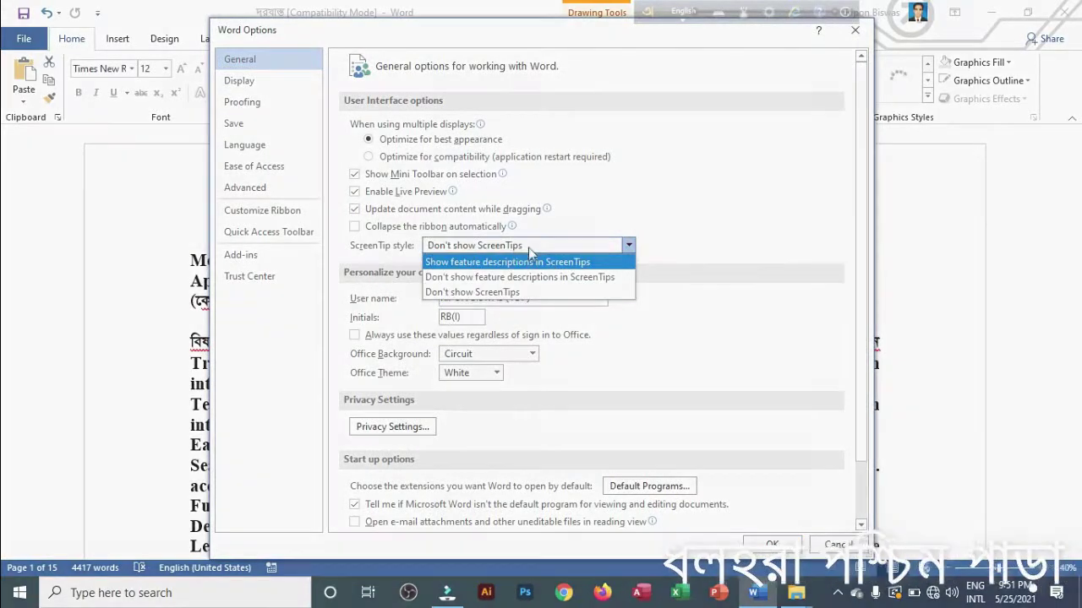
{"action": "left_click", "coordinate": [454, 264]}
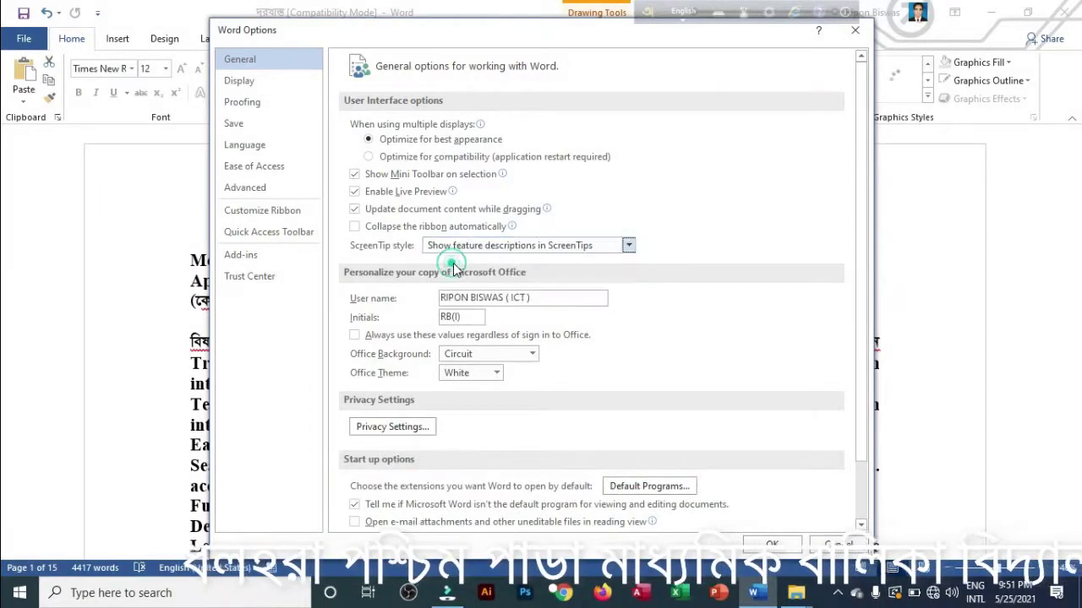
{"action": "left_click", "coordinate": [771, 543]}
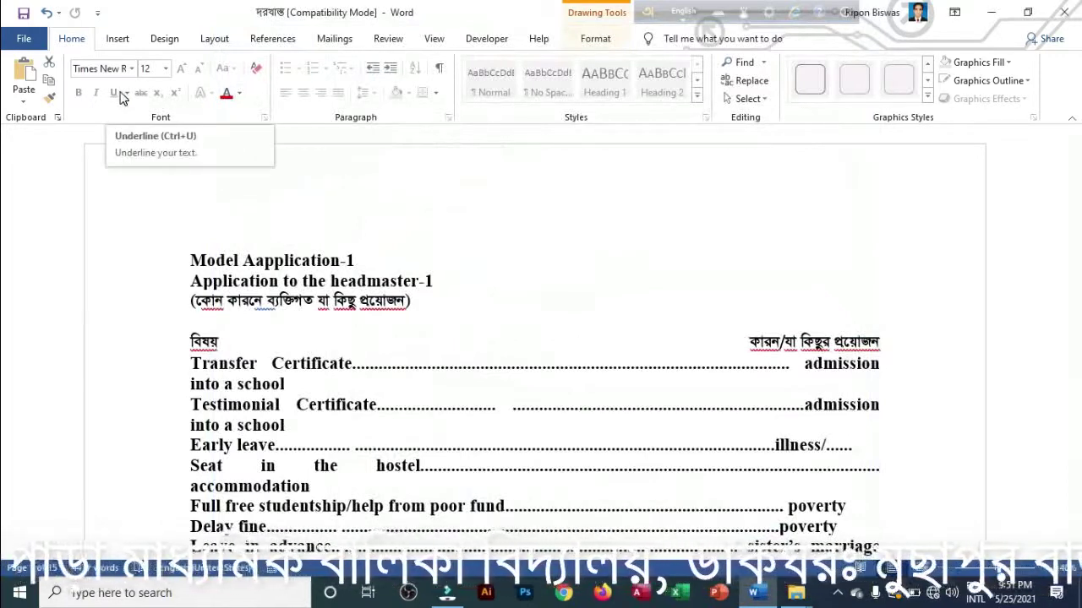
Open the General options and highlight the user name under Personalize your copy of Microsoft Office
{"action": "left_click", "coordinate": [24, 38]}
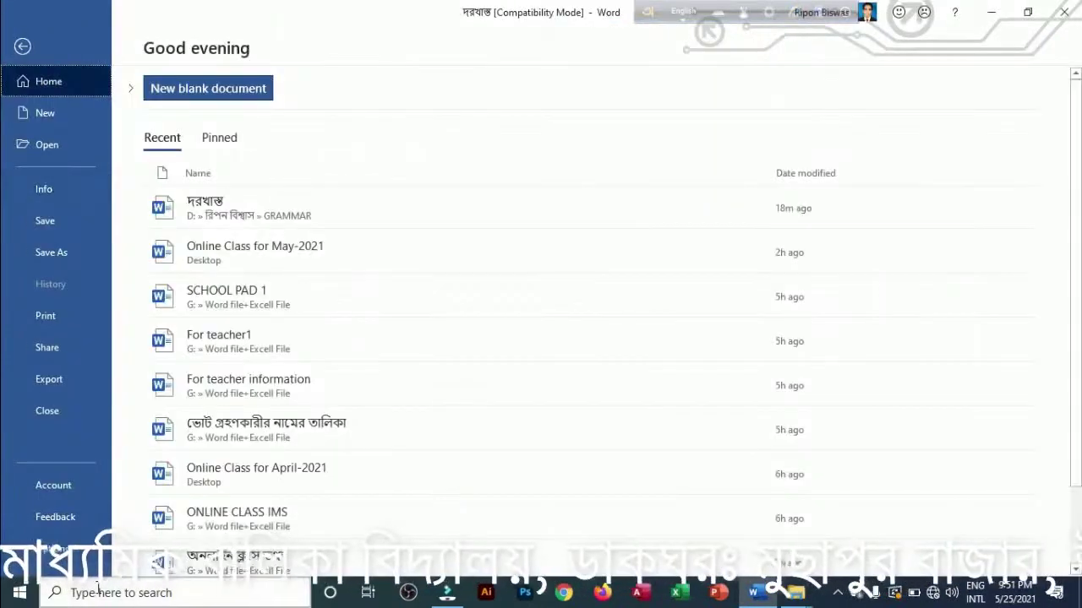
{"action": "left_click", "coordinate": [85, 548]}
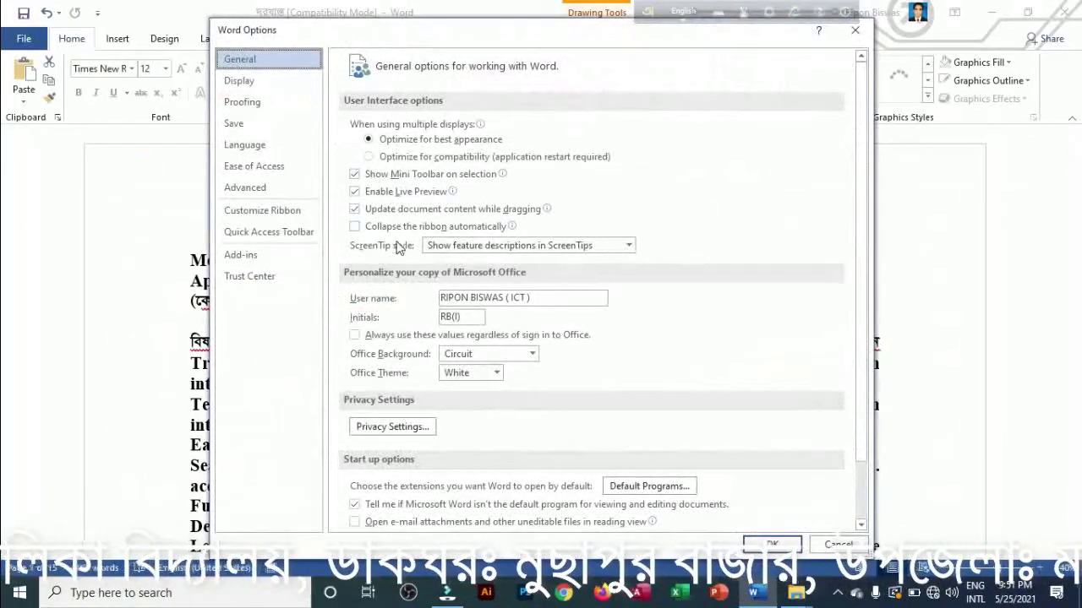
{"action": "scroll", "coordinate": [496, 253], "scroll_direction": "down", "scroll_amount": 2}
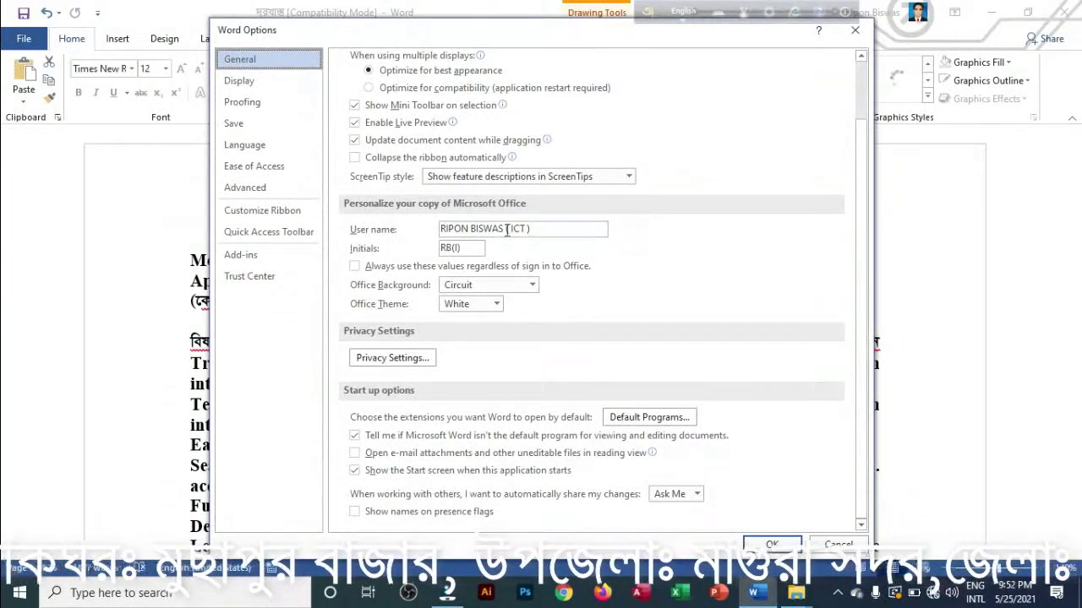
{"action": "left_click", "coordinate": [546, 229]}
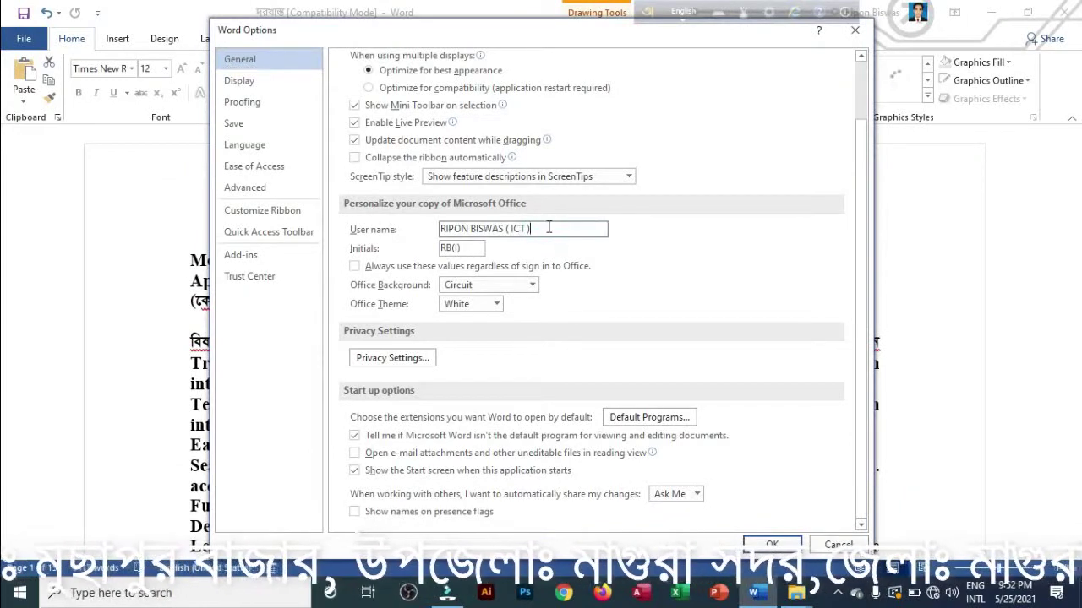
{"action": "left_click_drag", "start_coordinate": [507, 229], "coordinate": [431, 239]}
{"action": "left_click_drag", "start_coordinate": [562, 227], "coordinate": [426, 239]}
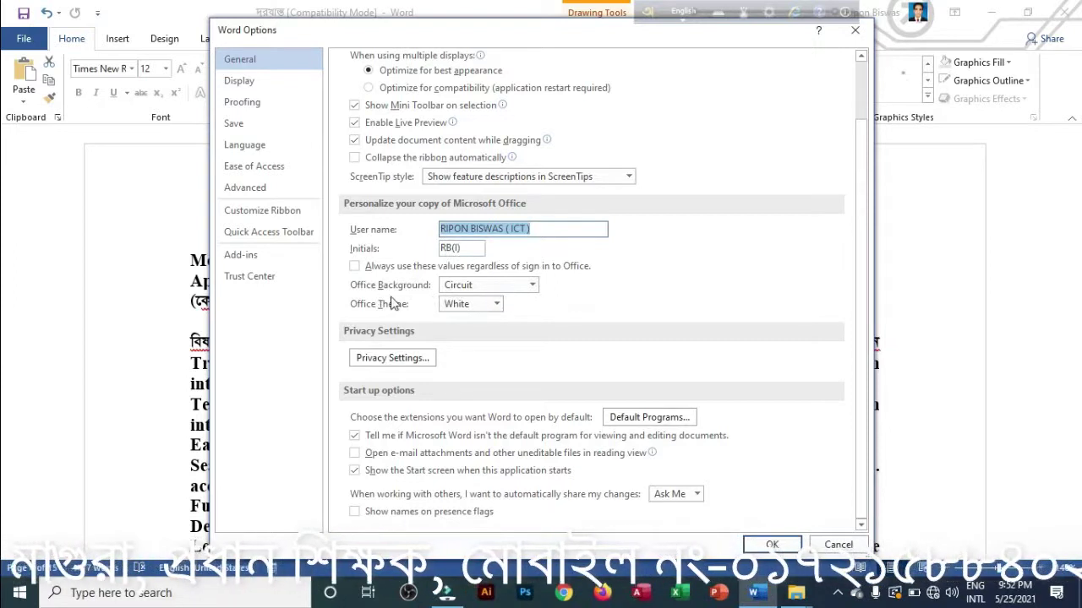
Set the Office Background to Clouds and apply it
{"action": "left_click", "coordinate": [532, 287]}
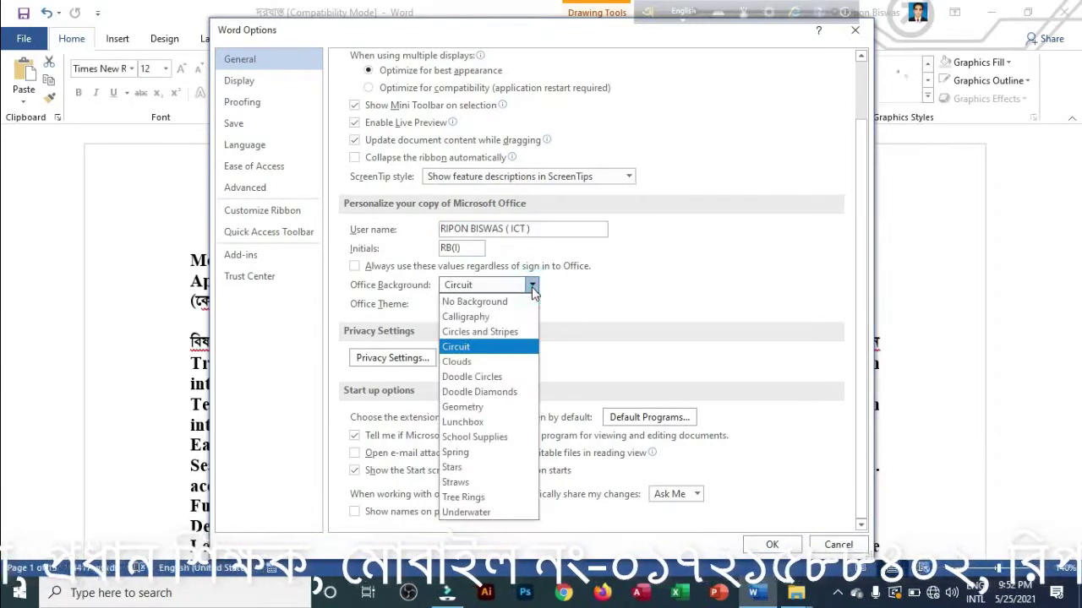
{"action": "left_click", "coordinate": [463, 363]}
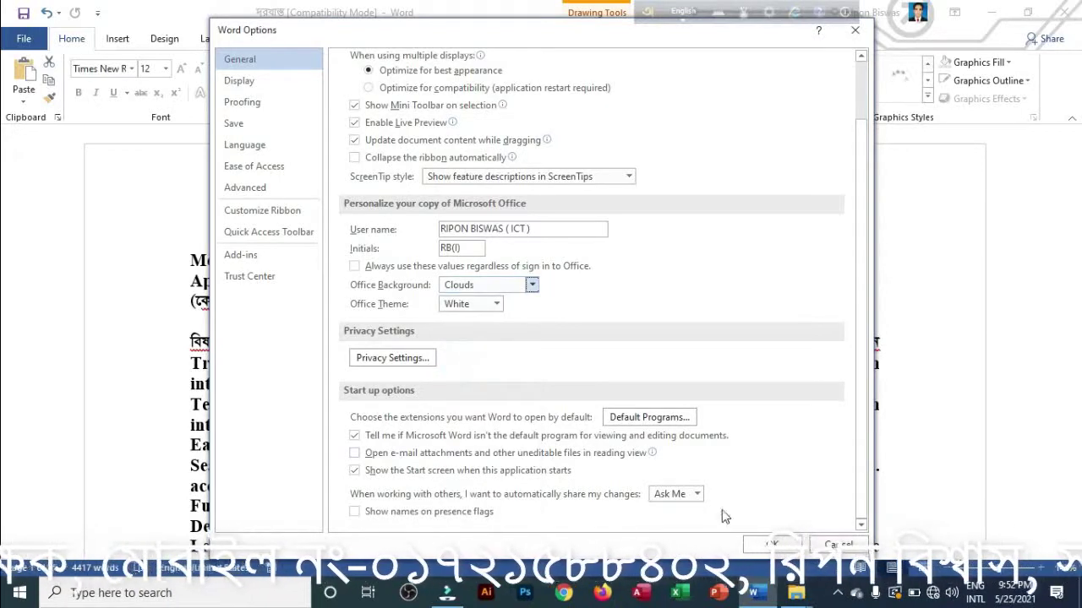
{"action": "left_click", "coordinate": [776, 545]}
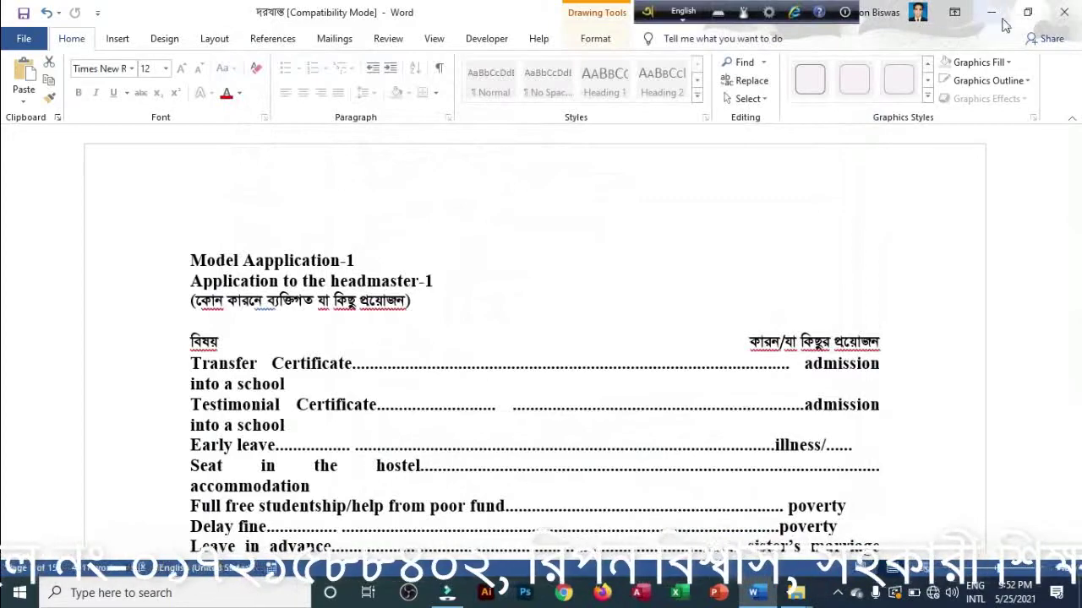
Set the Office Background to Underwater in the General options, apply it, and move the floating keyboard toolbar aside to uncover the pattern
{"action": "left_click", "coordinate": [24, 38]}
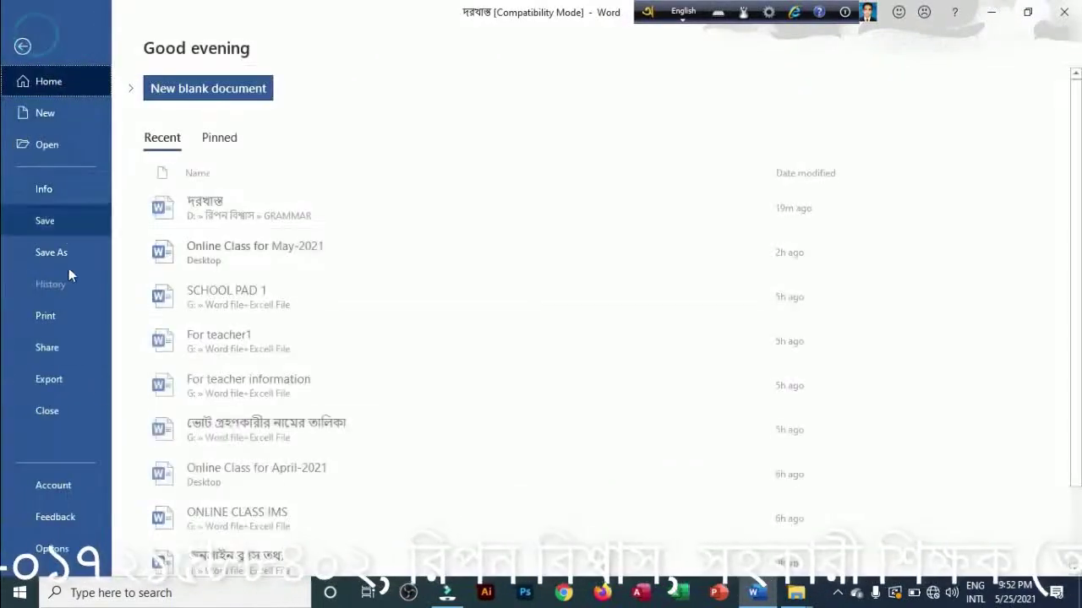
{"action": "left_click", "coordinate": [76, 554]}
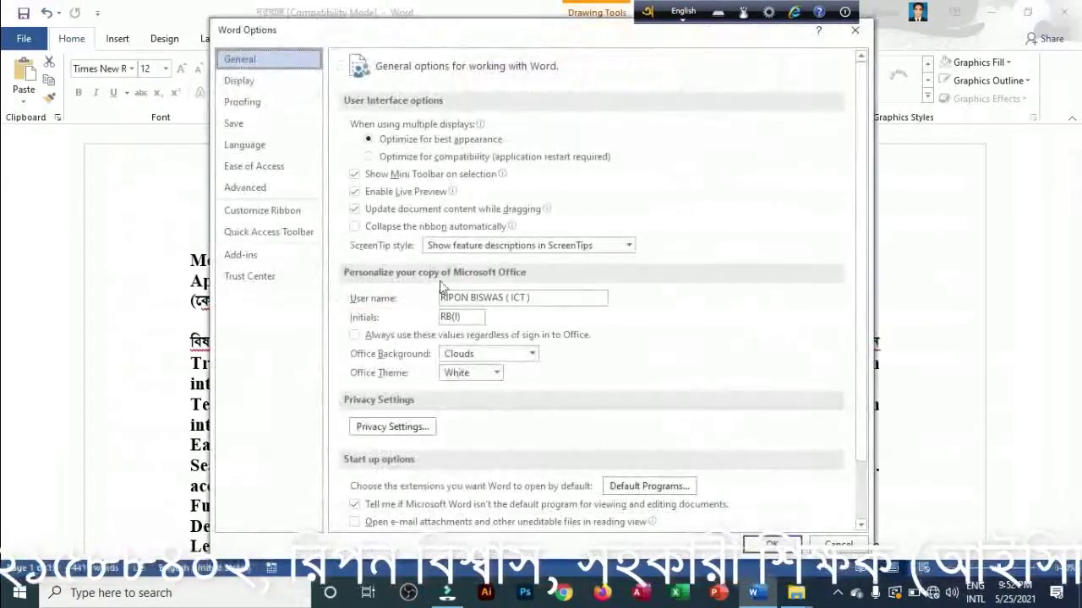
{"action": "left_click", "coordinate": [532, 355]}
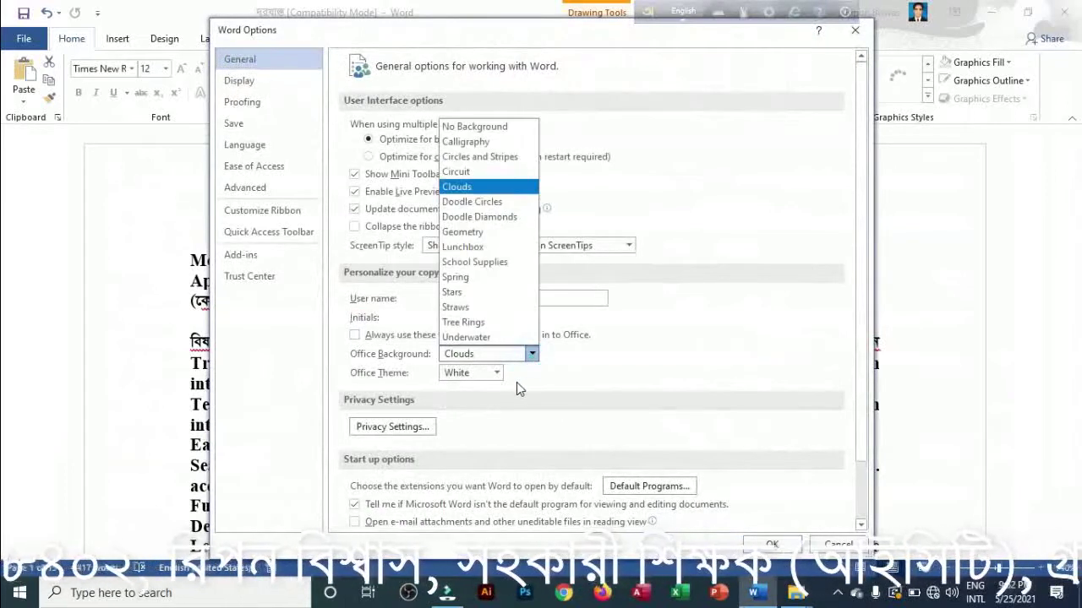
{"action": "left_click", "coordinate": [476, 338]}
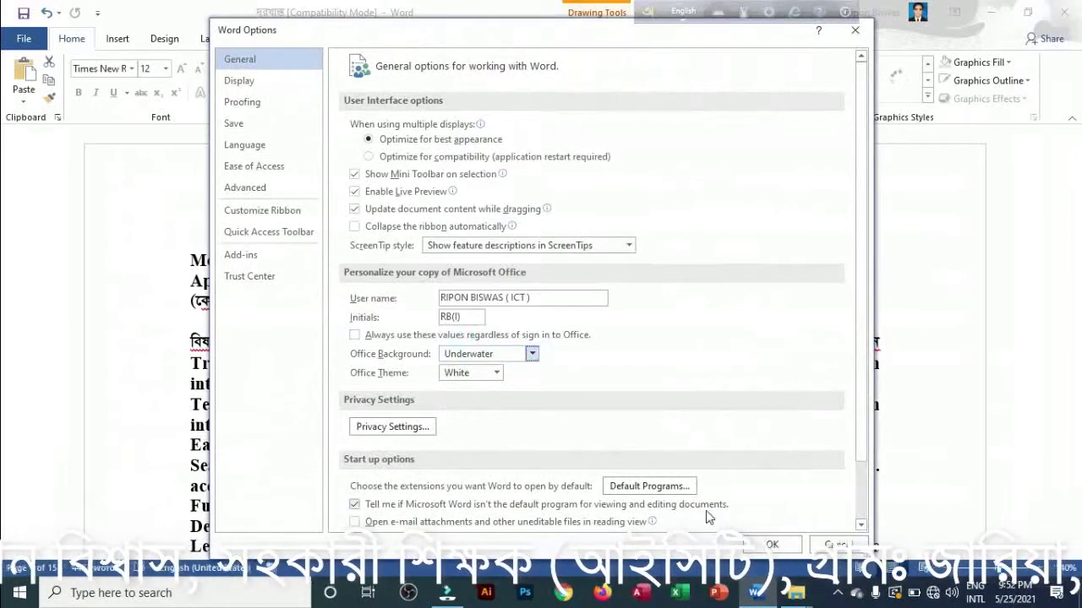
{"action": "left_click", "coordinate": [771, 545]}
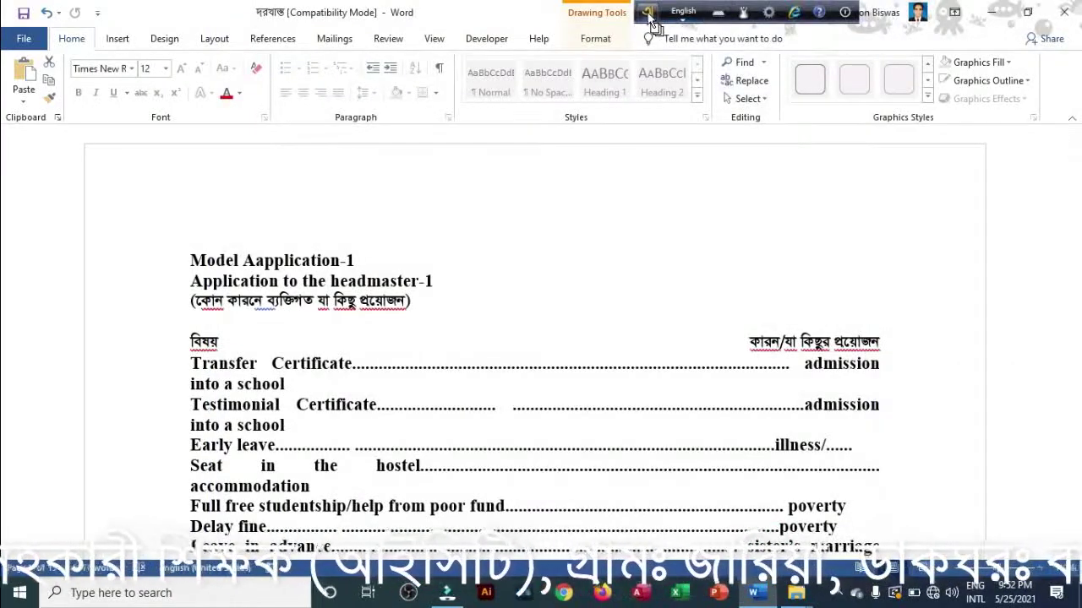
{"action": "left_click_drag", "start_coordinate": [649, 17], "coordinate": [881, 7]}
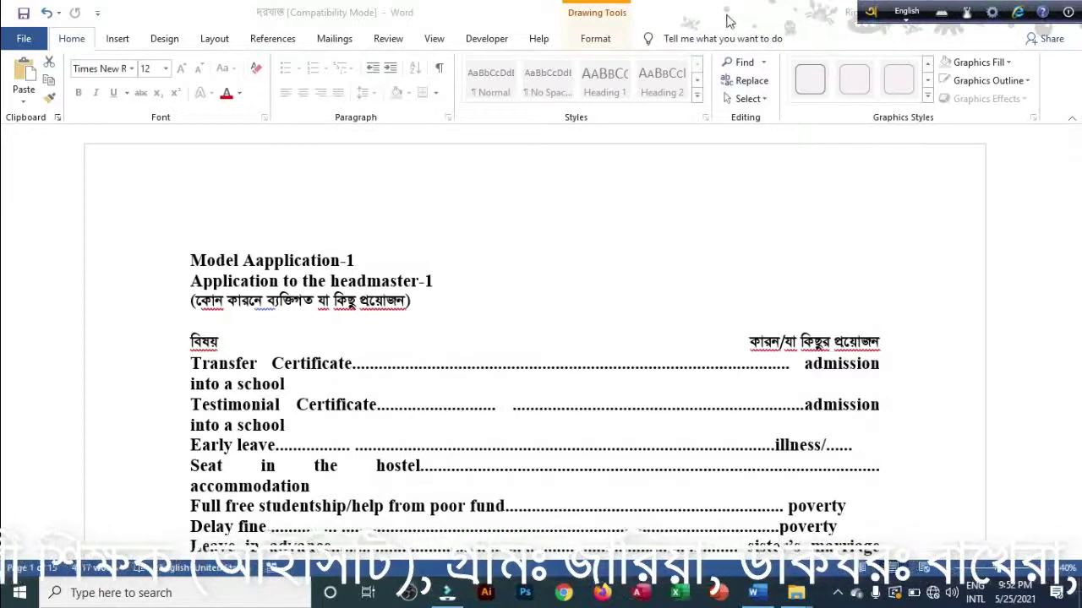
Change the Office Background to Stars in the General options and apply it
{"action": "left_click", "coordinate": [23, 38]}
{"action": "left_click", "coordinate": [56, 556]}
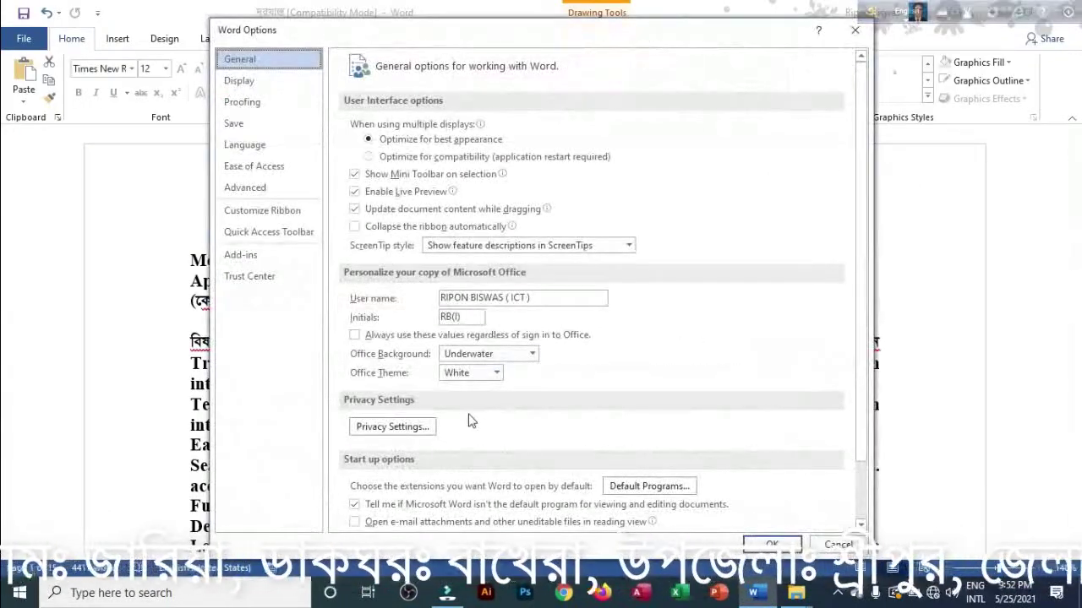
{"action": "left_click", "coordinate": [531, 354]}
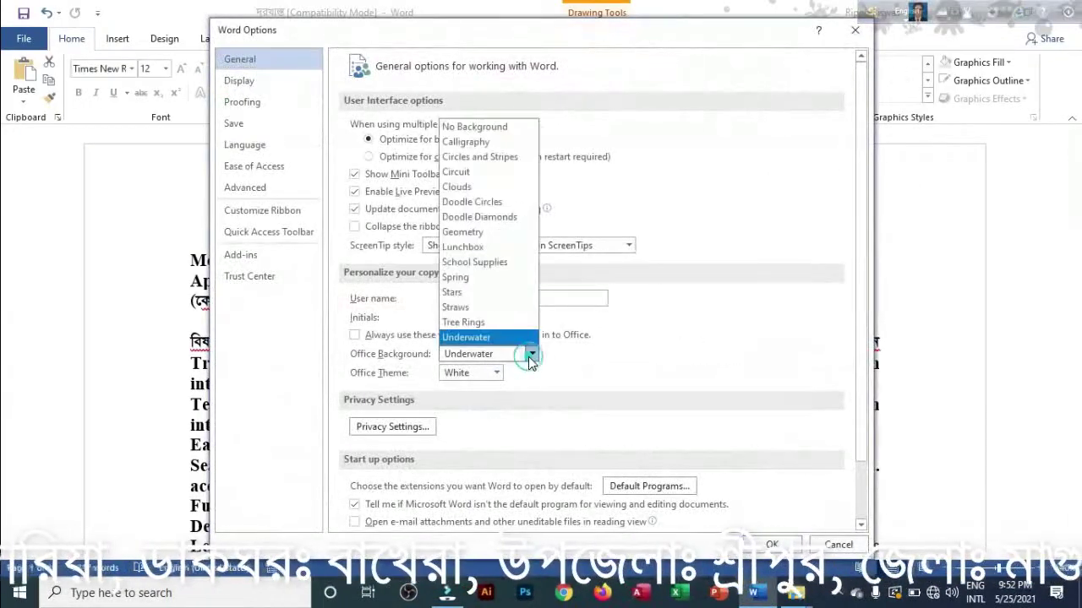
{"action": "left_click", "coordinate": [454, 294]}
{"action": "left_click", "coordinate": [789, 550]}
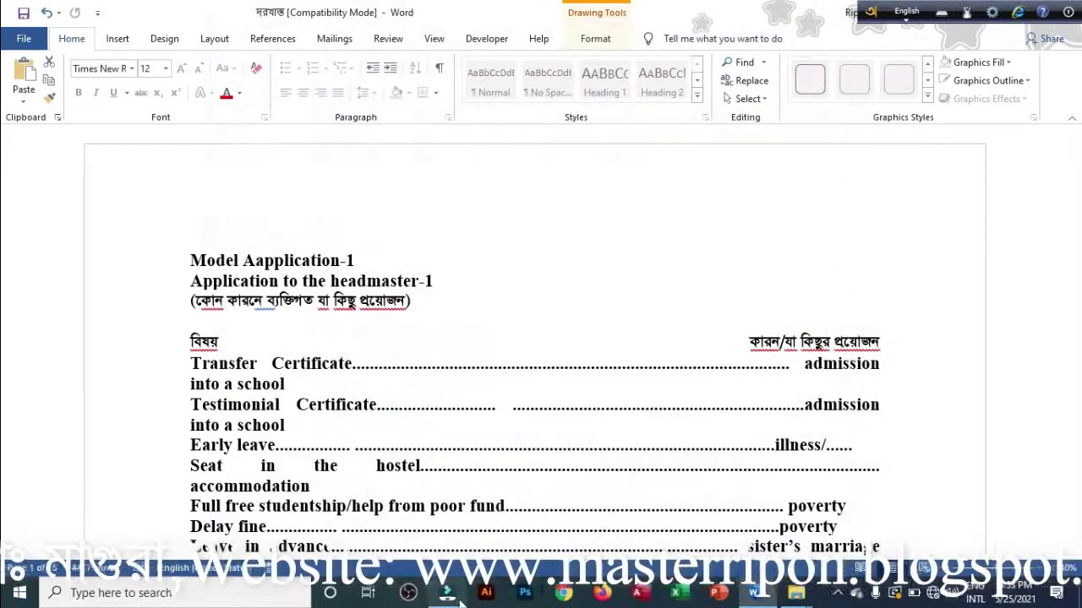
Remove the Office Background pattern by choosing No Background in the General options and apply the change
{"action": "left_click", "coordinate": [22, 39]}
{"action": "left_click", "coordinate": [49, 549]}
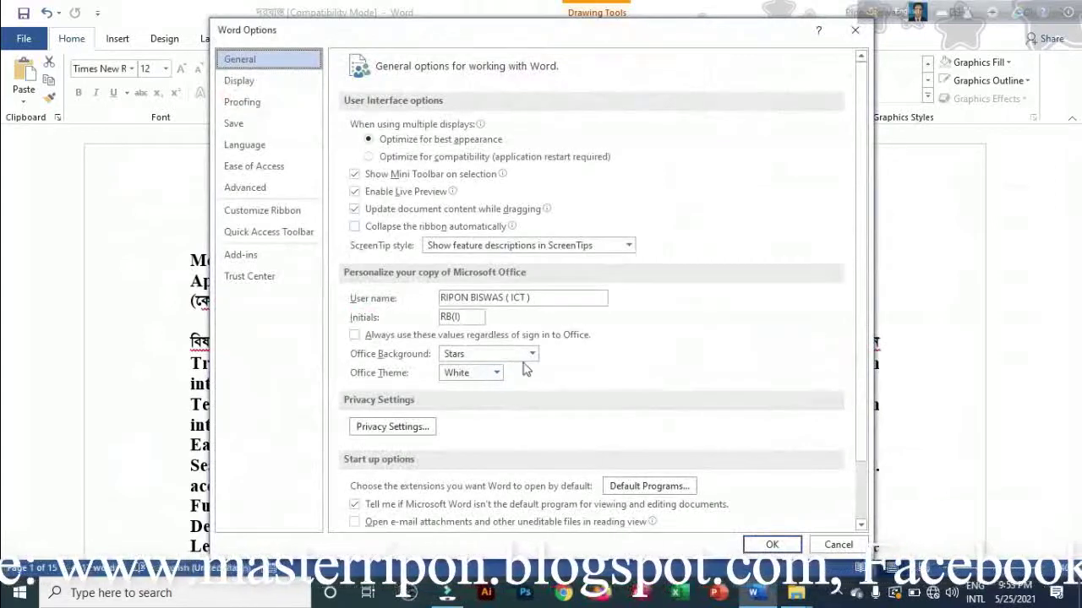
{"action": "left_click", "coordinate": [533, 356]}
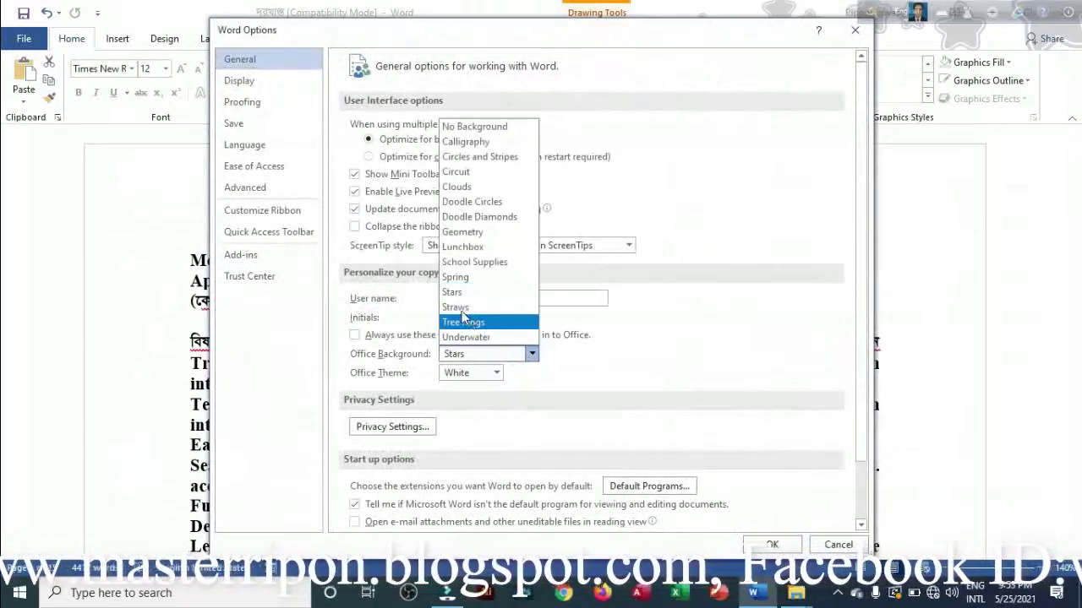
{"action": "left_click", "coordinate": [472, 128]}
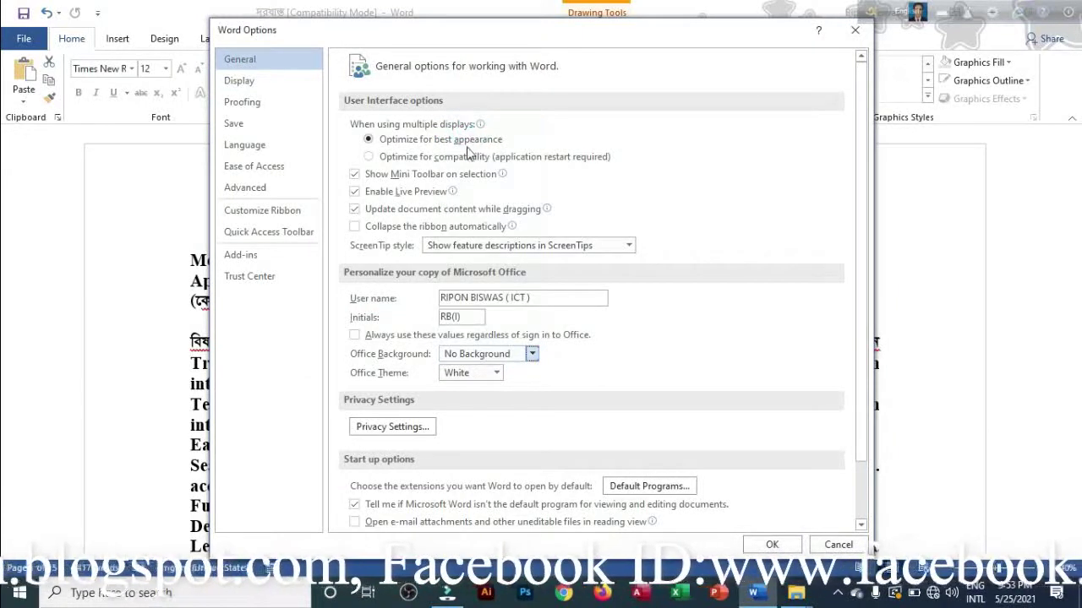
{"action": "left_click", "coordinate": [769, 545]}
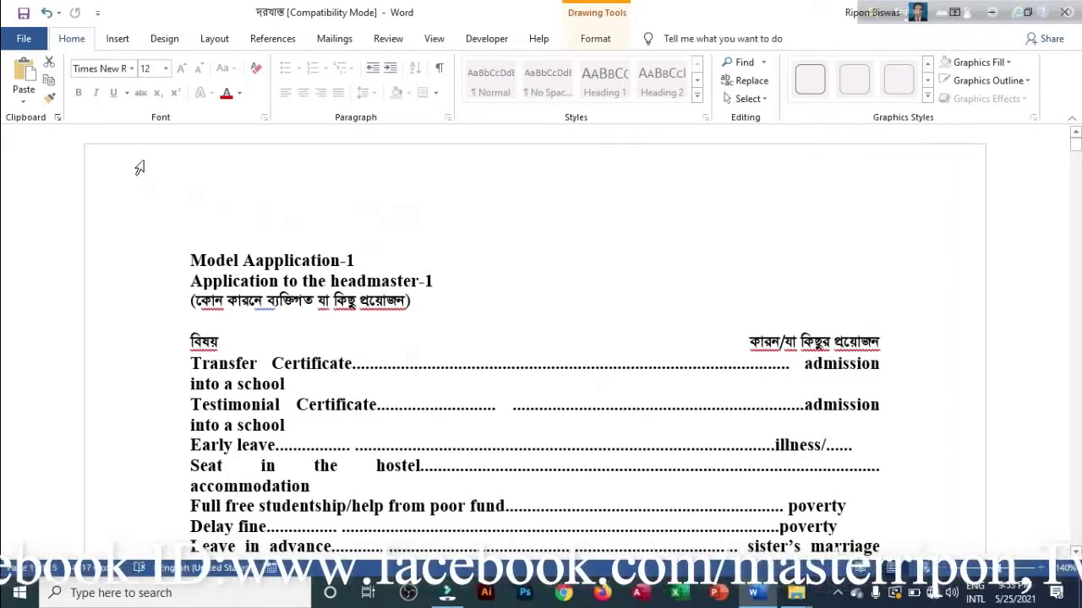
Set the Office Theme to Colorful in the General options and apply it
{"action": "left_click", "coordinate": [29, 41]}
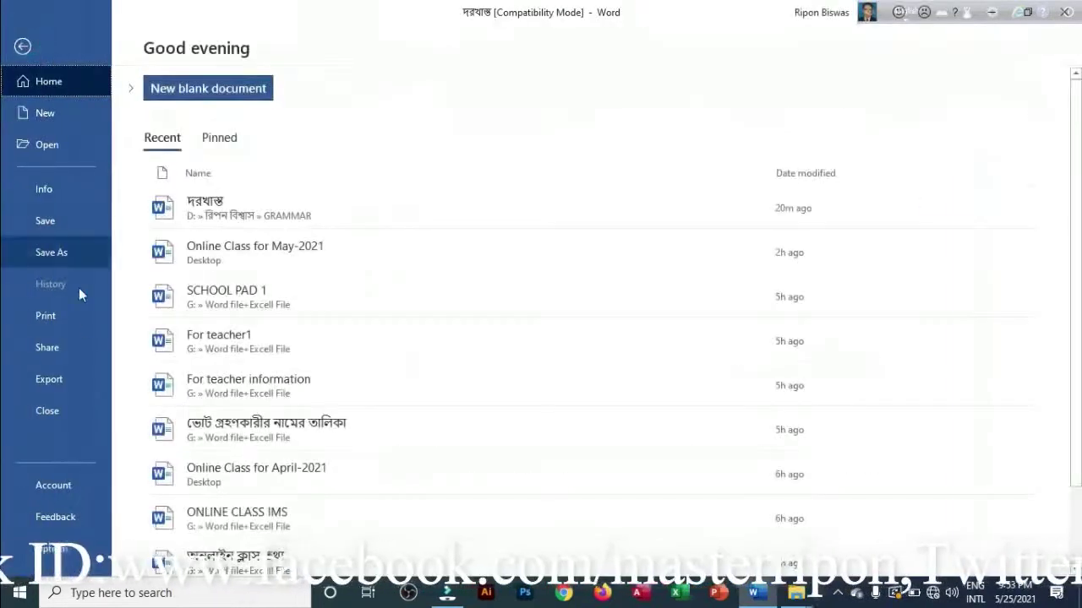
{"action": "left_click", "coordinate": [56, 549]}
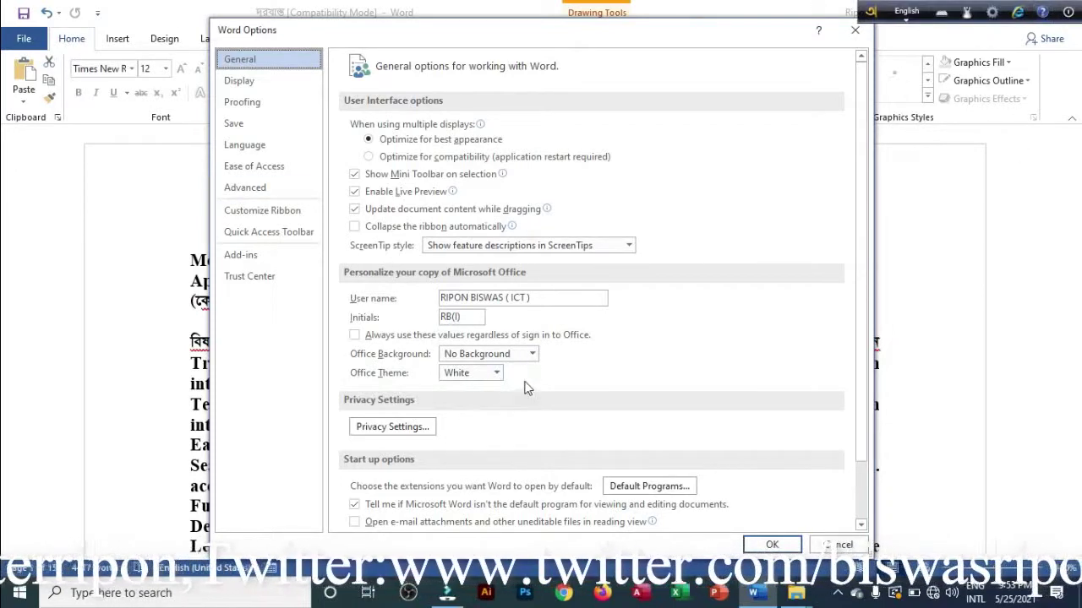
{"action": "left_click", "coordinate": [496, 373]}
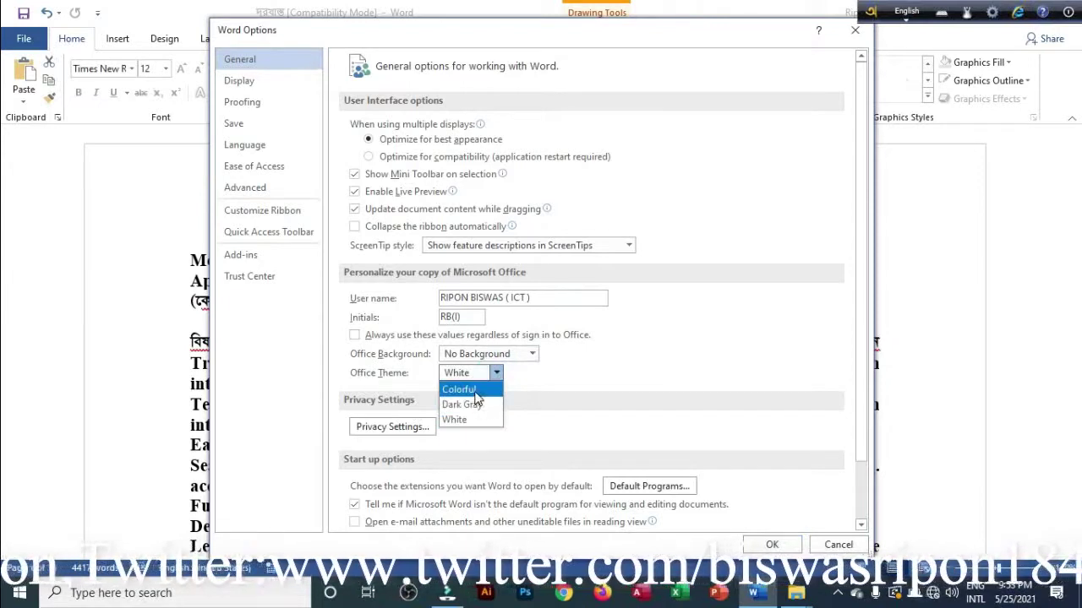
{"action": "left_click", "coordinate": [459, 389]}
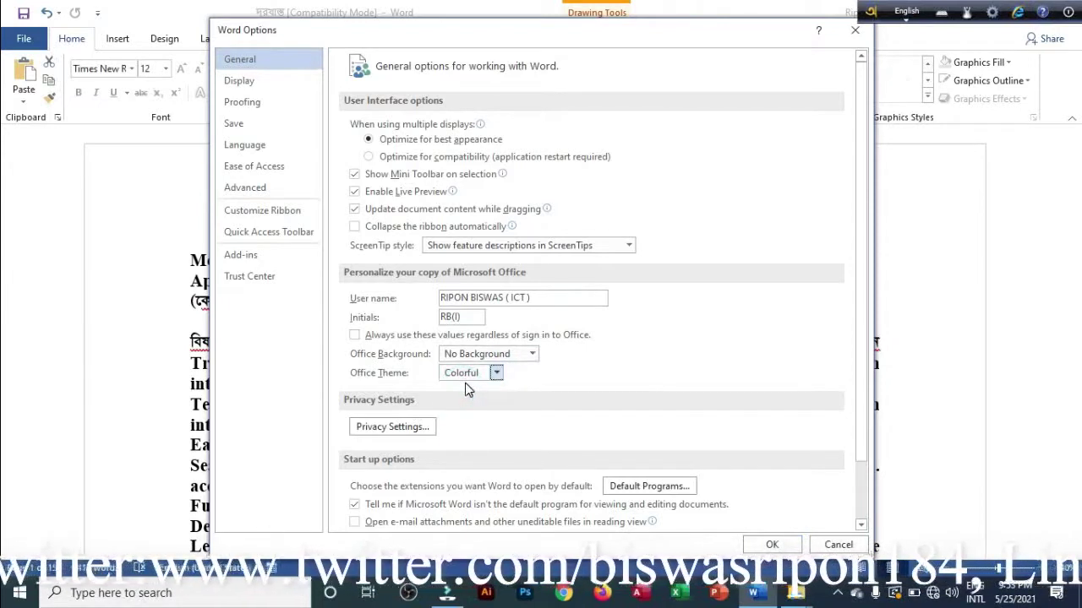
{"action": "left_click", "coordinate": [772, 545]}
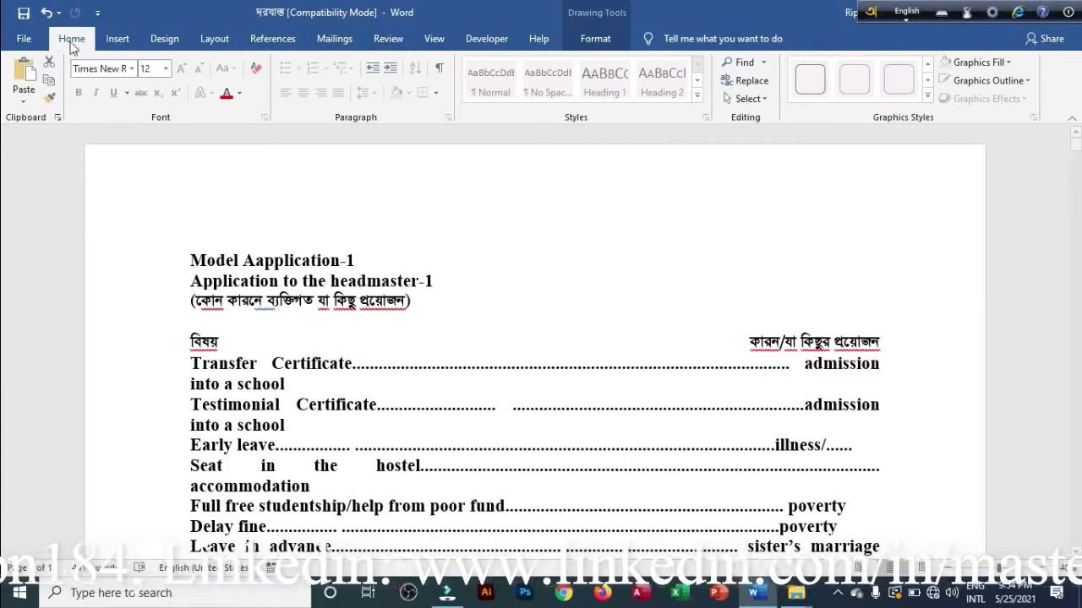
Set the Office Theme to Dark Gray in the General options and apply it
{"action": "left_click", "coordinate": [23, 39]}
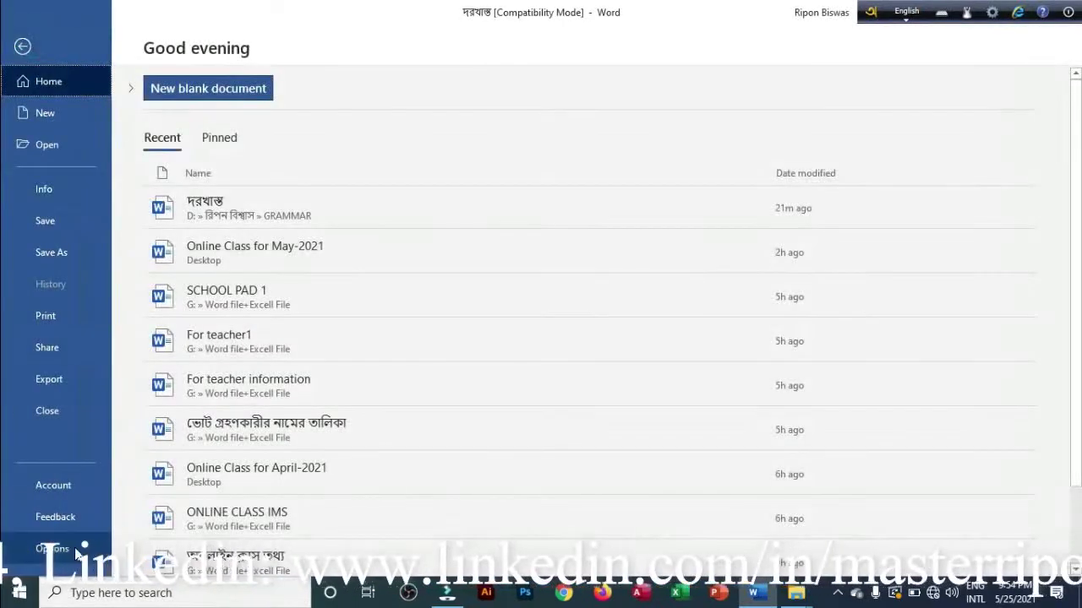
{"action": "key", "text": "Escape"}
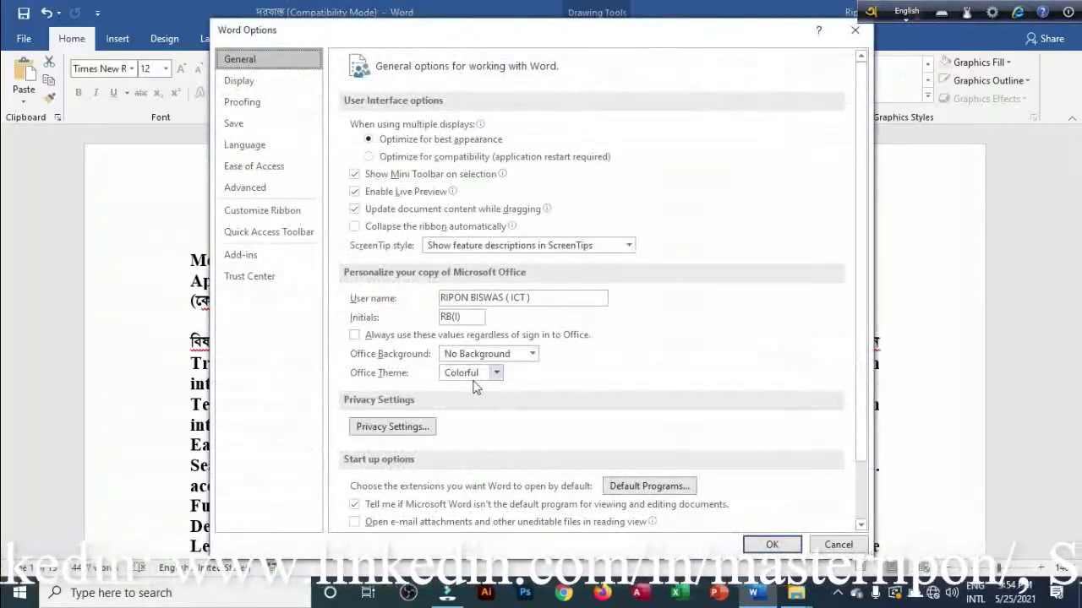
{"action": "left_click", "coordinate": [496, 373]}
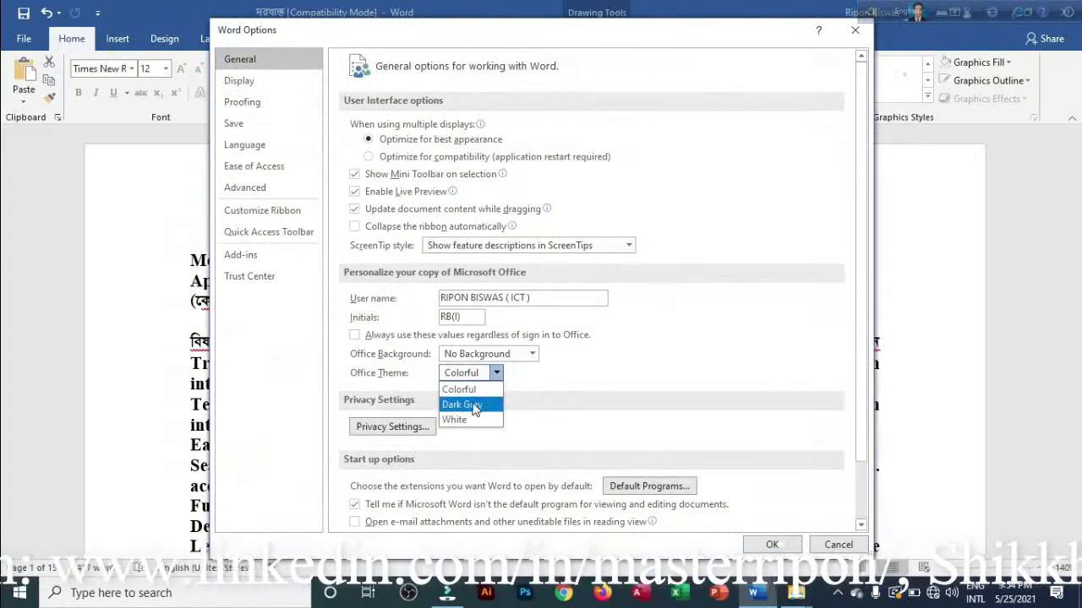
{"action": "left_click", "coordinate": [470, 405]}
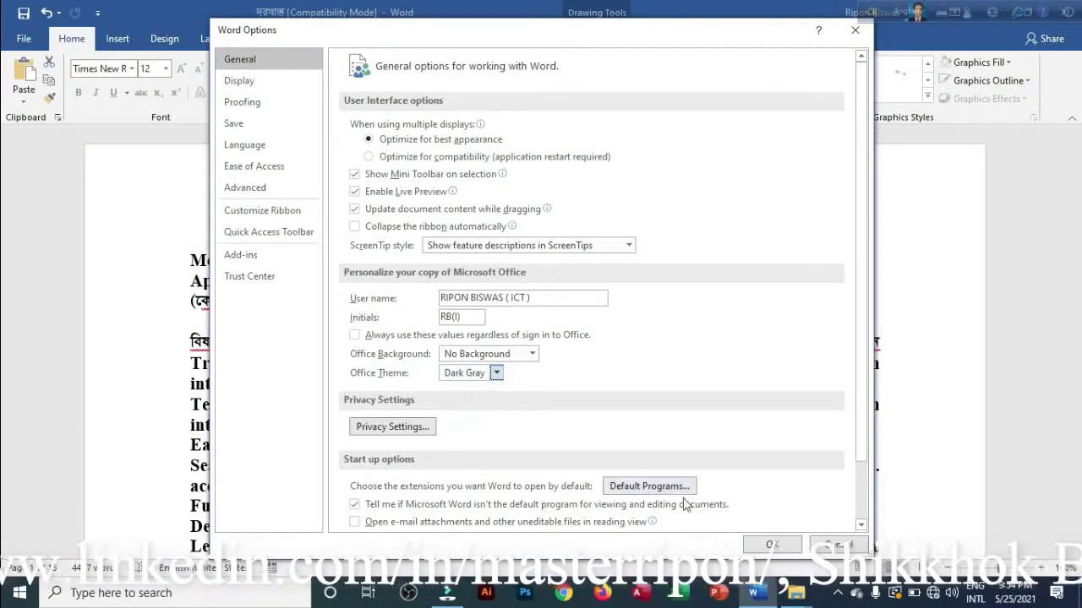
{"action": "left_click", "coordinate": [749, 542]}
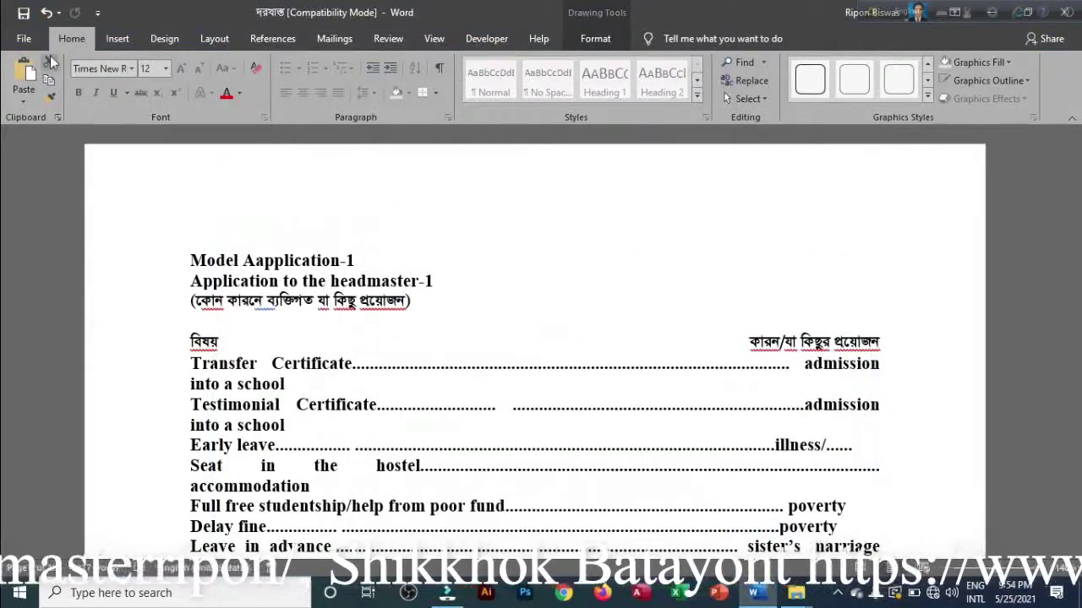
Change the Office Theme to White in the General options and apply it
{"action": "left_click", "coordinate": [24, 38]}
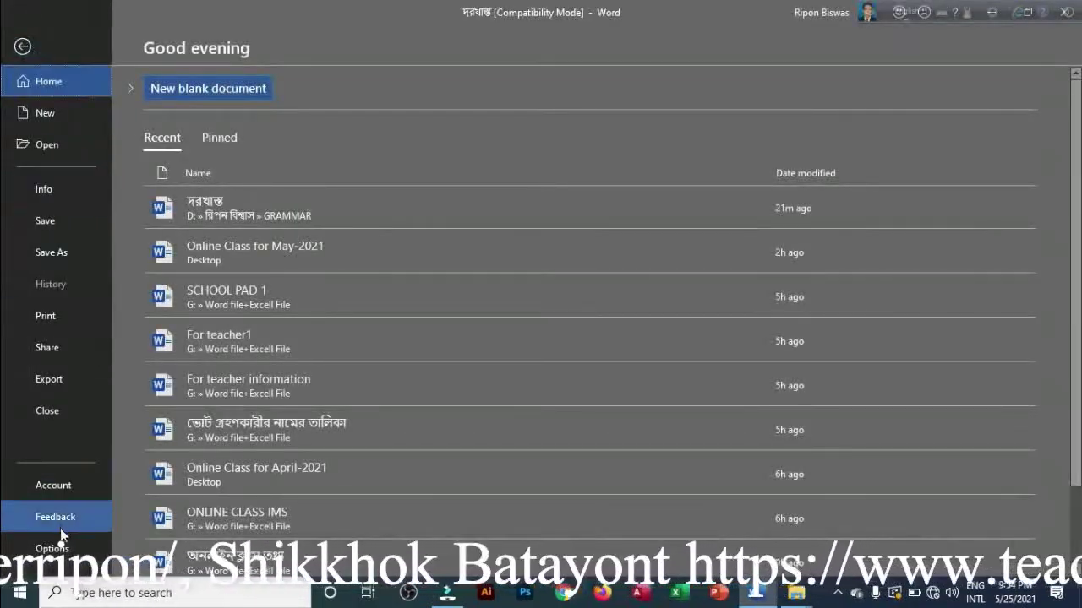
{"action": "left_click", "coordinate": [51, 548]}
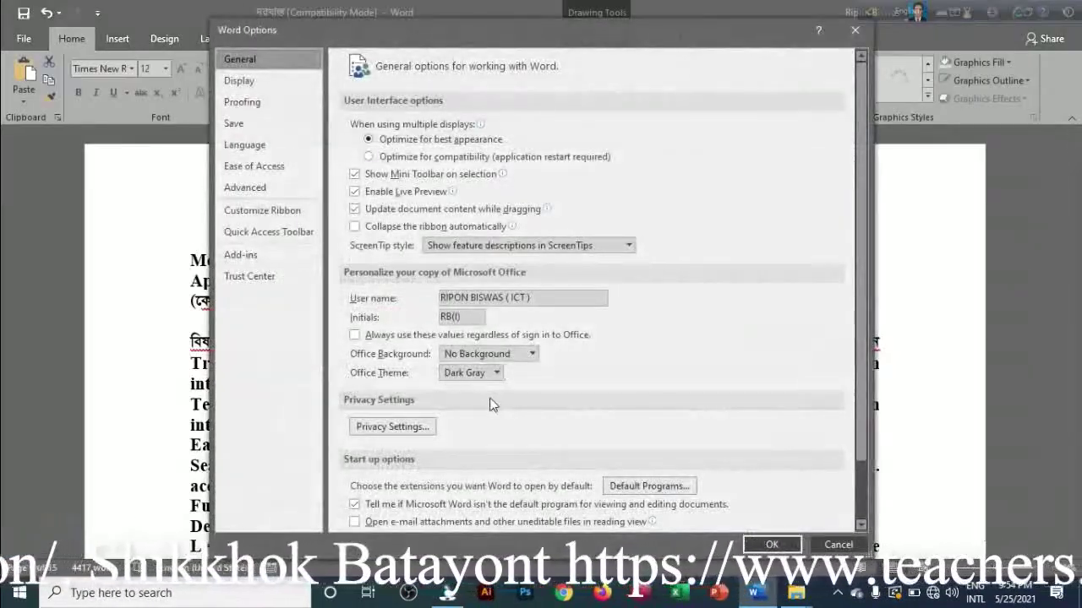
{"action": "left_click", "coordinate": [497, 372]}
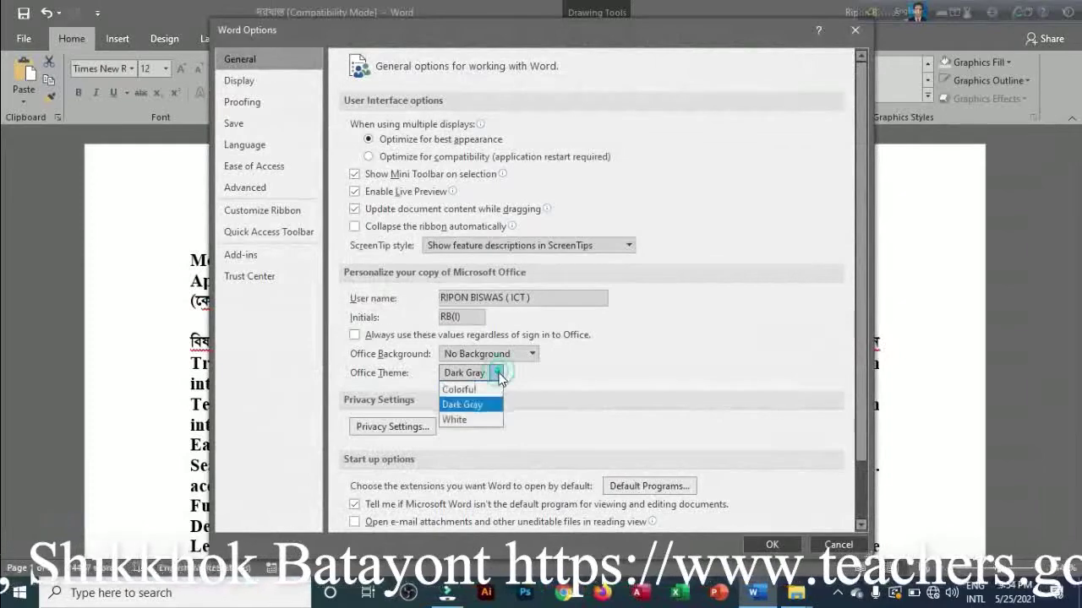
{"action": "left_click", "coordinate": [460, 419]}
{"action": "left_click", "coordinate": [771, 544]}
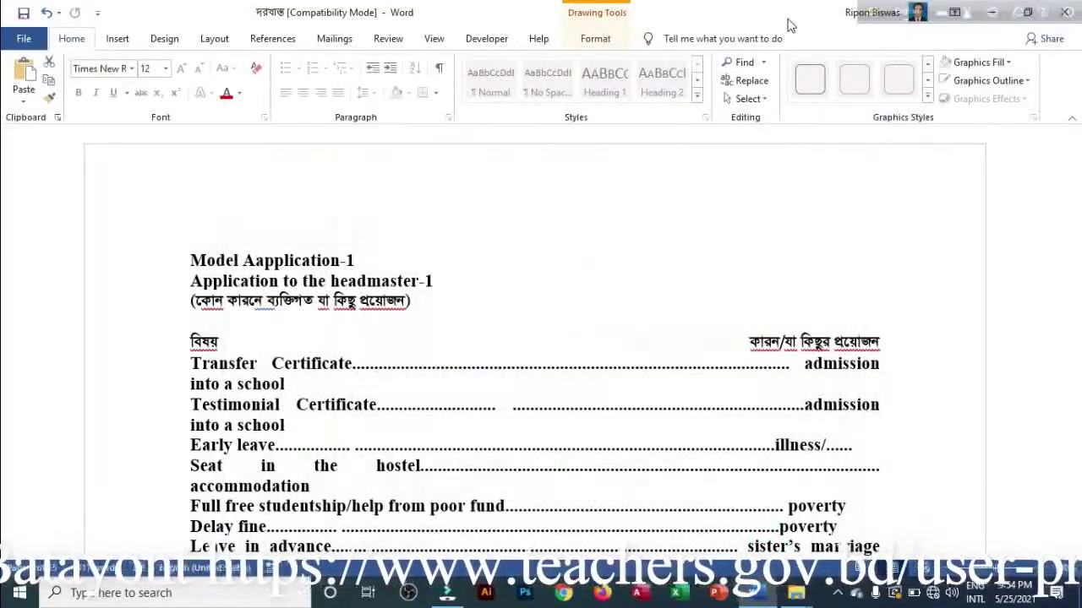
Review the privacy and start-up settings in the General options and the page display settings in the Display options
{"action": "left_click", "coordinate": [24, 38]}
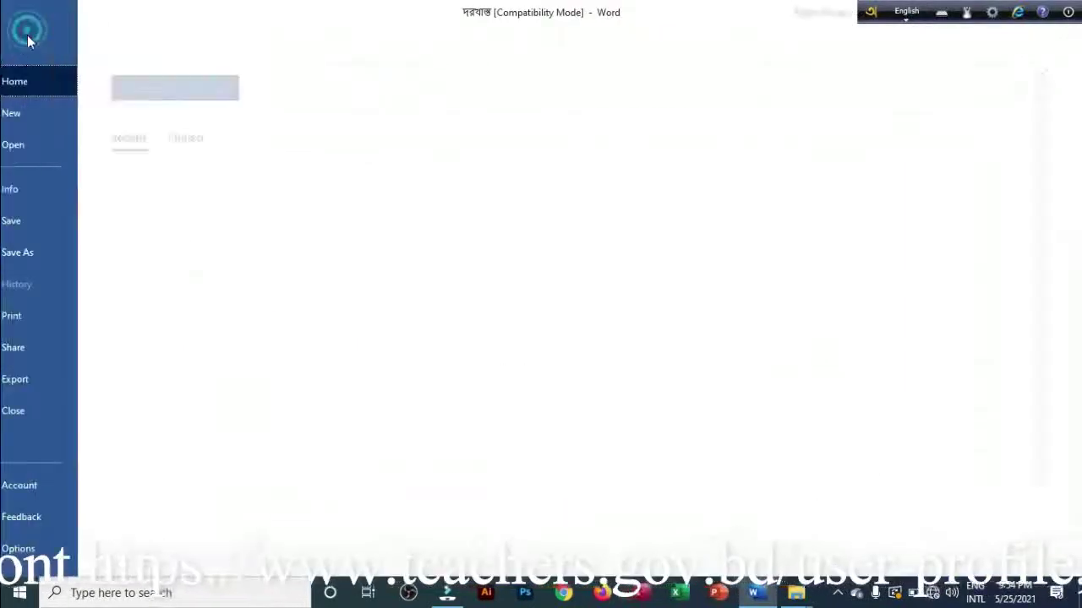
{"action": "left_click", "coordinate": [20, 551]}
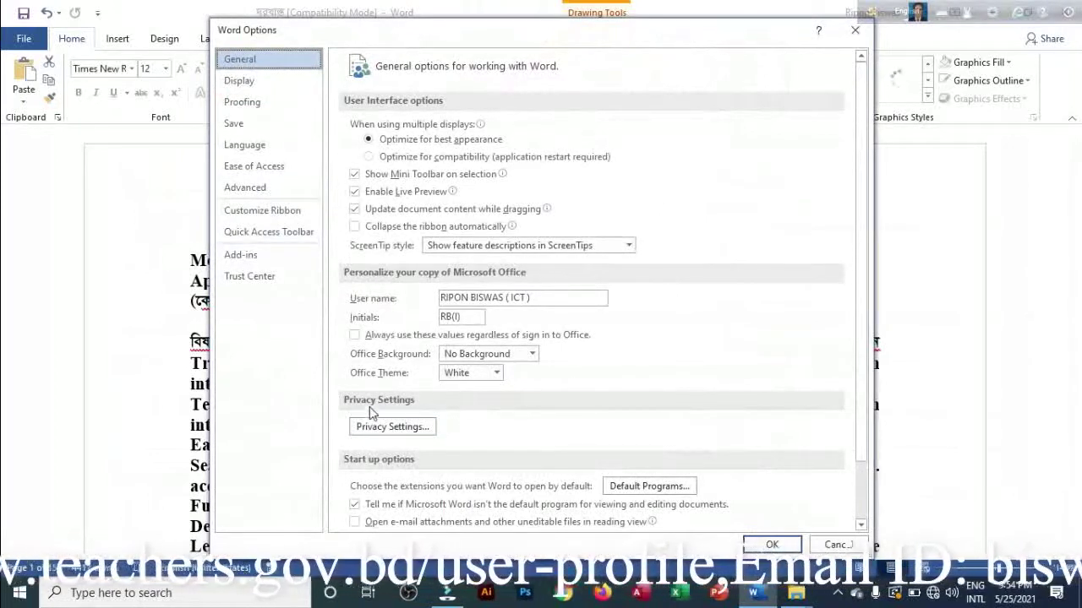
{"action": "scroll", "coordinate": [420, 380], "scroll_direction": "down", "scroll_amount": 3}
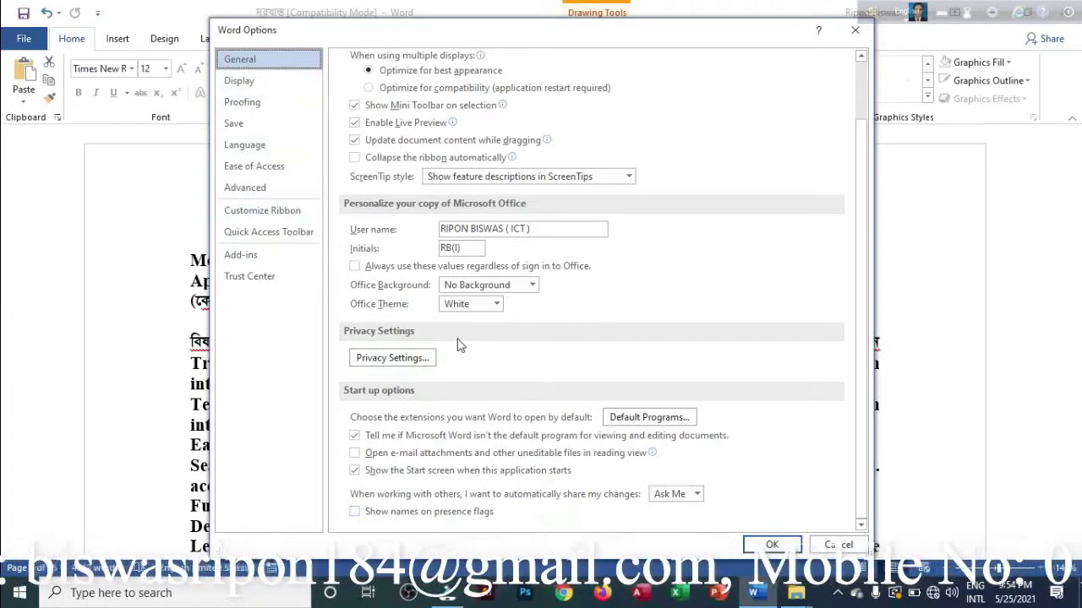
{"action": "left_click", "coordinate": [248, 82]}
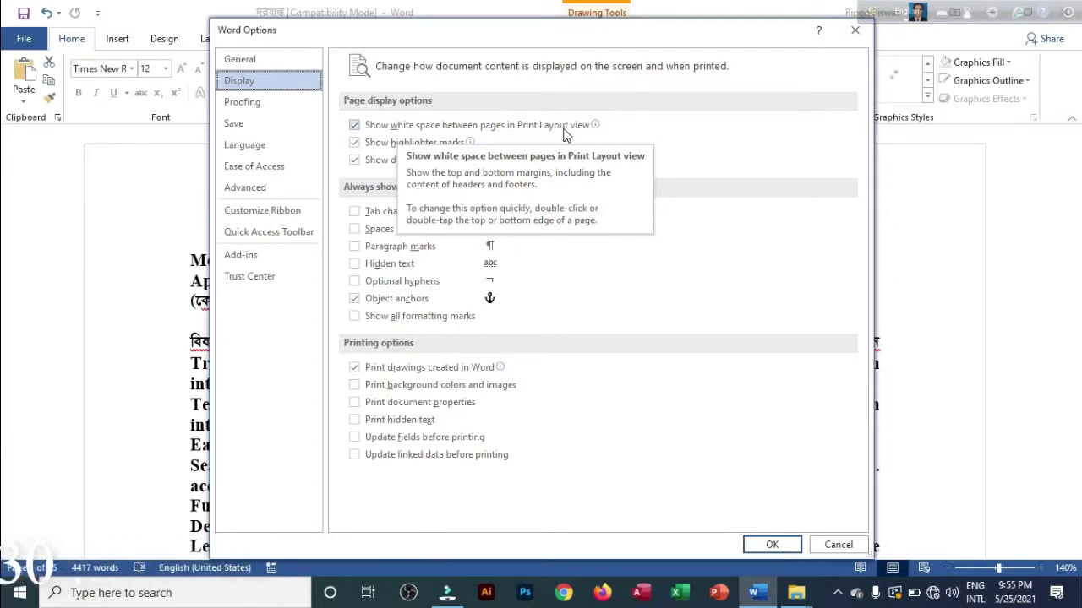
{"action": "left_click", "coordinate": [772, 546]}
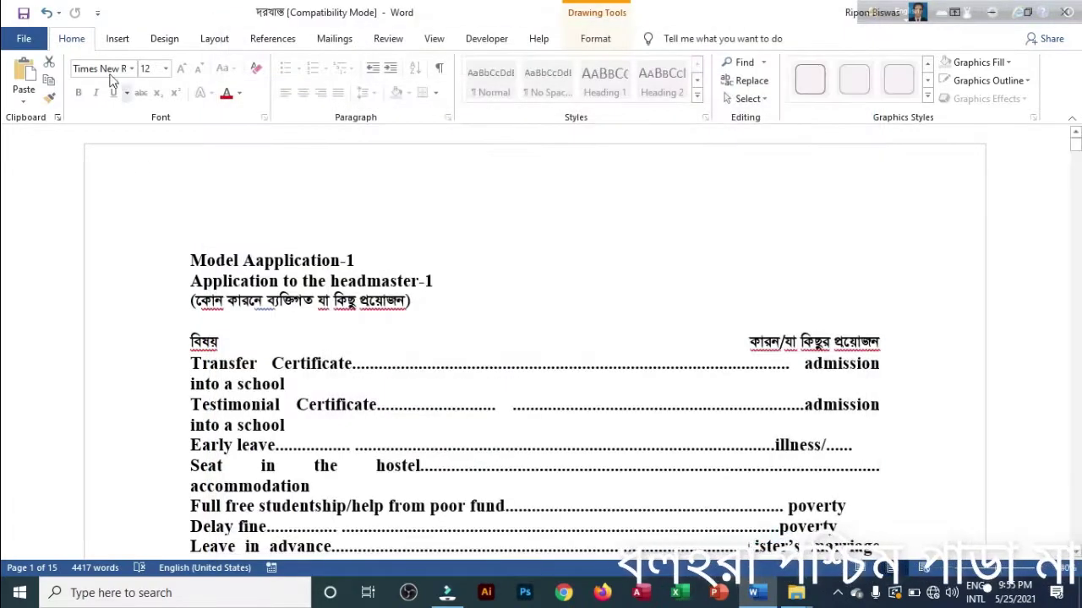
Examine the white space at the page edges in the document's print preview
{"action": "left_click", "coordinate": [19, 39]}
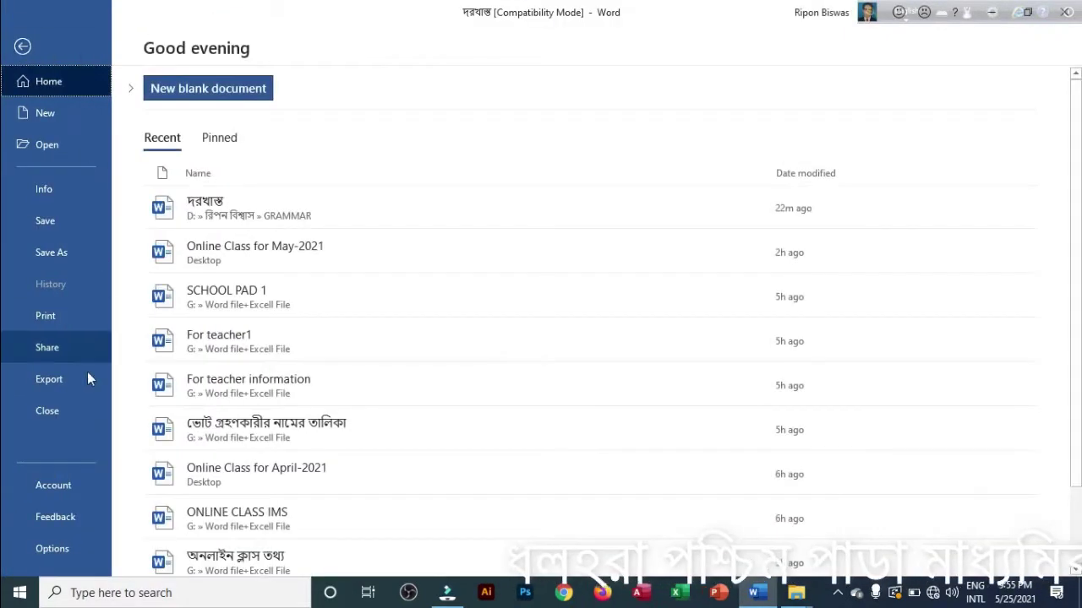
{"action": "left_click", "coordinate": [58, 324]}
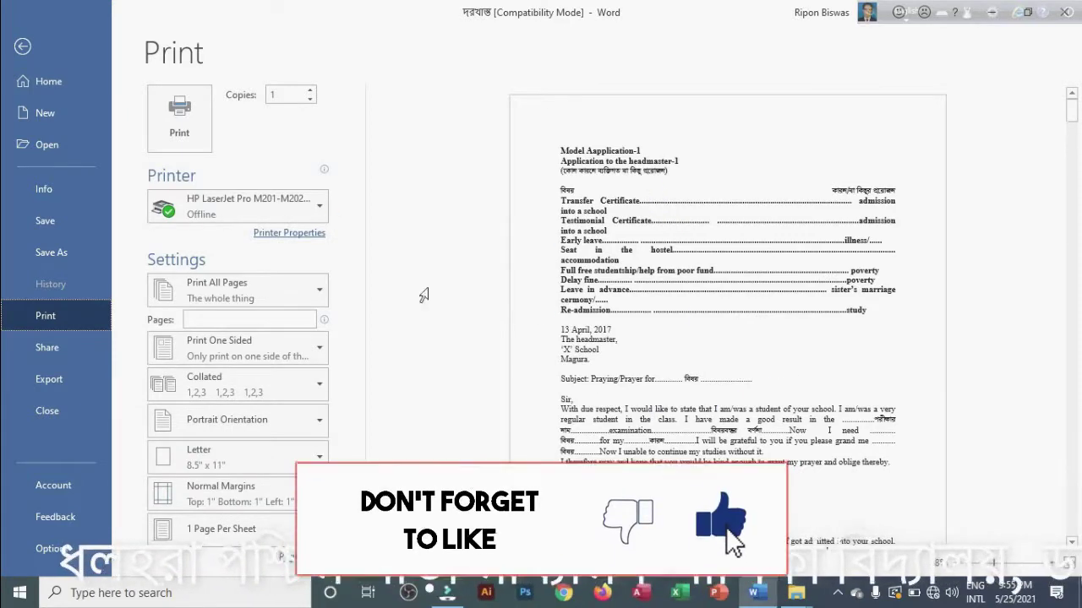
{"action": "scroll", "coordinate": [584, 302], "scroll_direction": "down", "scroll_amount": 10}
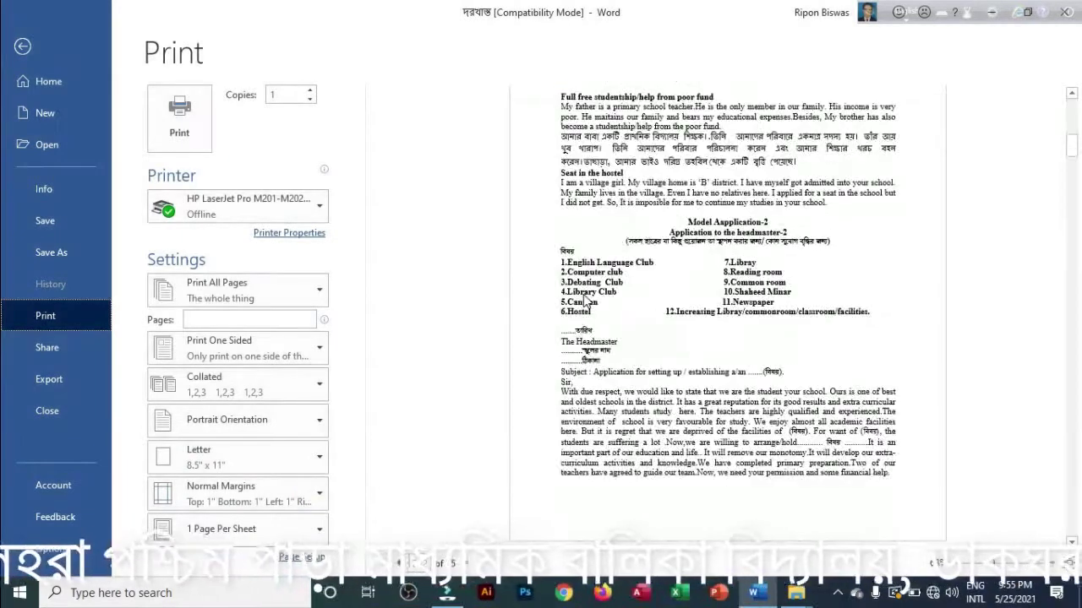
{"action": "scroll", "coordinate": [585, 302], "scroll_direction": "up", "scroll_amount": 10}
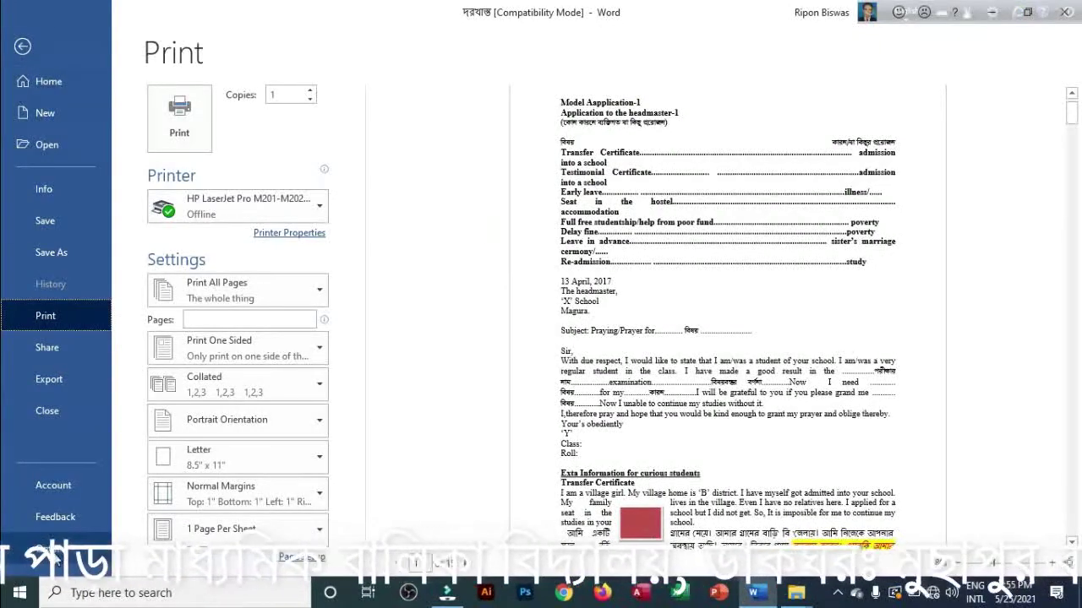
Turn off Show white space between pages in Print Layout view in the Display options and apply the change
{"action": "left_click", "coordinate": [53, 551]}
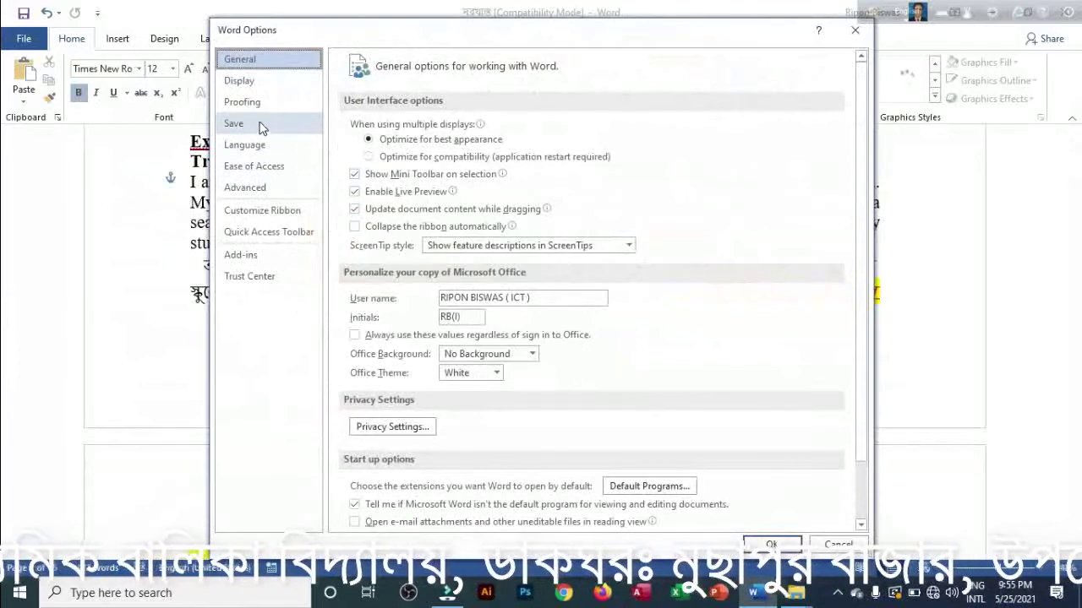
{"action": "left_click", "coordinate": [270, 82]}
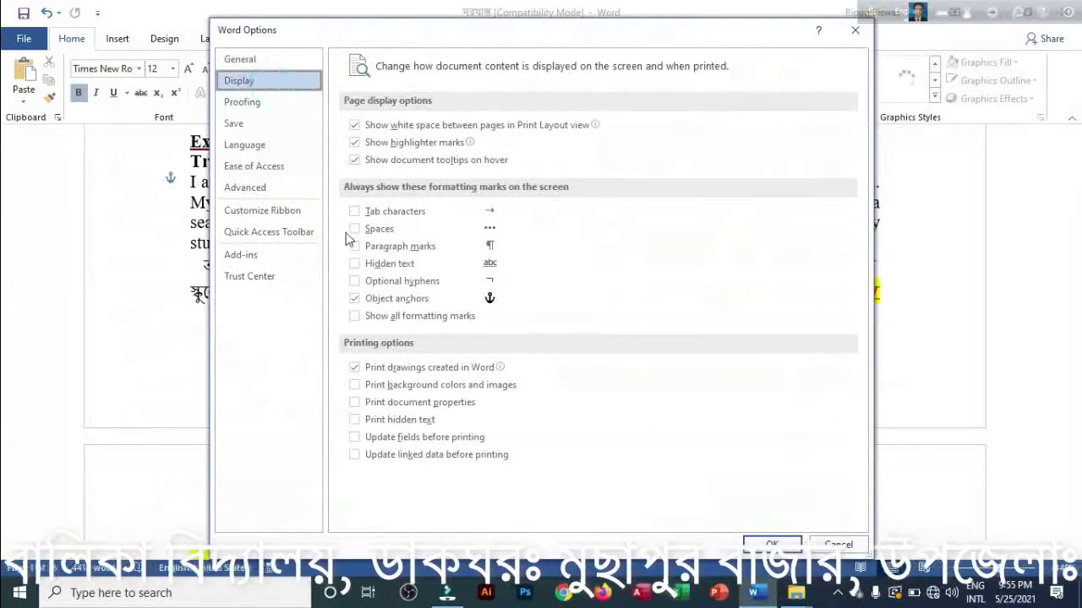
{"action": "left_click", "coordinate": [354, 125]}
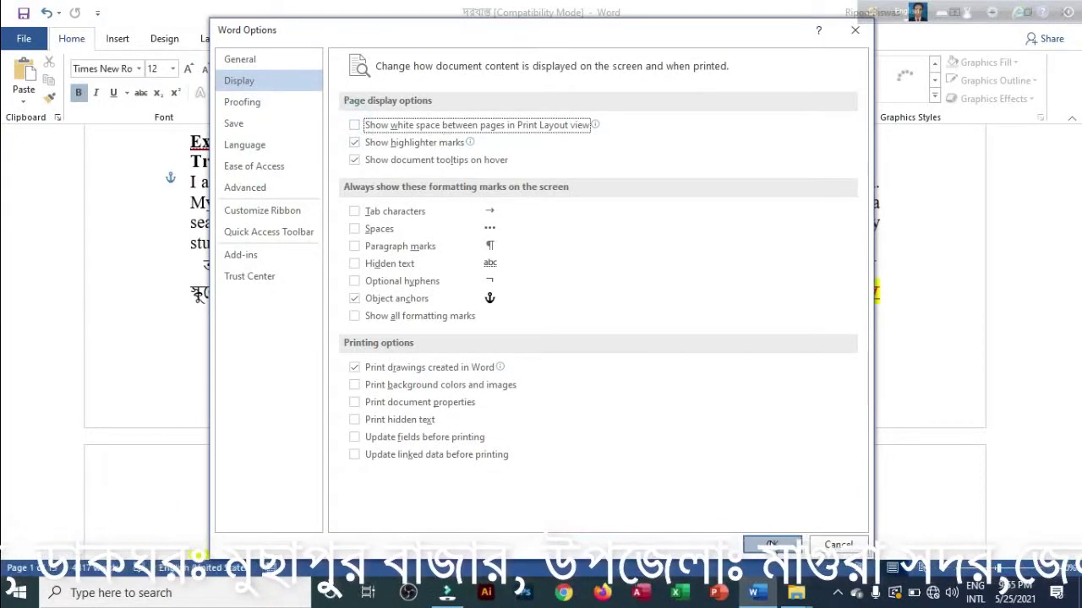
{"action": "left_click", "coordinate": [771, 544]}
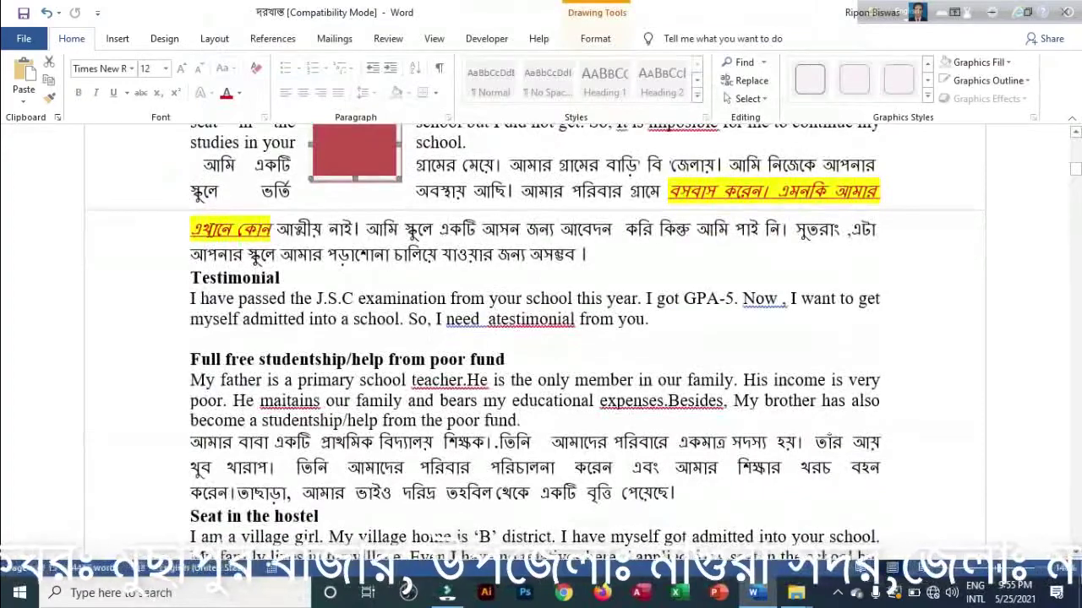
Inspect the page breaks in the document and compare them with its pages in the print preview
{"action": "scroll", "coordinate": [532, 338], "scroll_direction": "up", "scroll_amount": 10}
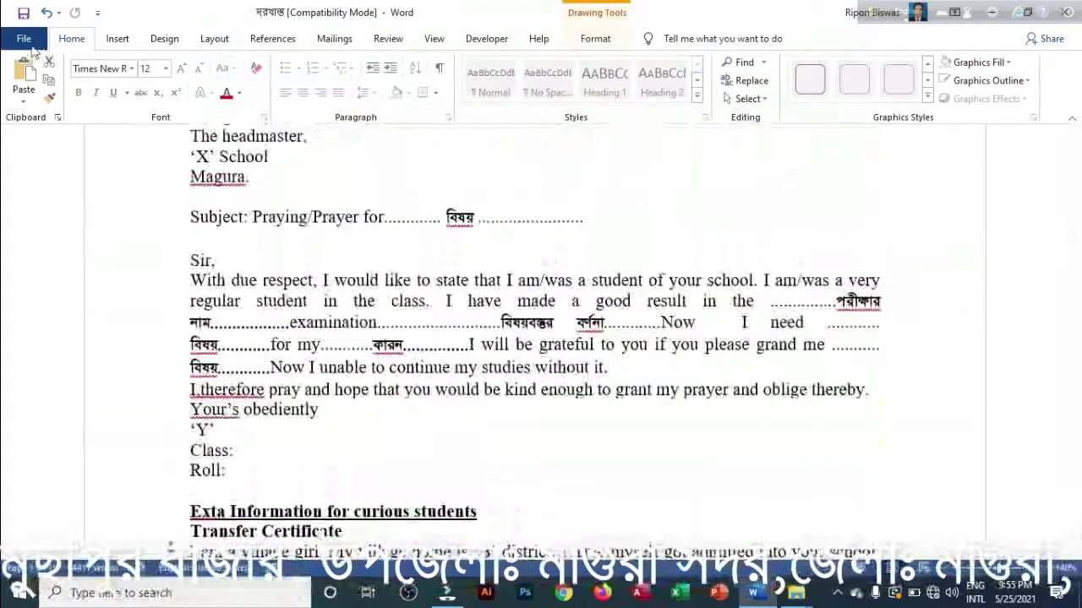
{"action": "left_click", "coordinate": [31, 48]}
{"action": "left_click", "coordinate": [51, 318]}
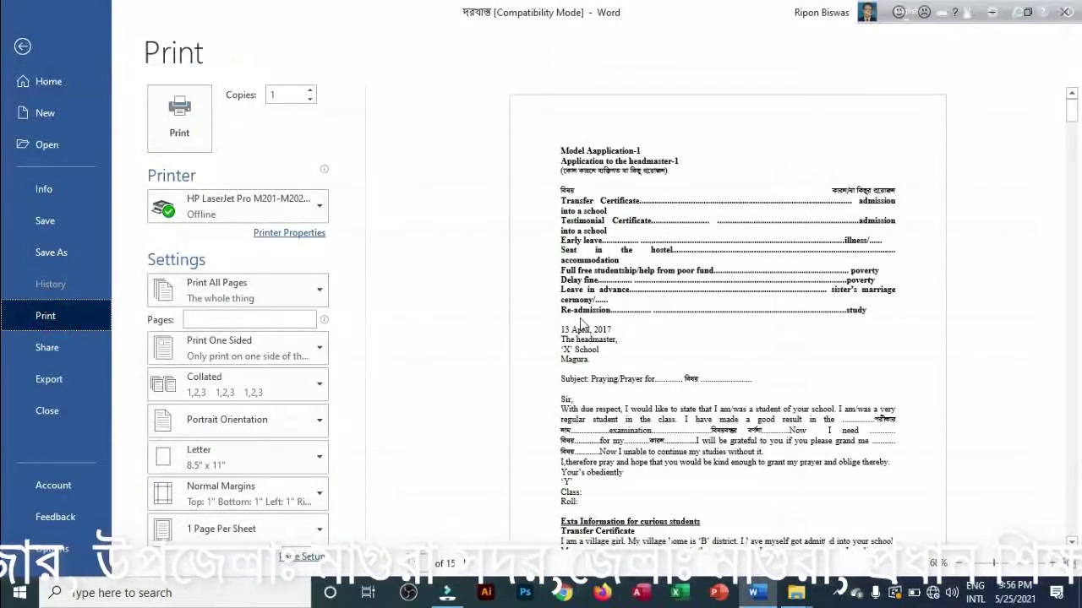
{"action": "scroll", "coordinate": [549, 307], "scroll_direction": "down", "scroll_amount": 2}
{"action": "scroll", "coordinate": [550, 314], "scroll_direction": "down", "scroll_amount": 10}
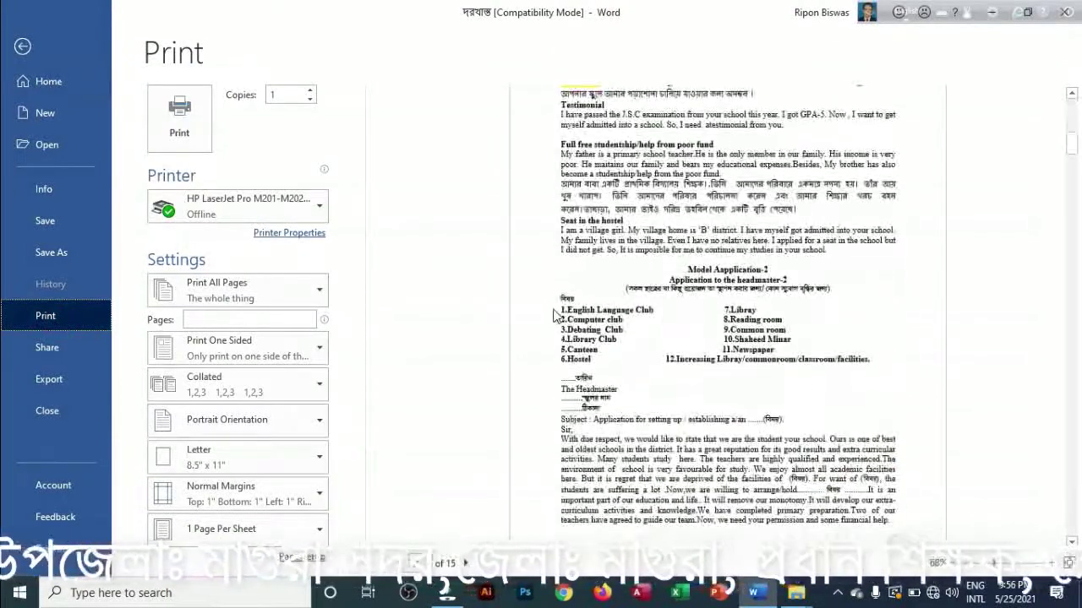
{"action": "scroll", "coordinate": [559, 314], "scroll_direction": "down", "scroll_amount": 4}
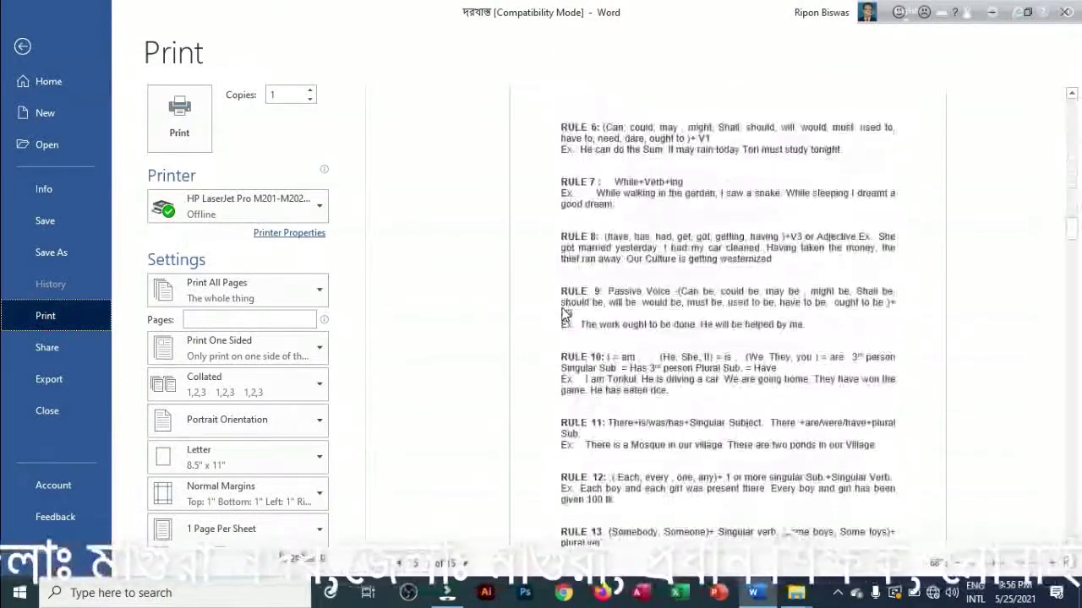
{"action": "scroll", "coordinate": [560, 314], "scroll_direction": "up", "scroll_amount": 4}
{"action": "scroll", "coordinate": [559, 314], "scroll_direction": "up", "scroll_amount": 8}
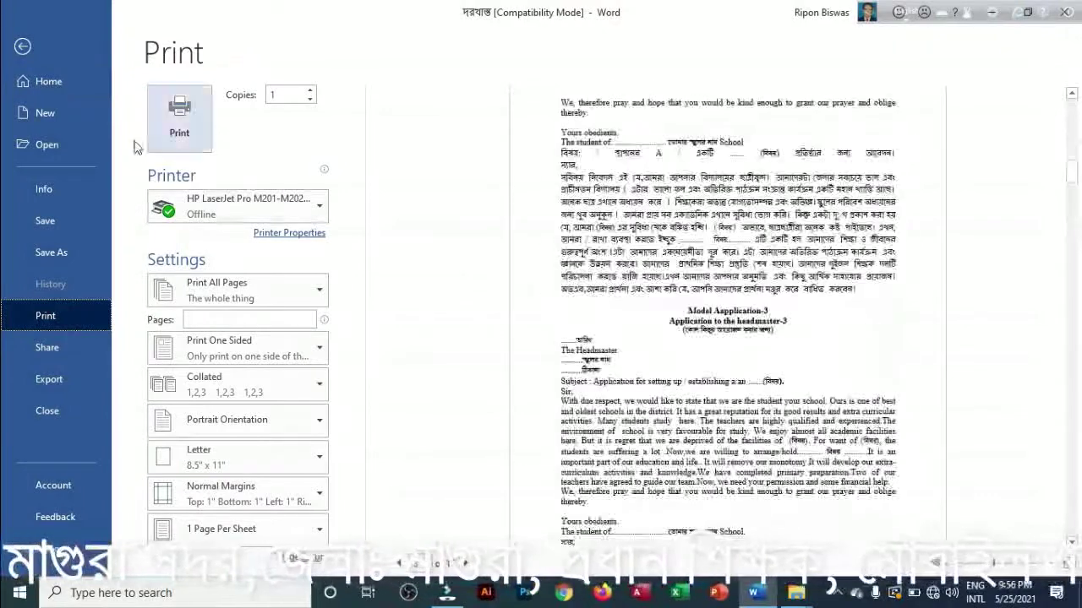
{"action": "left_click", "coordinate": [23, 46]}
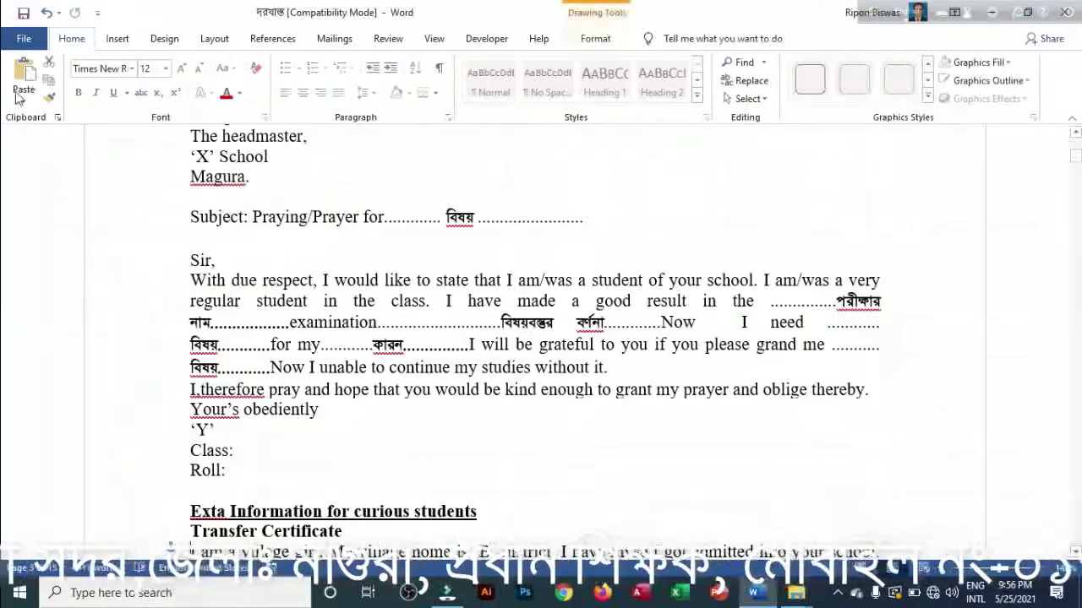
Try to turn Show white space between pages in Print Layout view back on in the Display options
{"action": "left_click", "coordinate": [23, 38]}
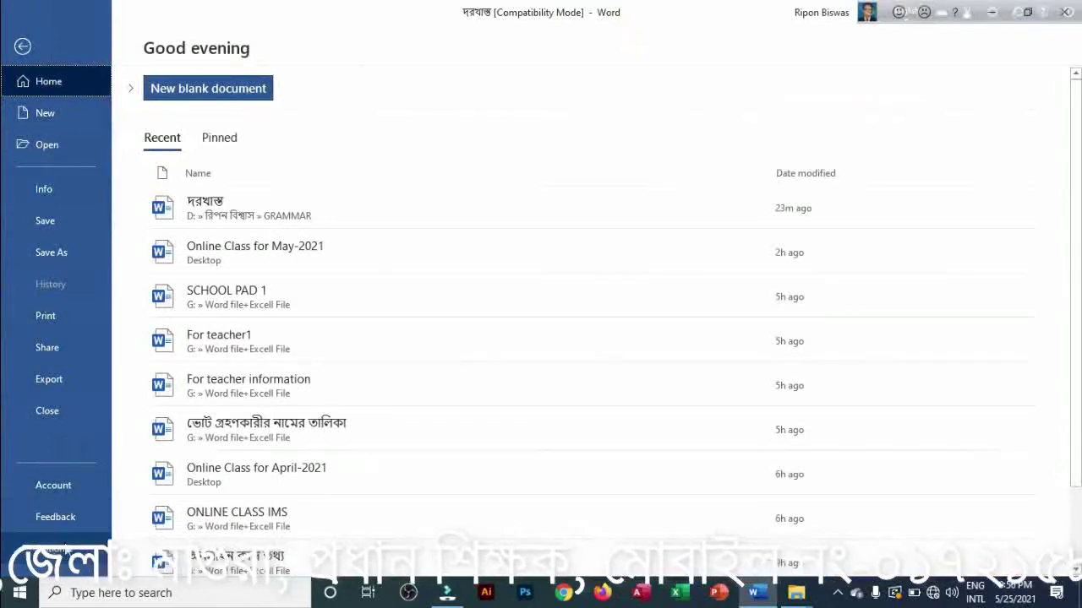
{"action": "left_click", "coordinate": [51, 548]}
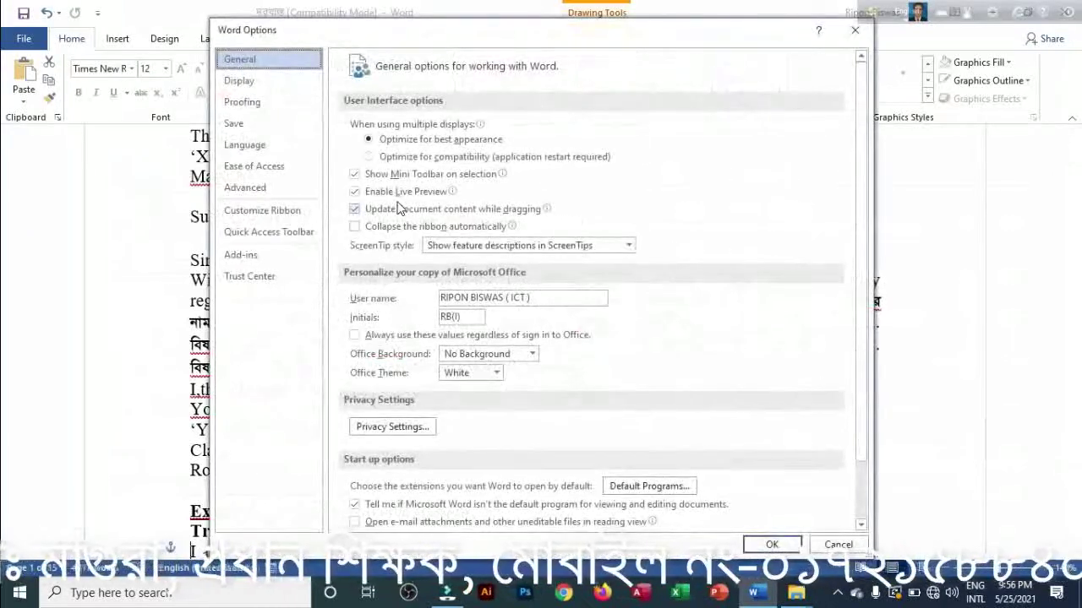
{"action": "left_click", "coordinate": [240, 82]}
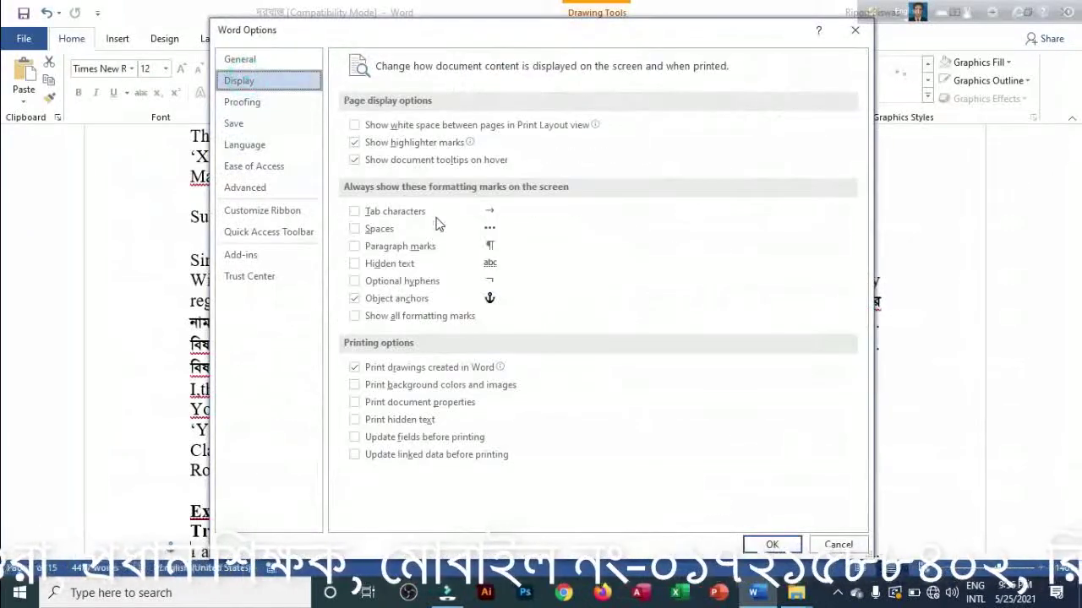
{"action": "left_click", "coordinate": [354, 125]}
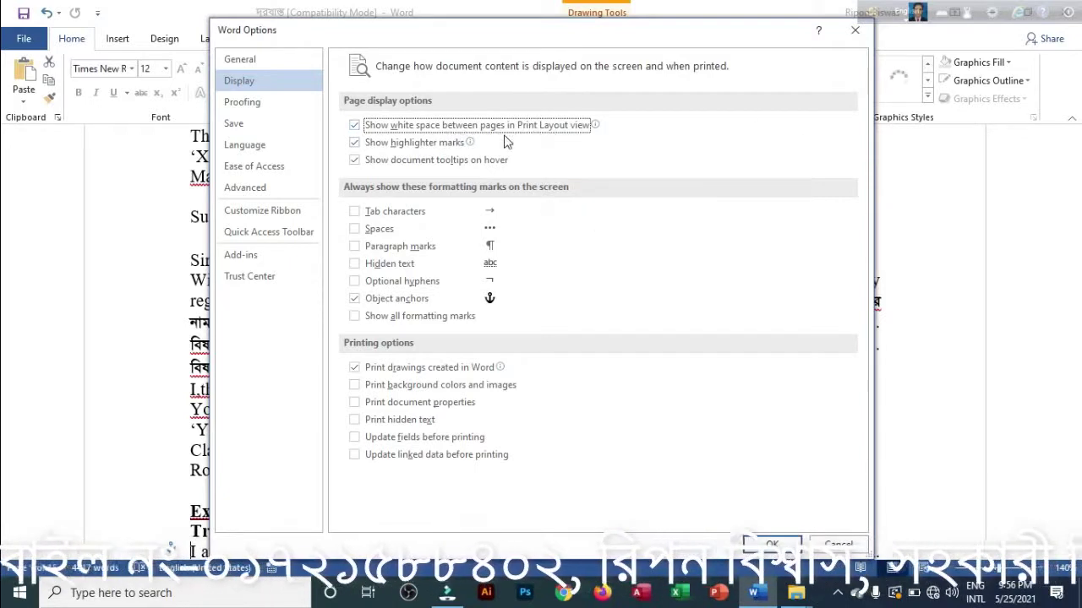
{"action": "left_click", "coordinate": [854, 30]}
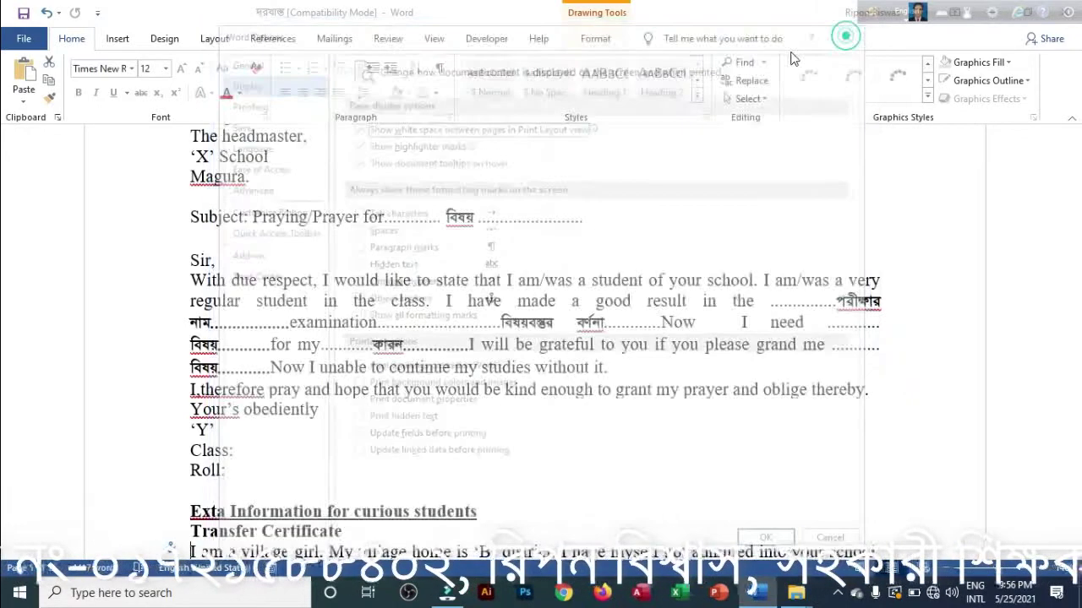
Check the document's first page in the print preview and return to the document
{"action": "left_click", "coordinate": [23, 38]}
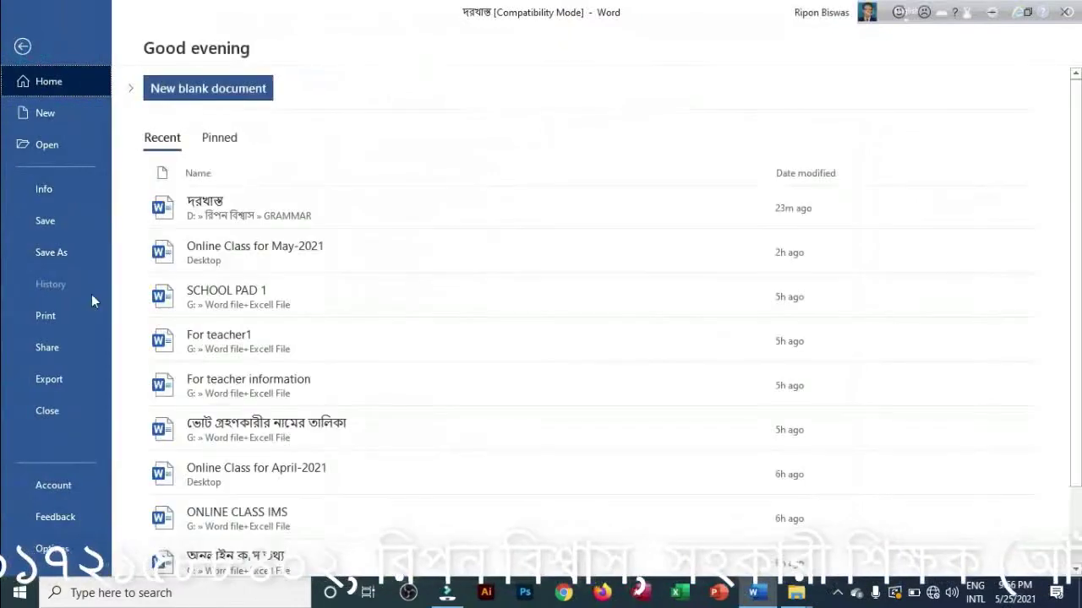
{"action": "left_click", "coordinate": [46, 321]}
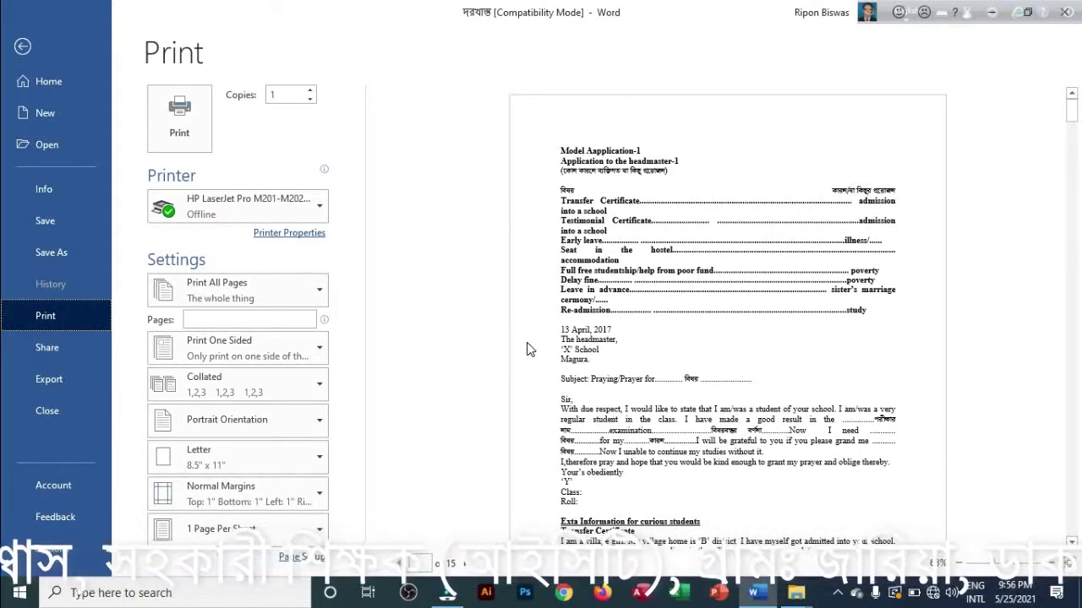
{"action": "left_click", "coordinate": [23, 46]}
Turn on Show white space between pages in Print Layout view in the Display options and apply the change
{"action": "key", "text": "alt+f"}
{"action": "key", "text": "t"}
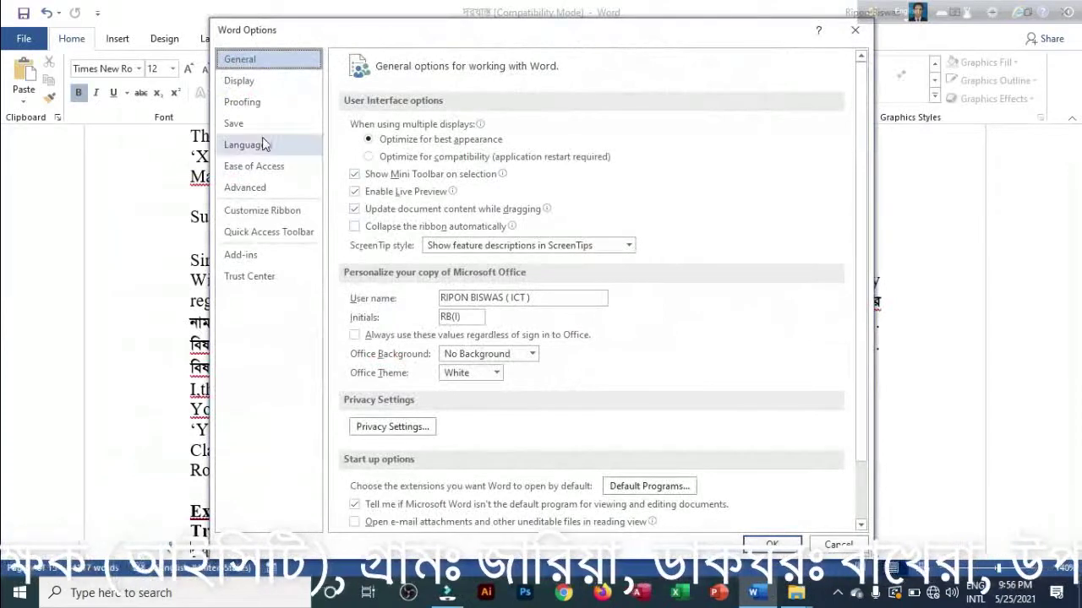
{"action": "left_click", "coordinate": [253, 79]}
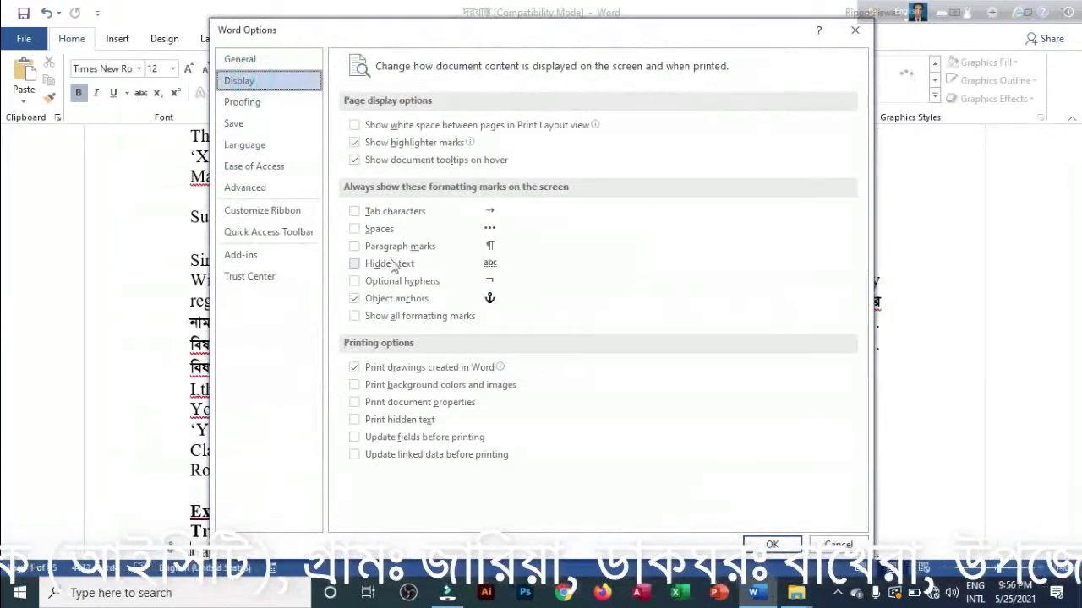
{"action": "left_click", "coordinate": [354, 125]}
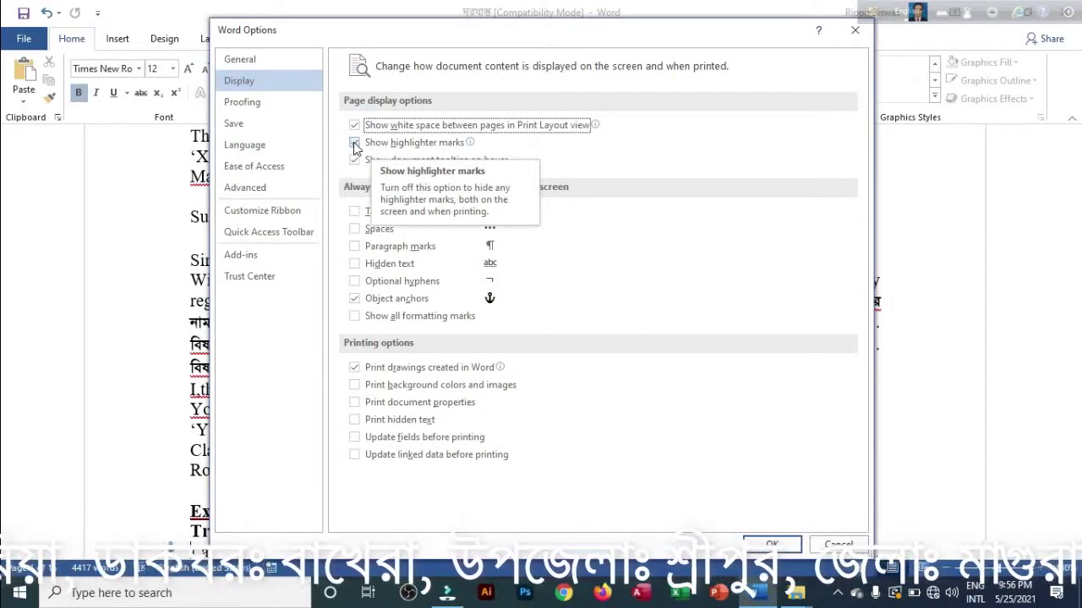
{"action": "left_click", "coordinate": [771, 545]}
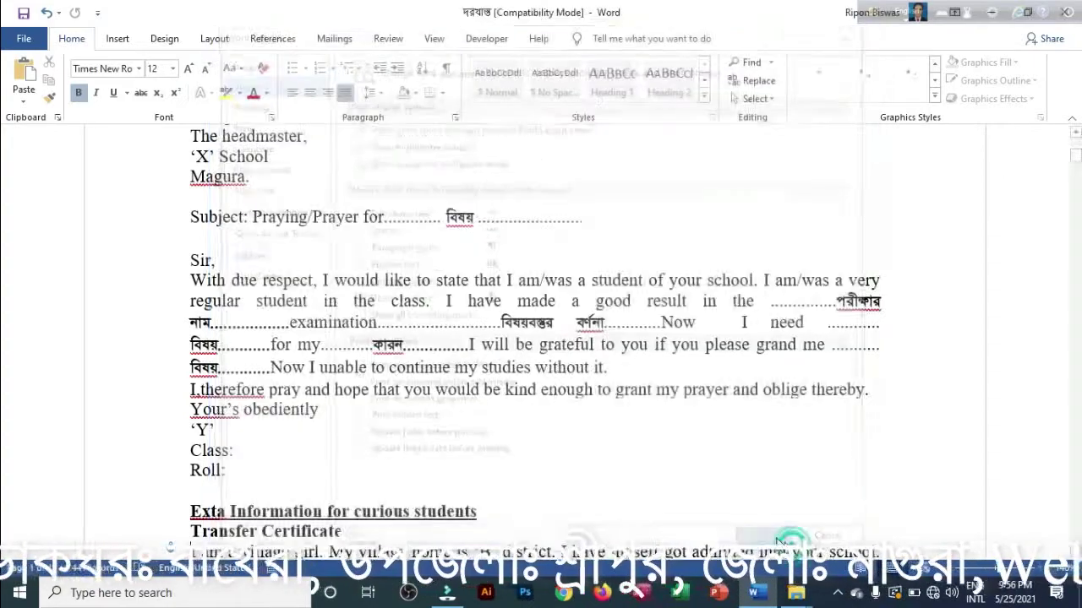
Highlight the bold list lines from "accommodation" through "Leave in advance" in yellow
{"action": "scroll", "coordinate": [340, 213], "scroll_direction": "up", "scroll_amount": 10}
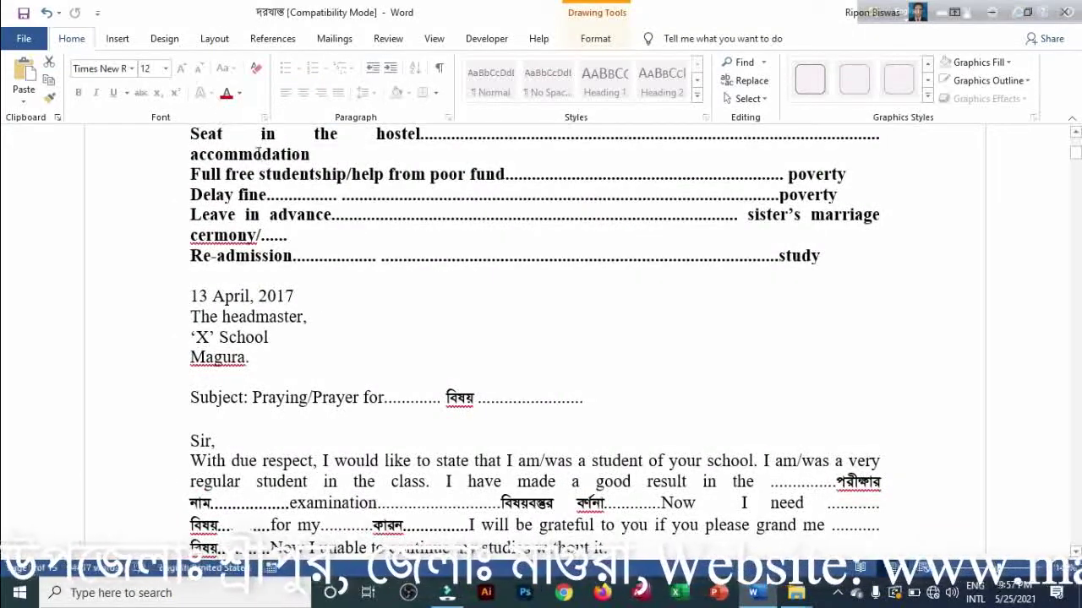
{"action": "left_click_drag", "start_coordinate": [203, 157], "coordinate": [425, 207]}
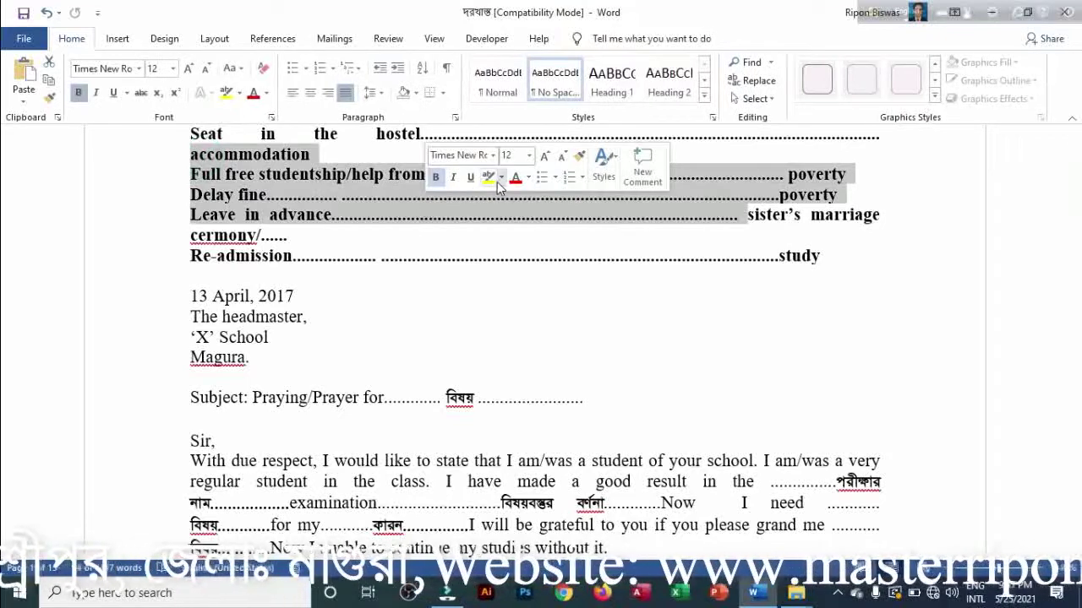
{"action": "left_click", "coordinate": [497, 181]}
Highlight the "With due respect" passage up to "I will" and the Transfer Certificate text up to "lives in the village" in yellow
{"action": "scroll", "coordinate": [349, 496], "scroll_direction": "down", "scroll_amount": 3}
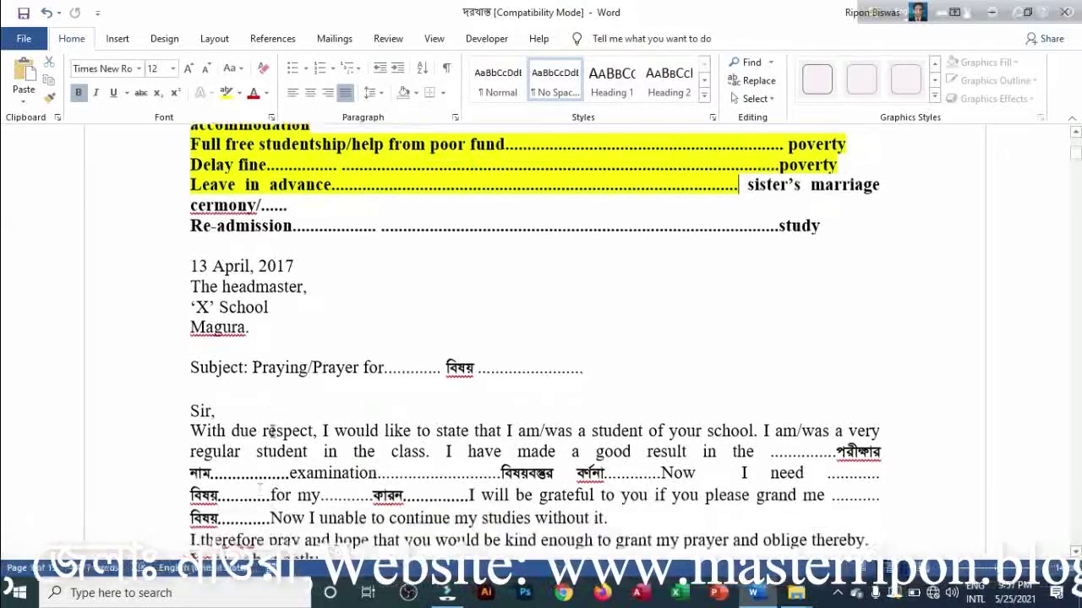
{"action": "left_click_drag", "start_coordinate": [193, 353], "coordinate": [514, 421]}
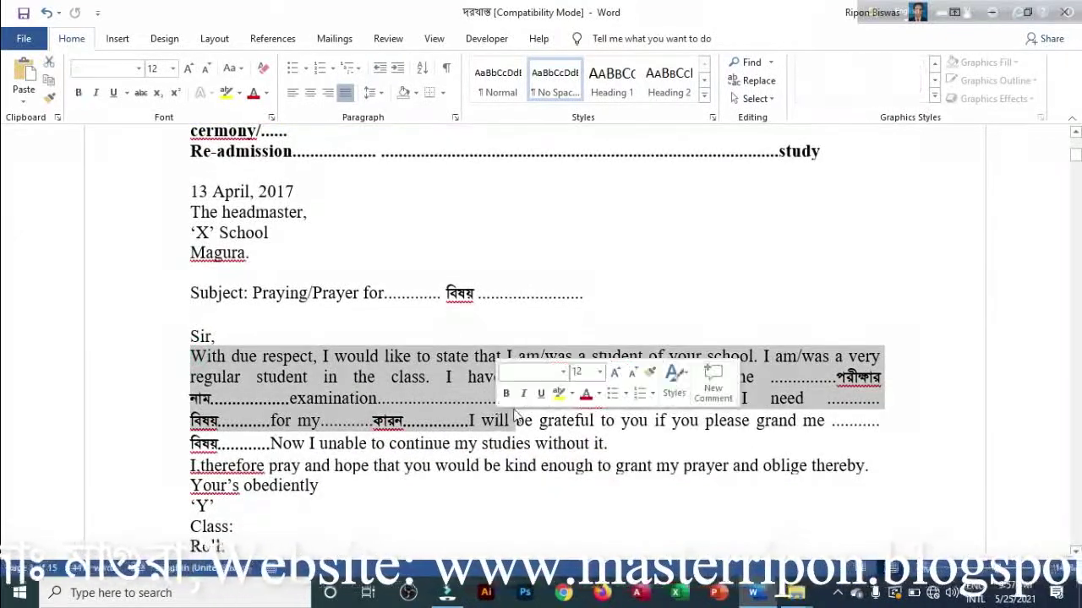
{"action": "left_click", "coordinate": [559, 393]}
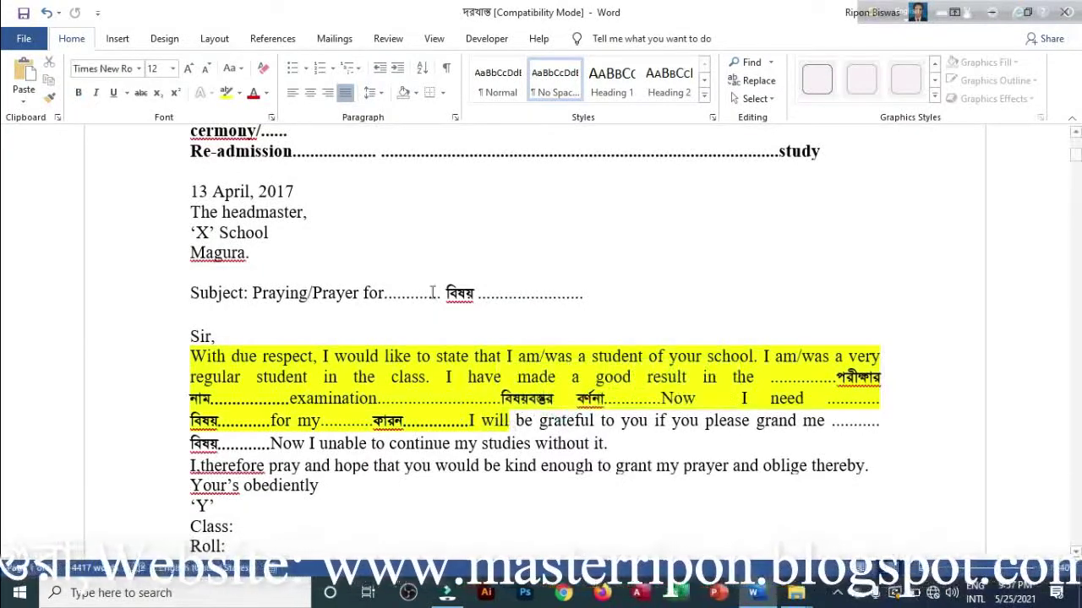
{"action": "scroll", "coordinate": [338, 465], "scroll_direction": "down", "scroll_amount": 9}
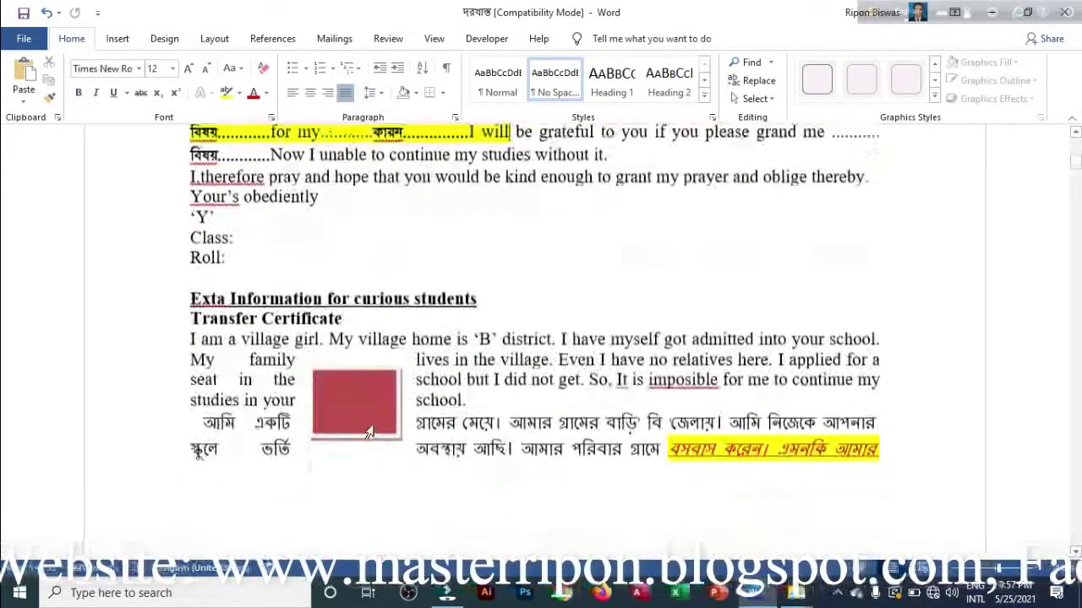
{"action": "left_click_drag", "start_coordinate": [196, 314], "coordinate": [536, 333]}
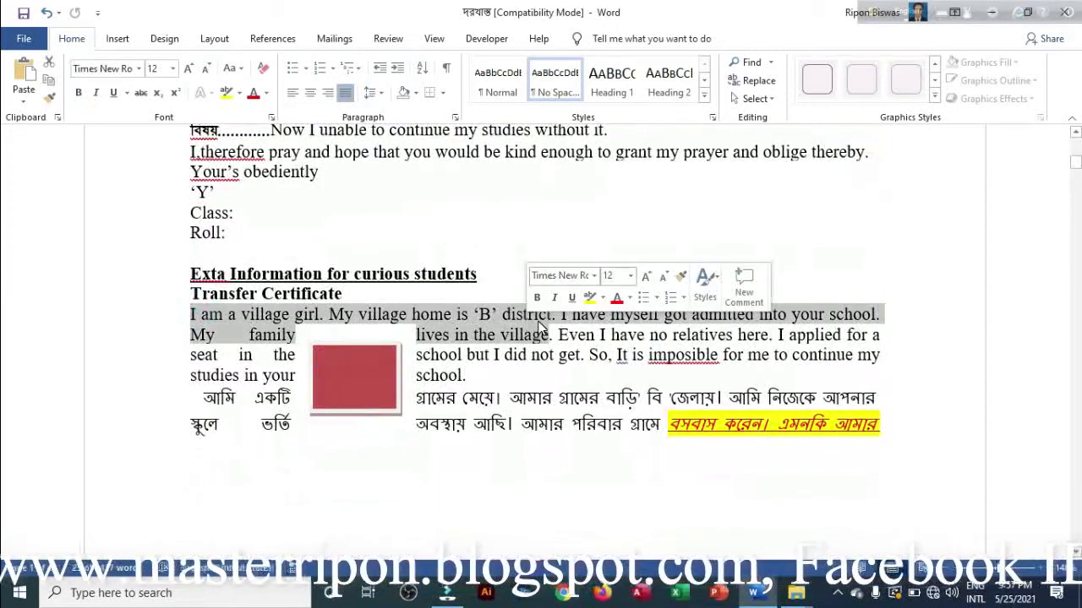
{"action": "left_click", "coordinate": [601, 300]}
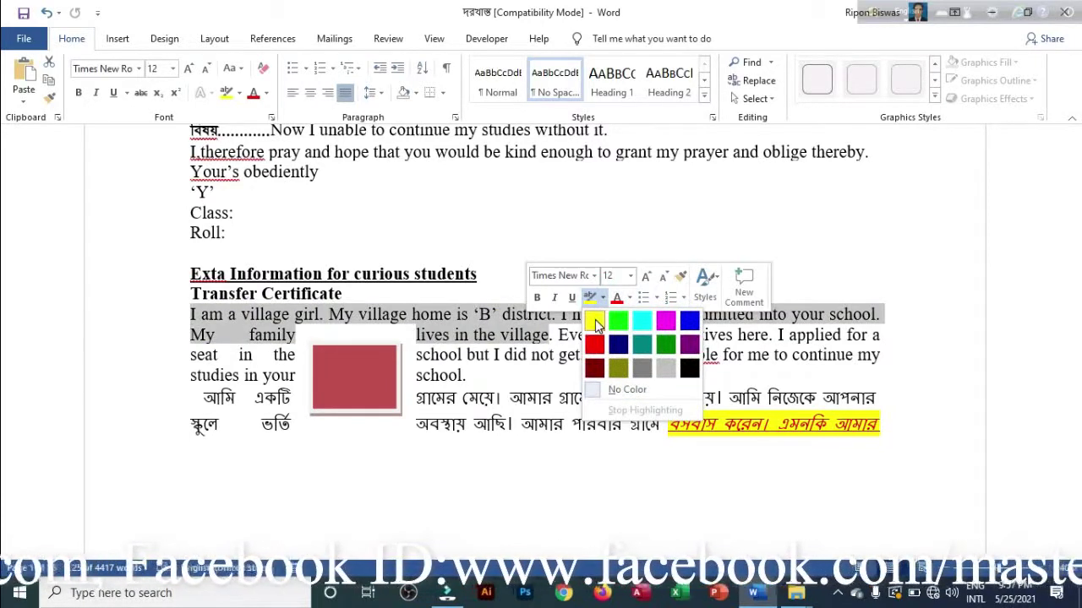
{"action": "left_click", "coordinate": [594, 321]}
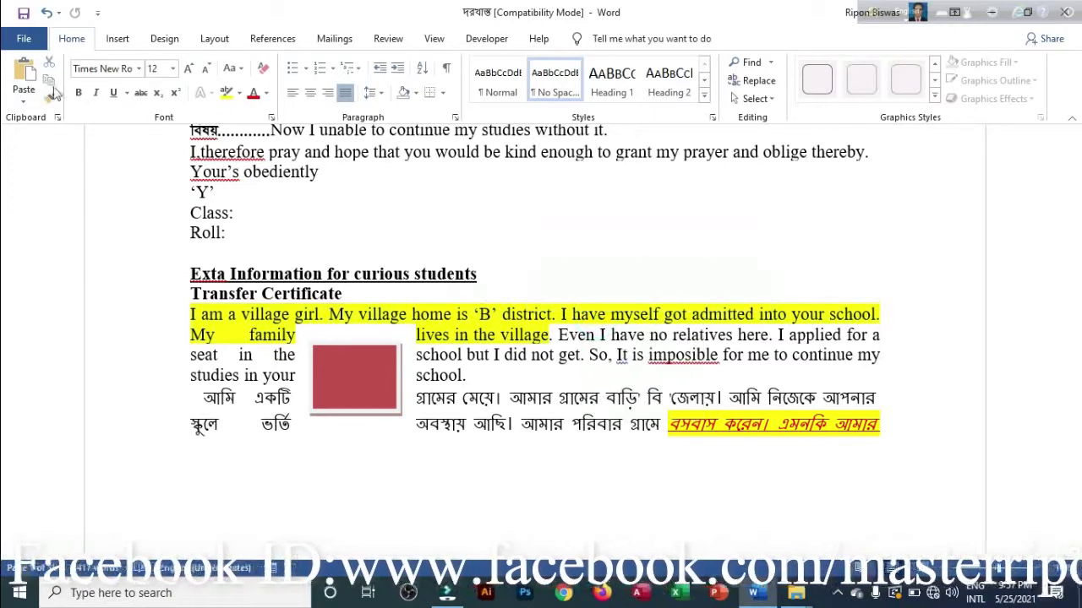
{"action": "left_click", "coordinate": [240, 94]}
{"action": "left_click", "coordinate": [240, 93]}
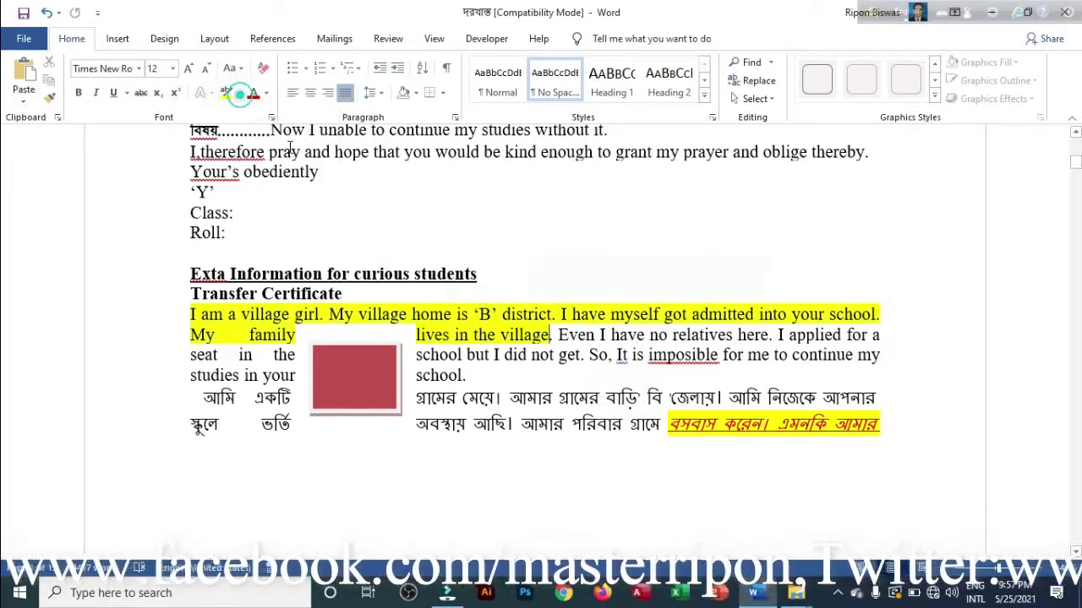
{"action": "left_click_drag", "start_coordinate": [436, 372], "coordinate": [572, 431]}
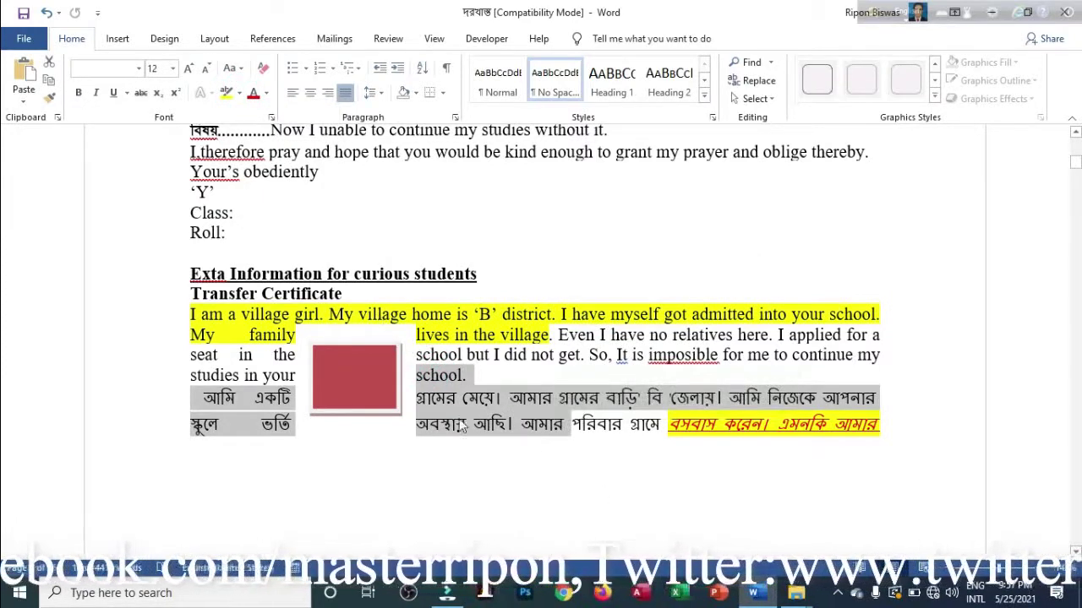
Turn off Show highlighter marks in the Display options and apply the change
{"action": "left_click", "coordinate": [23, 38]}
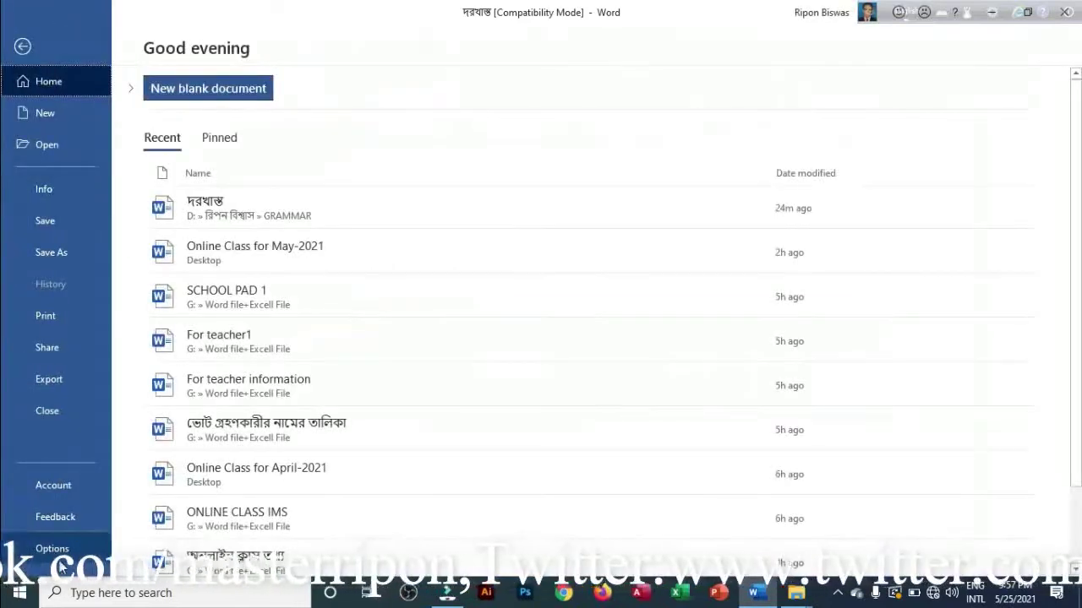
{"action": "key", "text": "Escape"}
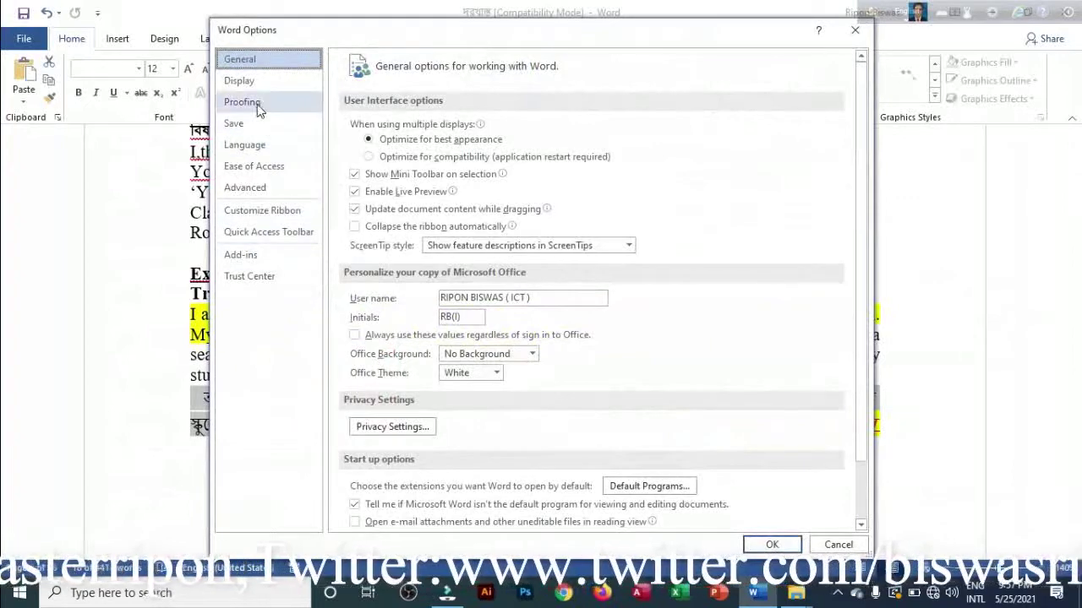
{"action": "left_click", "coordinate": [243, 80]}
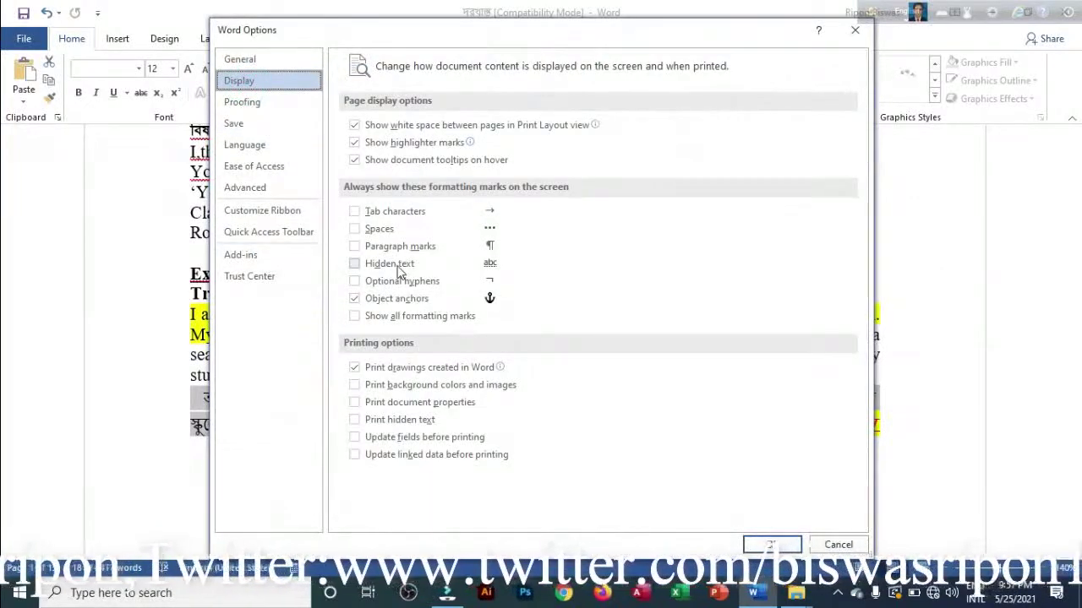
{"action": "left_click", "coordinate": [355, 144]}
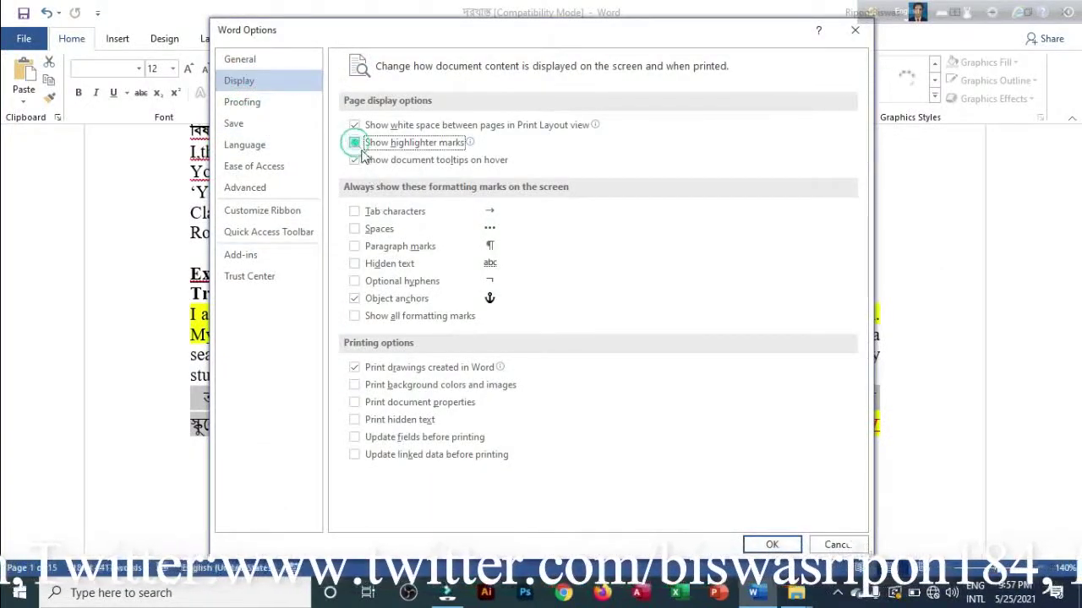
{"action": "left_click", "coordinate": [771, 545]}
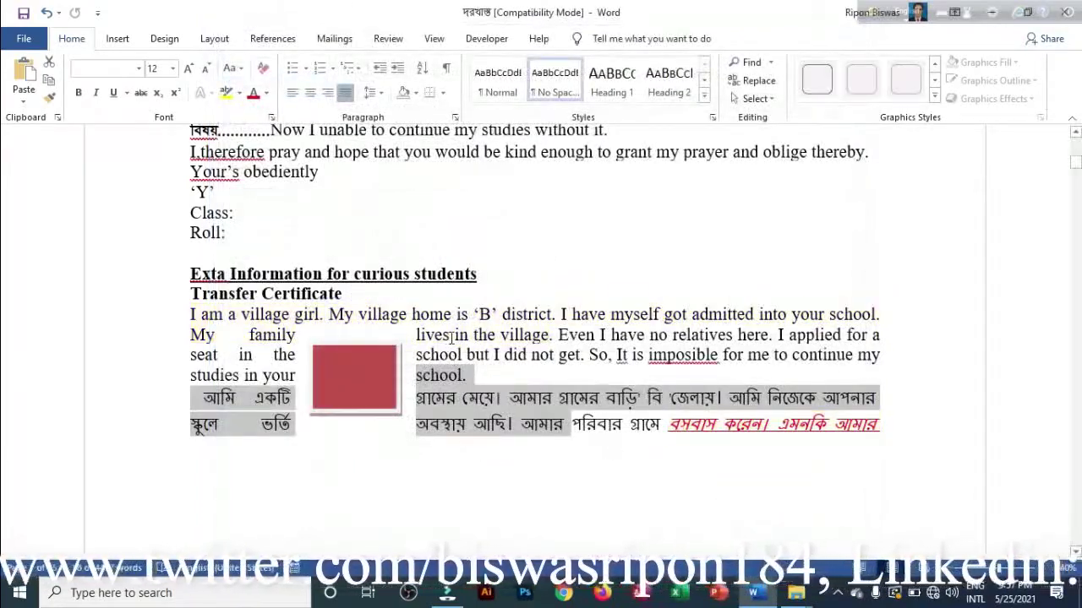
Check the document for highlighting, and highlight the Transfer Certificate text from "home is 'B' district" to "school." in yellow
{"action": "scroll", "coordinate": [451, 336], "scroll_direction": "up", "scroll_amount": 10}
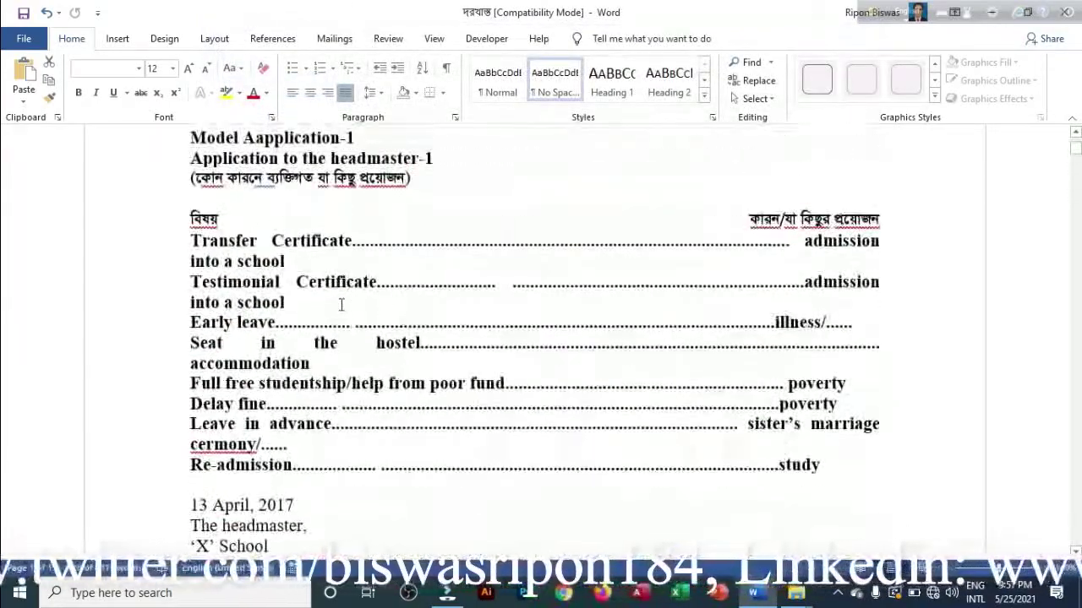
{"action": "scroll", "coordinate": [342, 305], "scroll_direction": "up", "scroll_amount": 2}
{"action": "scroll", "coordinate": [343, 308], "scroll_direction": "down", "scroll_amount": 12}
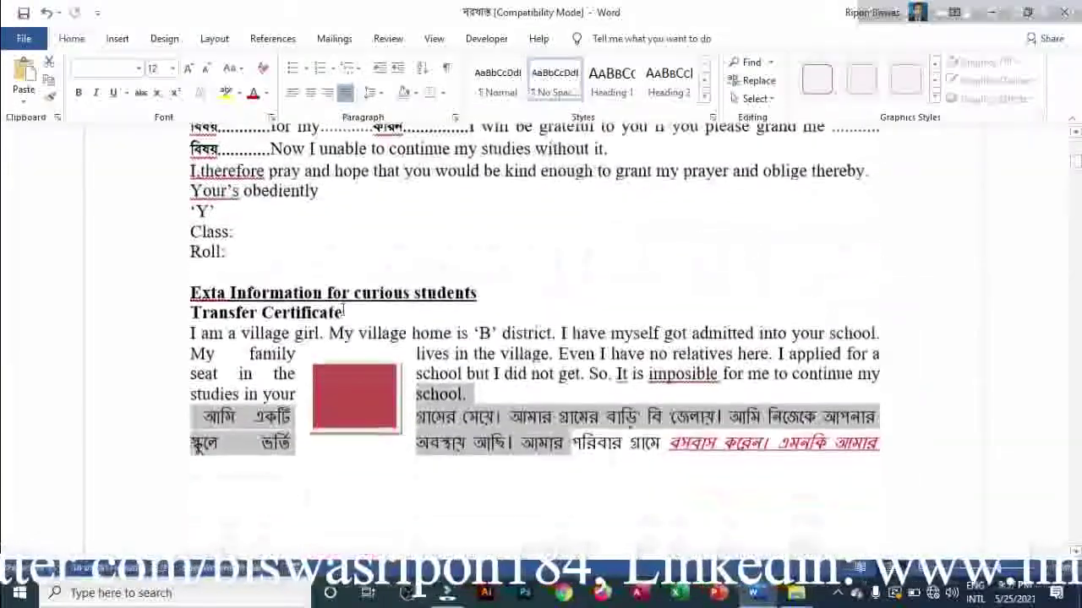
{"action": "scroll", "coordinate": [344, 312], "scroll_direction": "down", "scroll_amount": 7}
{"action": "scroll", "coordinate": [345, 314], "scroll_direction": "up", "scroll_amount": 6}
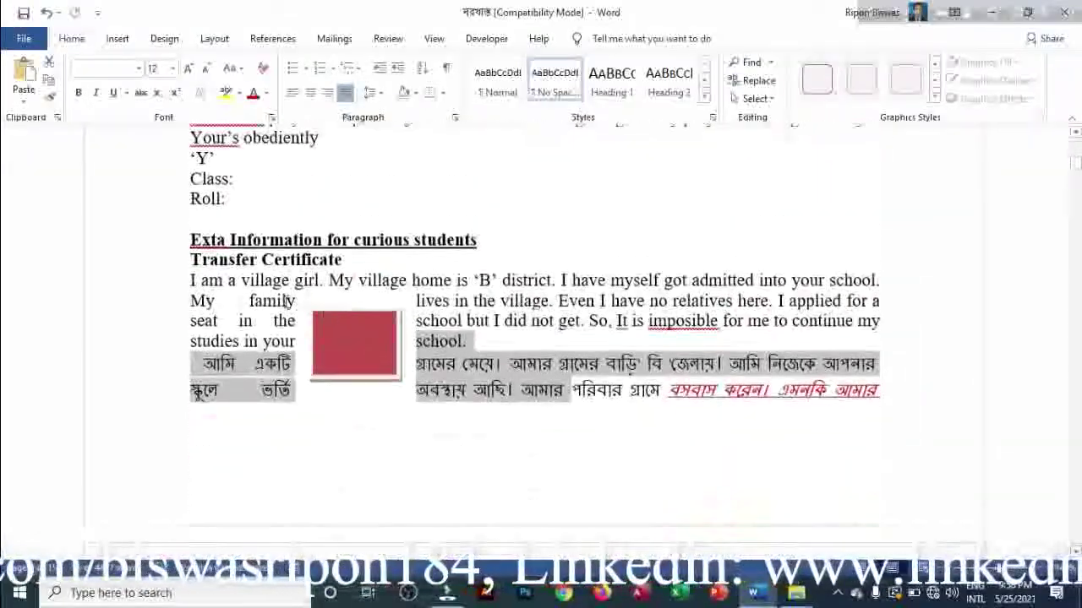
{"action": "left_click_drag", "start_coordinate": [438, 287], "coordinate": [752, 336]}
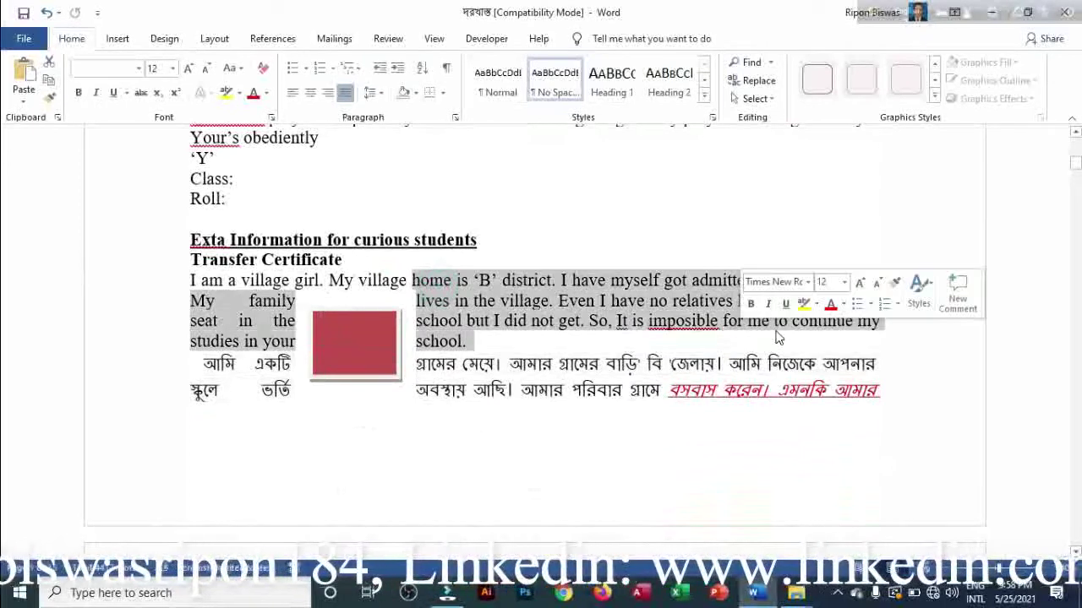
{"action": "left_click", "coordinate": [803, 306]}
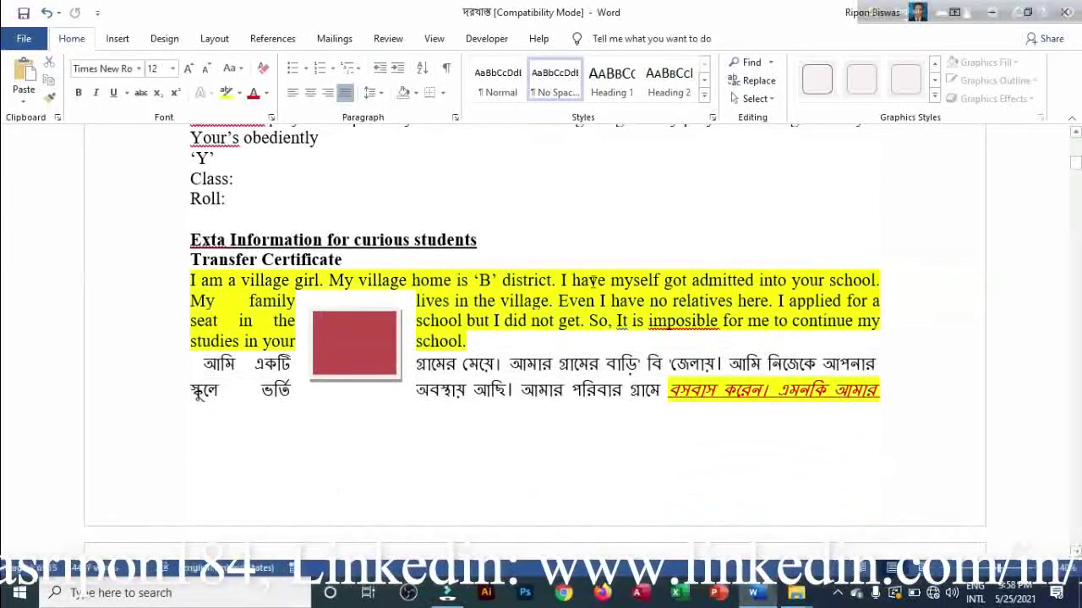
{"action": "left_click", "coordinate": [785, 279]}
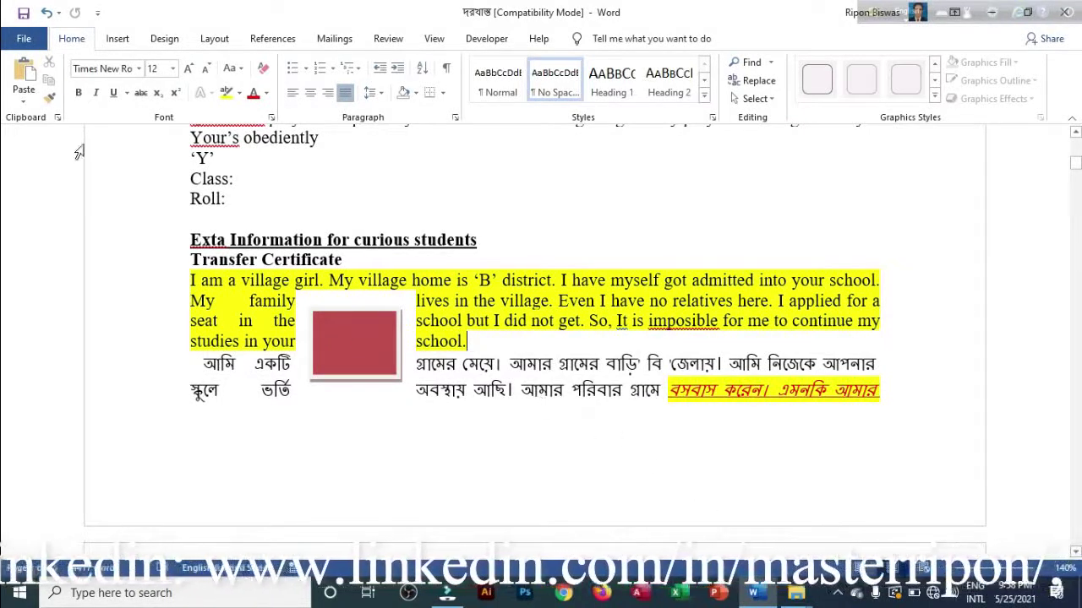
Undo the yellow highlighting of the Transfer Certificate paragraph and the "With due respect" passage
{"action": "key", "text": "ctrl+z"}
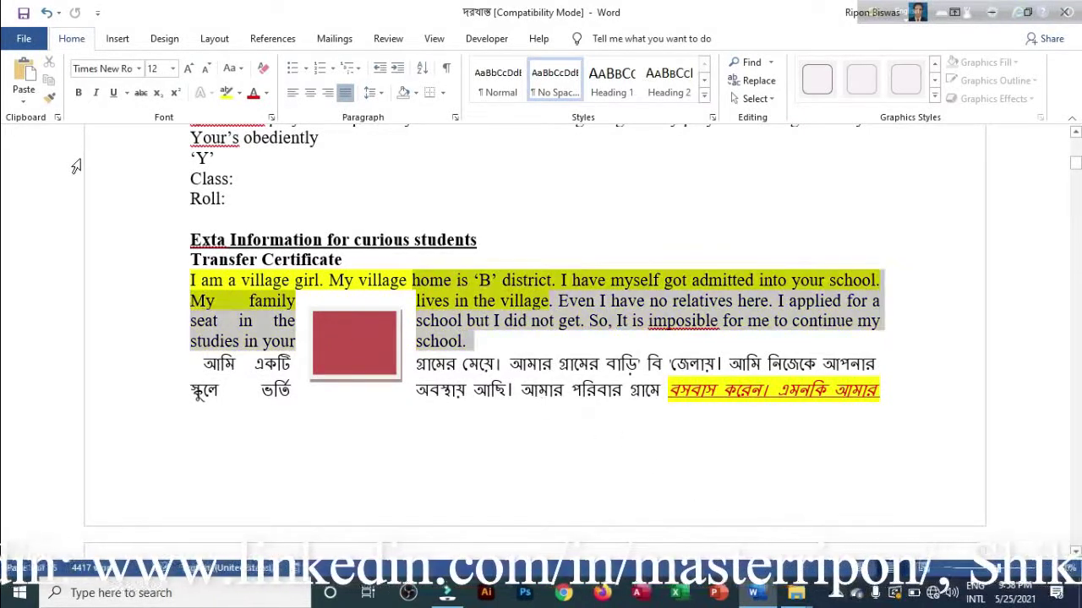
{"action": "key", "text": "ctrl+z"}
{"action": "key", "text": "ctrl+z"}
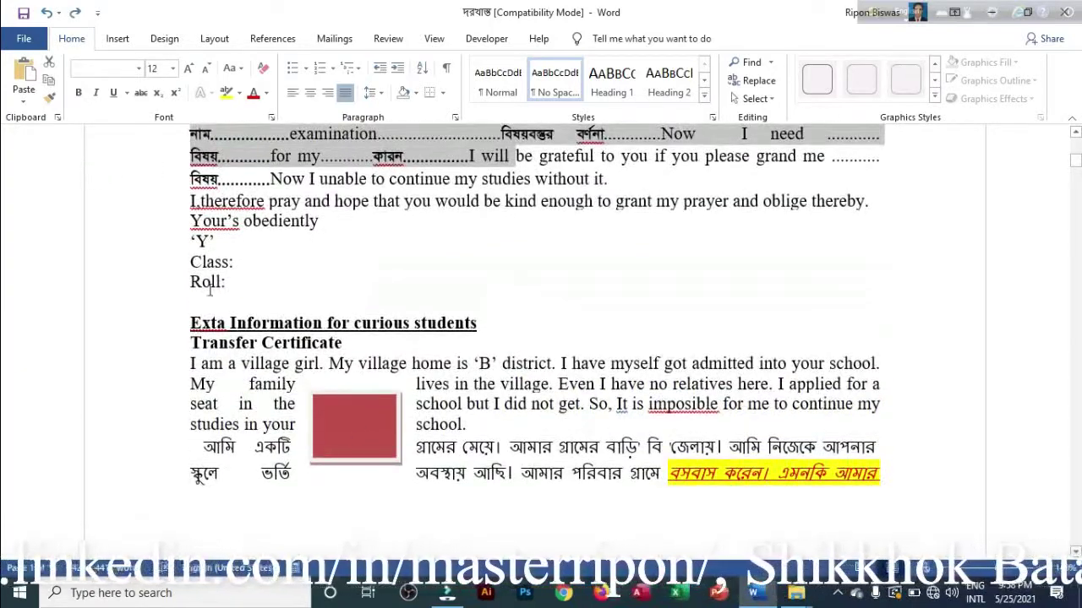
Review the page display settings in the Display options, including Show highlighter marks, and close the dialog
{"action": "left_click", "coordinate": [24, 38]}
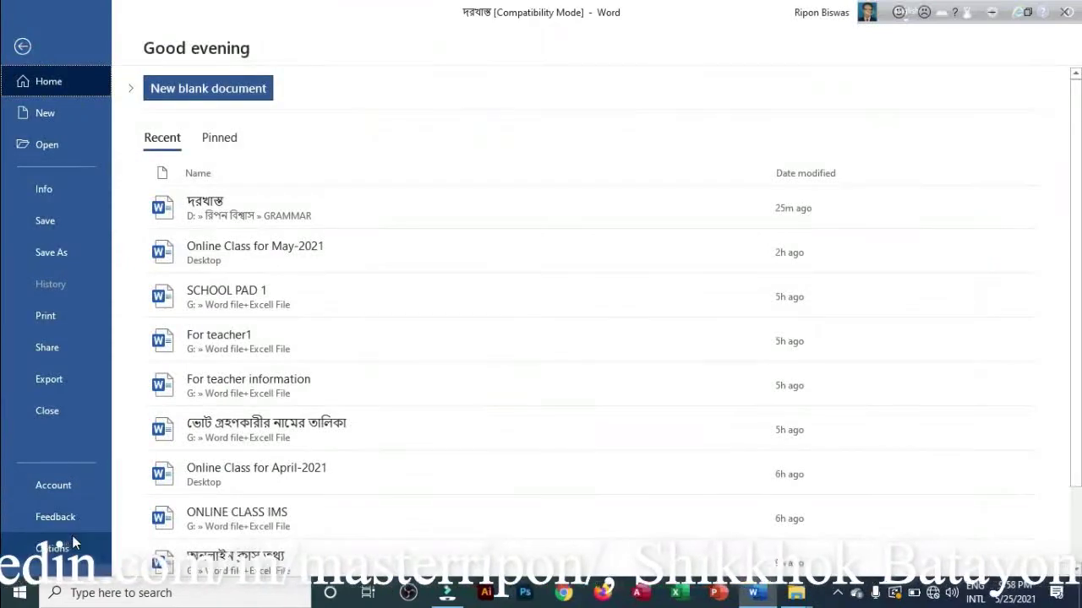
{"action": "left_click", "coordinate": [36, 548]}
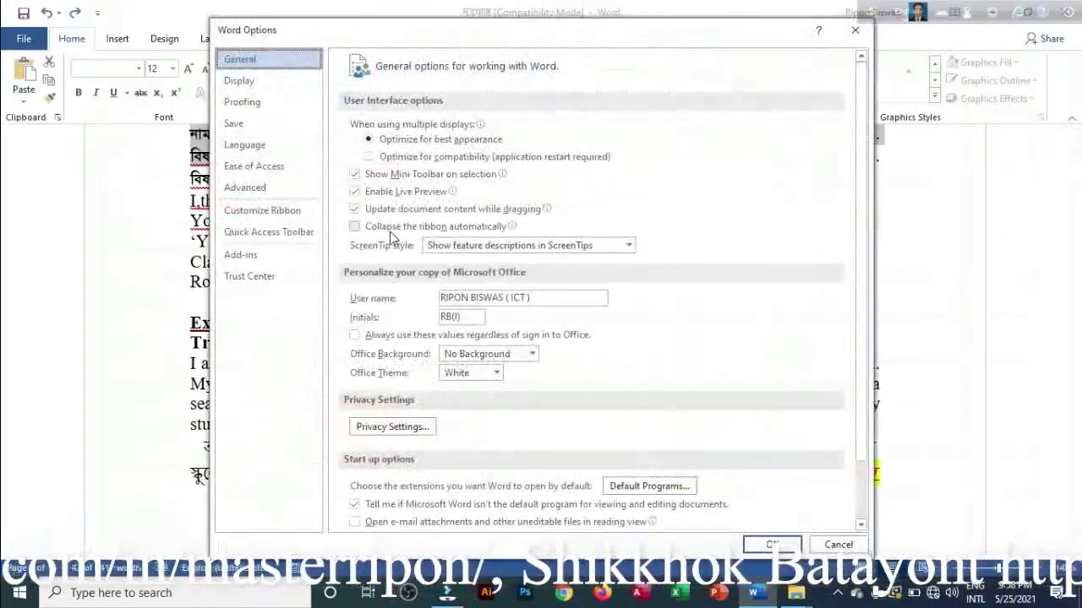
{"action": "left_click", "coordinate": [239, 81]}
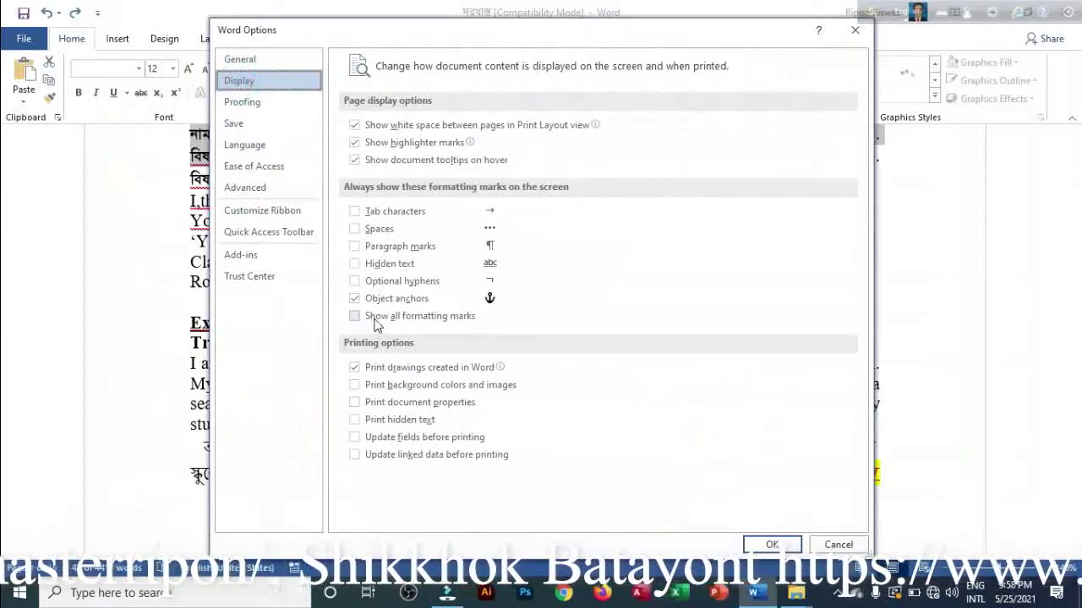
{"action": "mouse_move", "coordinate": [454, 145]}
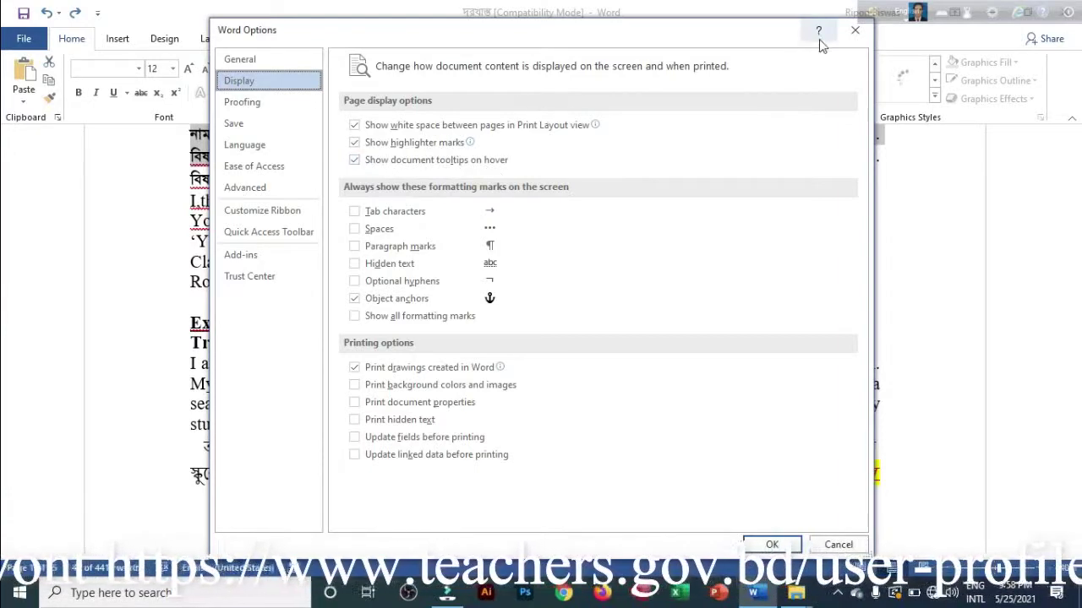
{"action": "left_click", "coordinate": [784, 549]}
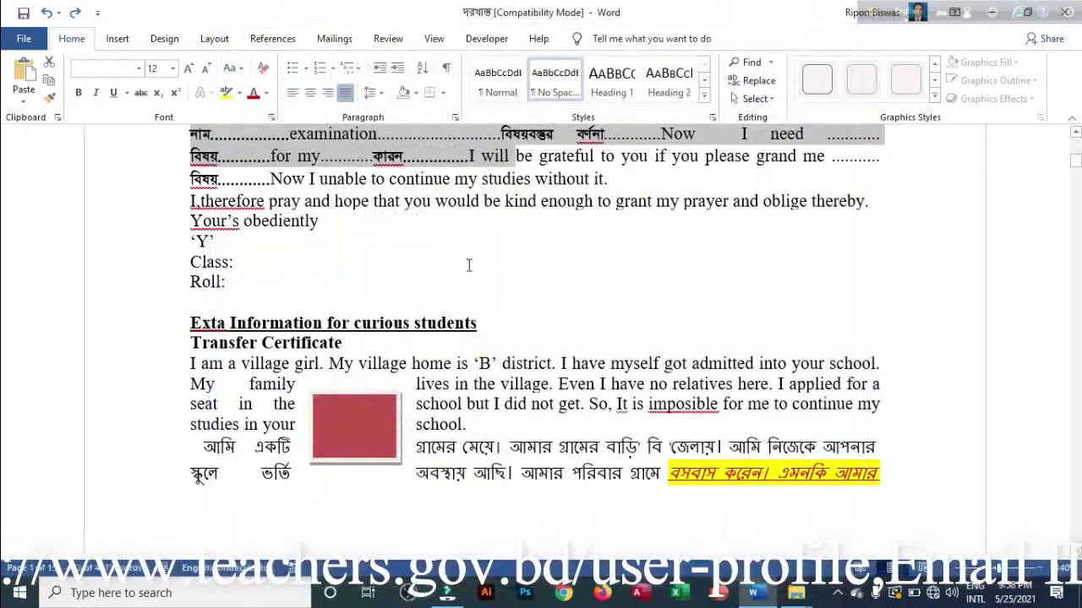
Add the comment "Please subscribe my channel" to the phrase "would be kind" in the application's closing sentence
{"action": "left_click_drag", "start_coordinate": [434, 201], "coordinate": [538, 202]}
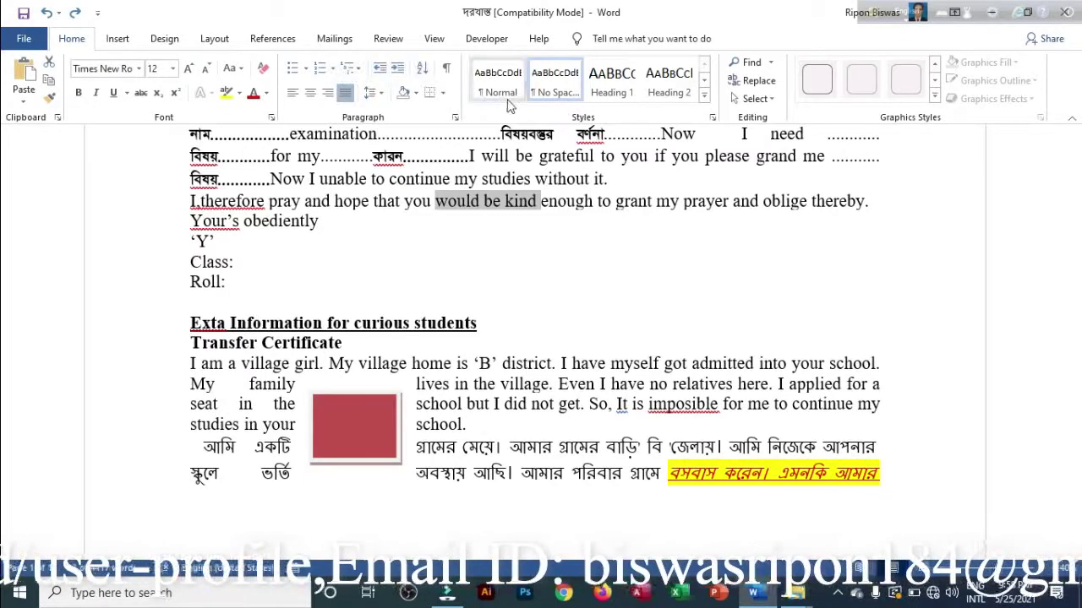
{"action": "left_click", "coordinate": [127, 41]}
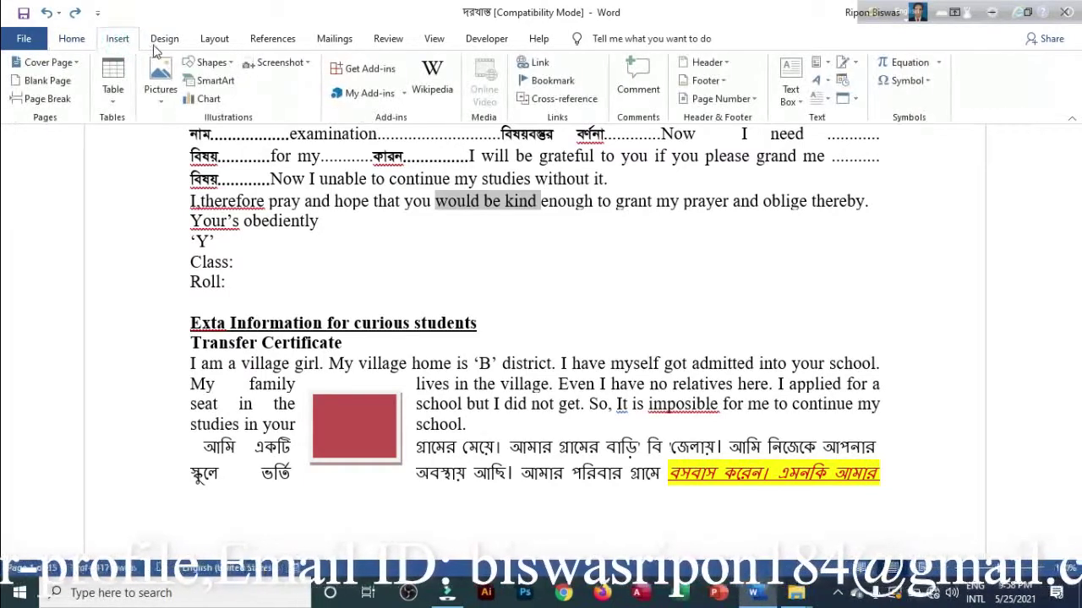
{"action": "left_click", "coordinate": [263, 39]}
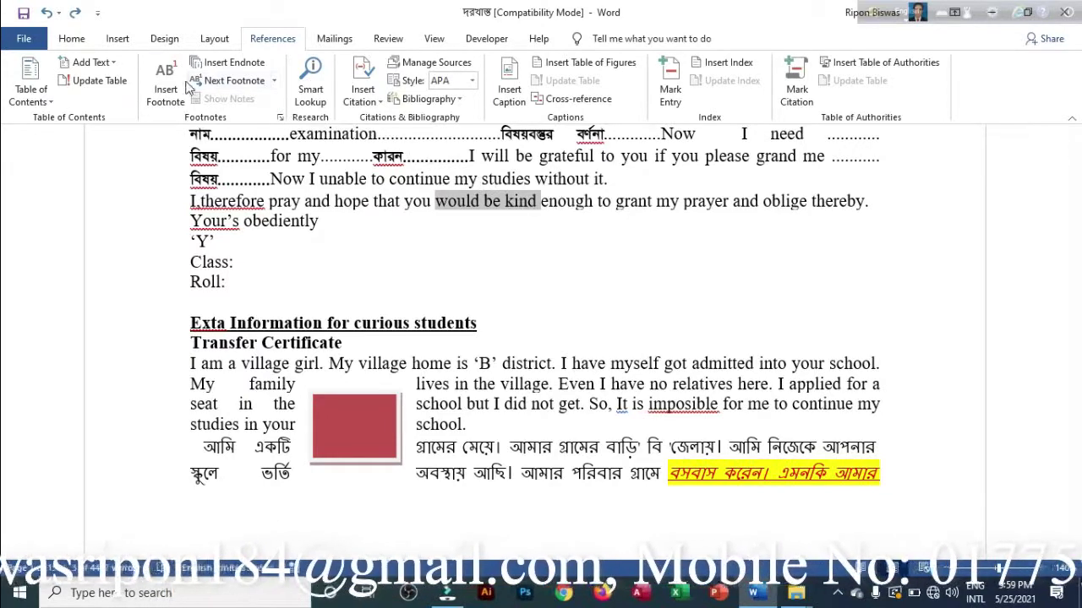
{"action": "left_click", "coordinate": [71, 41]}
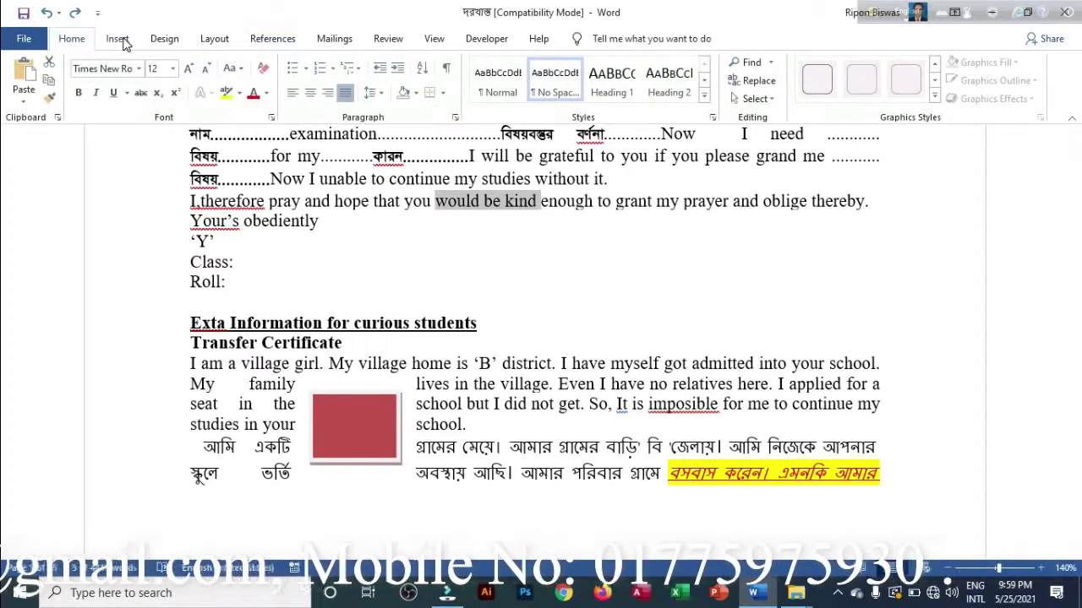
{"action": "left_click", "coordinate": [122, 41]}
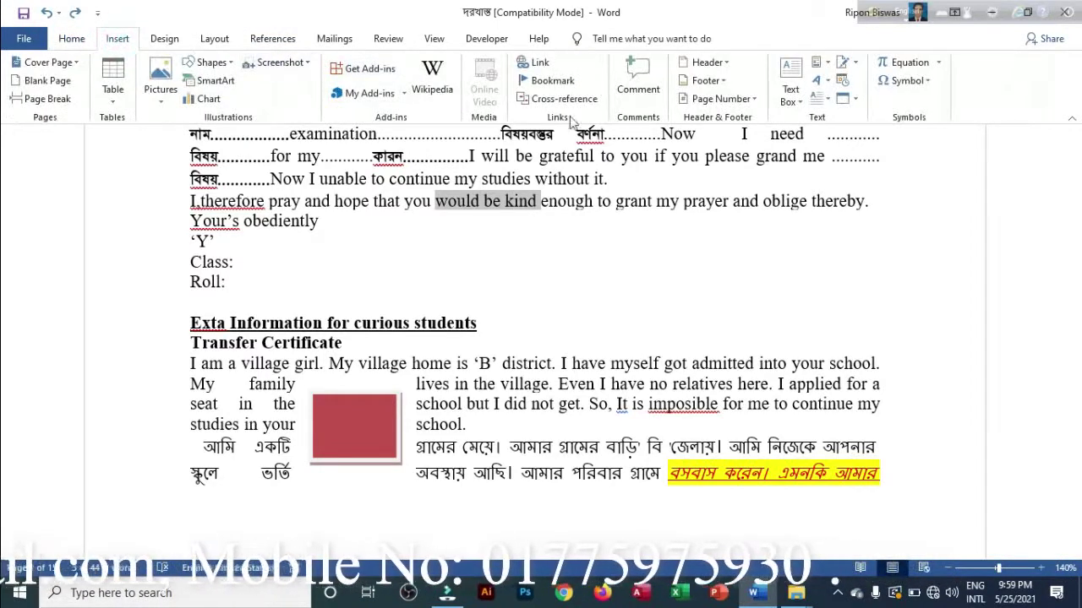
{"action": "left_click", "coordinate": [636, 84]}
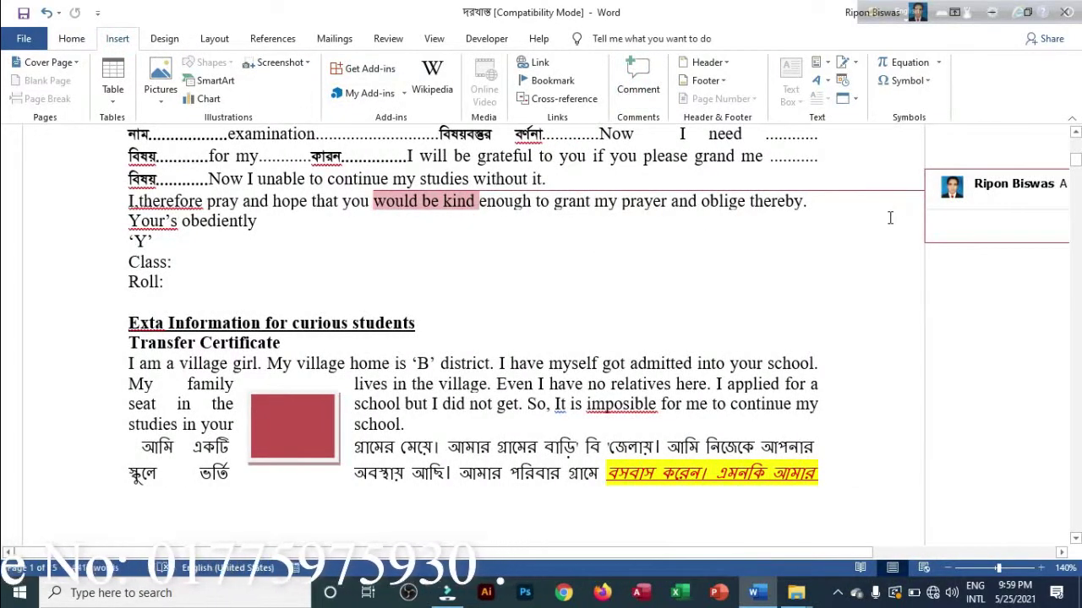
{"action": "type", "text": "Please sub"}
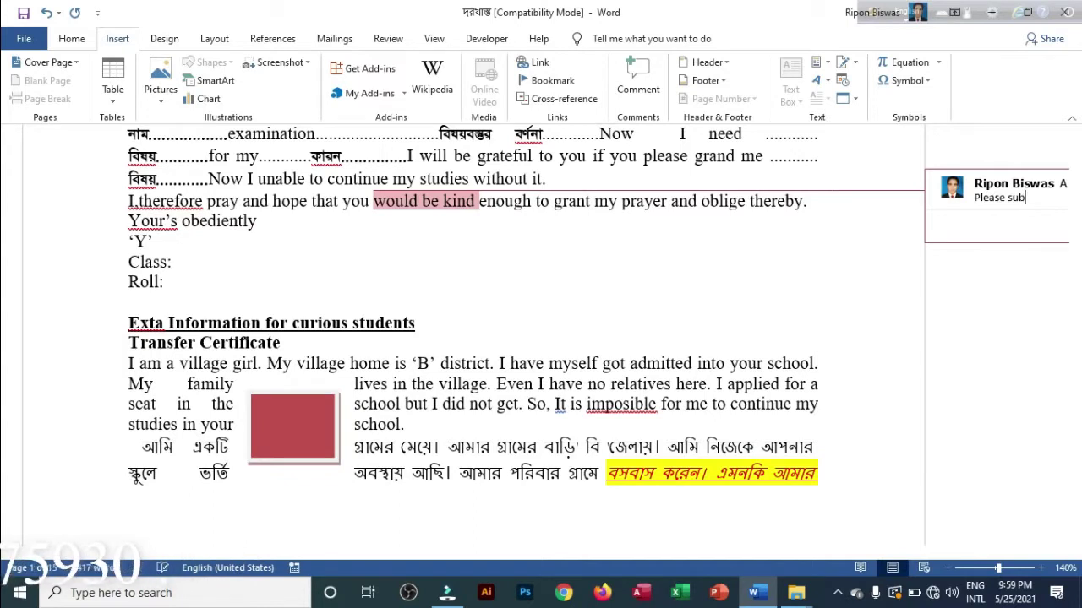
{"action": "type", "text": "scribe"}
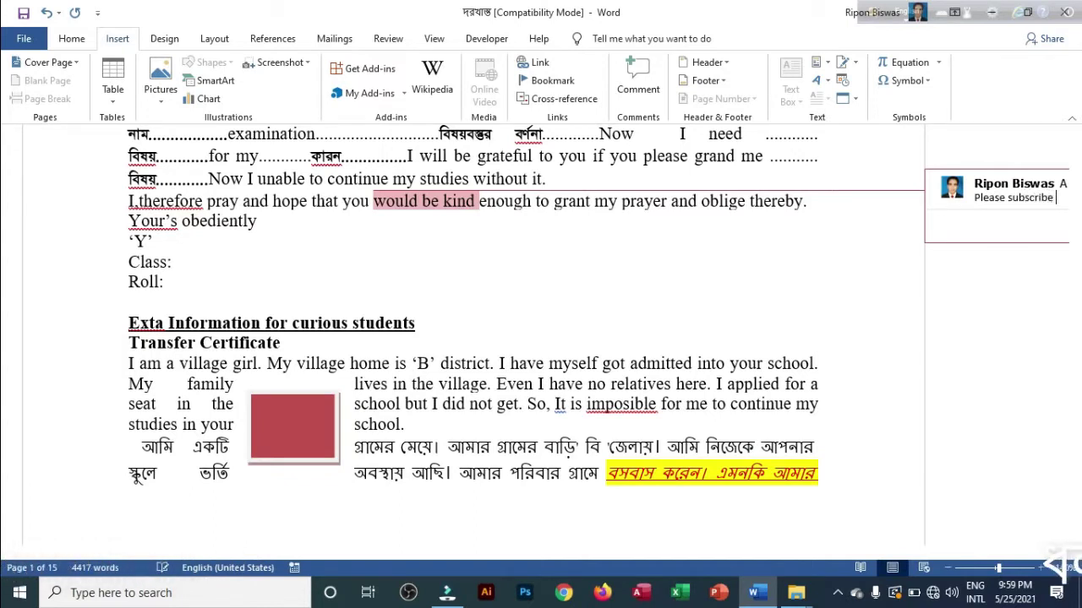
{"action": "type", "text": " my c"}
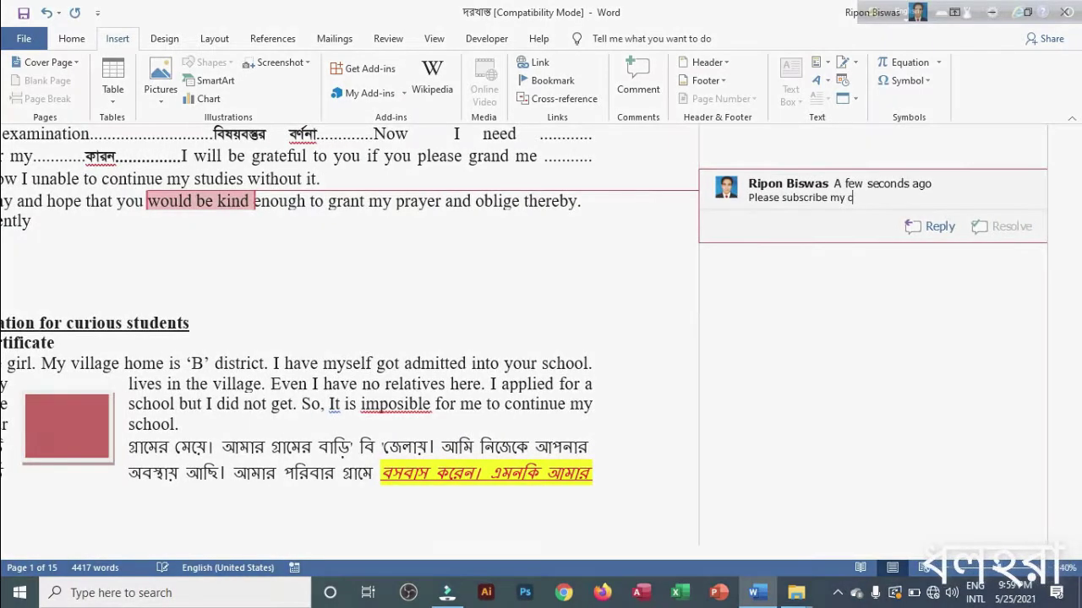
{"action": "type", "text": "hann"}
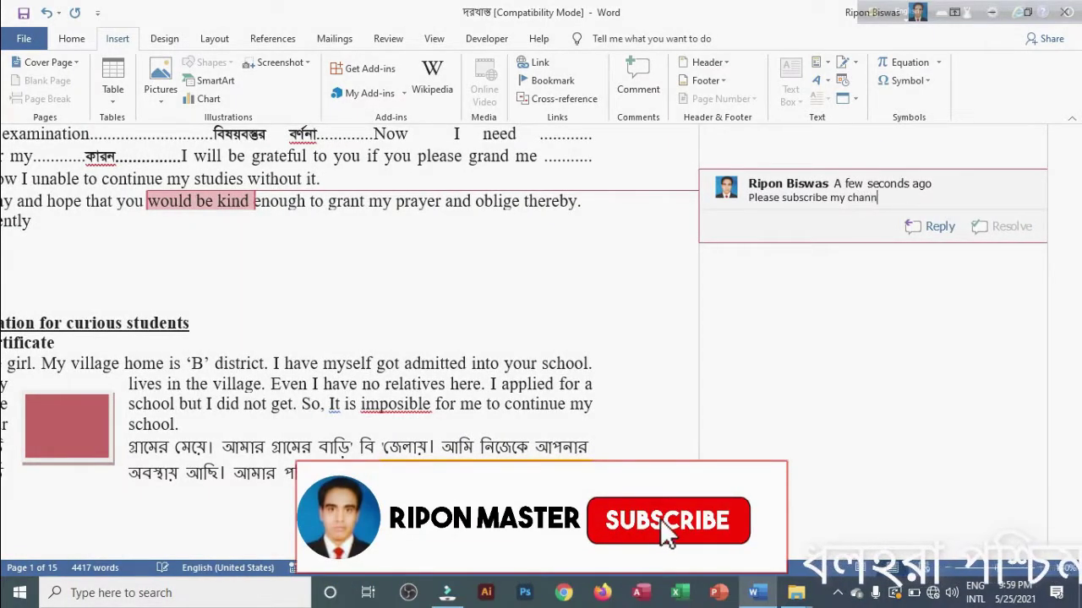
{"action": "type", "text": "el"}
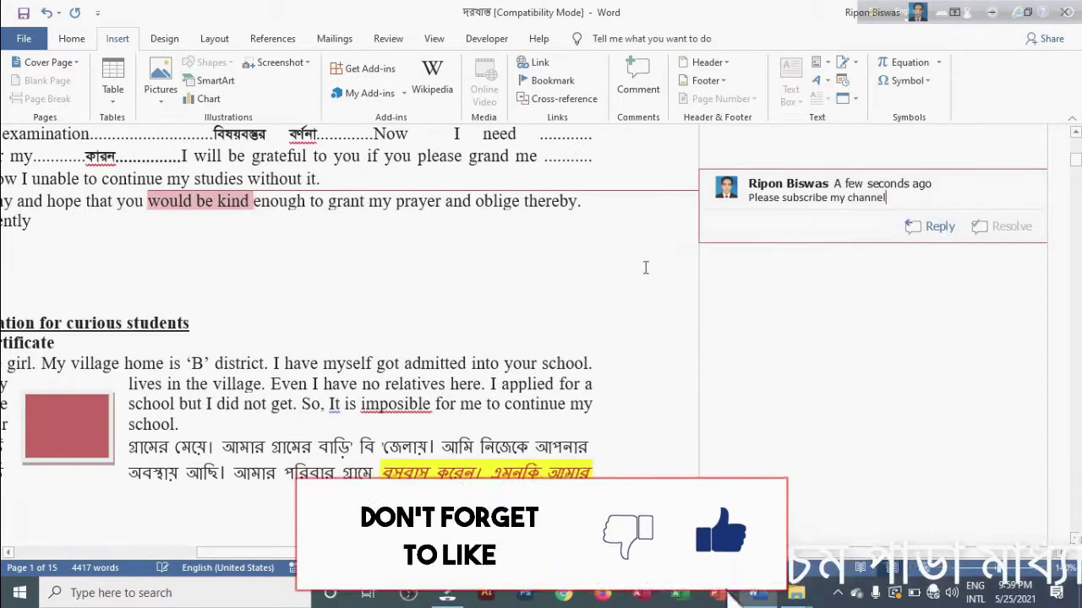
Start a reply to the "Please subscribe my channel" comment
{"action": "left_click", "coordinate": [206, 201]}
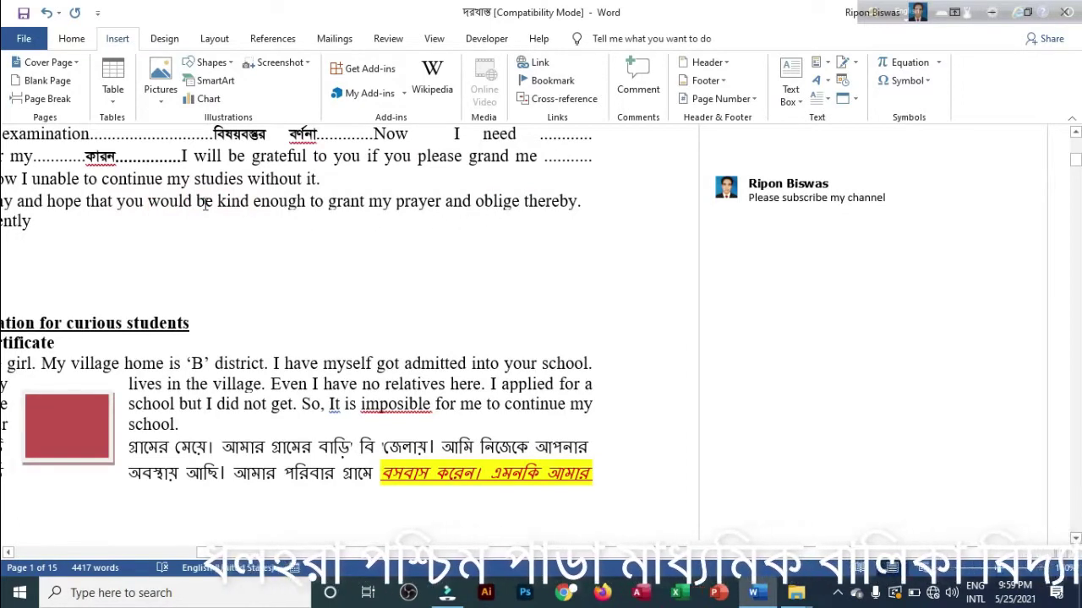
{"action": "left_click_drag", "start_coordinate": [198, 201], "coordinate": [309, 203]}
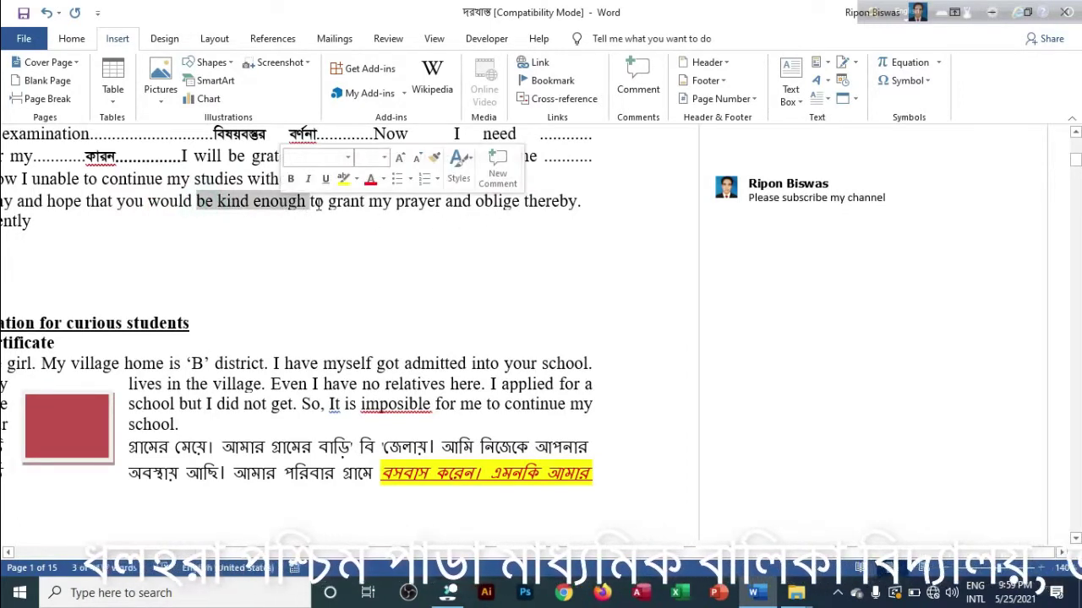
{"action": "left_click", "coordinate": [756, 212]}
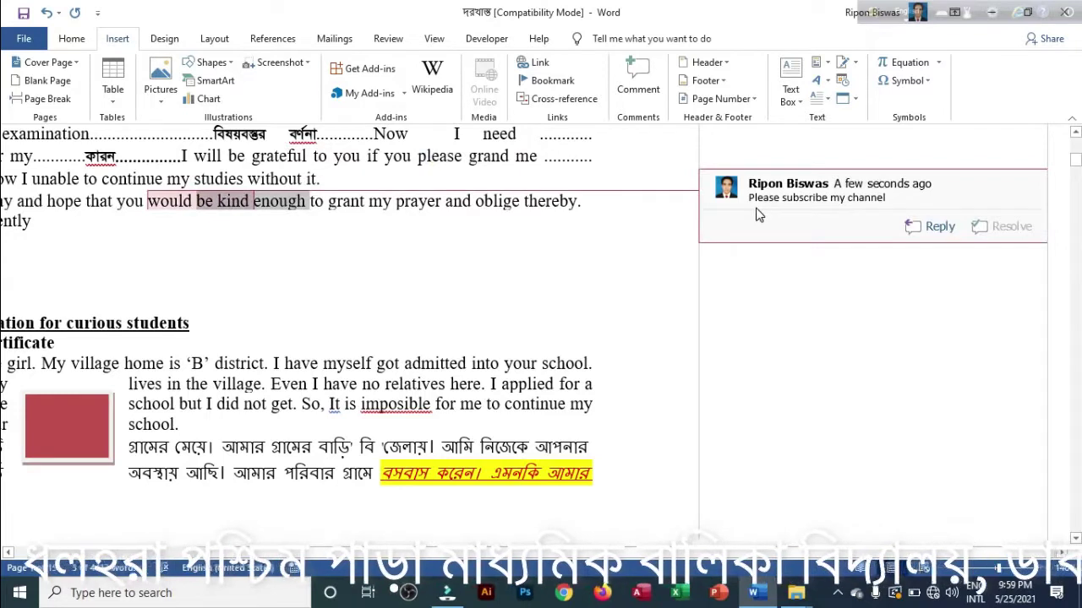
{"action": "left_click", "coordinate": [943, 236]}
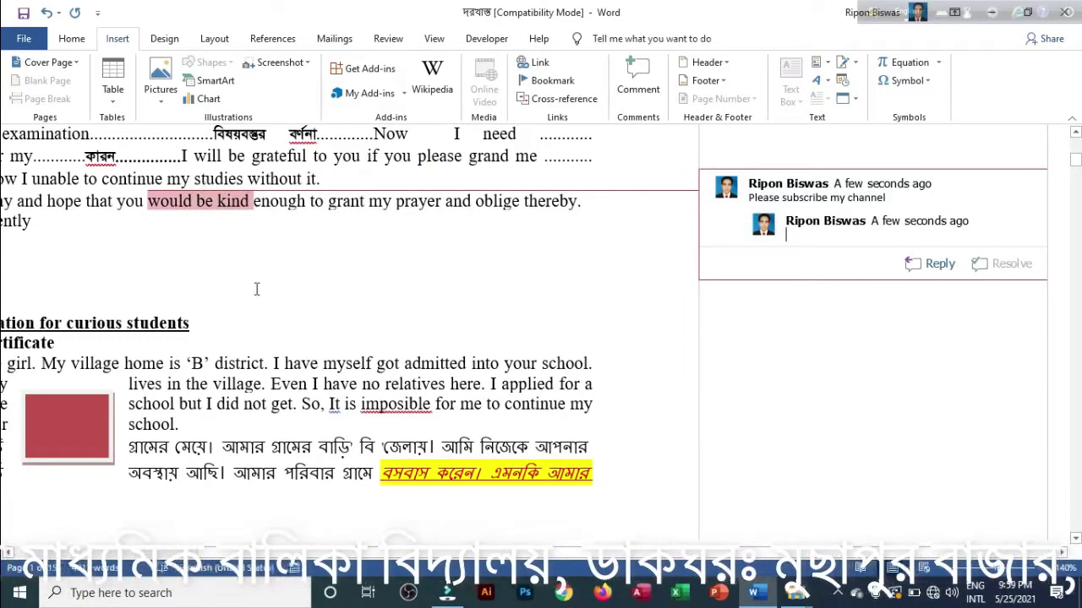
Turn on Tab characters among the always-shown formatting marks in the Display options and apply the change
{"action": "left_click", "coordinate": [24, 38]}
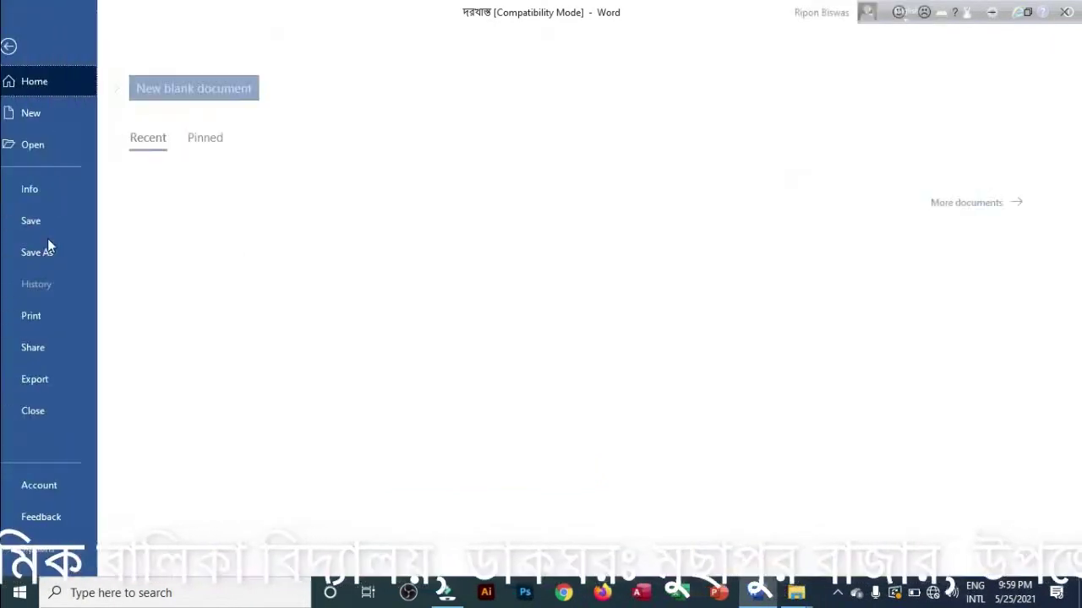
{"action": "left_click", "coordinate": [40, 557]}
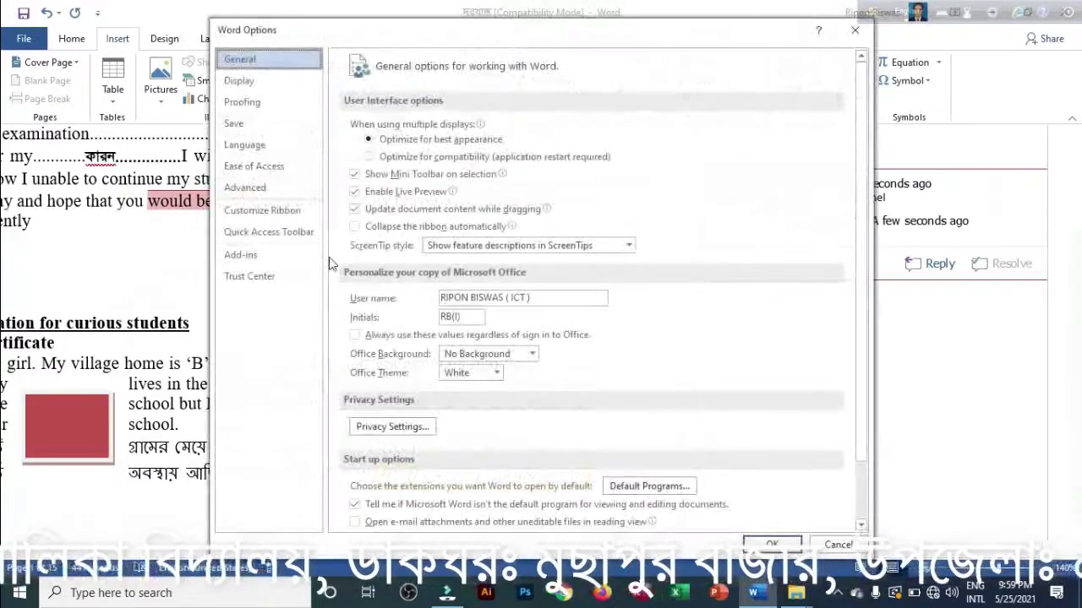
{"action": "left_click", "coordinate": [245, 81]}
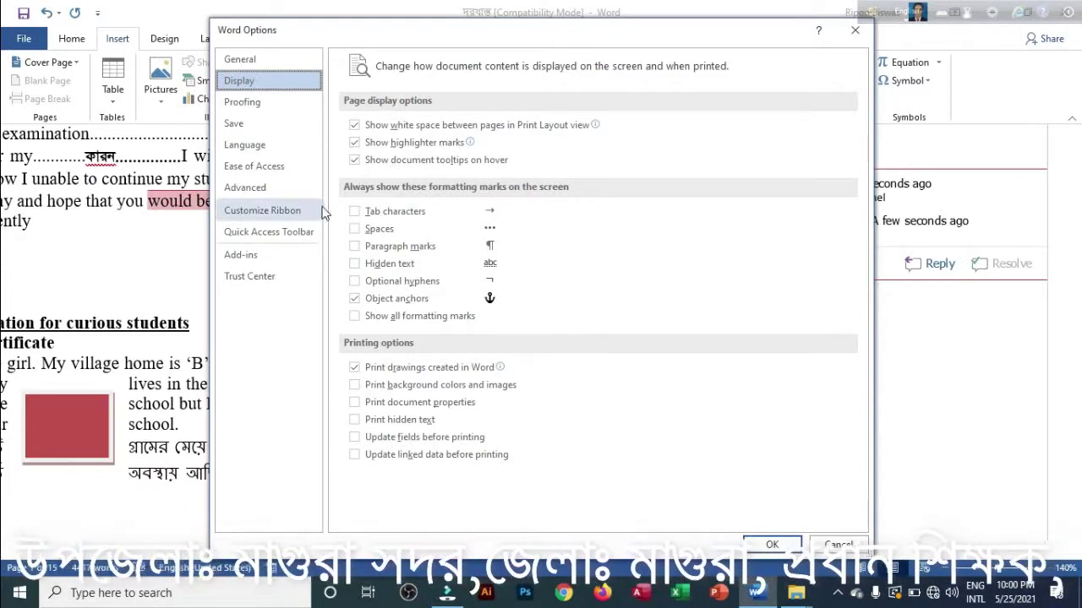
{"action": "left_click", "coordinate": [378, 211]}
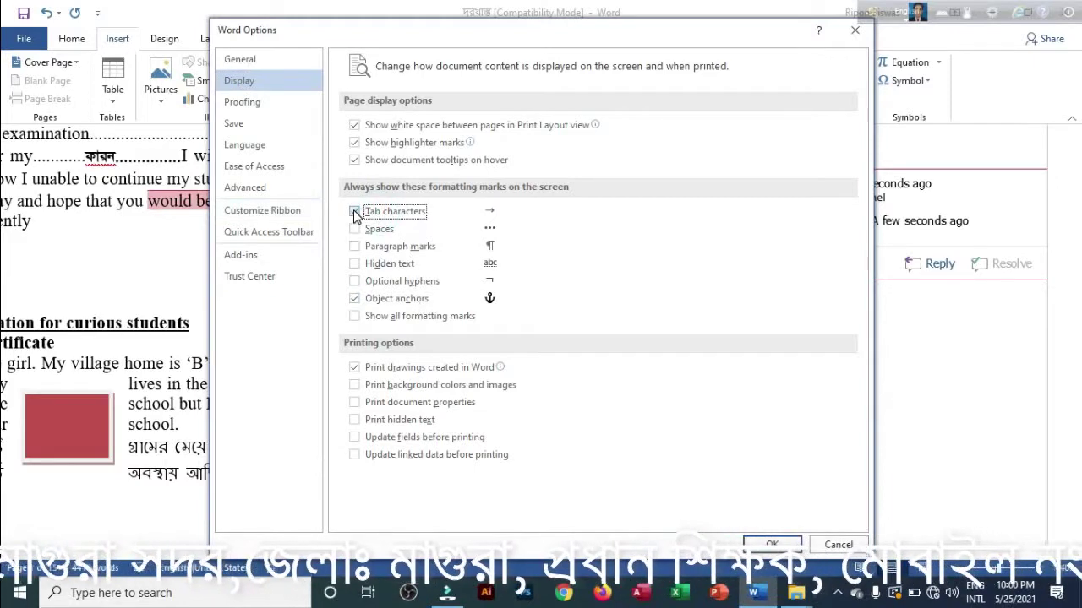
{"action": "left_click", "coordinate": [778, 545]}
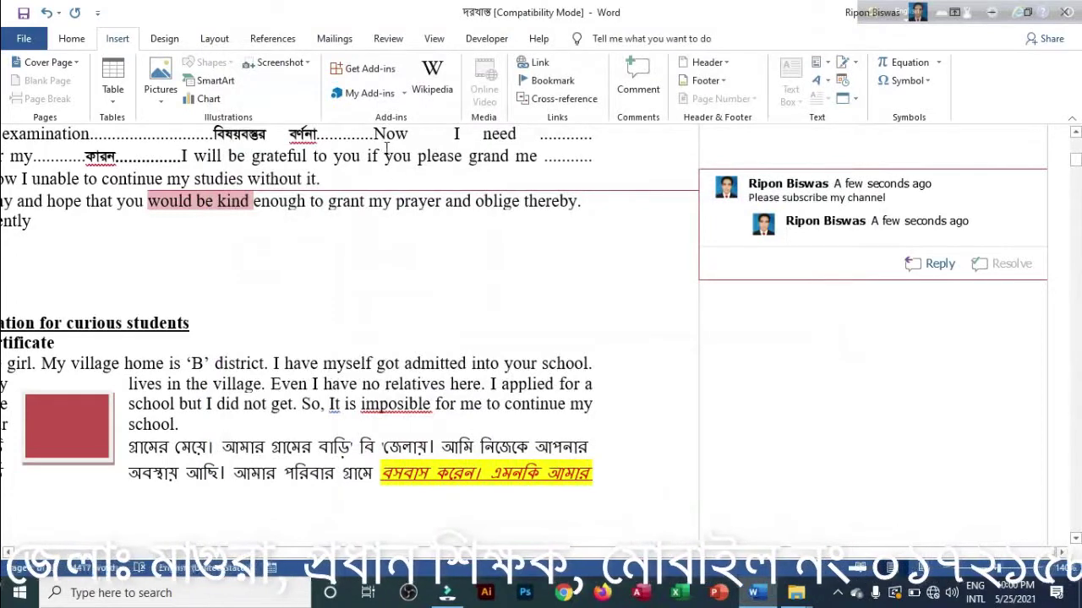
Turn off Tab characters, turn on Show all formatting marks in the Display options, and apply the changes
{"action": "left_click", "coordinate": [23, 38]}
{"action": "left_click", "coordinate": [59, 546]}
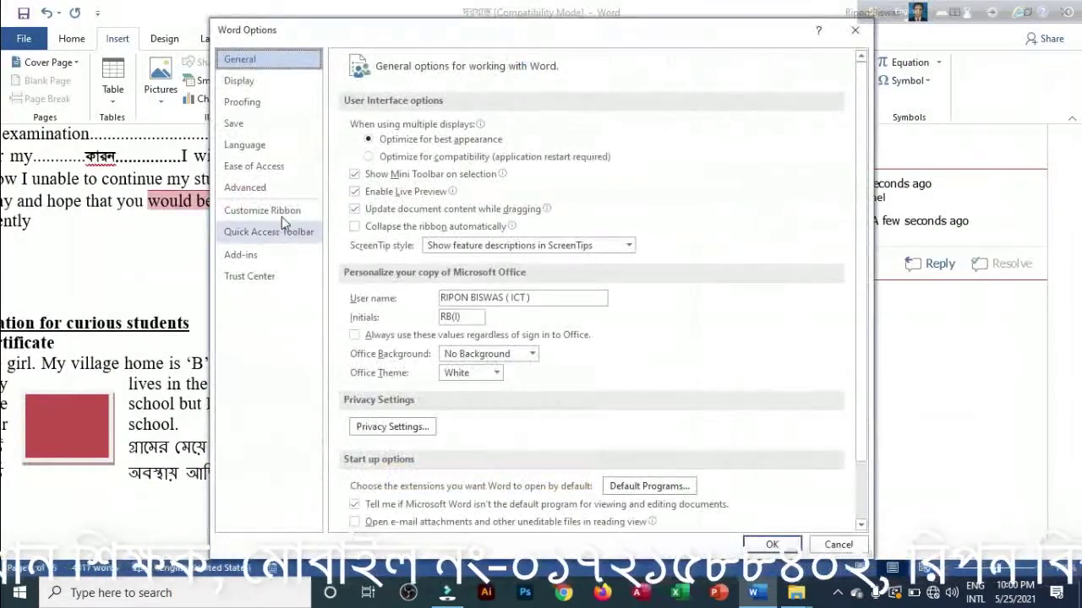
{"action": "left_click", "coordinate": [245, 79]}
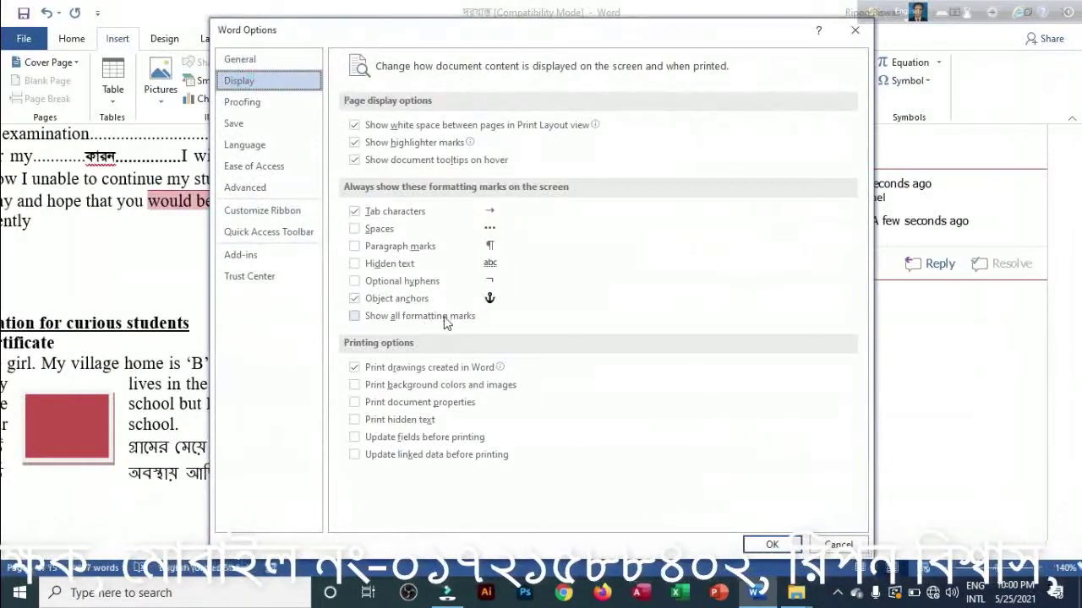
{"action": "left_click", "coordinate": [354, 212]}
{"action": "left_click", "coordinate": [355, 316]}
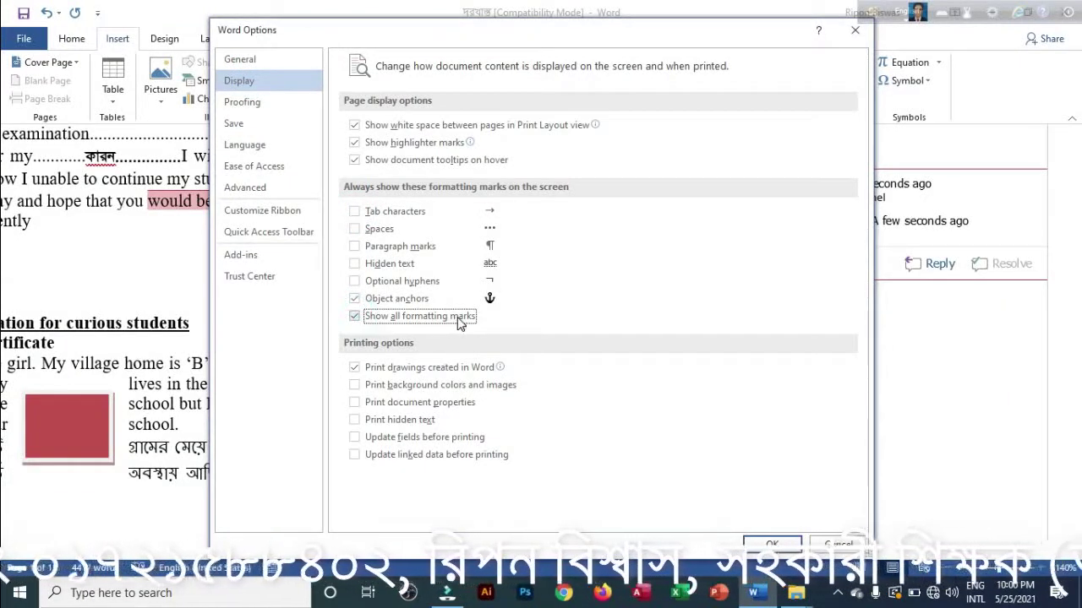
{"action": "left_click", "coordinate": [772, 543]}
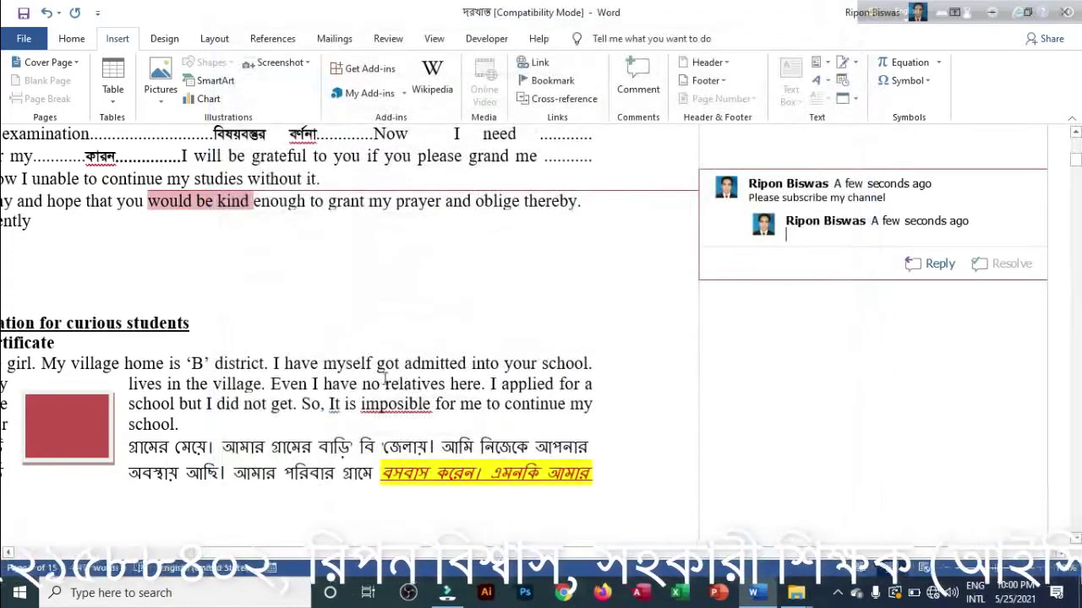
Examine the space and paragraph marks throughout the application text, the comment and the highlighted list
{"action": "scroll", "coordinate": [327, 312], "scroll_direction": "up", "scroll_amount": 4}
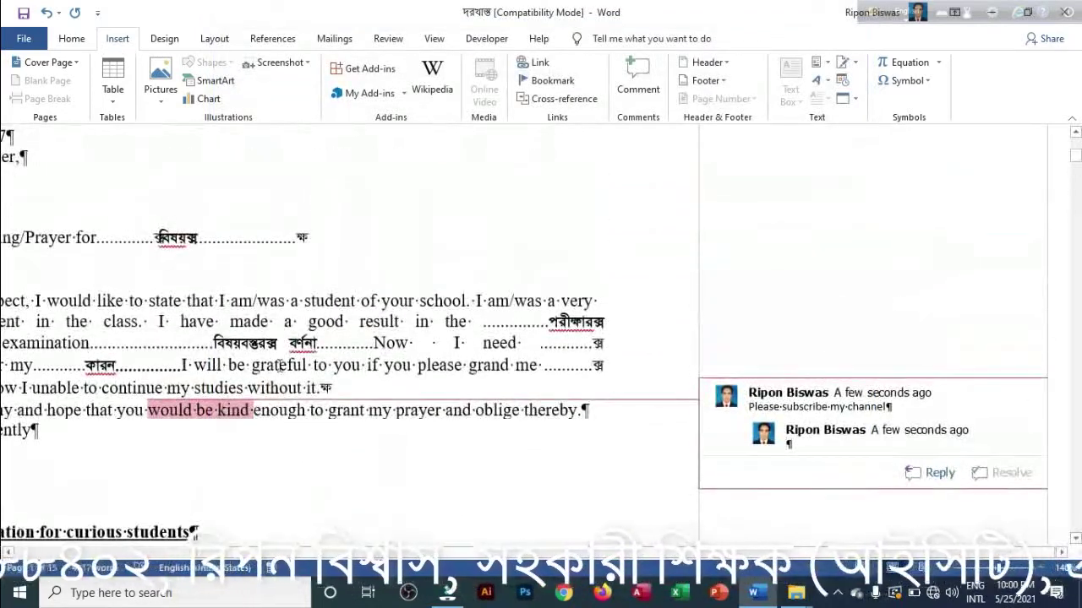
{"action": "left_click", "coordinate": [448, 343]}
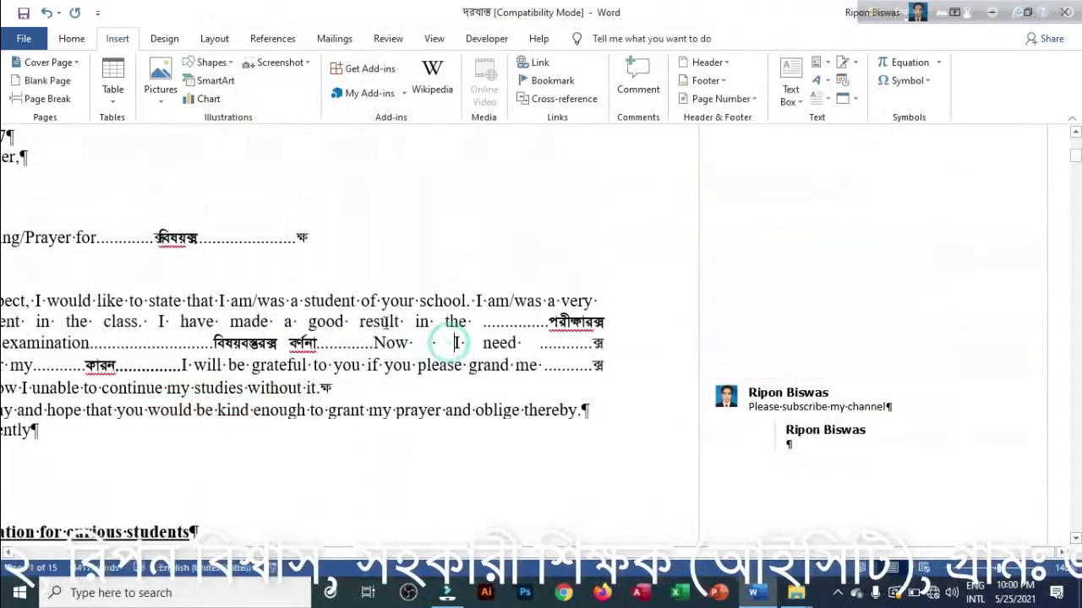
{"action": "scroll", "coordinate": [301, 324], "scroll_direction": "up", "scroll_amount": 4}
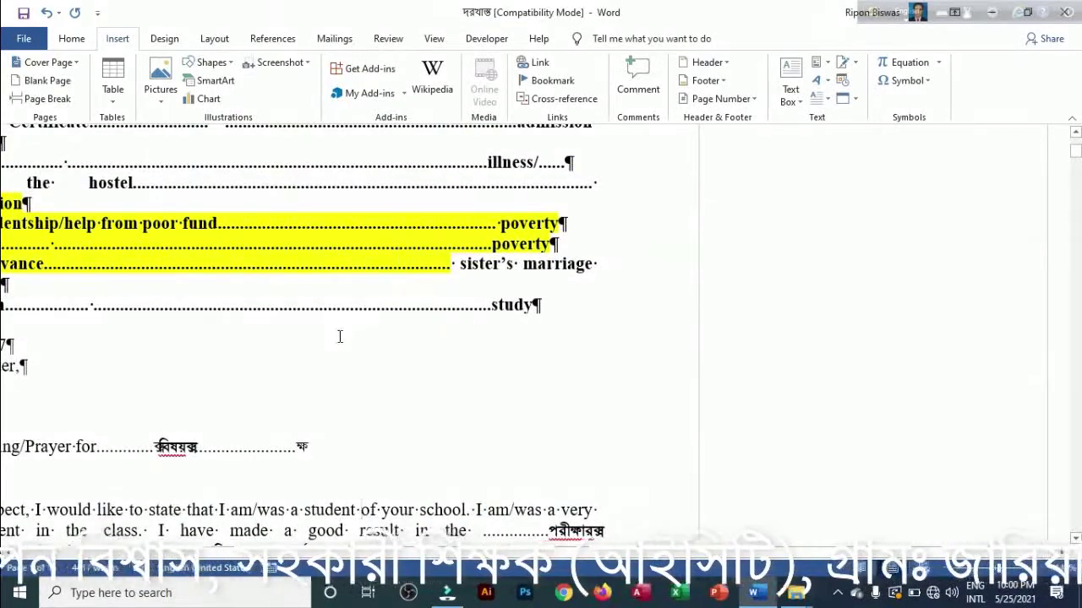
{"action": "scroll", "coordinate": [340, 337], "scroll_direction": "down", "scroll_amount": 6}
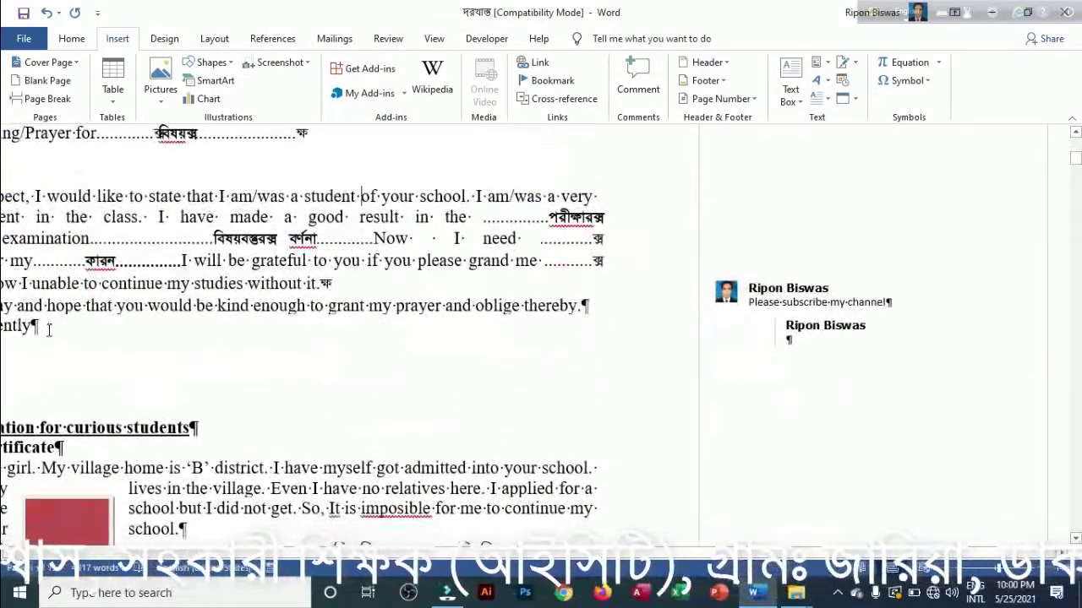
{"action": "left_click", "coordinate": [589, 308]}
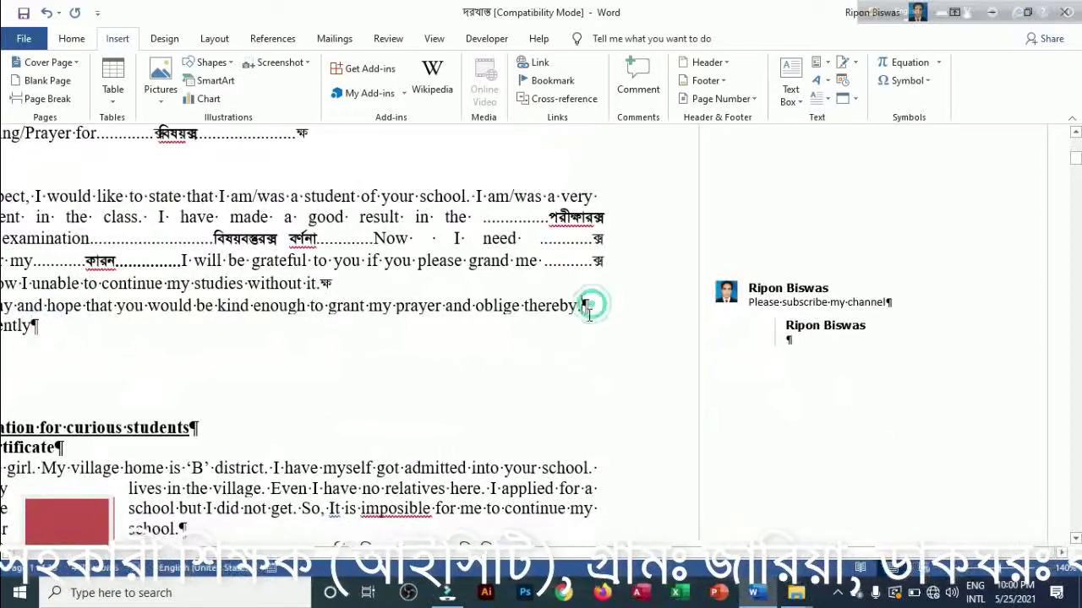
{"action": "scroll", "coordinate": [296, 352], "scroll_direction": "down", "scroll_amount": 6}
{"action": "scroll", "coordinate": [308, 353], "scroll_direction": "up", "scroll_amount": 5}
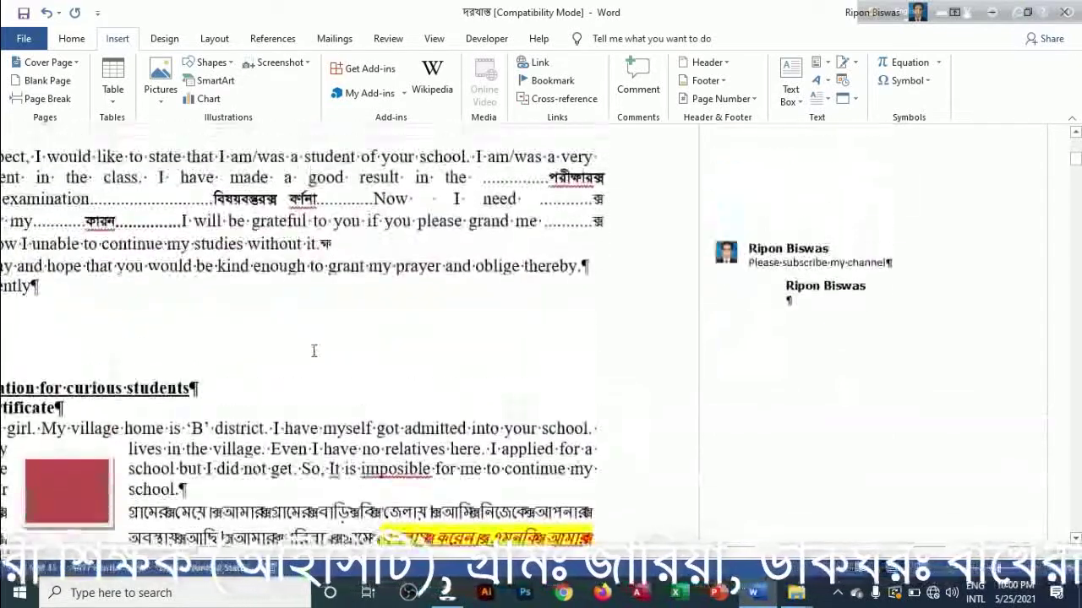
{"action": "scroll", "coordinate": [314, 351], "scroll_direction": "down", "scroll_amount": 6}
{"action": "scroll", "coordinate": [316, 346], "scroll_direction": "up", "scroll_amount": 3}
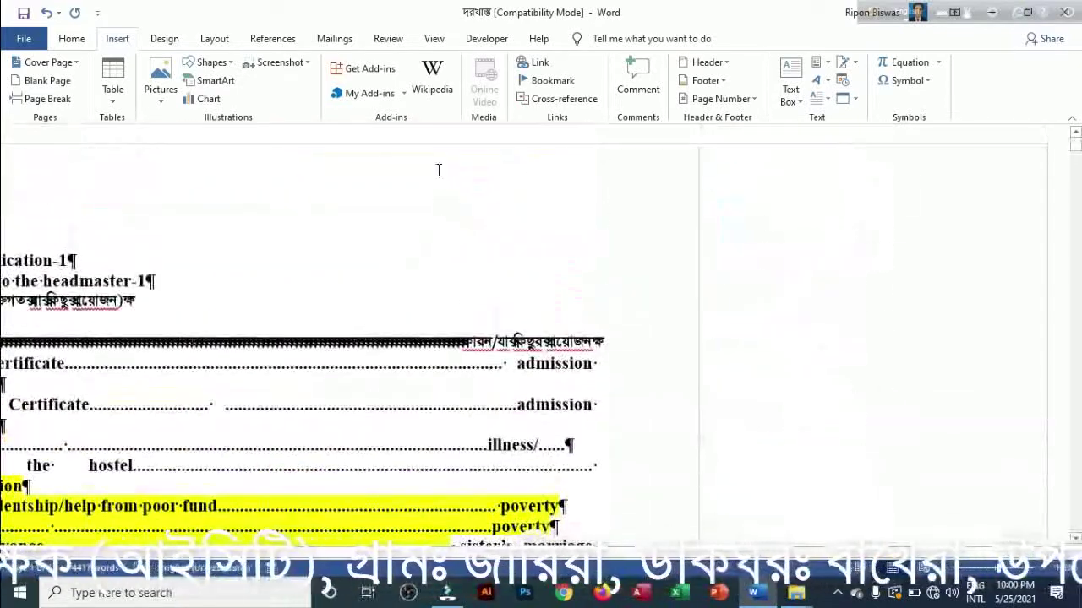
Hide the formatting marks in the document and check the application text without them
{"action": "left_click", "coordinate": [85, 40]}
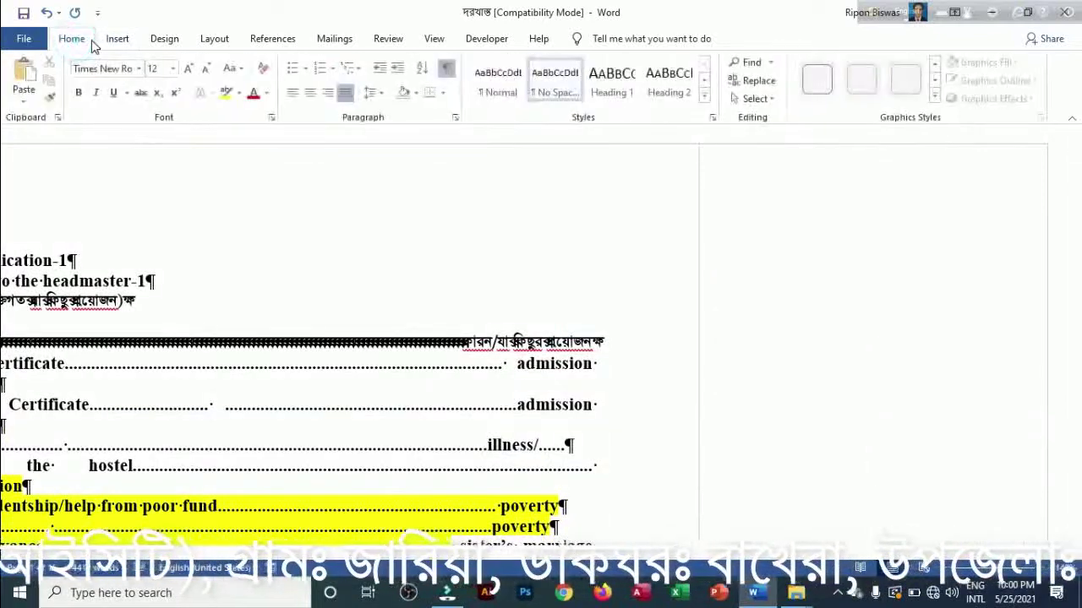
{"action": "left_click", "coordinate": [445, 67]}
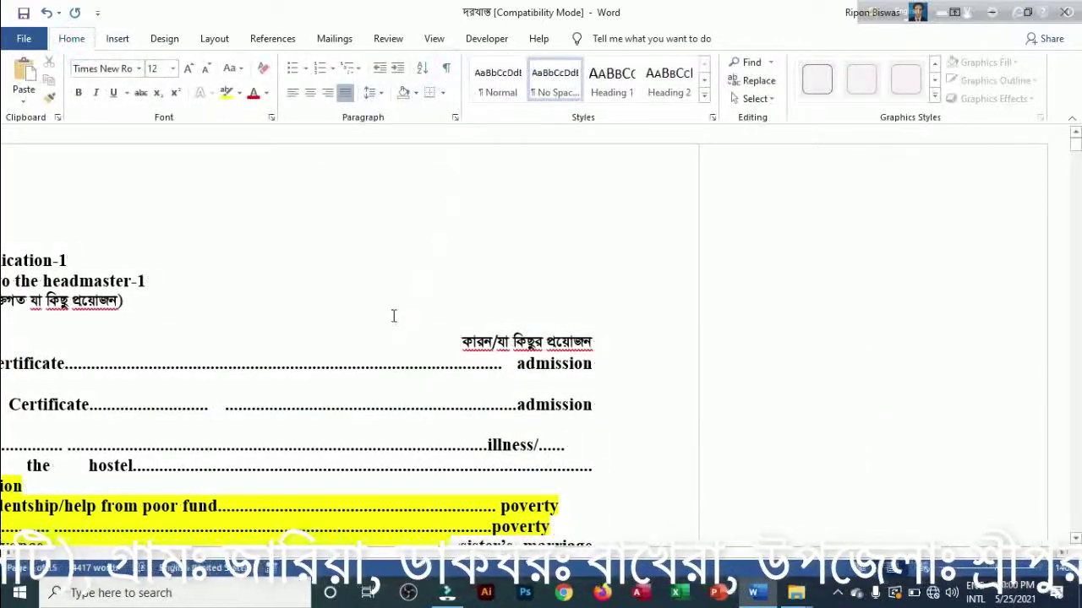
{"action": "scroll", "coordinate": [393, 316], "scroll_direction": "down", "scroll_amount": 5}
{"action": "scroll", "coordinate": [374, 333], "scroll_direction": "down", "scroll_amount": 6}
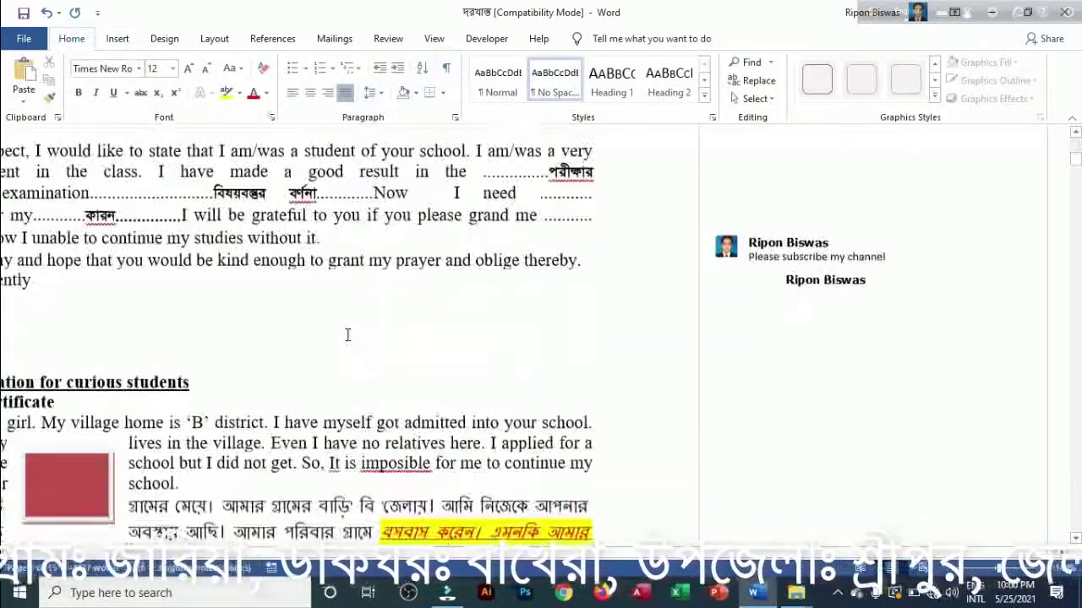
{"action": "scroll", "coordinate": [347, 336], "scroll_direction": "down", "scroll_amount": 1}
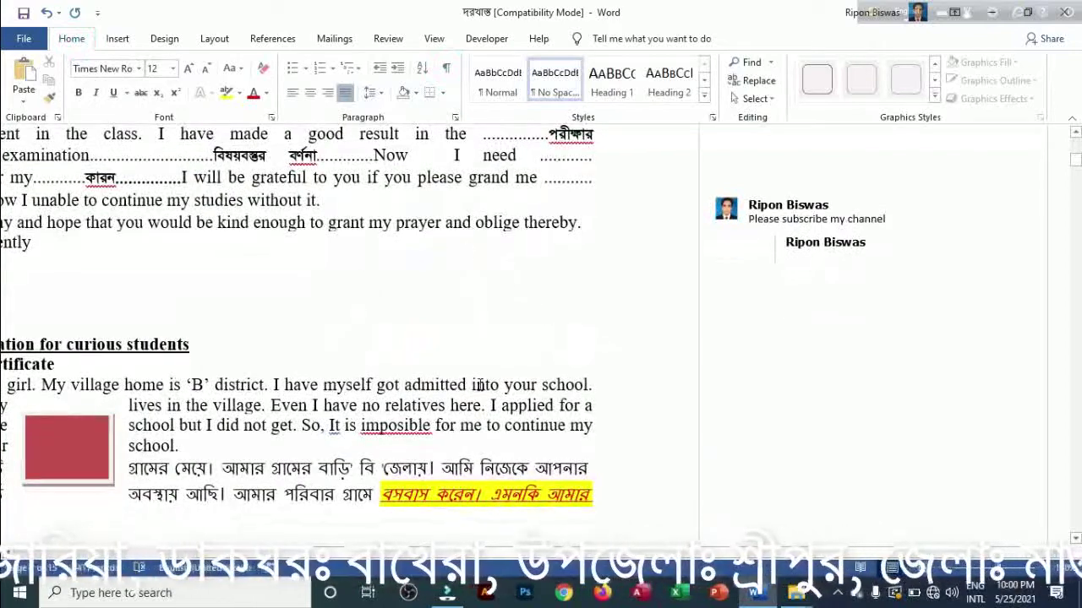
Review the Printing options in the Display options, including Print drawings created in Word, and close the options dialog
{"action": "left_click", "coordinate": [23, 38]}
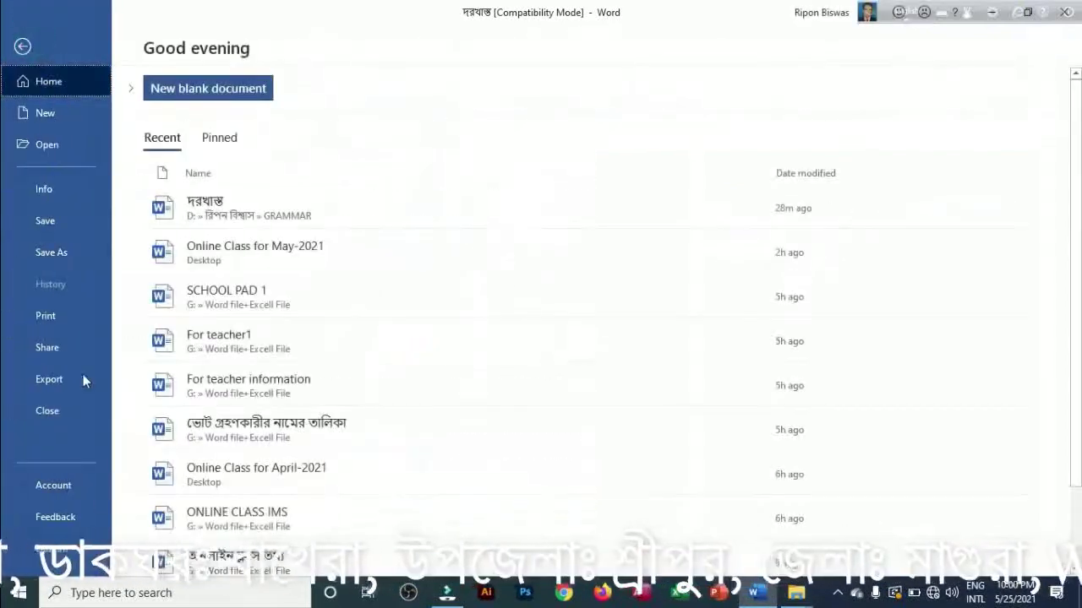
{"action": "left_click", "coordinate": [44, 549]}
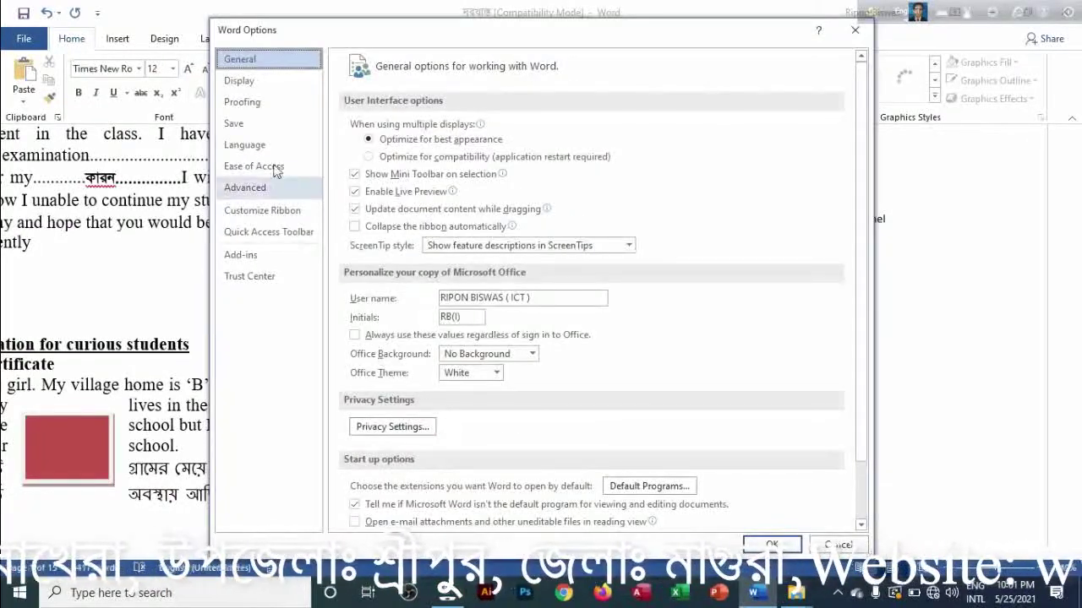
{"action": "left_click", "coordinate": [239, 80]}
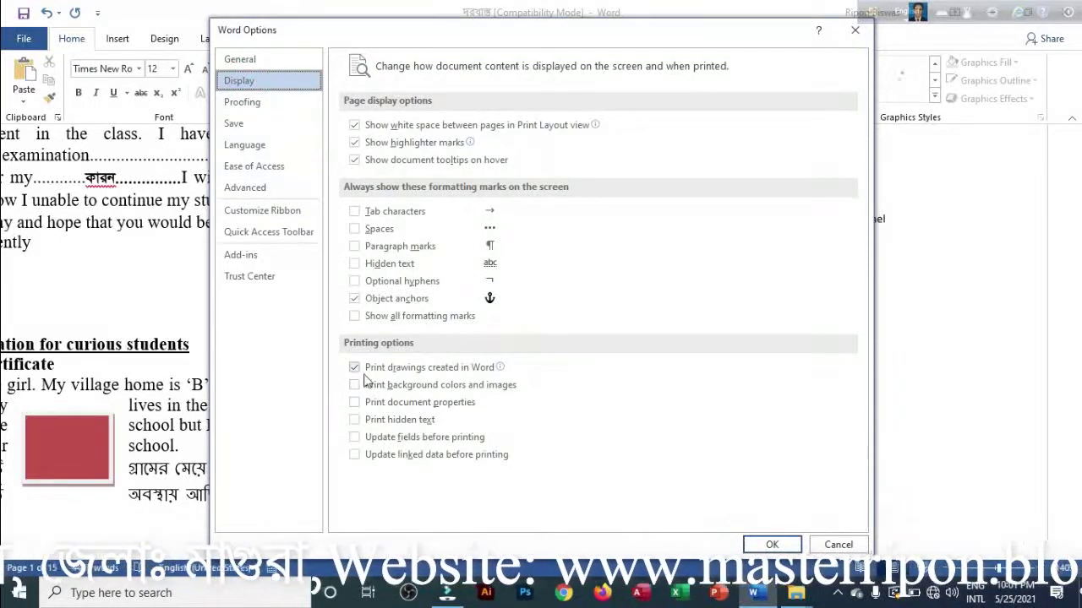
{"action": "mouse_move", "coordinate": [371, 377]}
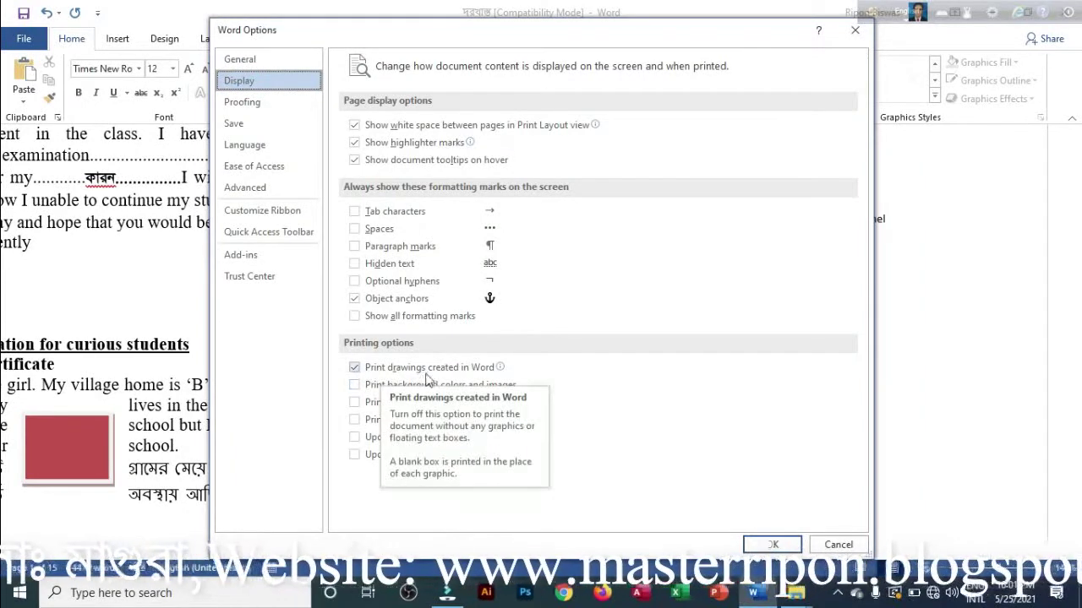
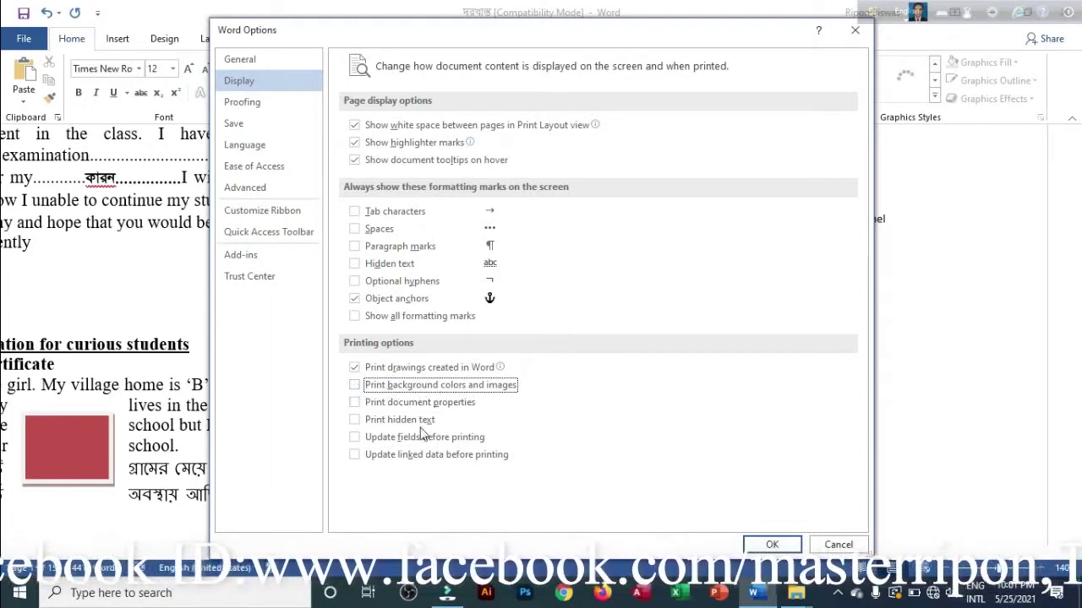
{"action": "left_click", "coordinate": [772, 546]}
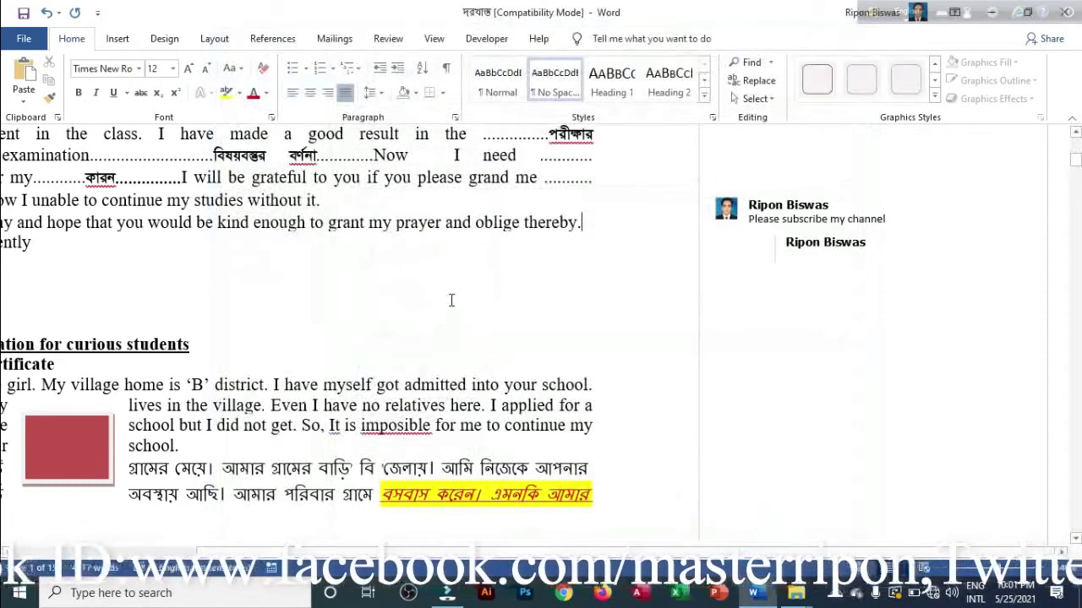
Check the print preview of the application document with its highlights and comments, and return to the document
{"action": "mouse_move", "coordinate": [1044, 196]}
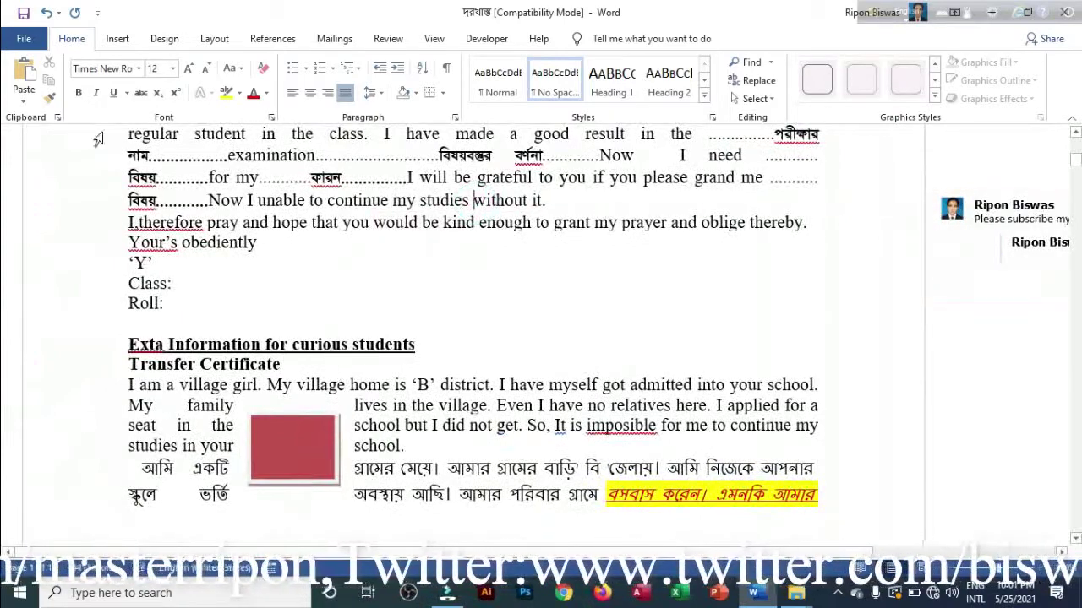
{"action": "left_click", "coordinate": [24, 38]}
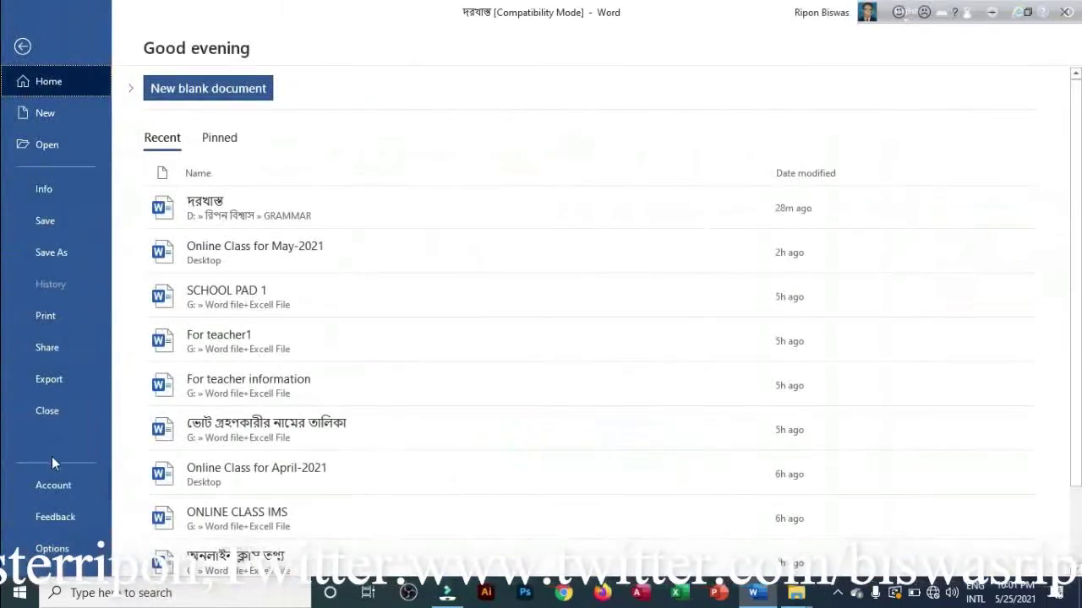
{"action": "left_click", "coordinate": [65, 322]}
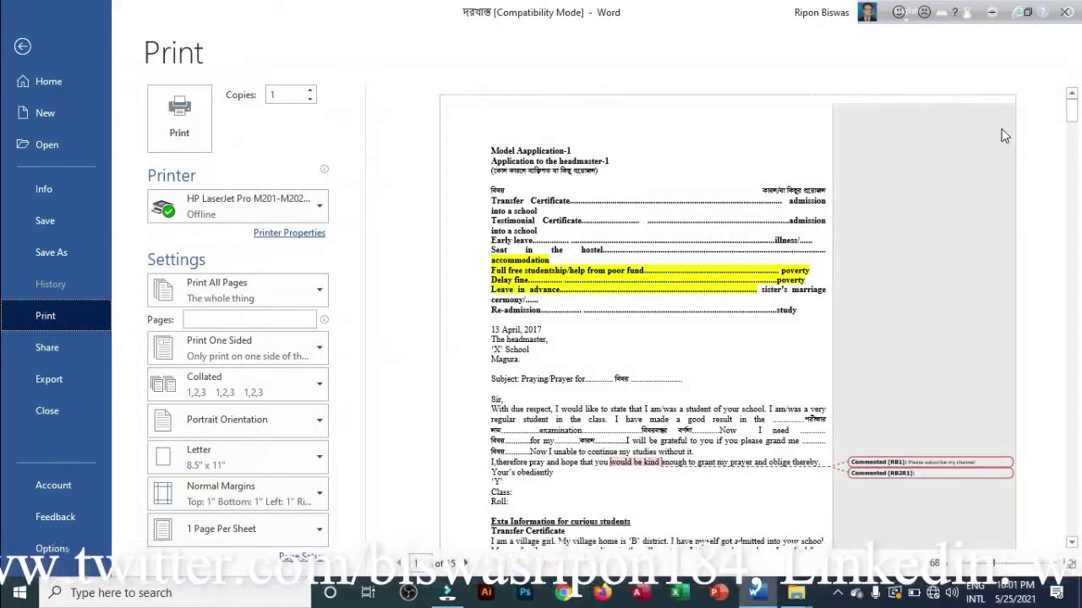
{"action": "left_click", "coordinate": [22, 49]}
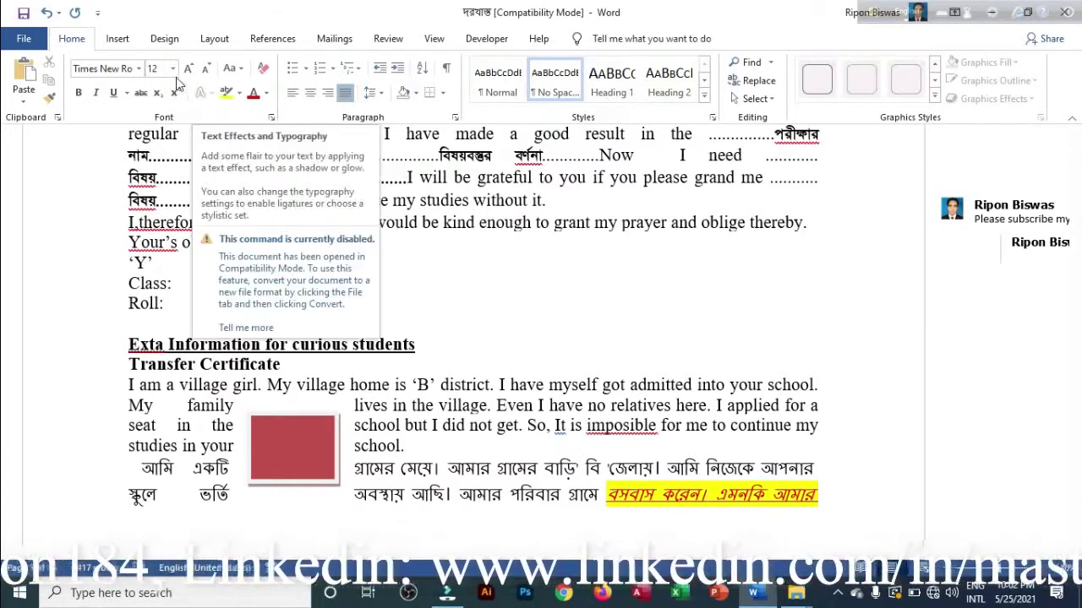
Insert the built-in Grid cover page and check it together with the application text that follows
{"action": "left_click", "coordinate": [118, 40]}
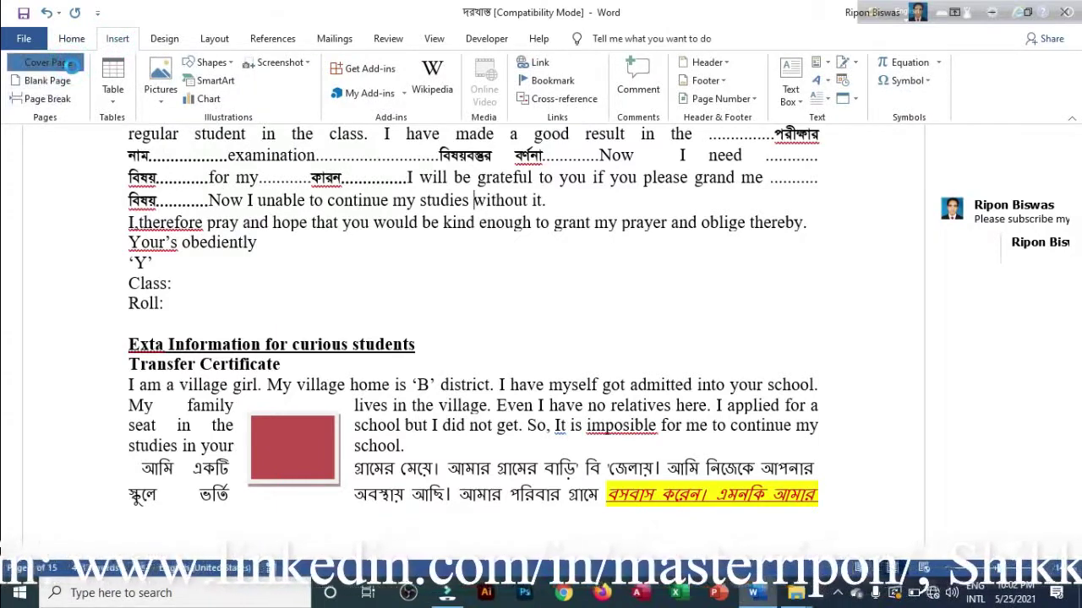
{"action": "left_click", "coordinate": [47, 62]}
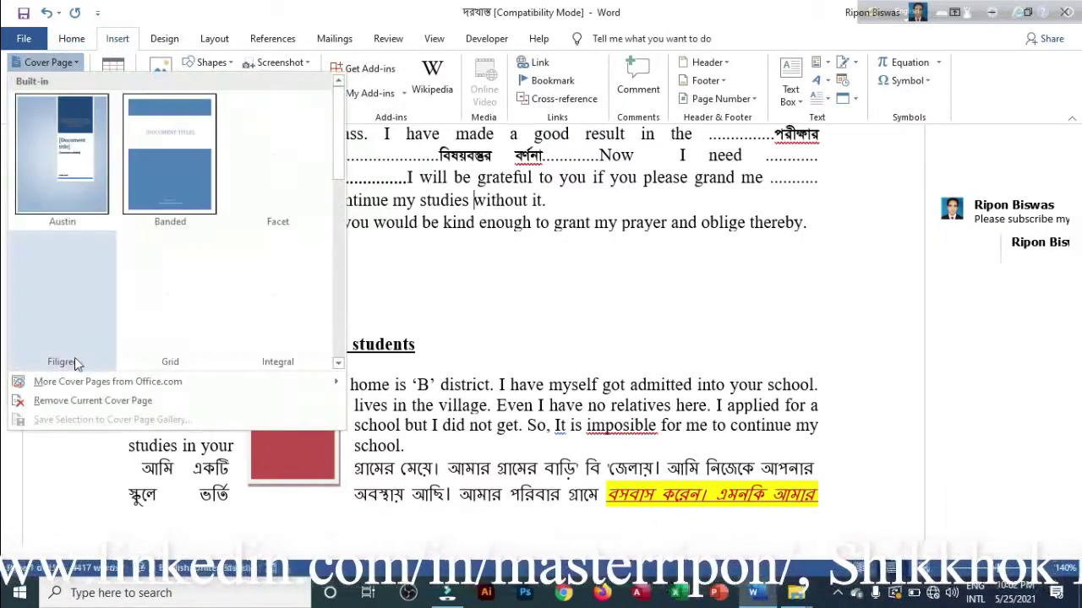
{"action": "left_click", "coordinate": [156, 291]}
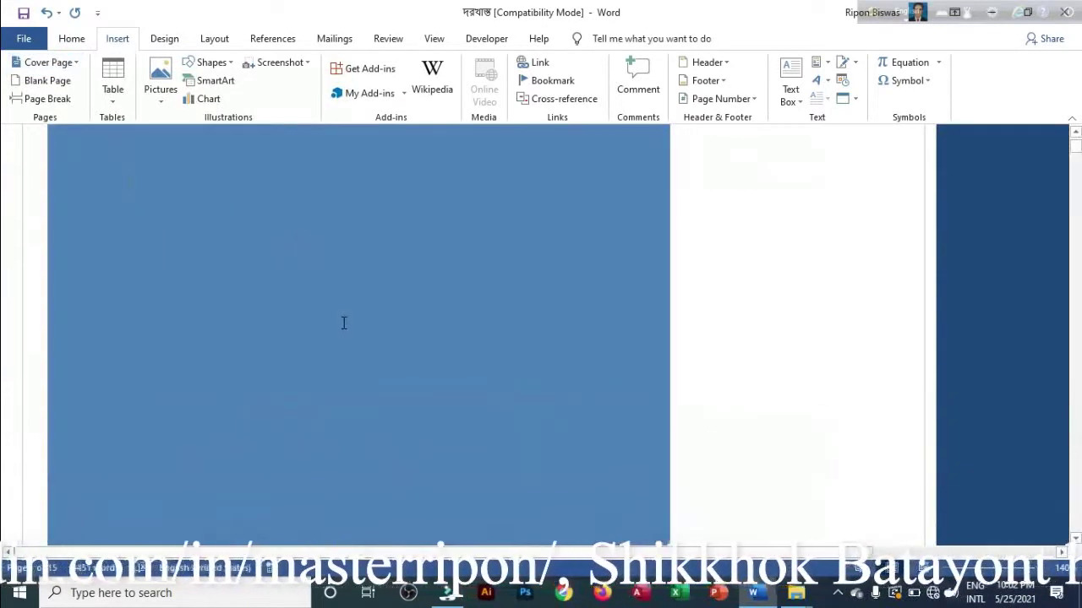
{"action": "scroll", "coordinate": [344, 323], "scroll_direction": "up", "scroll_amount": 1}
{"action": "scroll", "coordinate": [344, 320], "scroll_direction": "down", "scroll_amount": 10}
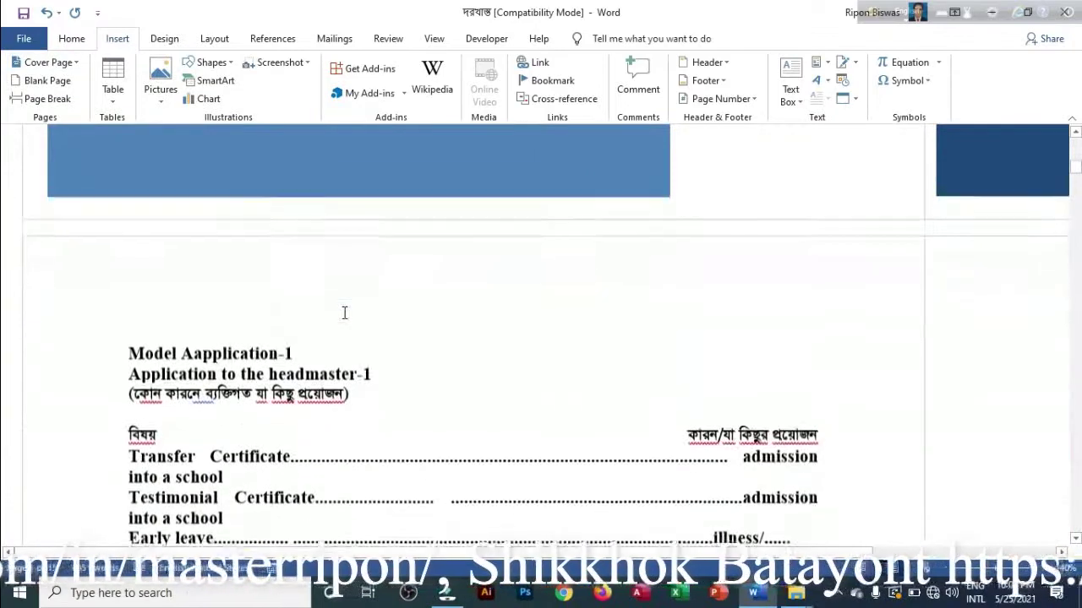
{"action": "scroll", "coordinate": [343, 313], "scroll_direction": "down", "scroll_amount": 5}
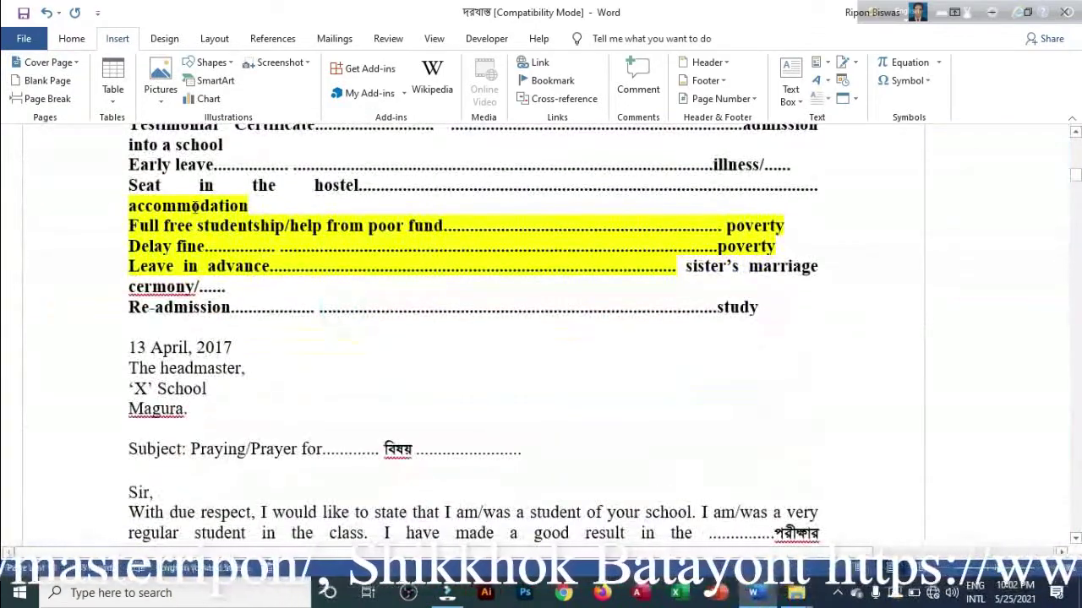
{"action": "left_click", "coordinate": [51, 63]}
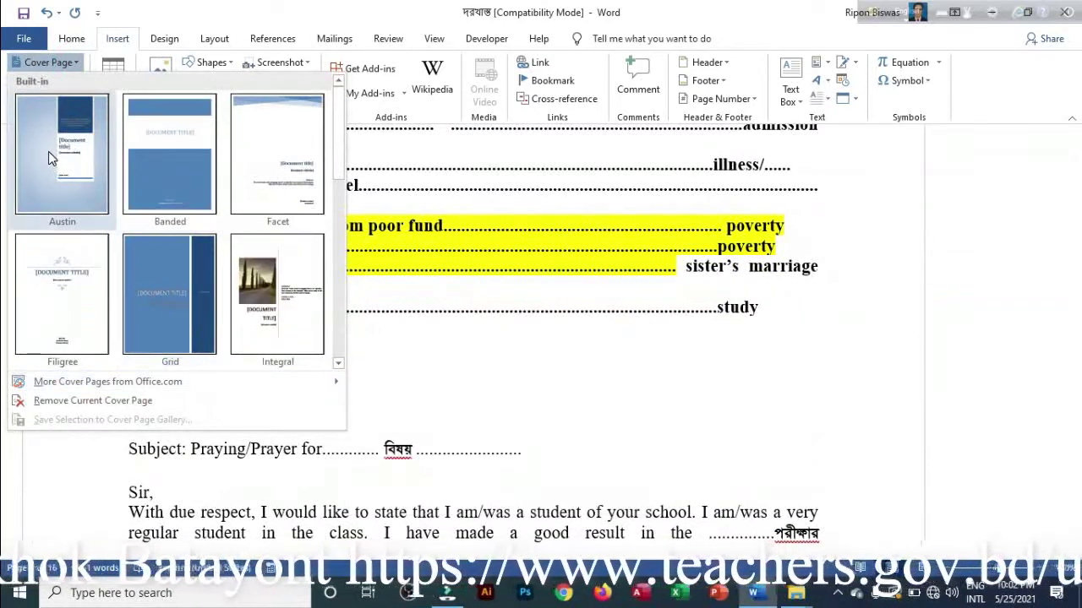
{"action": "left_click", "coordinate": [75, 66]}
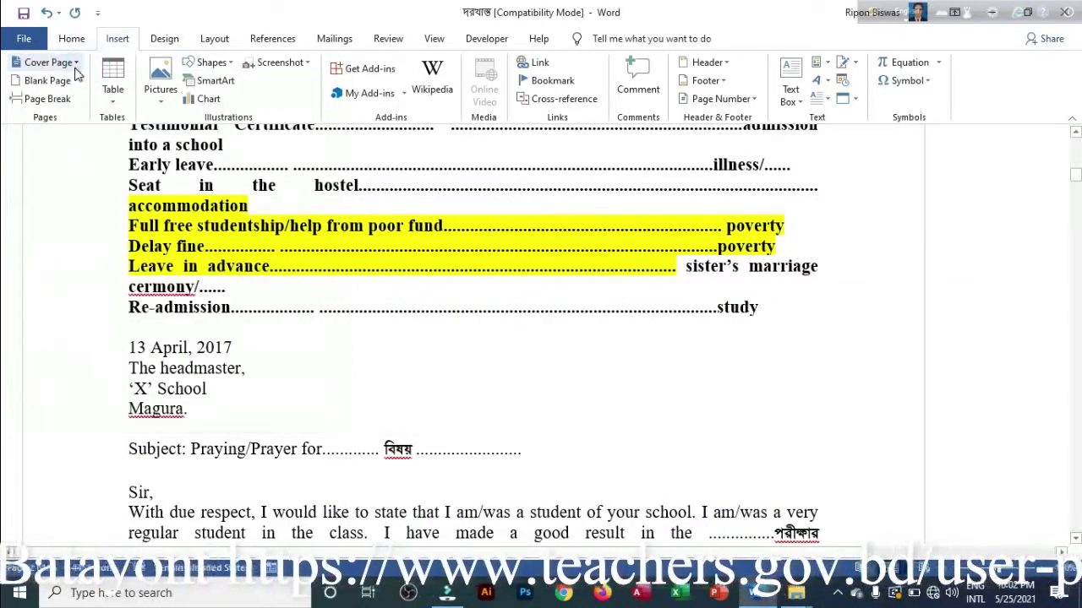
{"action": "left_click", "coordinate": [74, 66]}
{"action": "left_click", "coordinate": [75, 69]}
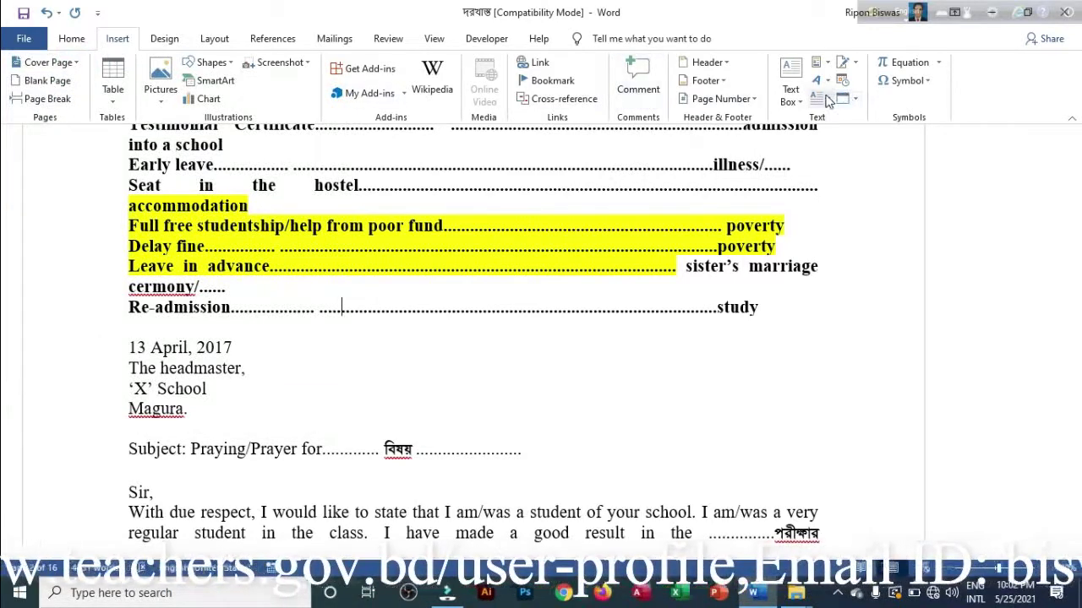
Replace the cover page with the Insight 2 design from Office.com and check the whole page
{"action": "left_click", "coordinate": [51, 62]}
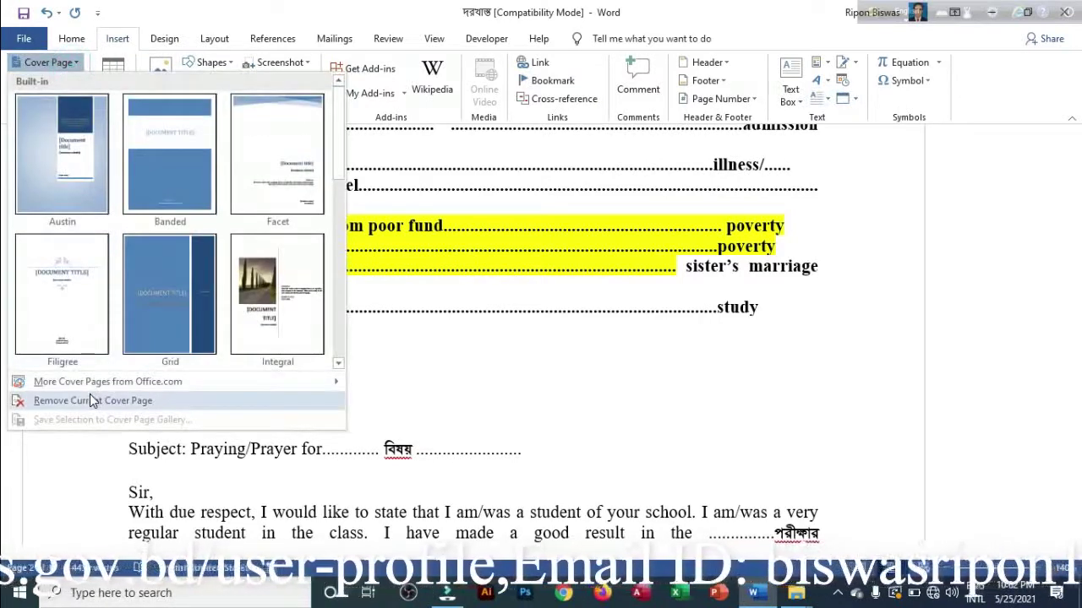
{"action": "mouse_move", "coordinate": [87, 388]}
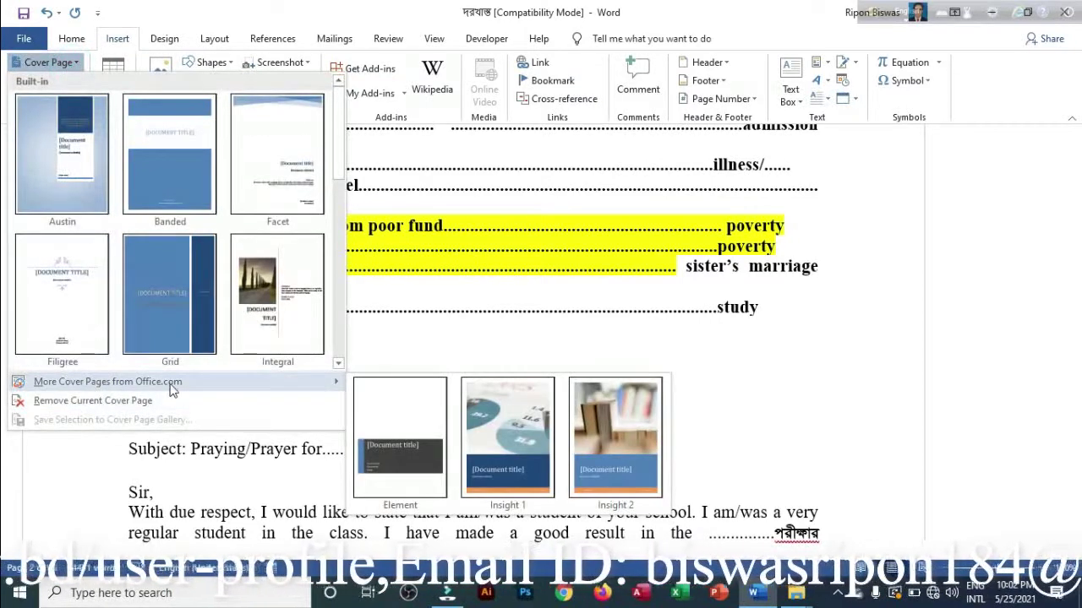
{"action": "left_click", "coordinate": [575, 460]}
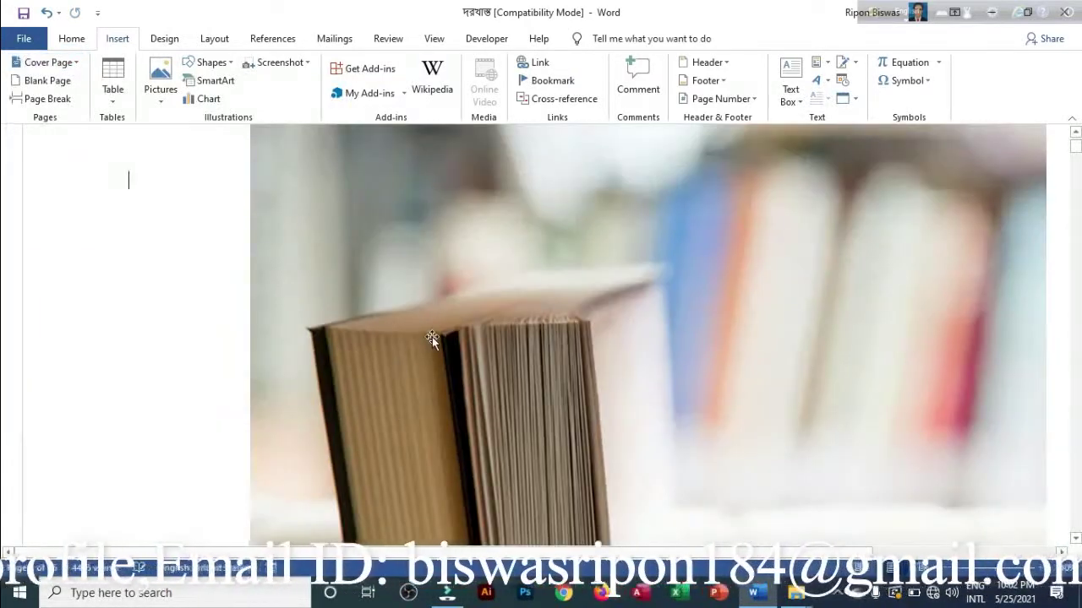
{"action": "scroll", "coordinate": [432, 337], "scroll_direction": "up", "scroll_amount": 1}
{"action": "scroll", "coordinate": [434, 337], "scroll_direction": "down", "scroll_amount": 15}
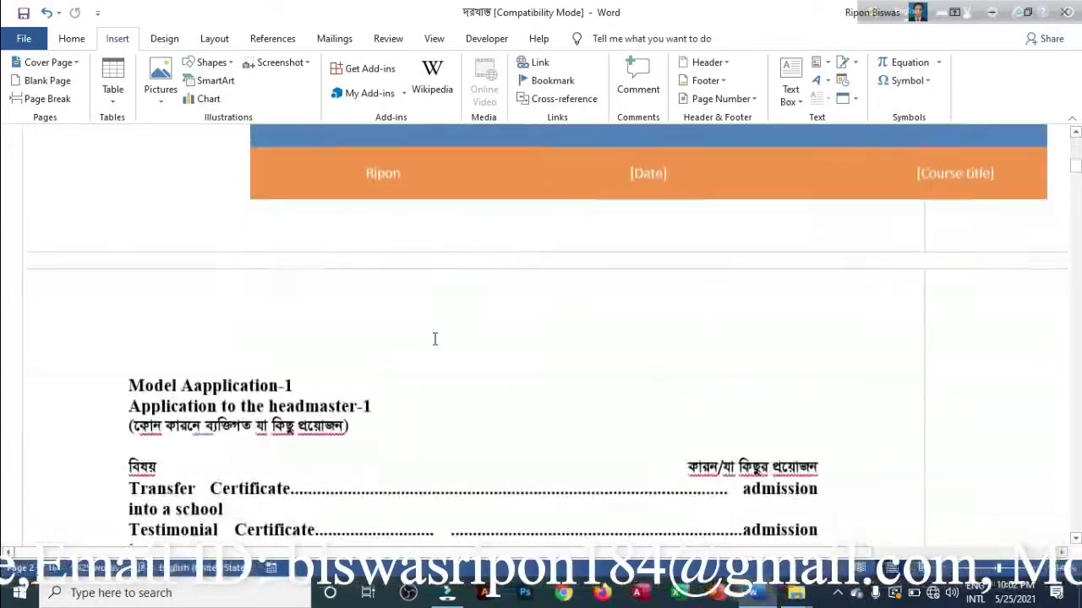
{"action": "scroll", "coordinate": [434, 339], "scroll_direction": "down", "scroll_amount": 2}
{"action": "scroll", "coordinate": [434, 338], "scroll_direction": "up", "scroll_amount": 10}
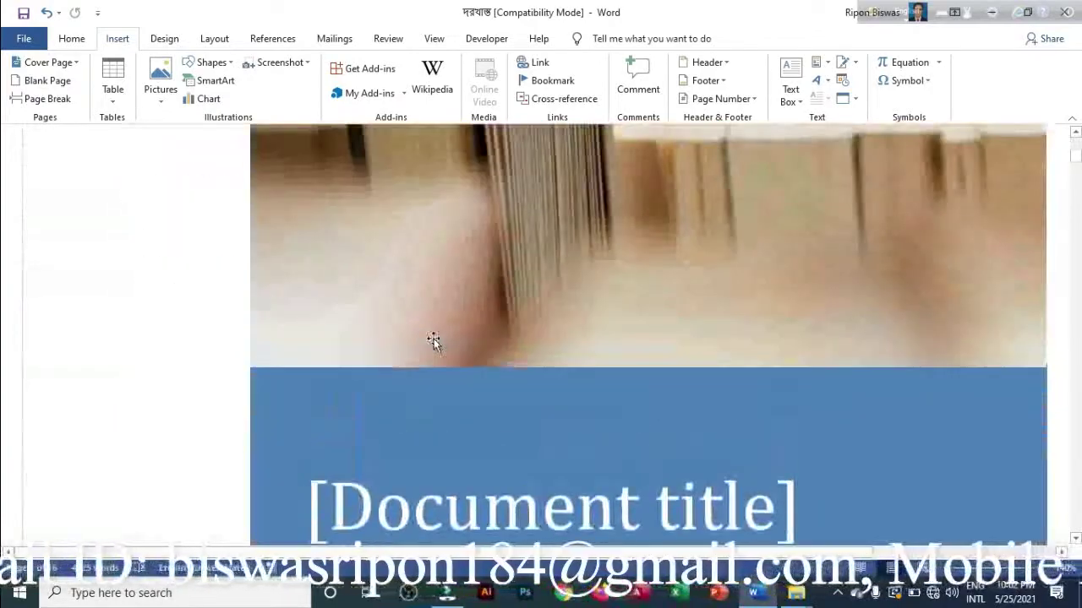
{"action": "scroll", "coordinate": [434, 339], "scroll_direction": "up", "scroll_amount": 6}
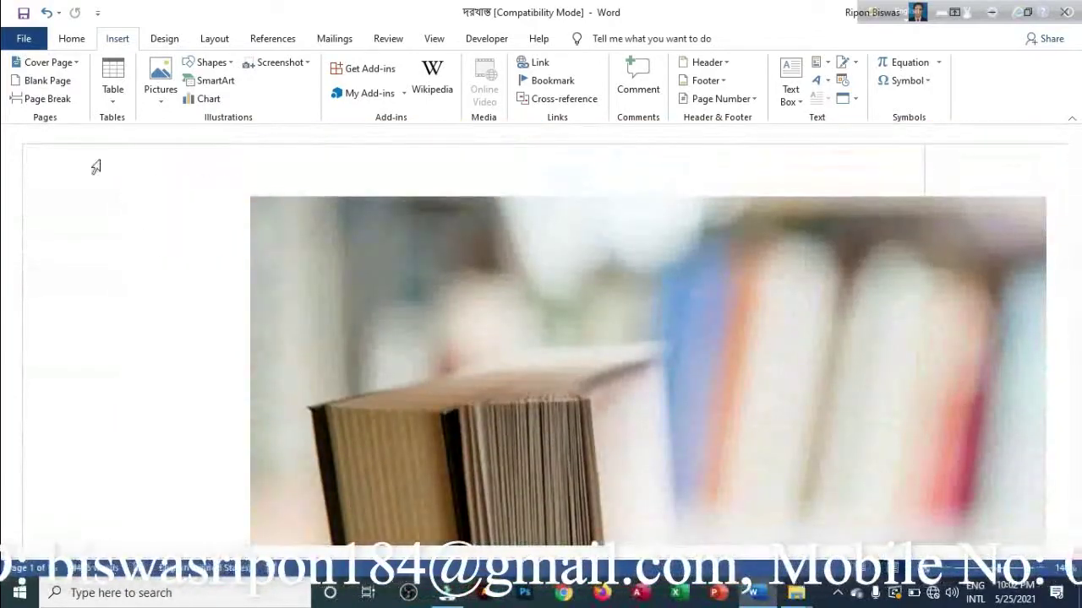
Check the new cover page in the print preview and return to the document
{"action": "left_click", "coordinate": [26, 40]}
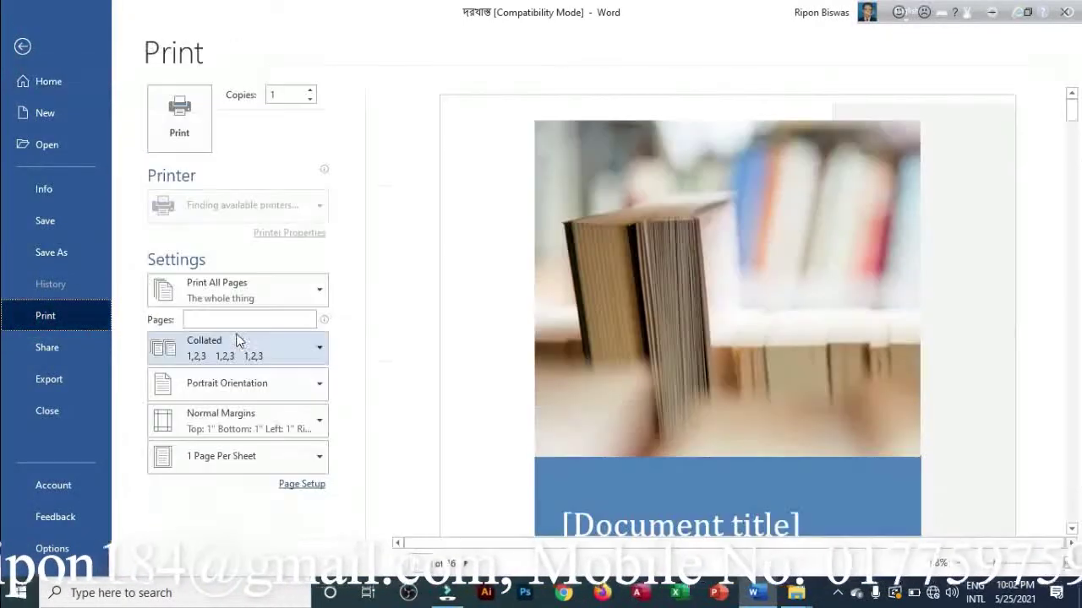
{"action": "scroll", "coordinate": [607, 309], "scroll_direction": "down", "scroll_amount": 1}
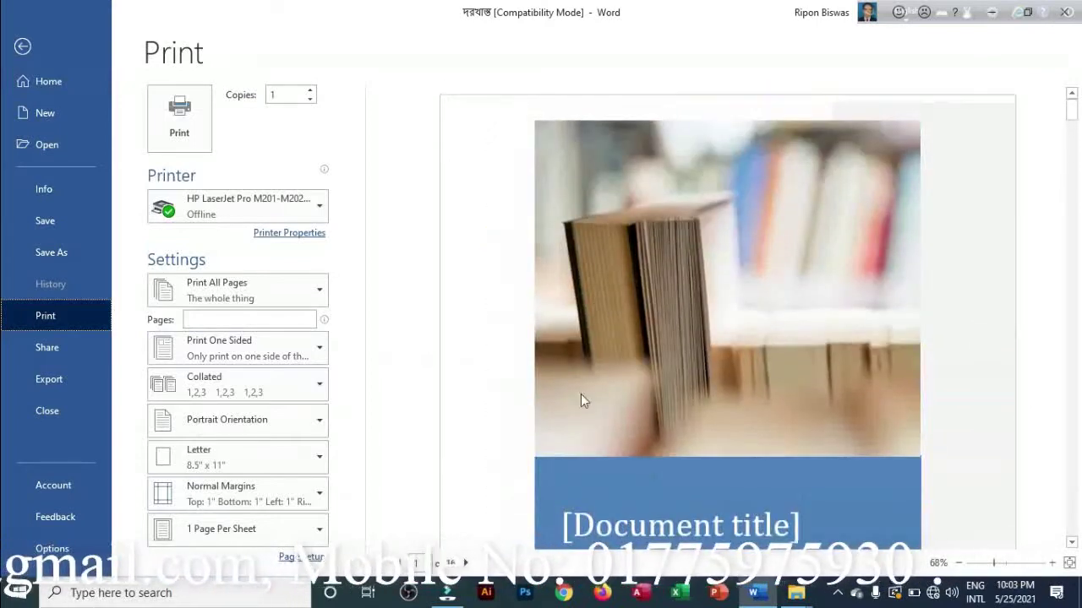
{"action": "left_click", "coordinate": [22, 47]}
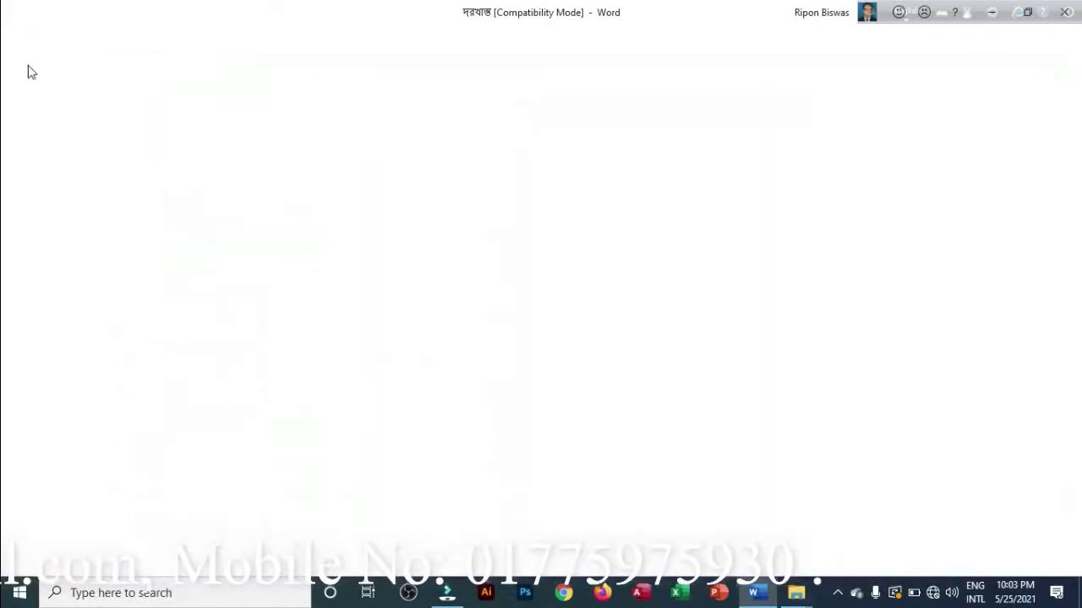
Turn on Print background colors and images in the Display options and apply the change
{"action": "left_click", "coordinate": [21, 38]}
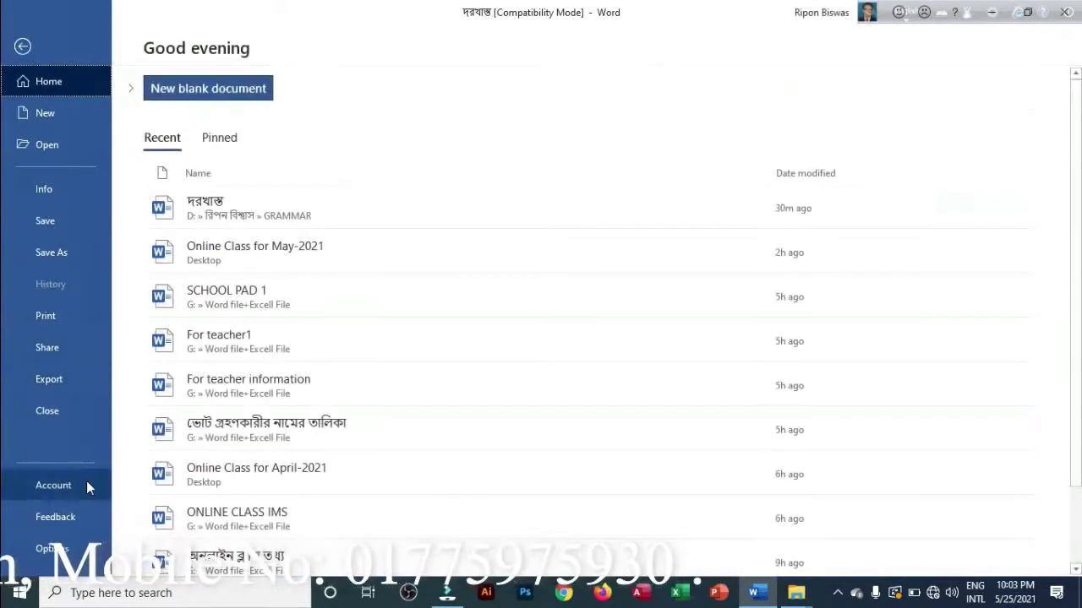
{"action": "left_click", "coordinate": [51, 548]}
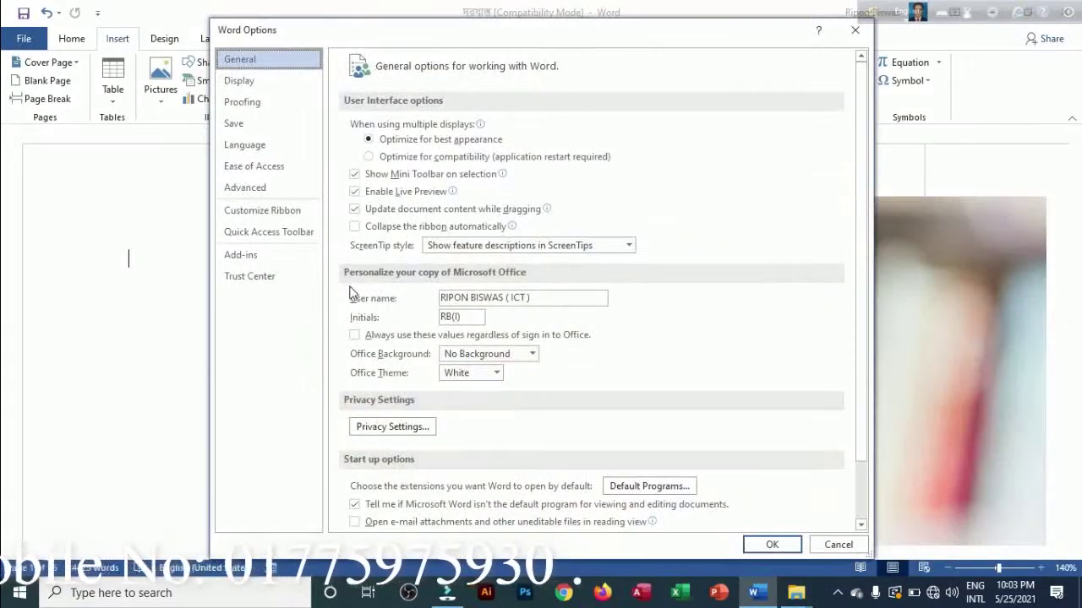
{"action": "left_click", "coordinate": [255, 81]}
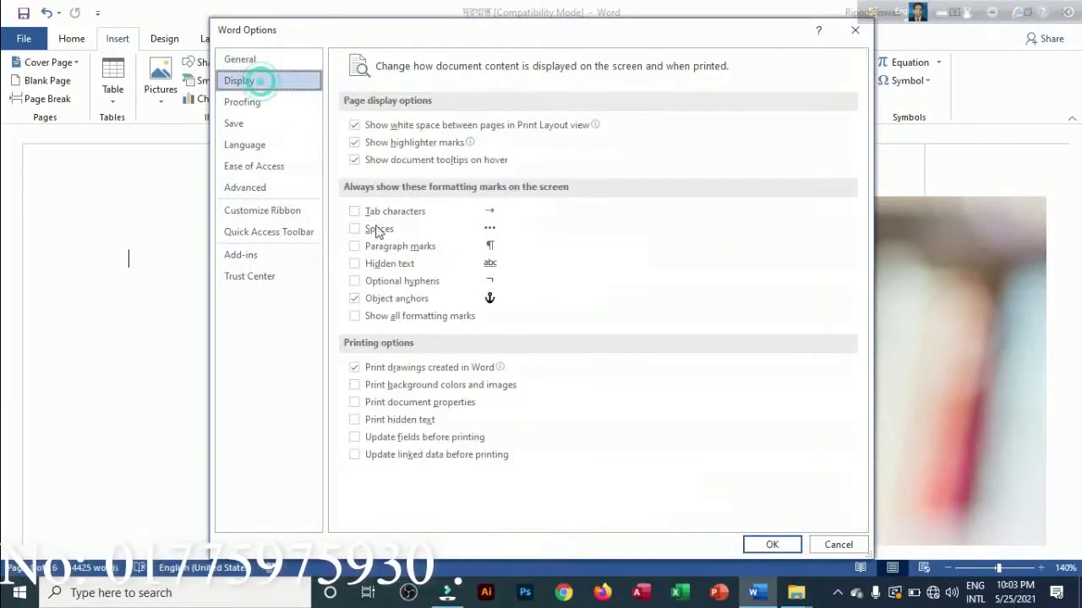
{"action": "left_click", "coordinate": [355, 385]}
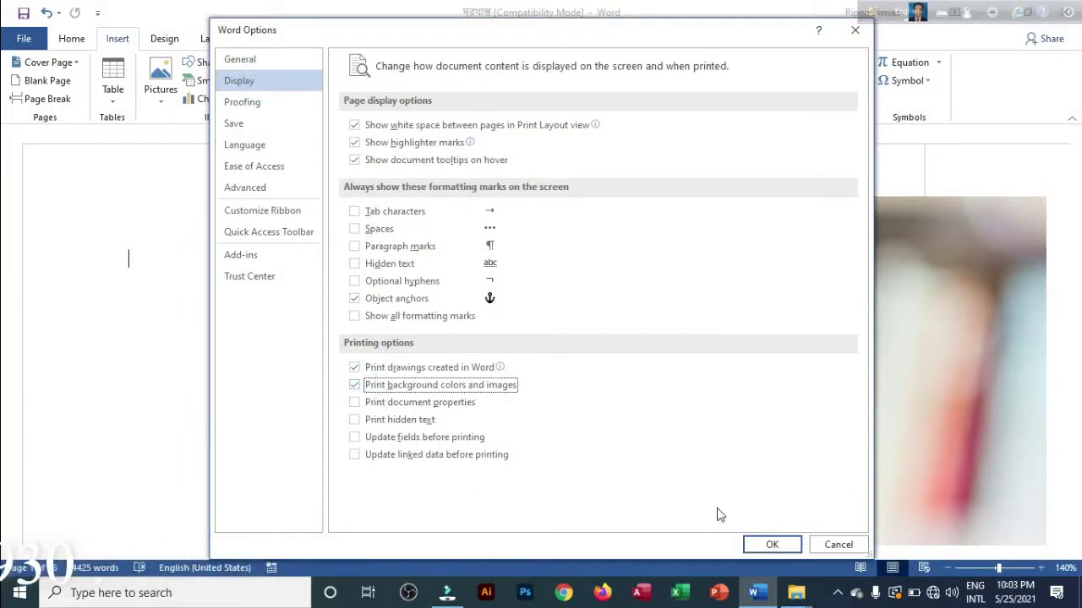
{"action": "left_click", "coordinate": [770, 547]}
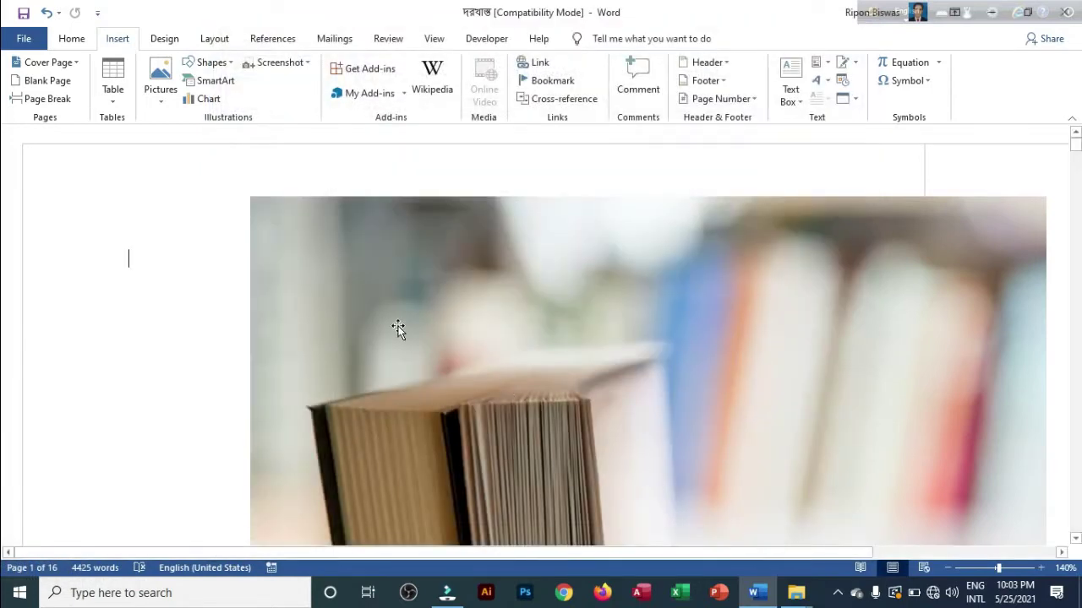
Check the cover page in the document, and turn off Print background colors and images in the Display options
{"action": "scroll", "coordinate": [357, 268], "scroll_direction": "down", "scroll_amount": 15}
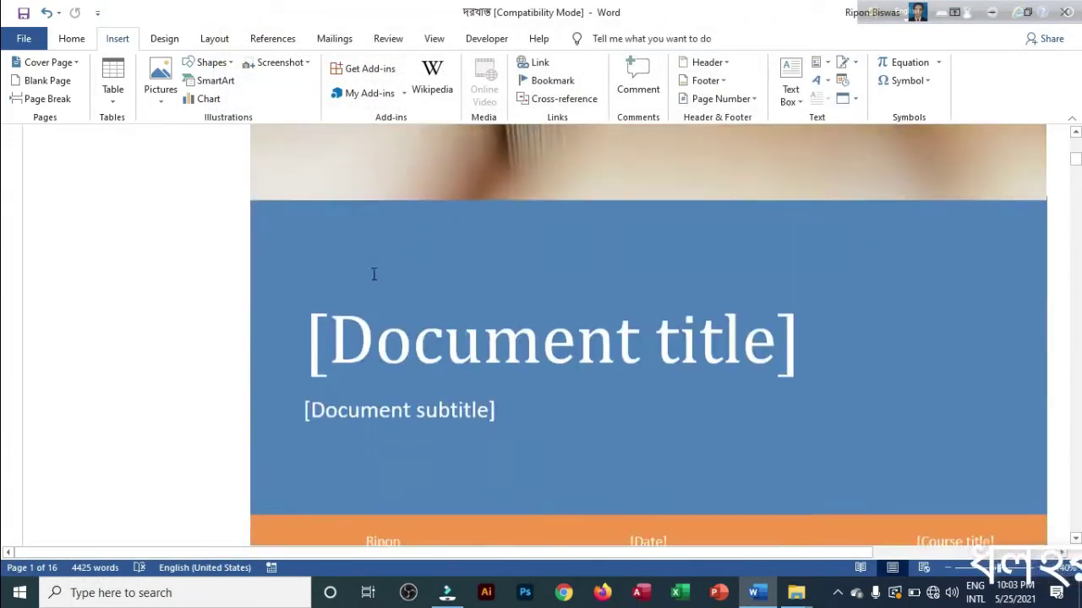
{"action": "scroll", "coordinate": [378, 281], "scroll_direction": "up", "scroll_amount": 3}
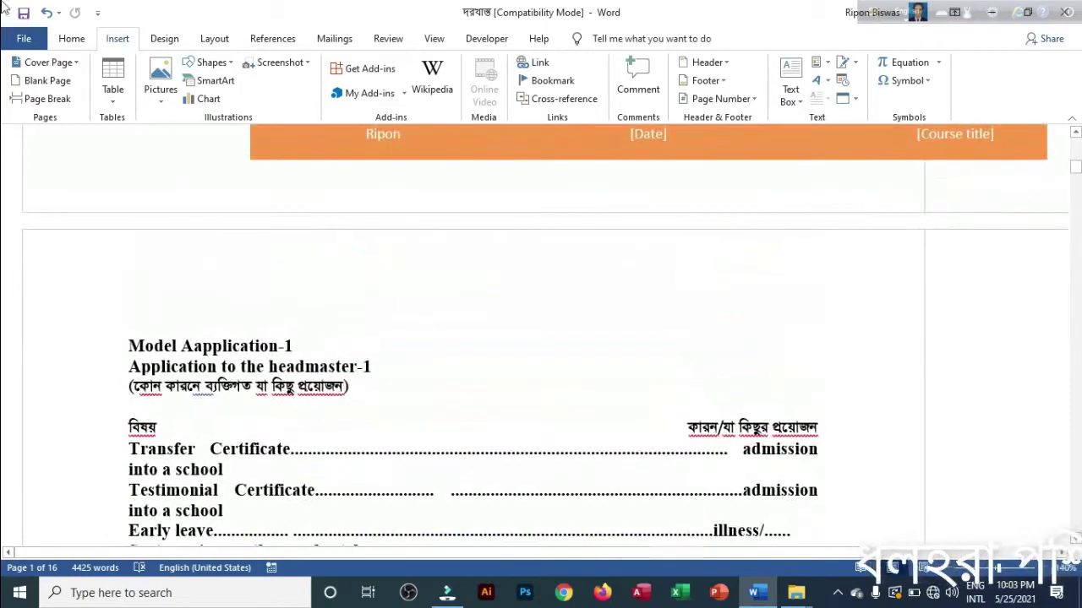
{"action": "left_click", "coordinate": [23, 41]}
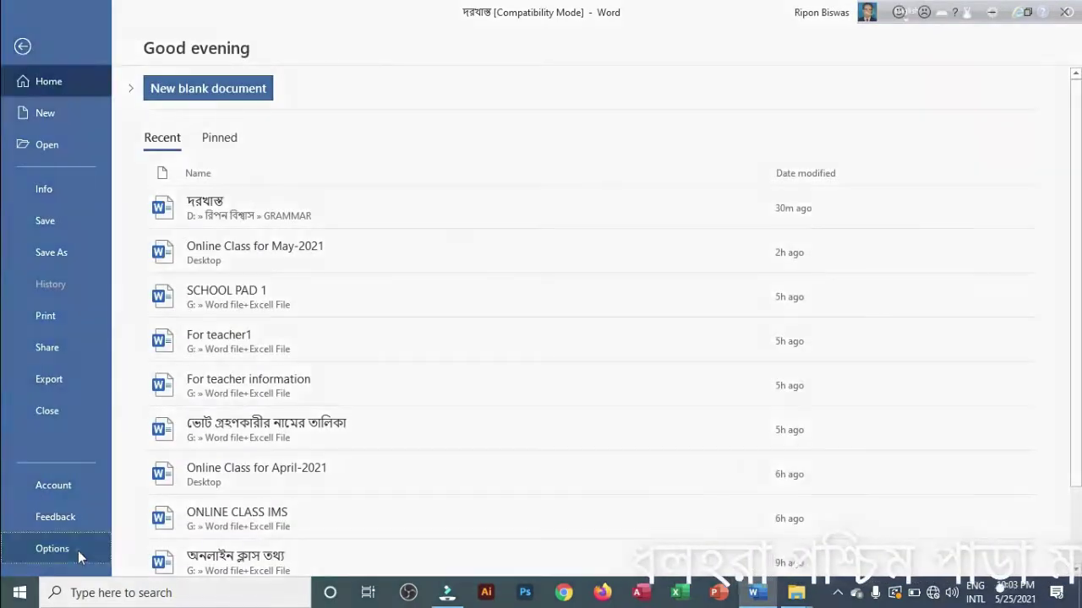
{"action": "left_click", "coordinate": [76, 550]}
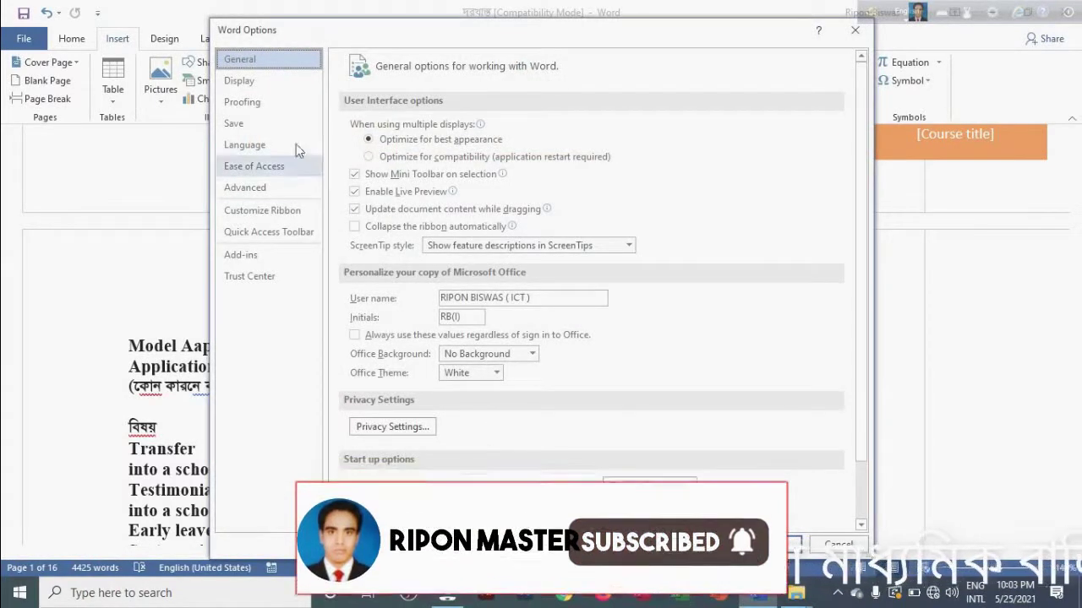
{"action": "left_click", "coordinate": [252, 81]}
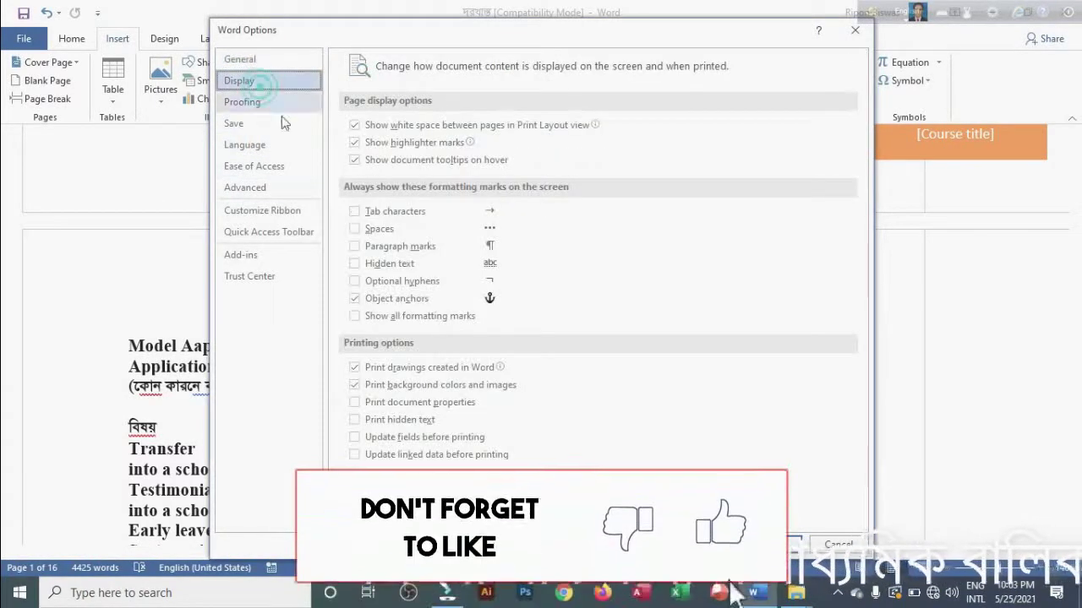
{"action": "left_click", "coordinate": [355, 385]}
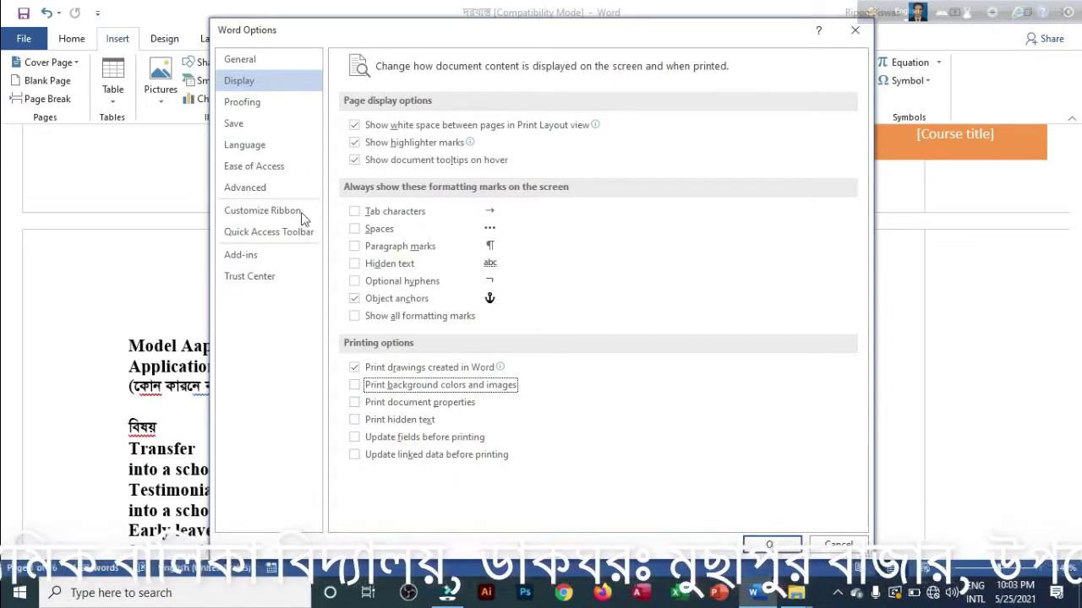
Turn off all capitalization corrections, Show AutoCorrect Options buttons and Replace text as you type in the Proofing AutoCorrect settings, and apply the changes
{"action": "left_click", "coordinate": [241, 103]}
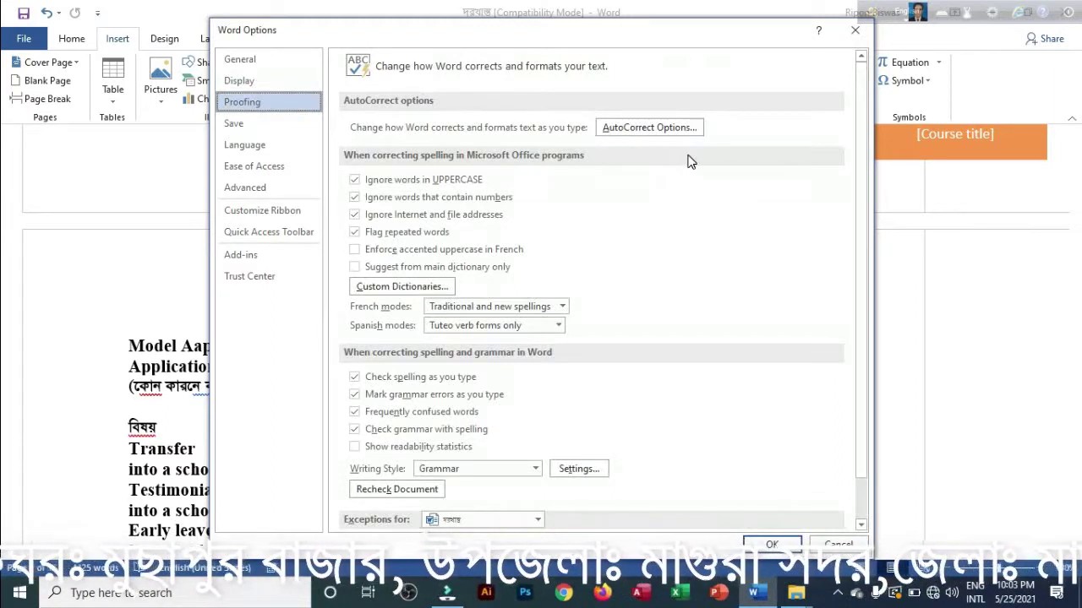
{"action": "left_click", "coordinate": [625, 131]}
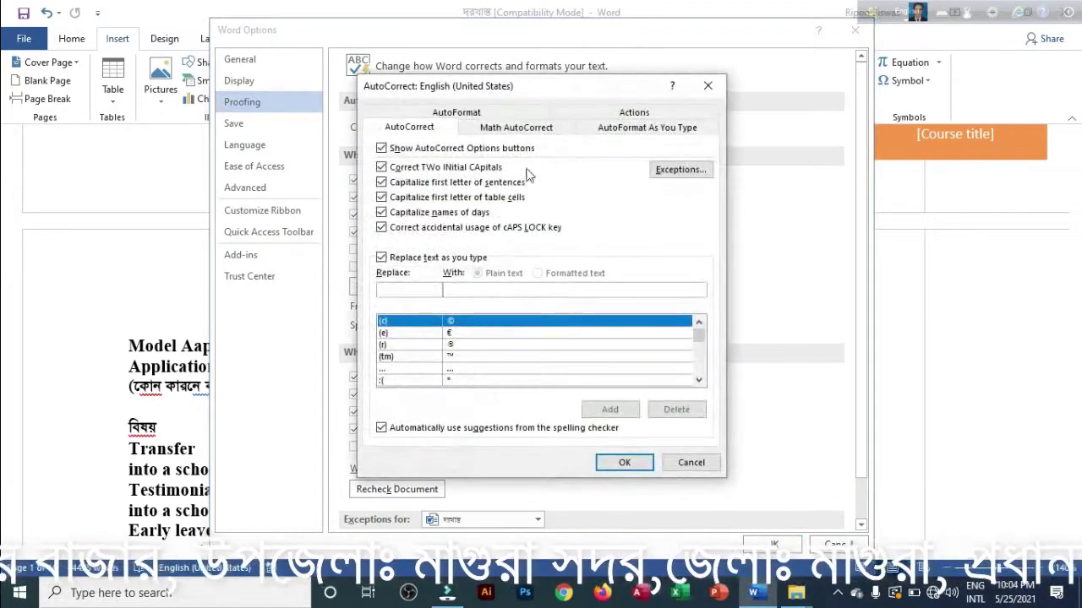
{"action": "left_click_drag", "start_coordinate": [456, 89], "coordinate": [421, 68]}
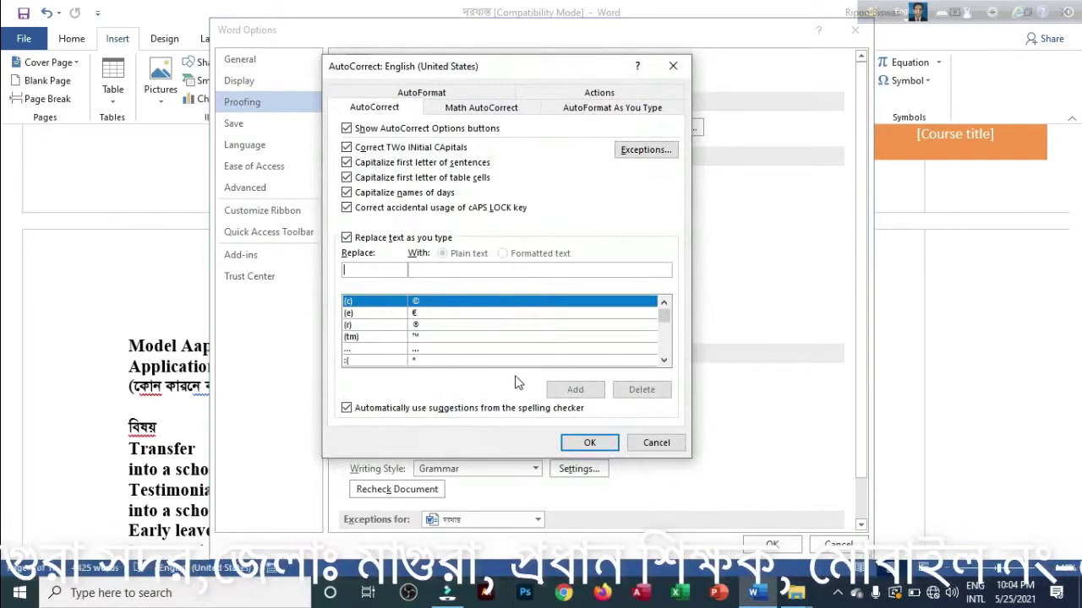
{"action": "left_click", "coordinate": [346, 147]}
{"action": "left_click", "coordinate": [346, 163]}
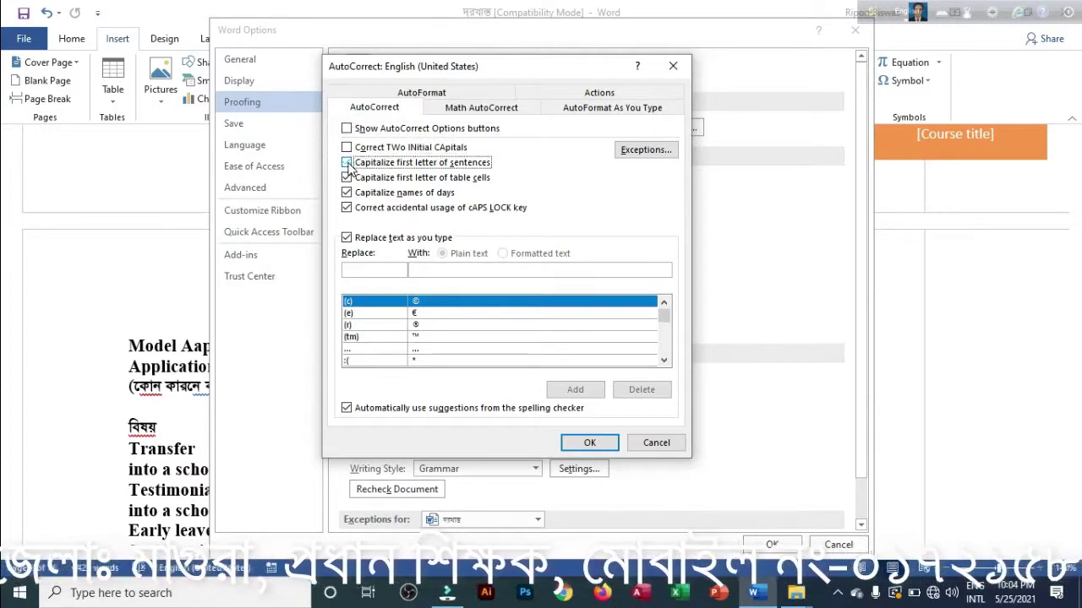
{"action": "left_click", "coordinate": [346, 177]}
{"action": "left_click", "coordinate": [346, 193]}
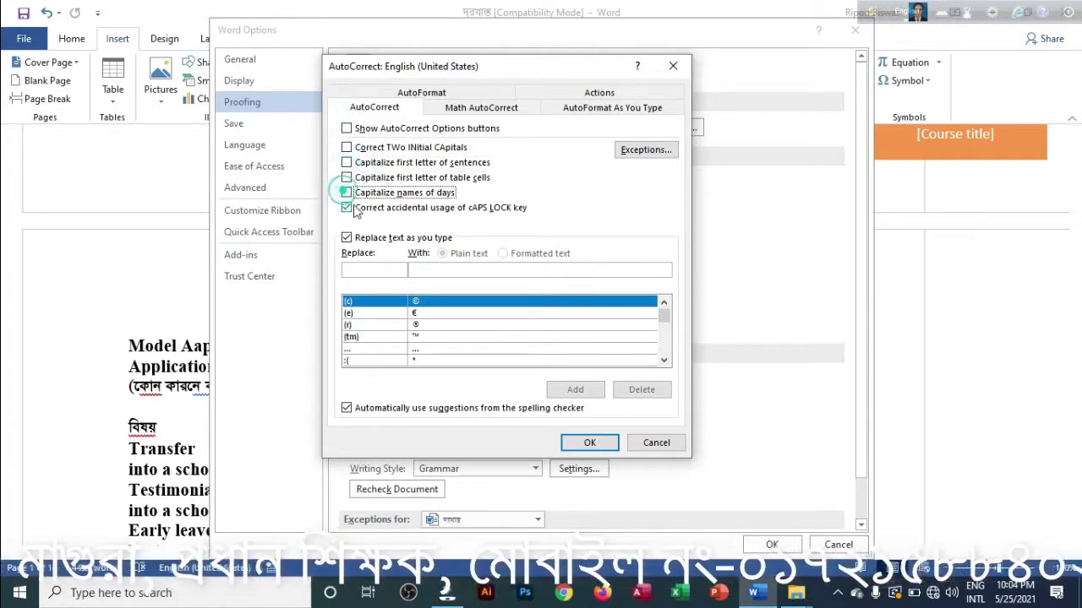
{"action": "left_click", "coordinate": [346, 207]}
{"action": "left_click", "coordinate": [346, 238]}
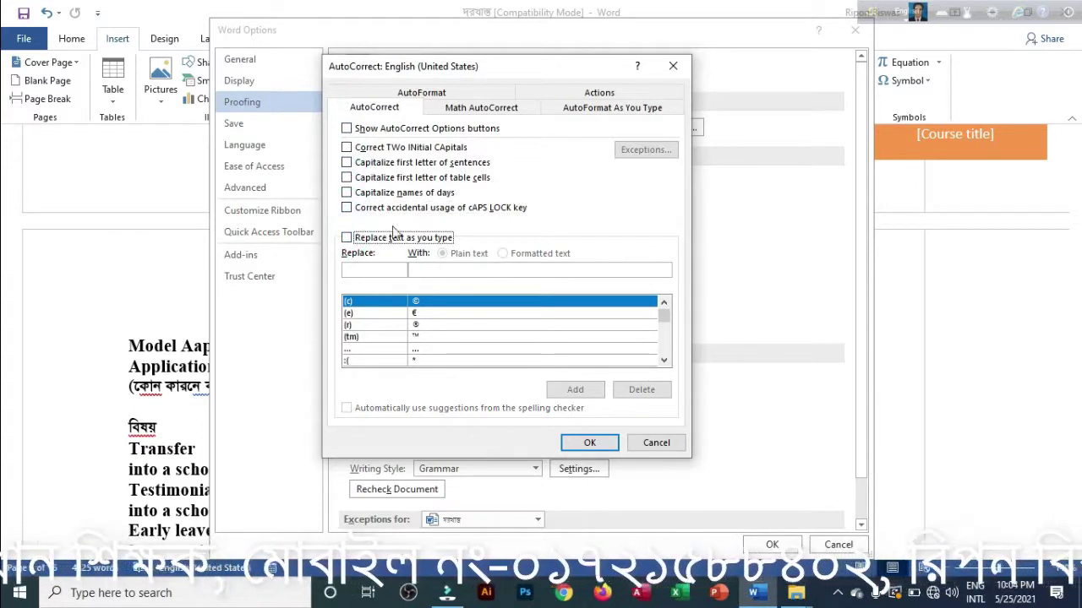
{"action": "left_click", "coordinate": [602, 442]}
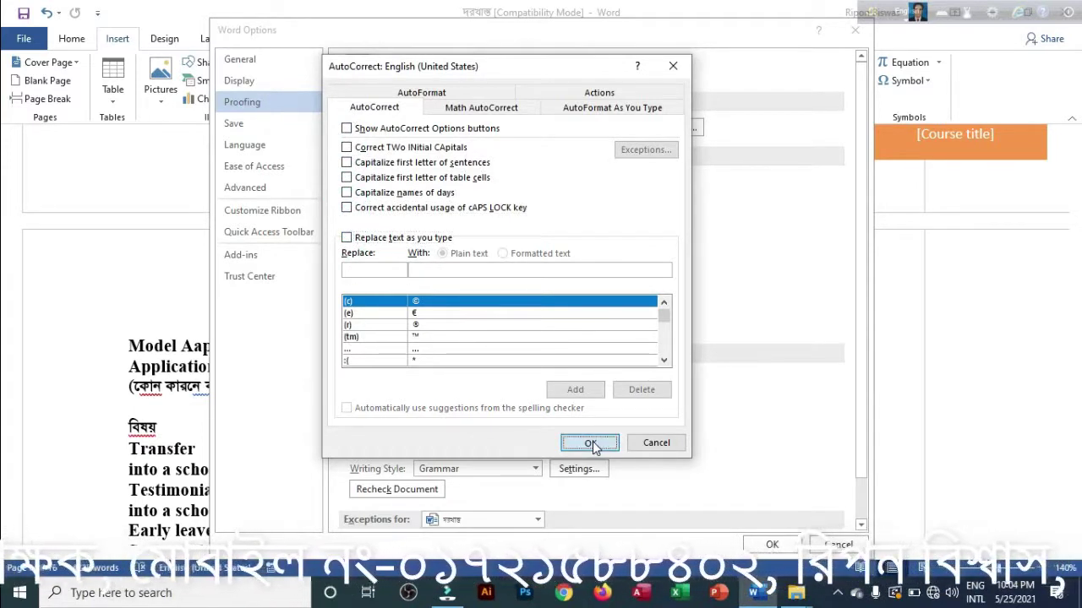
{"action": "left_click", "coordinate": [772, 545]}
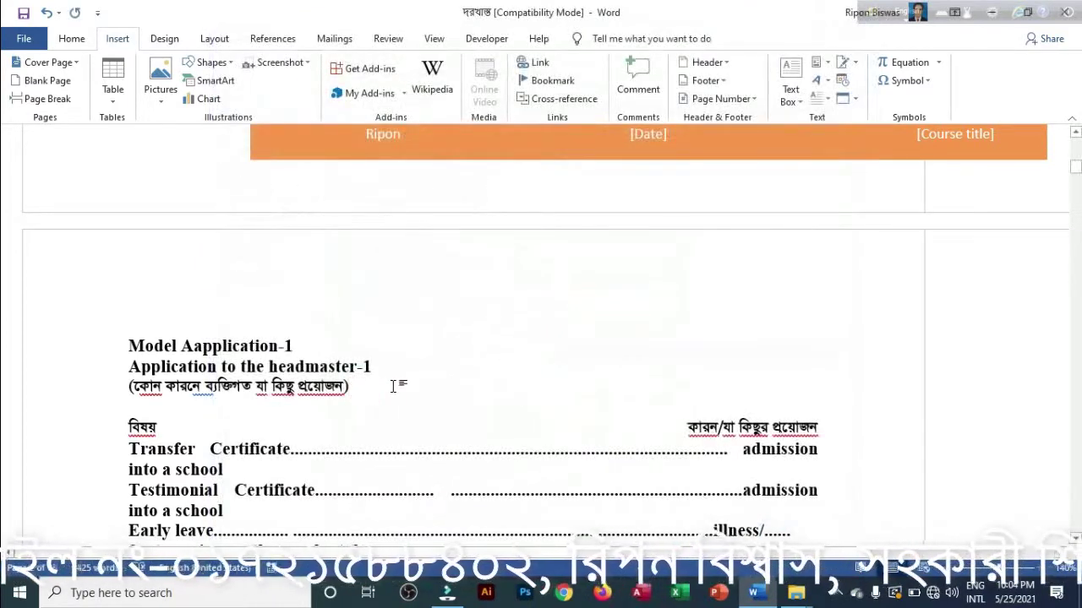
Test typing with a few Bengali characters after the parenthesized line below the headmaster application heading, and delete them
{"action": "type", "text": "পীপীাপ"}
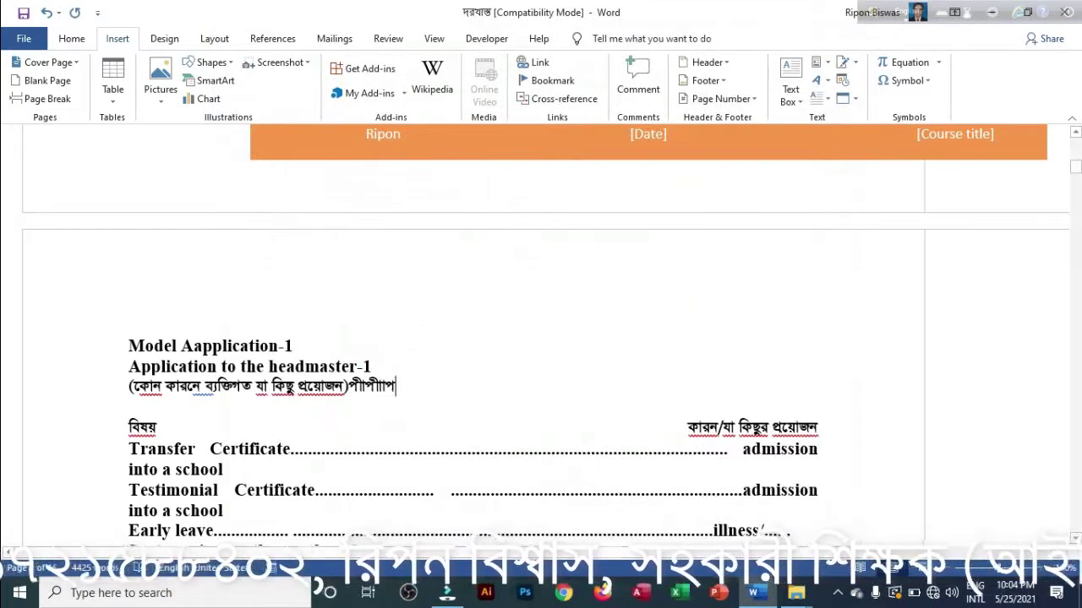
{"action": "key", "text": "BackSpace"}
{"action": "key", "text": "BackSpace"}
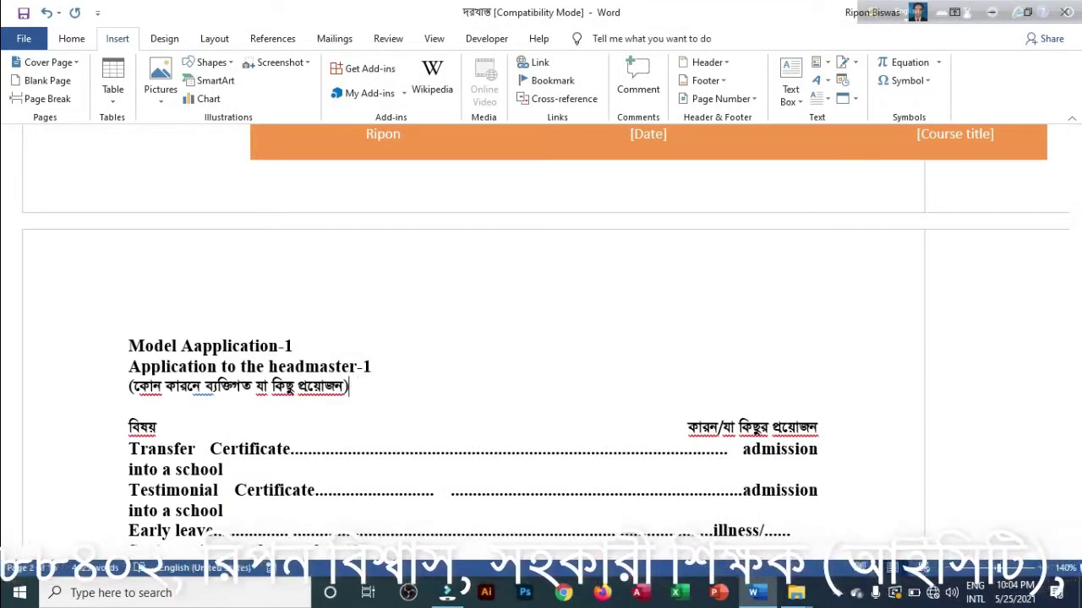
Review the AutoCorrect settings in the Proofing options and return to the document
{"action": "left_click", "coordinate": [17, 39]}
{"action": "left_click", "coordinate": [51, 549]}
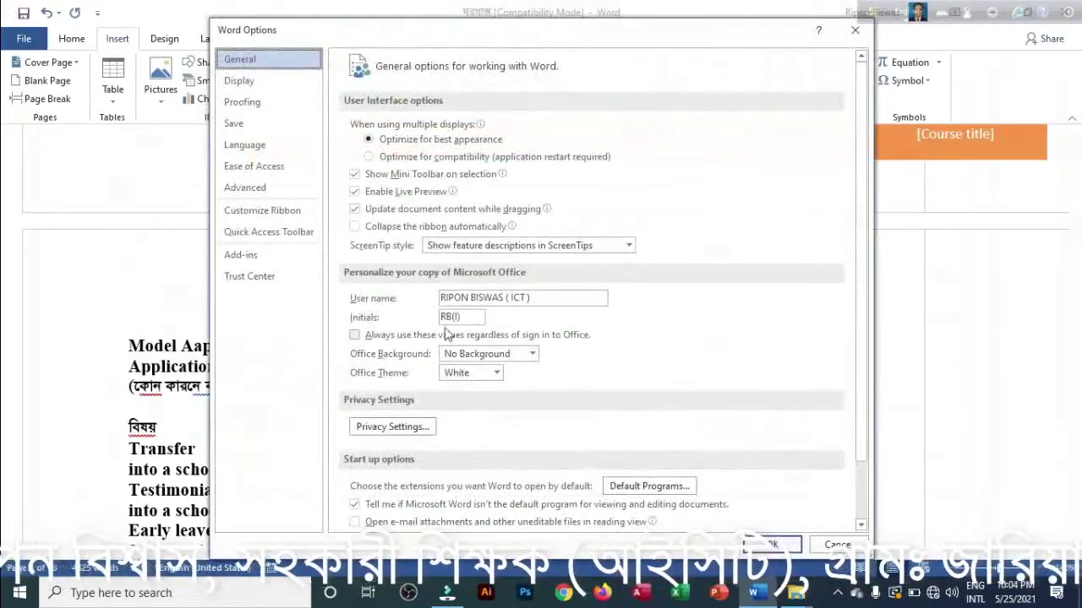
{"action": "left_click", "coordinate": [258, 103]}
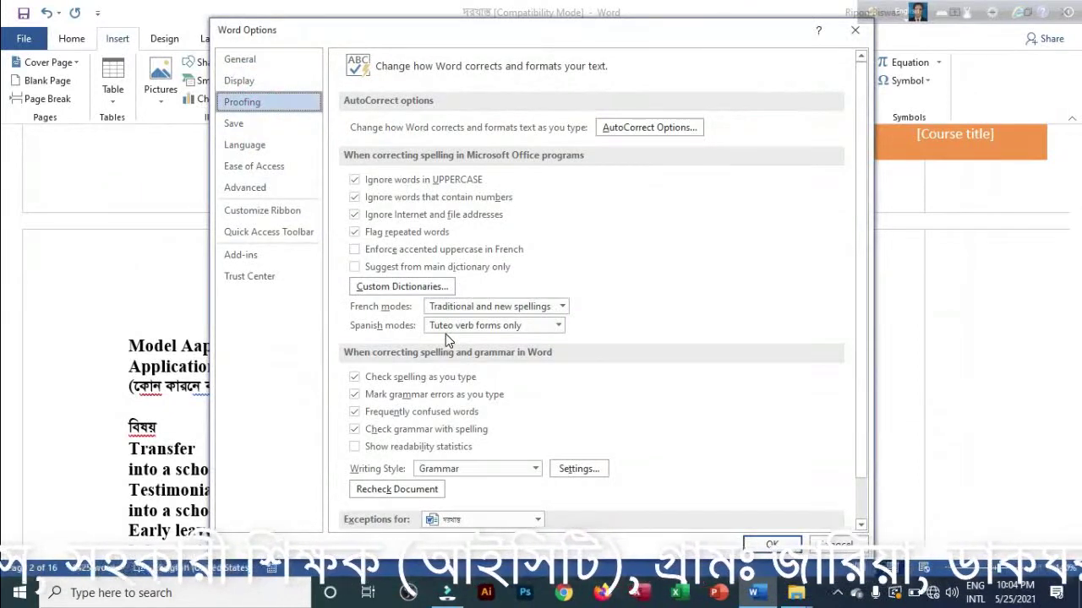
{"action": "left_click", "coordinate": [648, 127]}
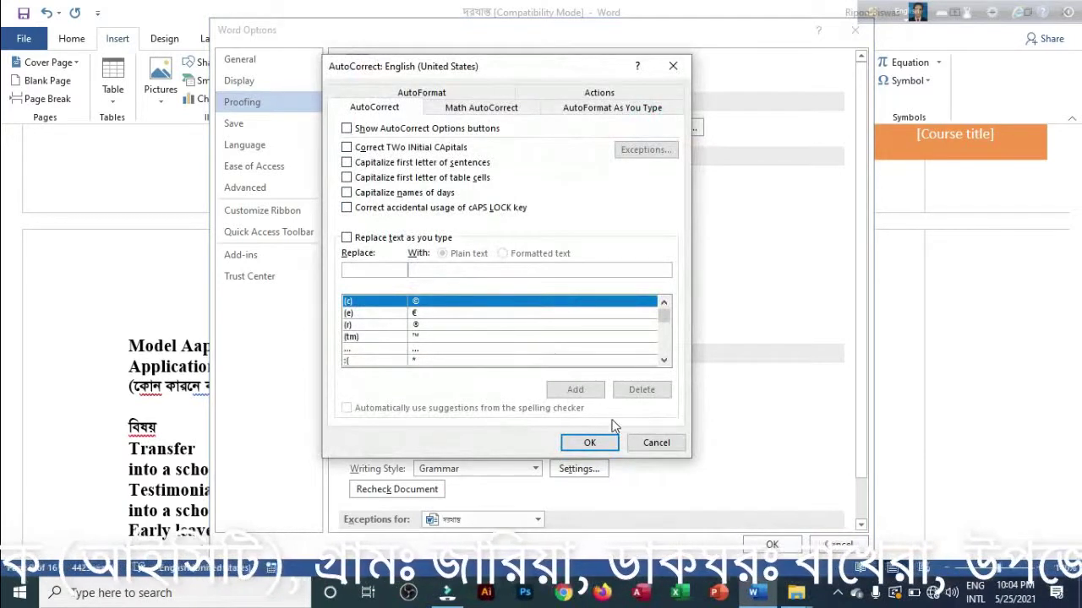
{"action": "left_click", "coordinate": [589, 443]}
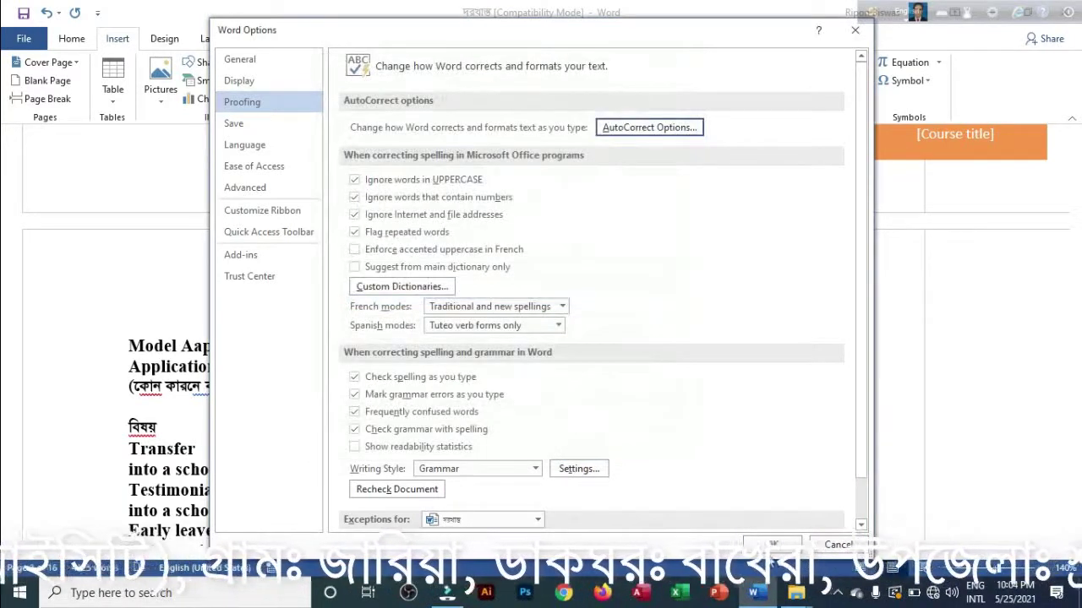
{"action": "left_click", "coordinate": [766, 548]}
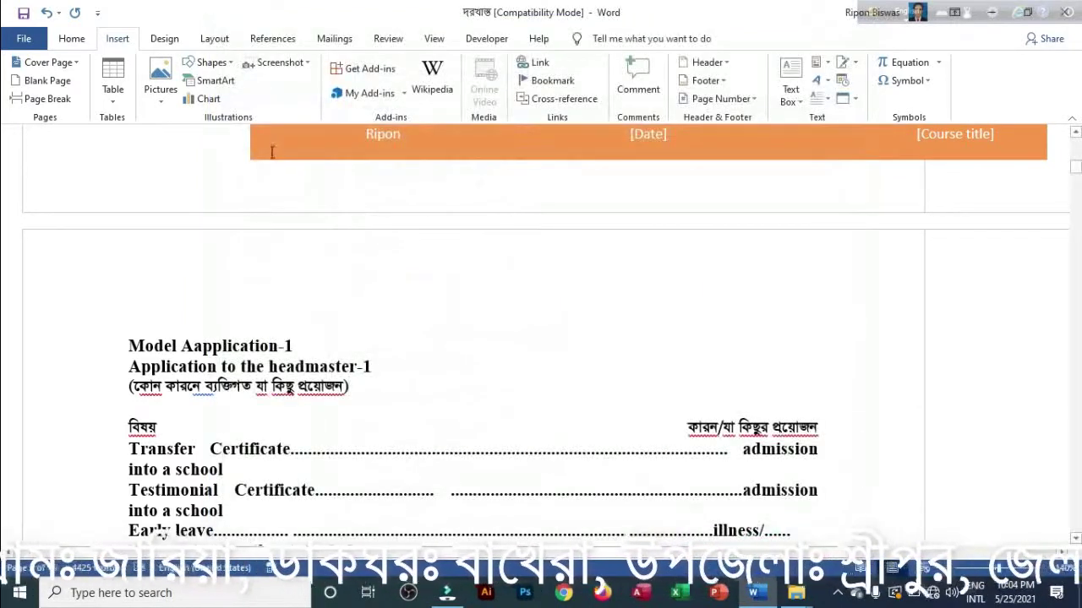
Review the Proofing options for spelling and grammar correction, down to the exceptions for this document
{"action": "left_click", "coordinate": [24, 40]}
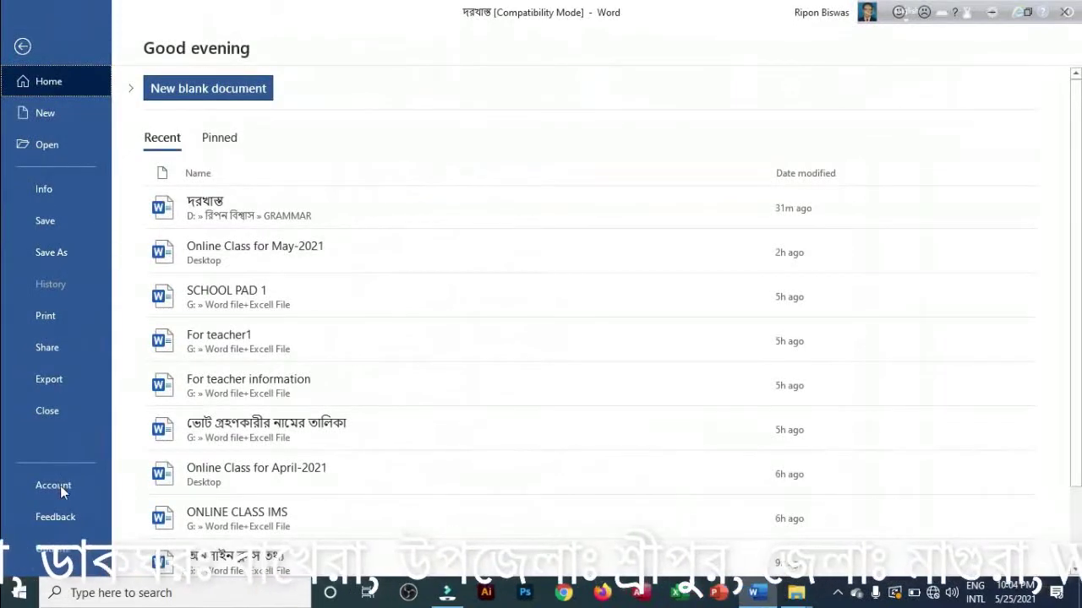
{"action": "left_click", "coordinate": [51, 549]}
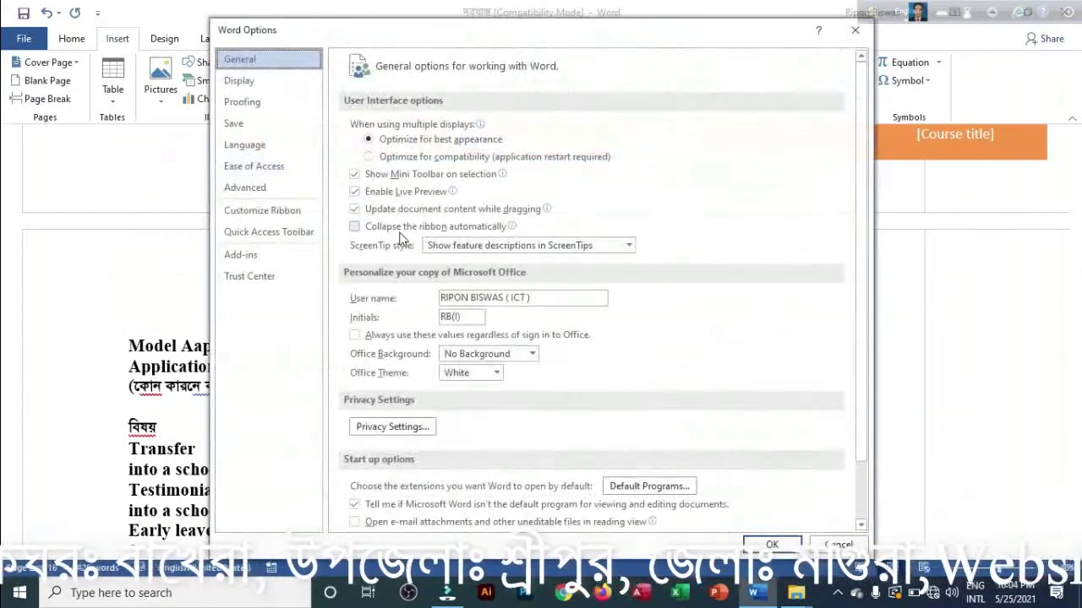
{"action": "left_click", "coordinate": [242, 102]}
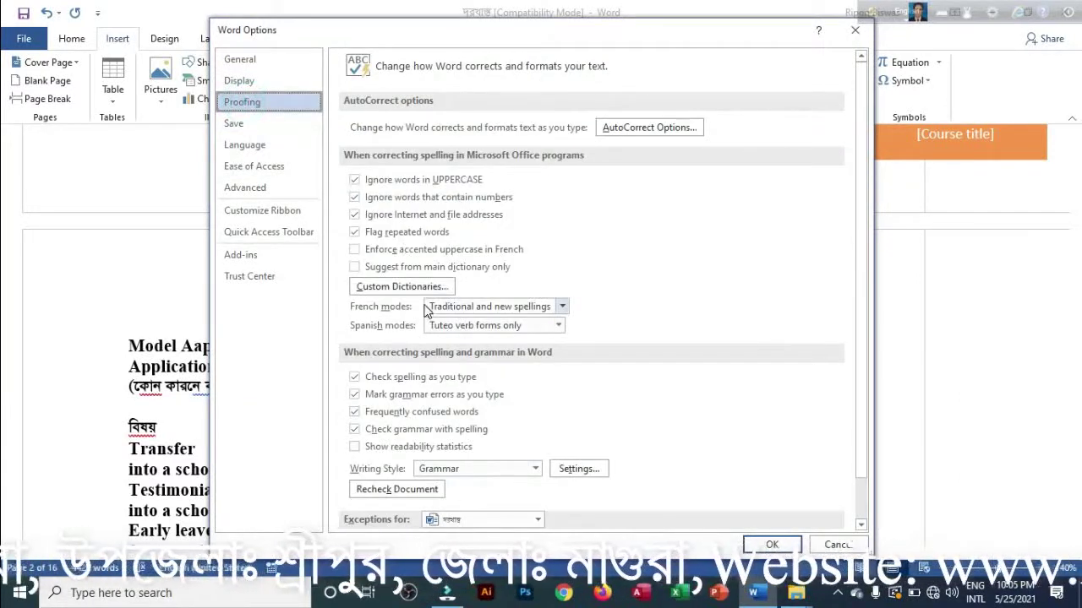
{"action": "scroll", "coordinate": [463, 267], "scroll_direction": "down", "scroll_amount": 1}
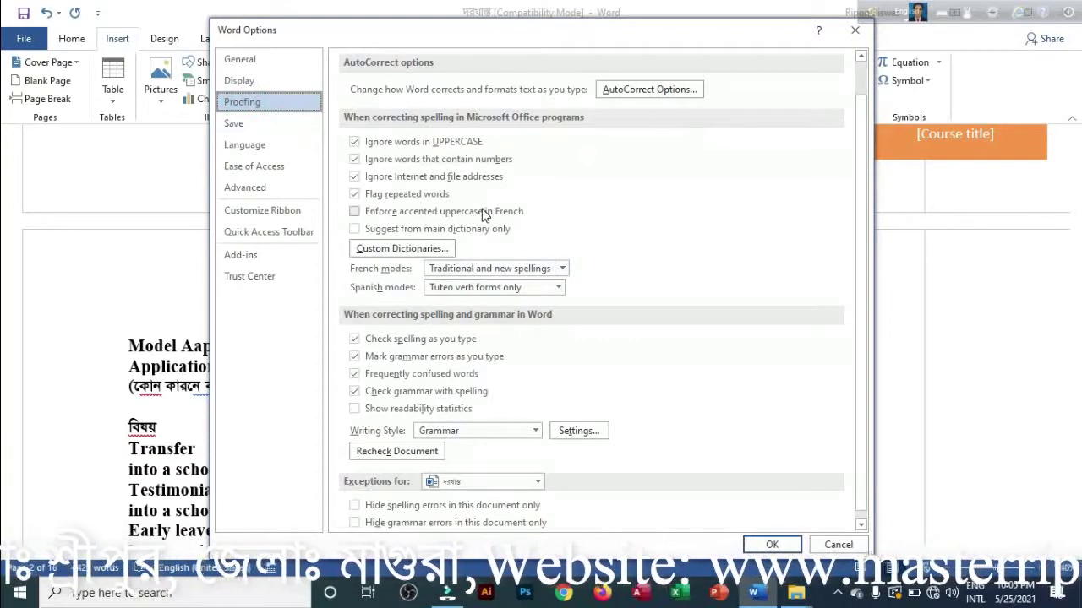
{"action": "scroll", "coordinate": [483, 211], "scroll_direction": "down", "scroll_amount": 1}
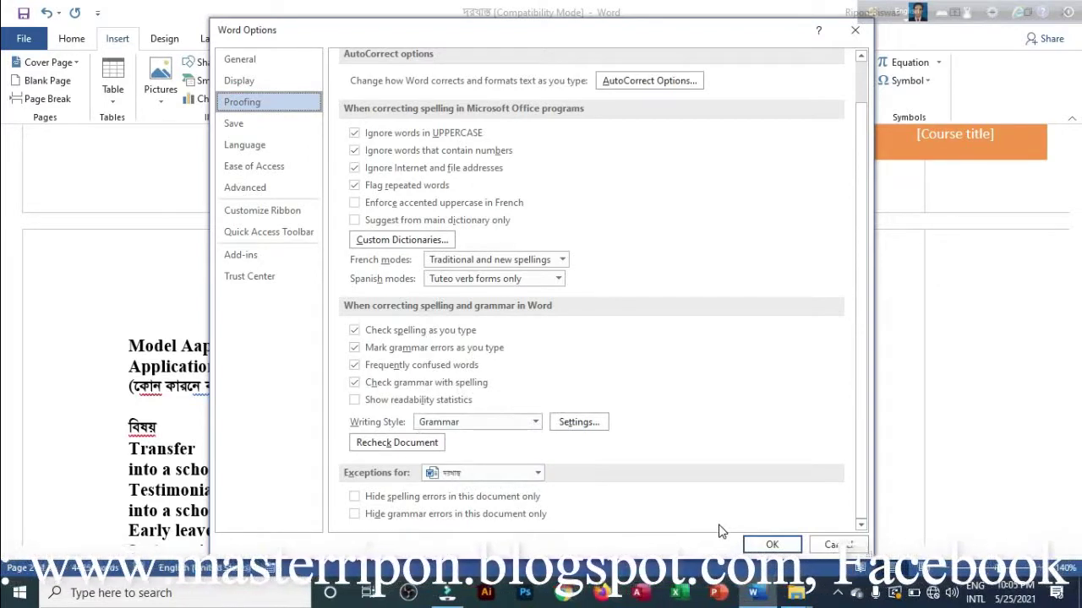
Look through the default file formats in the Save options and keep Word Document (*.docx)
{"action": "left_click", "coordinate": [252, 125]}
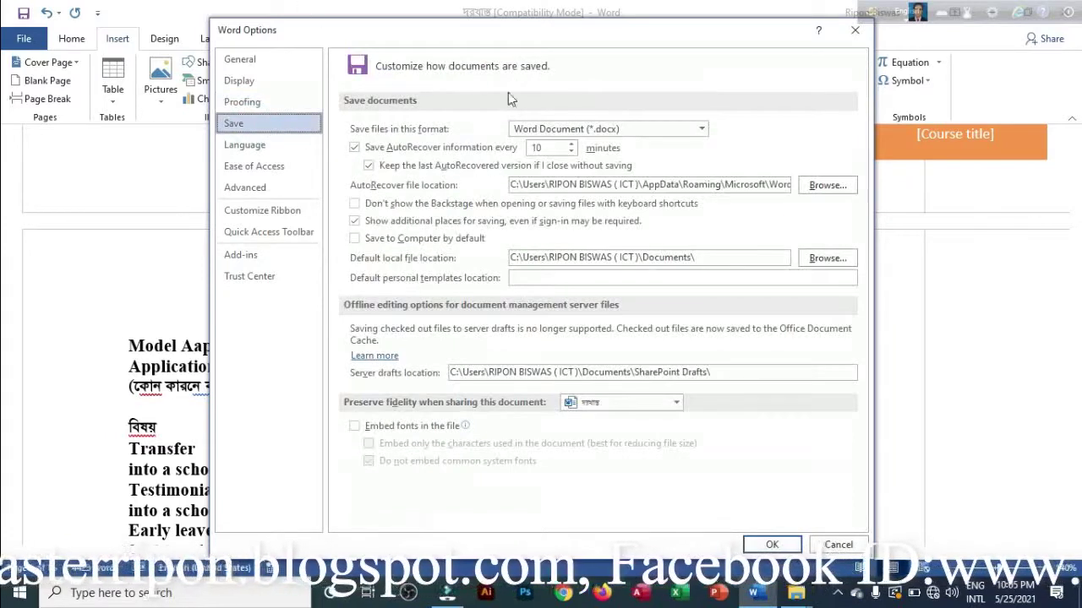
{"action": "left_click", "coordinate": [701, 129]}
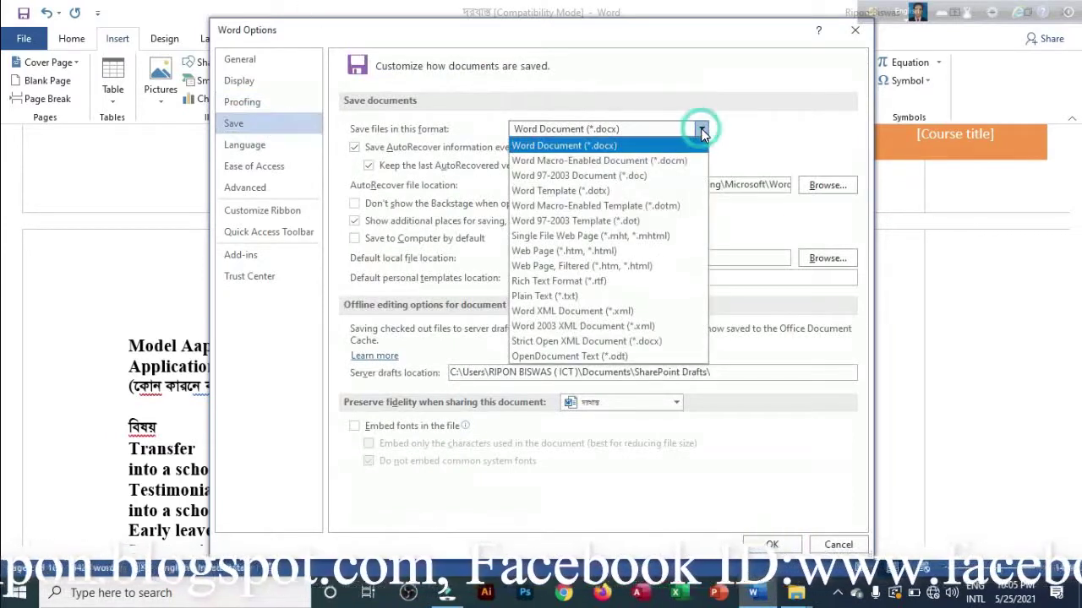
{"action": "left_click", "coordinate": [572, 148]}
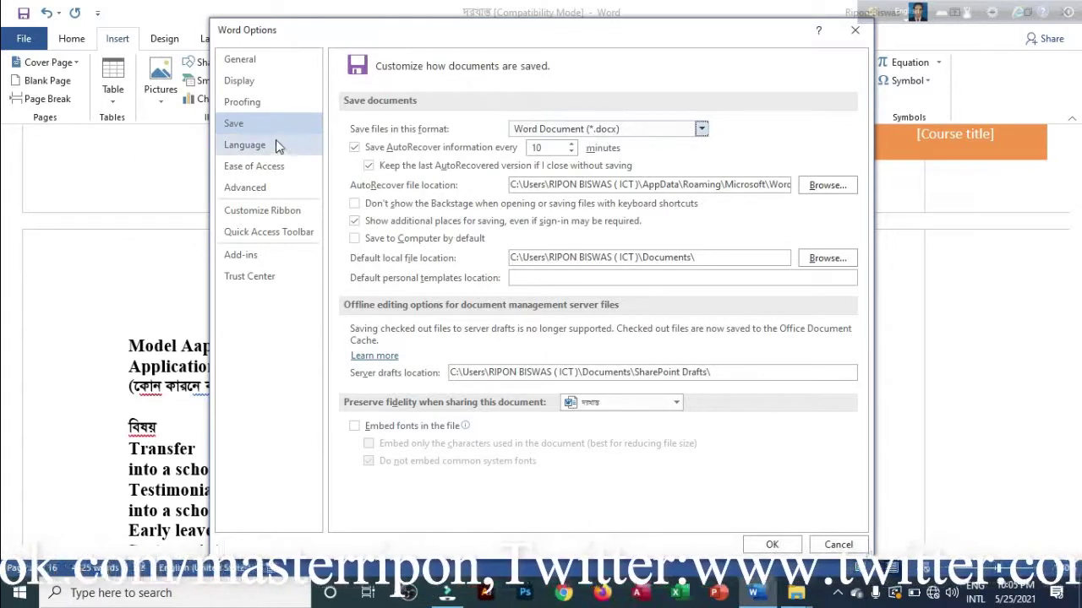
Try Word 97-2003 Document (*.doc) as the default save format and set it back to Word Document (*.docx)
{"action": "left_click", "coordinate": [703, 130]}
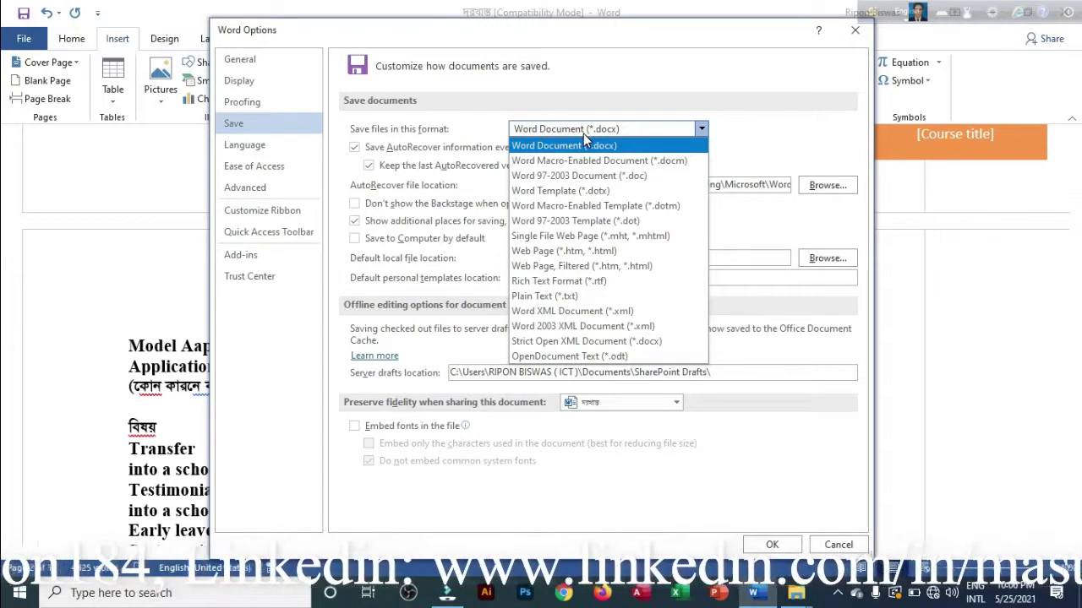
{"action": "left_click", "coordinate": [571, 177]}
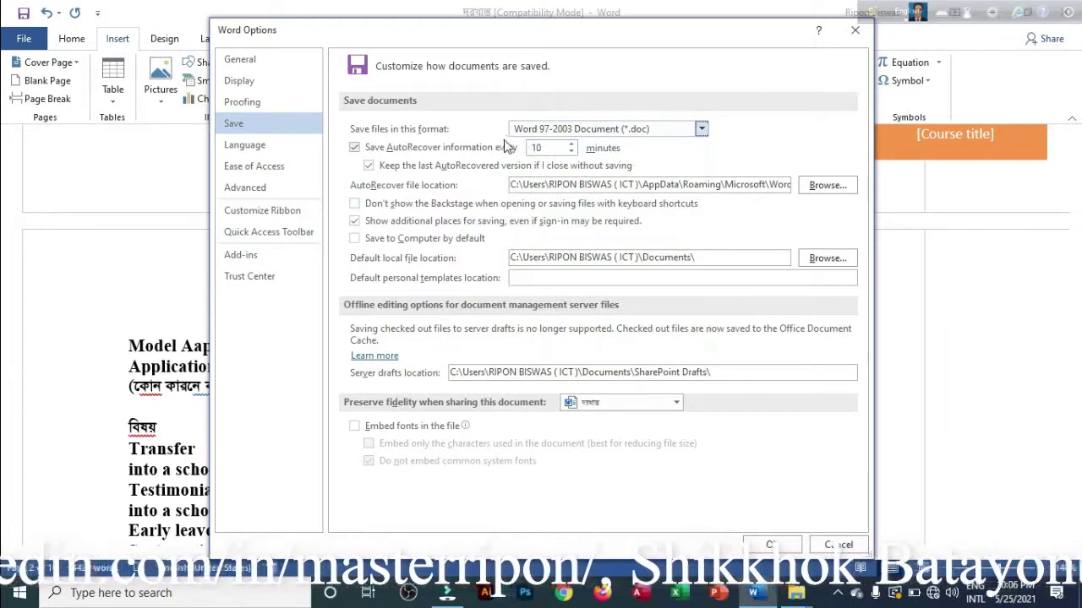
{"action": "left_click", "coordinate": [700, 129]}
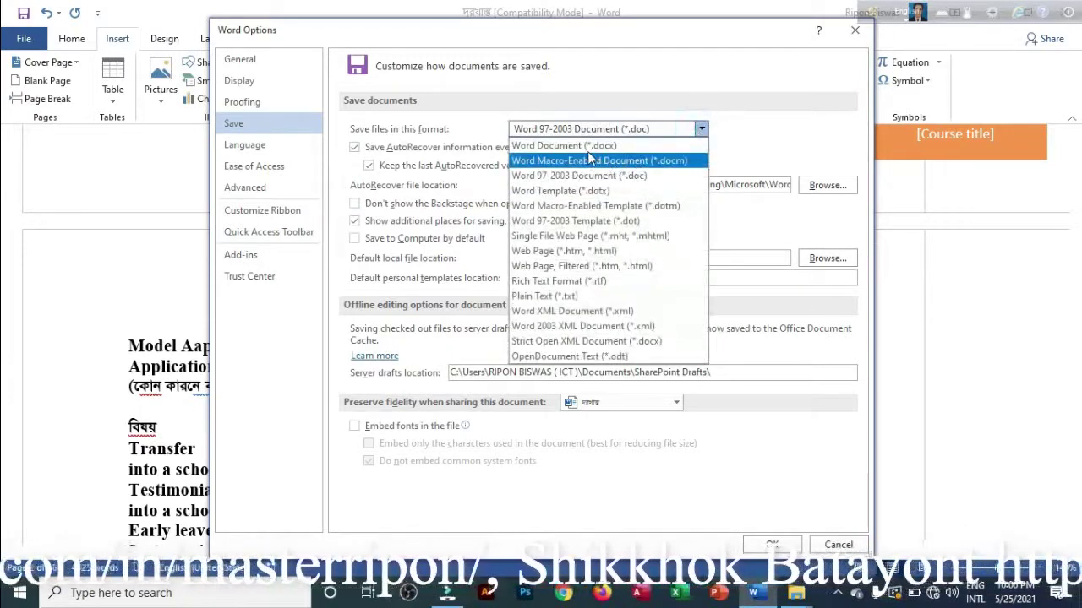
{"action": "left_click", "coordinate": [560, 129]}
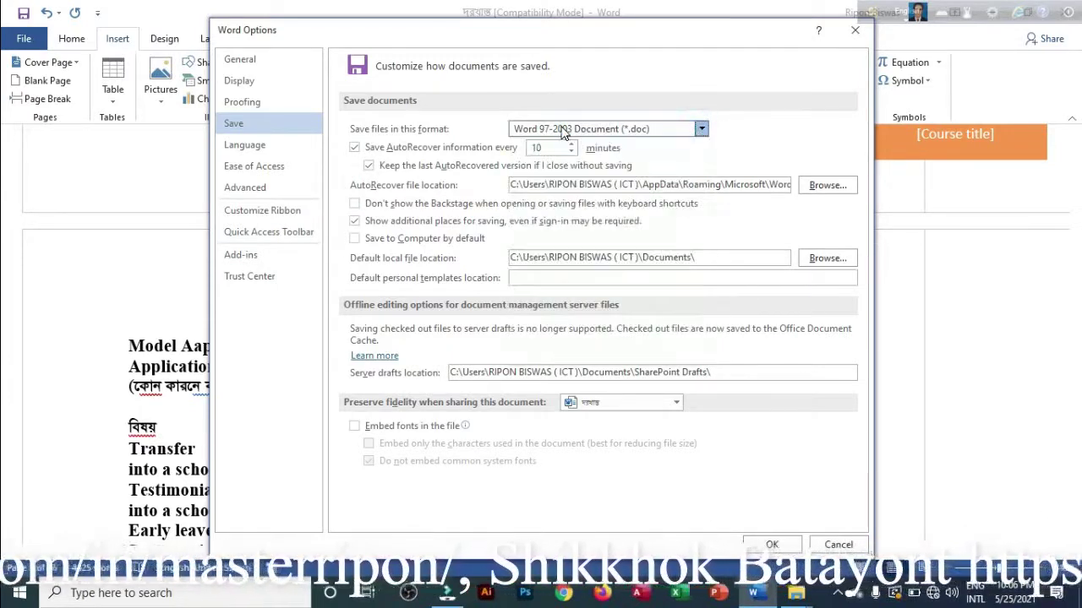
{"action": "left_click", "coordinate": [700, 128]}
{"action": "left_click", "coordinate": [700, 128]}
{"action": "left_click", "coordinate": [701, 128]}
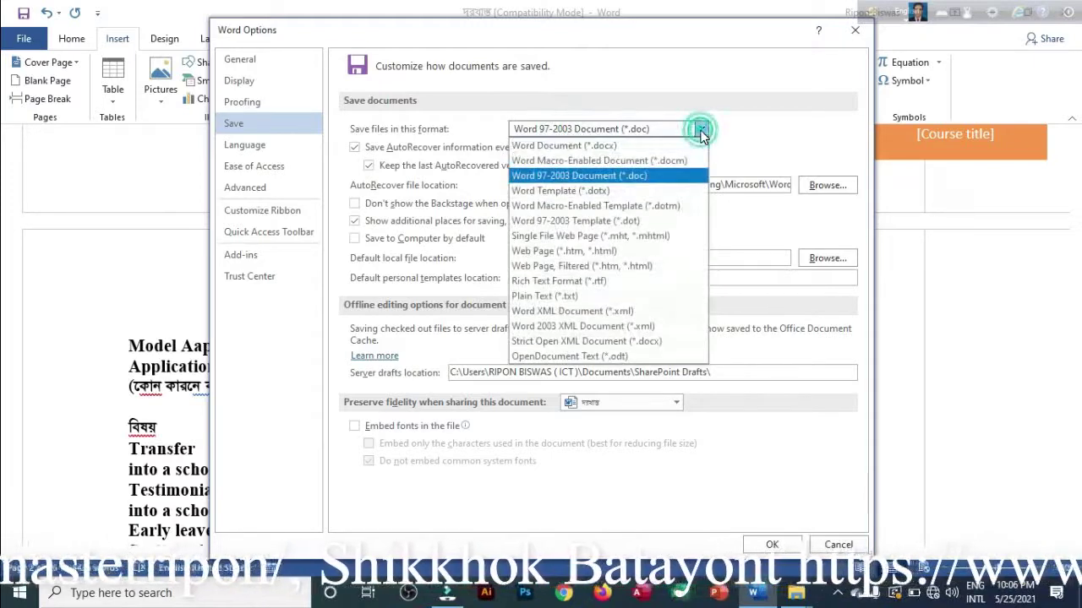
{"action": "left_click", "coordinate": [585, 145]}
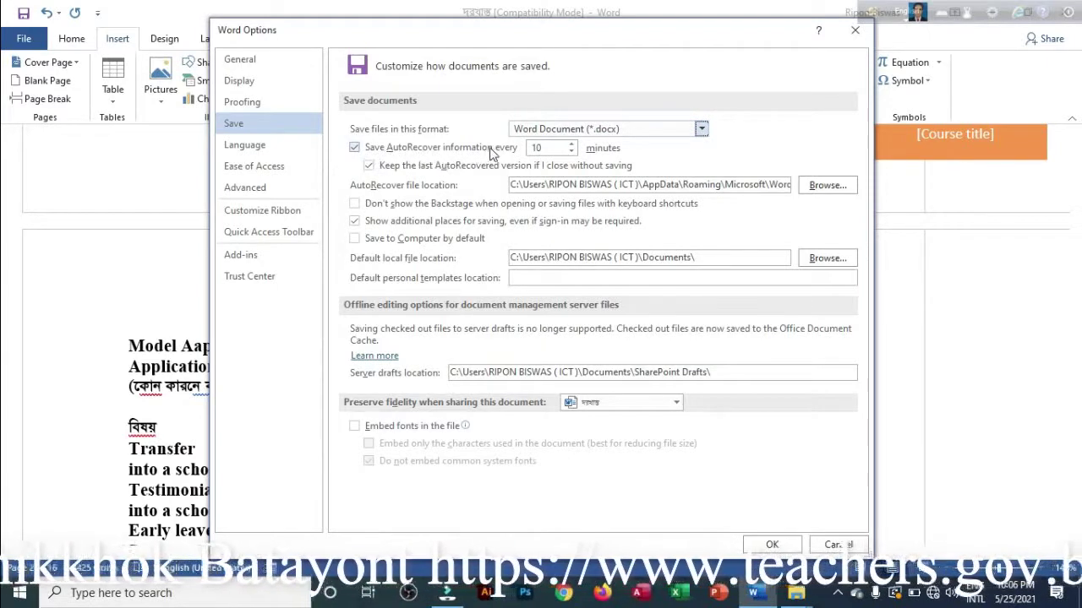
Set the AutoRecover save interval to 5 minutes in the Save options
{"action": "left_click", "coordinate": [572, 153]}
{"action": "left_click", "coordinate": [572, 152]}
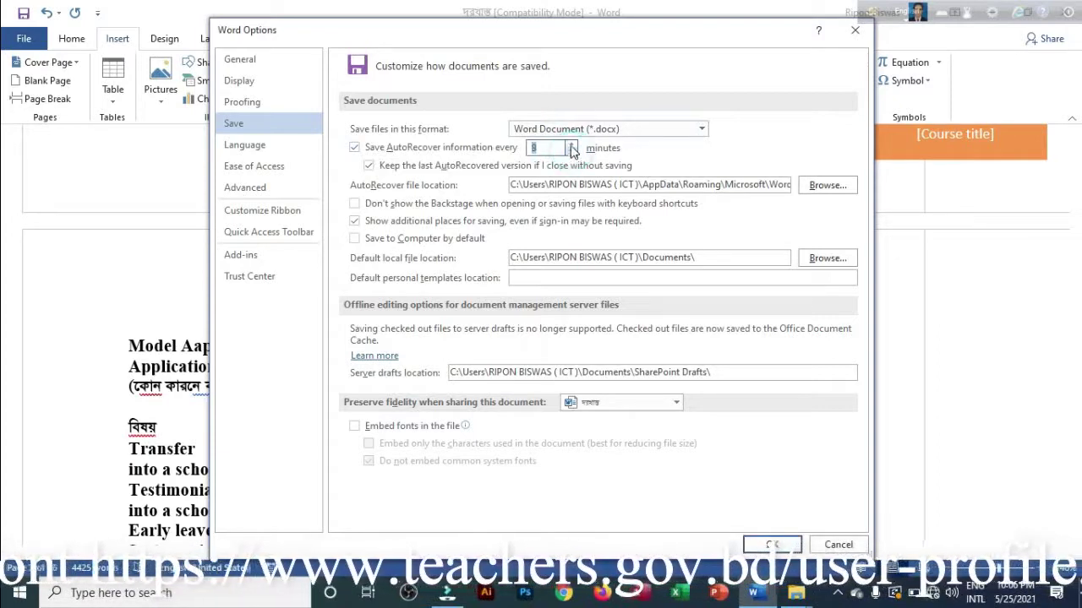
{"action": "left_click", "coordinate": [572, 145]}
{"action": "left_click", "coordinate": [573, 144]}
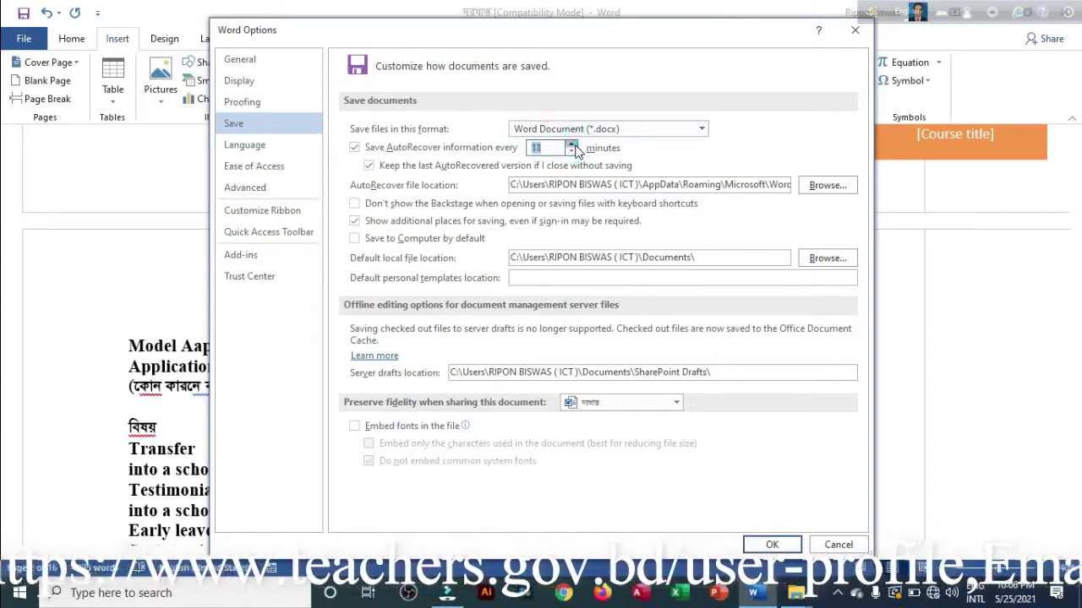
{"action": "left_click", "coordinate": [575, 146]}
{"action": "left_click", "coordinate": [574, 153]}
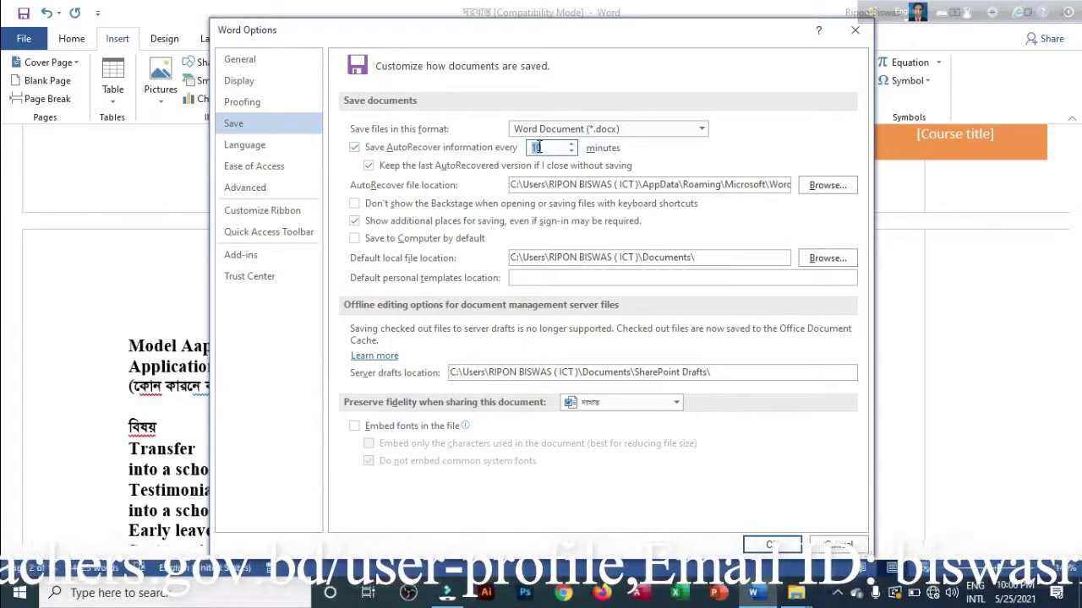
{"action": "left_click", "coordinate": [572, 152]}
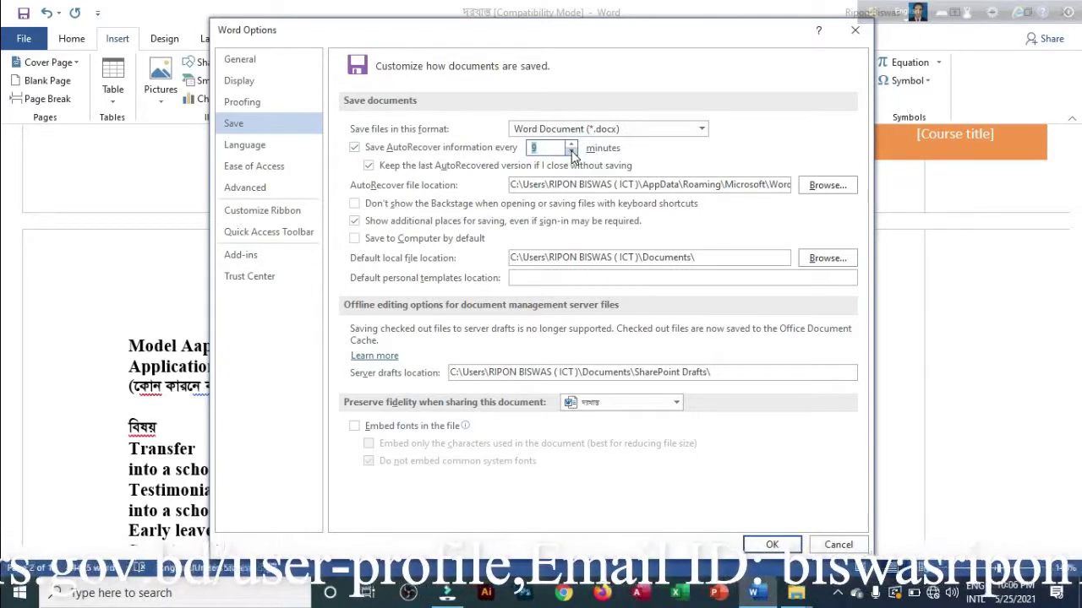
{"action": "left_click", "coordinate": [572, 152]}
{"action": "left_click", "coordinate": [572, 152]}
{"action": "left_click", "coordinate": [573, 152]}
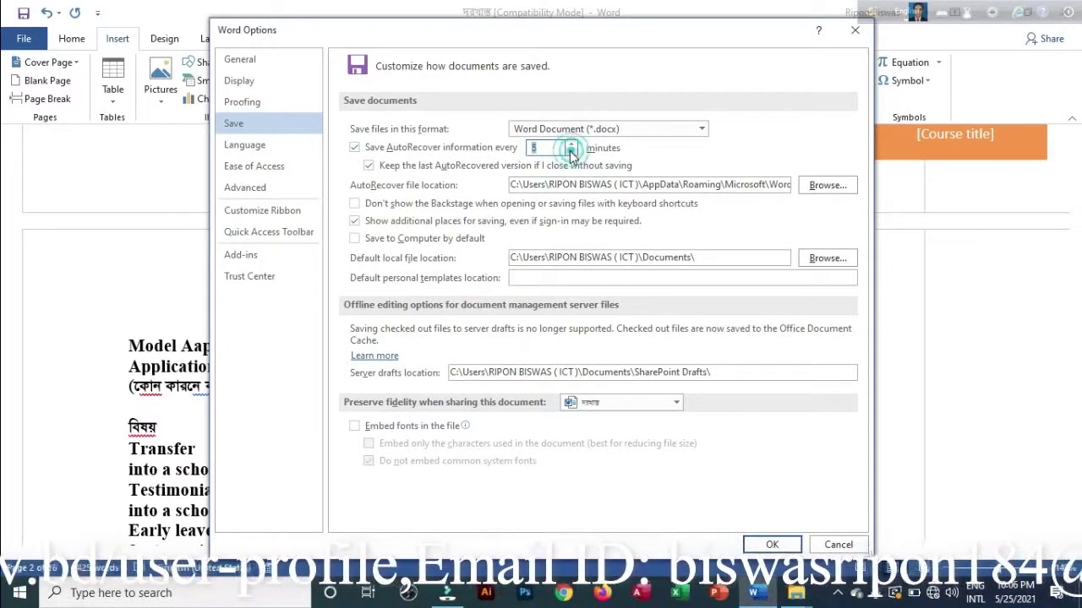
{"action": "left_click", "coordinate": [572, 152]}
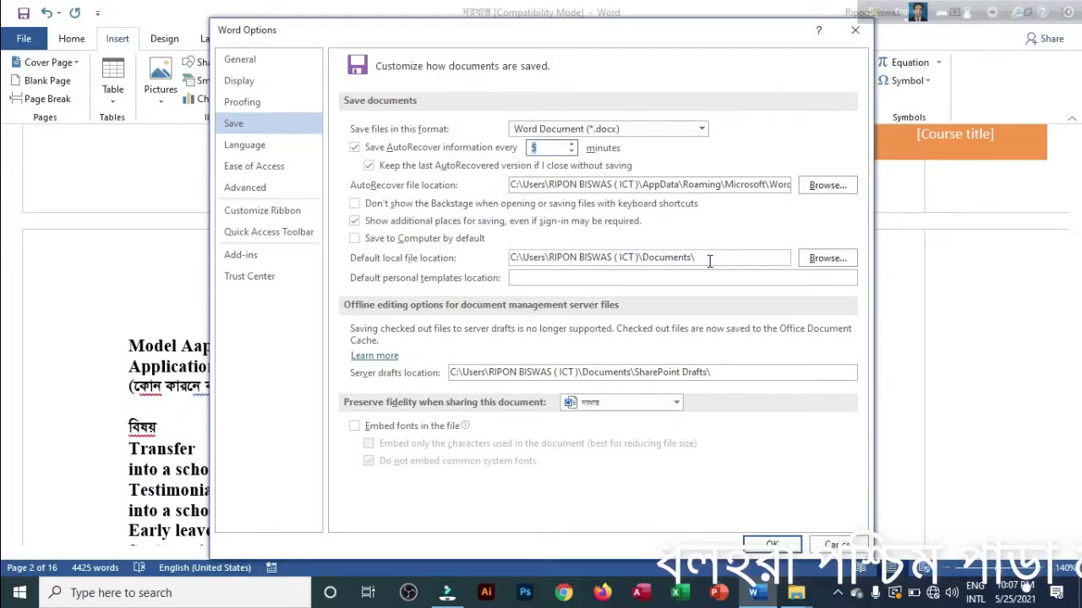
Change the default local file location to the Desktop folder
{"action": "left_click", "coordinate": [827, 259]}
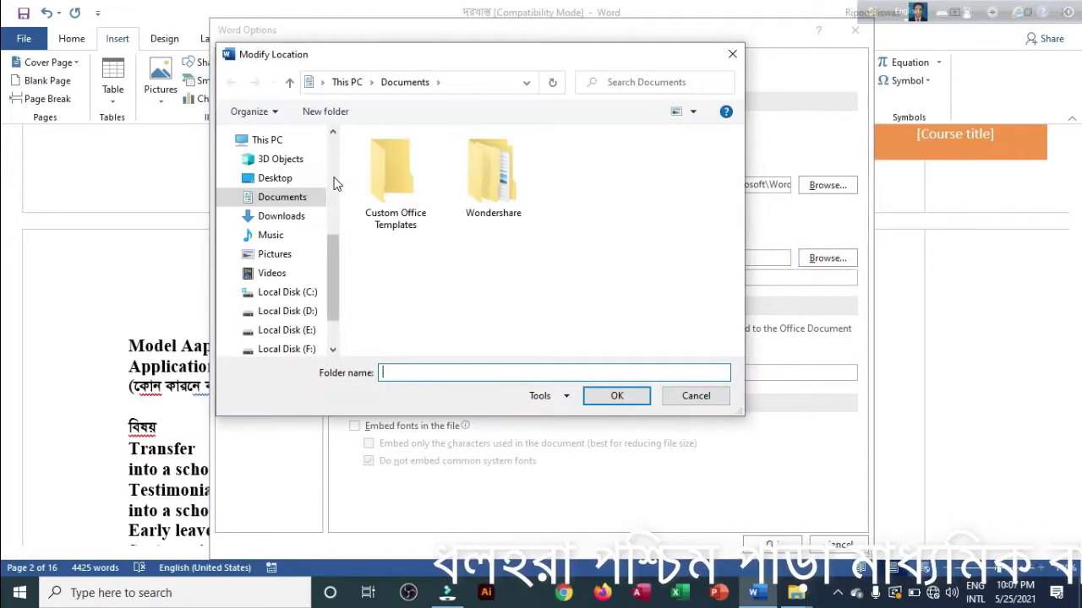
{"action": "left_click", "coordinate": [272, 178]}
{"action": "left_click", "coordinate": [617, 395]}
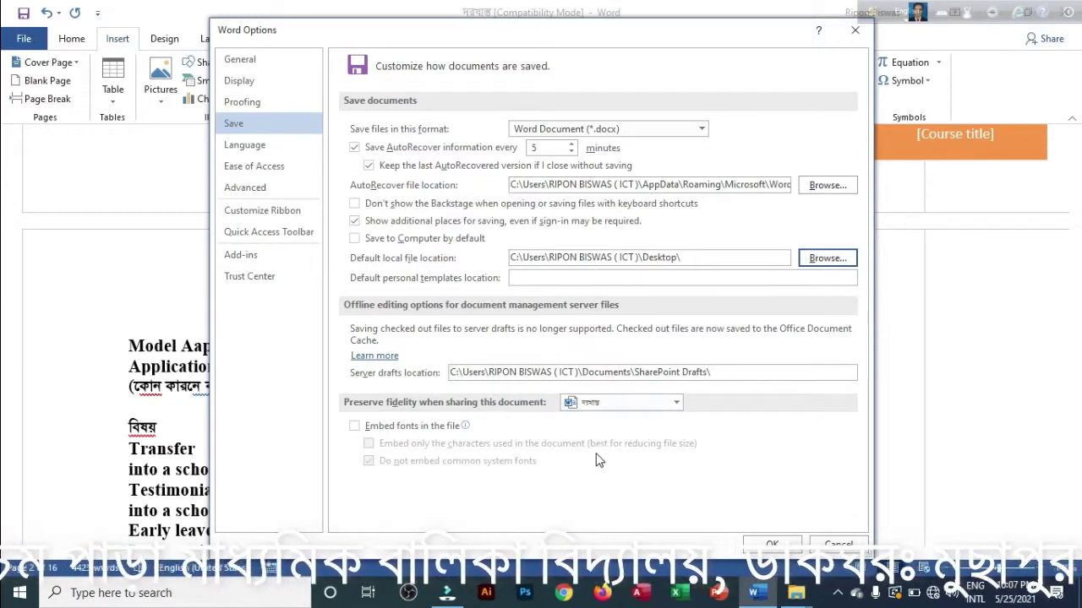
Look through the document choices for preserving fidelity when sharing and keep the current document
{"action": "left_click", "coordinate": [676, 403]}
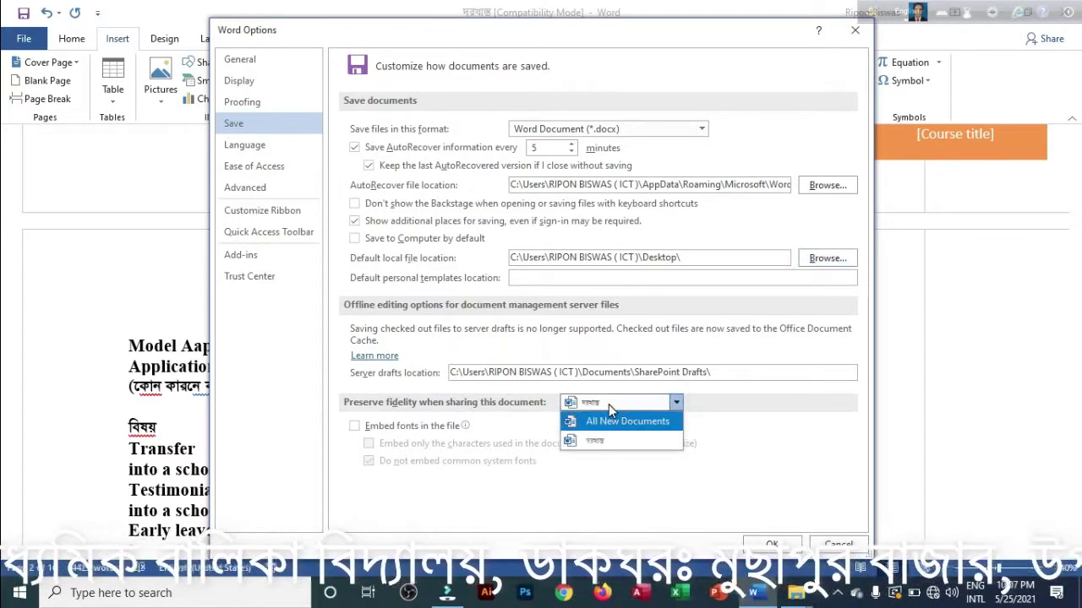
{"action": "left_click", "coordinate": [608, 404]}
{"action": "left_click", "coordinate": [676, 404]}
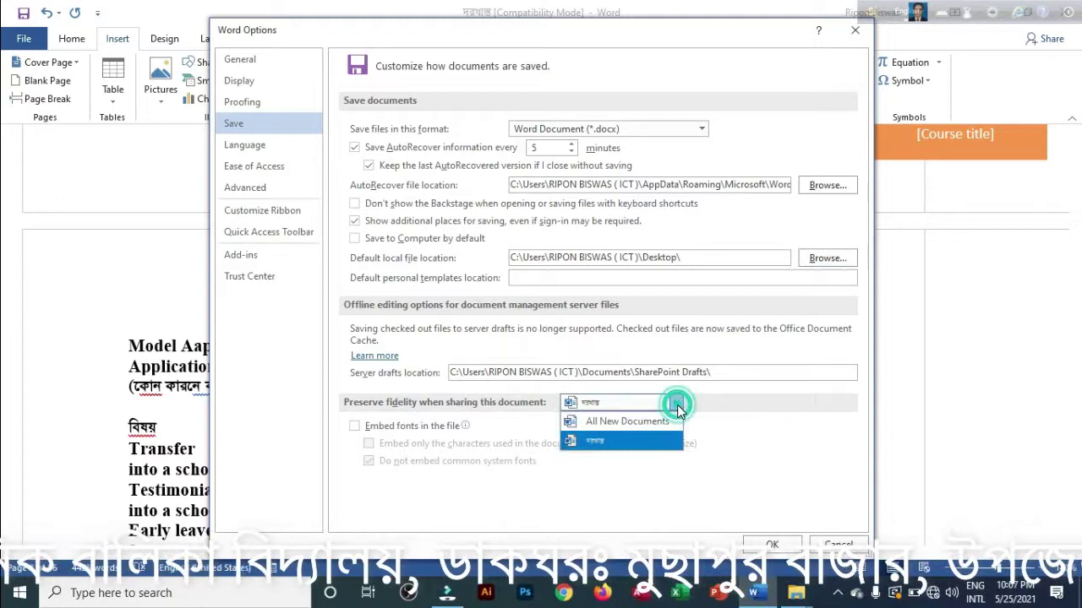
{"action": "left_click", "coordinate": [610, 407]}
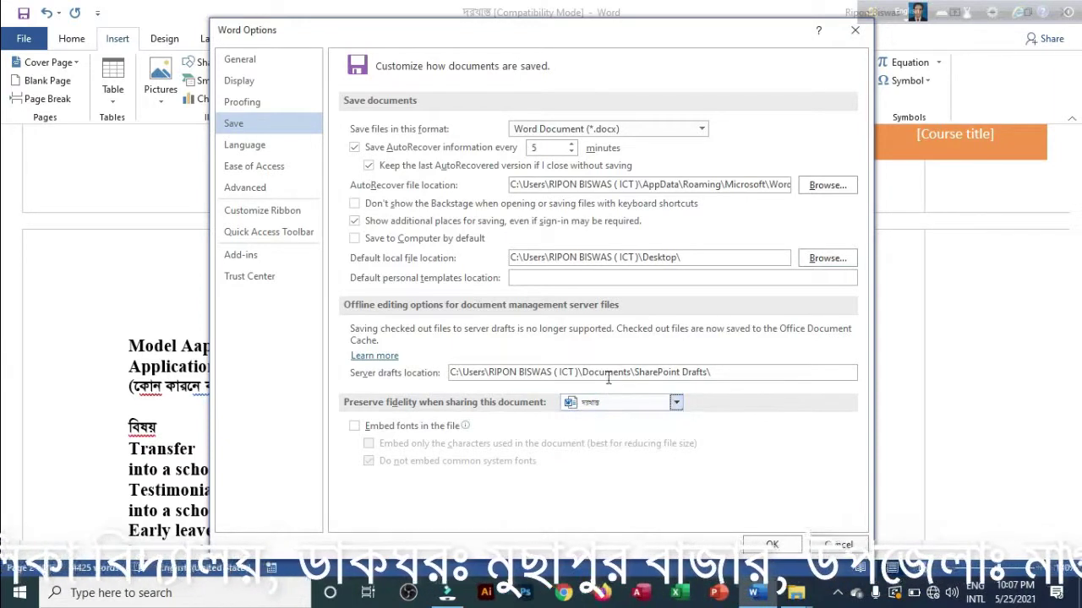
Try adding Arabic (Jordan) as an authoring language in the Language options and remove it again
{"action": "left_click", "coordinate": [257, 152]}
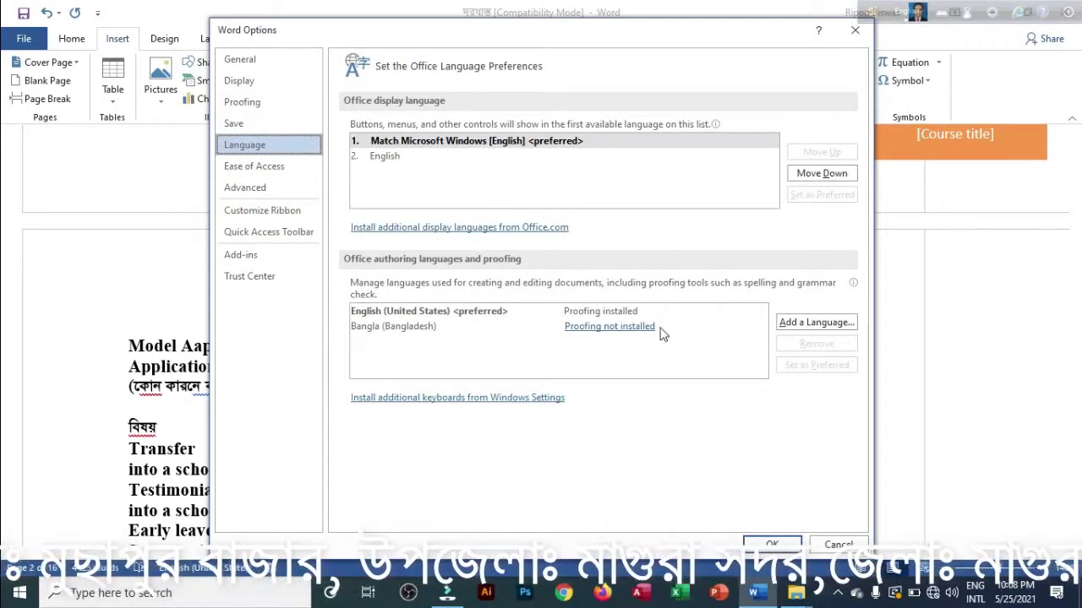
{"action": "left_click", "coordinate": [812, 323]}
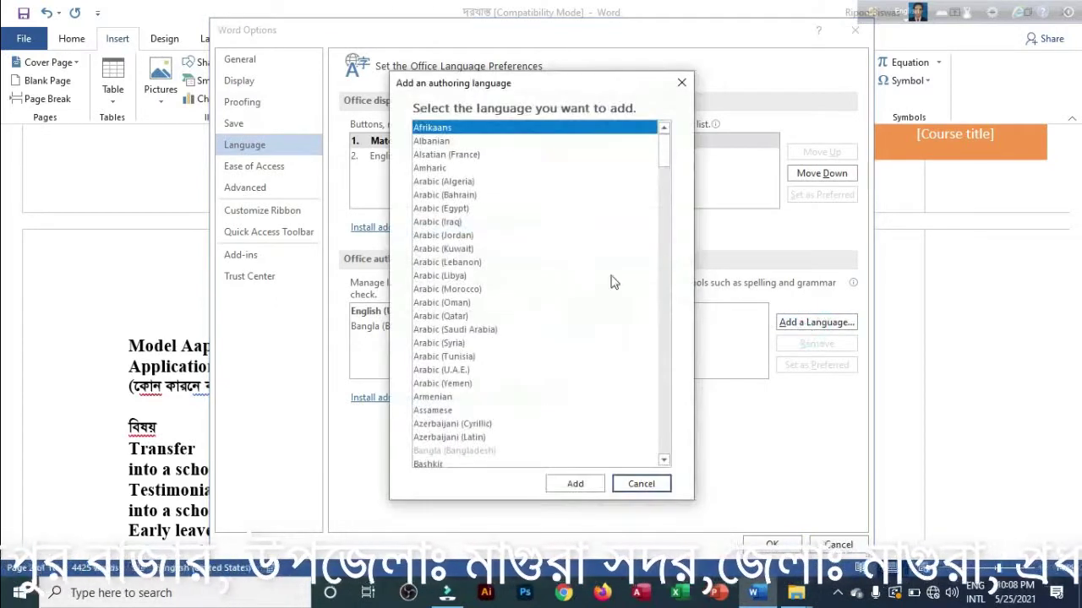
{"action": "scroll", "coordinate": [478, 215], "scroll_direction": "down", "scroll_amount": 3}
{"action": "scroll", "coordinate": [477, 224], "scroll_direction": "down", "scroll_amount": 1}
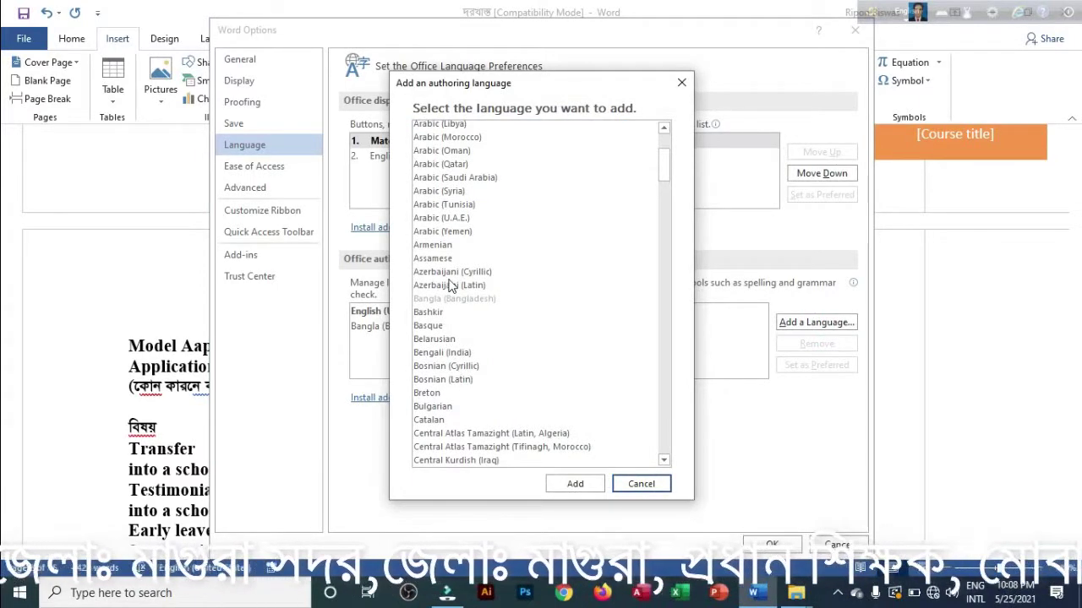
{"action": "scroll", "coordinate": [449, 262], "scroll_direction": "up", "scroll_amount": 3}
{"action": "left_click", "coordinate": [444, 200]}
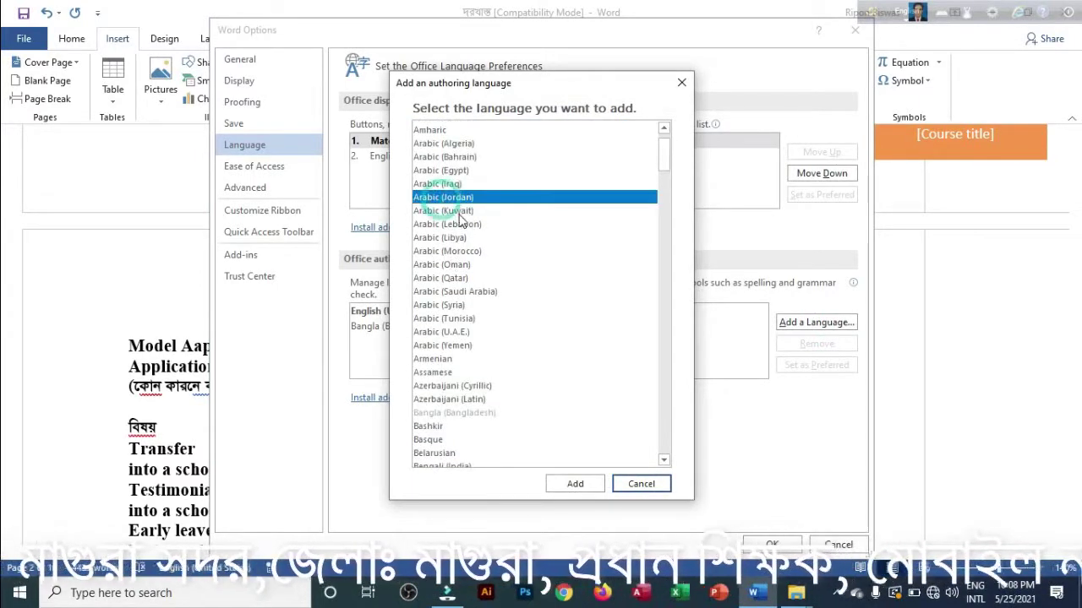
{"action": "left_click", "coordinate": [574, 485]}
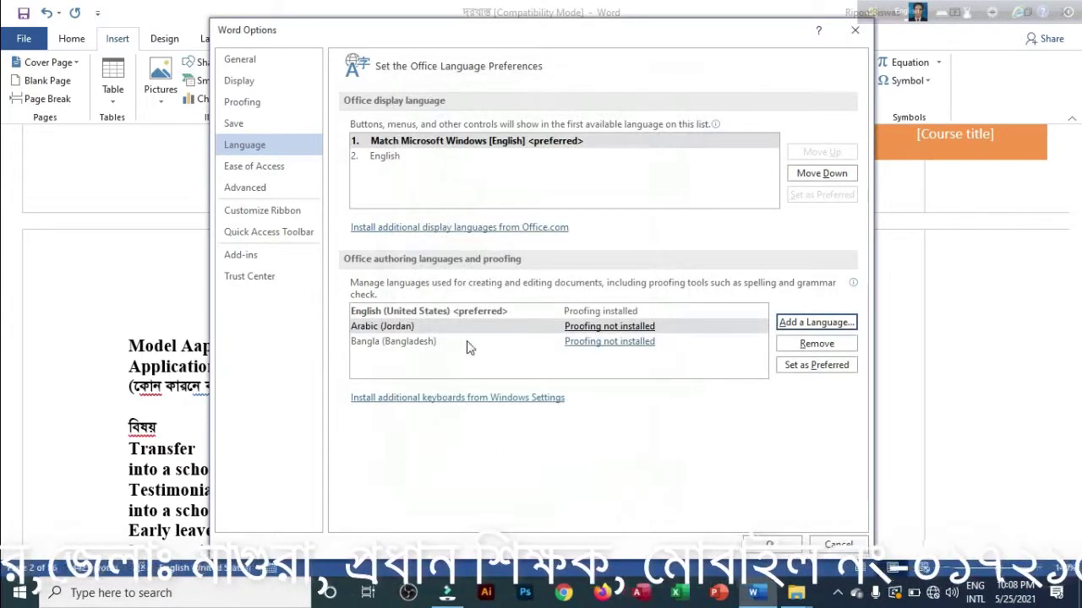
{"action": "left_click", "coordinate": [813, 344]}
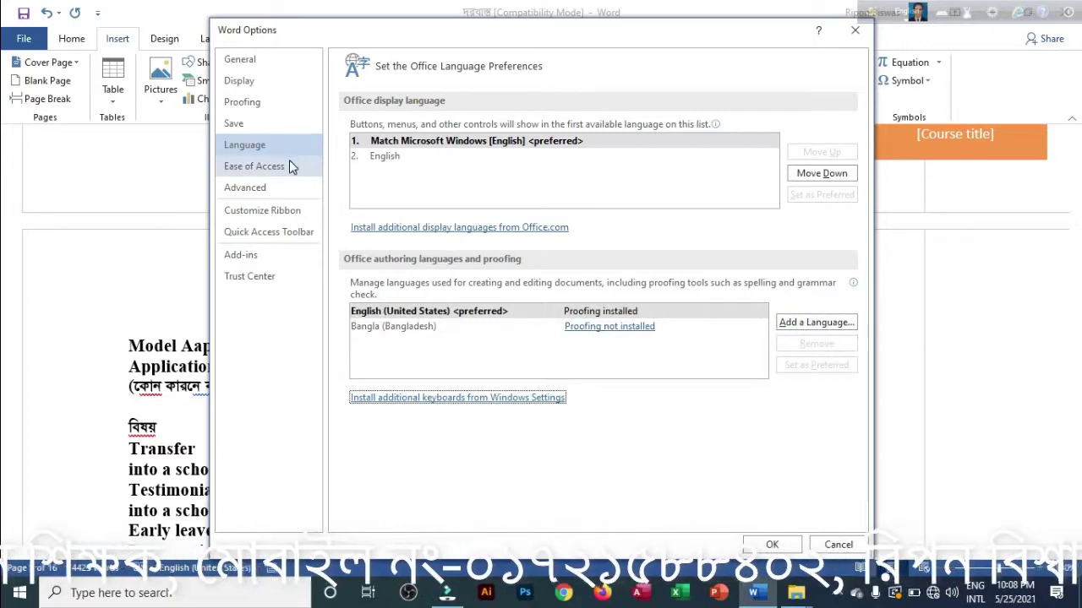
Review the Ease of Access options, including the ScreenTip style choices, and keep the current style
{"action": "left_click", "coordinate": [248, 169]}
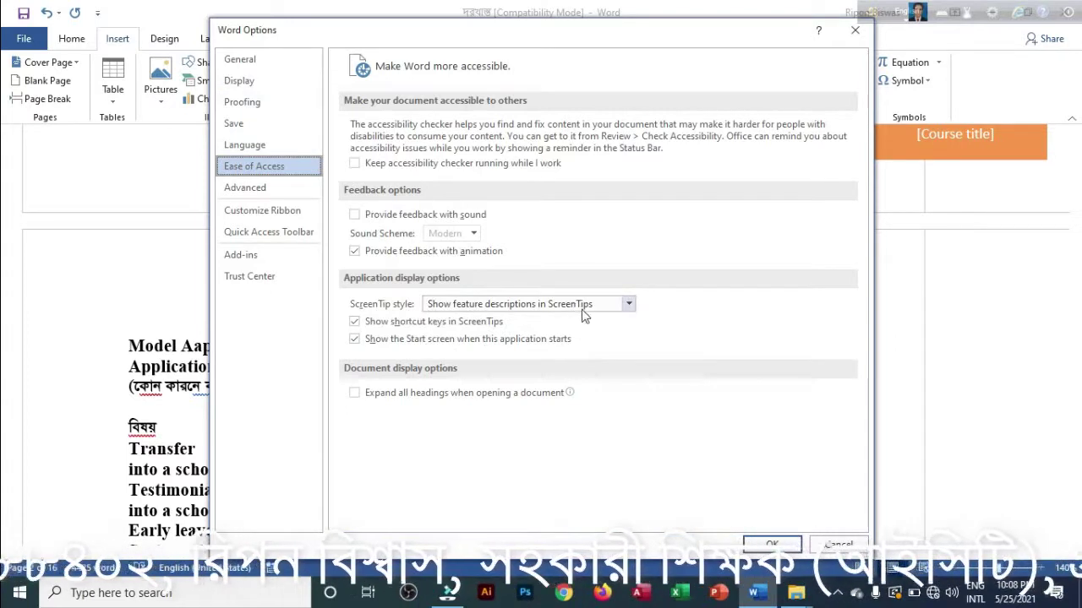
{"action": "left_click", "coordinate": [628, 305]}
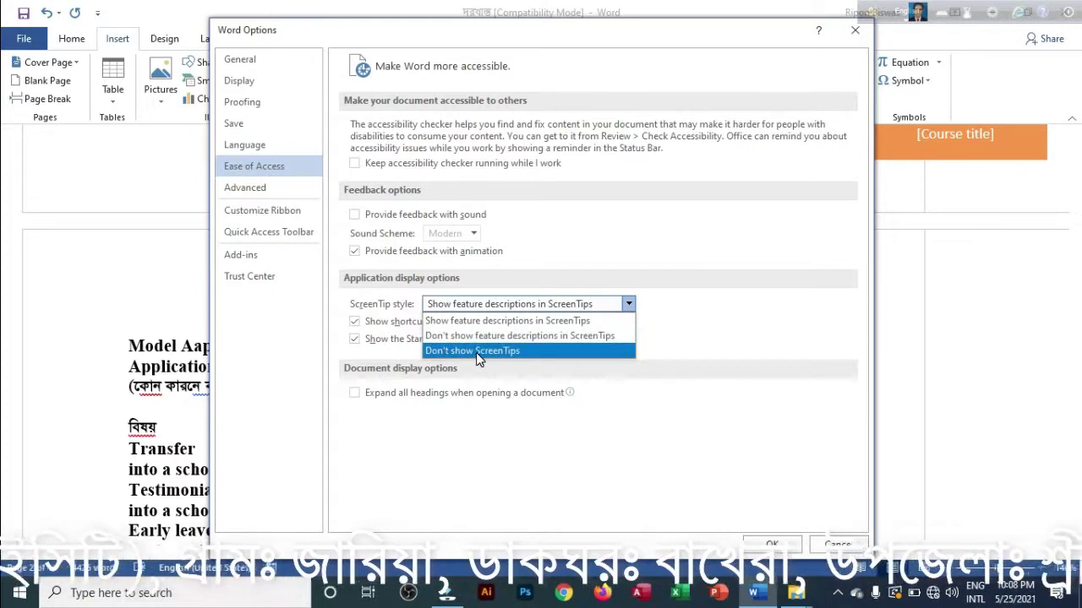
{"action": "left_click", "coordinate": [552, 270]}
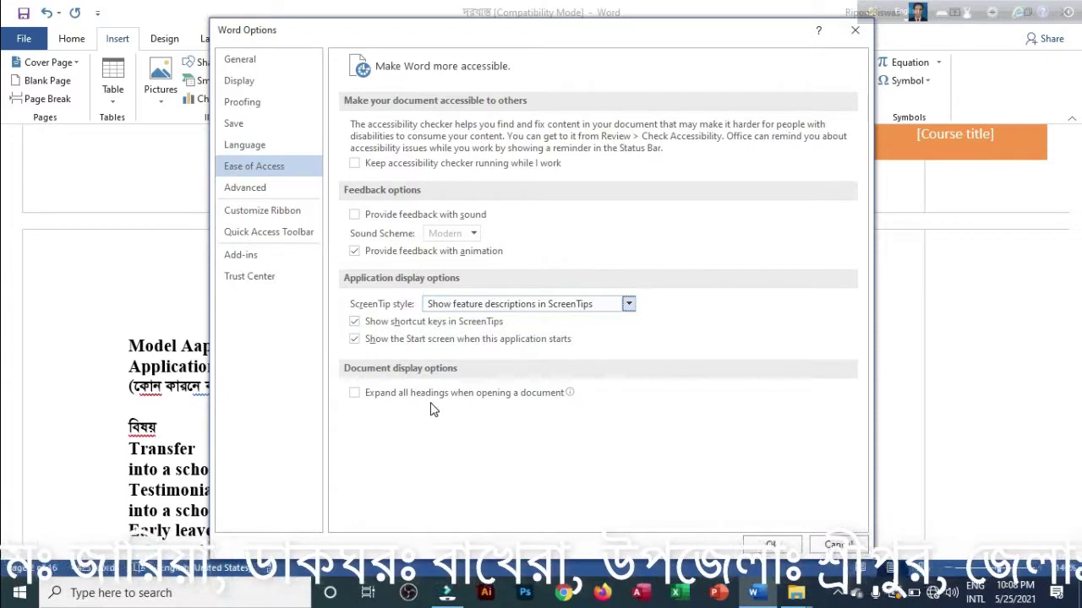
Review the Advanced editing options, apply the Word options and dismiss the language restart notice
{"action": "left_click", "coordinate": [246, 191]}
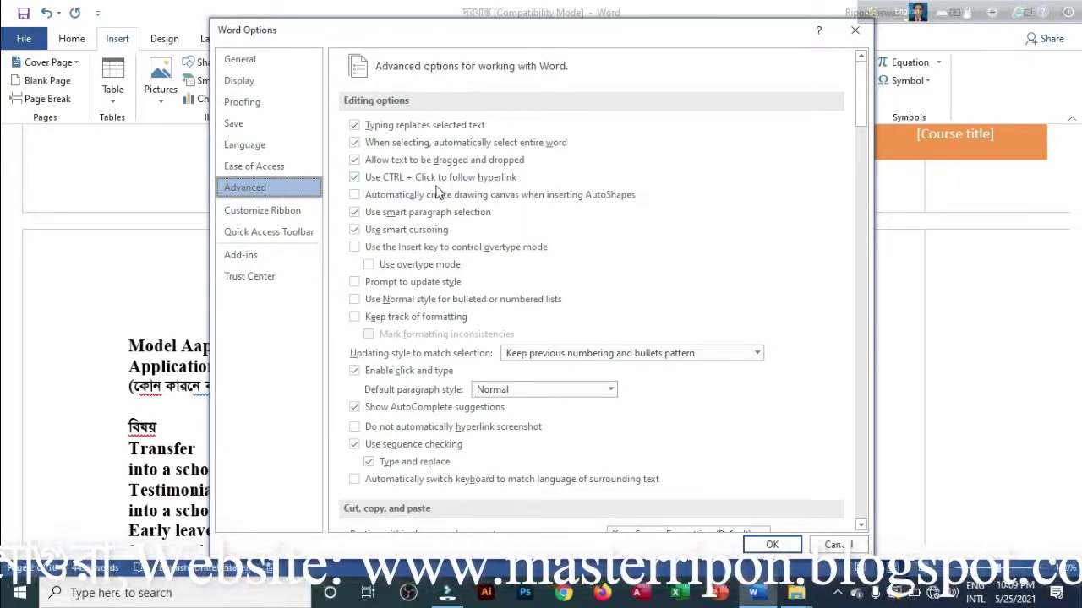
{"action": "left_click", "coordinate": [772, 545]}
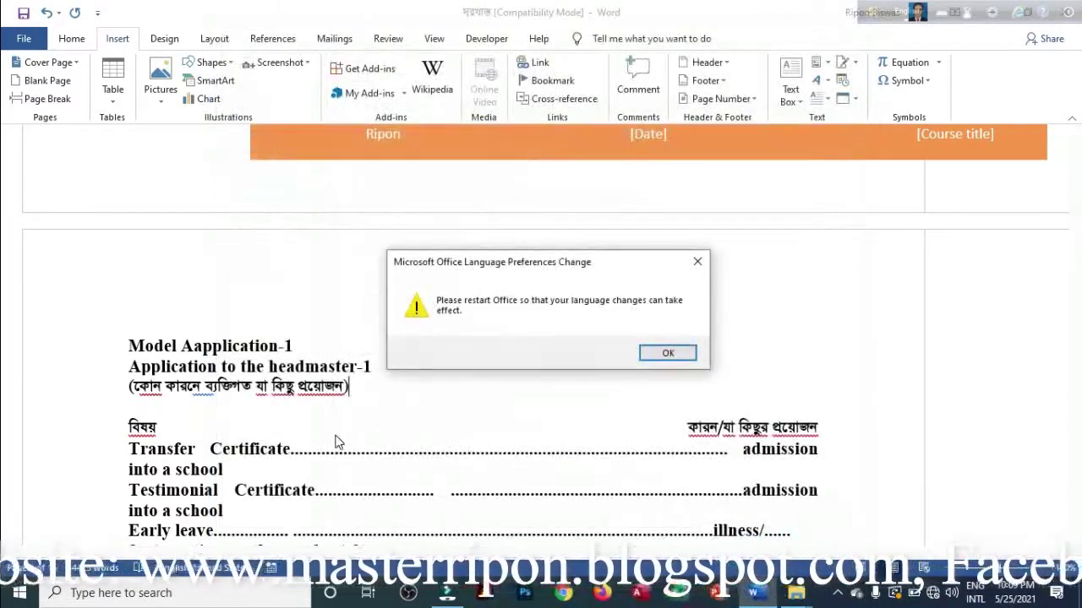
{"action": "left_click", "coordinate": [663, 355]}
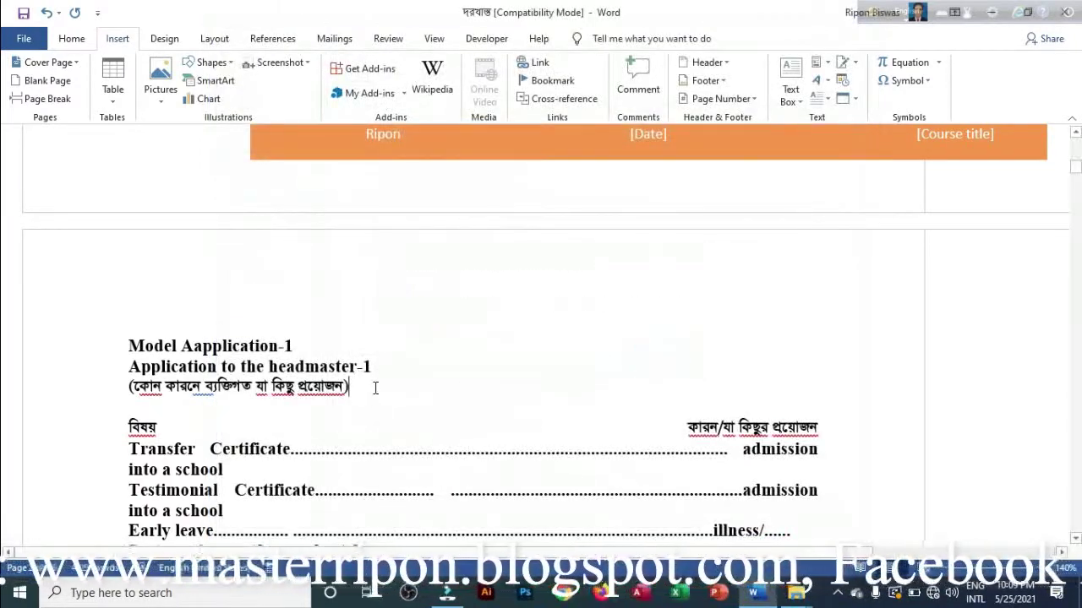
Select the word "Certificate" in the Testimonial Certificate line for adding a hyperlink
{"action": "scroll", "coordinate": [375, 388], "scroll_direction": "down", "scroll_amount": 5}
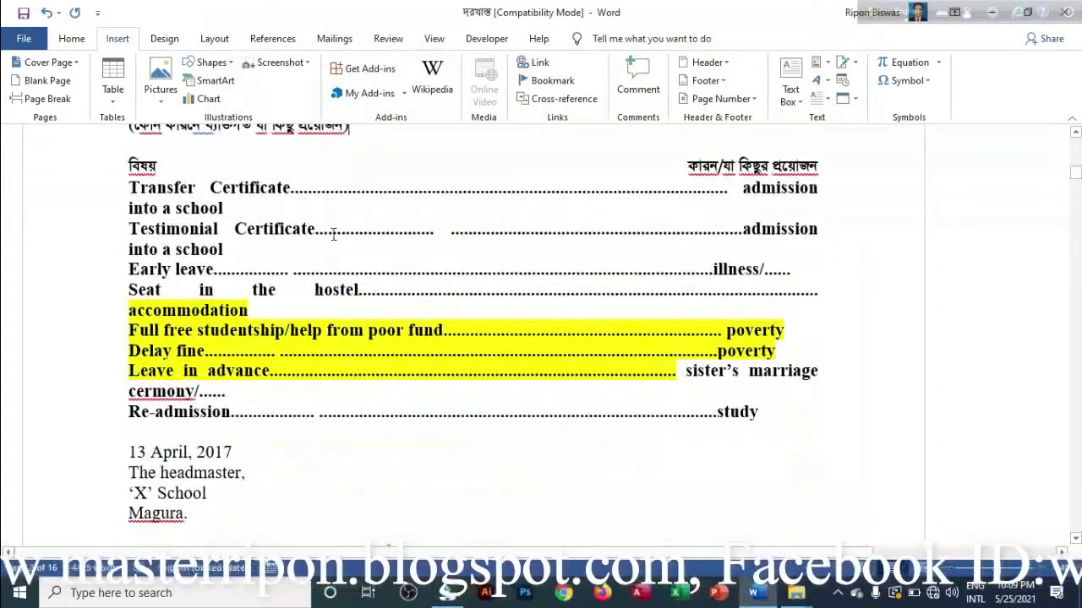
{"action": "left_click_drag", "start_coordinate": [317, 229], "coordinate": [235, 229]}
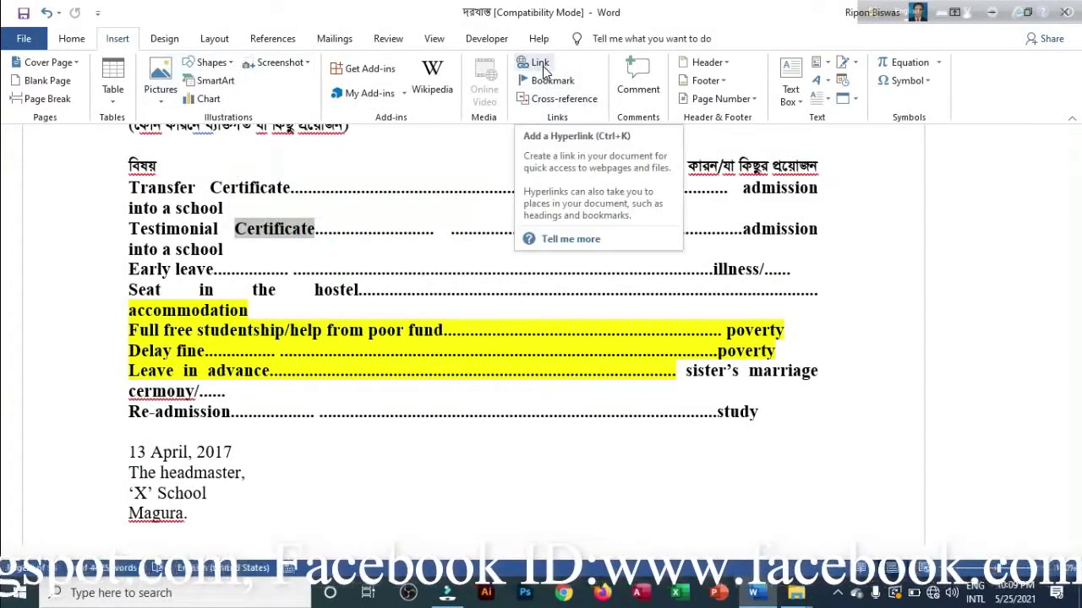
Link the selected word "Certificate" in the Testimonial line to the existing file Grammar.docx in the GRAMMAR folder
{"action": "left_click", "coordinate": [543, 66]}
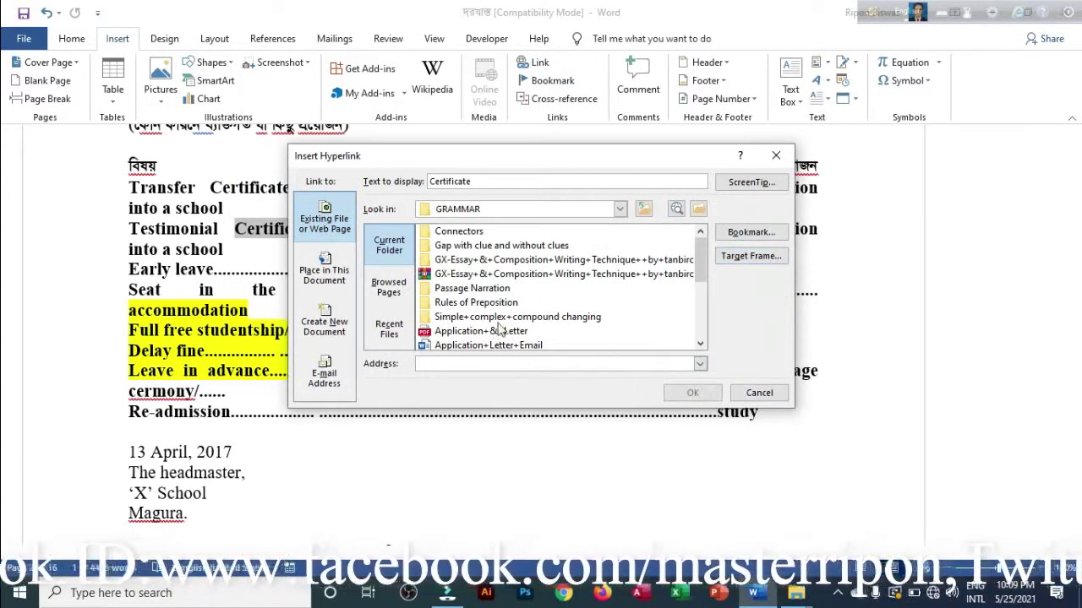
{"action": "scroll", "coordinate": [514, 306], "scroll_direction": "down", "scroll_amount": 2}
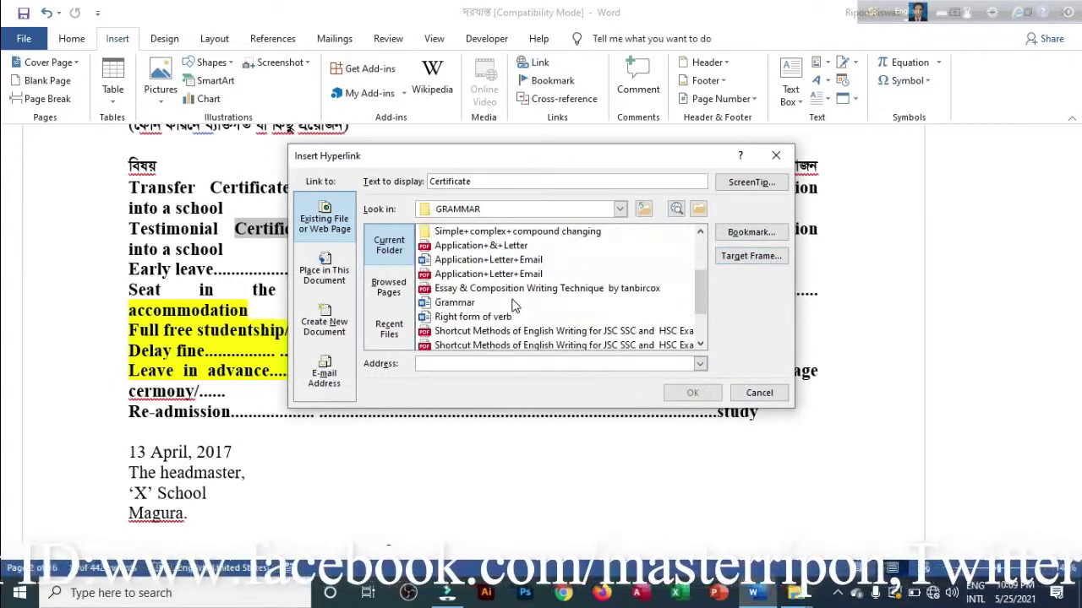
{"action": "left_click", "coordinate": [456, 304]}
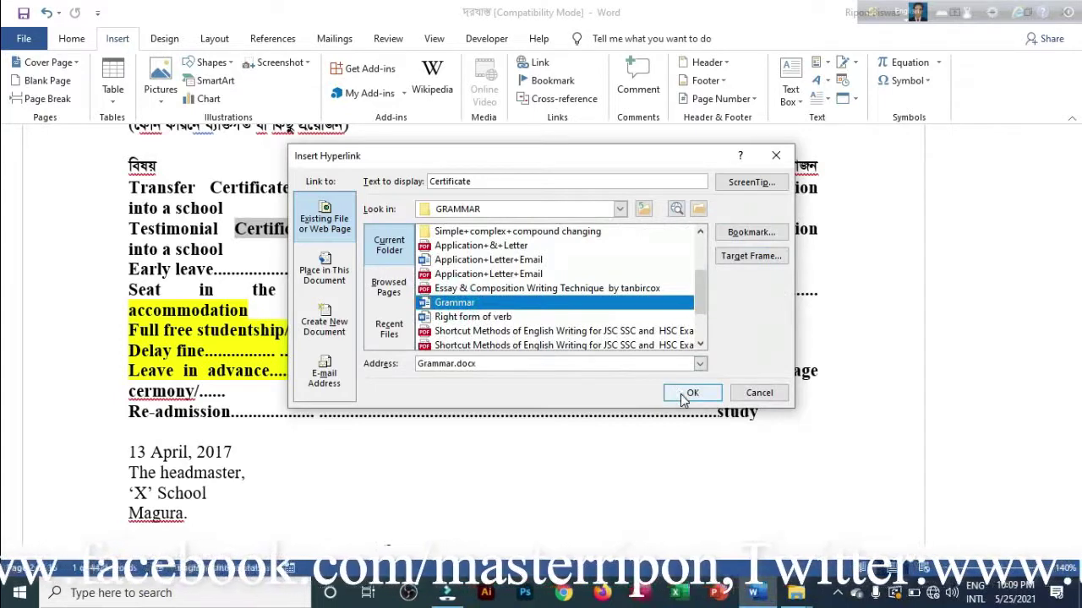
{"action": "left_click", "coordinate": [683, 394]}
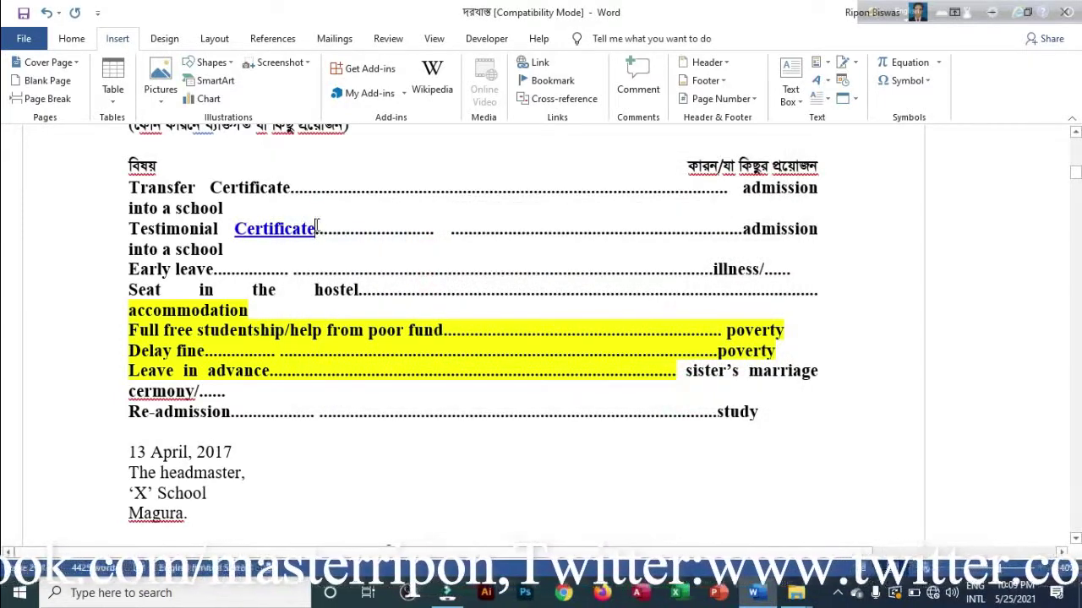
{"action": "double_click", "coordinate": [318, 228]}
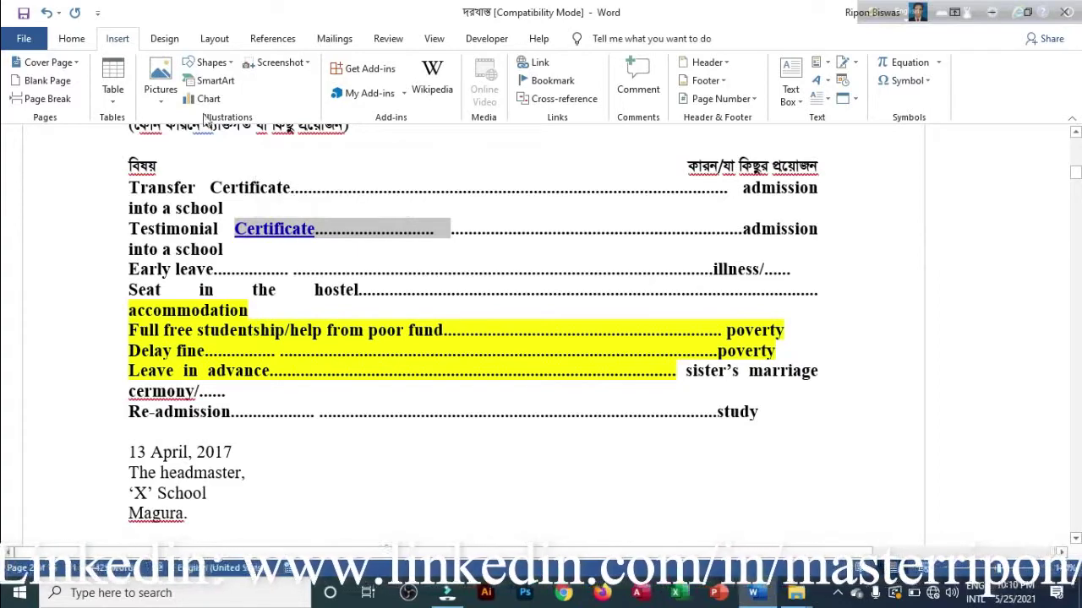
Turn off "Use CTRL + Click to follow hyperlink" in the advanced editing options and apply the change
{"action": "left_click", "coordinate": [23, 38]}
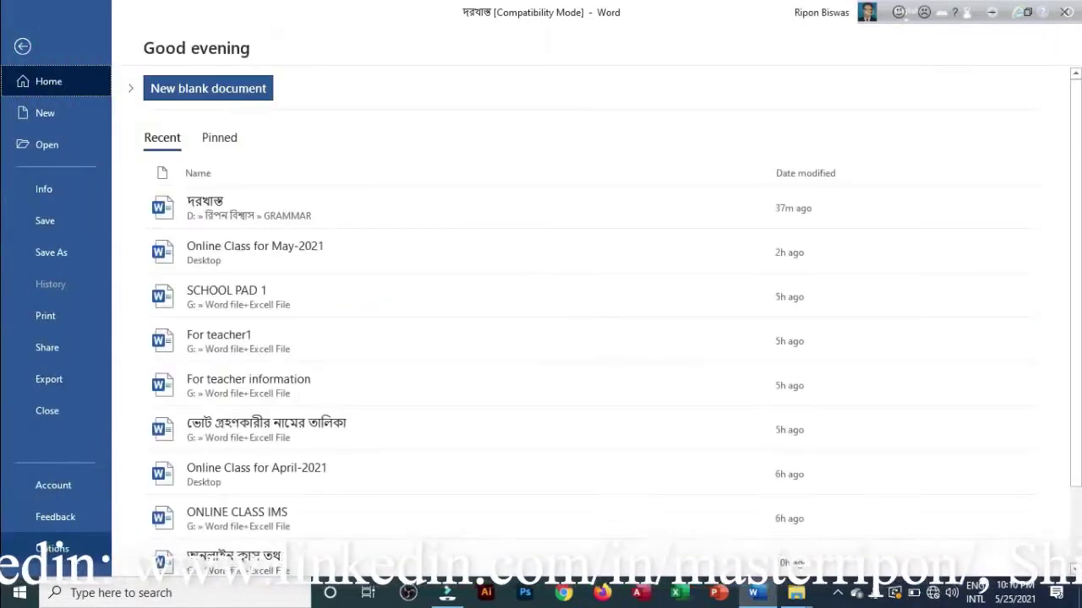
{"action": "left_click", "coordinate": [50, 549]}
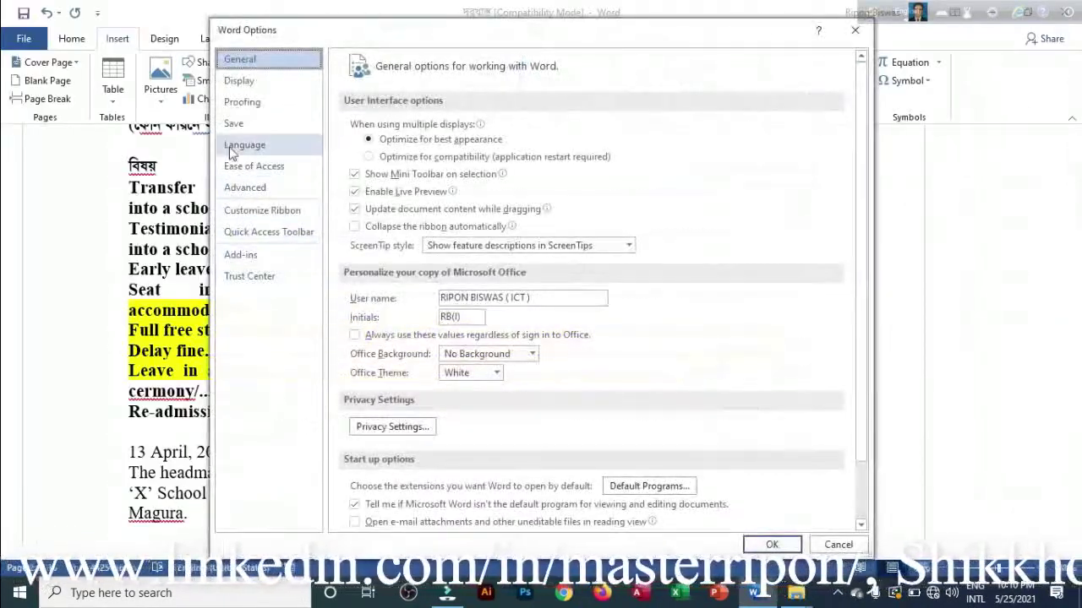
{"action": "left_click", "coordinate": [262, 190]}
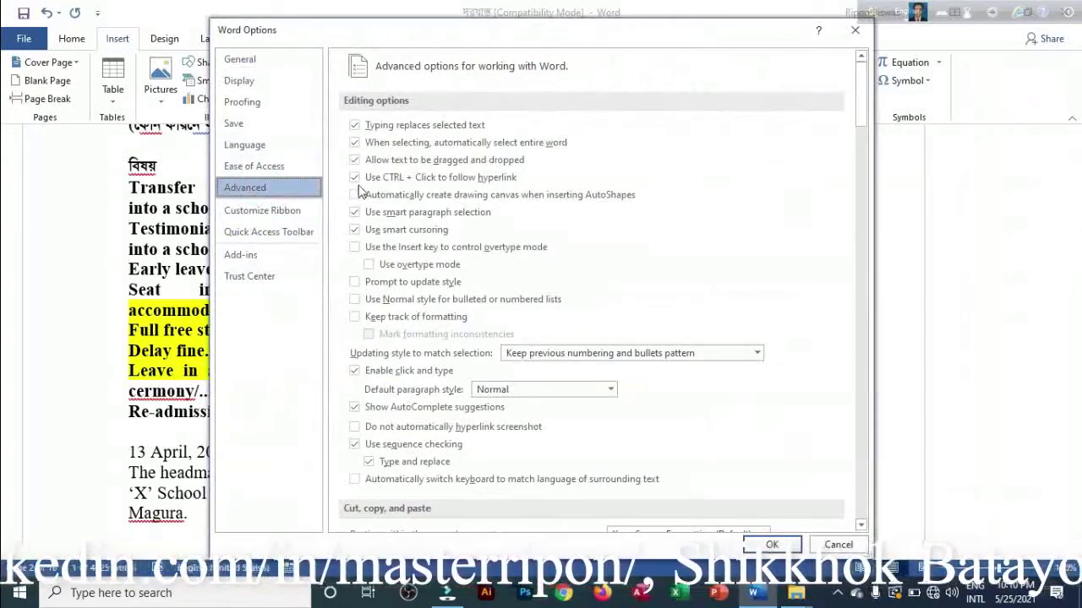
{"action": "left_click", "coordinate": [355, 178]}
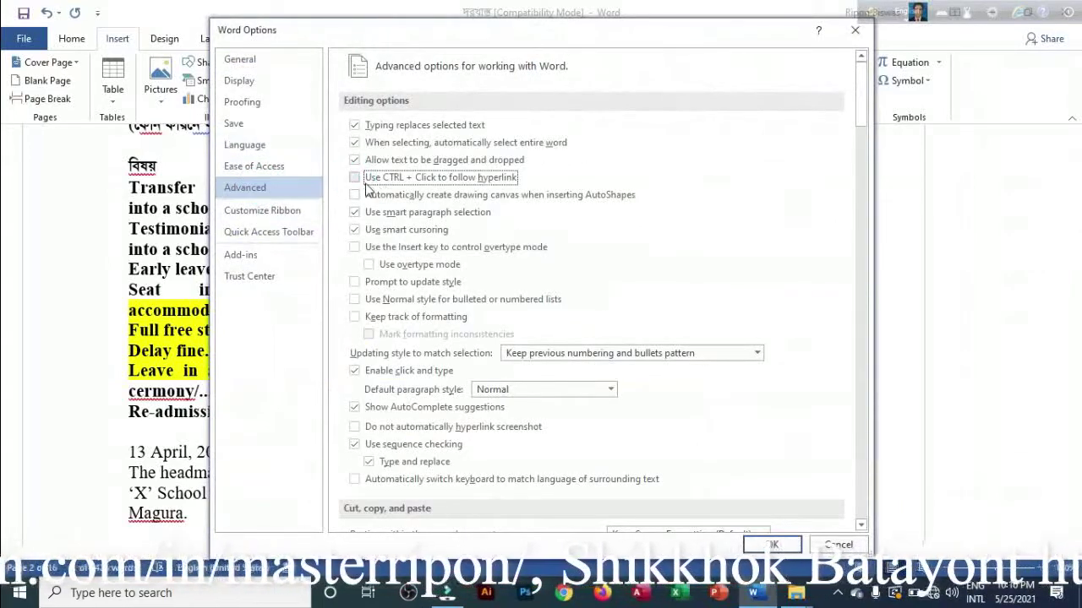
{"action": "left_click", "coordinate": [771, 545]}
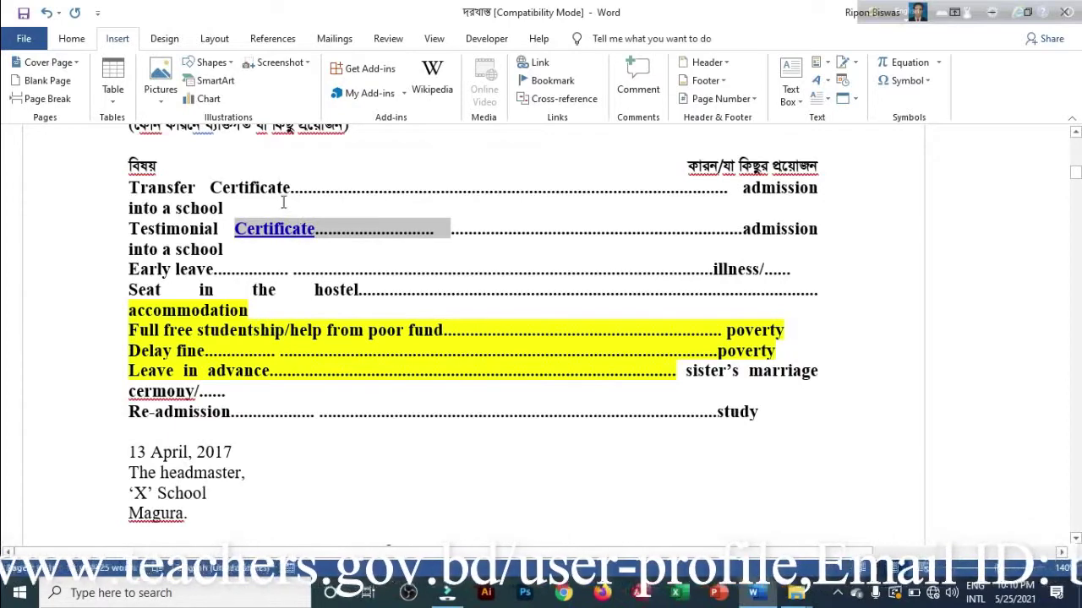
Examine the advanced options for editing, cut, copy and paste, and image size and quality
{"action": "left_click", "coordinate": [24, 38]}
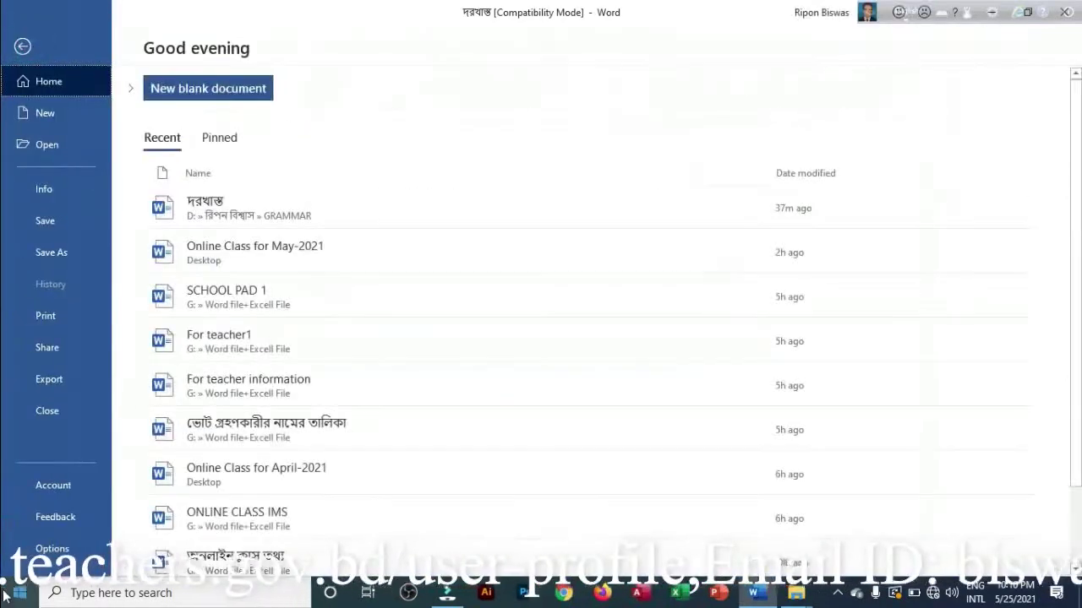
{"action": "left_click", "coordinate": [40, 548]}
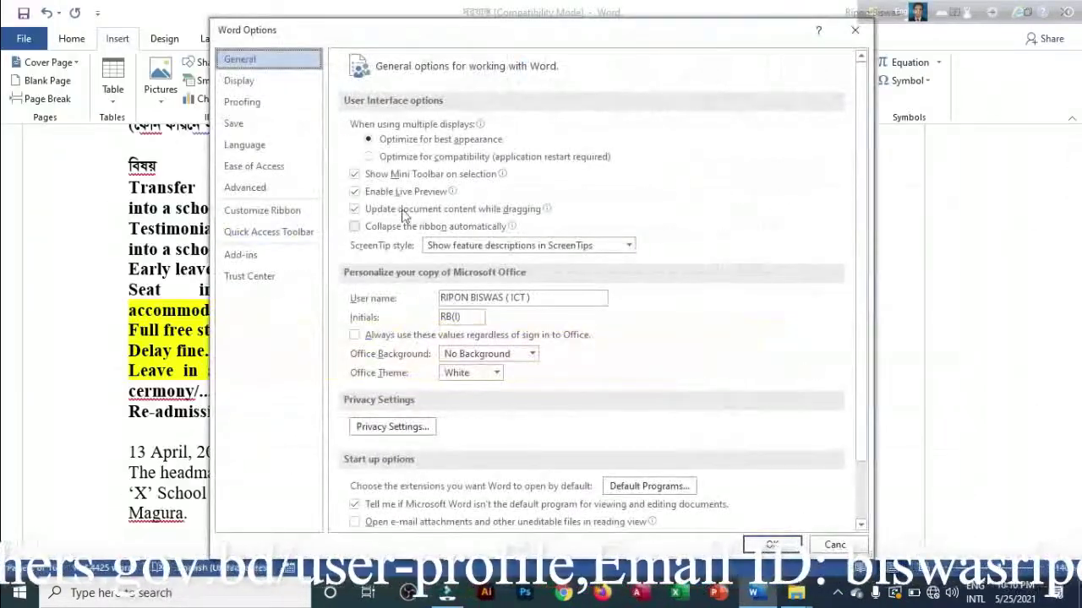
{"action": "left_click", "coordinate": [245, 187]}
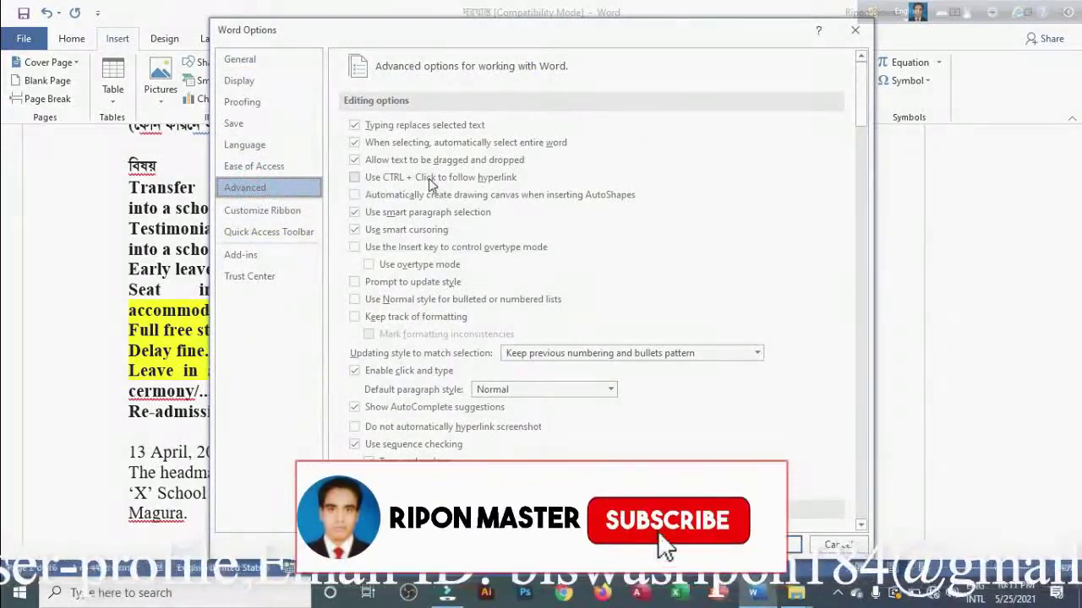
{"action": "left_click", "coordinate": [356, 179]}
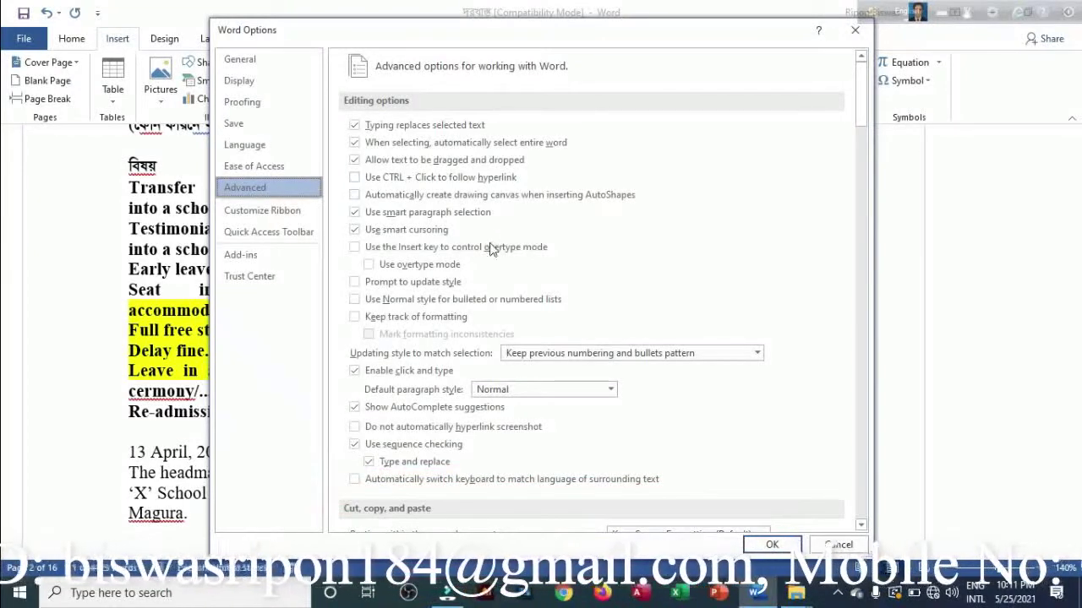
{"action": "scroll", "coordinate": [410, 266], "scroll_direction": "down", "scroll_amount": 2}
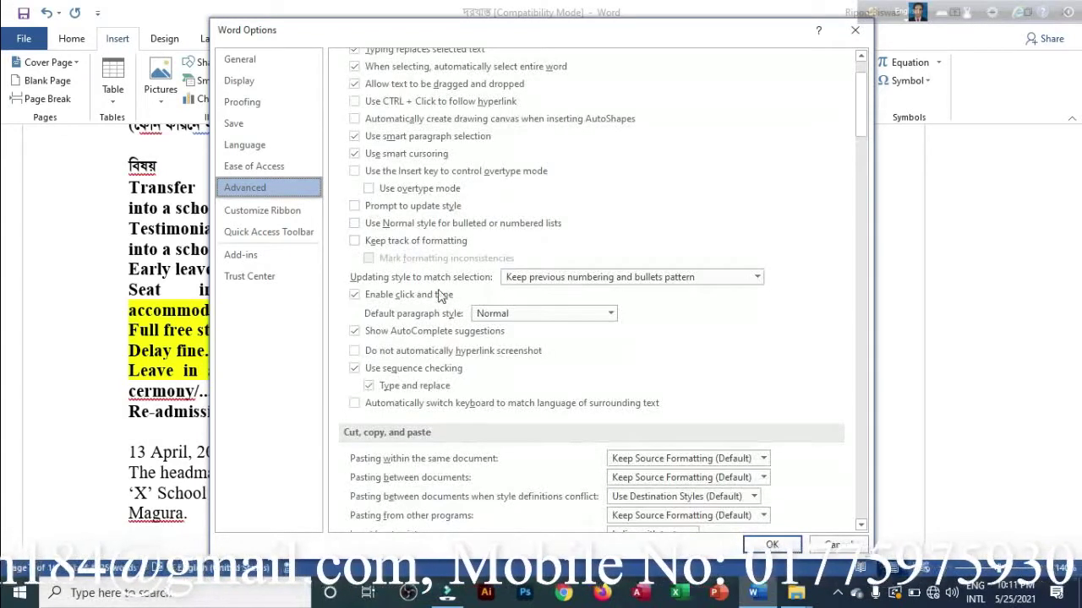
{"action": "scroll", "coordinate": [495, 308], "scroll_direction": "down", "scroll_amount": 2}
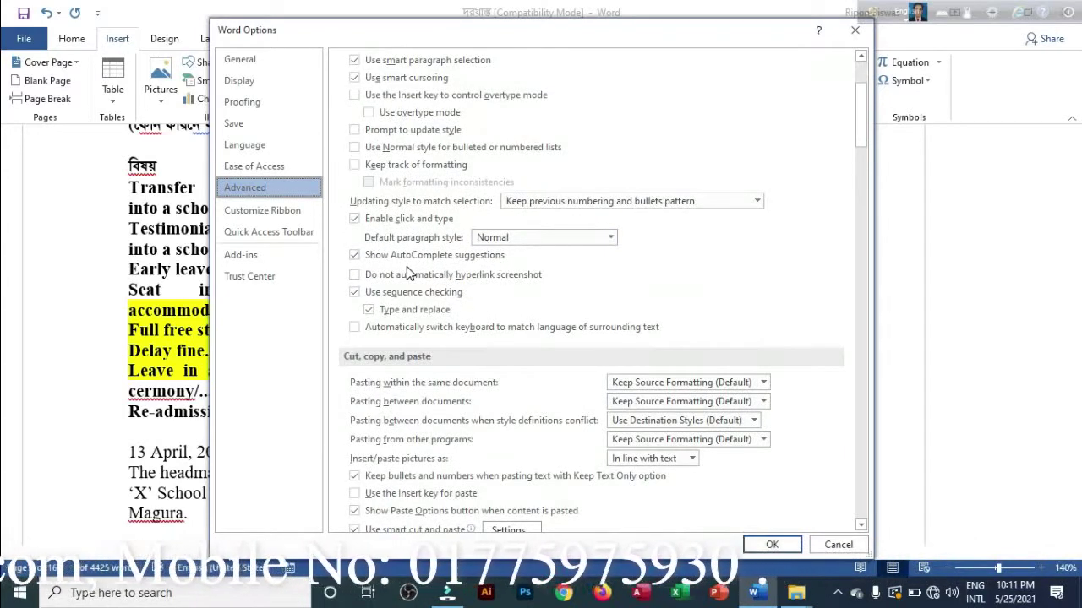
{"action": "scroll", "coordinate": [462, 309], "scroll_direction": "down", "scroll_amount": 3}
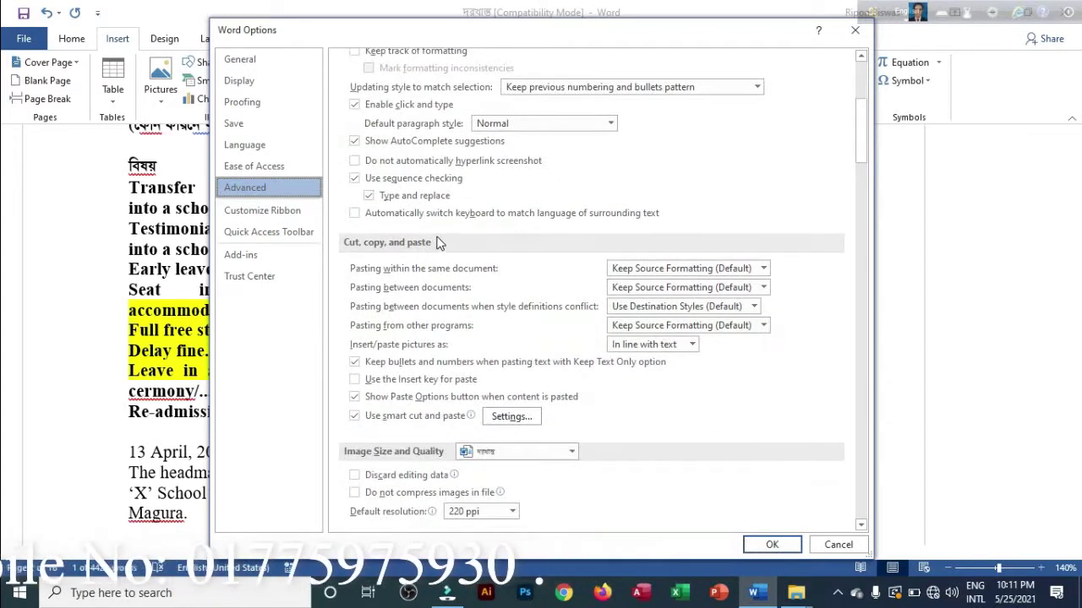
{"action": "scroll", "coordinate": [441, 243], "scroll_direction": "down", "scroll_amount": 2}
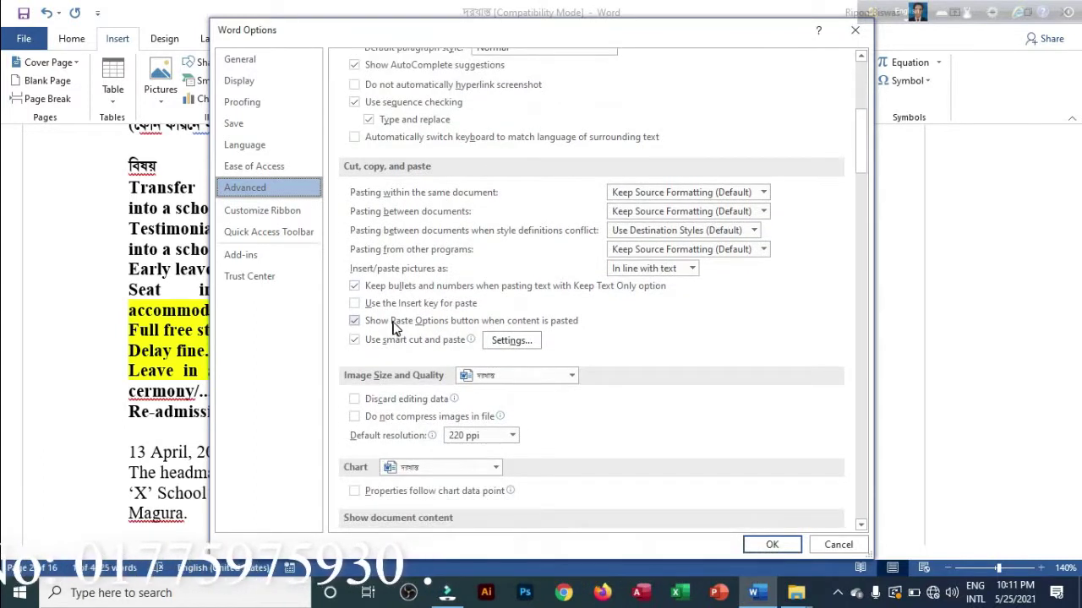
{"action": "scroll", "coordinate": [436, 314], "scroll_direction": "down", "scroll_amount": 2}
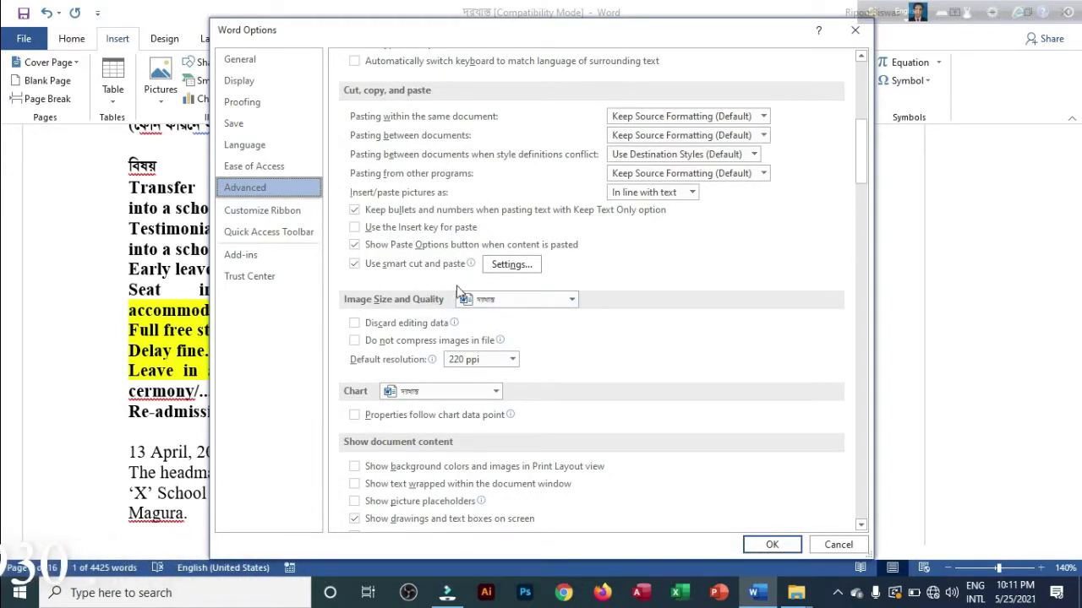
{"action": "scroll", "coordinate": [448, 294], "scroll_direction": "down", "scroll_amount": 1}
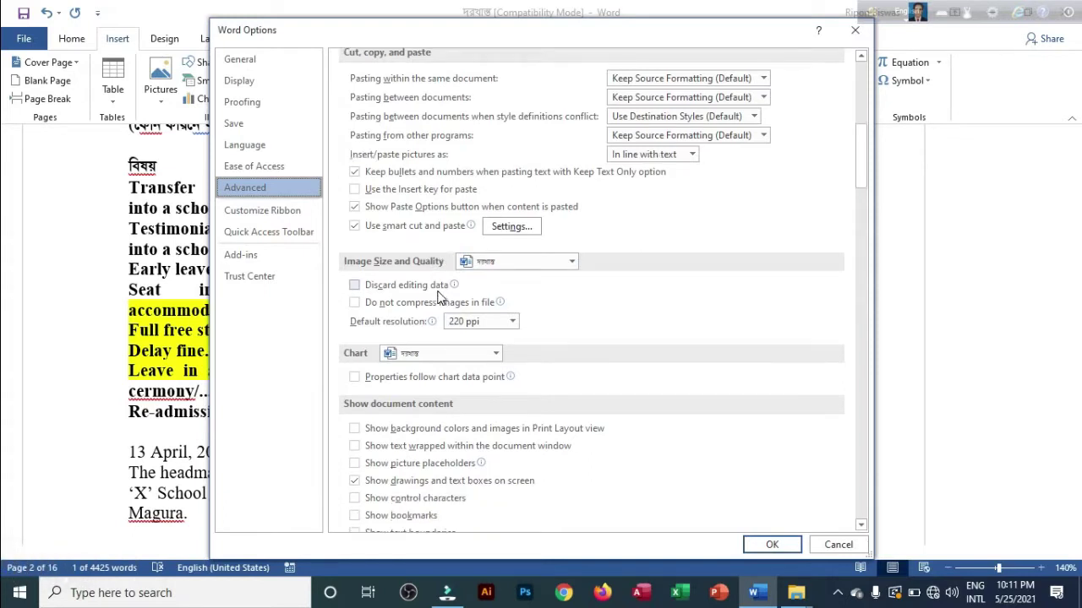
{"action": "scroll", "coordinate": [427, 301], "scroll_direction": "down", "scroll_amount": 1}
{"action": "scroll", "coordinate": [427, 302], "scroll_direction": "down", "scroll_amount": 1}
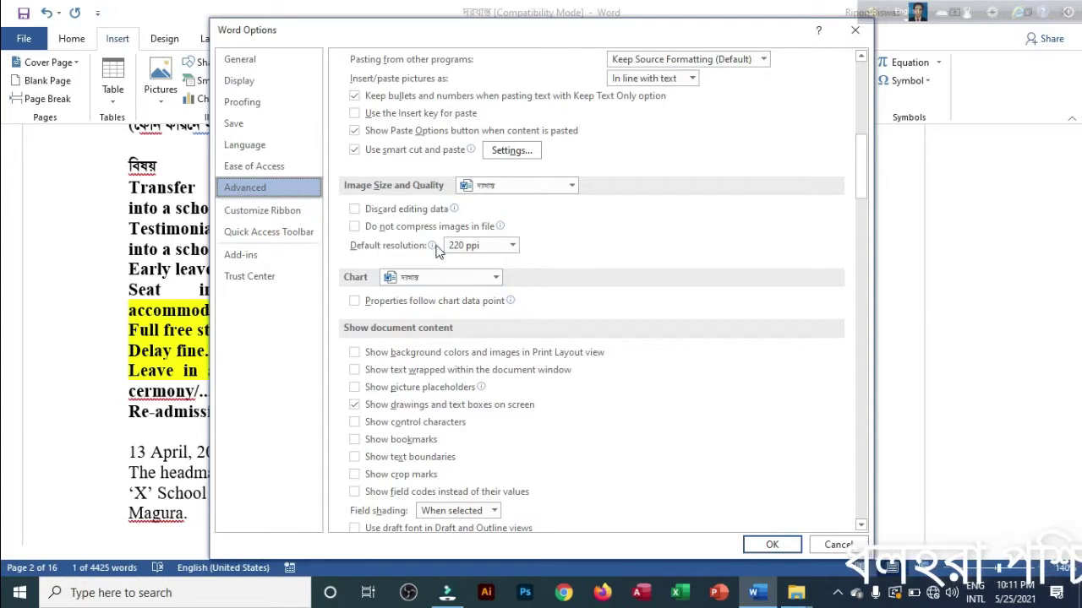
{"action": "mouse_move", "coordinate": [440, 246]}
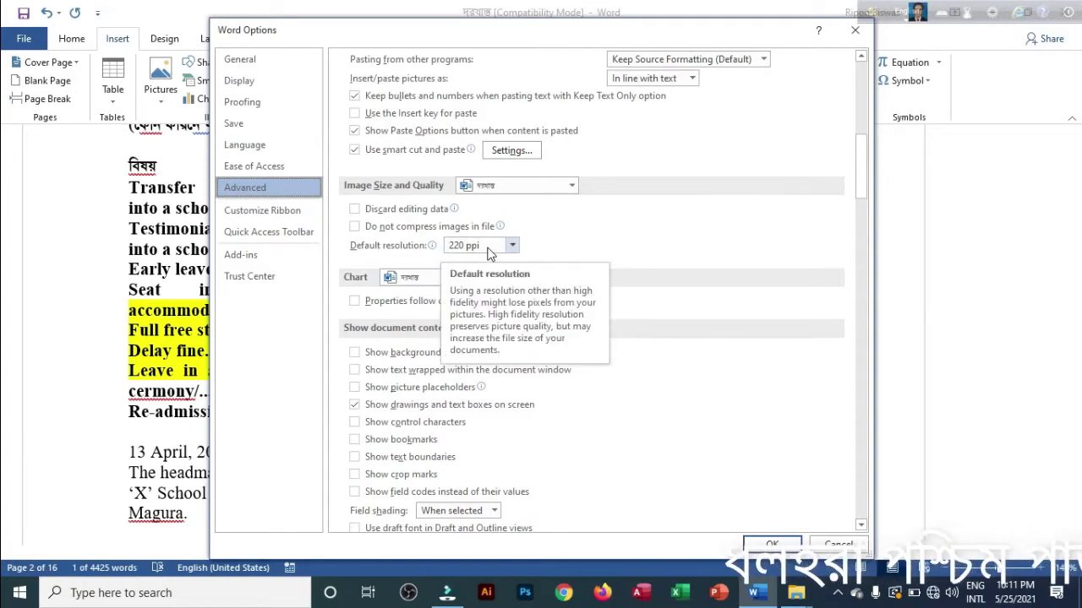
{"action": "mouse_move", "coordinate": [355, 233]}
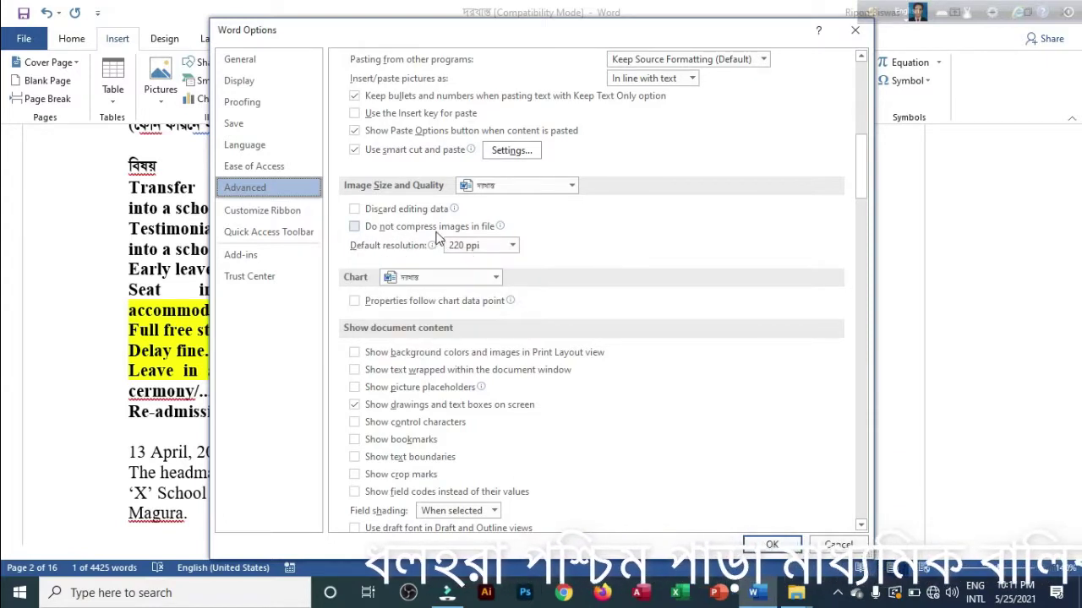
Try the "Do not compress images in file" option and view the default resolution choices, leaving the options without applying anything
{"action": "left_click", "coordinate": [355, 226]}
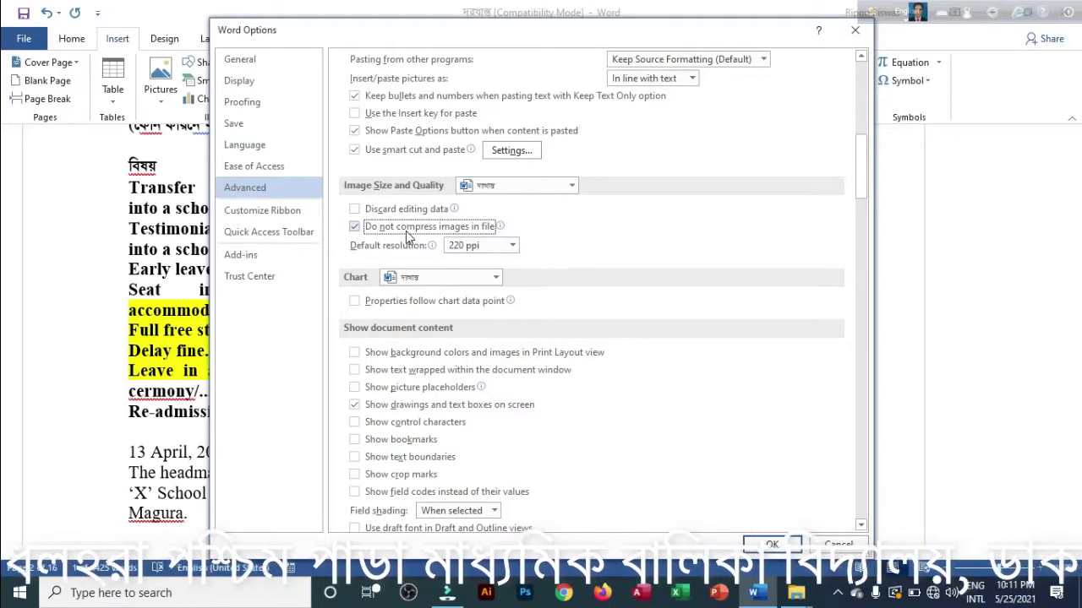
{"action": "mouse_move", "coordinate": [414, 235]}
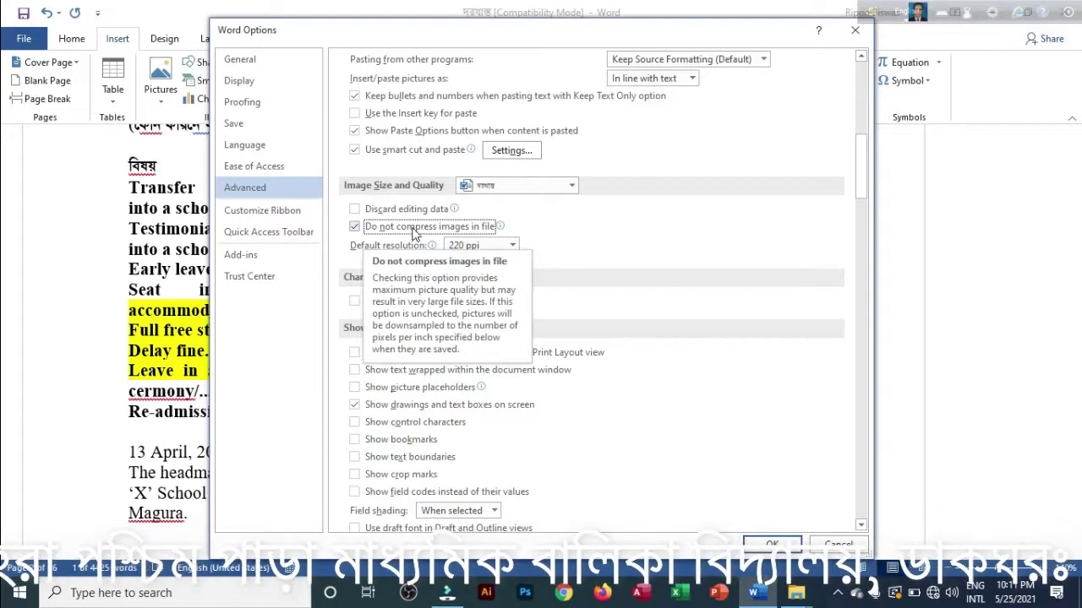
{"action": "left_click", "coordinate": [355, 229]}
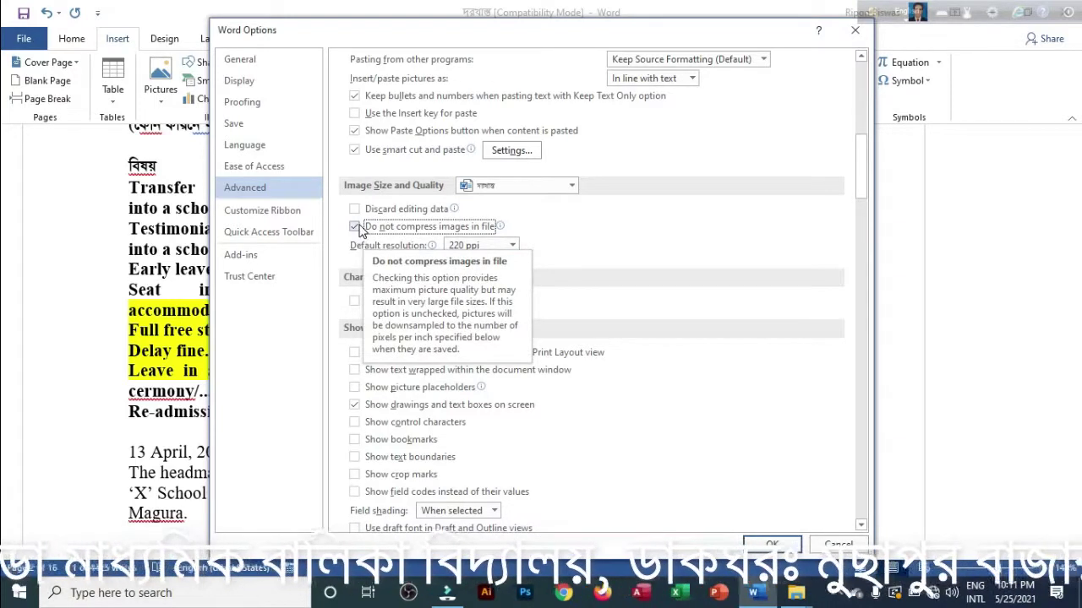
{"action": "left_click", "coordinate": [512, 247]}
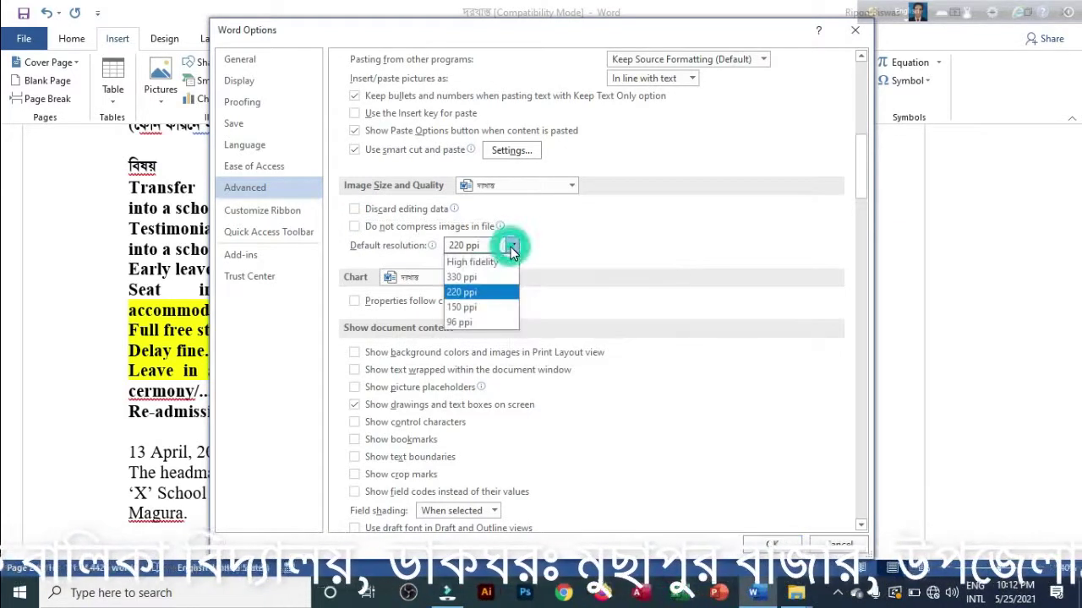
{"action": "left_click", "coordinate": [498, 246]}
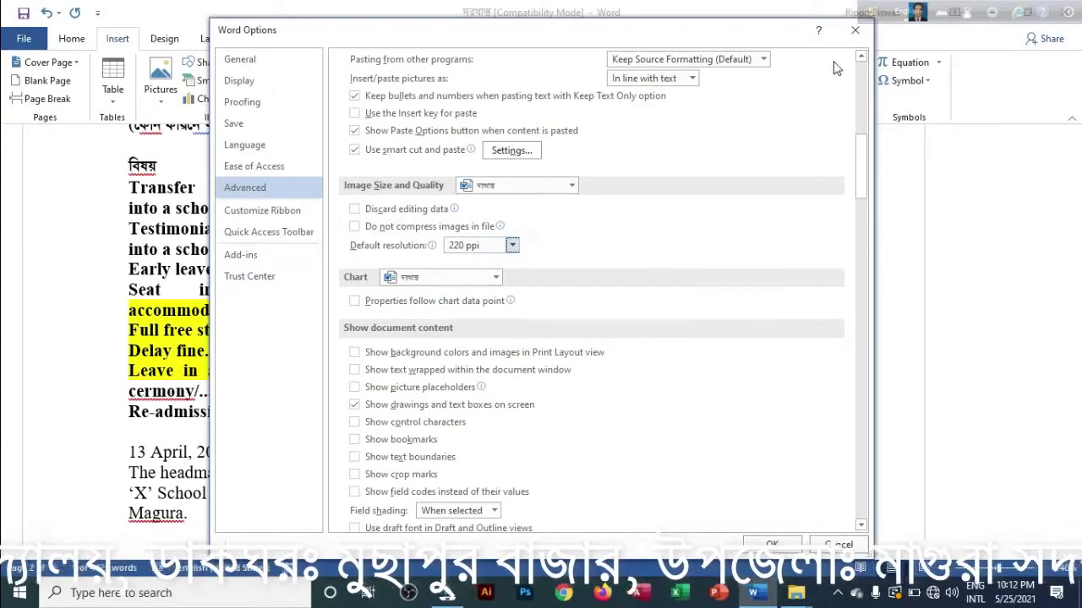
{"action": "left_click", "coordinate": [856, 29]}
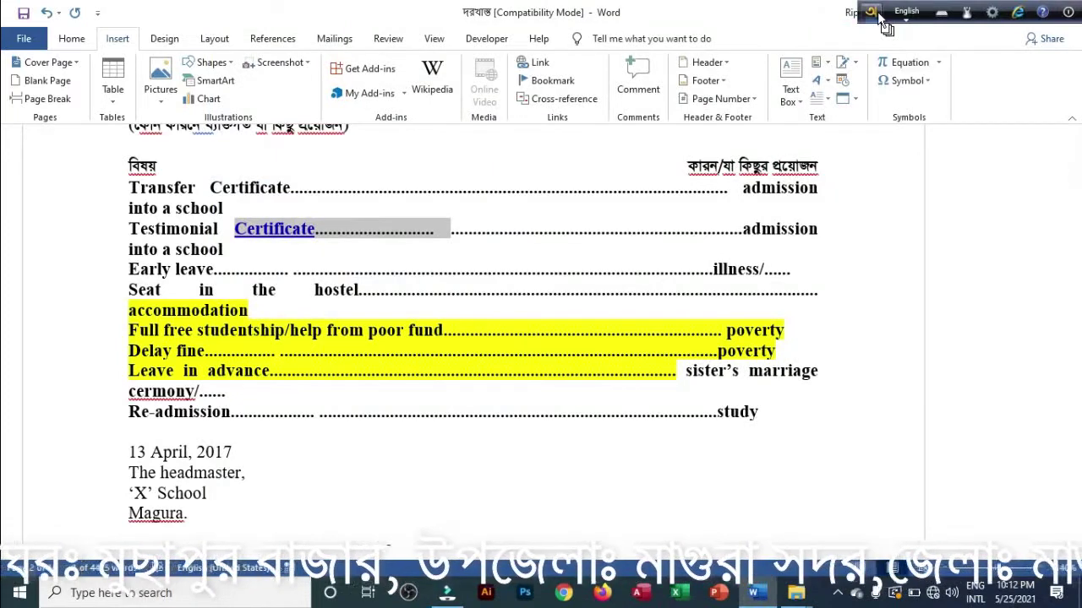
Close the document and save its changes to the Desktop as a Word Document named দরখাস্ত
{"action": "left_click_drag", "start_coordinate": [878, 15], "coordinate": [764, 43]}
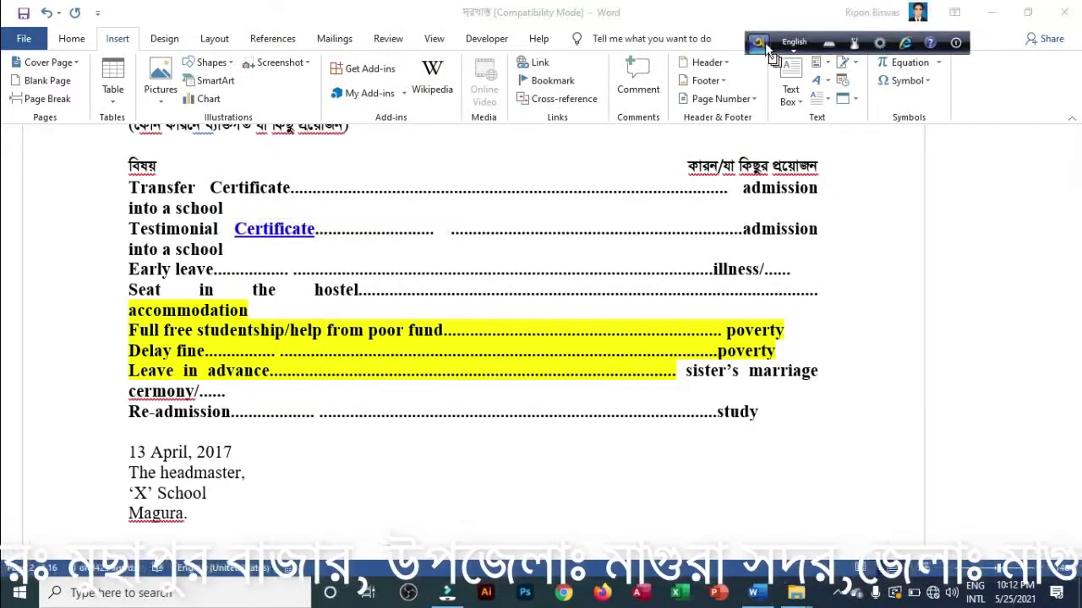
{"action": "left_click", "coordinate": [1064, 12]}
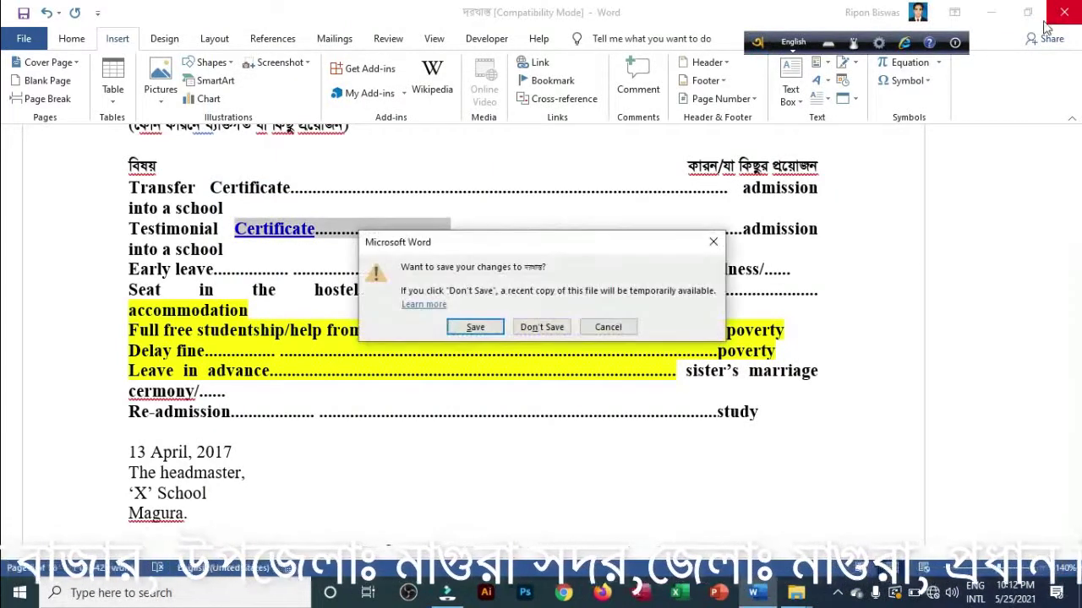
{"action": "left_click", "coordinate": [477, 329]}
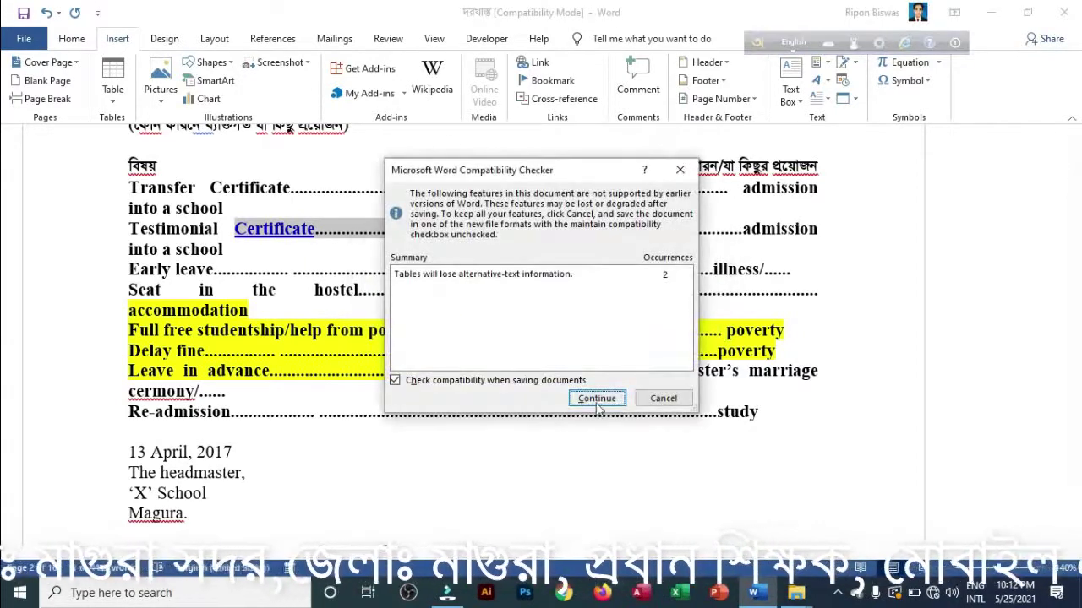
{"action": "left_click", "coordinate": [645, 399]}
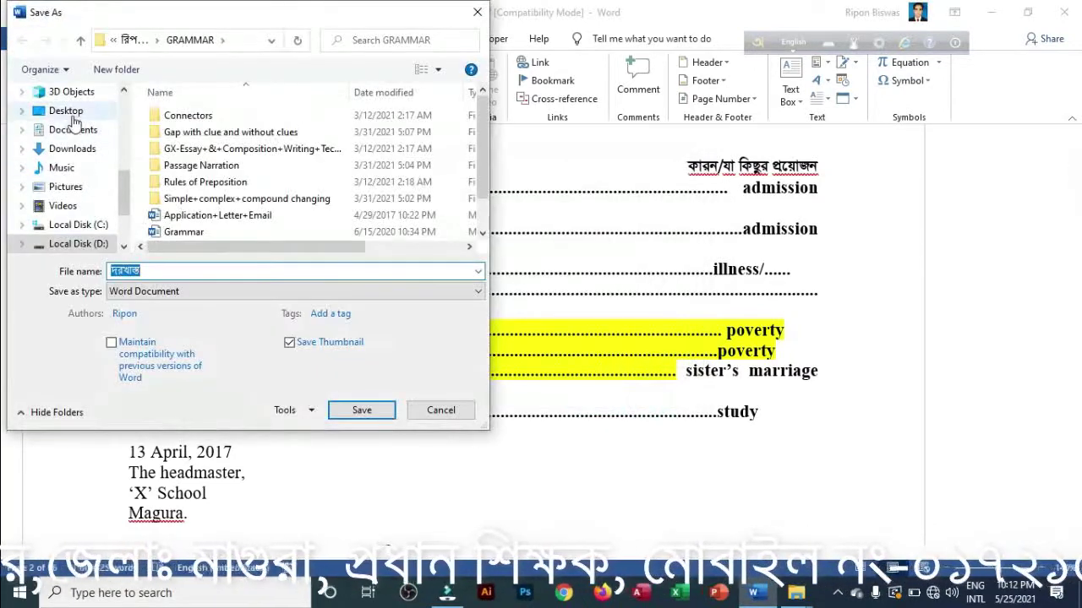
{"action": "left_click", "coordinate": [72, 117]}
{"action": "left_click", "coordinate": [362, 409]}
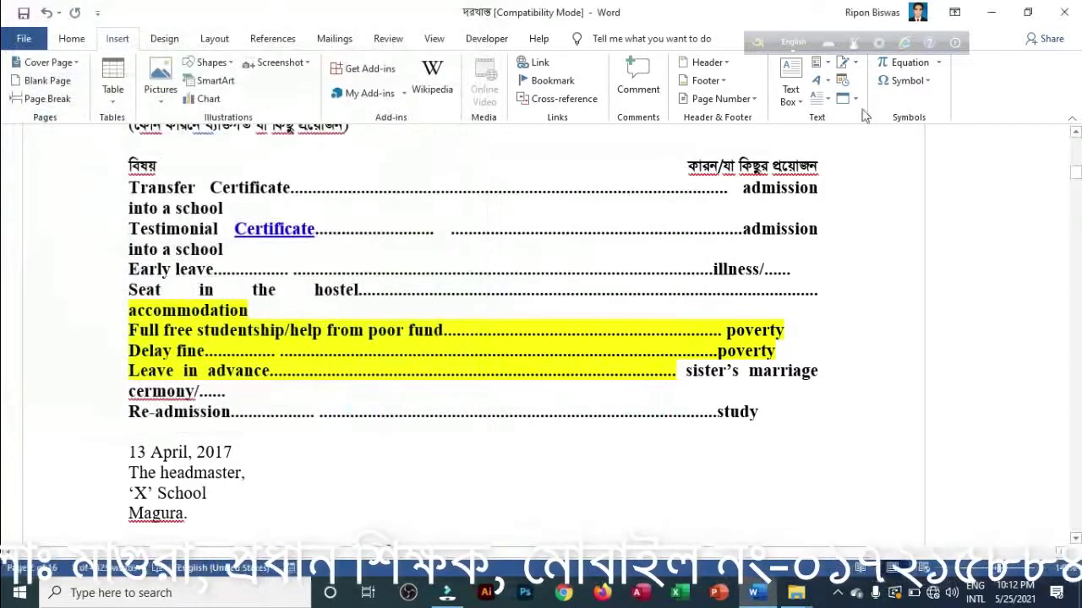
{"action": "left_click", "coordinate": [596, 335]}
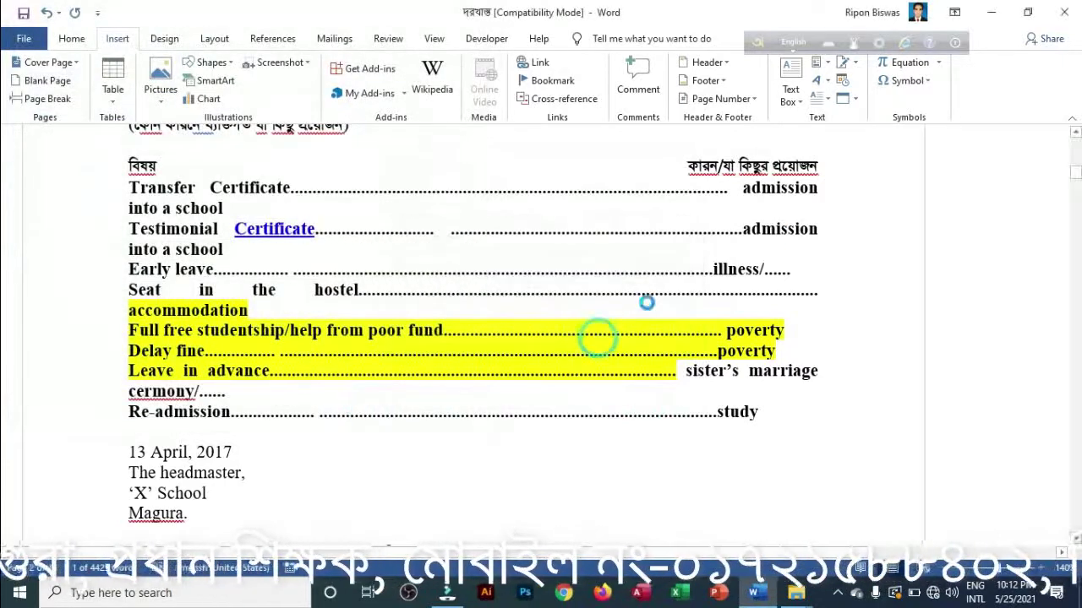
Check the file size of the দরখাস্ত Word document on the desktop in its properties
{"action": "left_click", "coordinate": [992, 12]}
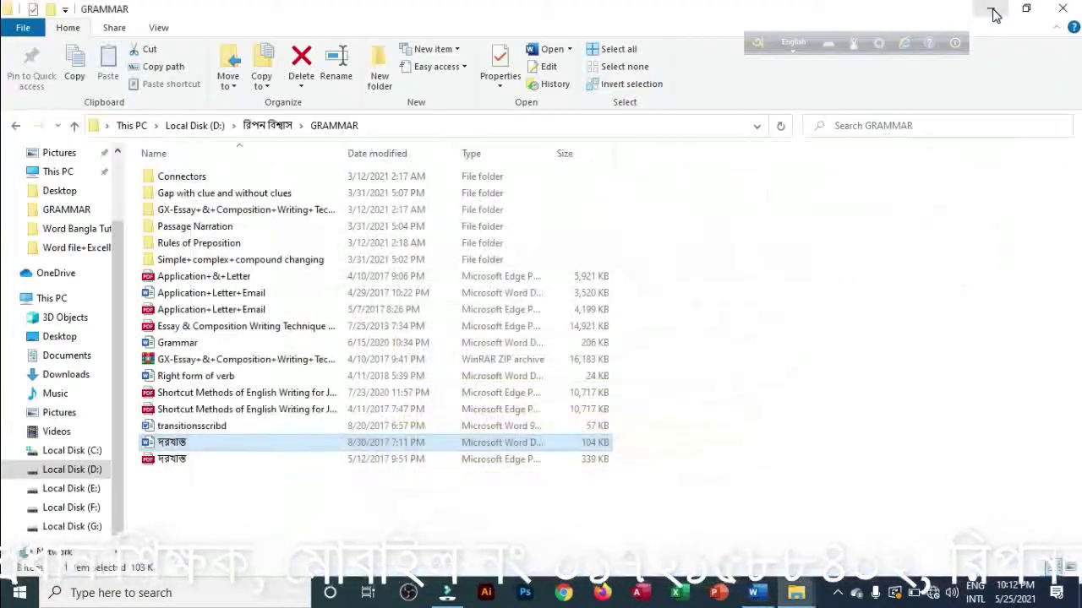
{"action": "left_click", "coordinate": [992, 11]}
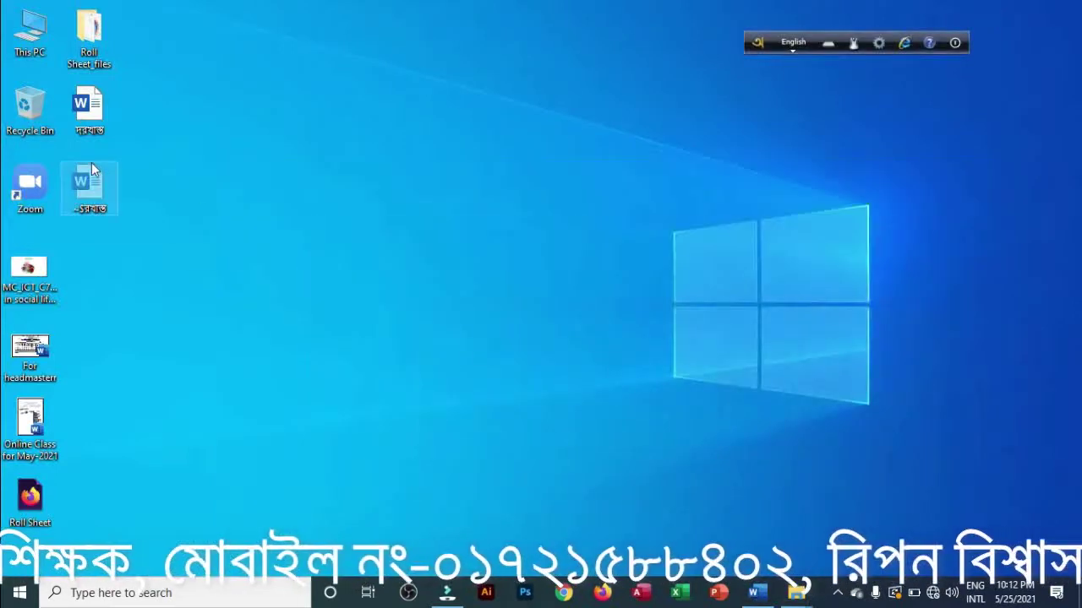
{"action": "right_click", "coordinate": [81, 122]}
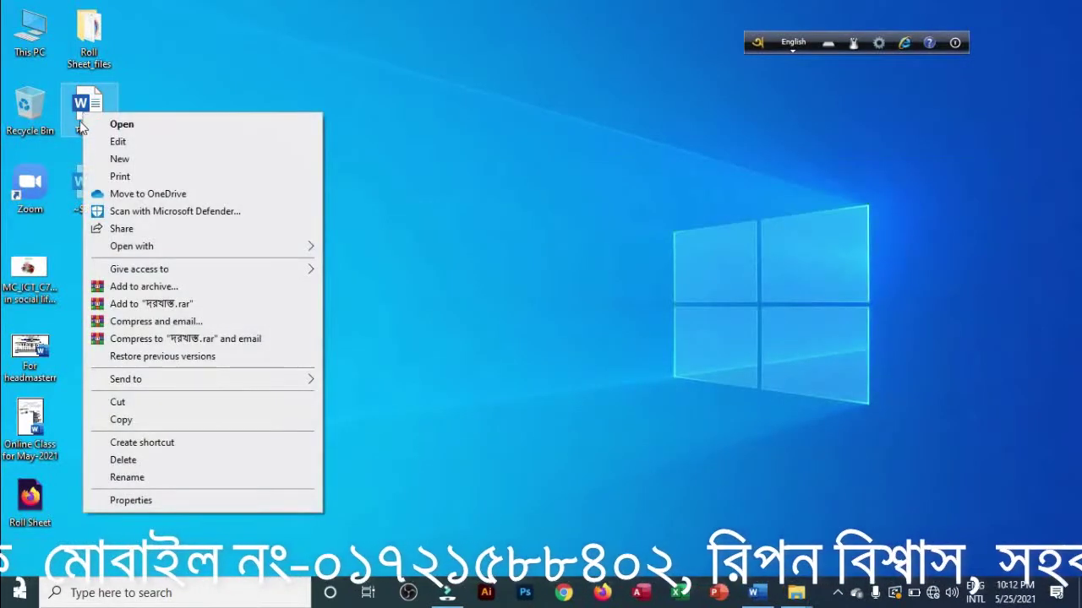
{"action": "left_click", "coordinate": [321, 61]}
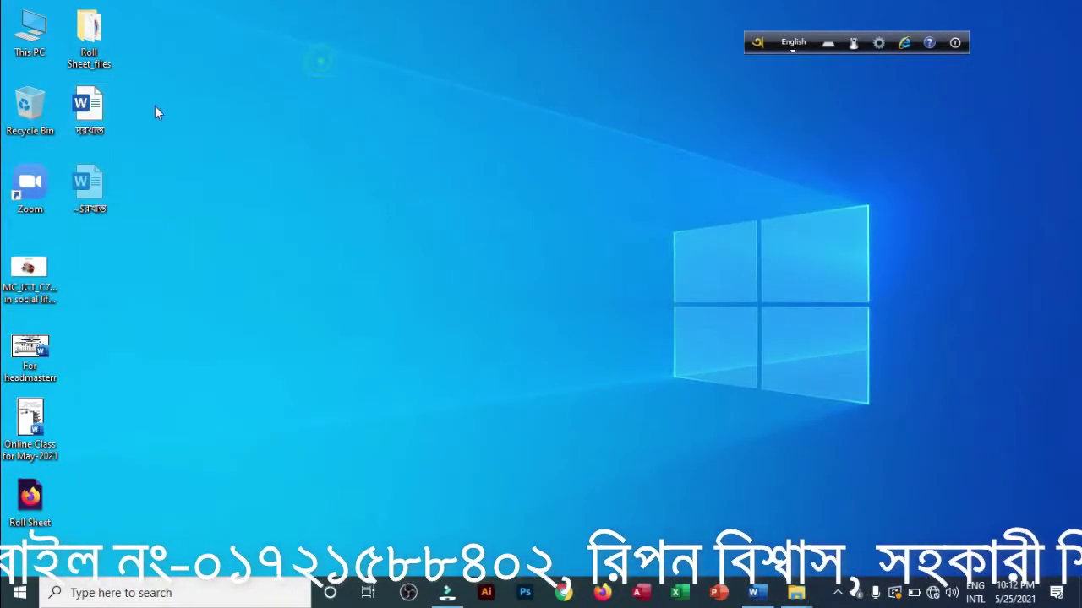
{"action": "right_click", "coordinate": [83, 109]}
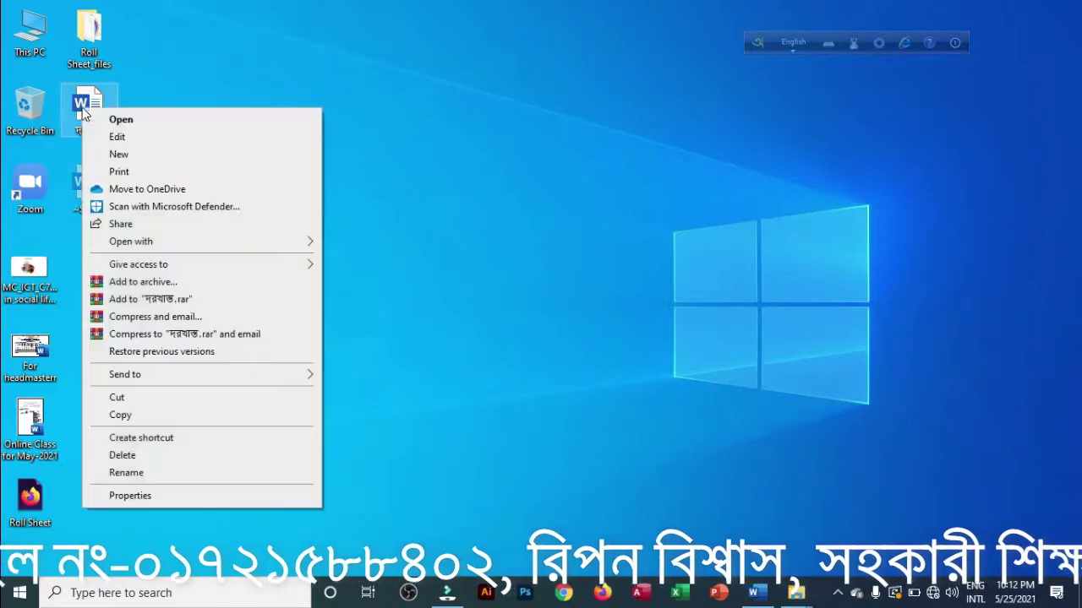
{"action": "left_click", "coordinate": [143, 499]}
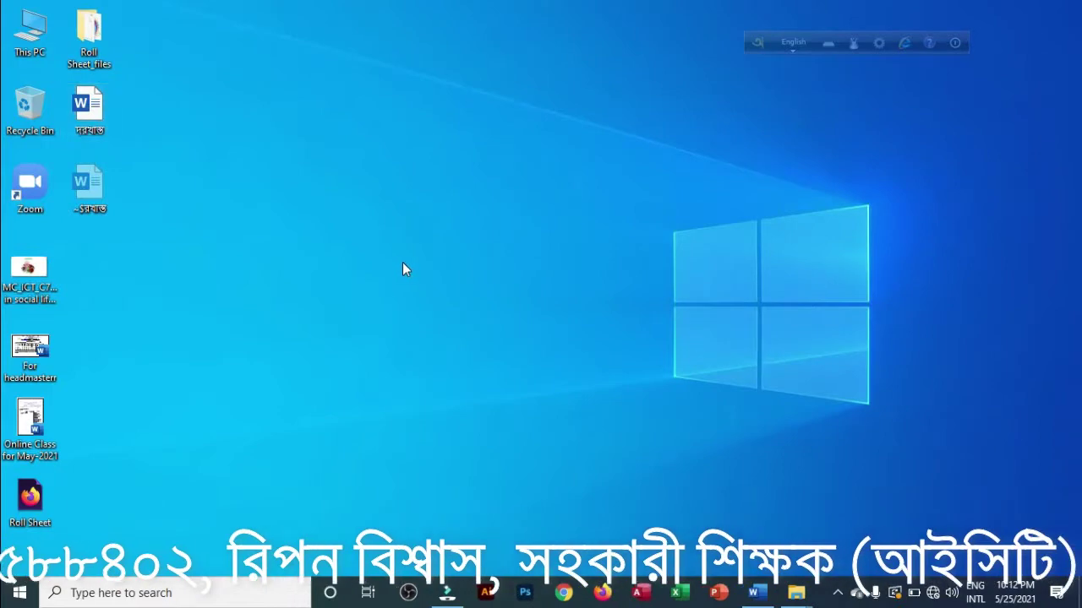
{"action": "key", "text": "alt+Return"}
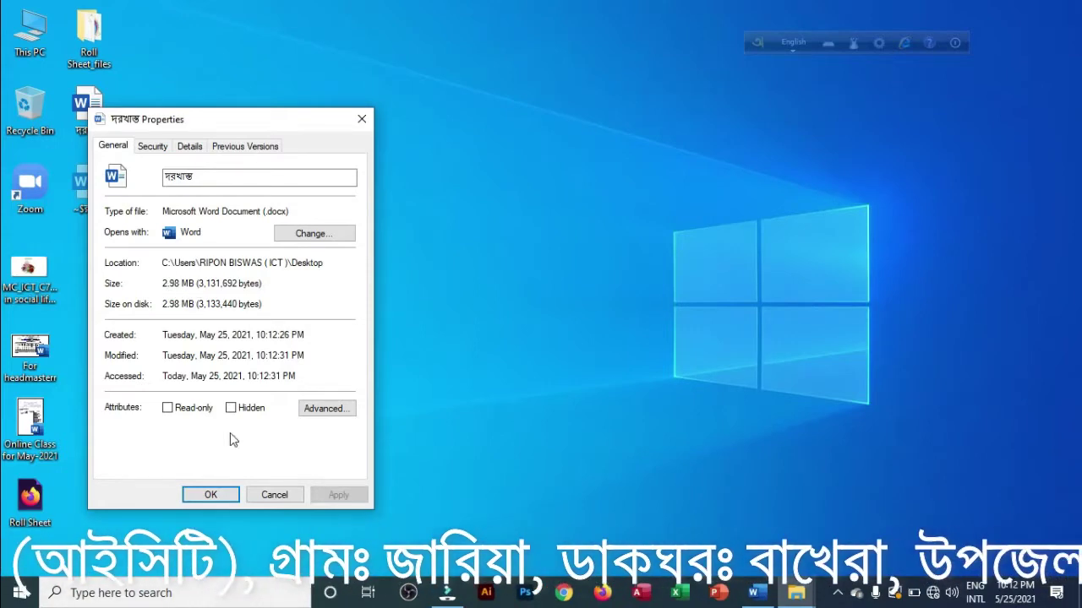
{"action": "left_click", "coordinate": [274, 494]}
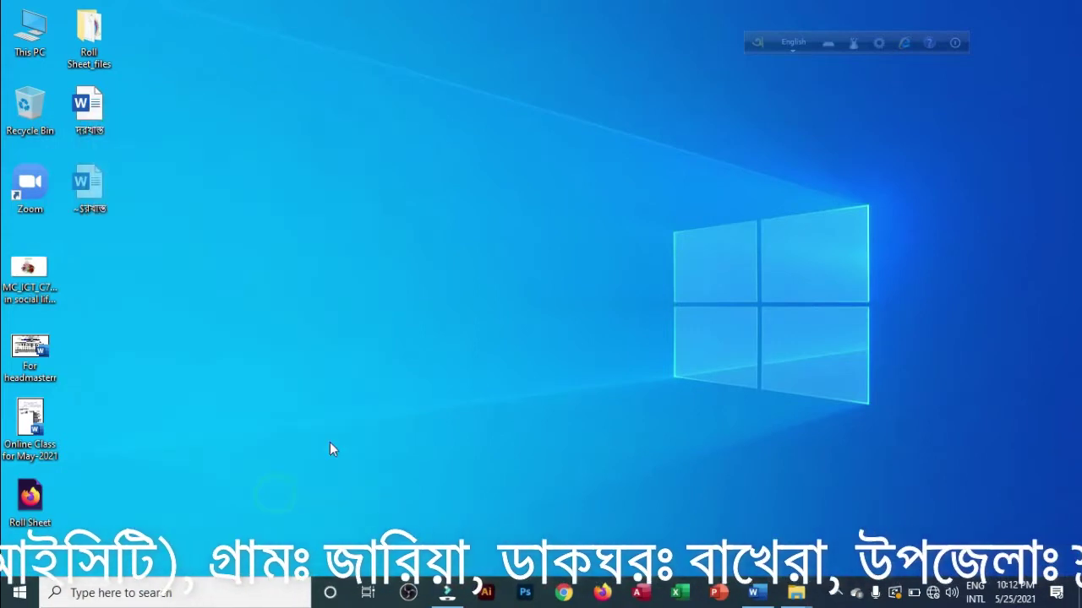
Open the দরখাস্ত document from the desktop and set its default image resolution to 96 ppi in the advanced options
{"action": "double_click", "coordinate": [85, 116]}
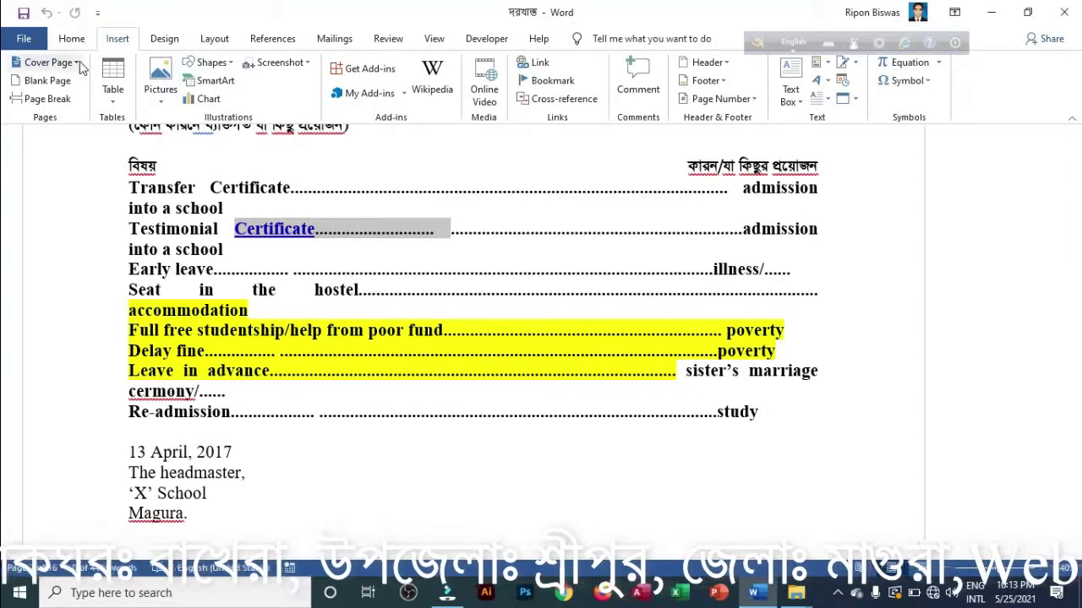
{"action": "left_click", "coordinate": [24, 38]}
{"action": "left_click", "coordinate": [51, 551]}
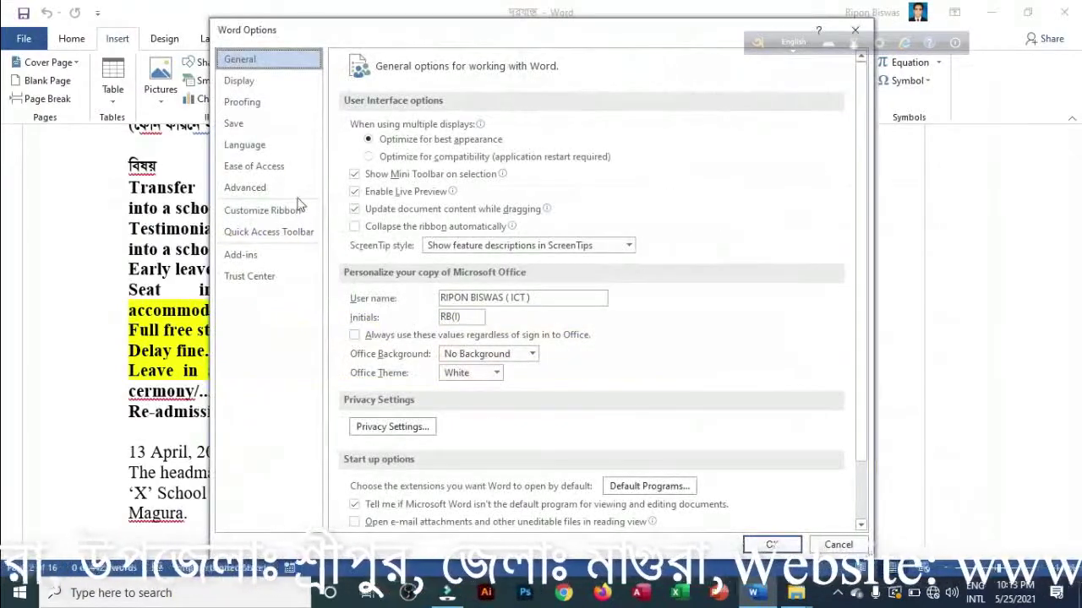
{"action": "left_click", "coordinate": [239, 189]}
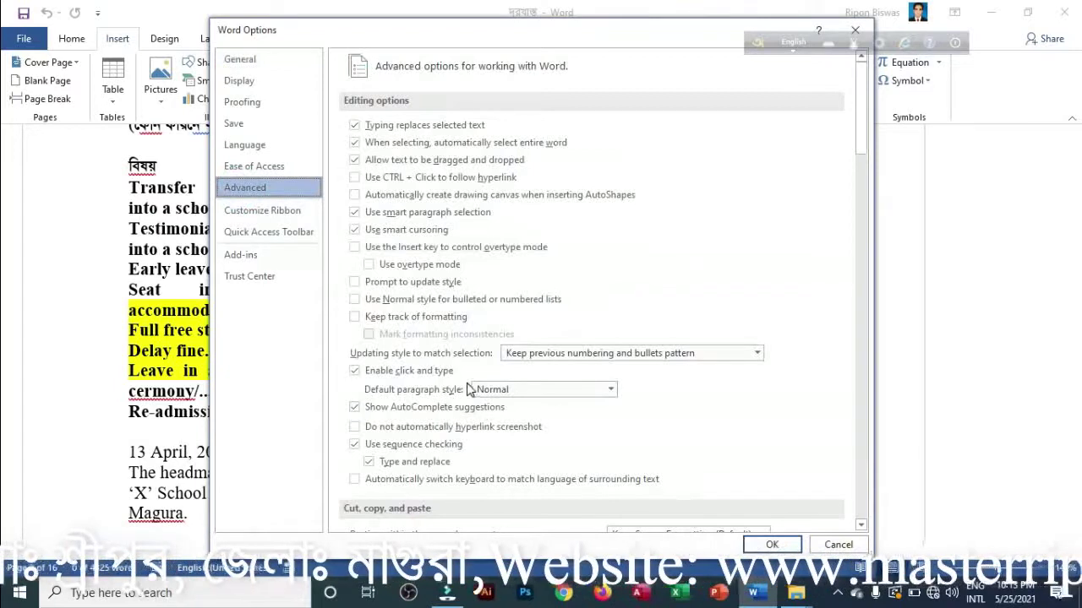
{"action": "scroll", "coordinate": [467, 388], "scroll_direction": "down", "scroll_amount": 10}
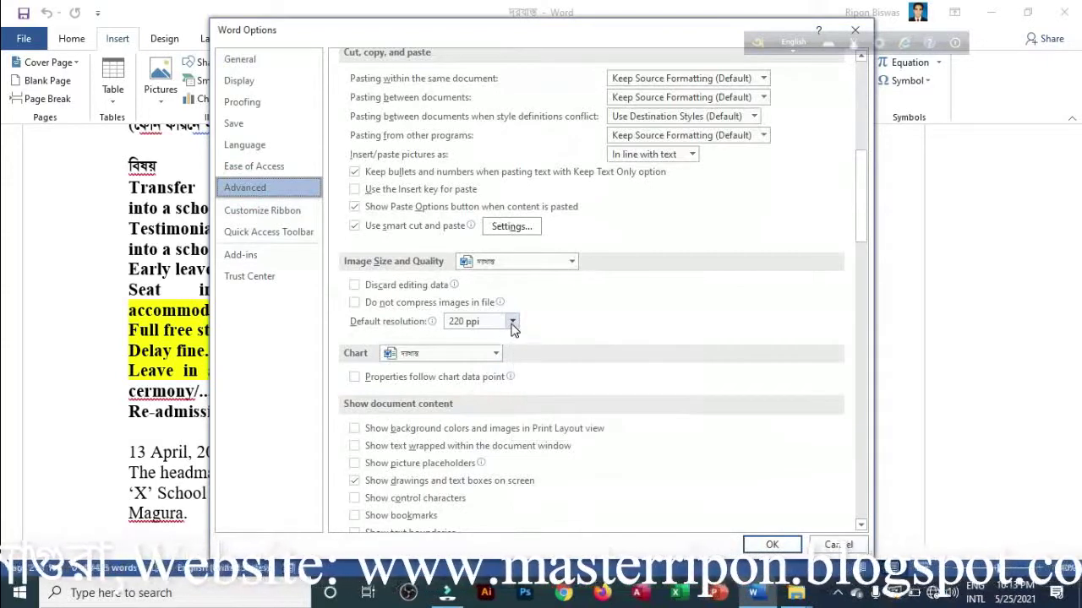
{"action": "left_click", "coordinate": [512, 322]}
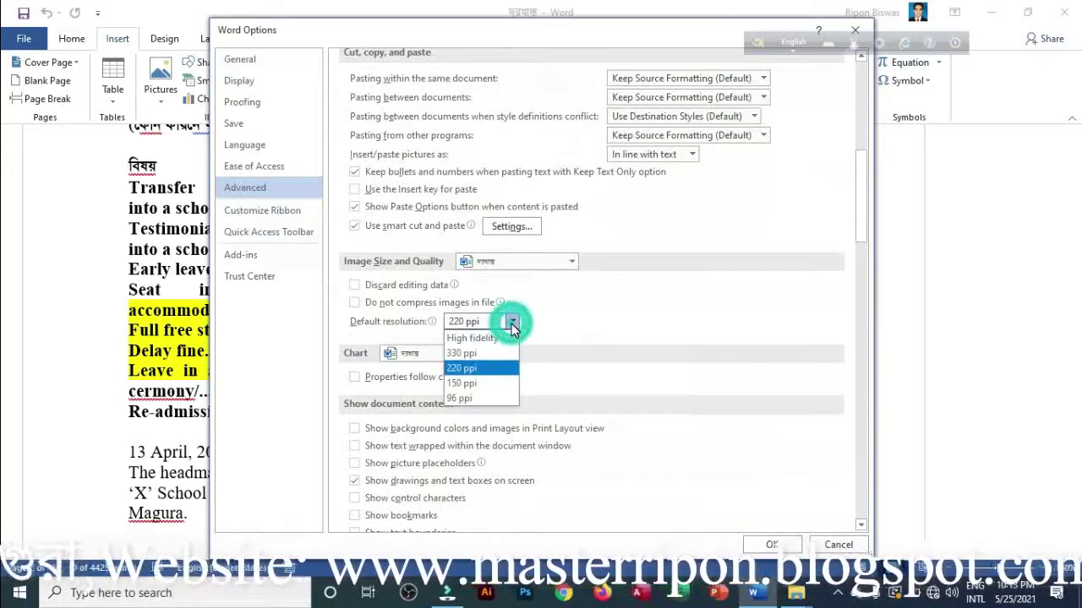
{"action": "left_click", "coordinate": [468, 399]}
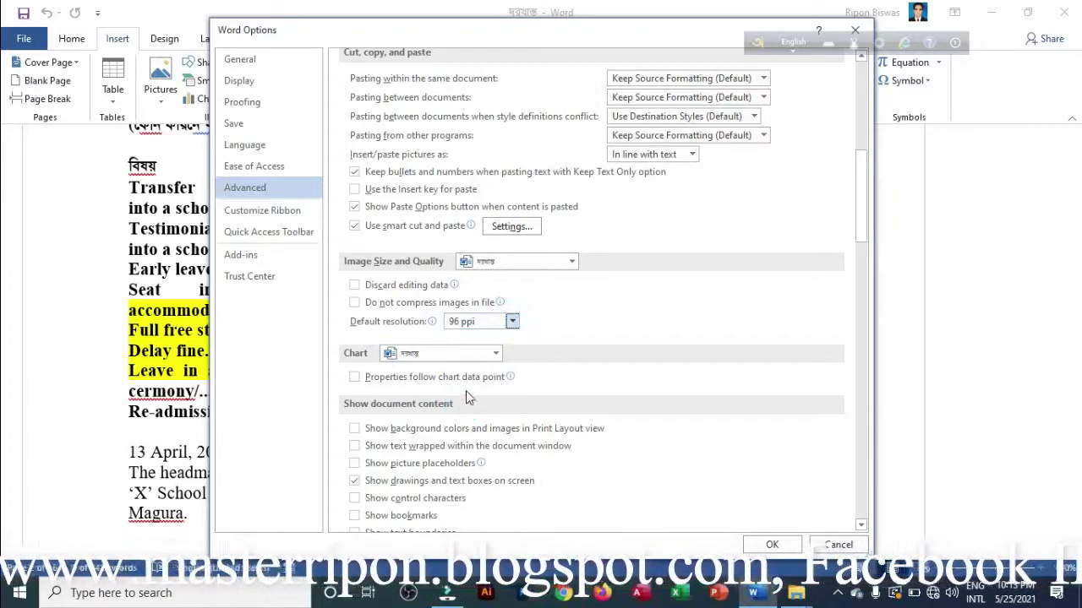
{"action": "left_click", "coordinate": [772, 545]}
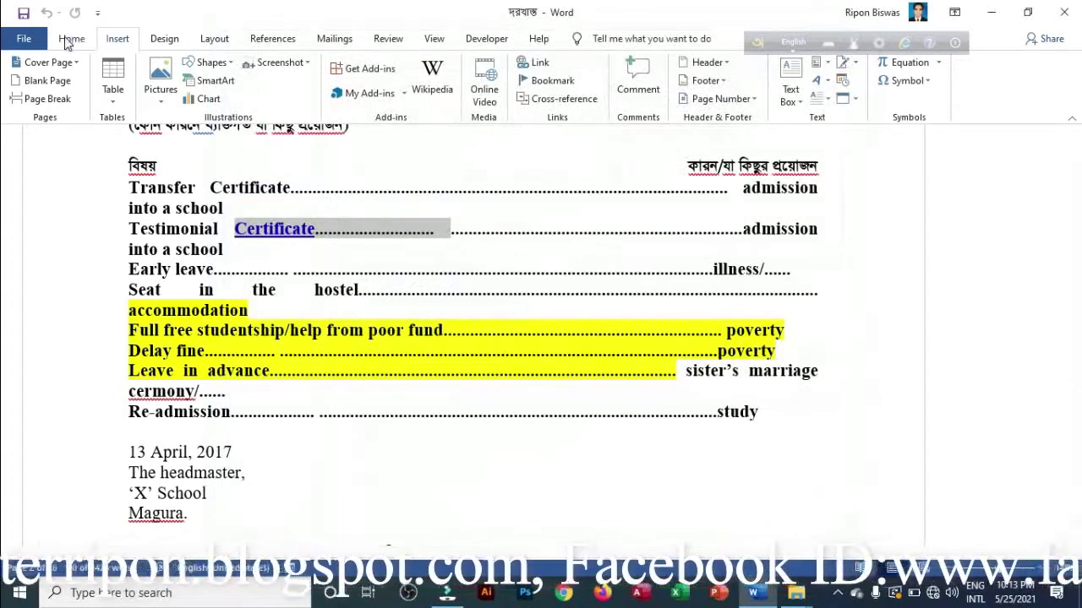
Save a copy of the document to the Desktop as দরখাস্ত-1
{"action": "left_click", "coordinate": [28, 40]}
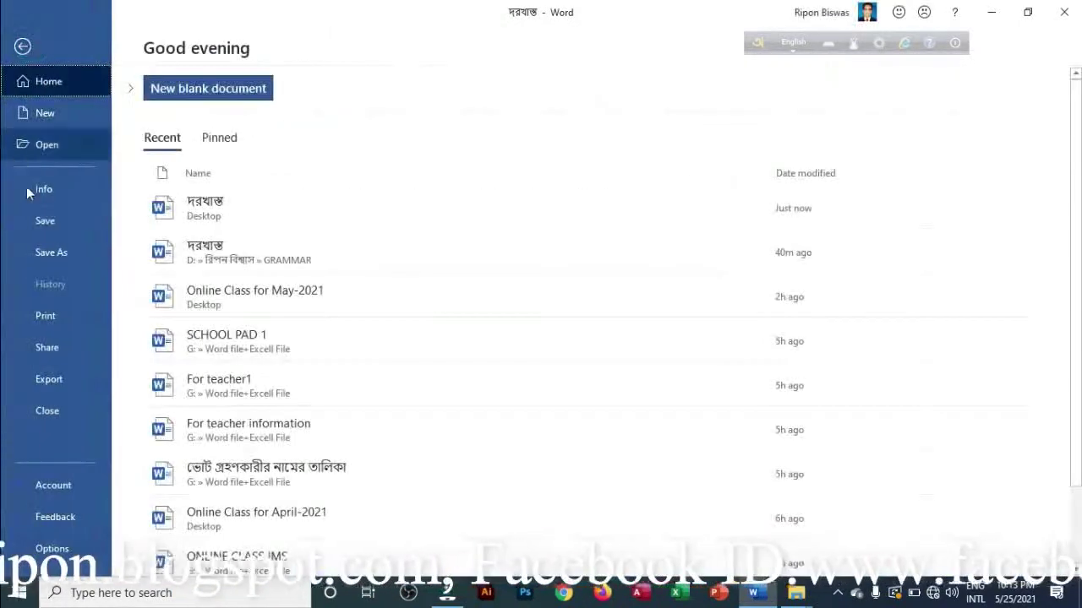
{"action": "left_click", "coordinate": [51, 251]}
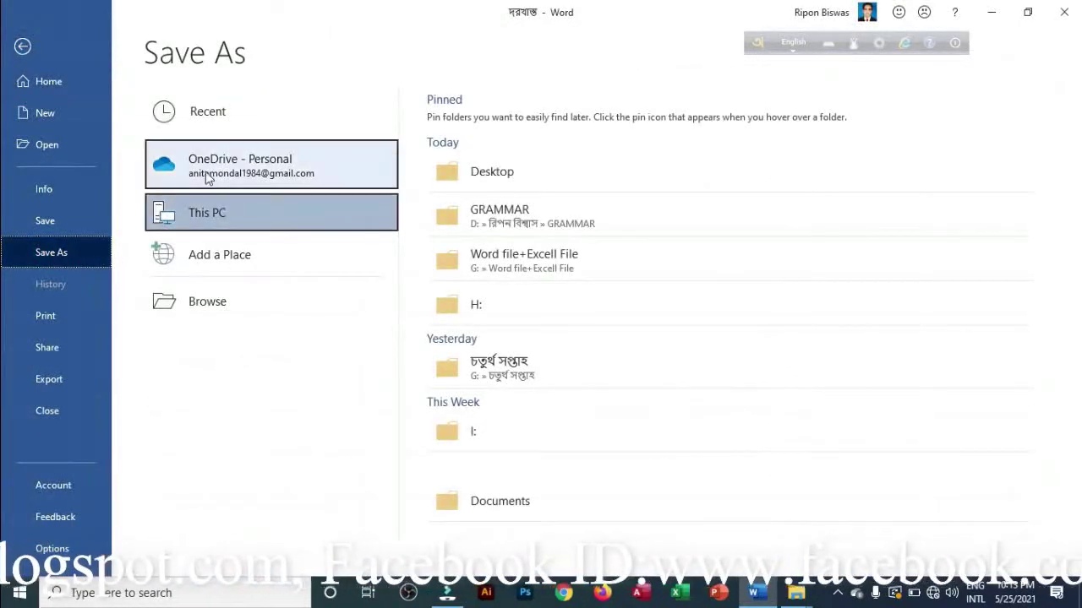
{"action": "left_click", "coordinate": [495, 177]}
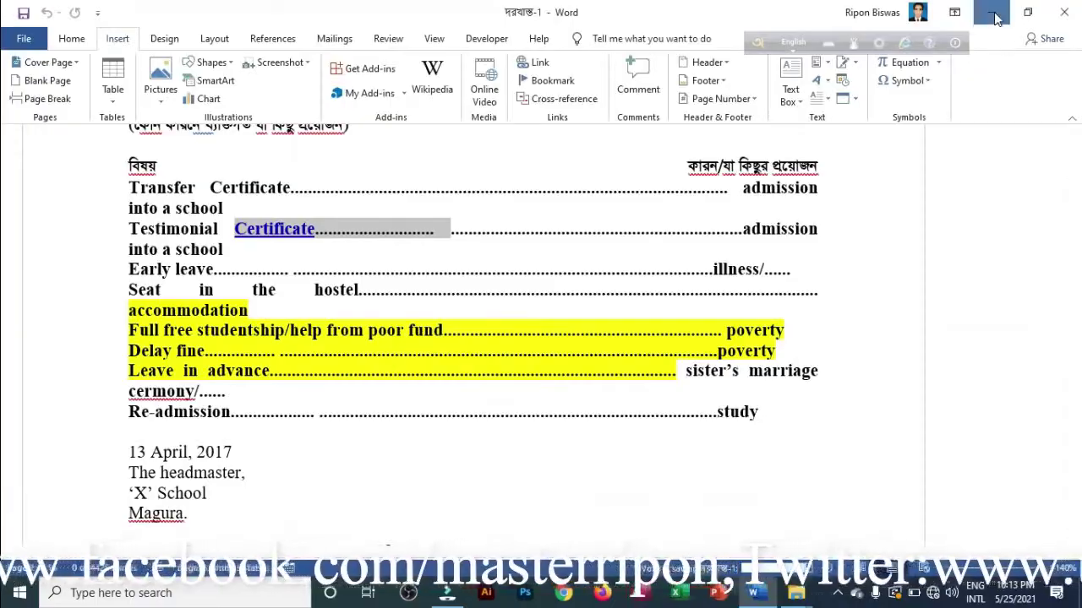
Compare the file sizes of দরখাস্ত and দরখাস্ত-1 on the desktop through their properties
{"action": "left_click", "coordinate": [994, 14]}
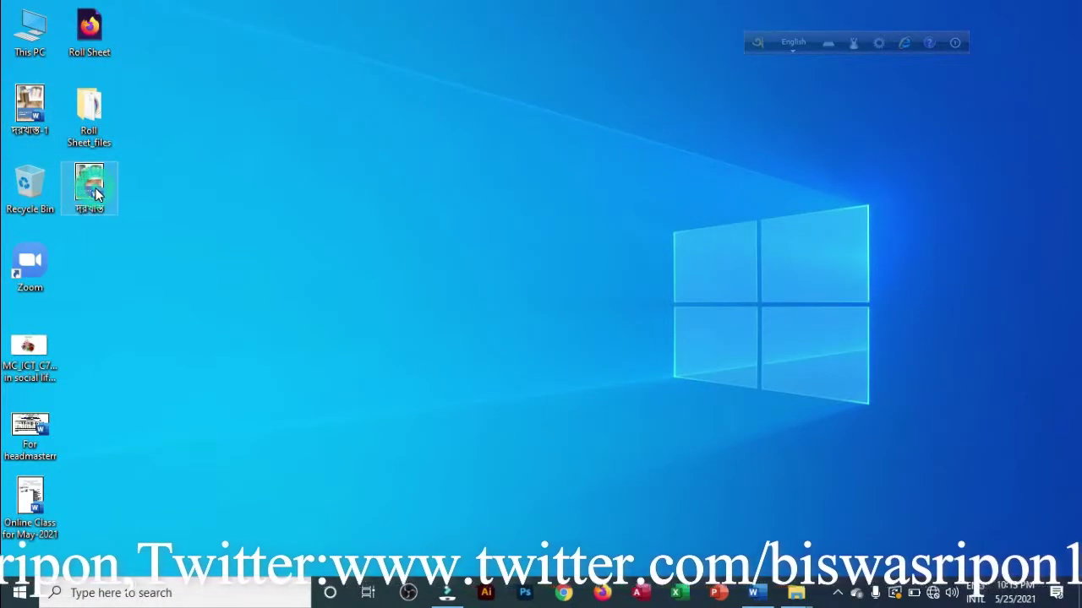
{"action": "right_click", "coordinate": [95, 196]}
{"action": "left_click", "coordinate": [173, 564]}
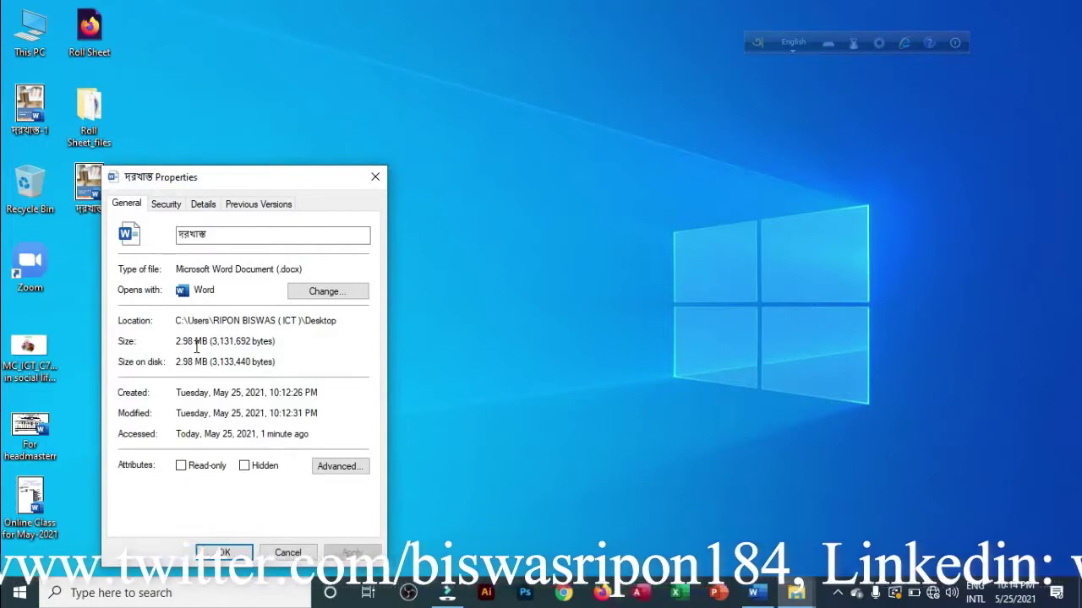
{"action": "left_click", "coordinate": [376, 176]}
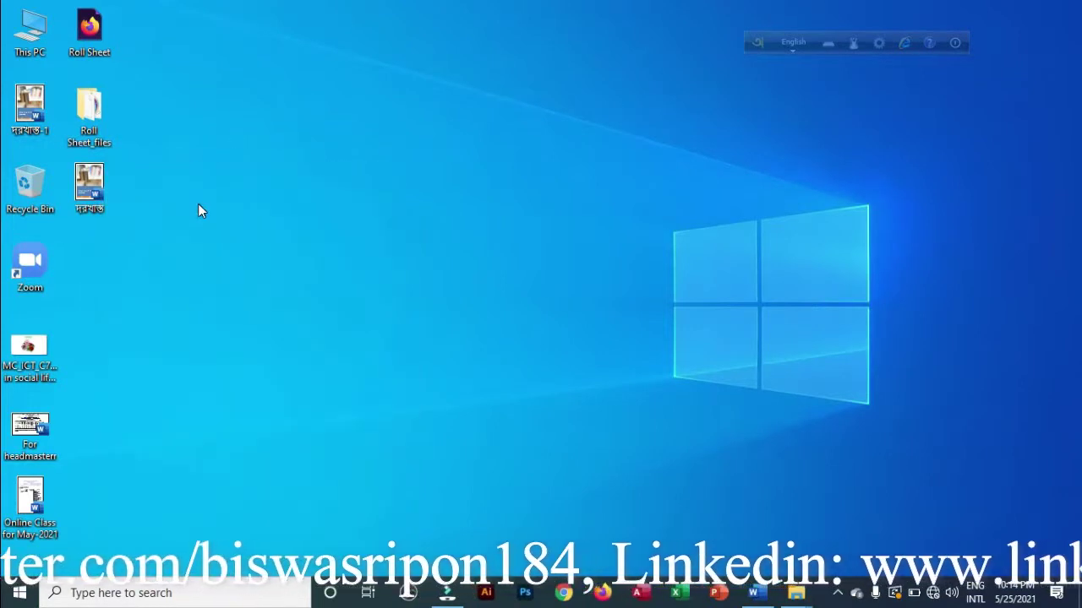
{"action": "right_click", "coordinate": [20, 112]}
{"action": "left_click", "coordinate": [65, 501]}
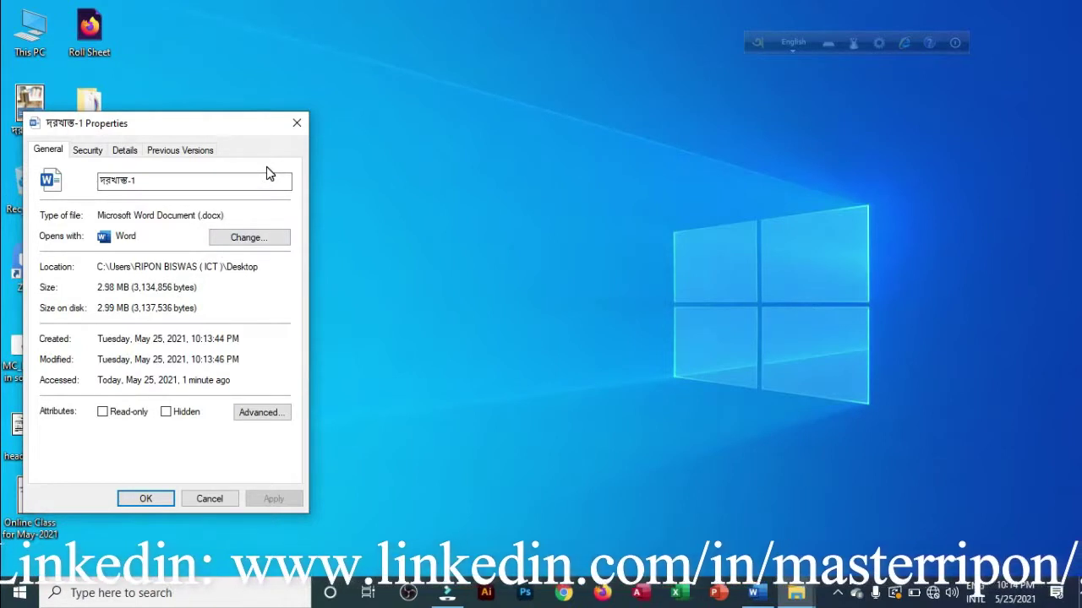
{"action": "left_click", "coordinate": [296, 130]}
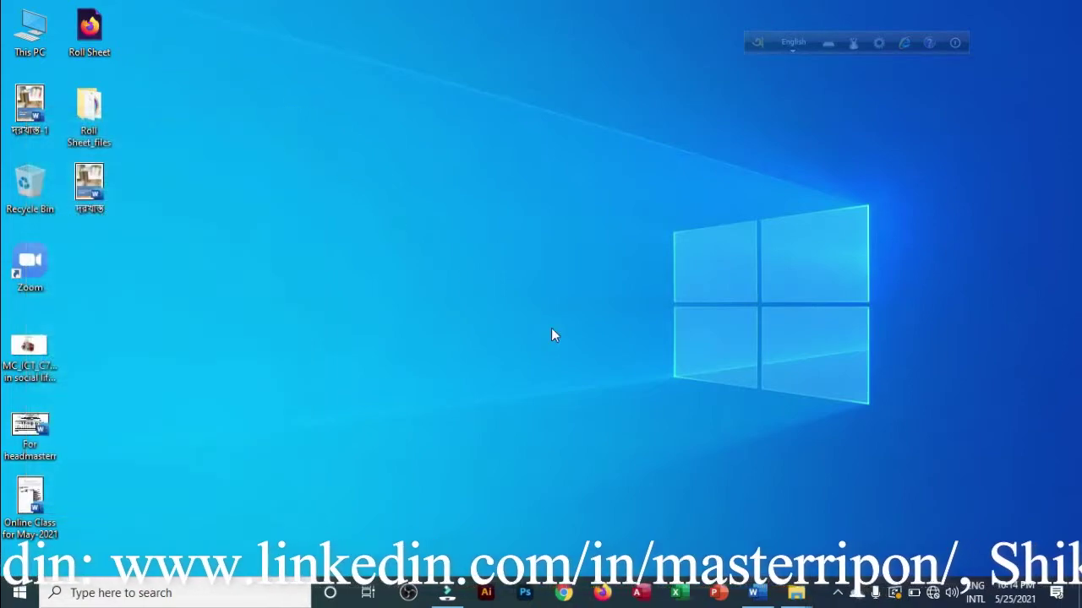
Return to the দরখাস্ত-1 document in Word and turn on "Do not compress images in file" in the advanced options
{"action": "left_click", "coordinate": [761, 595]}
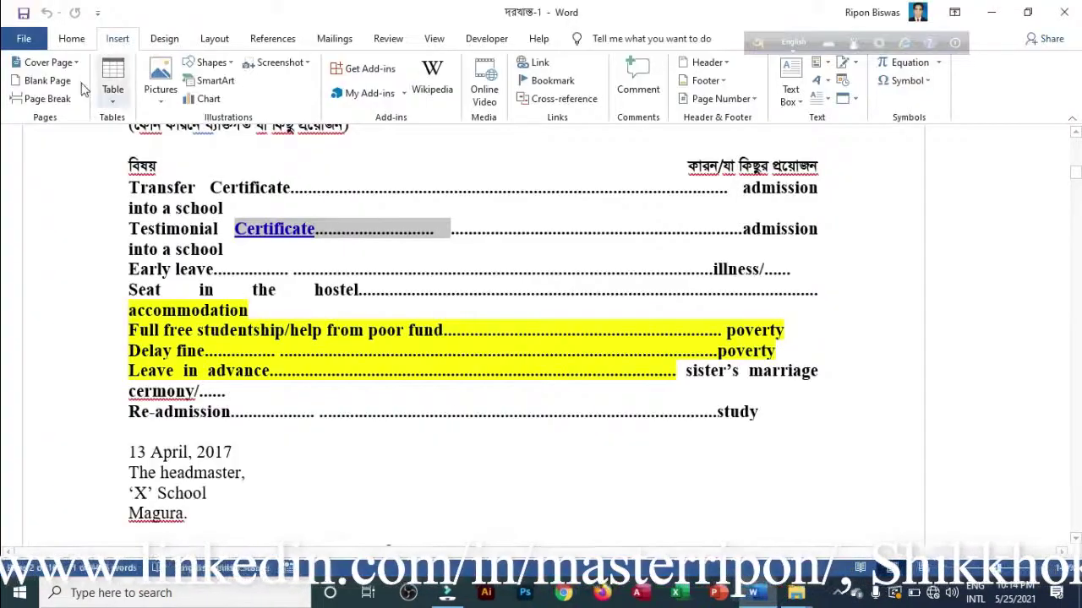
{"action": "left_click", "coordinate": [24, 38]}
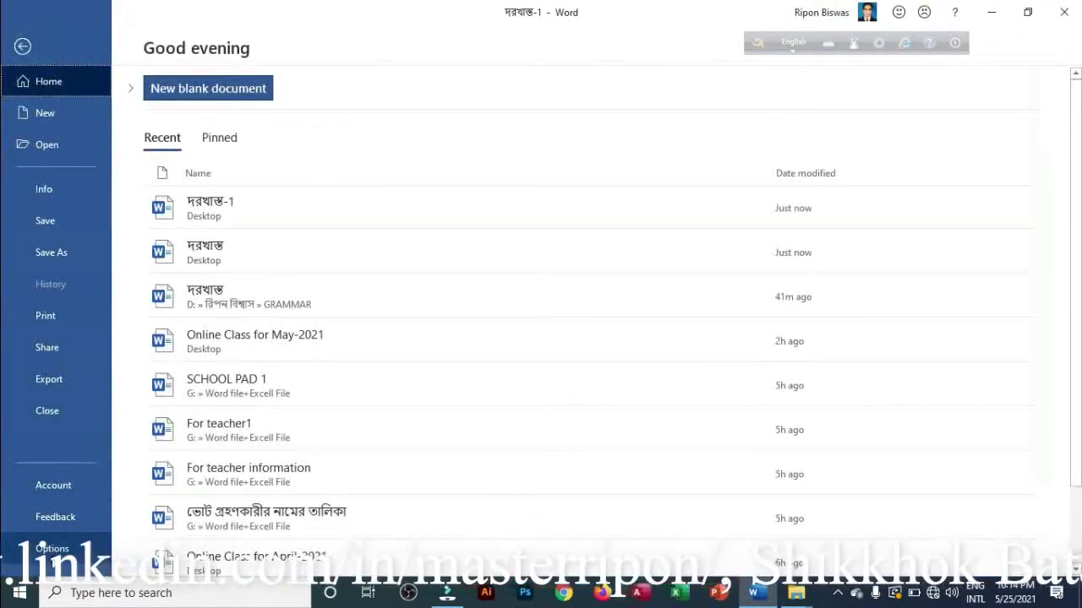
{"action": "left_click", "coordinate": [51, 549]}
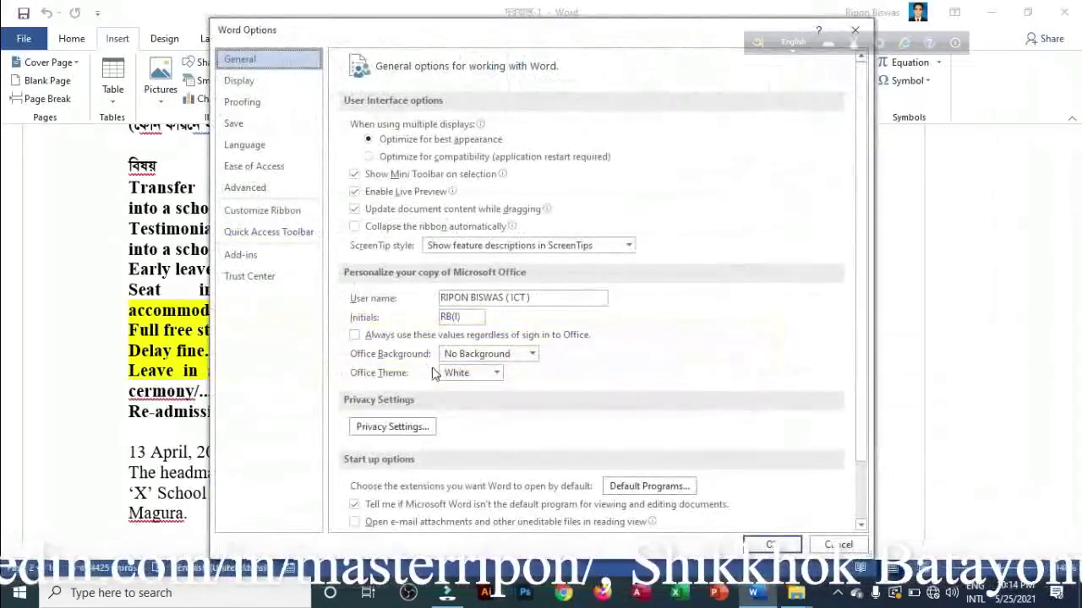
{"action": "left_click", "coordinate": [244, 187]}
{"action": "scroll", "coordinate": [507, 347], "scroll_direction": "down", "scroll_amount": 5}
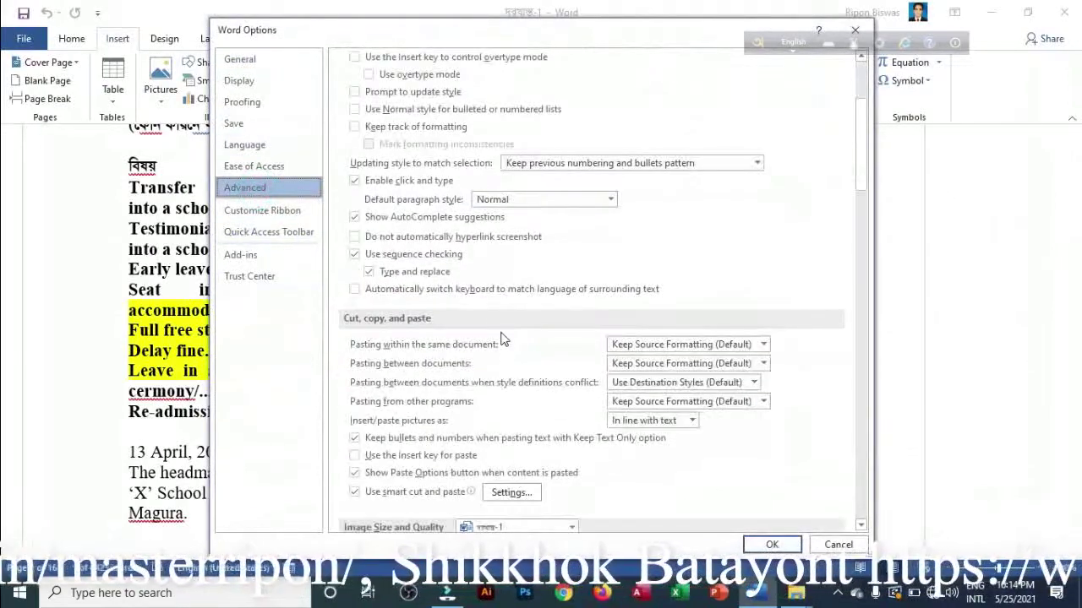
{"action": "scroll", "coordinate": [478, 321], "scroll_direction": "down", "scroll_amount": 4}
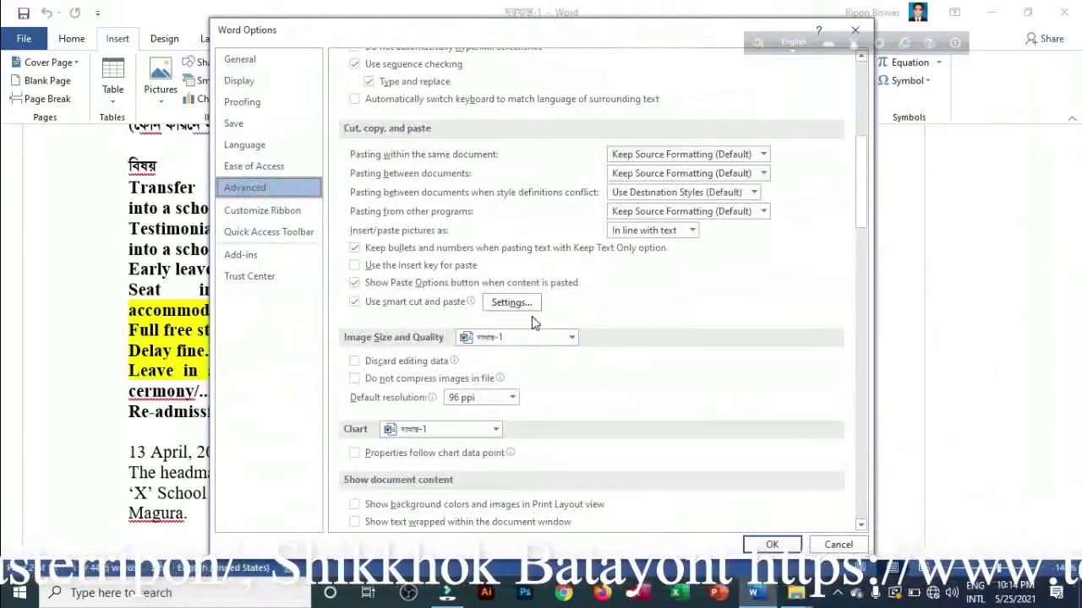
{"action": "scroll", "coordinate": [495, 333], "scroll_direction": "down", "scroll_amount": 2}
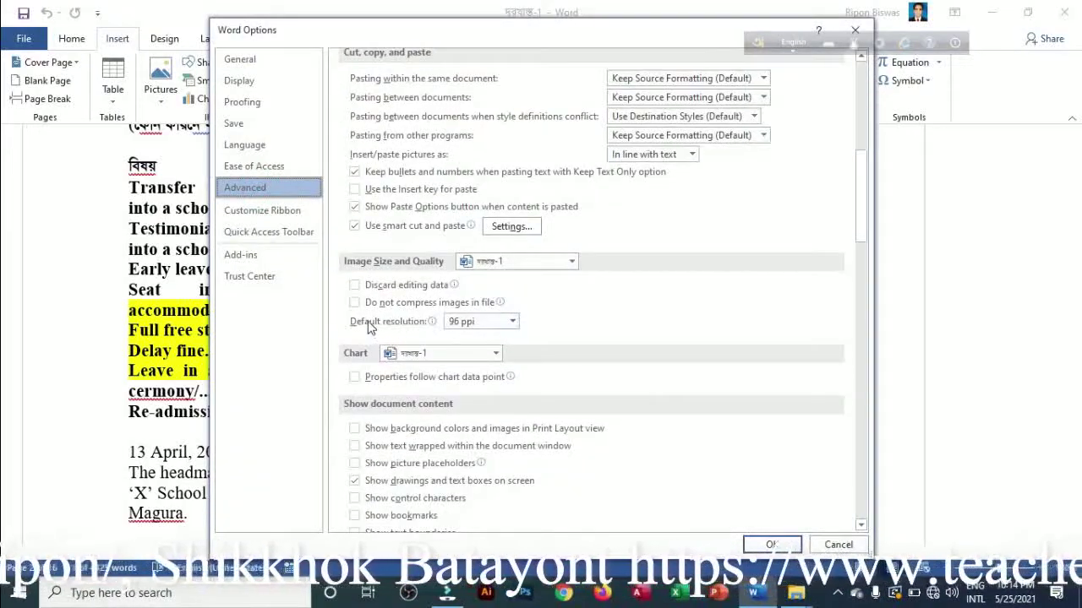
{"action": "mouse_move", "coordinate": [441, 315]}
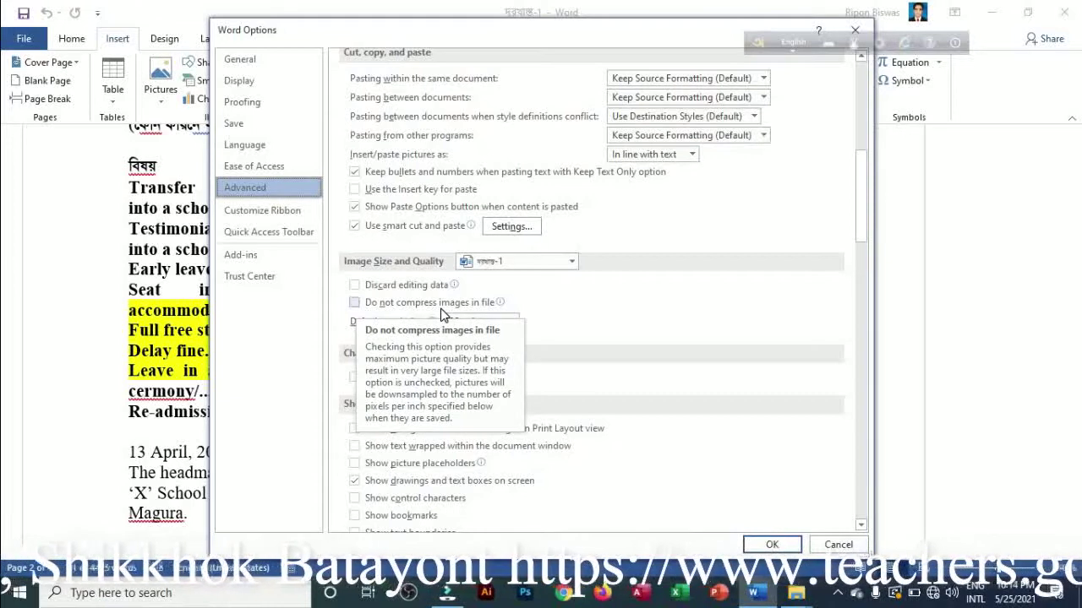
{"action": "left_click", "coordinate": [355, 304]}
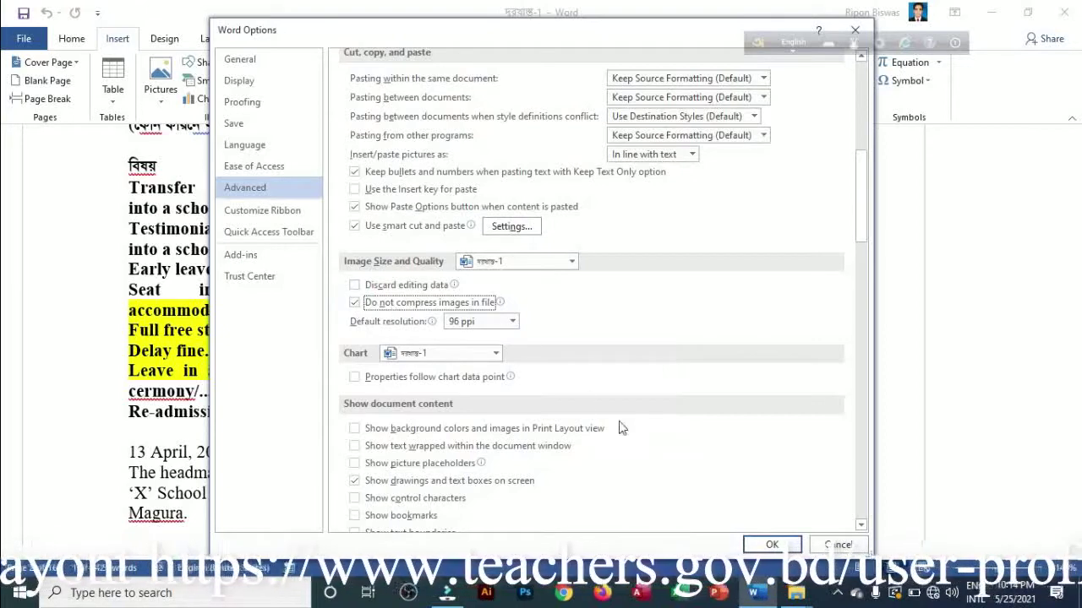
{"action": "left_click", "coordinate": [747, 545]}
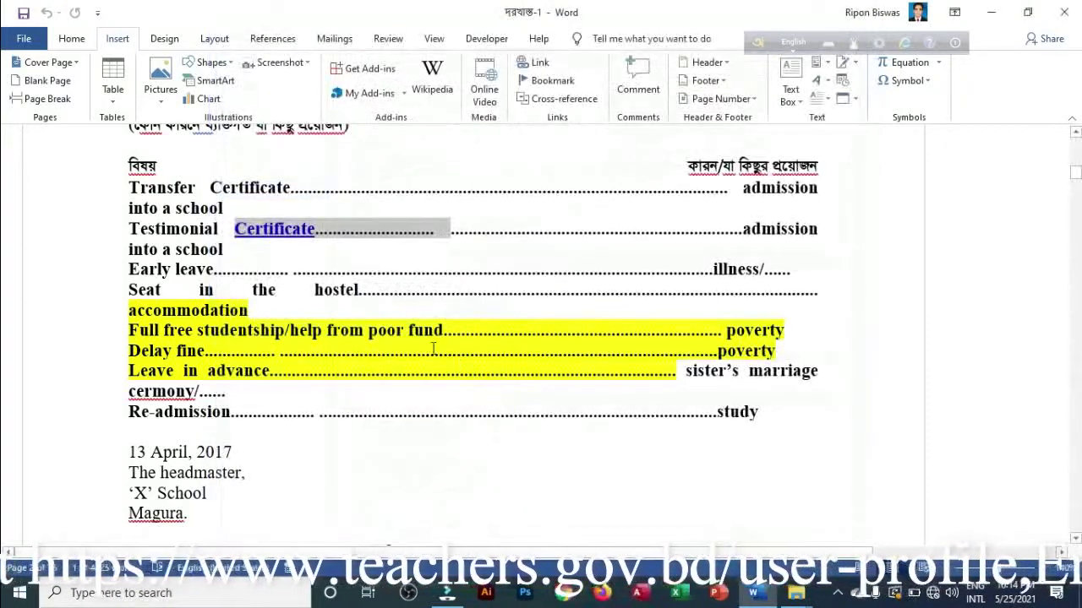
Save the document over the existing দরখাস্ত-1 file on the Desktop and close it
{"action": "left_click", "coordinate": [14, 47]}
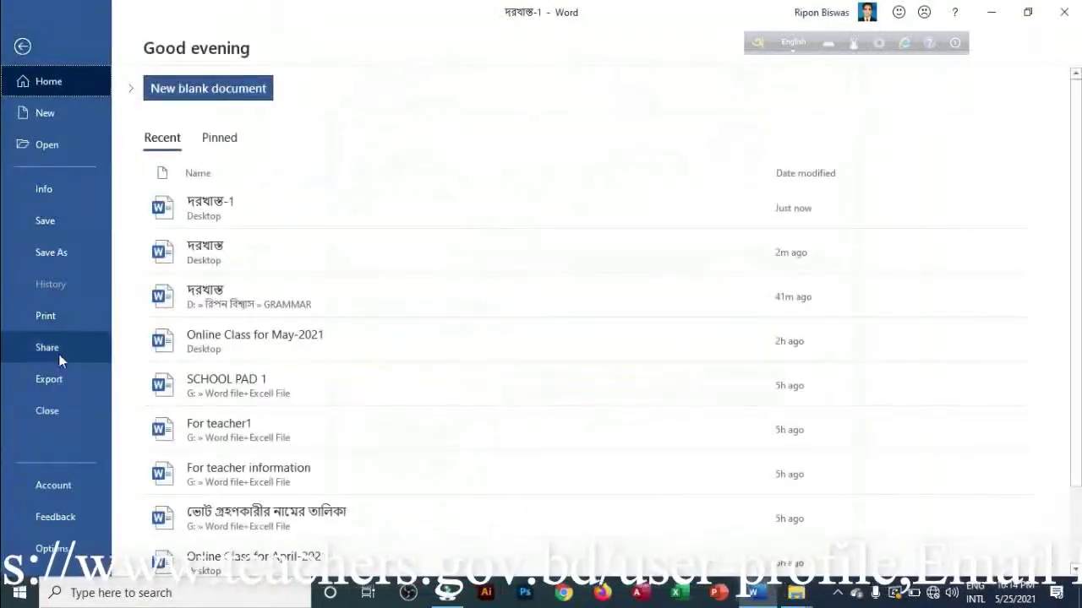
{"action": "left_click", "coordinate": [53, 252]}
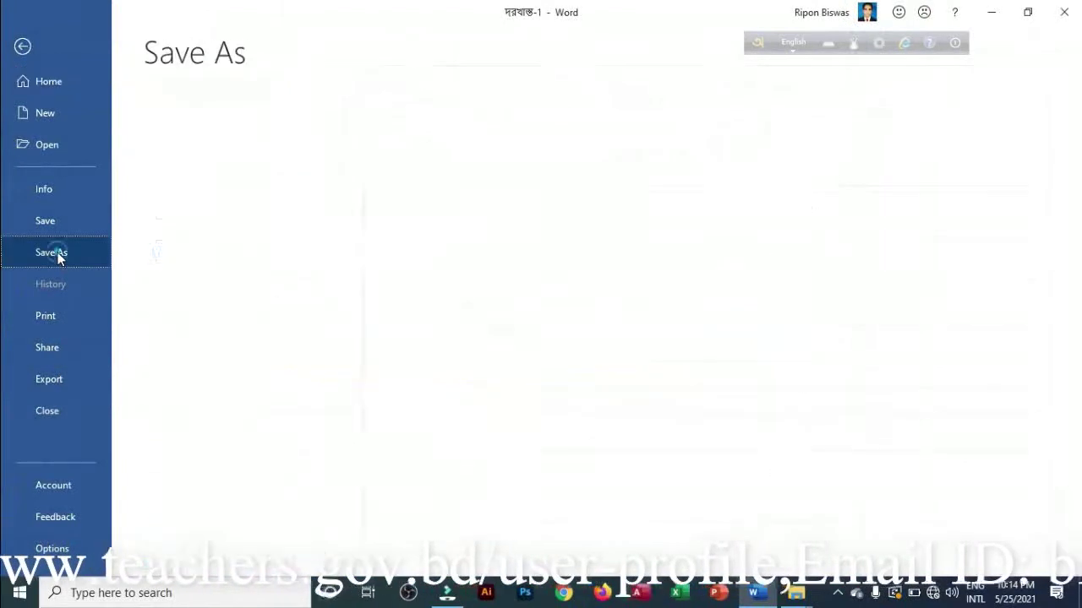
{"action": "left_click", "coordinate": [445, 172]}
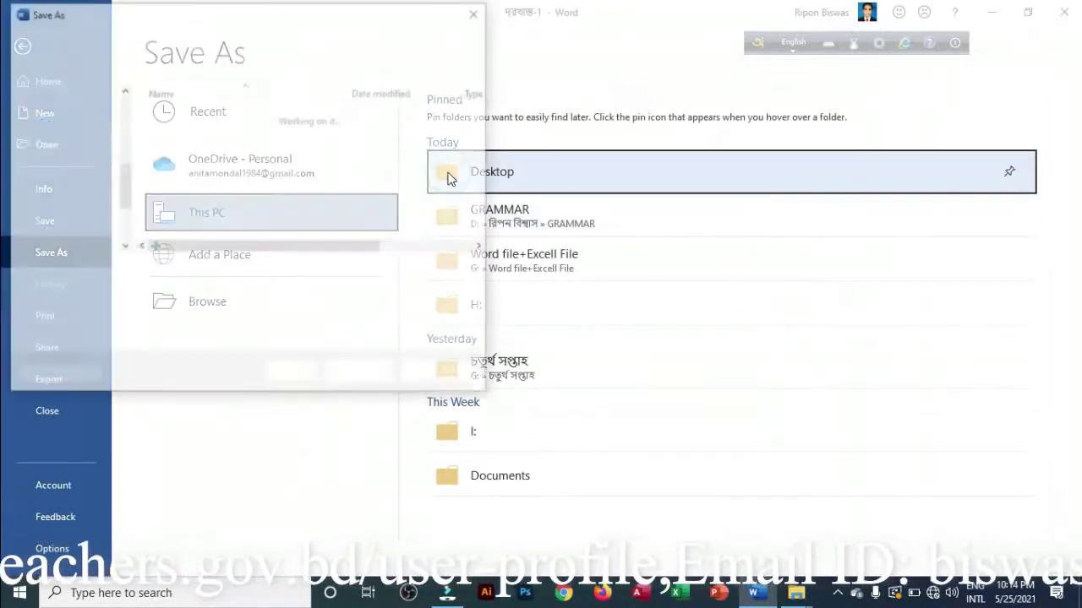
{"action": "left_click", "coordinate": [181, 182]}
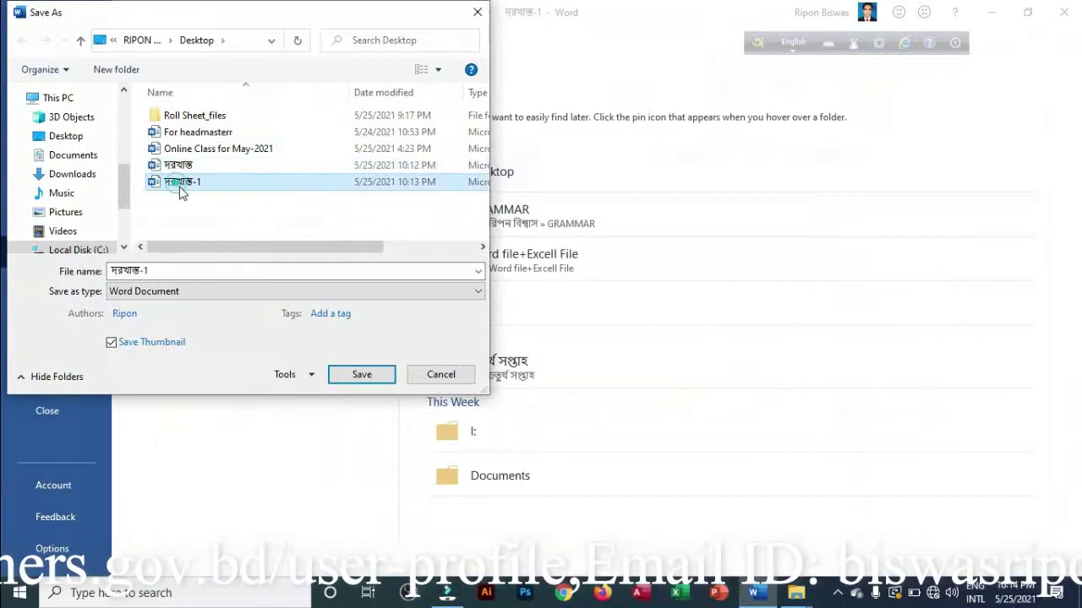
{"action": "left_click", "coordinate": [350, 374]}
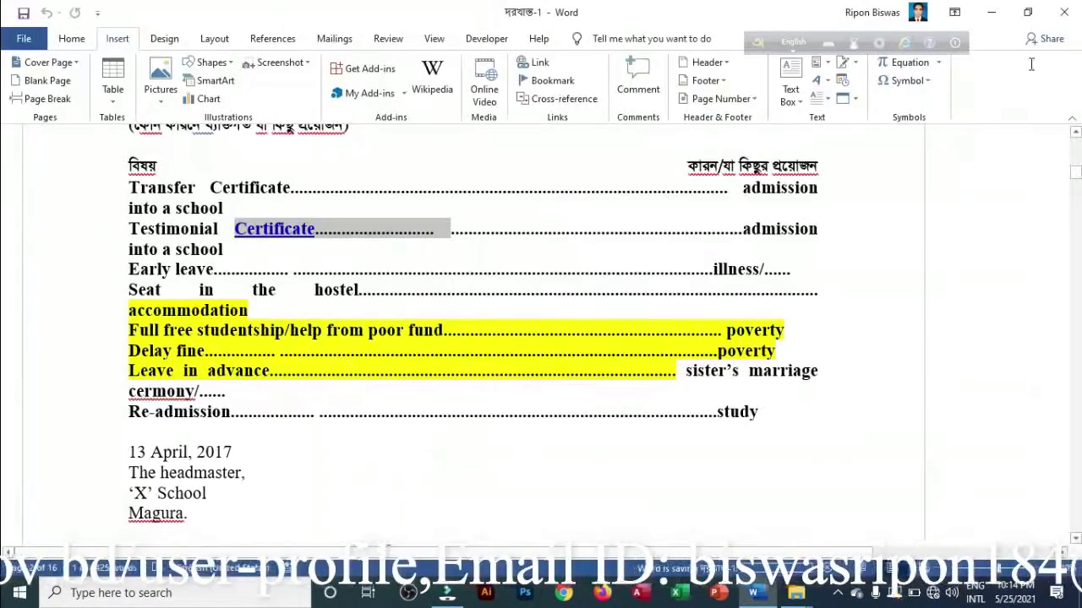
{"action": "left_click", "coordinate": [1064, 12]}
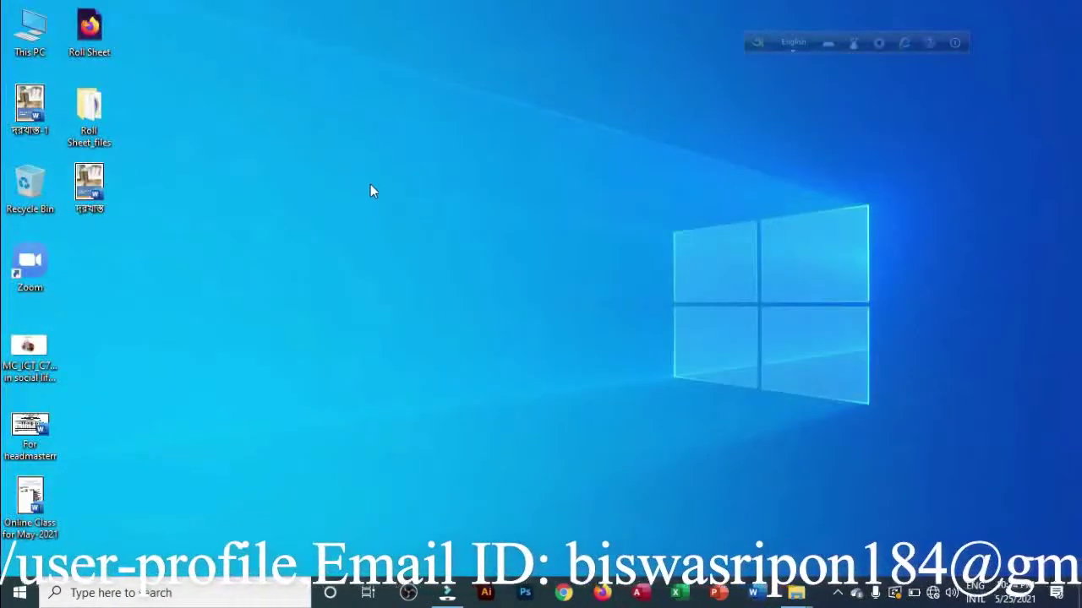
Refresh the desktop and check the file size of দরখাস্ত-1 in its properties
{"action": "right_click", "coordinate": [369, 184]}
{"action": "left_click", "coordinate": [406, 232]}
{"action": "right_click", "coordinate": [355, 186]}
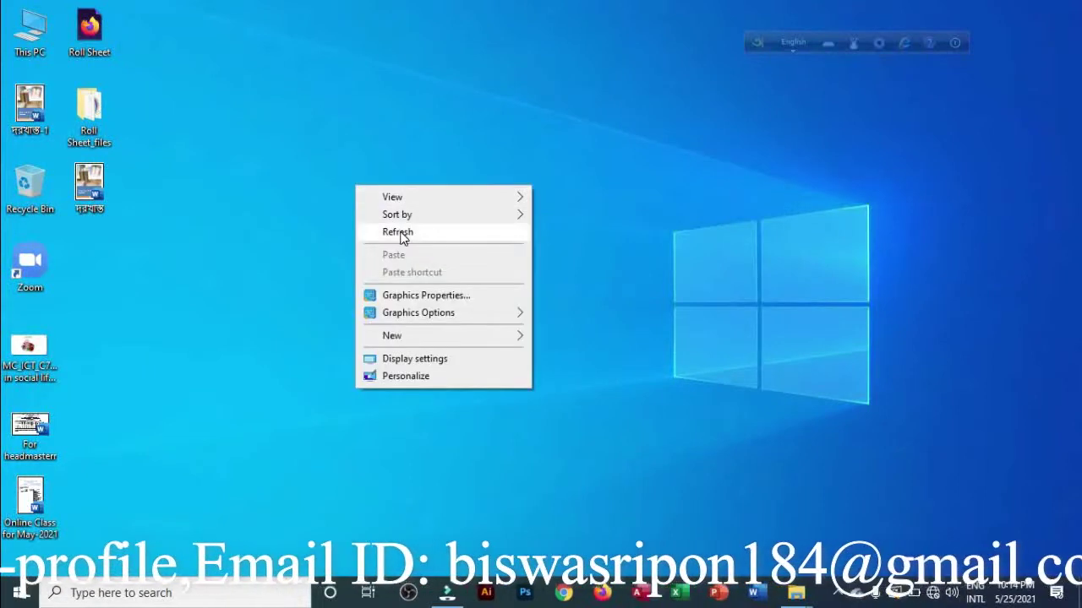
{"action": "left_click", "coordinate": [400, 236]}
{"action": "right_click", "coordinate": [350, 191]}
{"action": "left_click", "coordinate": [375, 232]}
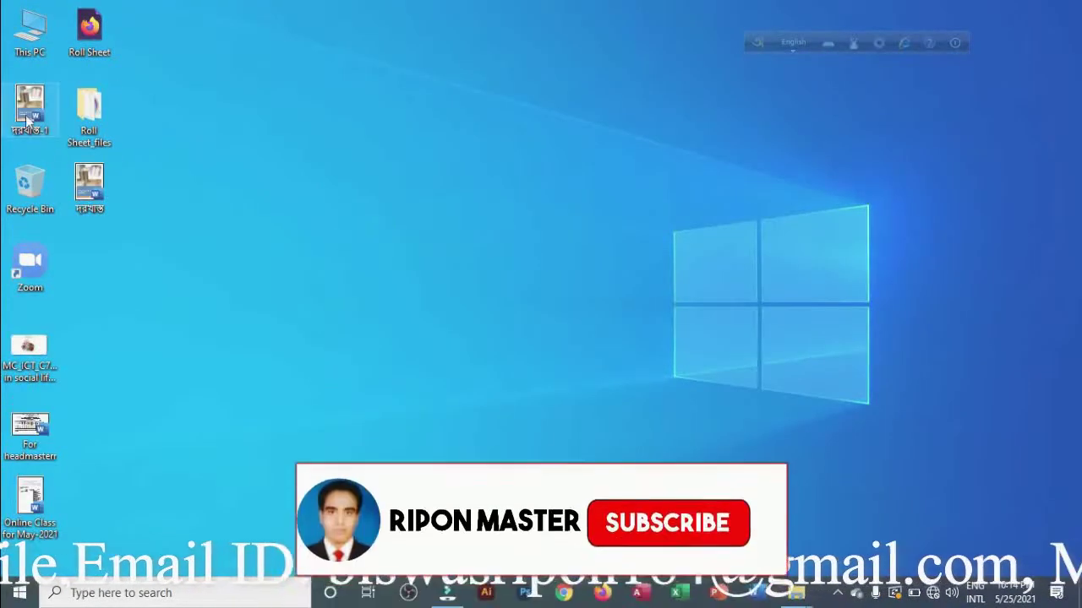
{"action": "right_click", "coordinate": [27, 121]}
{"action": "left_click", "coordinate": [84, 503]}
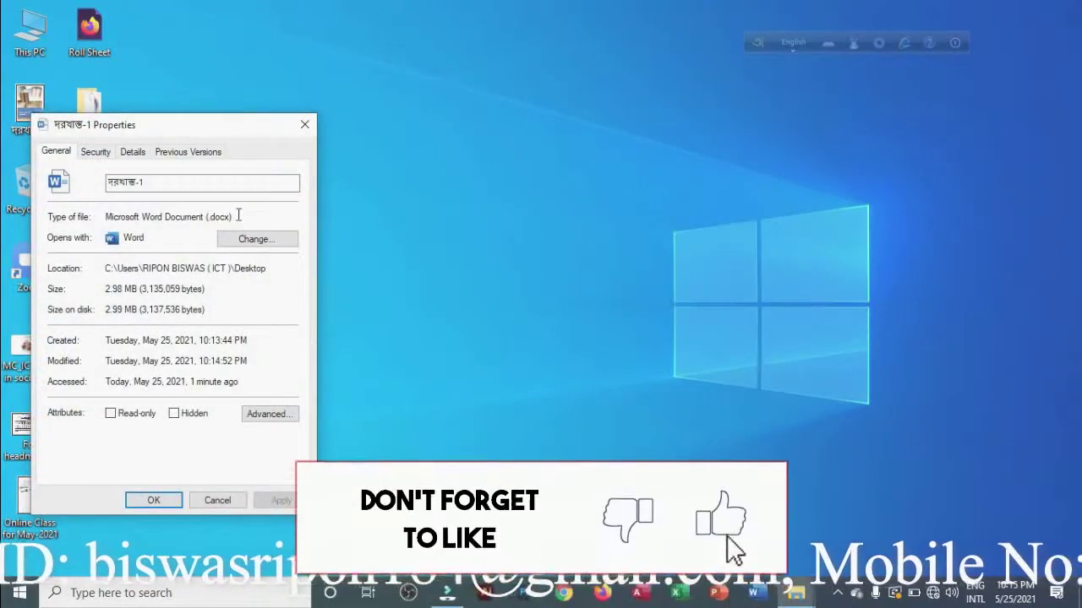
{"action": "left_click", "coordinate": [304, 124]}
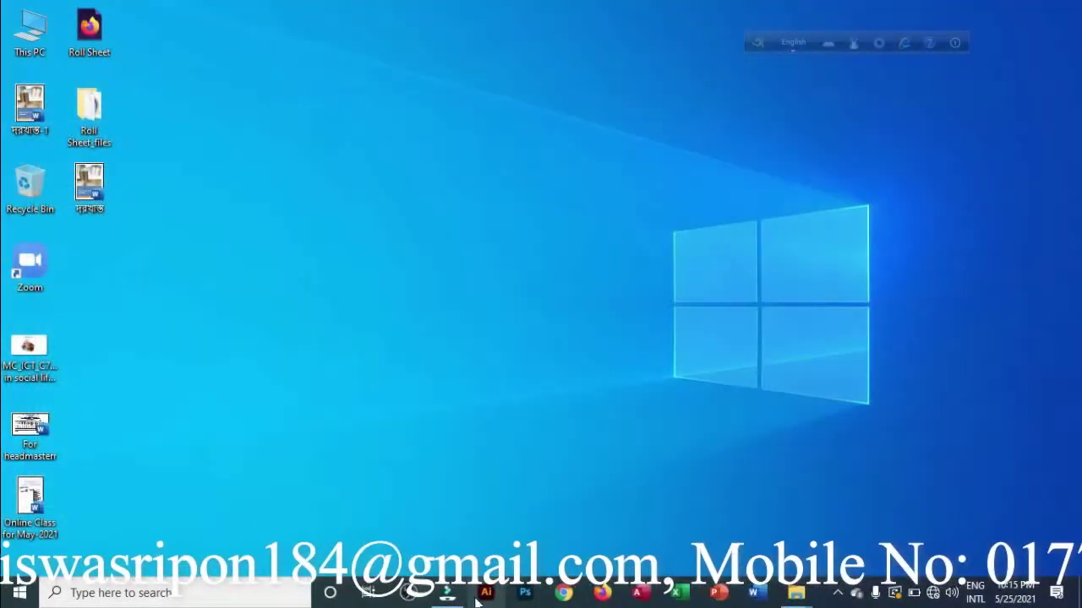
{"action": "left_click", "coordinate": [447, 594]}
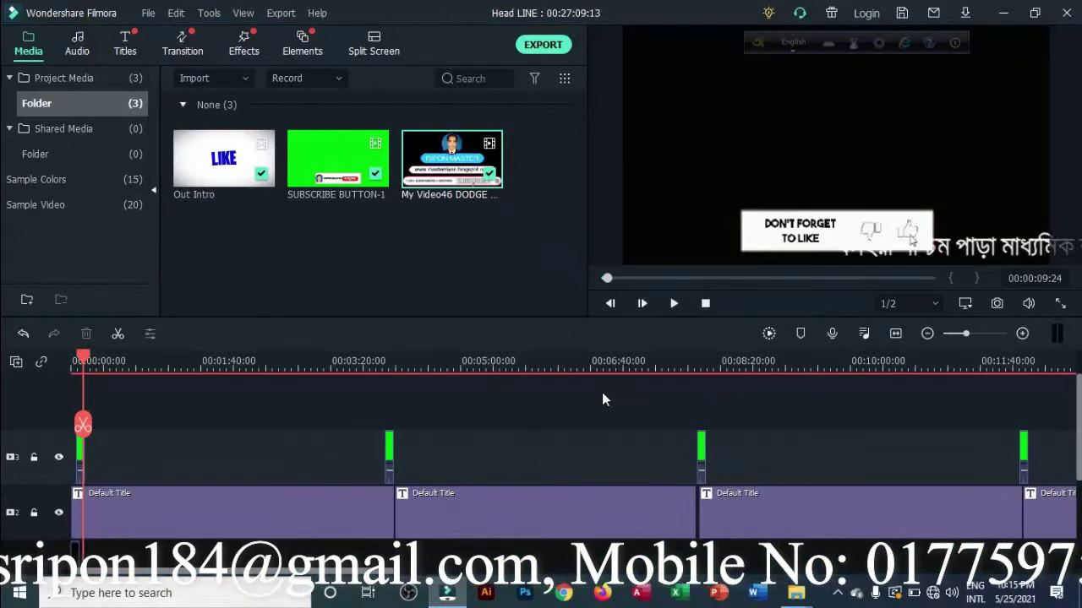
{"action": "left_click", "coordinate": [1003, 13]}
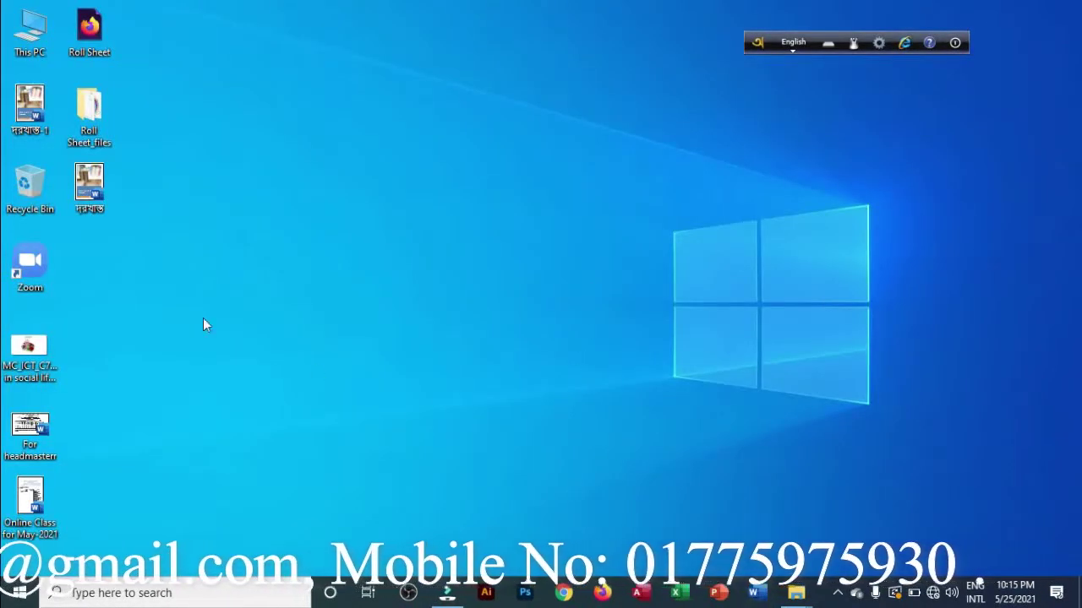
Open the দরখাস্ত document from the desktop for editing and examine its image size and quality settings in Word's advanced options
{"action": "right_click", "coordinate": [96, 176]}
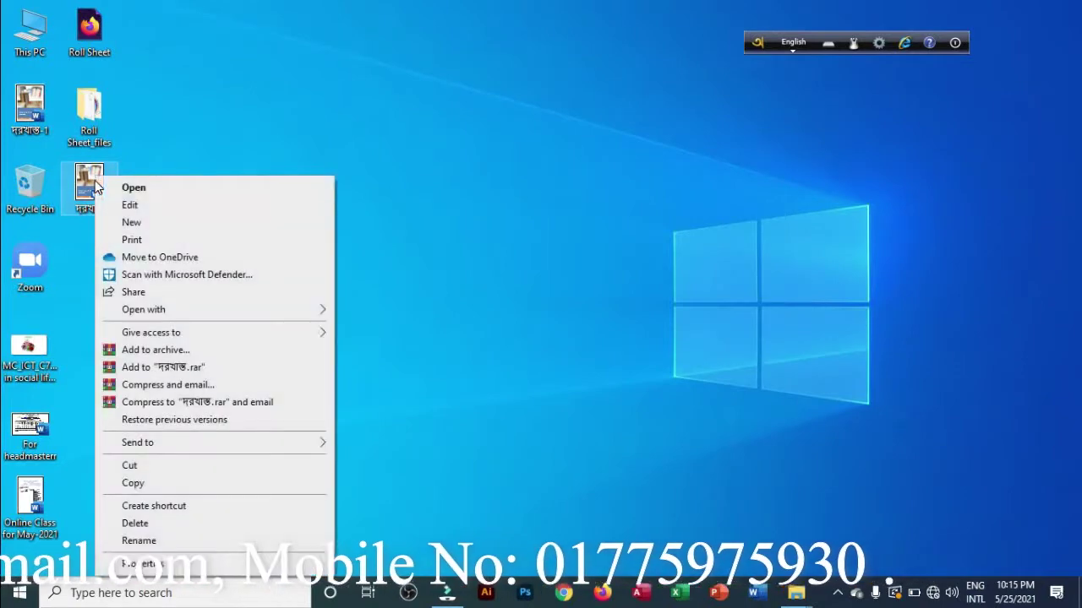
{"action": "left_click", "coordinate": [130, 206]}
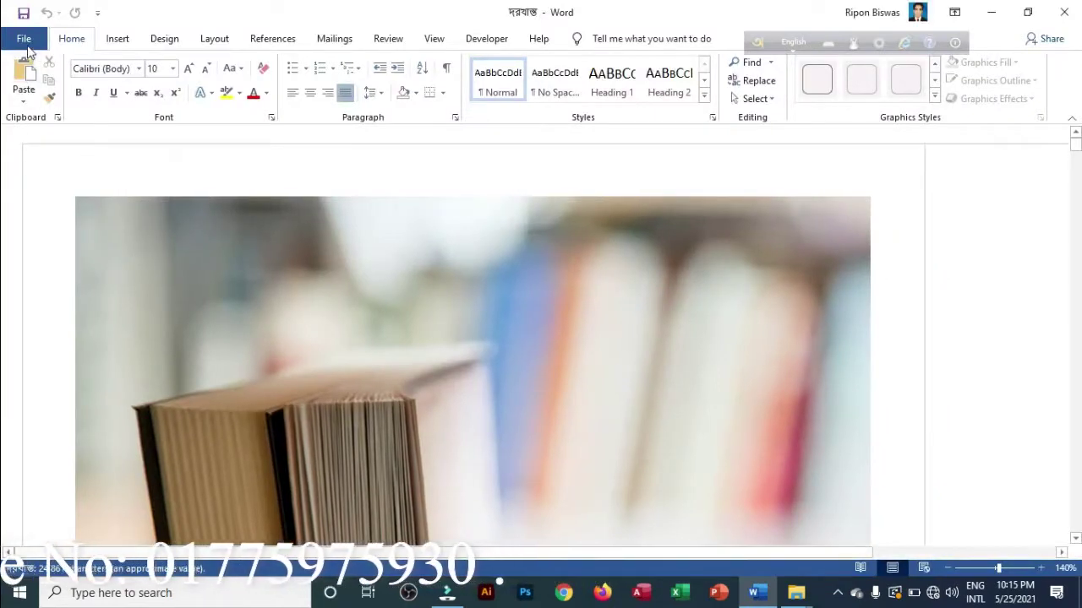
{"action": "left_click", "coordinate": [24, 38]}
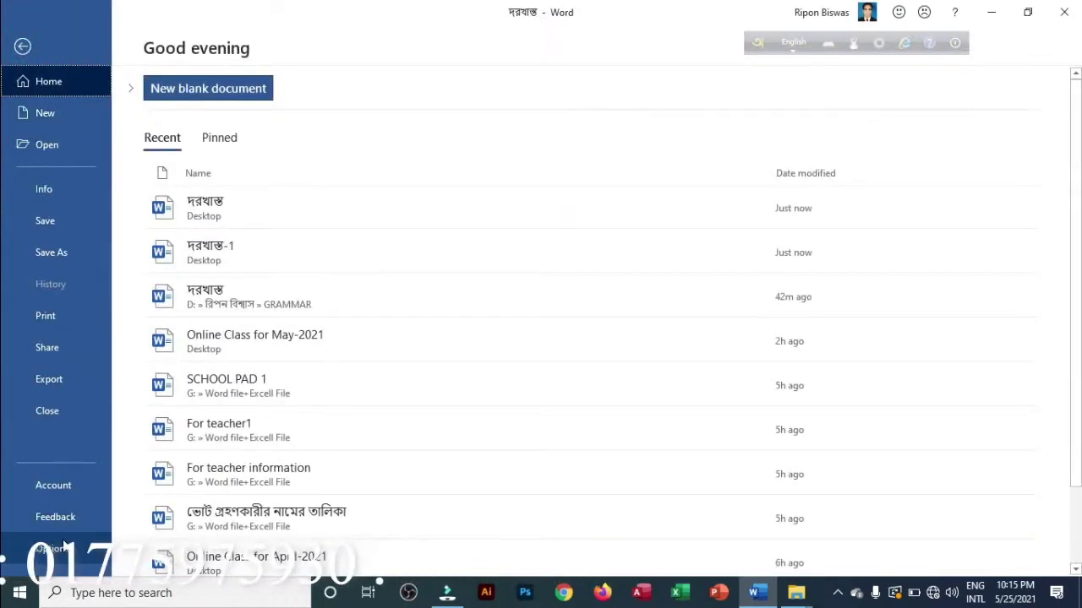
{"action": "left_click", "coordinate": [66, 546]}
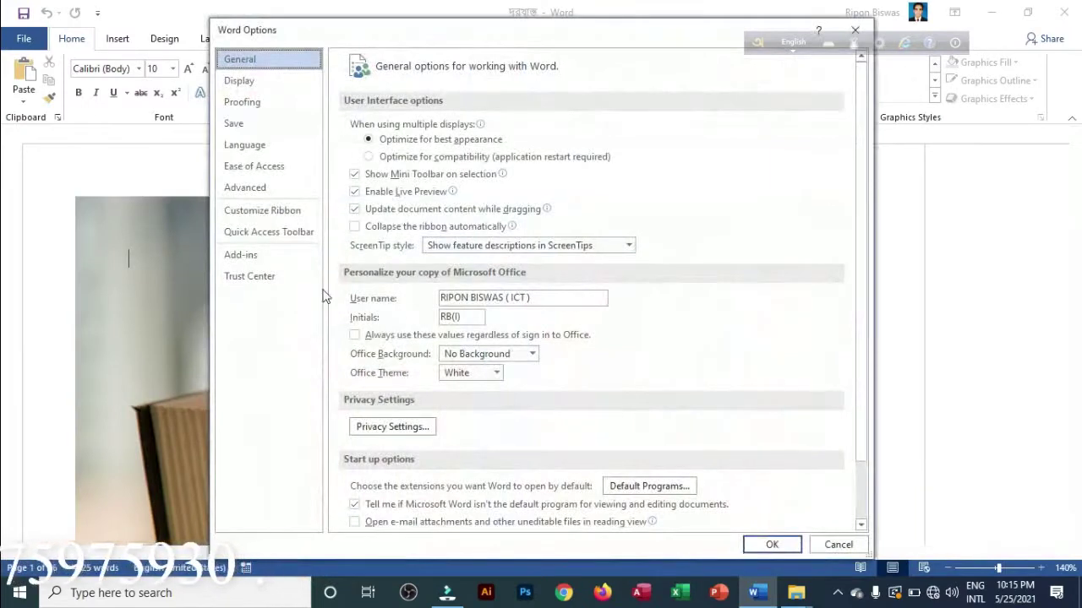
{"action": "left_click", "coordinate": [263, 190]}
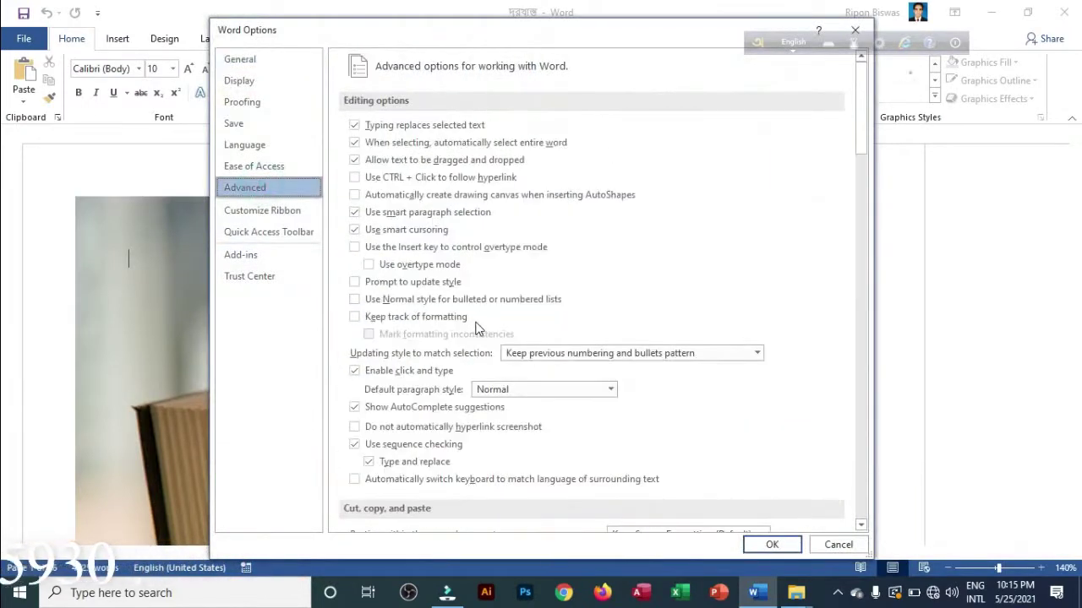
{"action": "scroll", "coordinate": [477, 327], "scroll_direction": "down", "scroll_amount": 5}
{"action": "scroll", "coordinate": [485, 325], "scroll_direction": "down", "scroll_amount": 4}
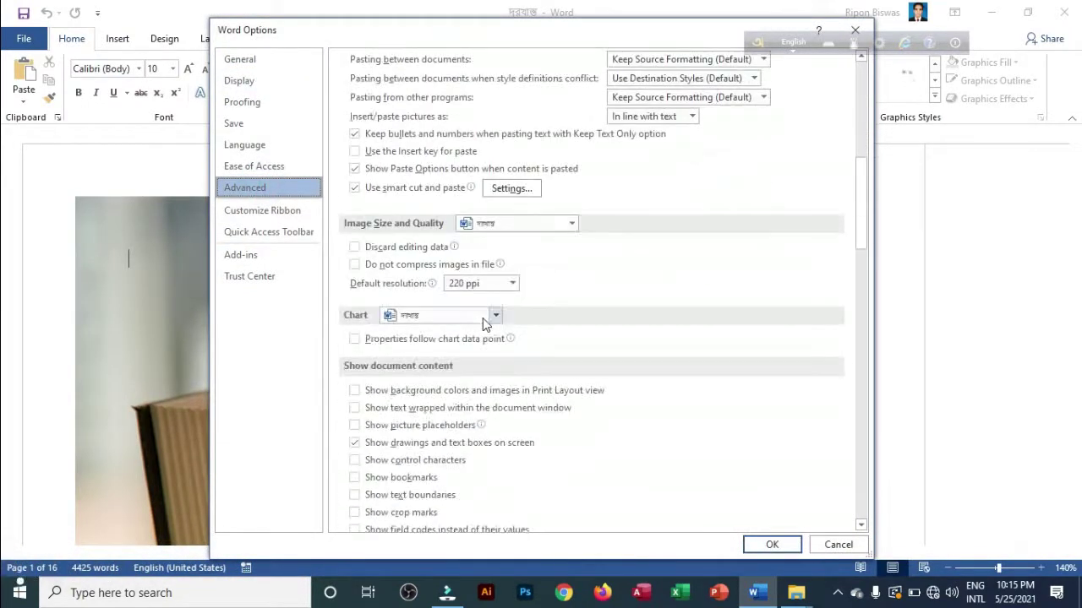
{"action": "left_click", "coordinate": [512, 285]}
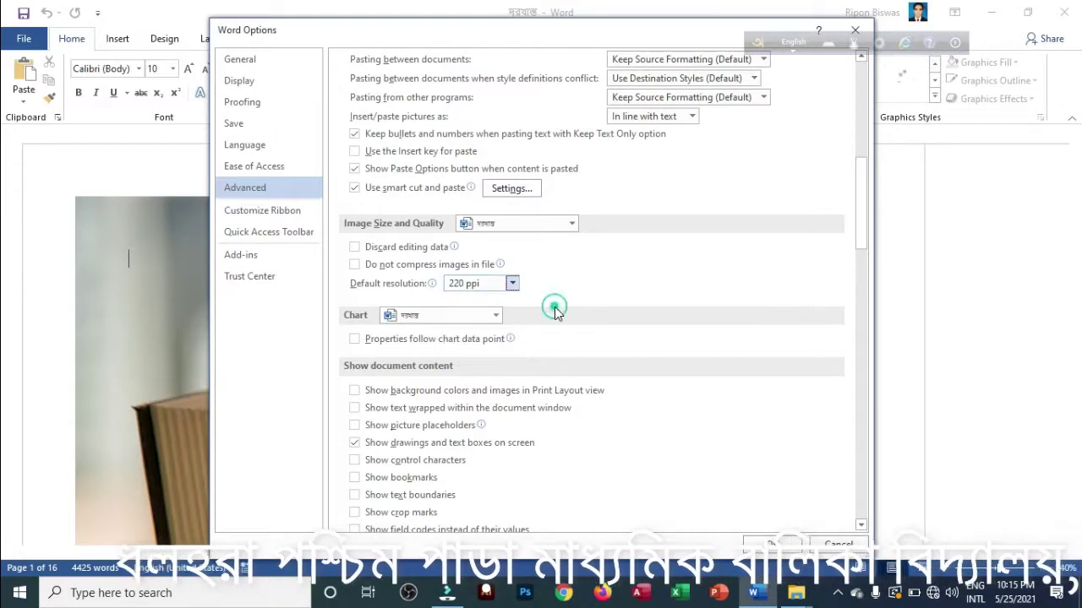
Turn on "Show text boundaries" under Show document content, apply the options and review the document pages
{"action": "scroll", "coordinate": [420, 385], "scroll_direction": "down", "scroll_amount": 5}
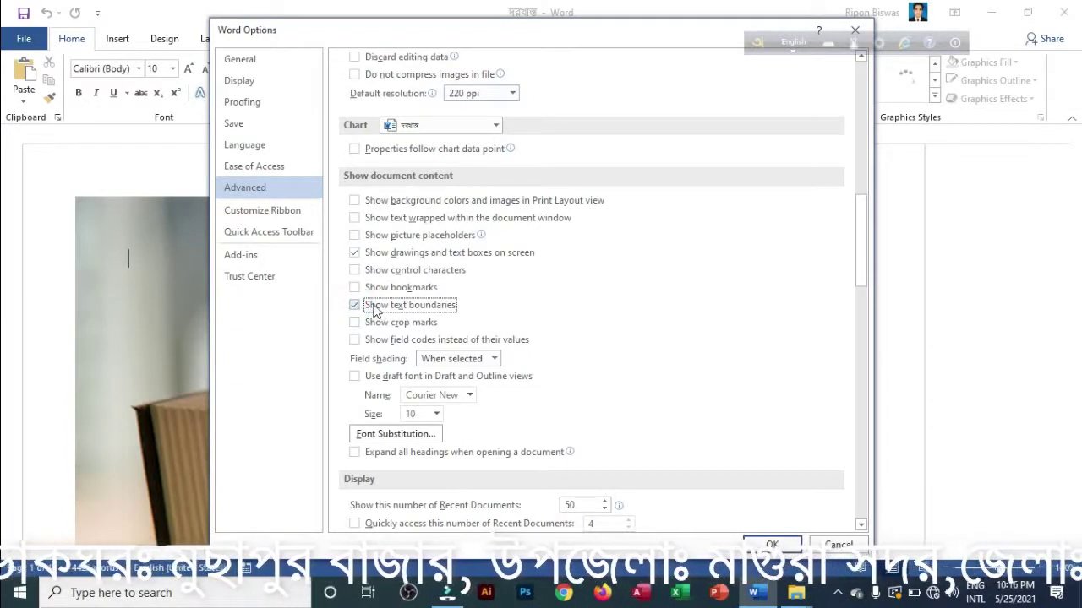
{"action": "left_click", "coordinate": [769, 547]}
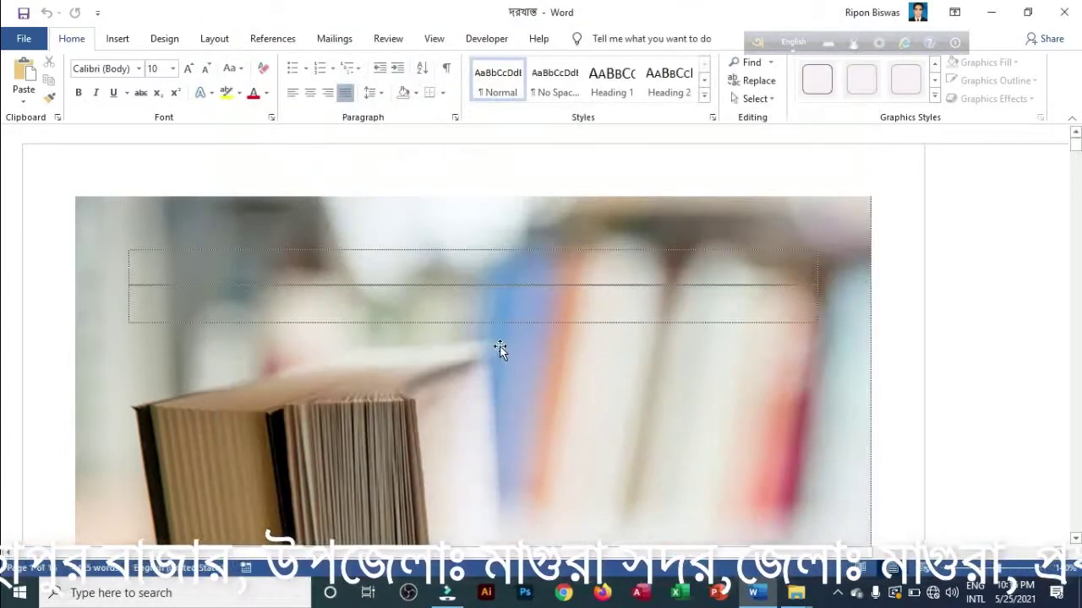
{"action": "scroll", "coordinate": [501, 349], "scroll_direction": "down", "scroll_amount": 15}
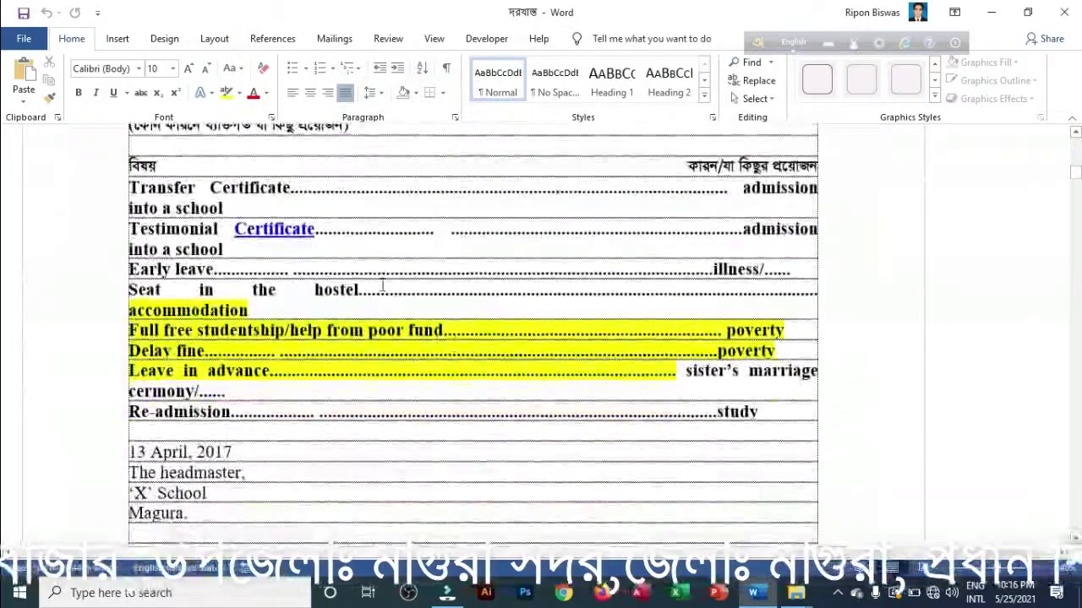
{"action": "scroll", "coordinate": [459, 326], "scroll_direction": "down", "scroll_amount": 5}
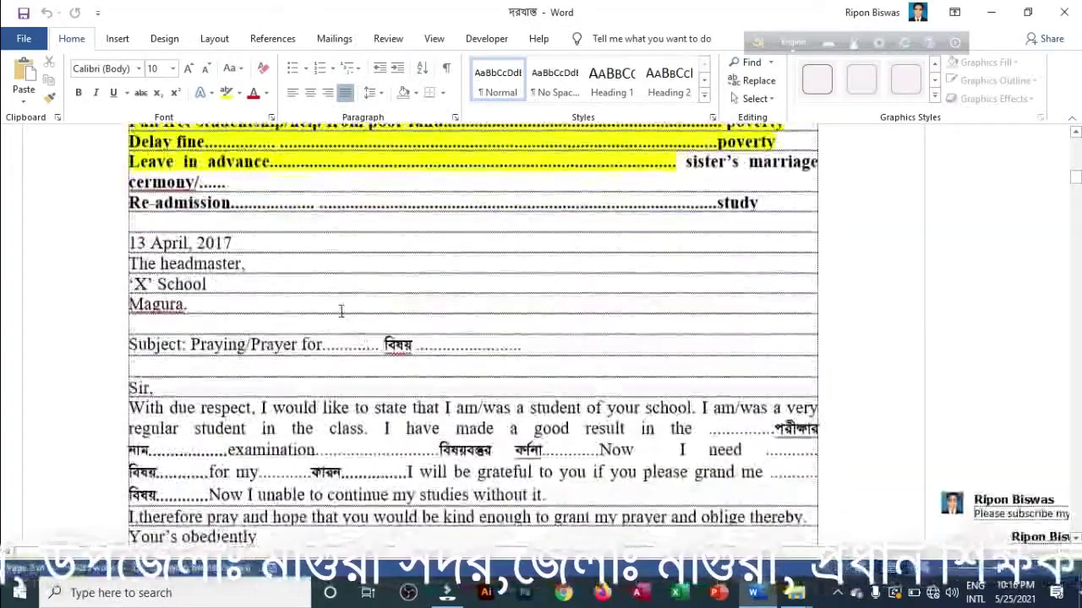
{"action": "scroll", "coordinate": [341, 312], "scroll_direction": "down", "scroll_amount": 14}
{"action": "scroll", "coordinate": [371, 312], "scroll_direction": "up", "scroll_amount": 10}
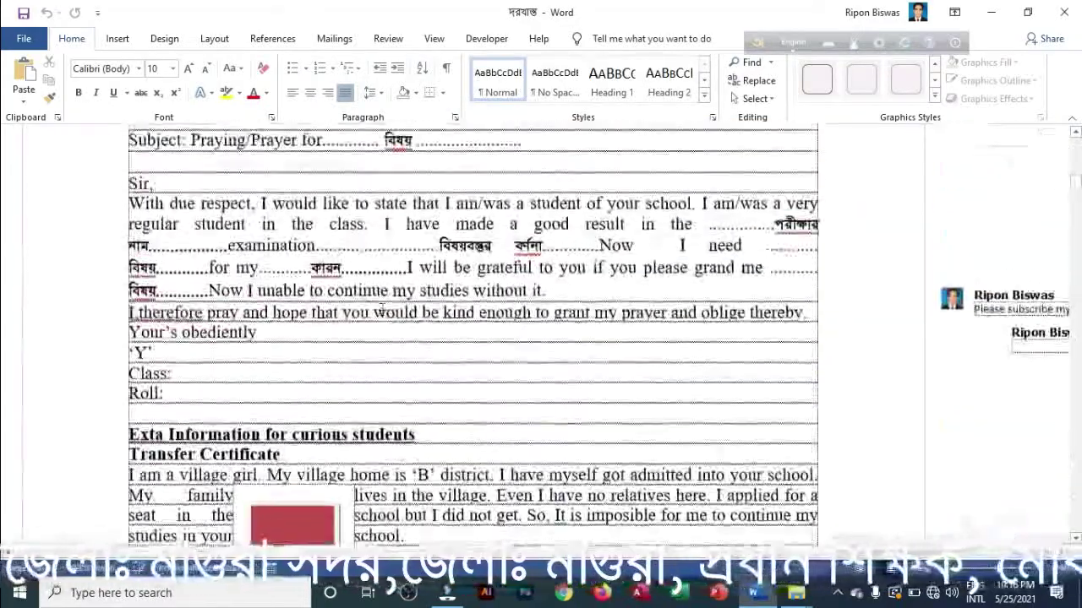
{"action": "scroll", "coordinate": [380, 309], "scroll_direction": "up", "scroll_amount": 7}
Turn off "Show text boundaries" in the advanced options and check the document pages again
{"action": "left_click", "coordinate": [23, 40]}
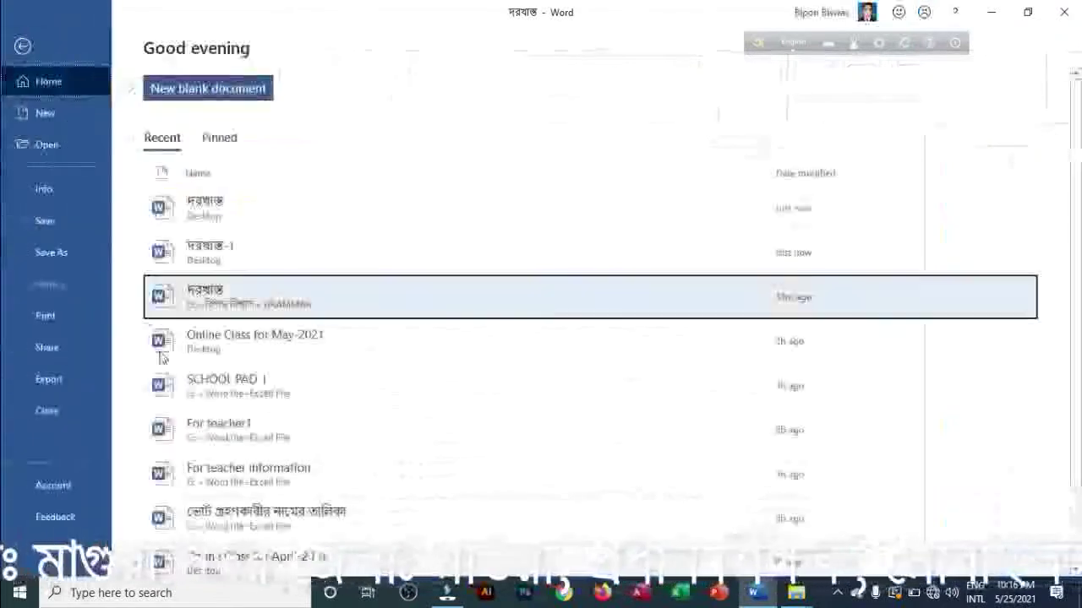
{"action": "key", "text": "Escape"}
{"action": "key", "text": "alt+f"}
{"action": "key", "text": "t"}
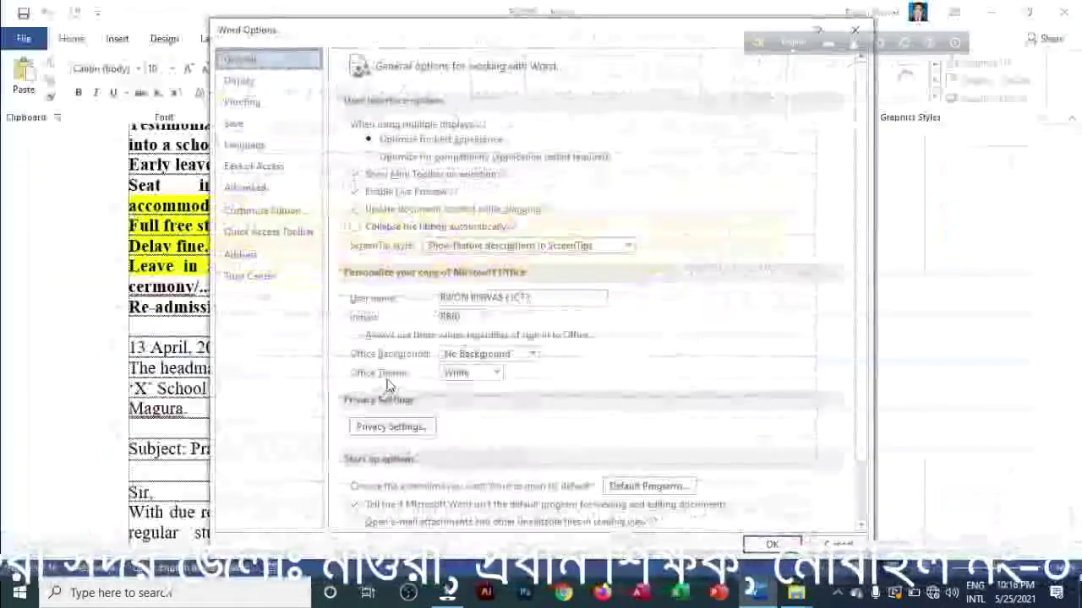
{"action": "left_click", "coordinate": [246, 187]}
{"action": "scroll", "coordinate": [469, 374], "scroll_direction": "down", "scroll_amount": 5}
{"action": "scroll", "coordinate": [467, 376], "scroll_direction": "down", "scroll_amount": 10}
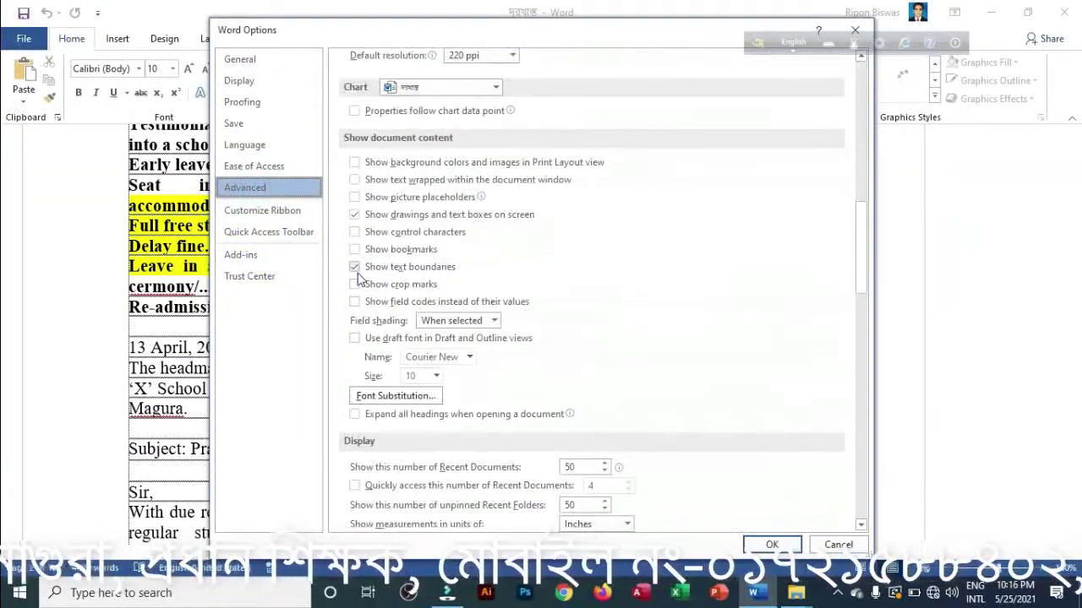
{"action": "left_click", "coordinate": [355, 267]}
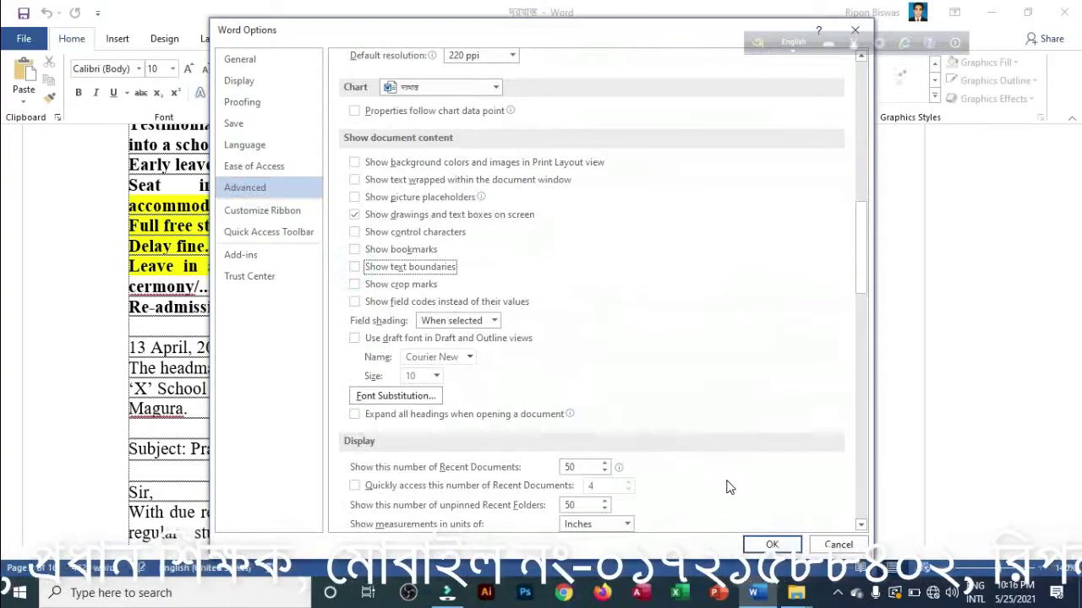
{"action": "left_click", "coordinate": [765, 544]}
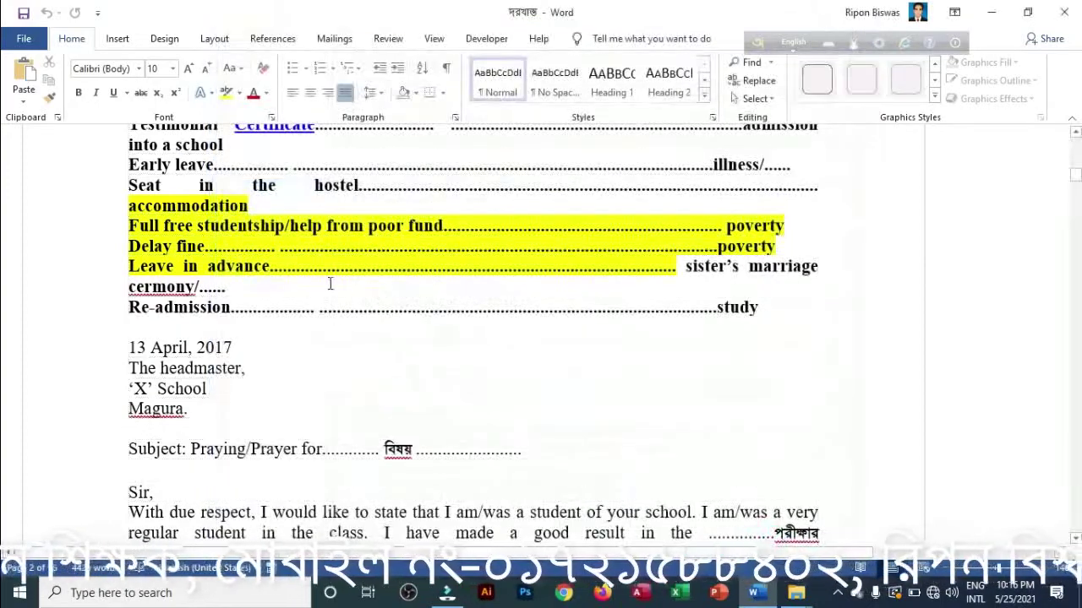
{"action": "scroll", "coordinate": [397, 430], "scroll_direction": "down", "scroll_amount": 10}
{"action": "scroll", "coordinate": [358, 352], "scroll_direction": "down", "scroll_amount": 3}
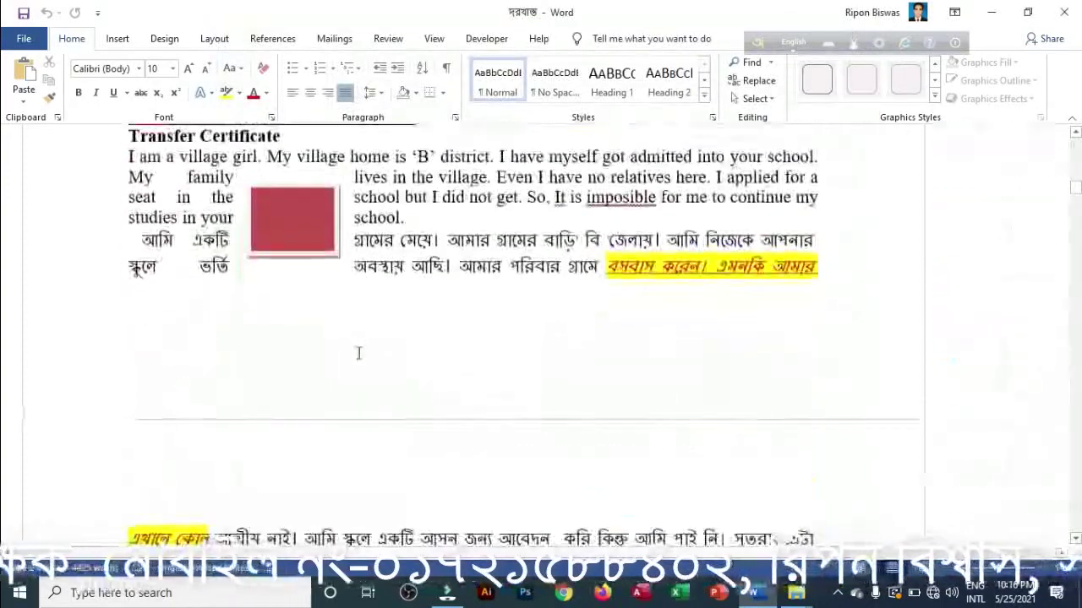
Open Word's advanced options and examine the Field shading choices under Show document content
{"action": "left_click", "coordinate": [23, 38]}
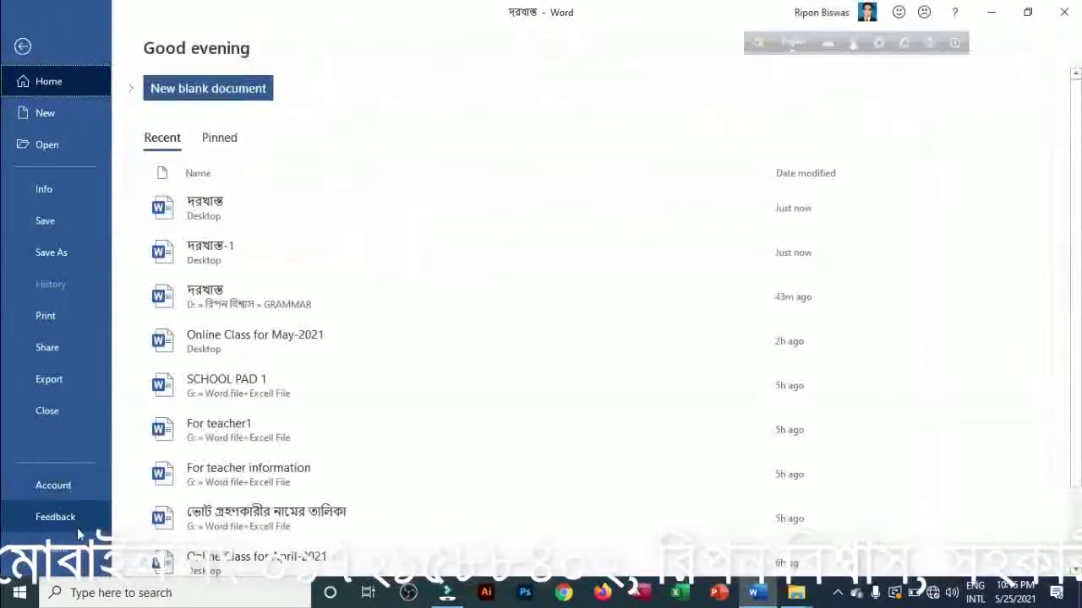
{"action": "left_click", "coordinate": [59, 548]}
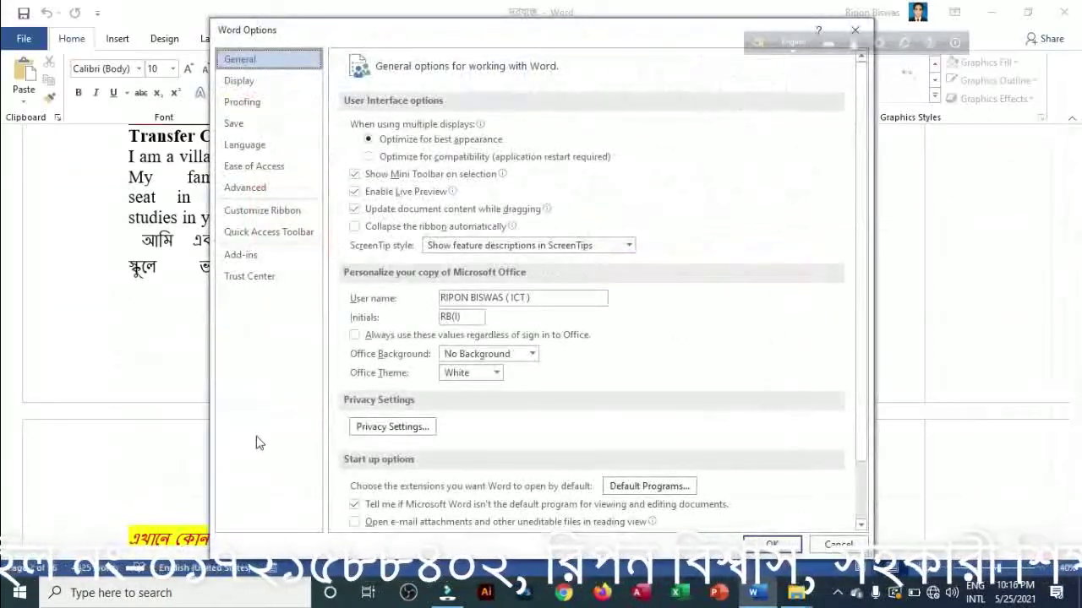
{"action": "left_click", "coordinate": [264, 189]}
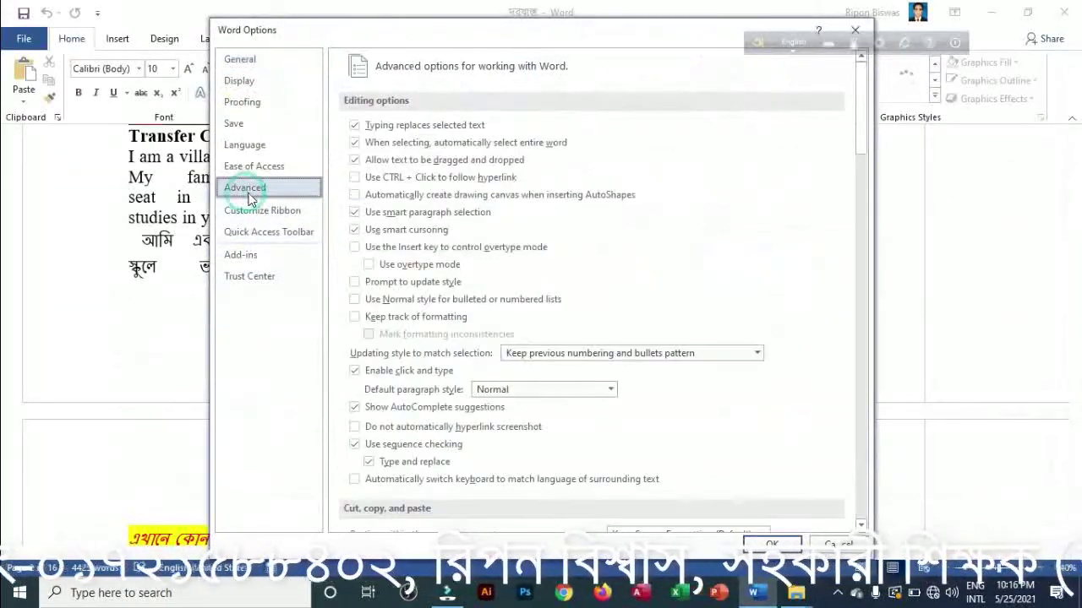
{"action": "scroll", "coordinate": [493, 400], "scroll_direction": "down", "scroll_amount": 8}
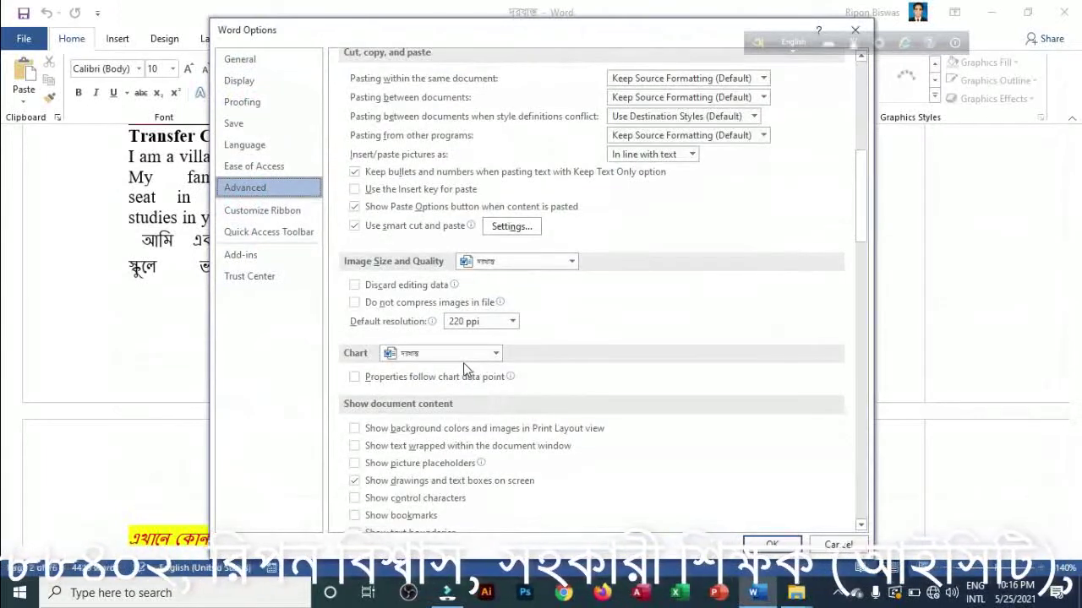
{"action": "scroll", "coordinate": [460, 360], "scroll_direction": "down", "scroll_amount": 3}
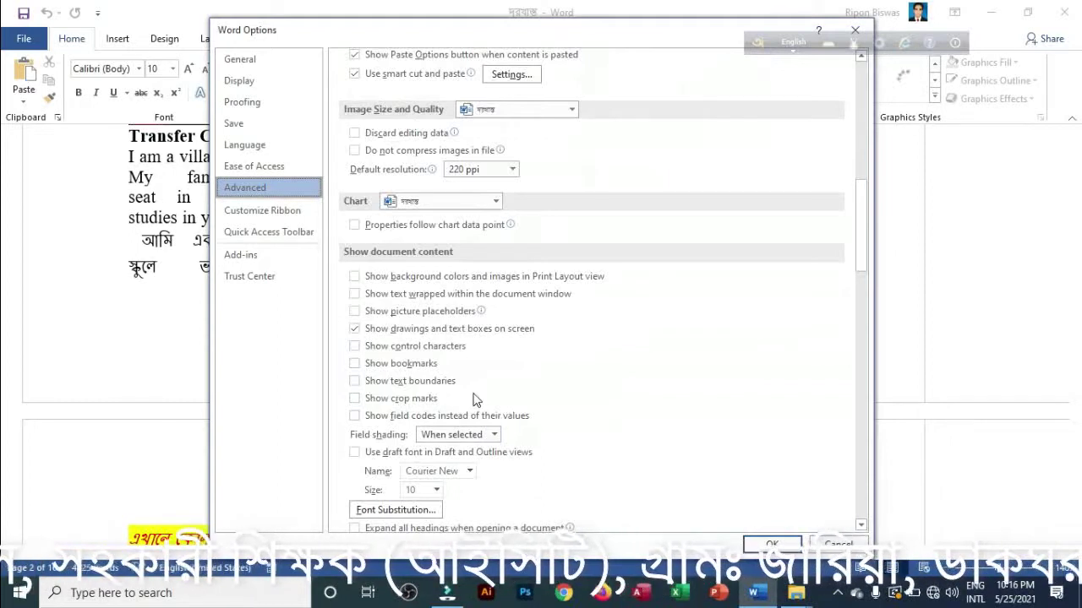
{"action": "scroll", "coordinate": [474, 398], "scroll_direction": "down", "scroll_amount": 2}
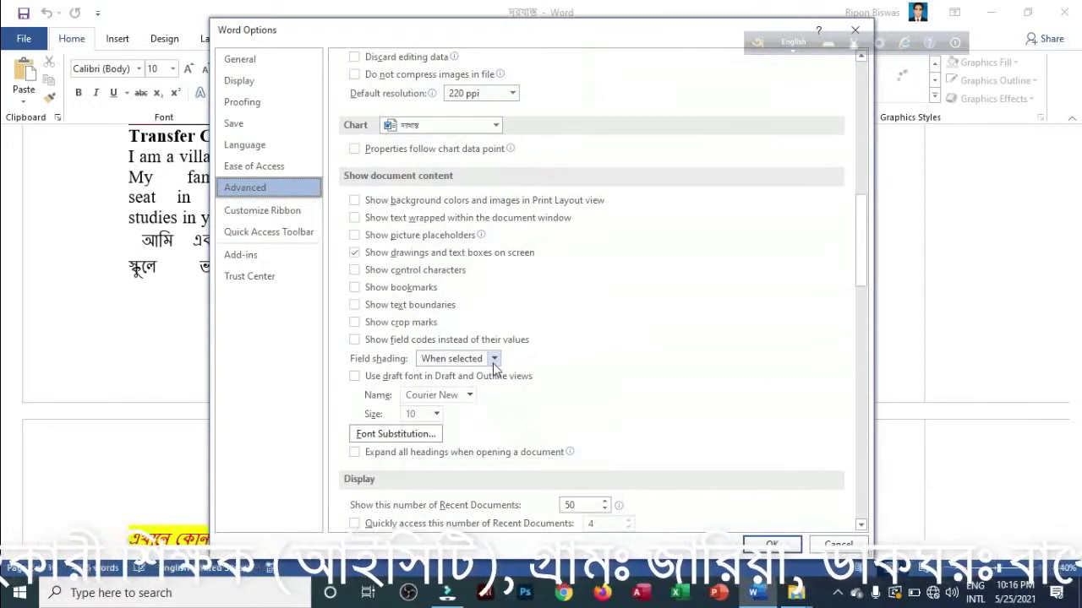
{"action": "left_click", "coordinate": [494, 360]}
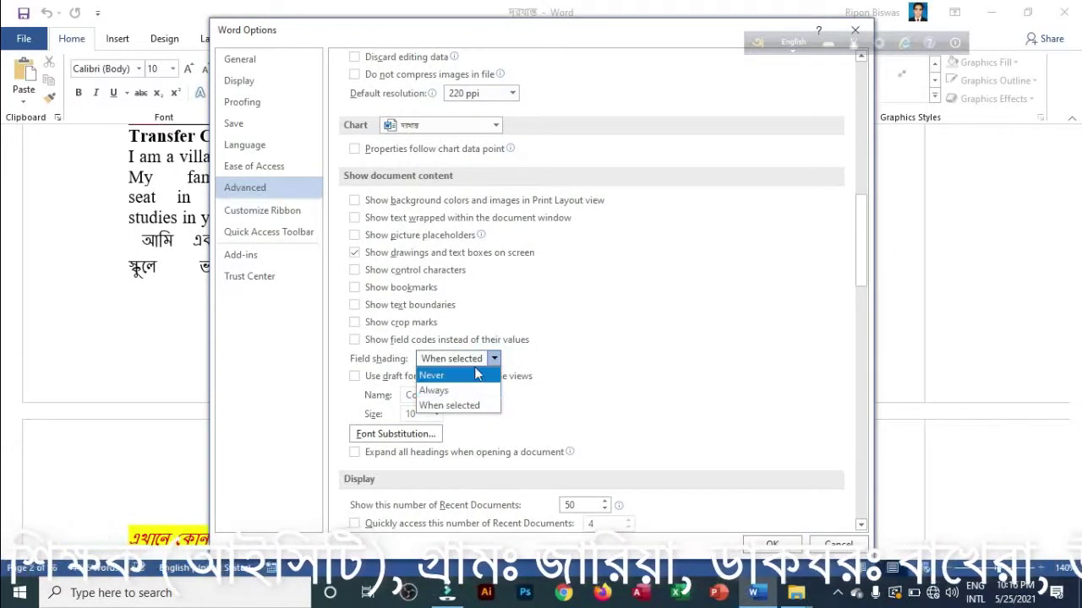
{"action": "left_click", "coordinate": [579, 364]}
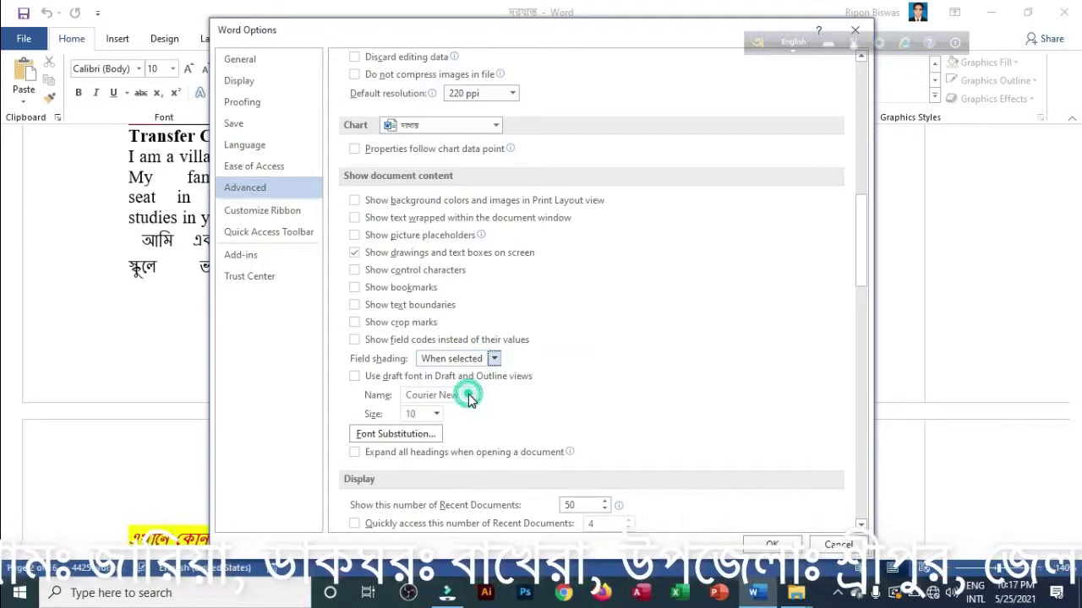
Set the number of Recent Documents and the number of unpinned Recent Folders to 15 each in the Display options
{"action": "scroll", "coordinate": [479, 399], "scroll_direction": "down", "scroll_amount": 3}
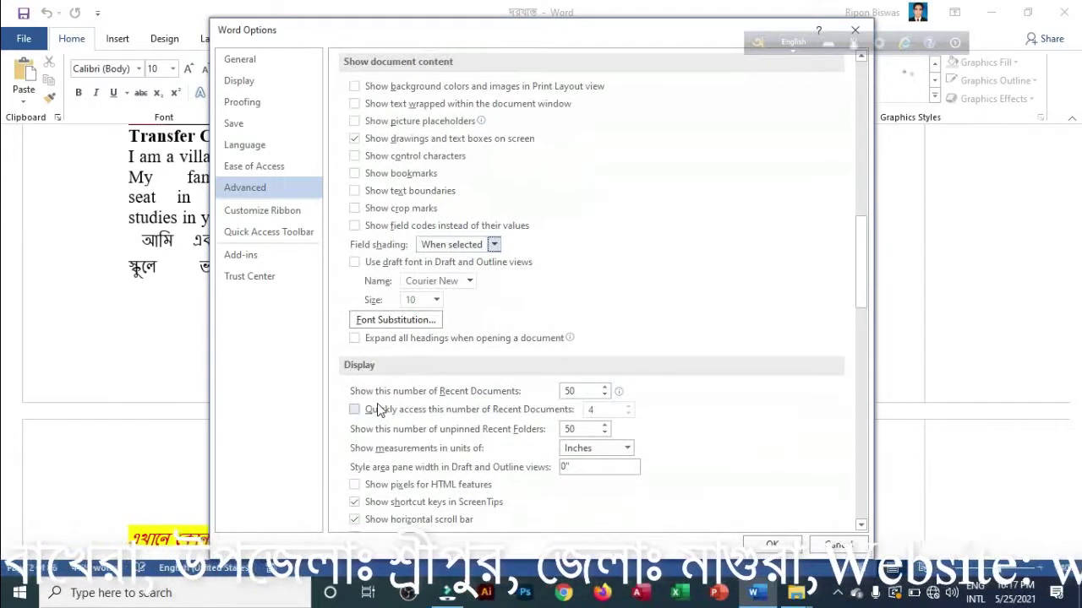
{"action": "left_click", "coordinate": [604, 396]}
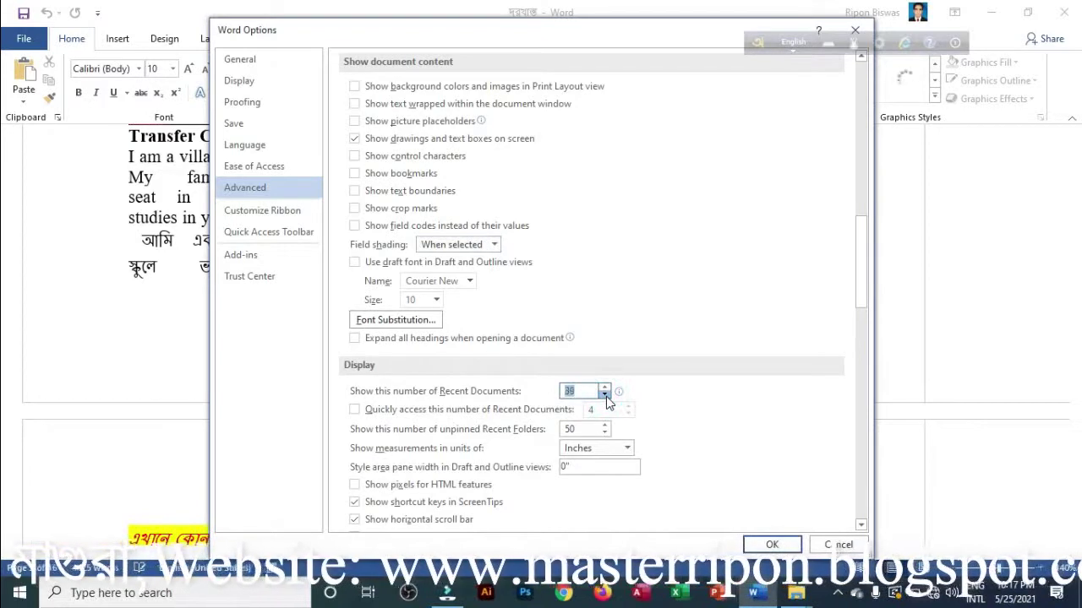
{"action": "left_click", "coordinate": [604, 395]}
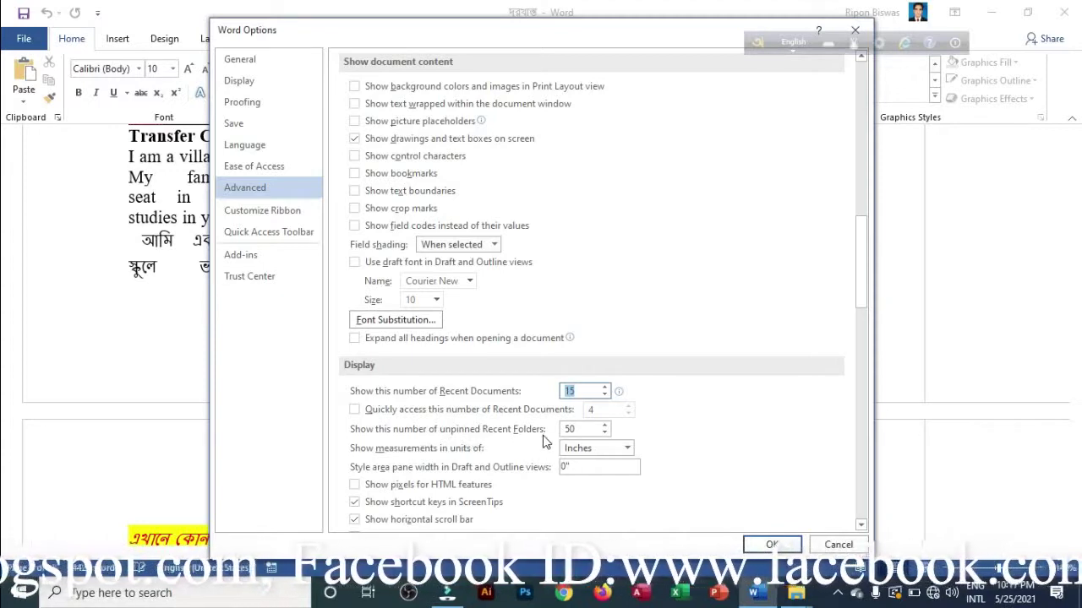
{"action": "left_click", "coordinate": [606, 427]}
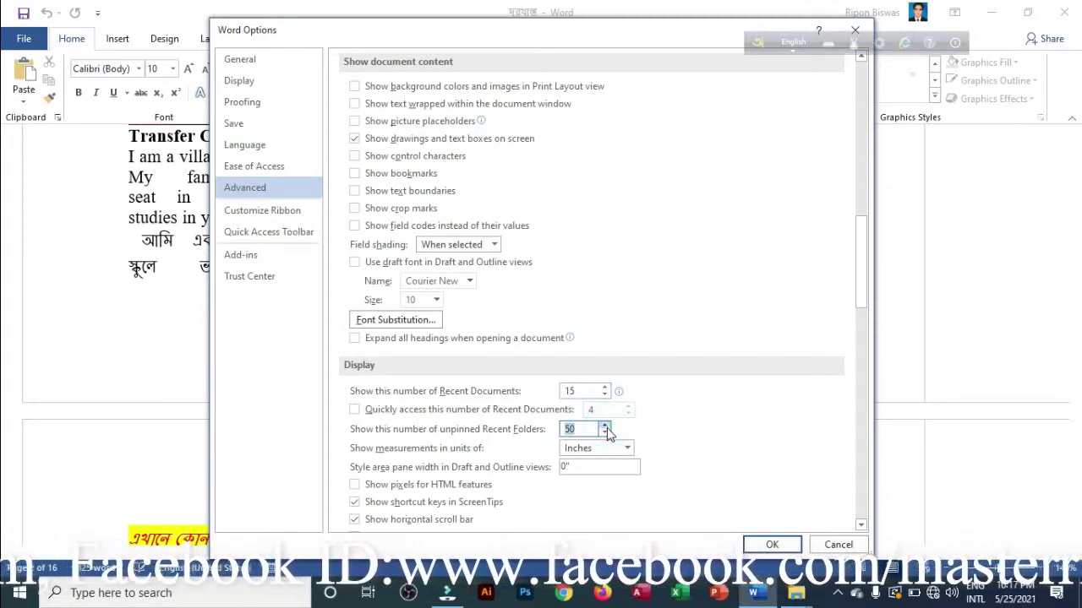
{"action": "left_click", "coordinate": [604, 432]}
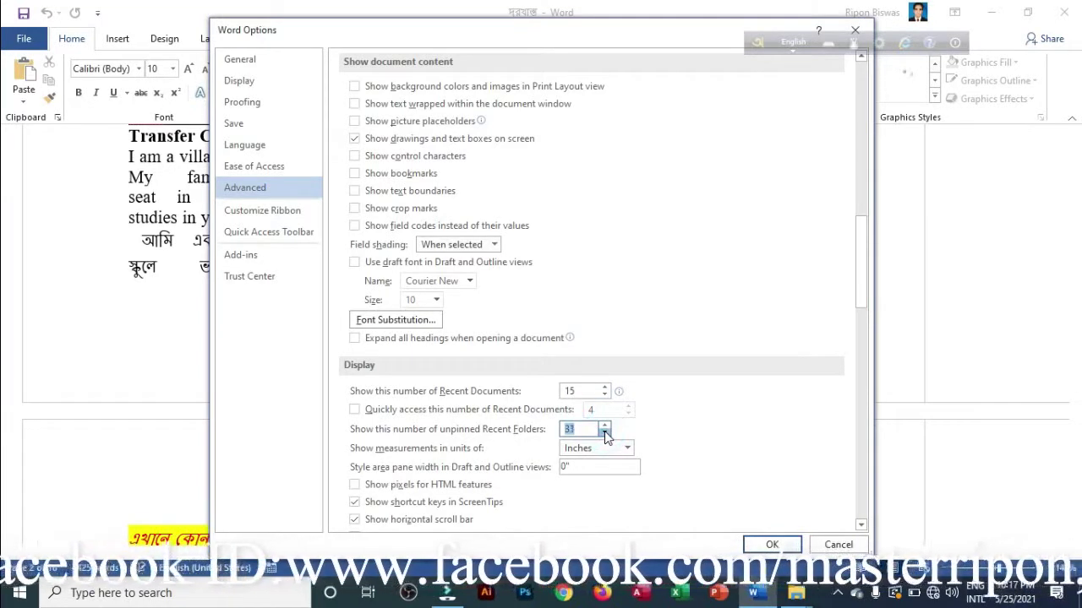
{"action": "left_click", "coordinate": [605, 431]}
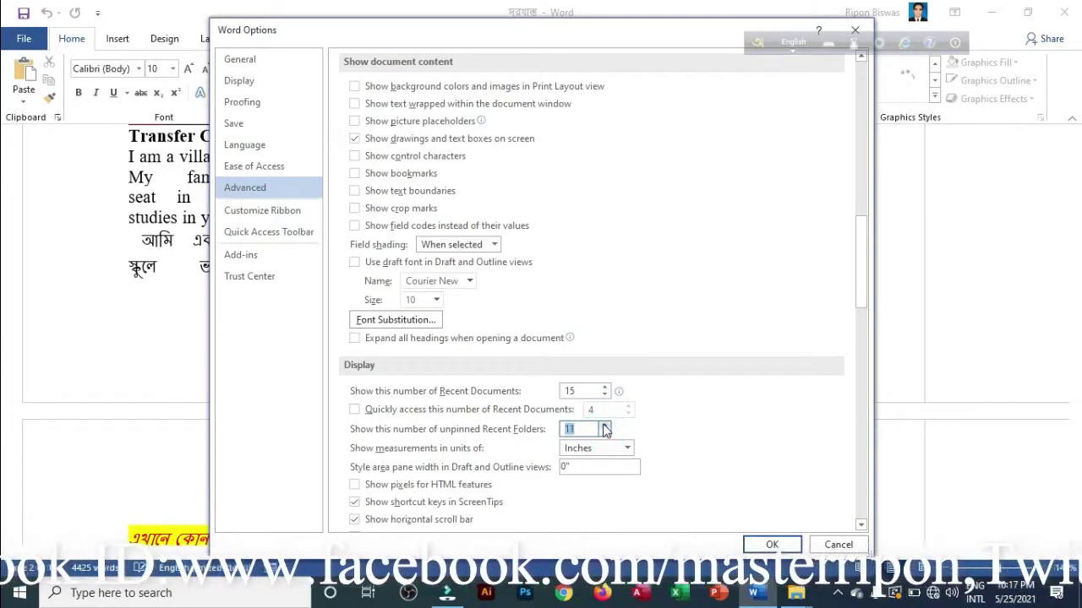
{"action": "left_click", "coordinate": [604, 425]}
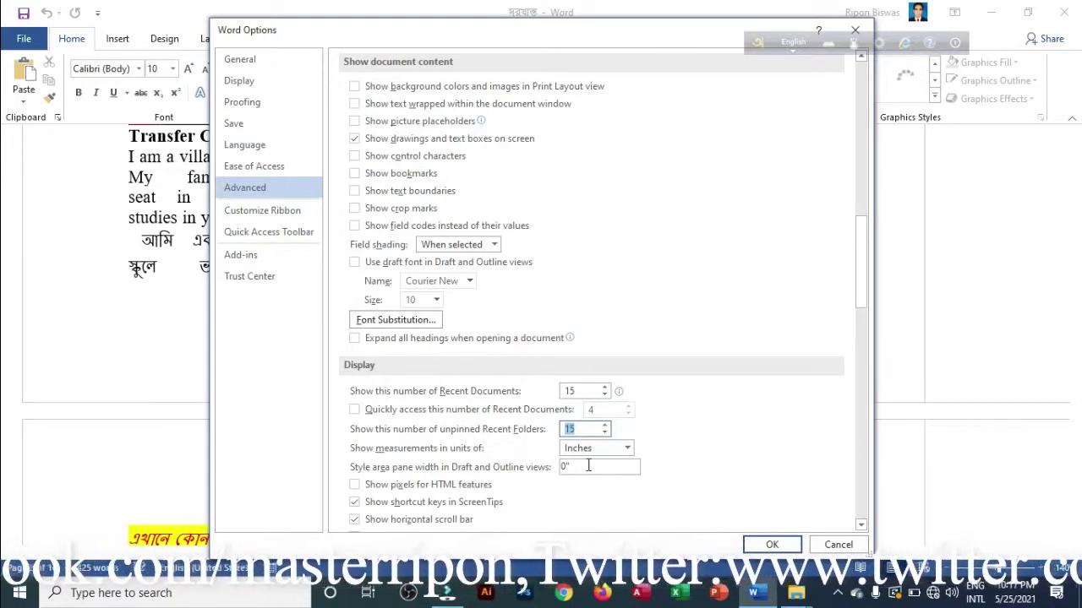
Try Picas, Points and Centimeters as the measurement units, settle on Millimeters and apply the options
{"action": "left_click", "coordinate": [628, 448]}
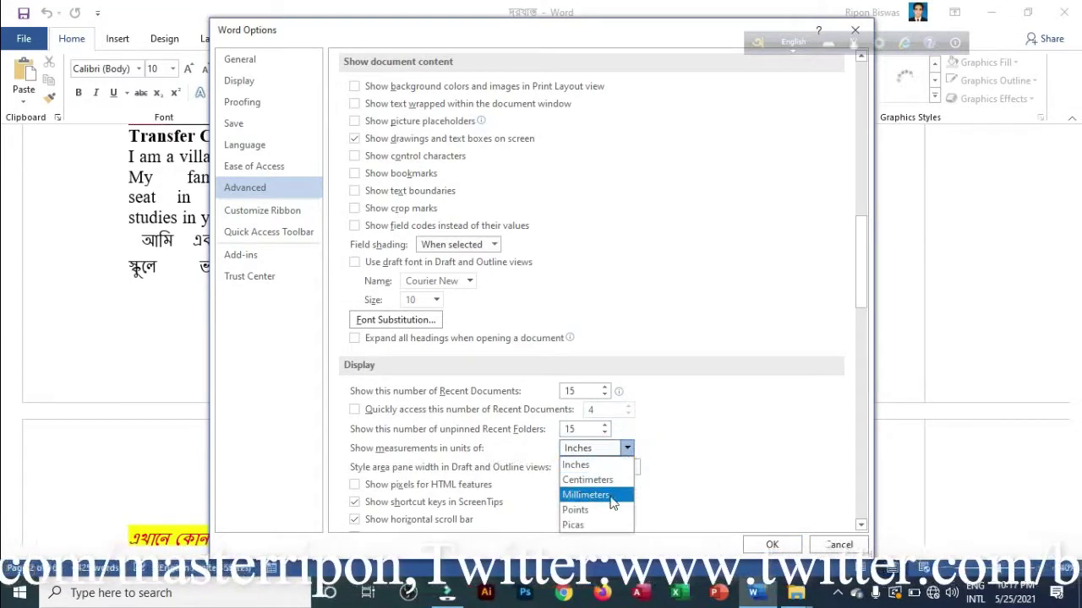
{"action": "left_click", "coordinate": [575, 525]}
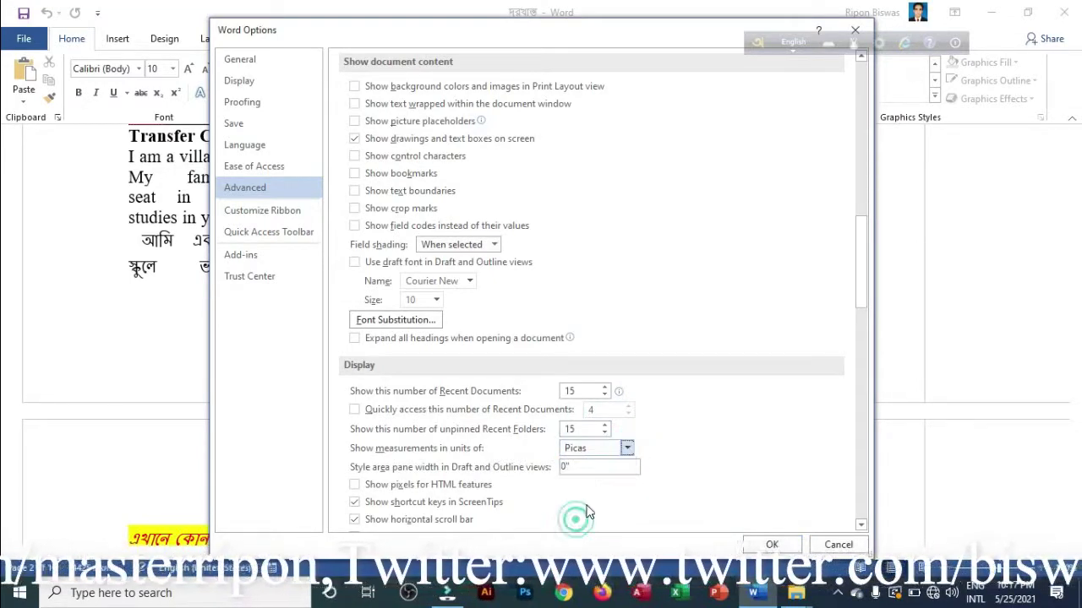
{"action": "left_click", "coordinate": [627, 448]}
{"action": "left_click", "coordinate": [598, 512]}
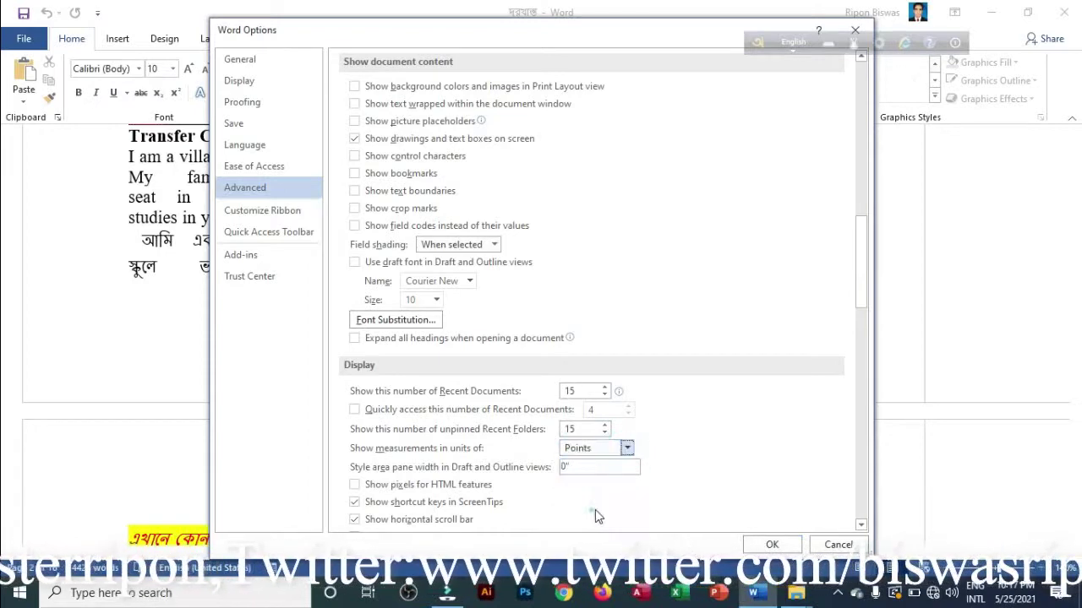
{"action": "left_click", "coordinate": [627, 448]}
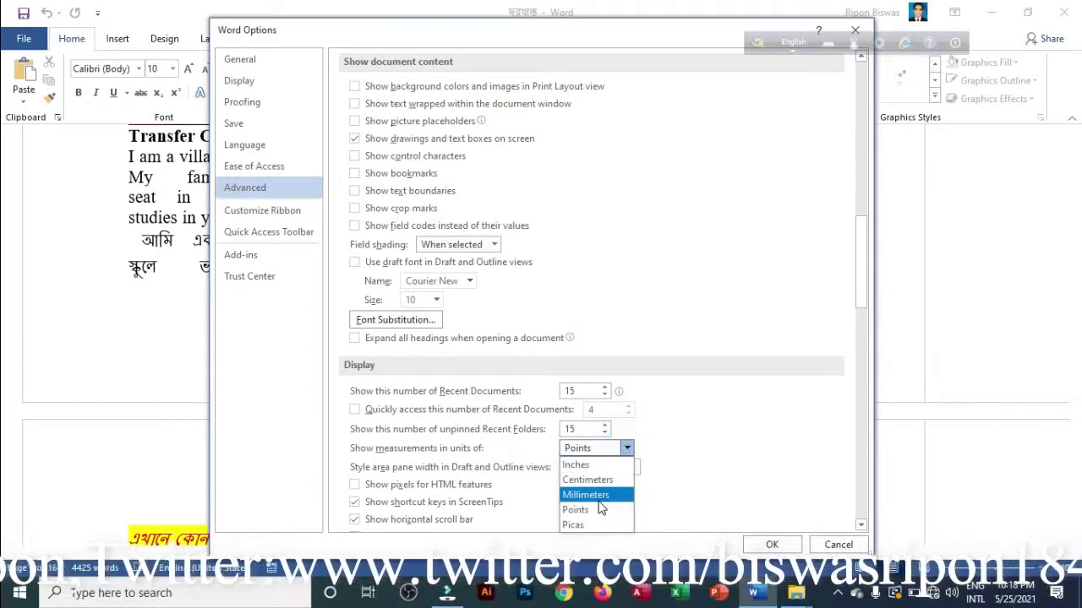
{"action": "left_click", "coordinate": [602, 496]}
{"action": "left_click", "coordinate": [627, 448]}
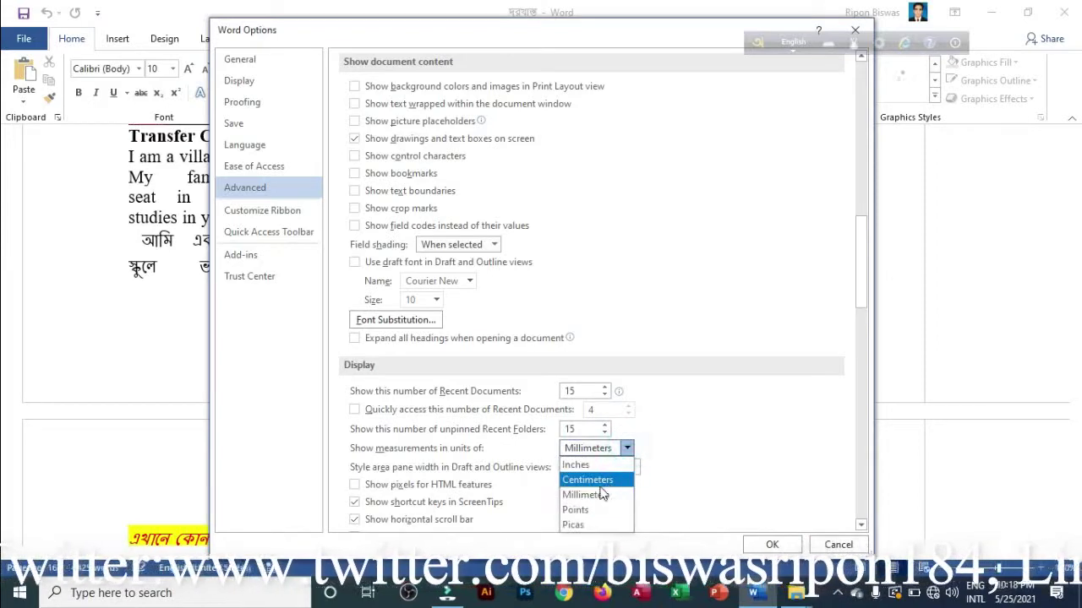
{"action": "left_click", "coordinate": [601, 481]}
{"action": "left_click", "coordinate": [627, 449]}
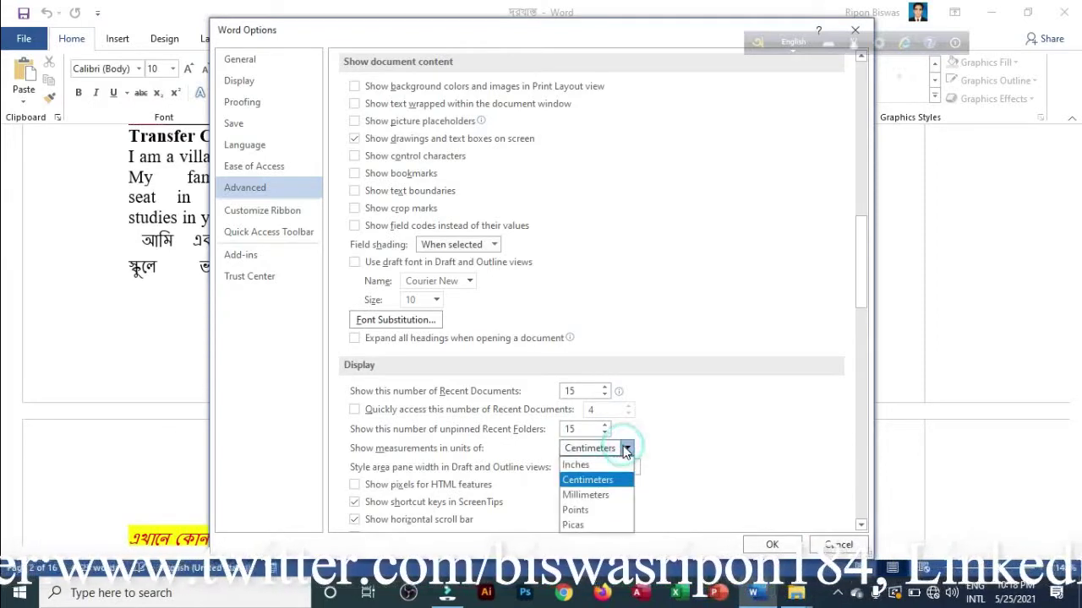
{"action": "left_click", "coordinate": [590, 497]}
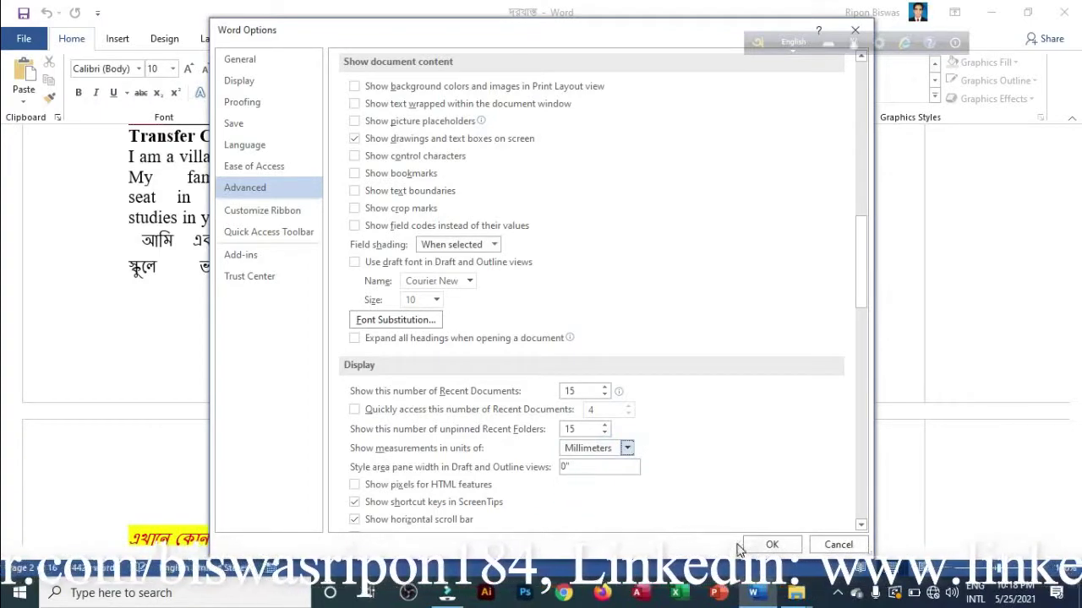
{"action": "left_click", "coordinate": [771, 544]}
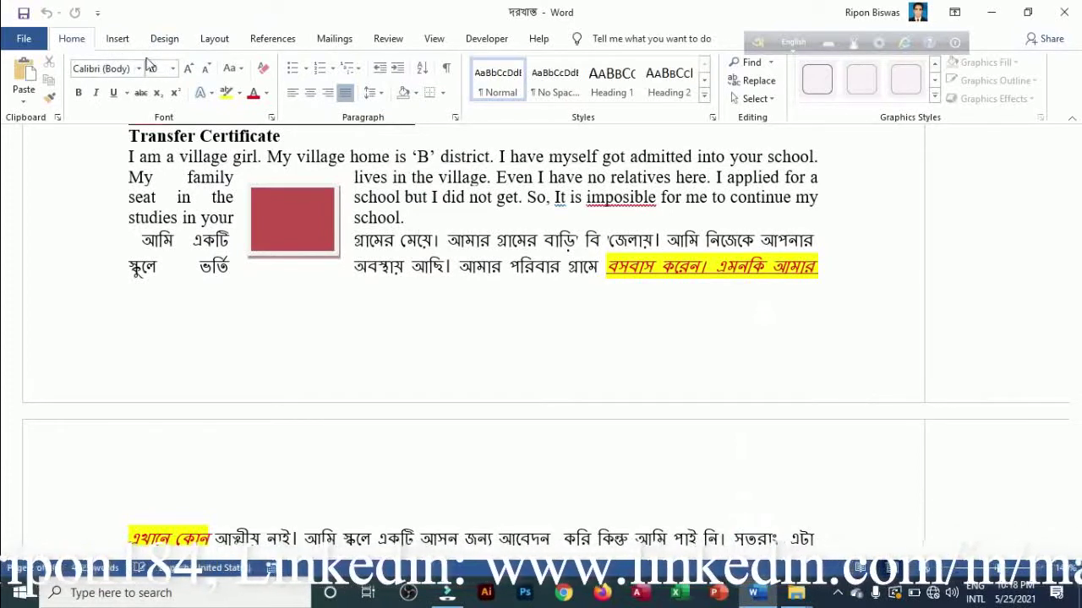
Check the units shown for the document's margins and paper size in Page Setup, leaving the settings as they are
{"action": "left_click", "coordinate": [217, 39]}
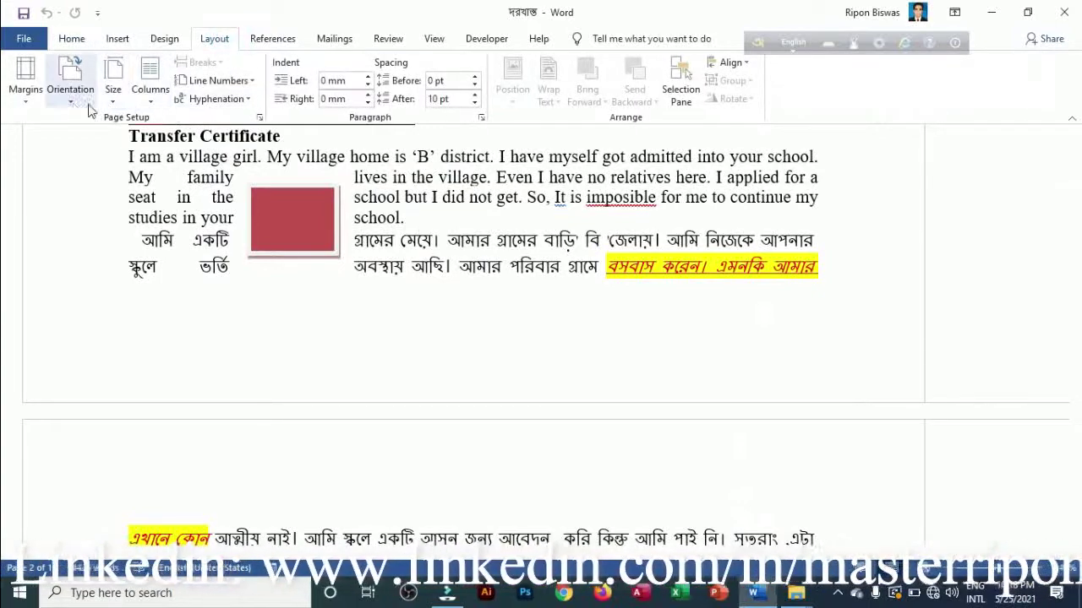
{"action": "left_click", "coordinate": [25, 81]}
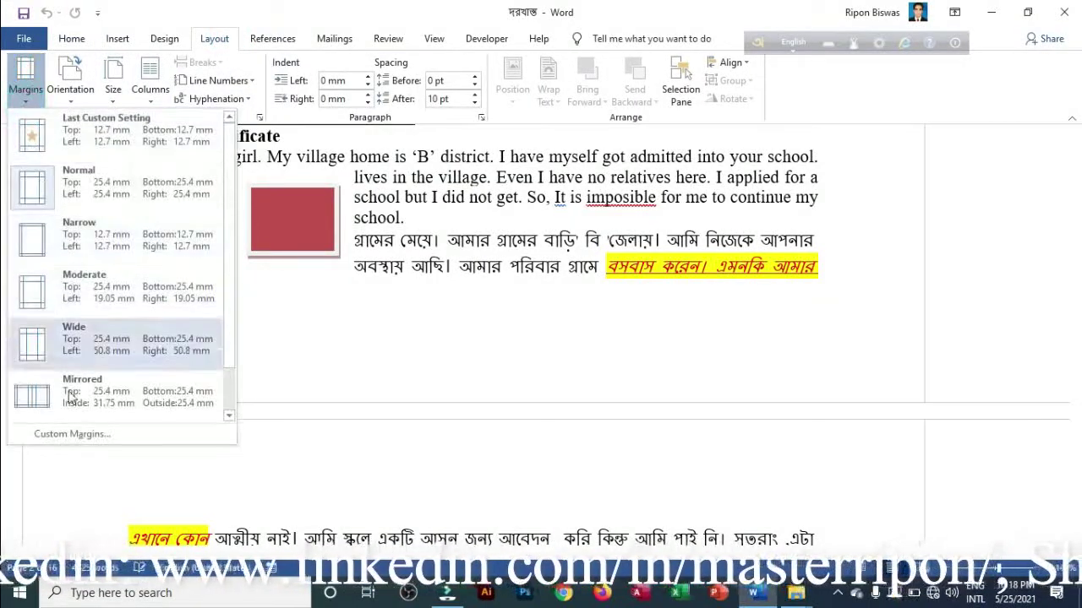
{"action": "left_click", "coordinate": [61, 435]}
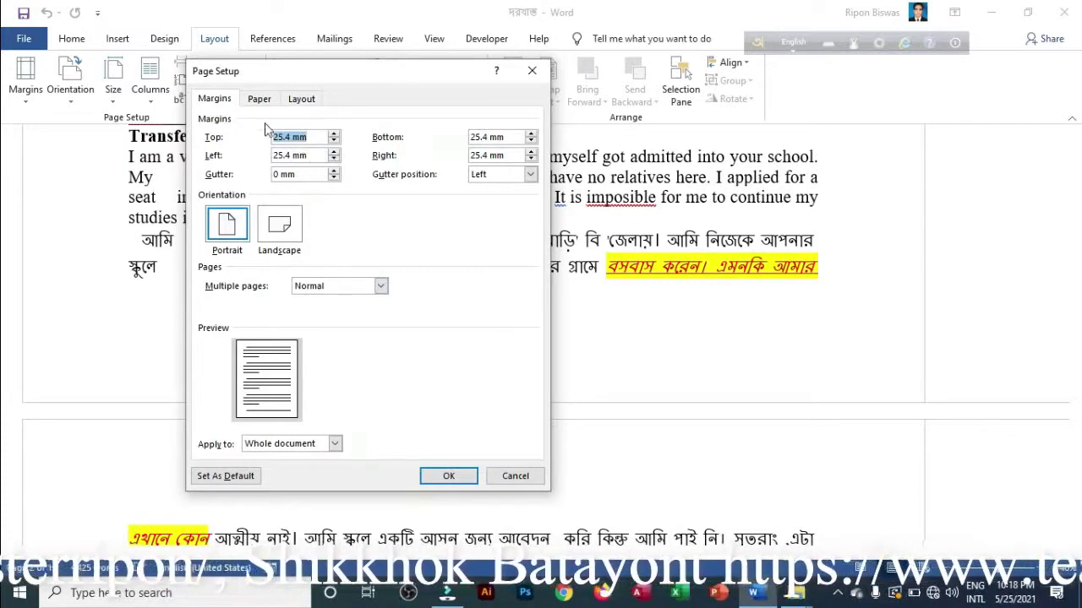
{"action": "left_click", "coordinate": [259, 100]}
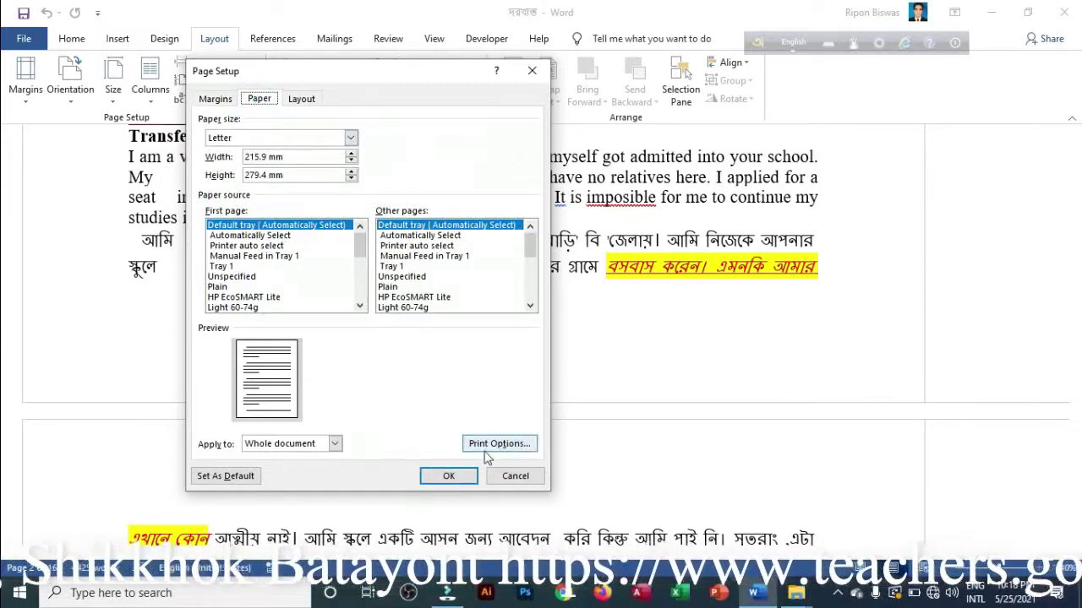
{"action": "left_click", "coordinate": [522, 477]}
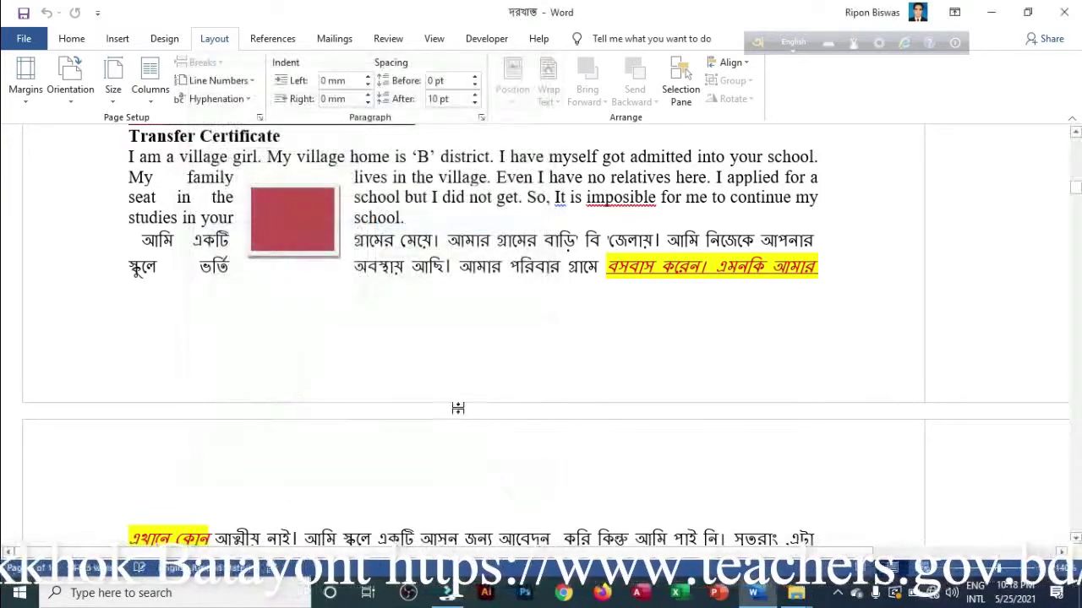
Set the measurement units to Inches in Word's advanced Display options and apply the change
{"action": "left_click", "coordinate": [23, 39]}
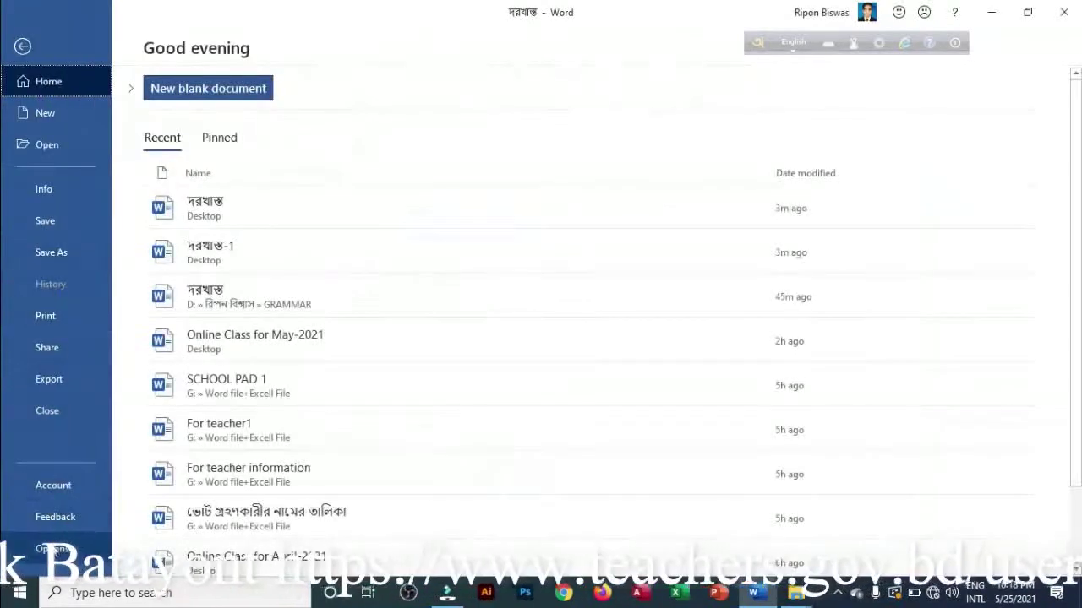
{"action": "left_click", "coordinate": [38, 549]}
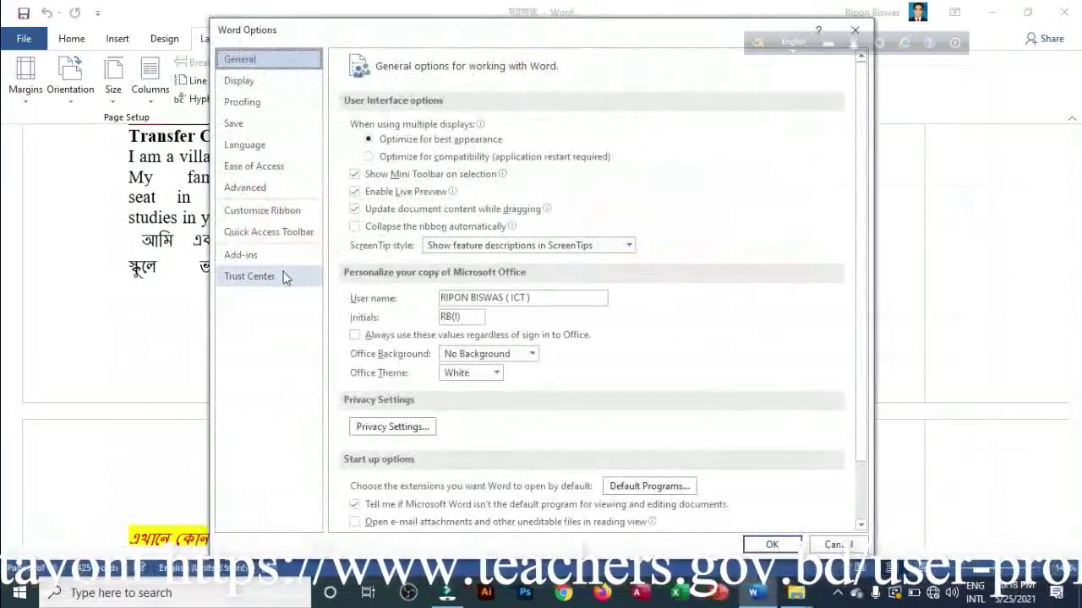
{"action": "left_click", "coordinate": [263, 187]}
{"action": "scroll", "coordinate": [518, 405], "scroll_direction": "down", "scroll_amount": 10}
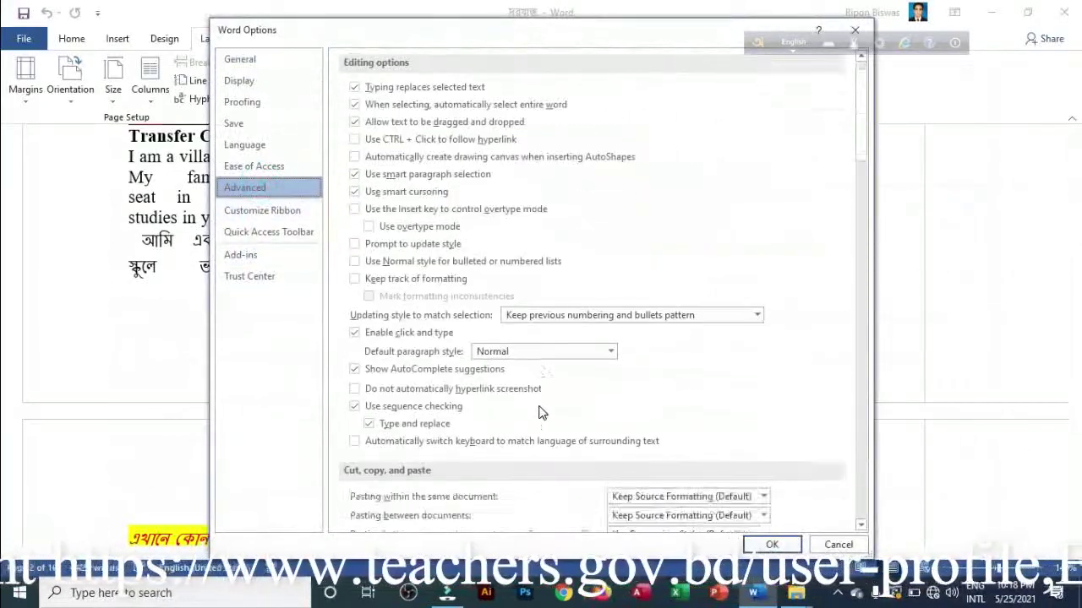
{"action": "scroll", "coordinate": [517, 404], "scroll_direction": "down", "scroll_amount": 7}
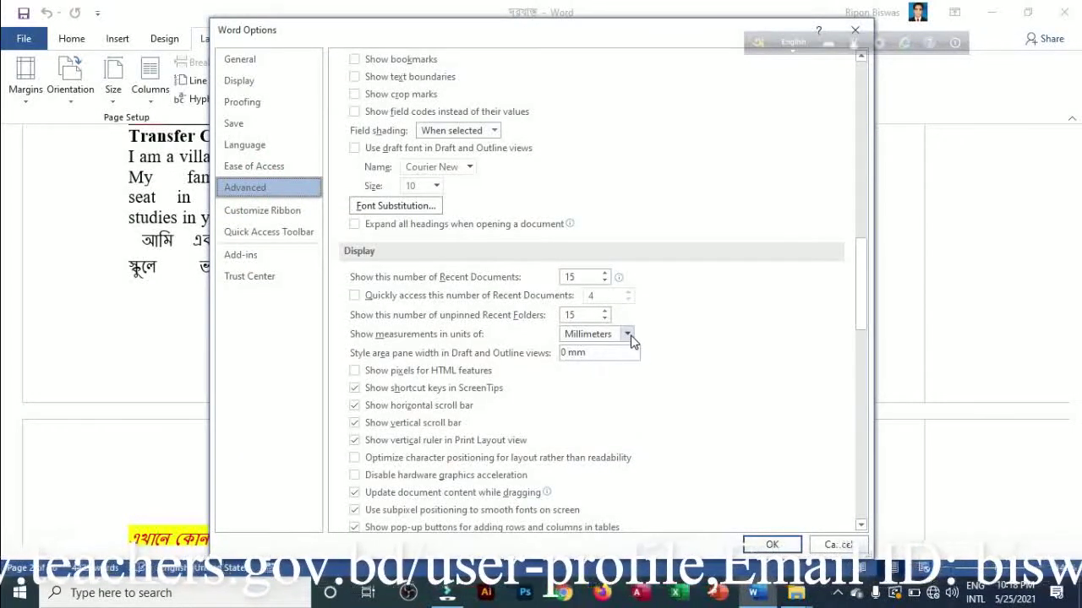
{"action": "left_click", "coordinate": [627, 335]}
{"action": "left_click", "coordinate": [580, 349]}
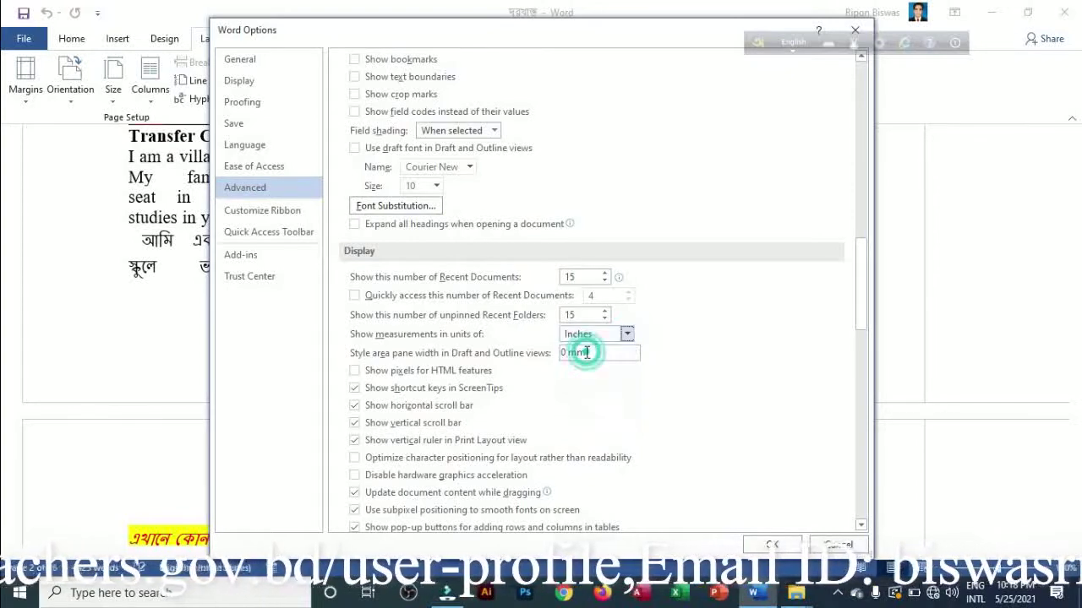
{"action": "left_click", "coordinate": [772, 545]}
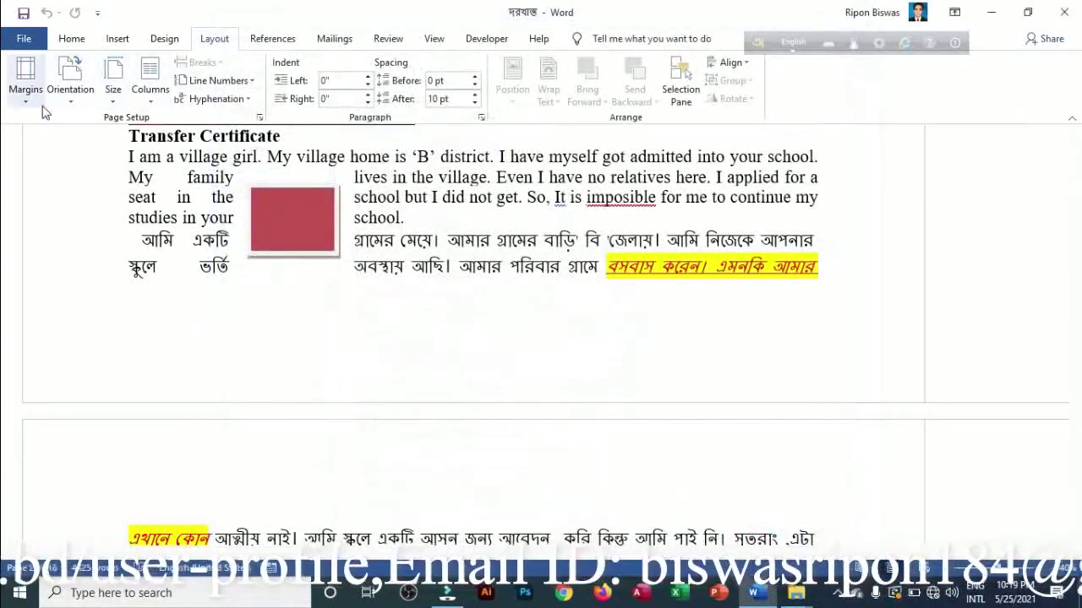
Check the measurement units shown for the margins and paper size in Page Setup, leaving the settings as they are
{"action": "left_click", "coordinate": [25, 76]}
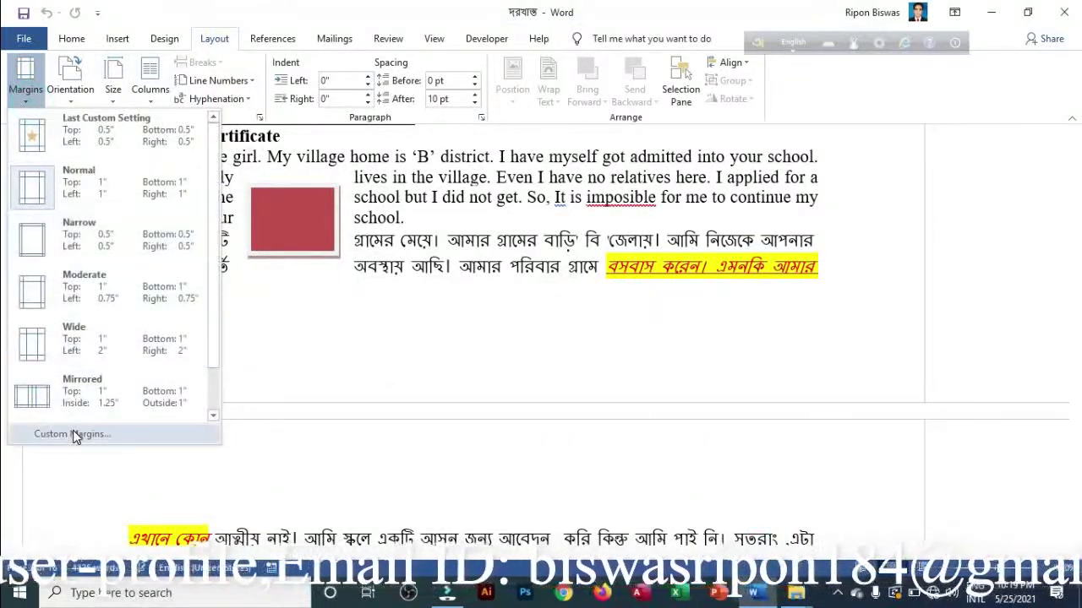
{"action": "left_click", "coordinate": [72, 433]}
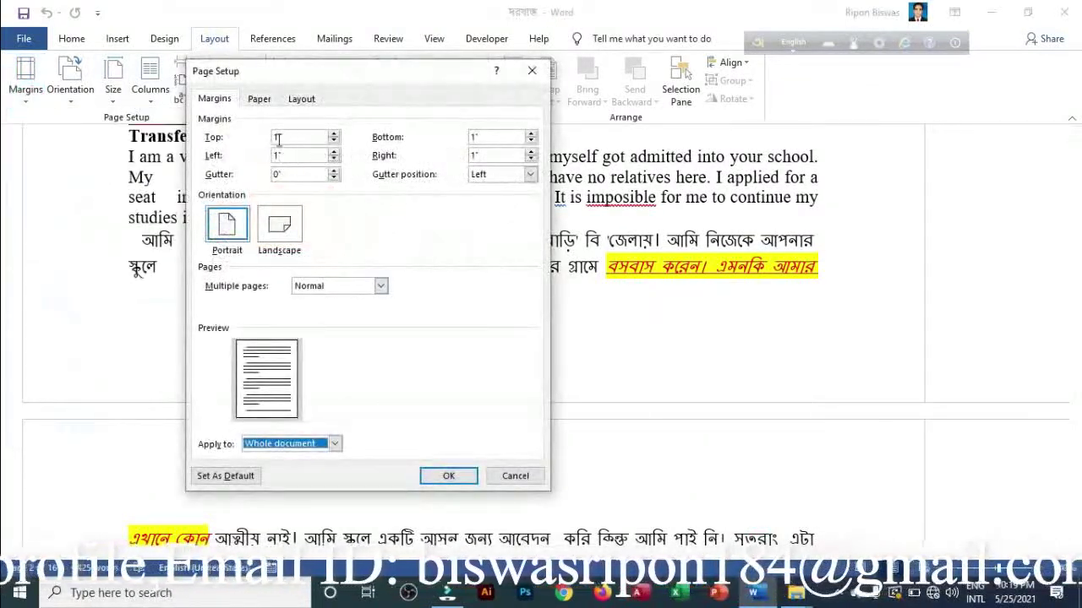
{"action": "left_click", "coordinate": [258, 101]}
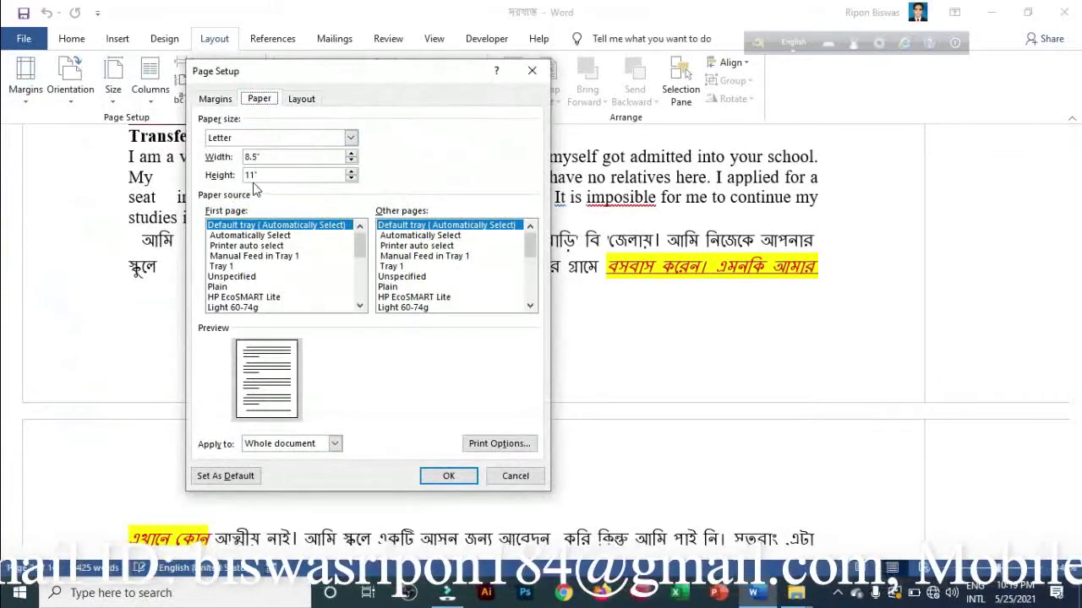
{"action": "left_click", "coordinate": [516, 477]}
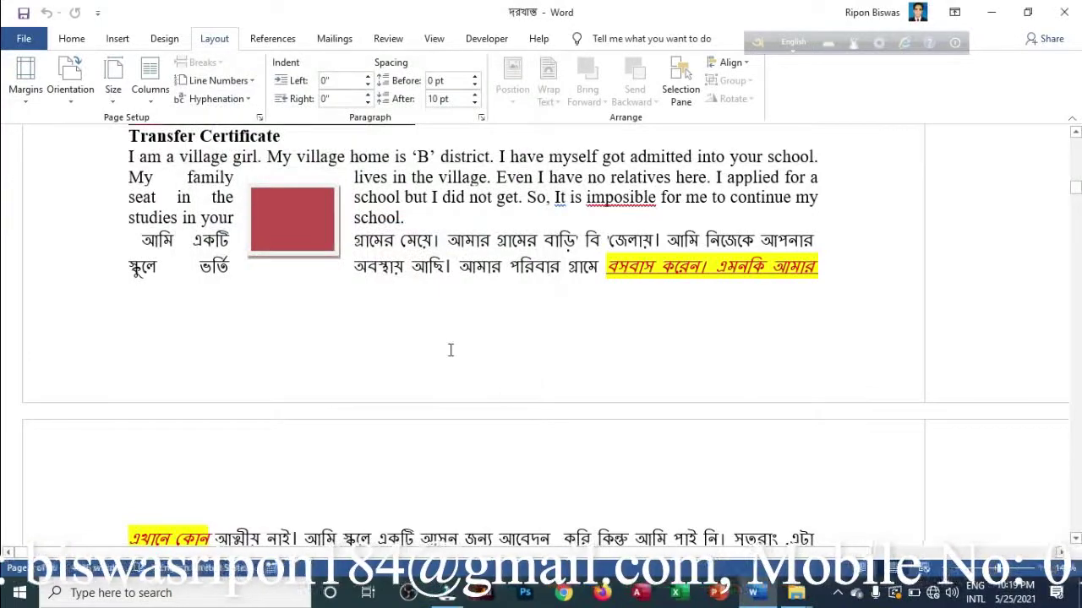
Turn off the horizontal scroll bar in the advanced Display options, apply the change and check scrolling in the document
{"action": "left_click", "coordinate": [23, 38]}
{"action": "left_click", "coordinate": [51, 549]}
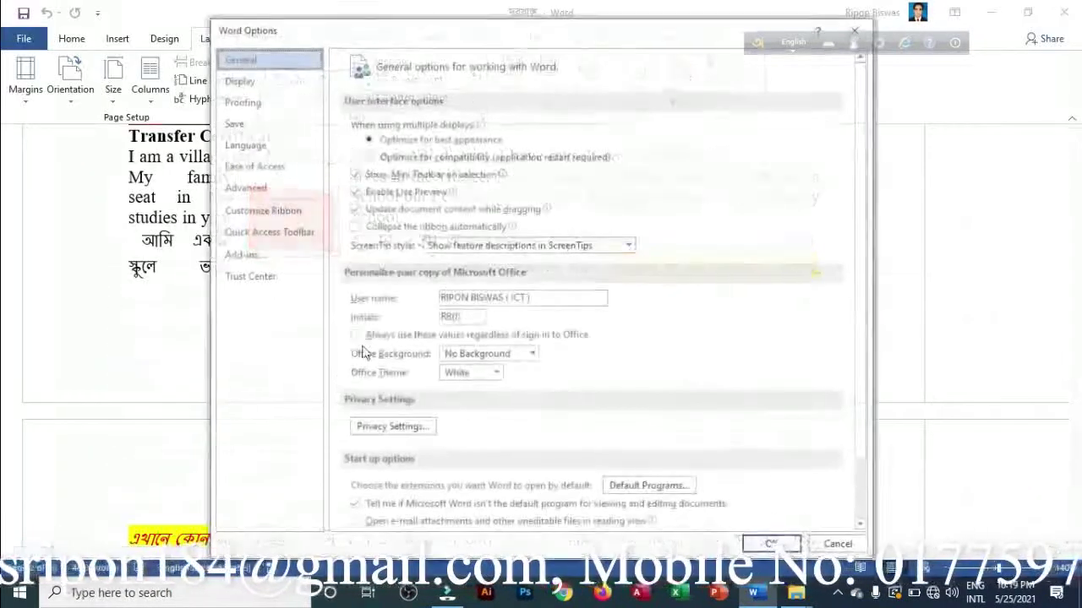
{"action": "left_click", "coordinate": [269, 190]}
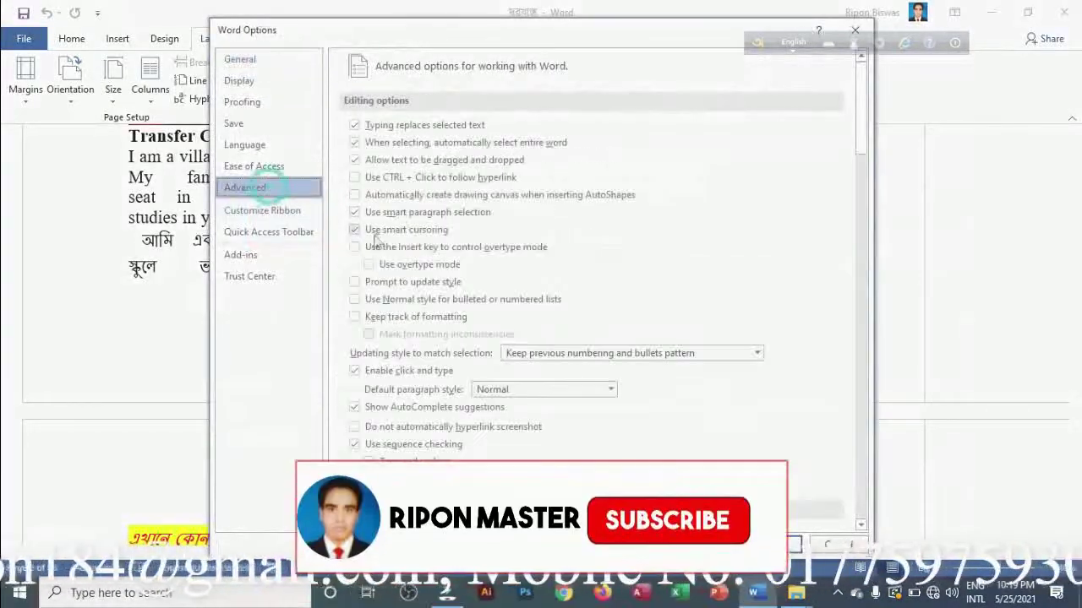
{"action": "scroll", "coordinate": [474, 370], "scroll_direction": "down", "scroll_amount": 2}
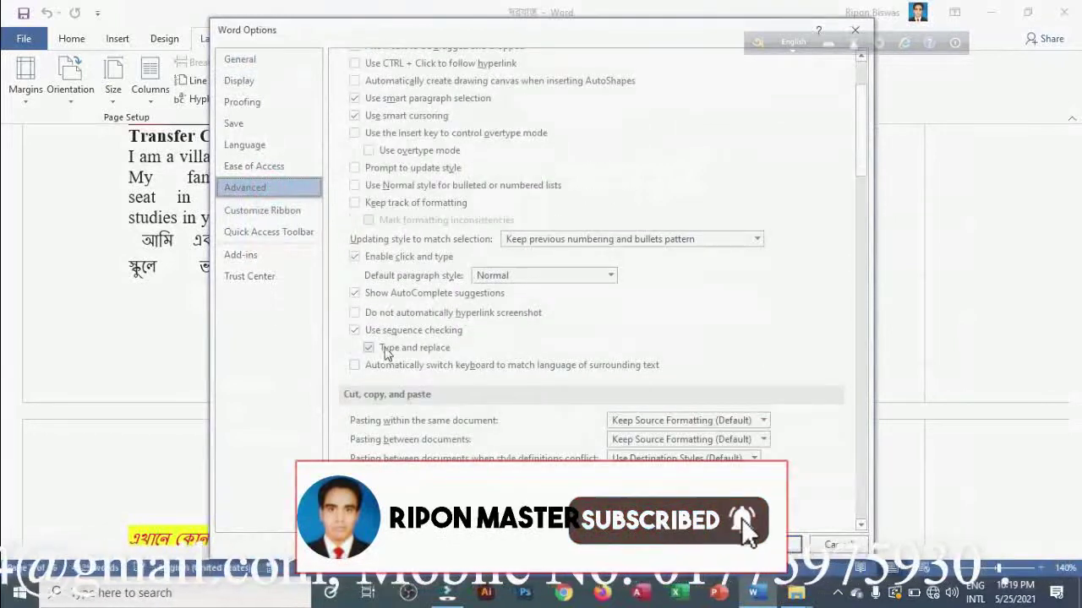
{"action": "scroll", "coordinate": [446, 344], "scroll_direction": "down", "scroll_amount": 12}
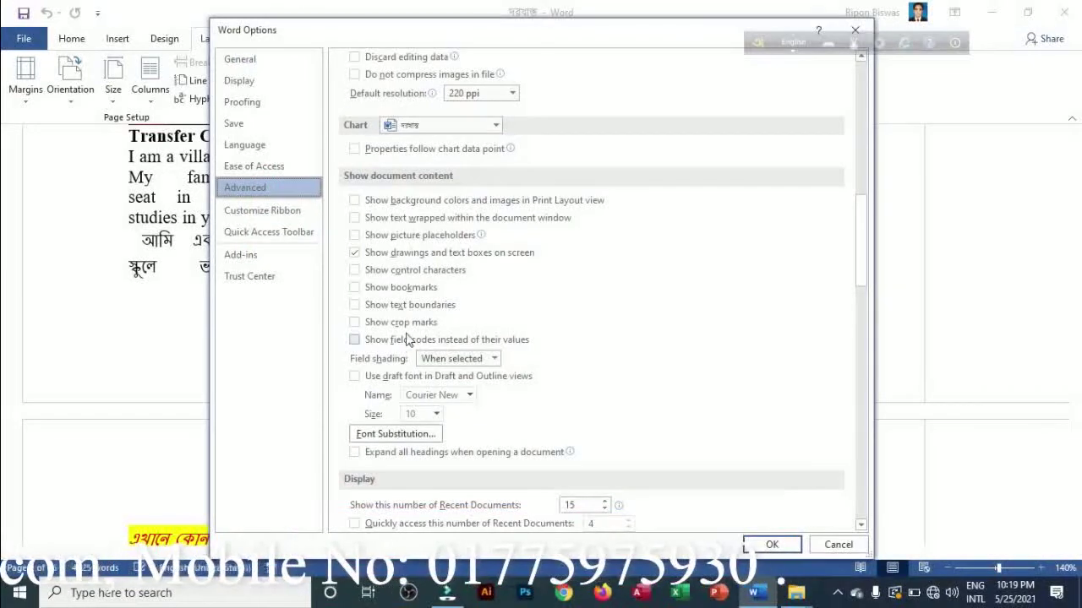
{"action": "scroll", "coordinate": [404, 348], "scroll_direction": "down", "scroll_amount": 3}
{"action": "scroll", "coordinate": [413, 376], "scroll_direction": "down", "scroll_amount": 3}
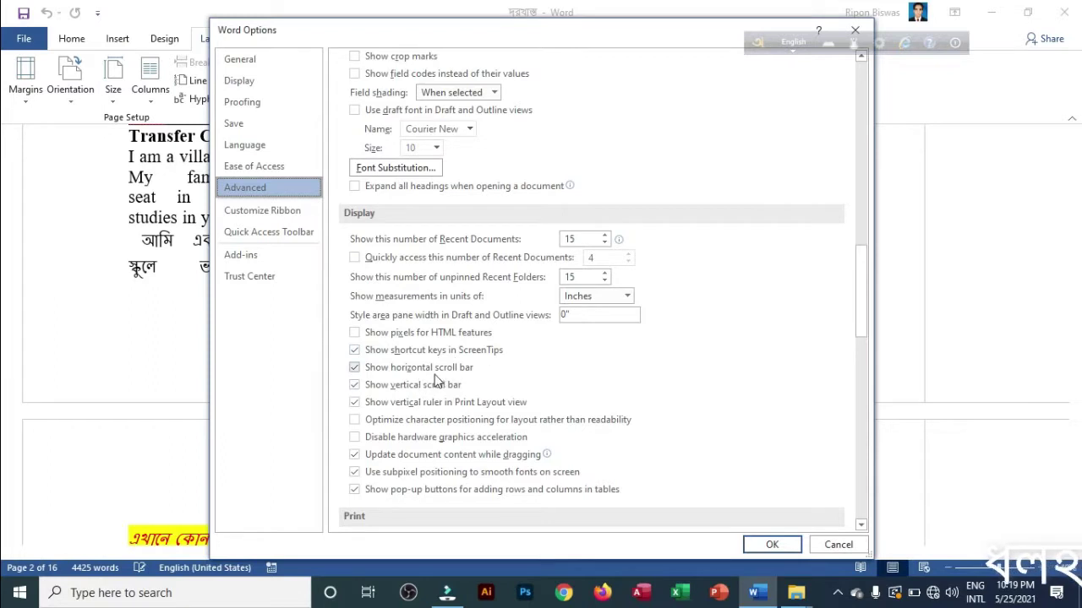
{"action": "left_click", "coordinate": [355, 369]}
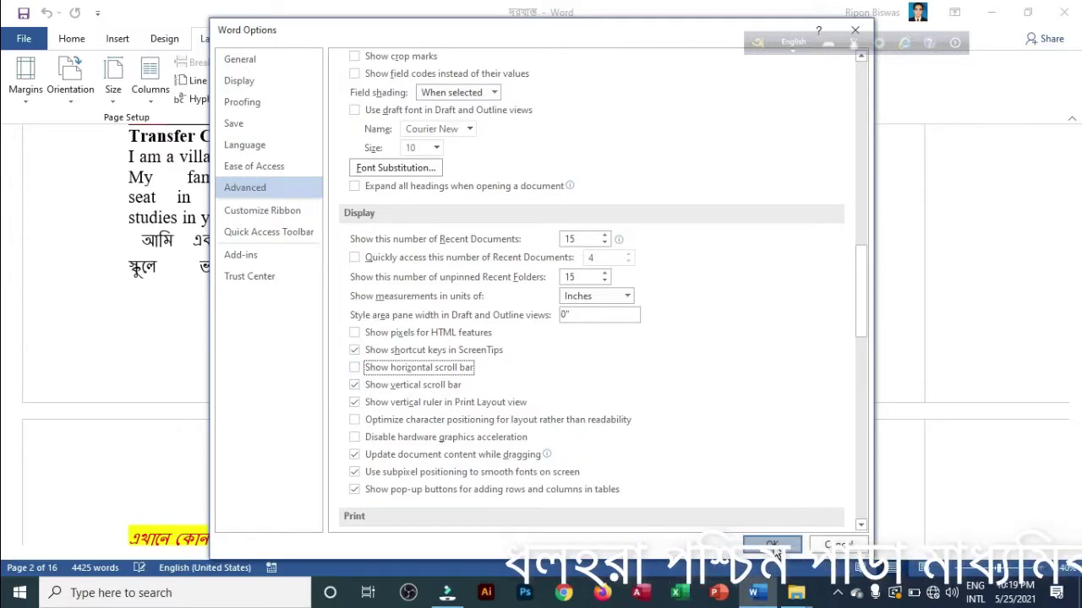
{"action": "left_click", "coordinate": [772, 546]}
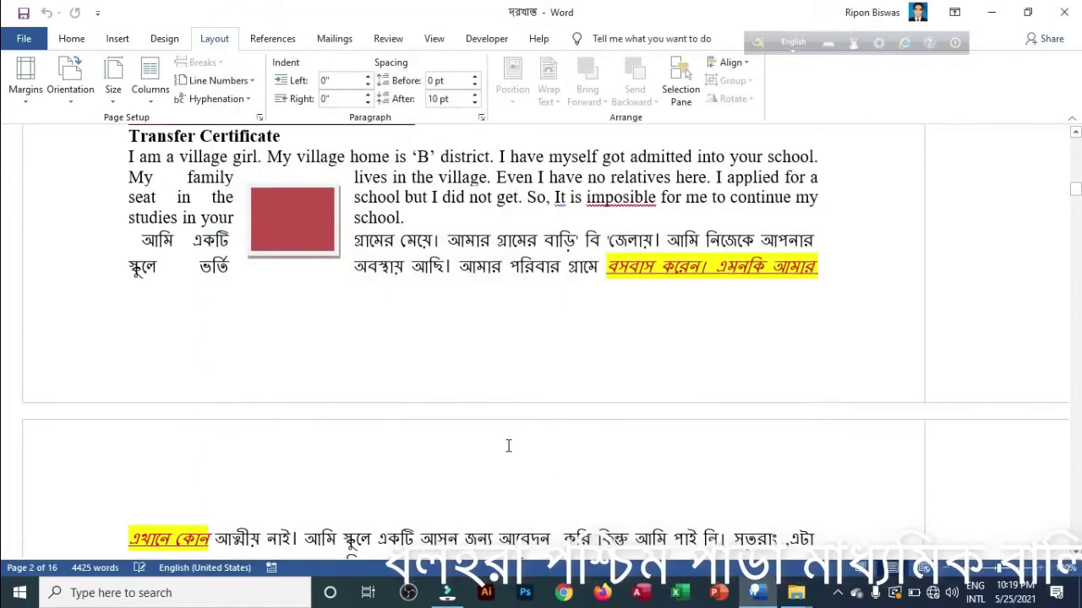
{"action": "scroll", "coordinate": [508, 446], "scroll_direction": "down", "scroll_amount": 15}
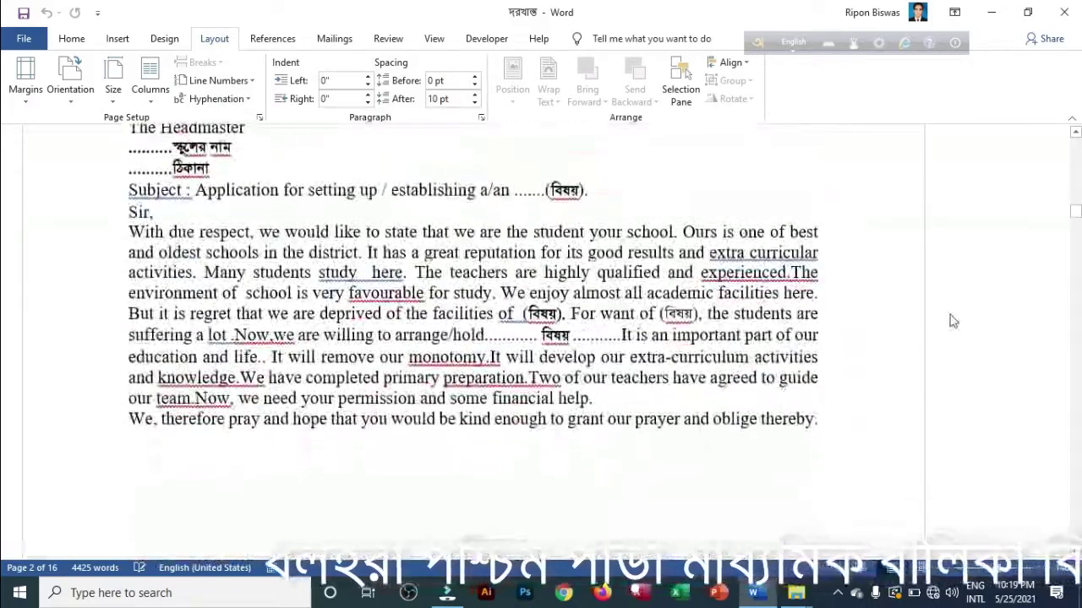
{"action": "left_click_drag", "start_coordinate": [1075, 211], "coordinate": [1075, 159]}
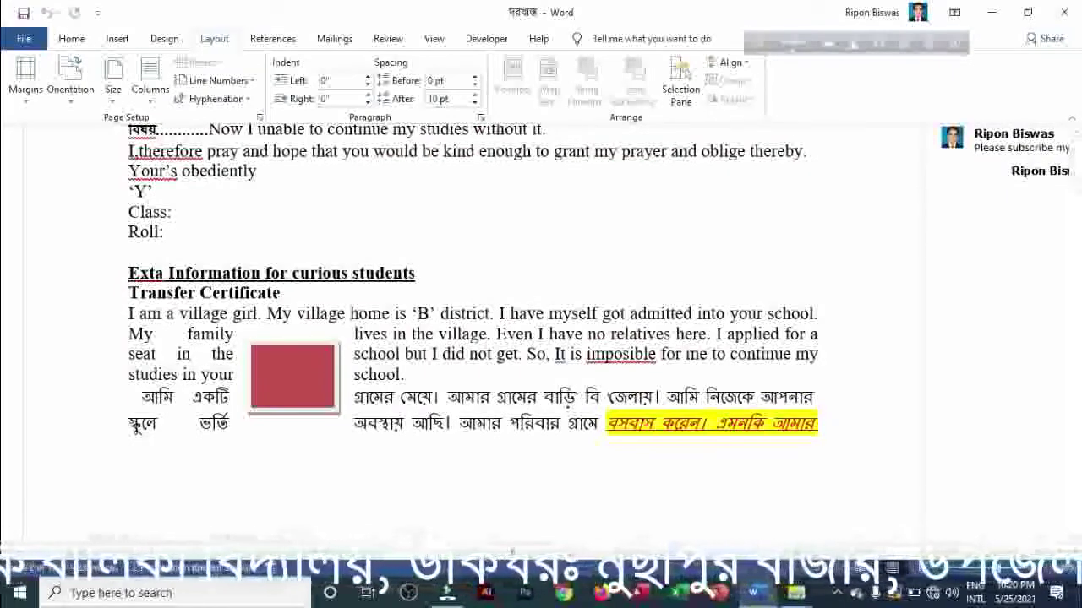
Turn the horizontal scroll bar back on in the advanced Display options, apply it and scroll the document sideways
{"action": "left_click", "coordinate": [24, 39]}
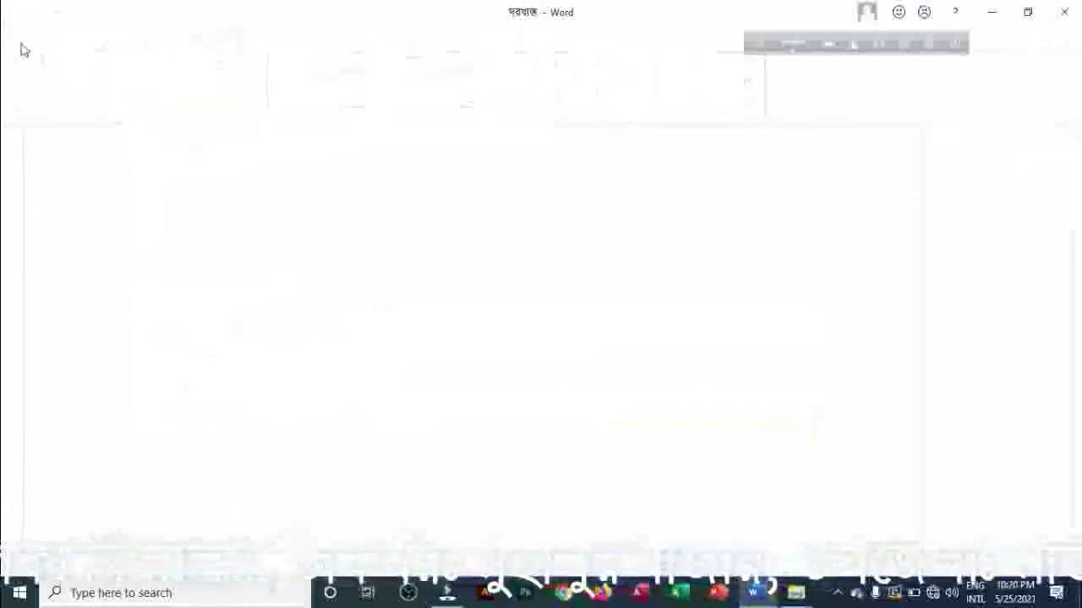
{"action": "left_click", "coordinate": [47, 548]}
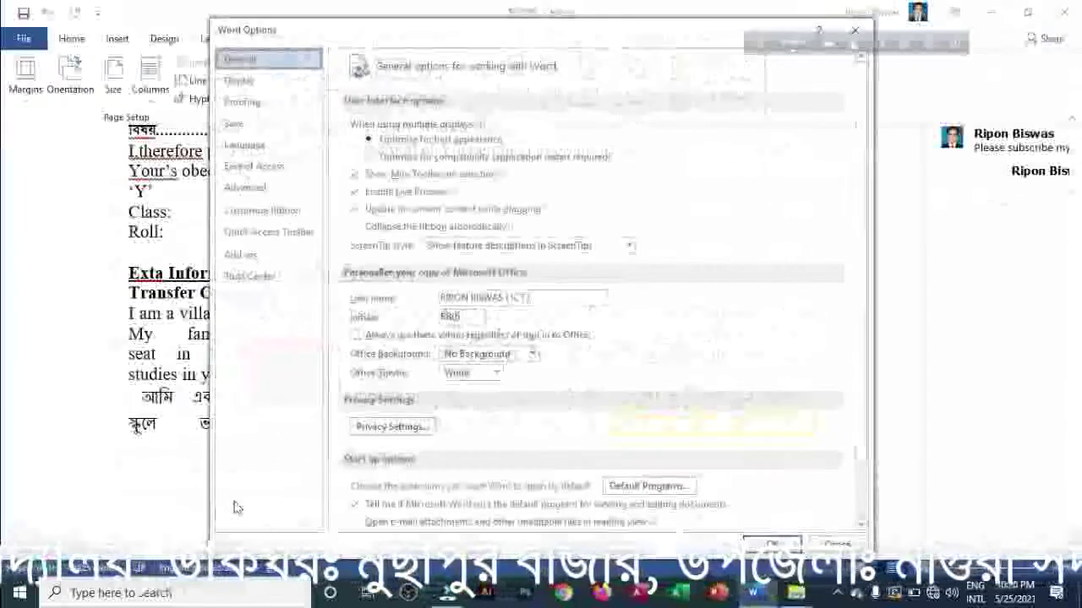
{"action": "left_click", "coordinate": [268, 189]}
{"action": "scroll", "coordinate": [493, 431], "scroll_direction": "down", "scroll_amount": 15}
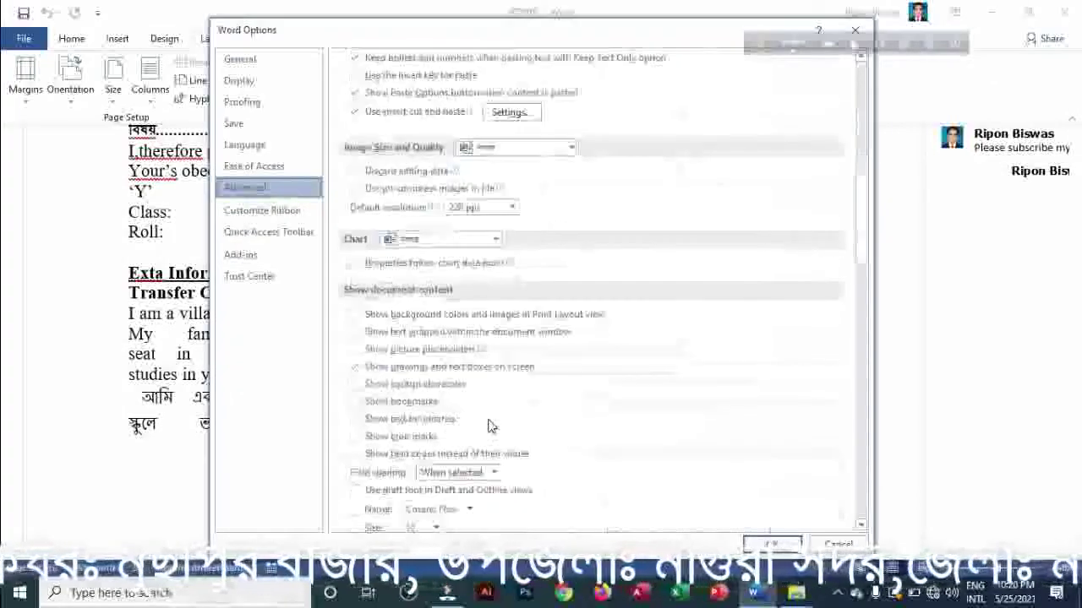
{"action": "scroll", "coordinate": [431, 414], "scroll_direction": "down", "scroll_amount": 2}
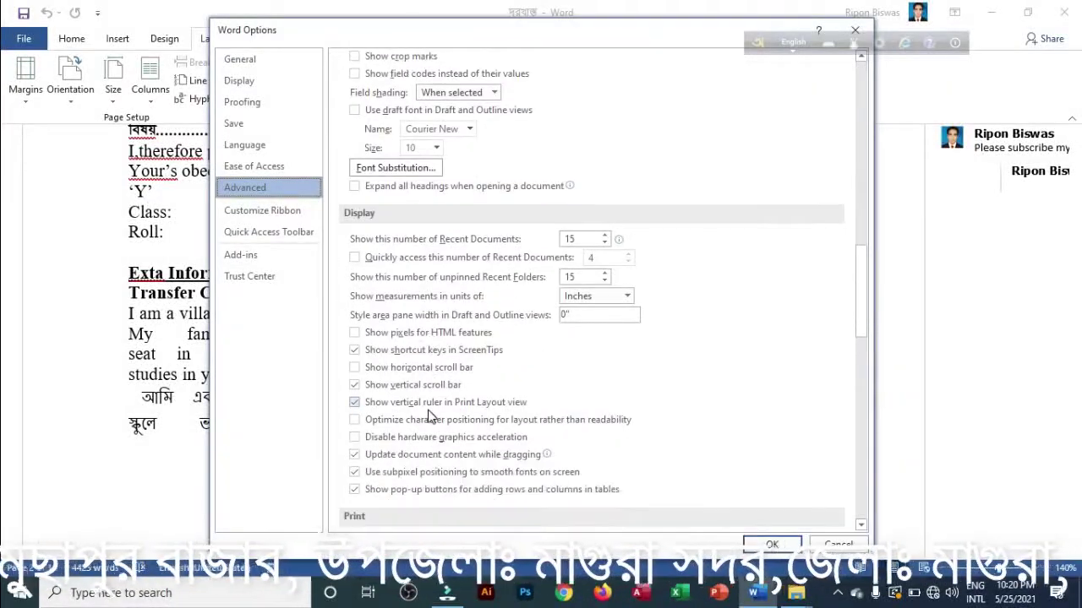
{"action": "scroll", "coordinate": [380, 398], "scroll_direction": "down", "scroll_amount": 3}
{"action": "scroll", "coordinate": [380, 387], "scroll_direction": "down", "scroll_amount": 3}
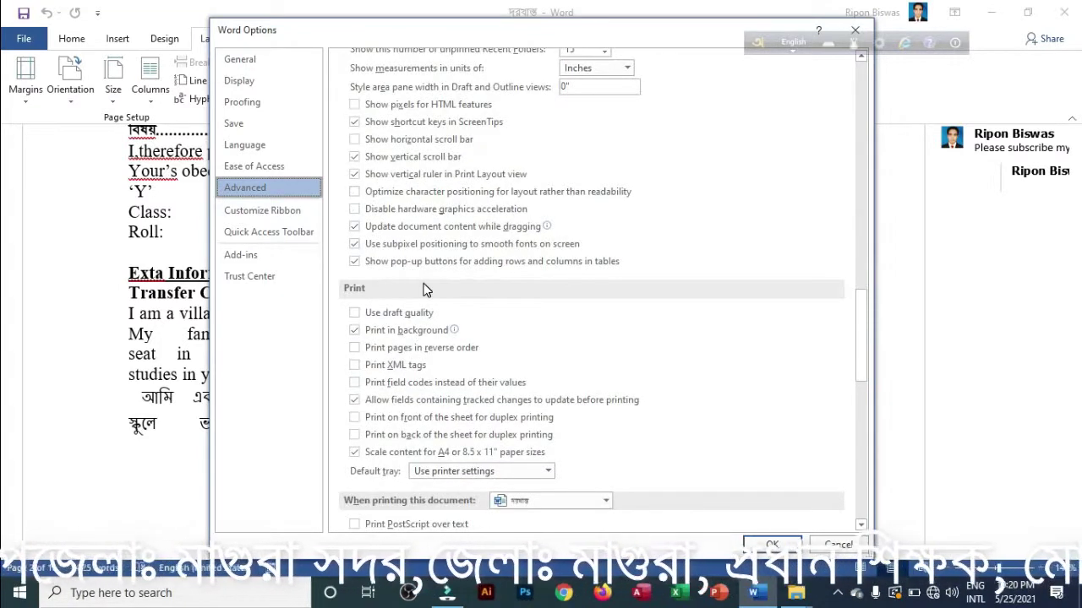
{"action": "scroll", "coordinate": [425, 290], "scroll_direction": "down", "scroll_amount": 3}
{"action": "scroll", "coordinate": [425, 290], "scroll_direction": "down", "scroll_amount": 3}
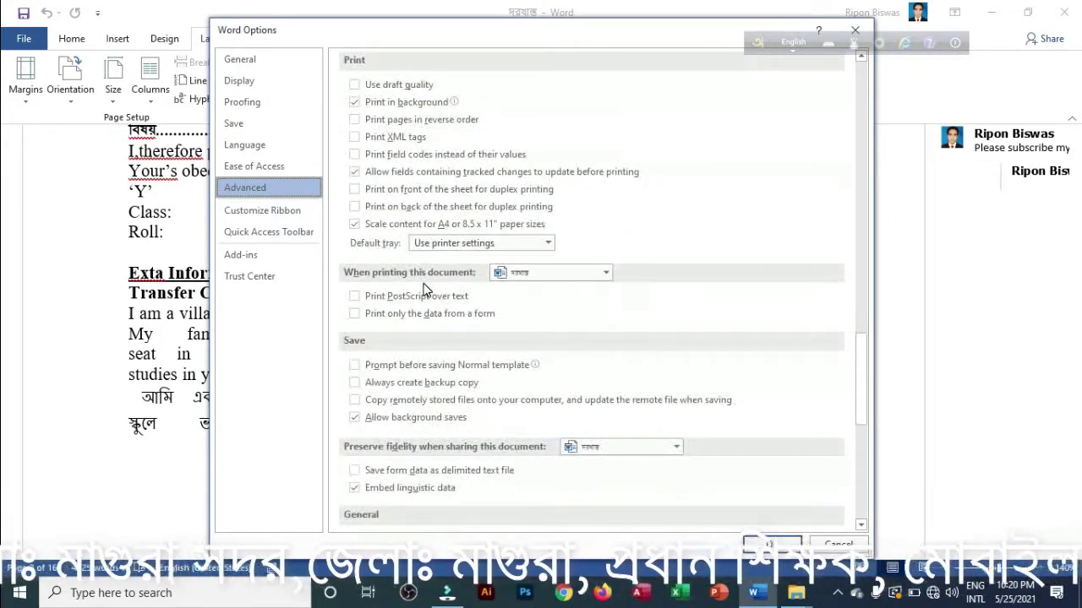
{"action": "scroll", "coordinate": [425, 286], "scroll_direction": "up", "scroll_amount": 4}
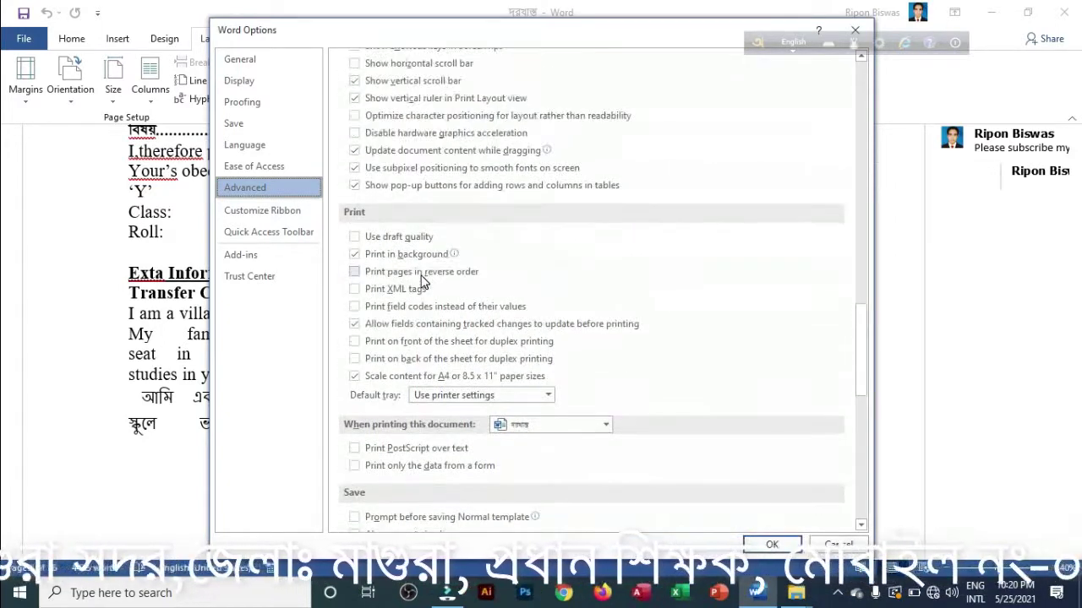
{"action": "scroll", "coordinate": [471, 269], "scroll_direction": "up", "scroll_amount": 3}
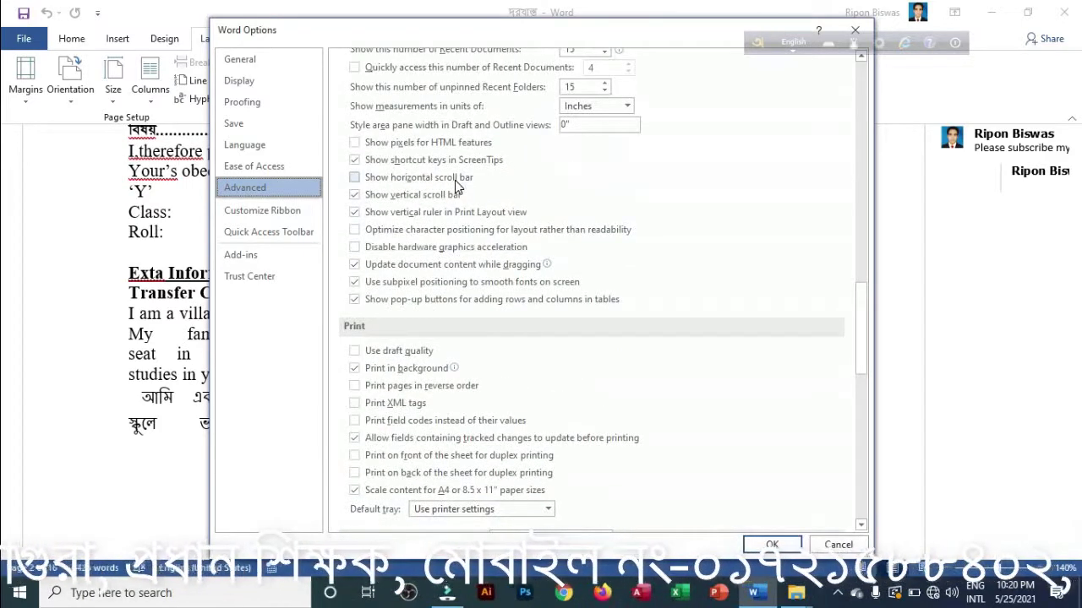
{"action": "left_click", "coordinate": [355, 180]}
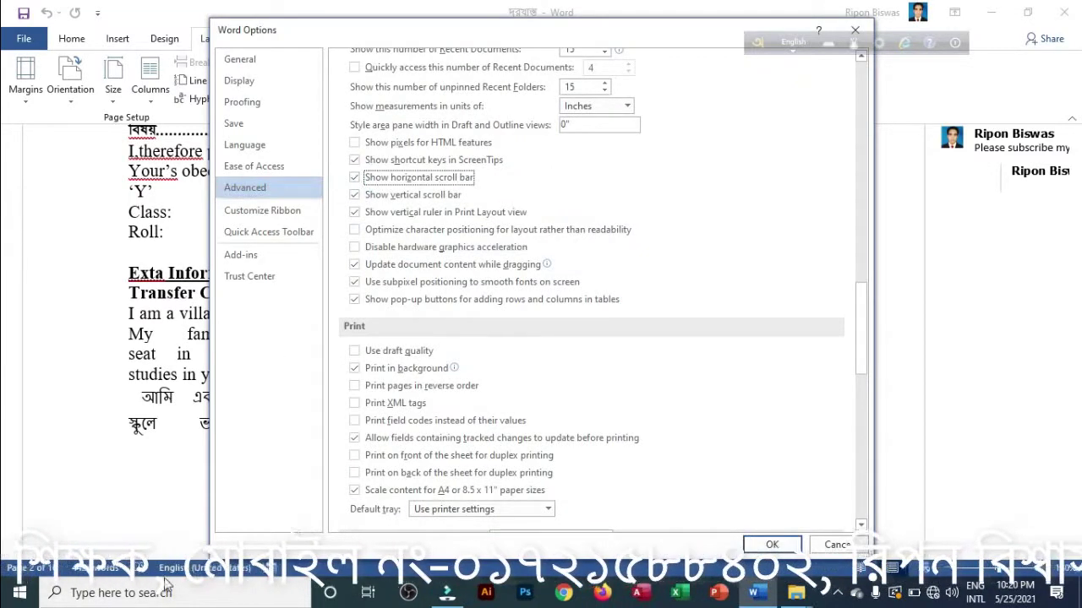
{"action": "left_click", "coordinate": [769, 548]}
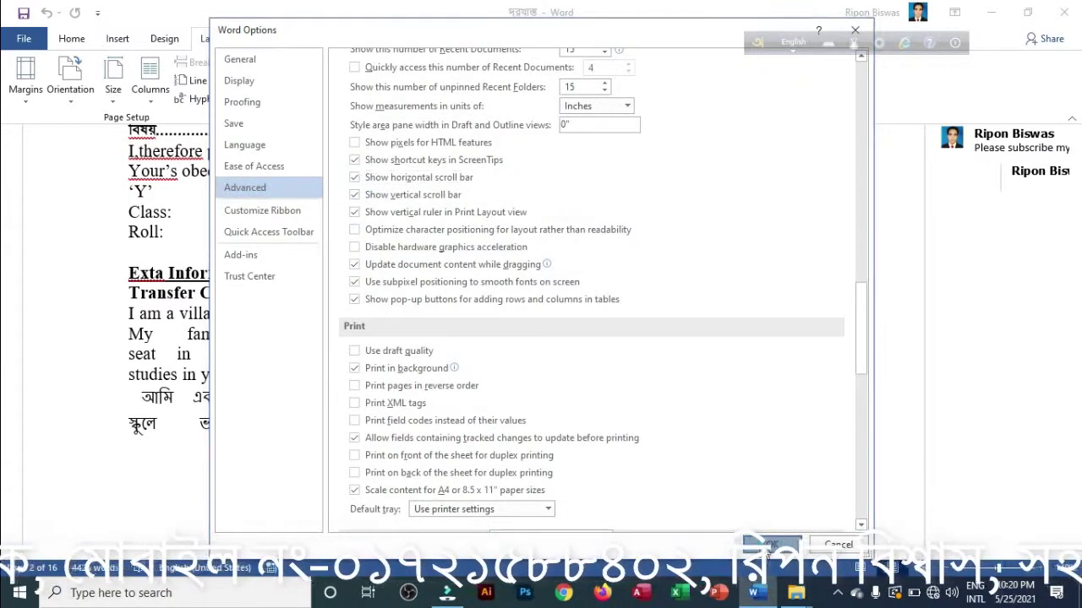
{"action": "left_click_drag", "start_coordinate": [355, 560], "coordinate": [625, 554]}
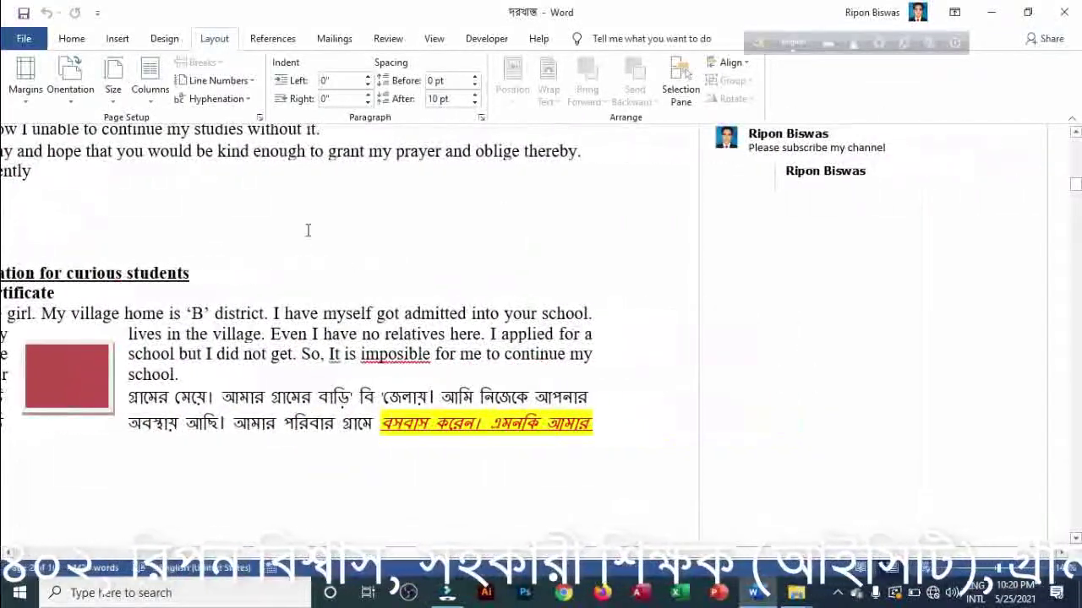
Turn off the vertical scroll bar in the advanced Display options, apply the change and check how the document scrolls
{"action": "left_click", "coordinate": [25, 40]}
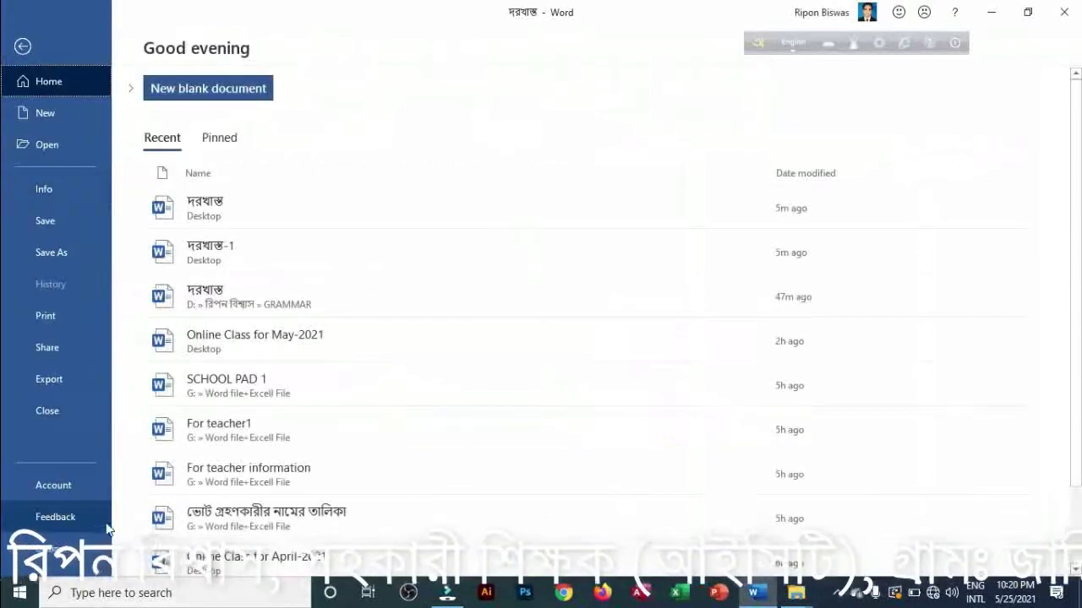
{"action": "left_click", "coordinate": [48, 549]}
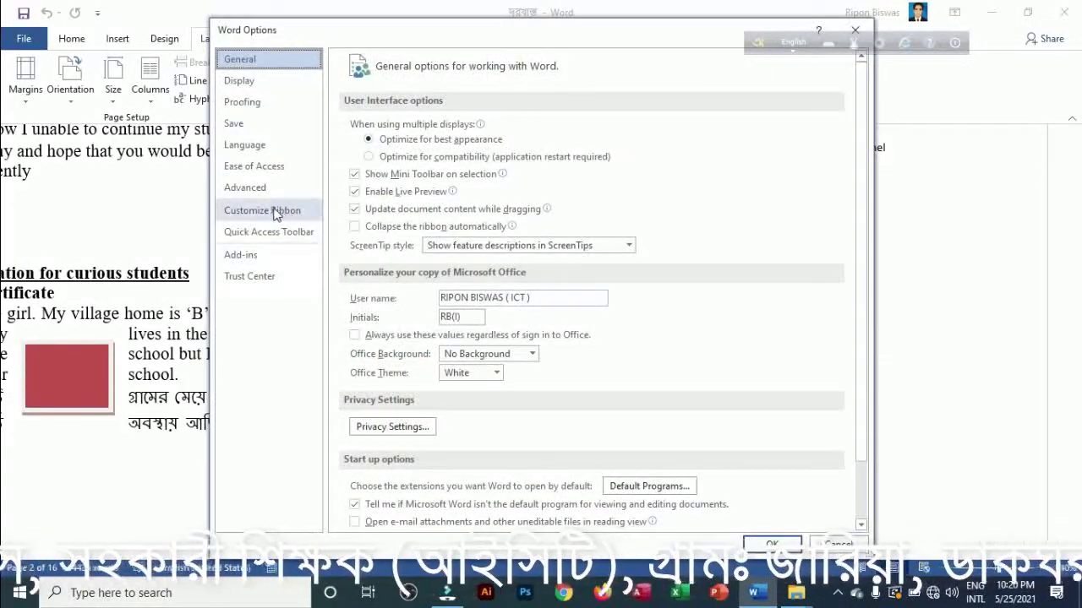
{"action": "left_click", "coordinate": [246, 186]}
{"action": "scroll", "coordinate": [464, 310], "scroll_direction": "down", "scroll_amount": 3}
{"action": "scroll", "coordinate": [464, 310], "scroll_direction": "down", "scroll_amount": 3}
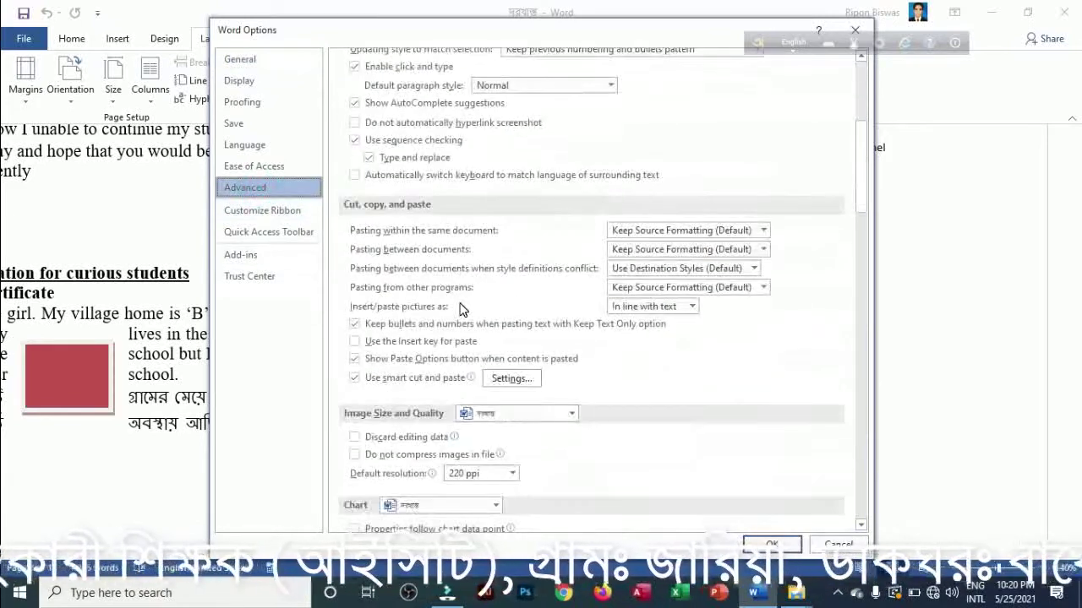
{"action": "scroll", "coordinate": [461, 311], "scroll_direction": "down", "scroll_amount": 5}
{"action": "scroll", "coordinate": [459, 311], "scroll_direction": "down", "scroll_amount": 3}
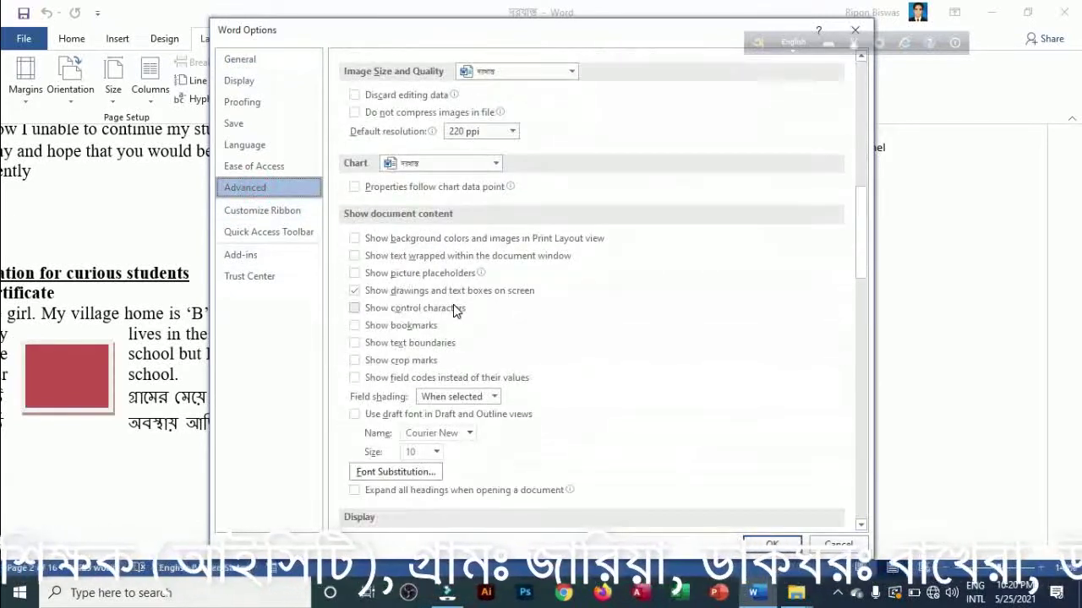
{"action": "scroll", "coordinate": [438, 363], "scroll_direction": "down", "scroll_amount": 5}
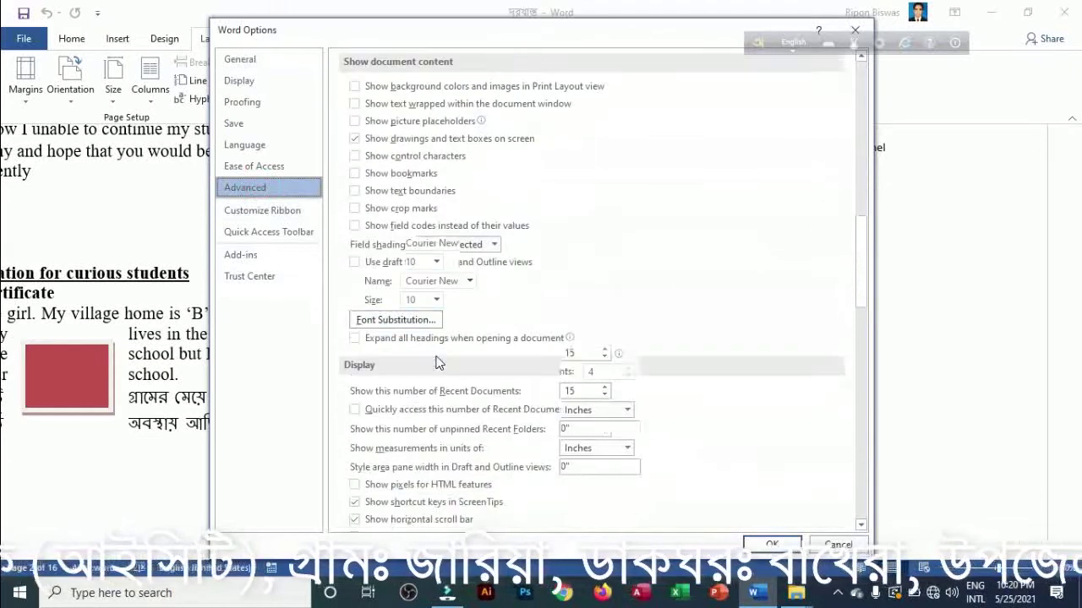
{"action": "scroll", "coordinate": [431, 344], "scroll_direction": "down", "scroll_amount": 3}
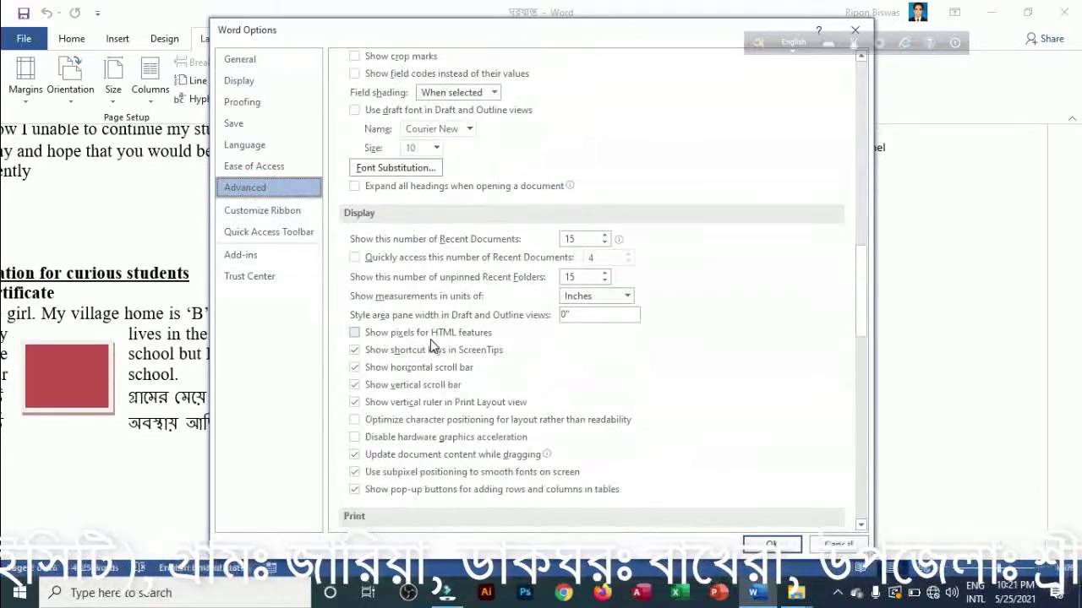
{"action": "scroll", "coordinate": [431, 347], "scroll_direction": "down", "scroll_amount": 3}
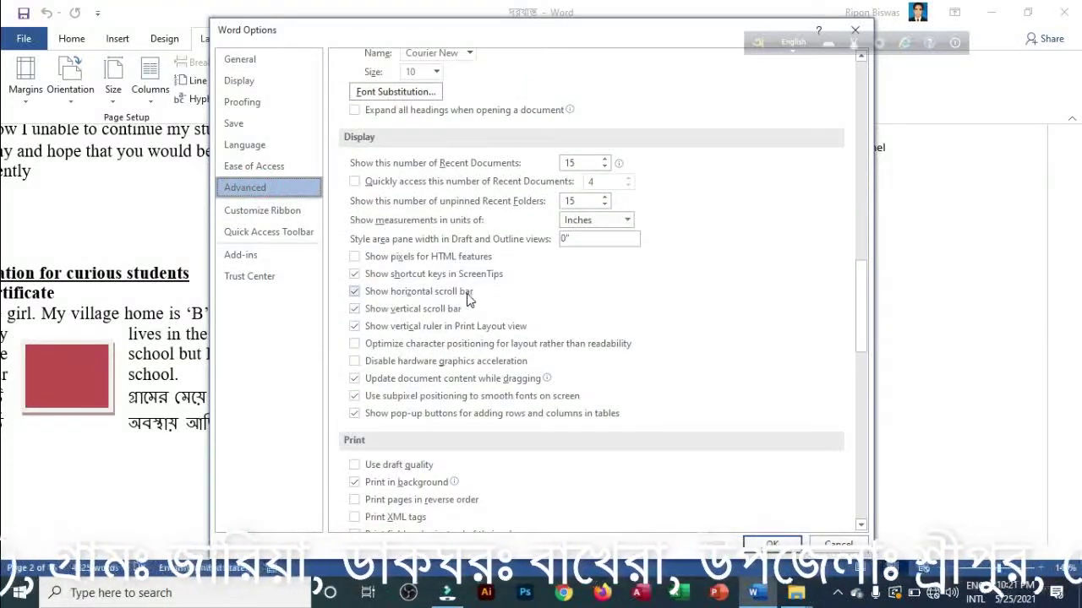
{"action": "left_click", "coordinate": [355, 311]}
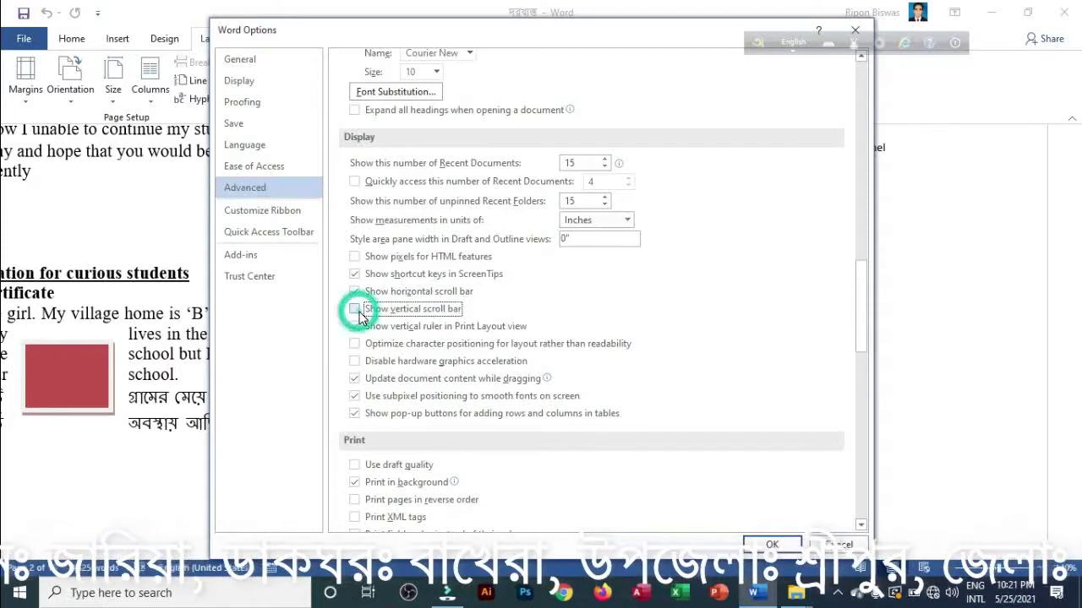
{"action": "left_click", "coordinate": [794, 543]}
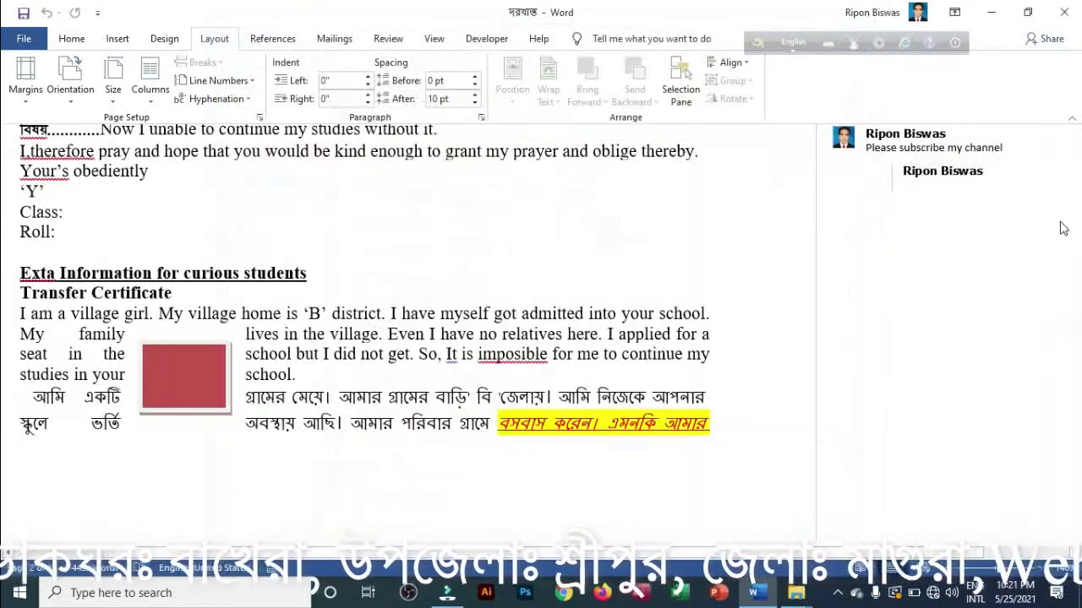
{"action": "scroll", "coordinate": [891, 519], "scroll_direction": "right", "scroll_amount": 3}
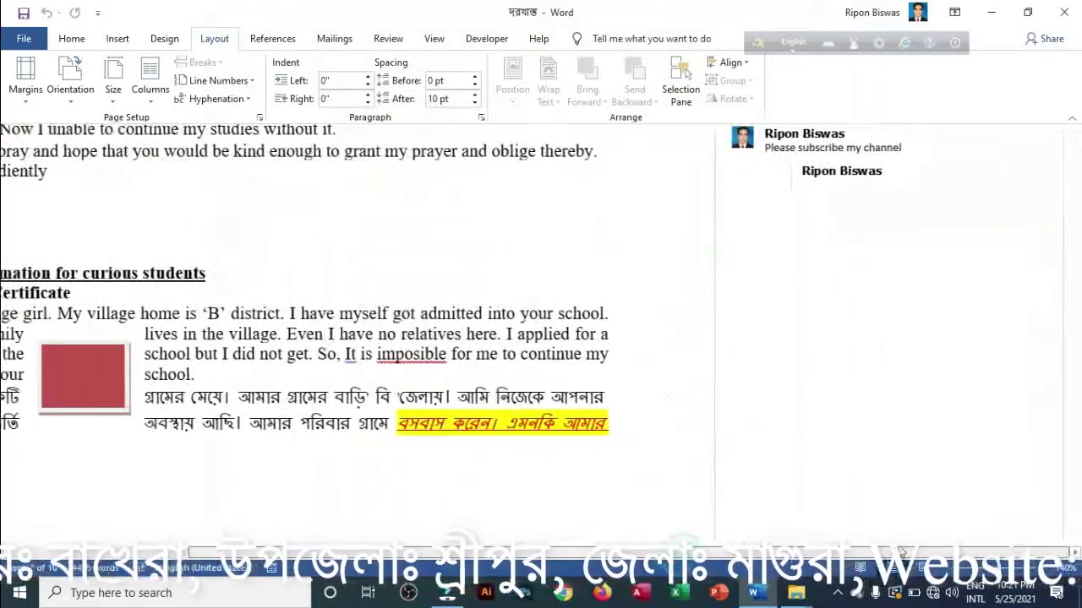
{"action": "scroll", "coordinate": [891, 519], "scroll_direction": "left", "scroll_amount": 3}
{"action": "scroll", "coordinate": [890, 519], "scroll_direction": "right", "scroll_amount": 3}
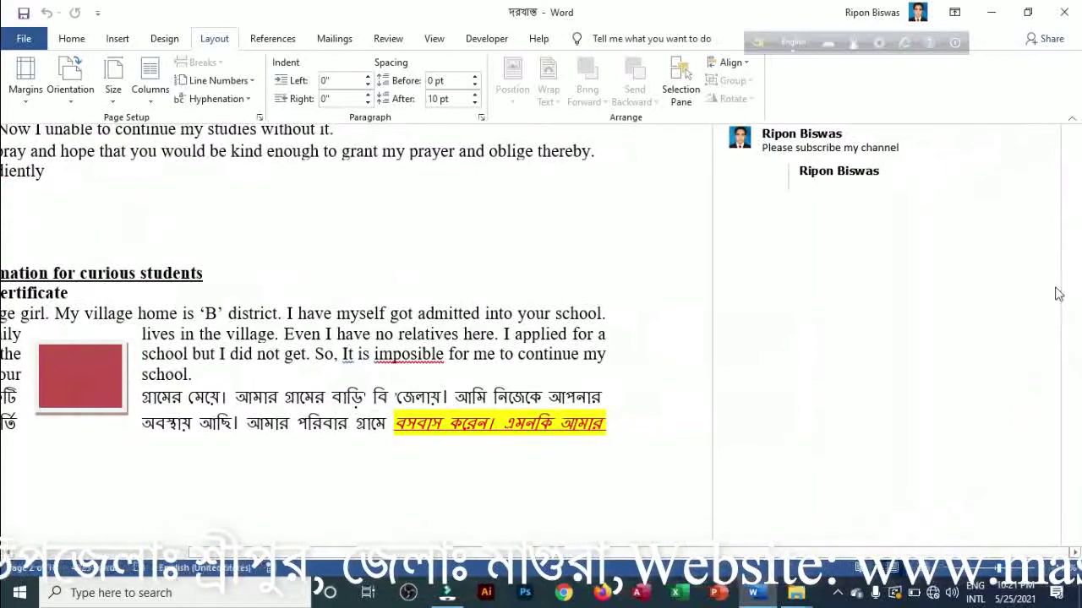
Turn the vertical scroll bar back on in the advanced Display options, apply the change and scroll down the document
{"action": "scroll", "coordinate": [731, 553], "scroll_direction": "left", "scroll_amount": 6}
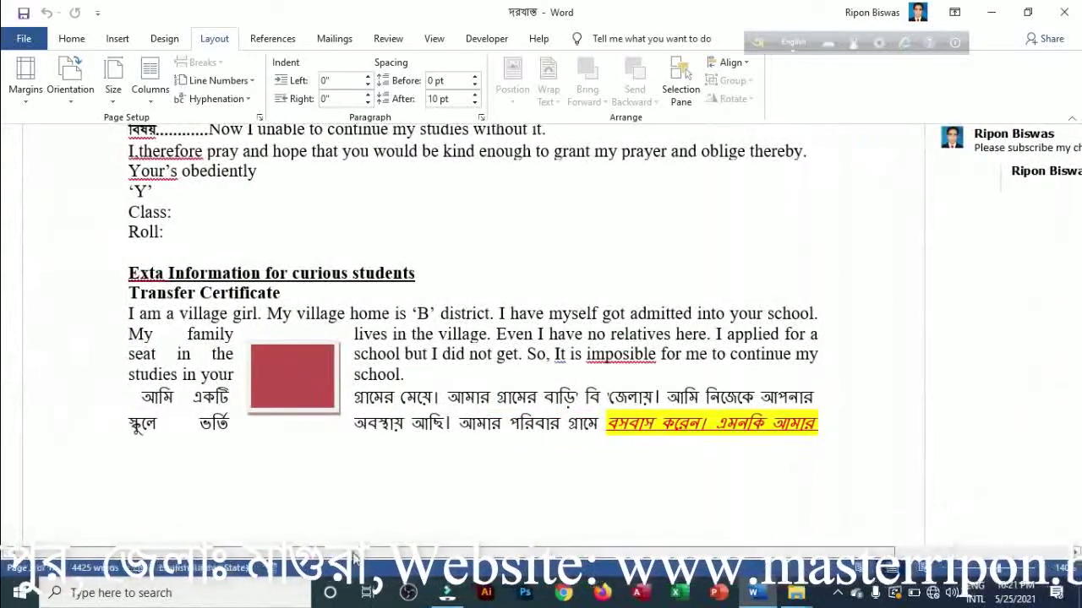
{"action": "left_click", "coordinate": [24, 38]}
{"action": "left_click", "coordinate": [51, 548]}
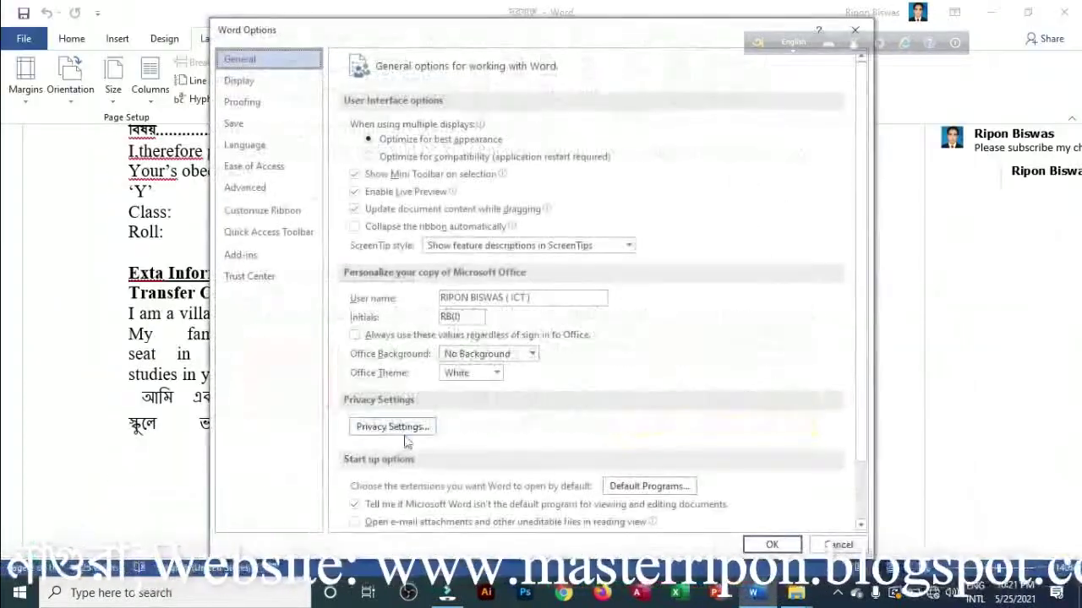
{"action": "left_click", "coordinate": [244, 187]}
{"action": "scroll", "coordinate": [448, 387], "scroll_direction": "down", "scroll_amount": 6}
{"action": "scroll", "coordinate": [448, 387], "scroll_direction": "down", "scroll_amount": 15}
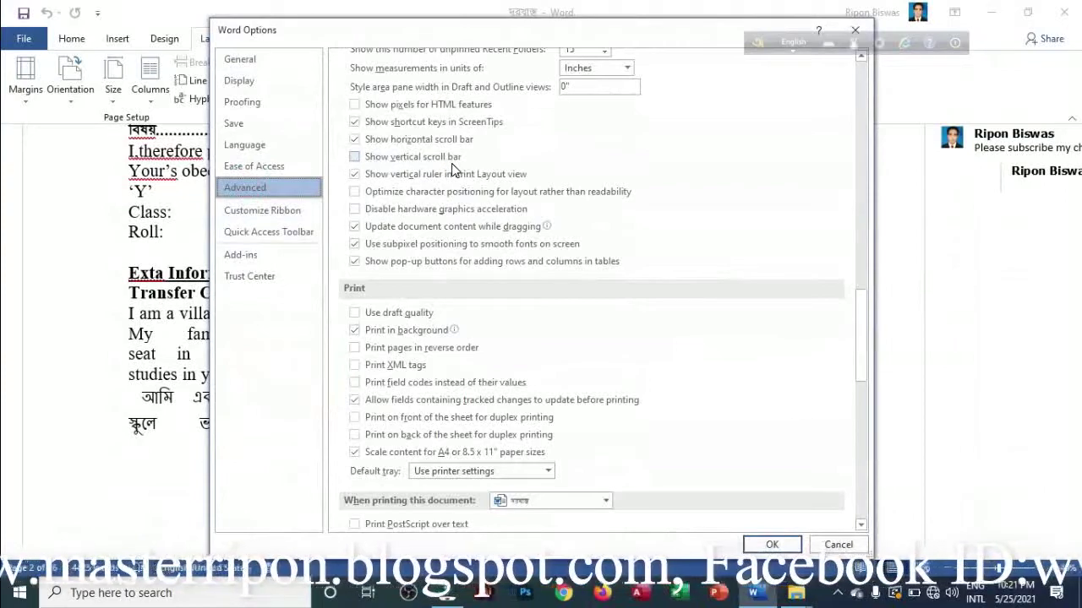
{"action": "left_click", "coordinate": [354, 157]}
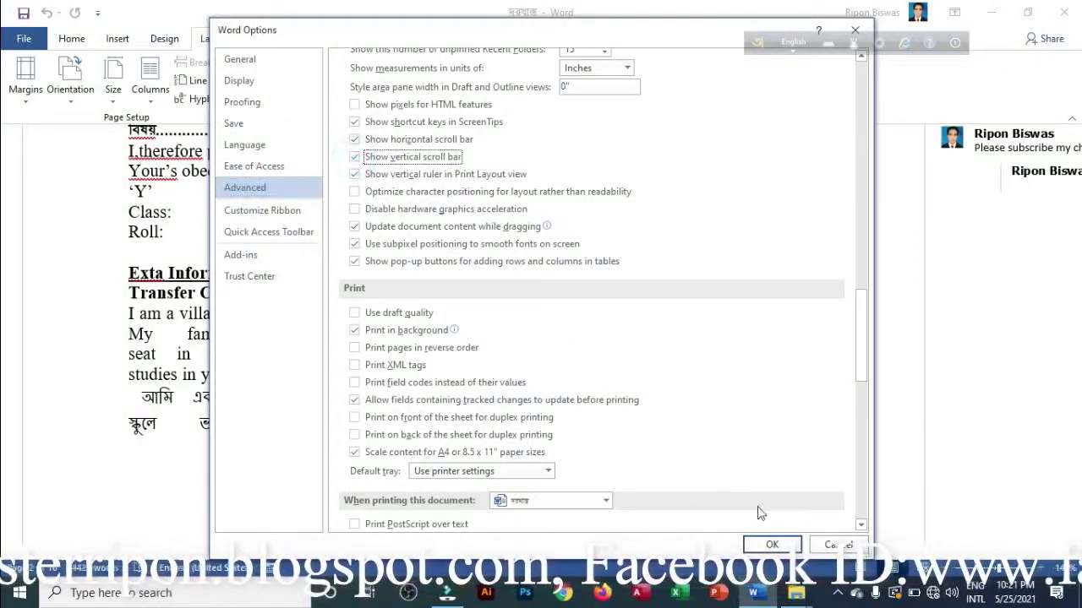
{"action": "left_click", "coordinate": [771, 545]}
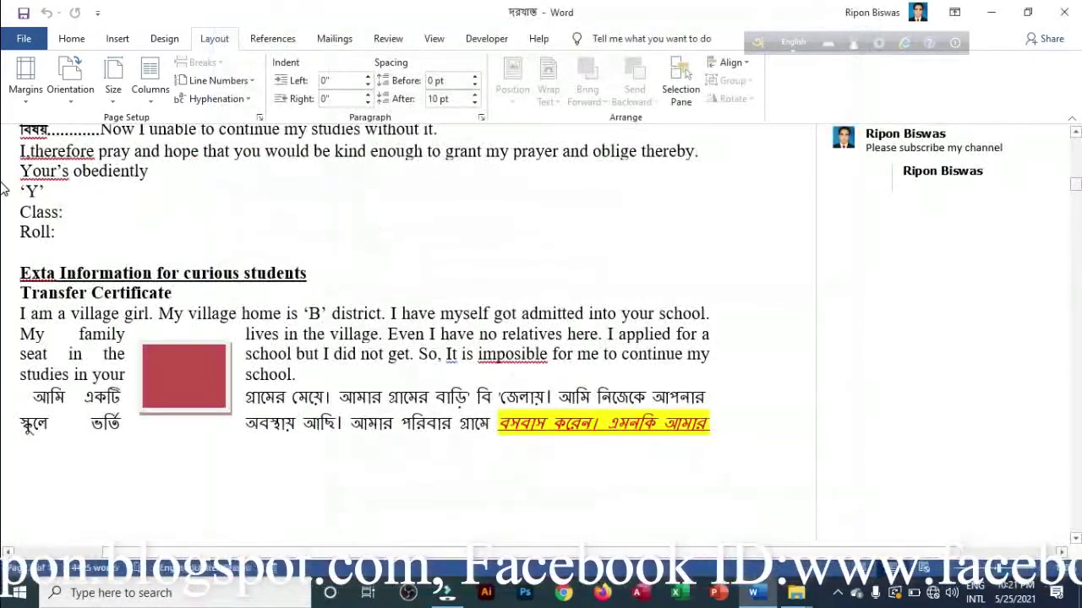
{"action": "left_click_drag", "start_coordinate": [1076, 185], "coordinate": [1044, 181]}
Reopen the advanced Word options and review the settings in the Display section
{"action": "left_click", "coordinate": [24, 39]}
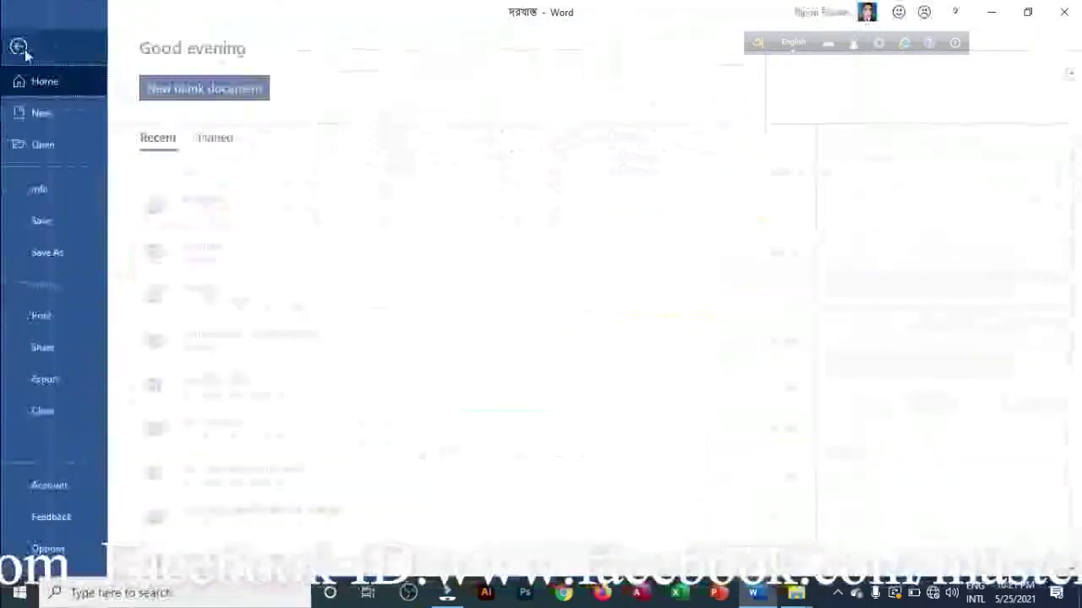
{"action": "left_click", "coordinate": [46, 548]}
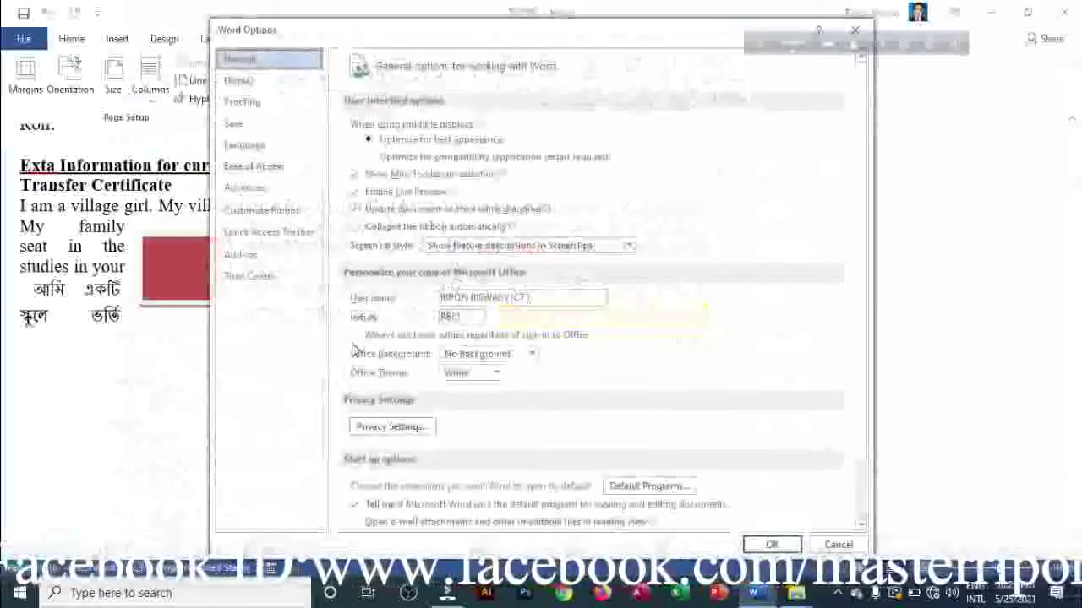
{"action": "left_click", "coordinate": [261, 198]}
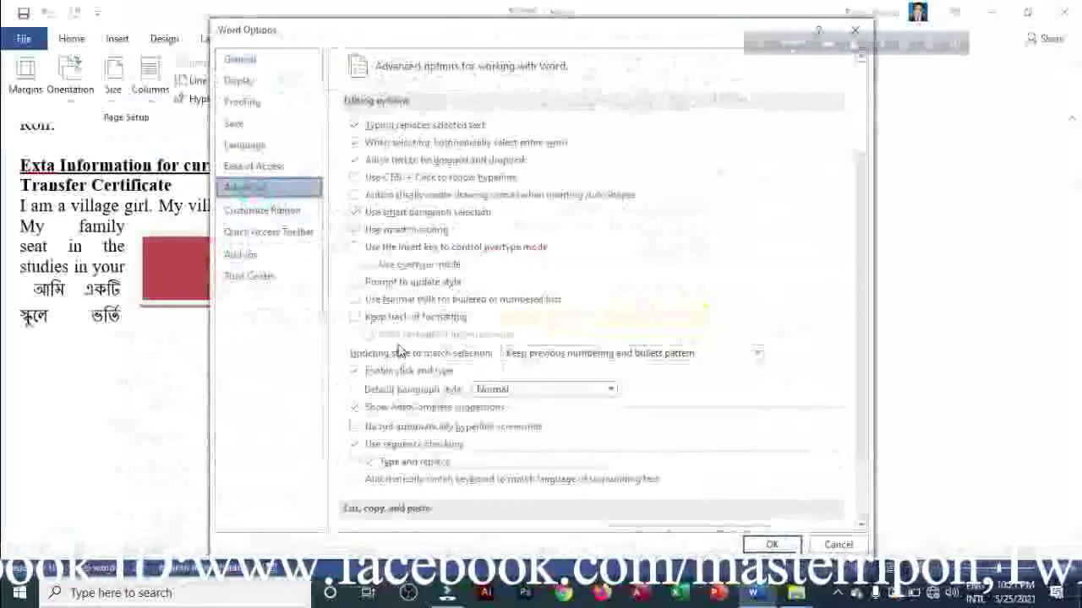
{"action": "scroll", "coordinate": [402, 344], "scroll_direction": "down", "scroll_amount": 5}
{"action": "scroll", "coordinate": [402, 344], "scroll_direction": "down", "scroll_amount": 10}
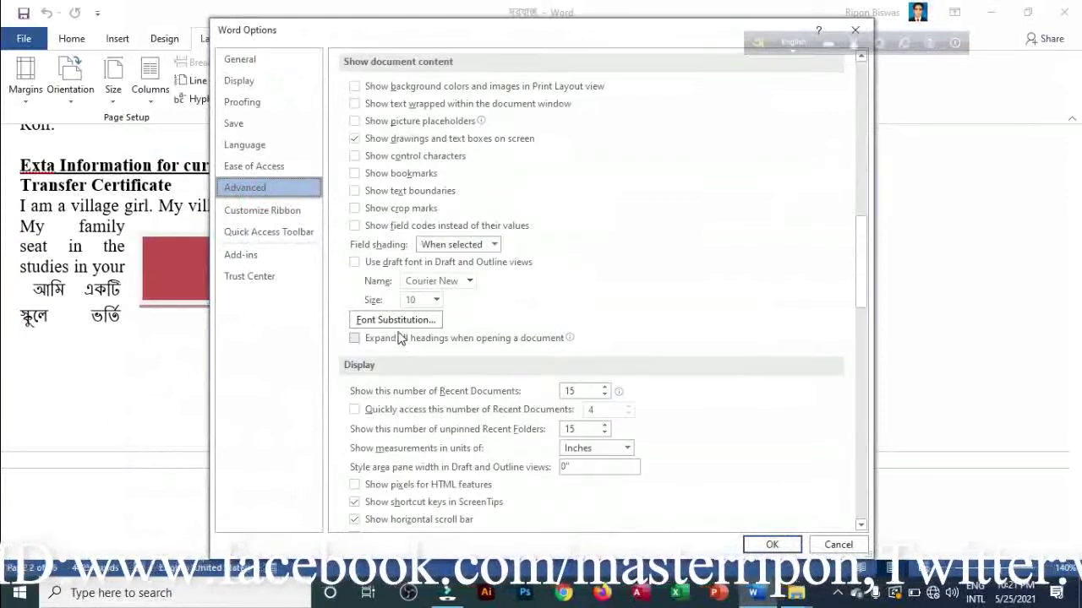
{"action": "scroll", "coordinate": [372, 355], "scroll_direction": "down", "scroll_amount": 5}
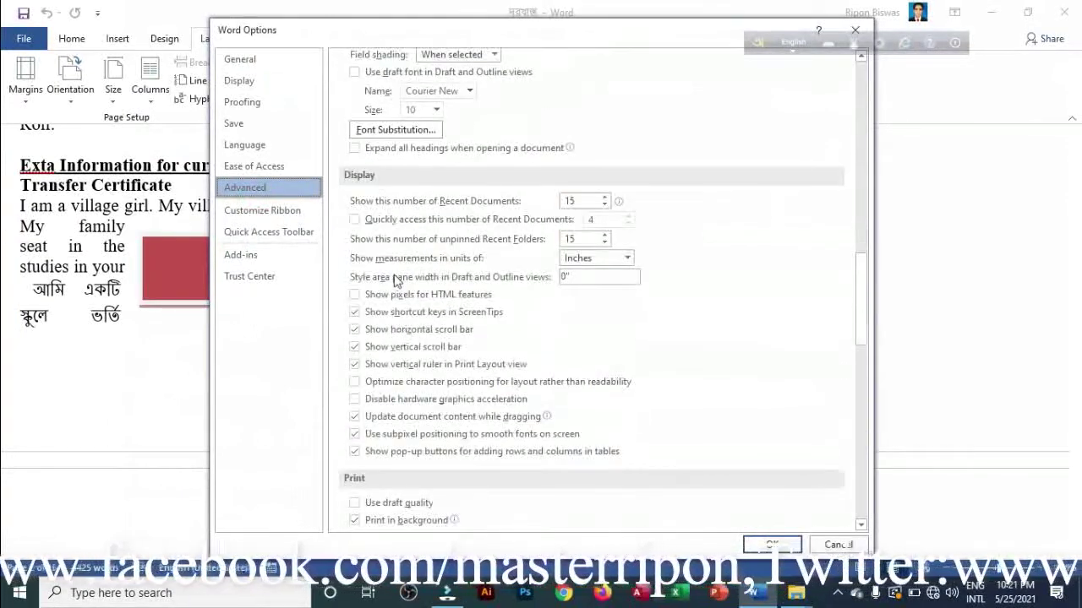
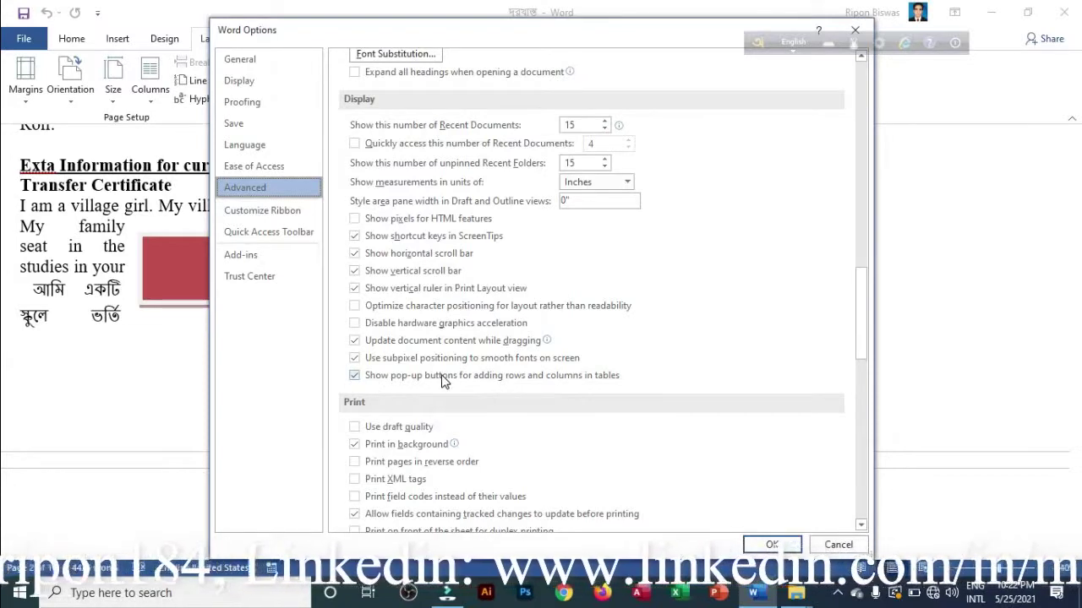
Review the Print section of the advanced options, including the choices available for the default tray
{"action": "scroll", "coordinate": [444, 381], "scroll_direction": "down", "scroll_amount": 3}
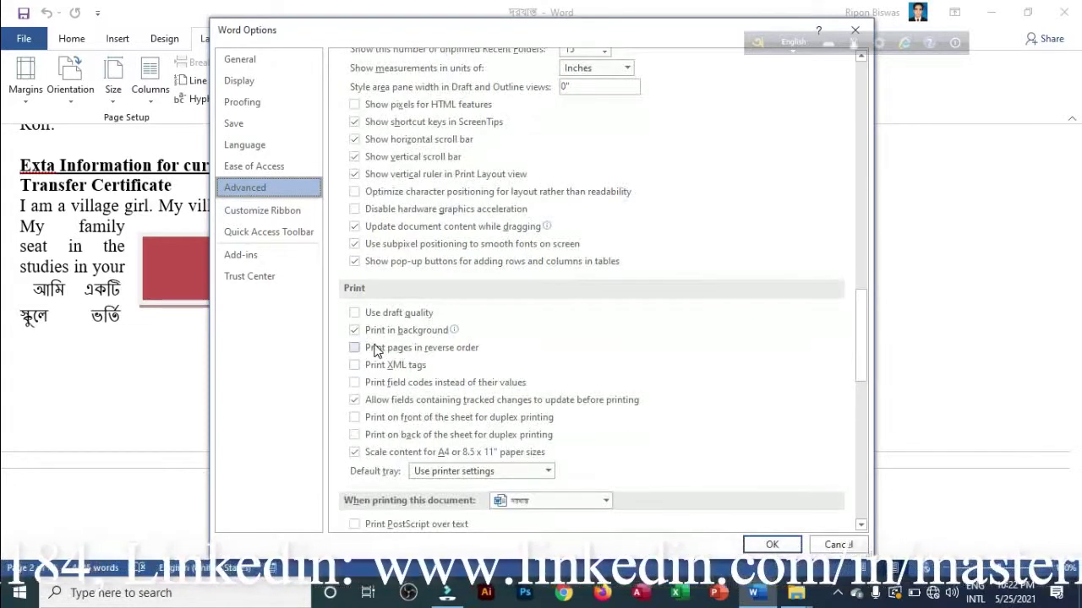
{"action": "mouse_move", "coordinate": [399, 343]}
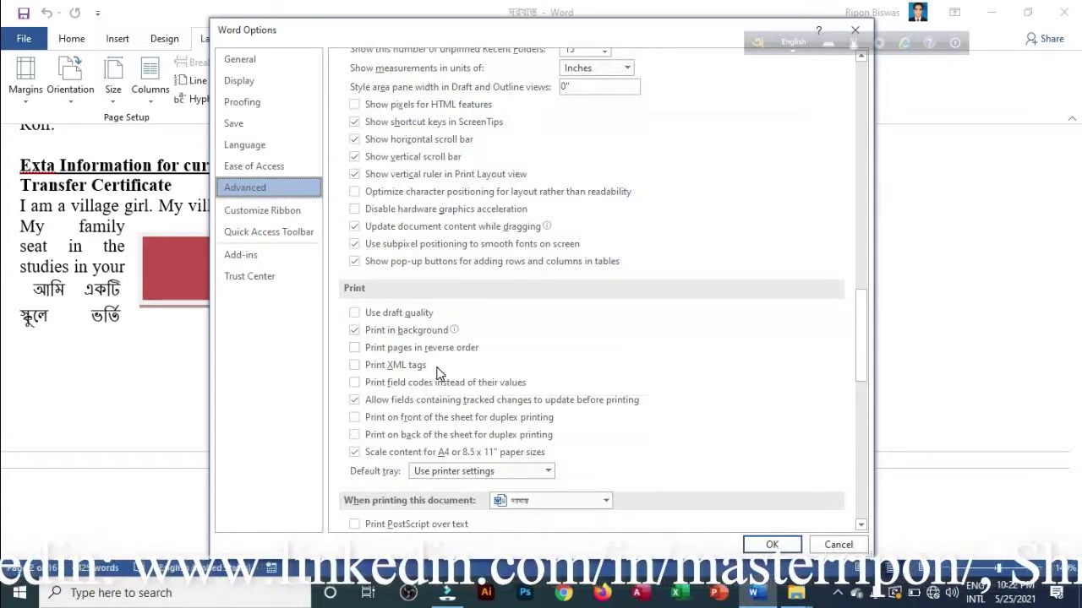
{"action": "scroll", "coordinate": [437, 375], "scroll_direction": "down", "scroll_amount": 2}
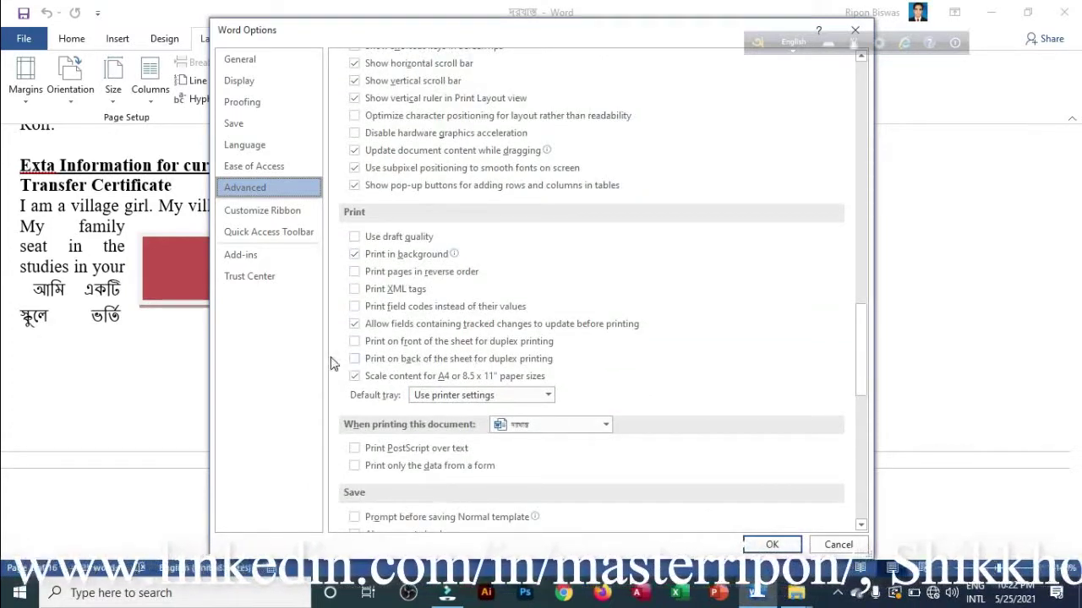
{"action": "scroll", "coordinate": [521, 447], "scroll_direction": "down", "scroll_amount": 3}
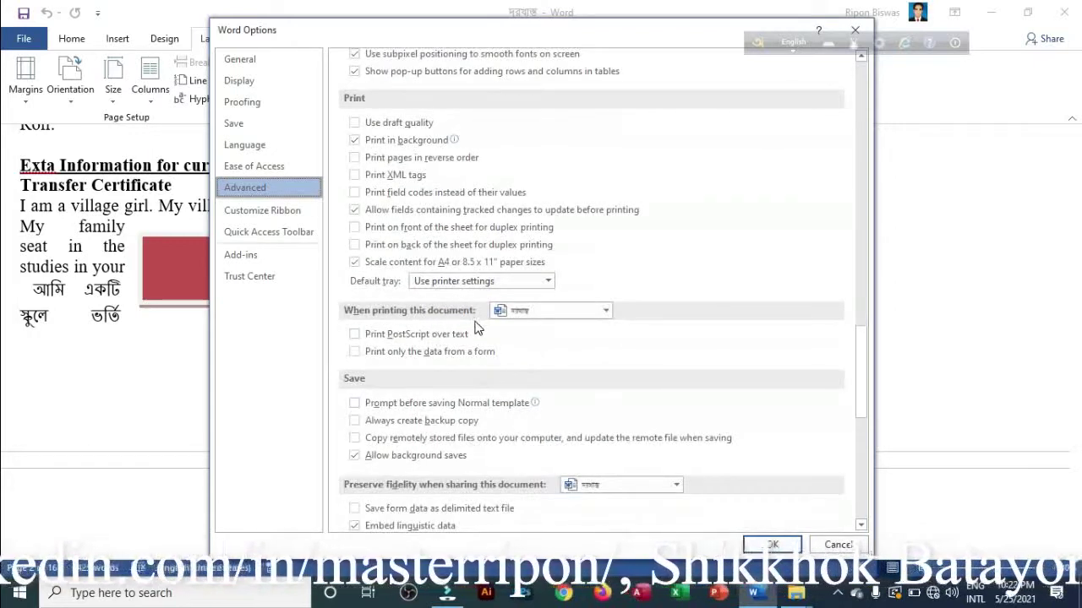
{"action": "left_click", "coordinate": [547, 283]}
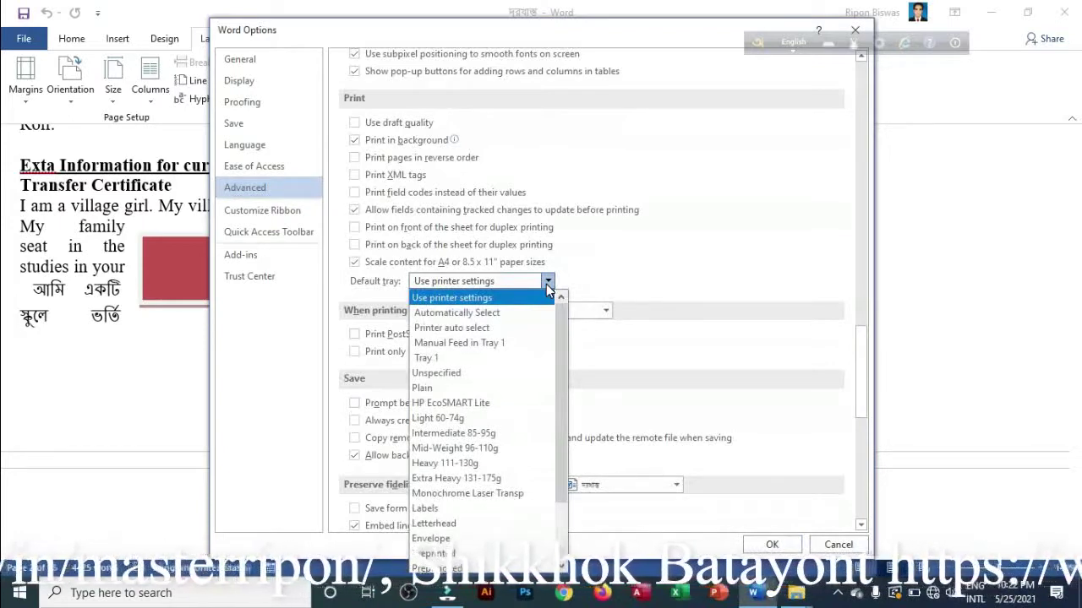
{"action": "left_click", "coordinate": [546, 284]}
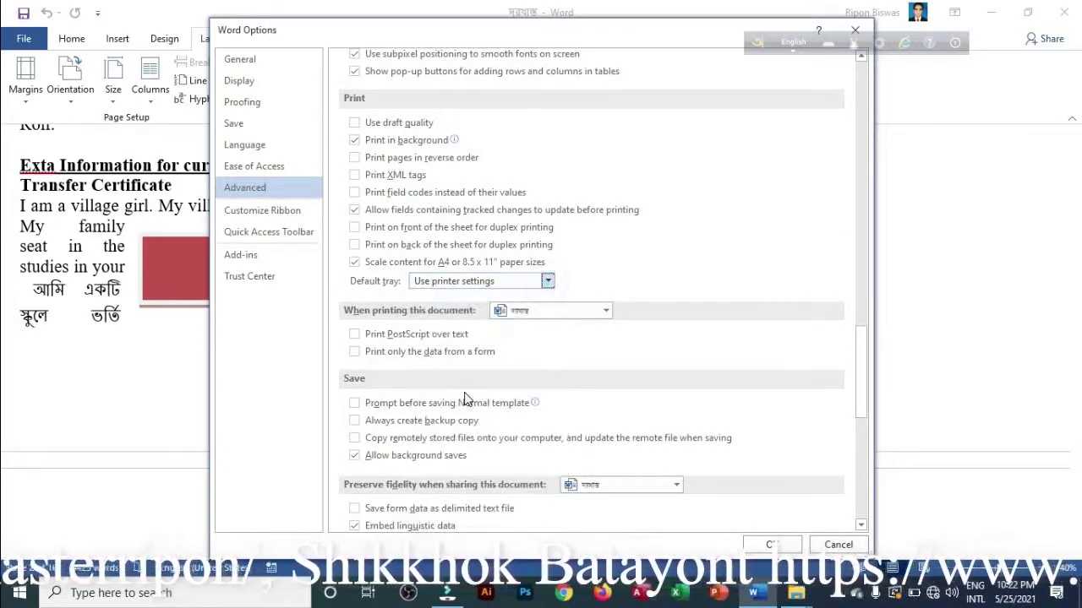
Review the remaining advanced sections for saving, sharing fidelity, general settings, layout and compatibility
{"action": "scroll", "coordinate": [467, 399], "scroll_direction": "down", "scroll_amount": 3}
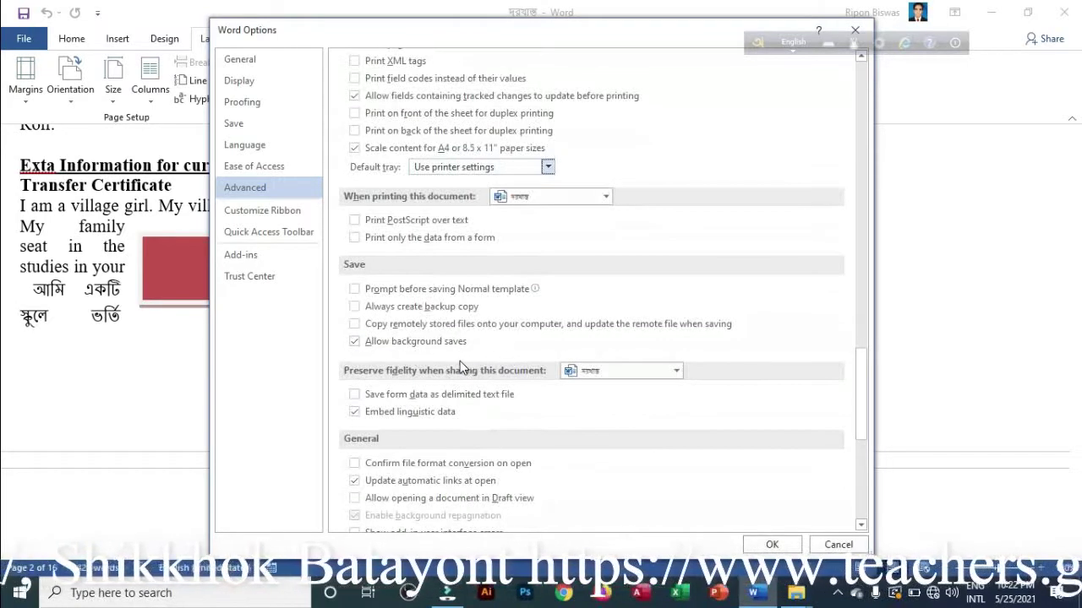
{"action": "scroll", "coordinate": [460, 365], "scroll_direction": "down", "scroll_amount": 3}
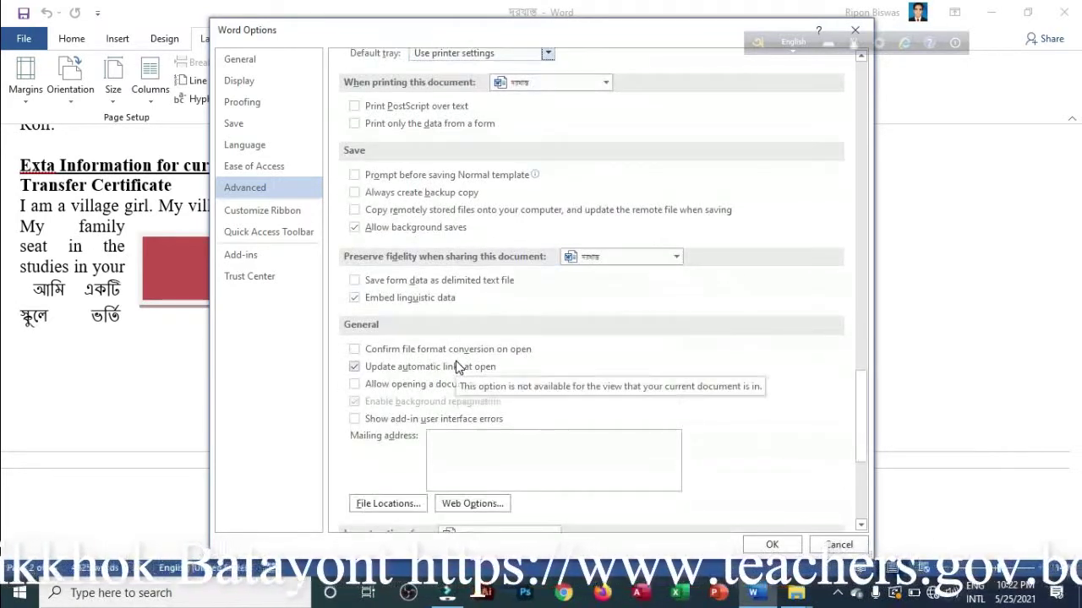
{"action": "scroll", "coordinate": [456, 367], "scroll_direction": "down", "scroll_amount": 2}
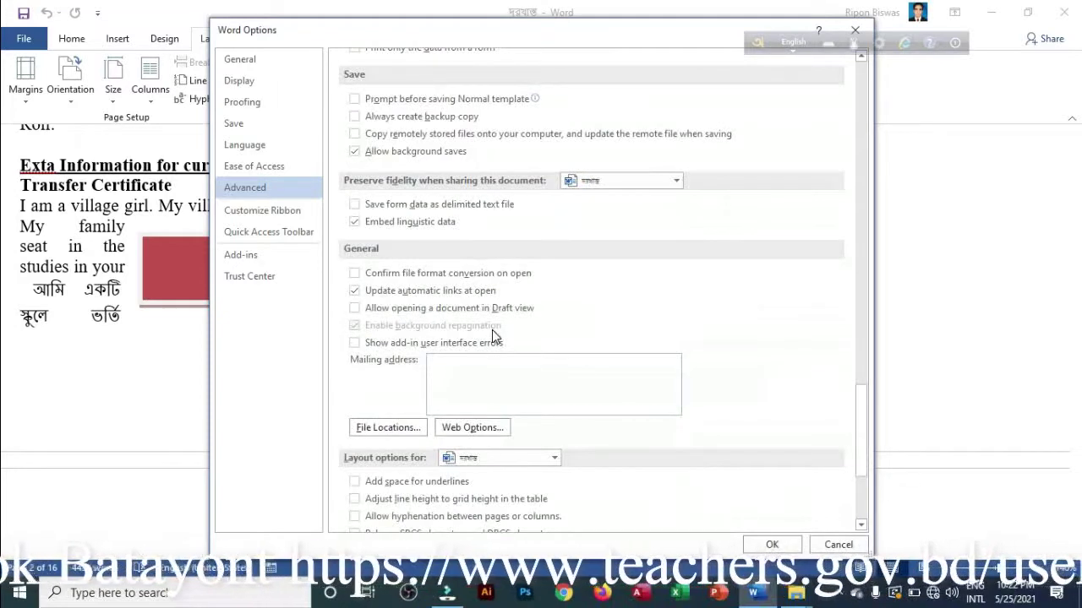
{"action": "scroll", "coordinate": [494, 336], "scroll_direction": "down", "scroll_amount": 1}
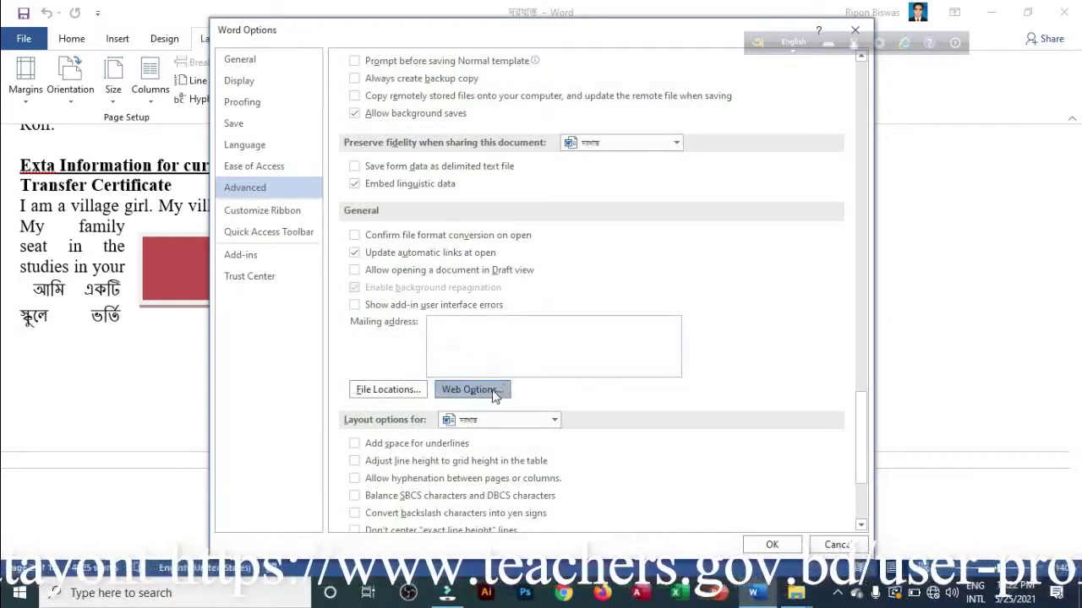
{"action": "scroll", "coordinate": [495, 408], "scroll_direction": "down", "scroll_amount": 3}
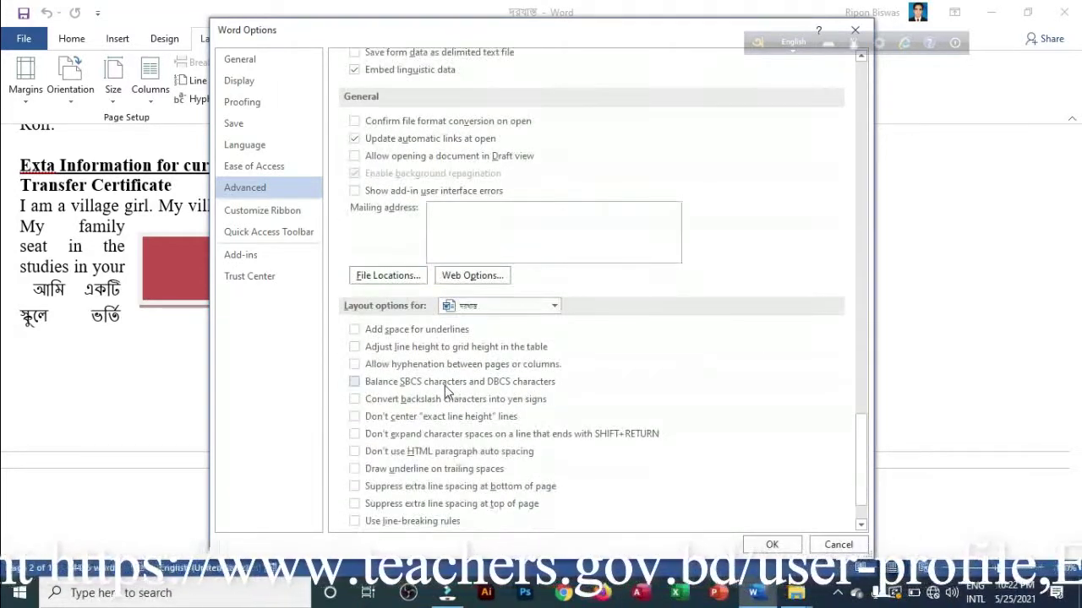
{"action": "scroll", "coordinate": [438, 382], "scroll_direction": "down", "scroll_amount": 2}
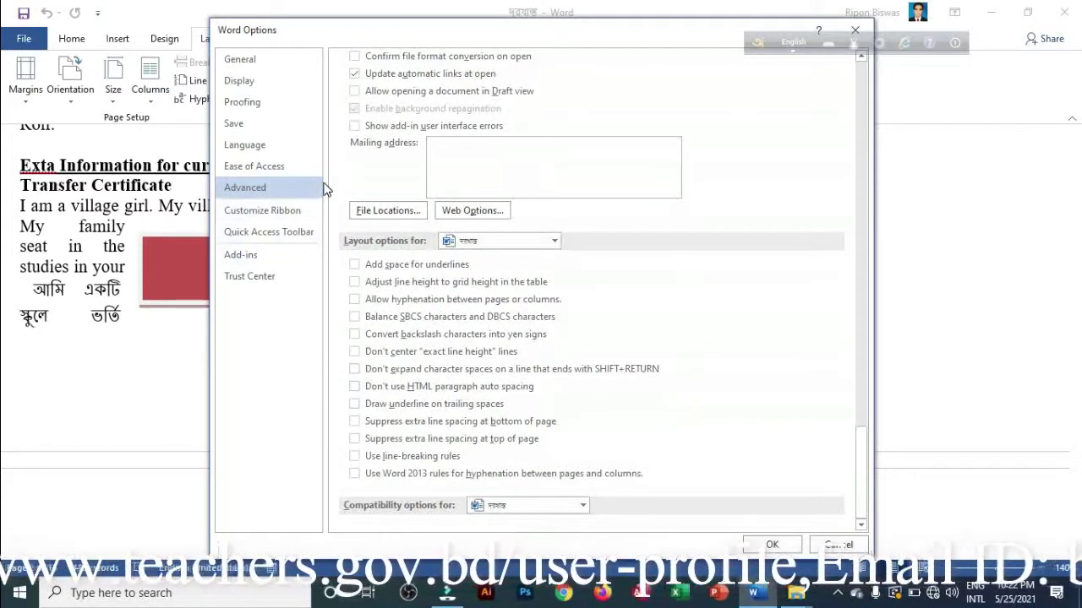
Show the Customize Ribbon options and move the dialog to compare its tab list with the ribbon behind it
{"action": "left_click", "coordinate": [249, 218]}
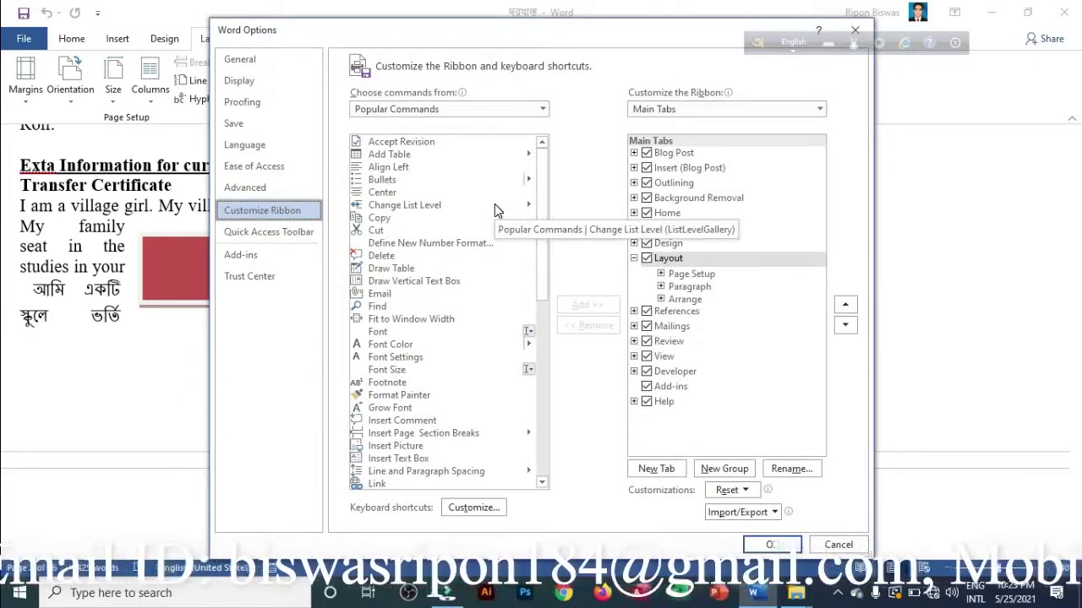
{"action": "left_click_drag", "start_coordinate": [562, 41], "coordinate": [527, 214]}
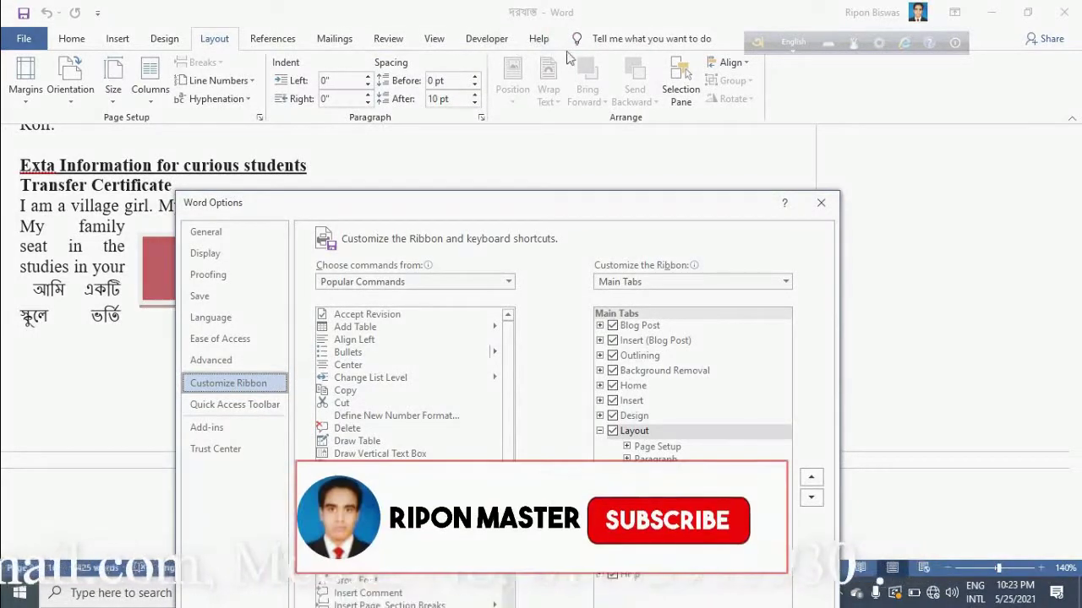
{"action": "left_click_drag", "start_coordinate": [475, 207], "coordinate": [519, 69]}
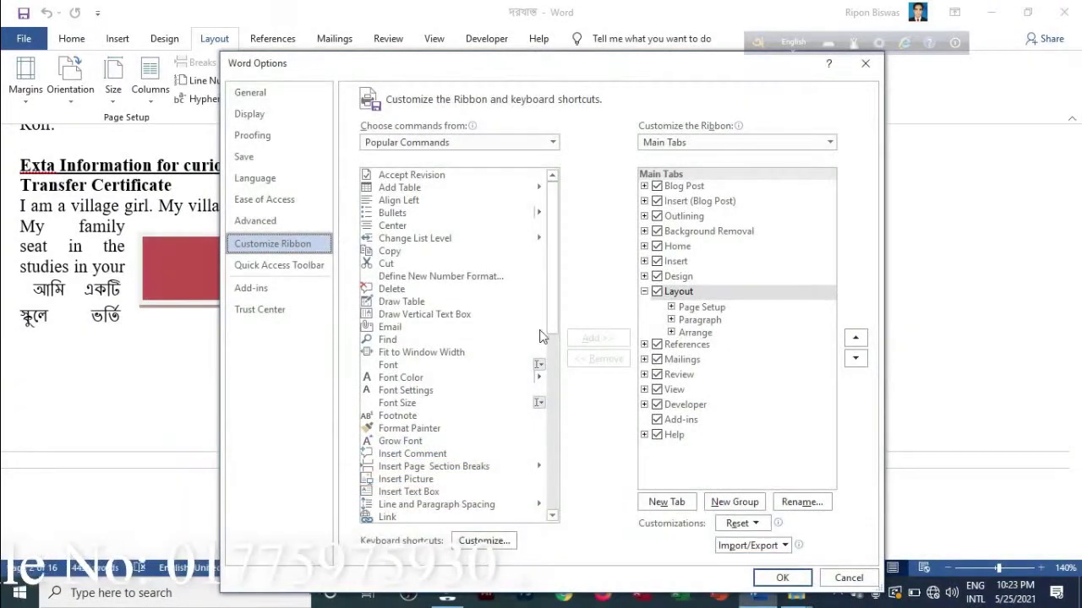
{"action": "left_click_drag", "start_coordinate": [552, 325], "coordinate": [566, 258]}
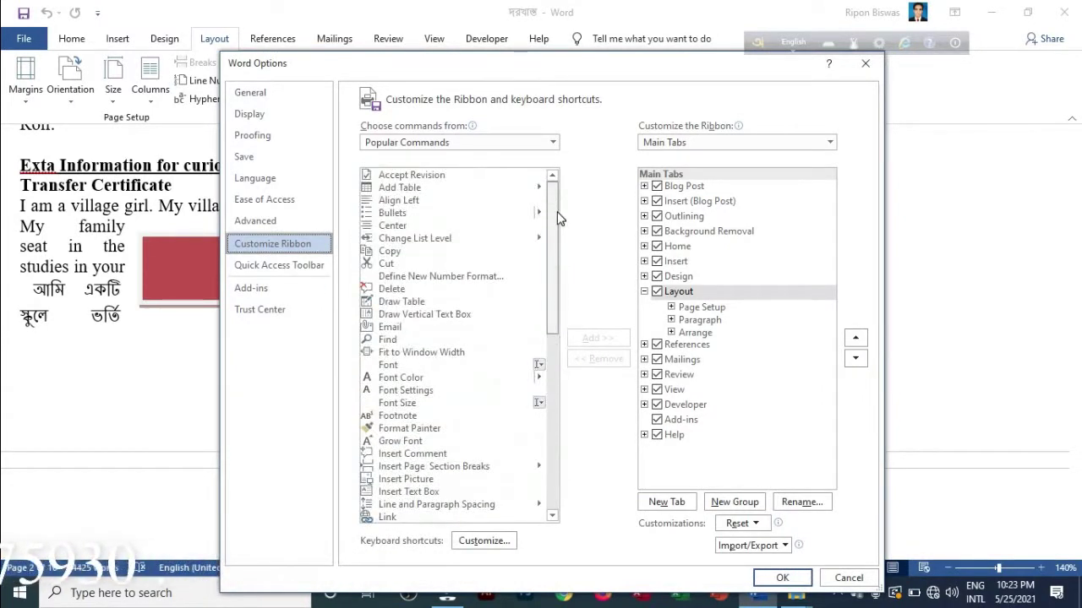
View the ribbon commands listed under All Tabs and return the command source to Popular Commands
{"action": "left_click", "coordinate": [552, 142]}
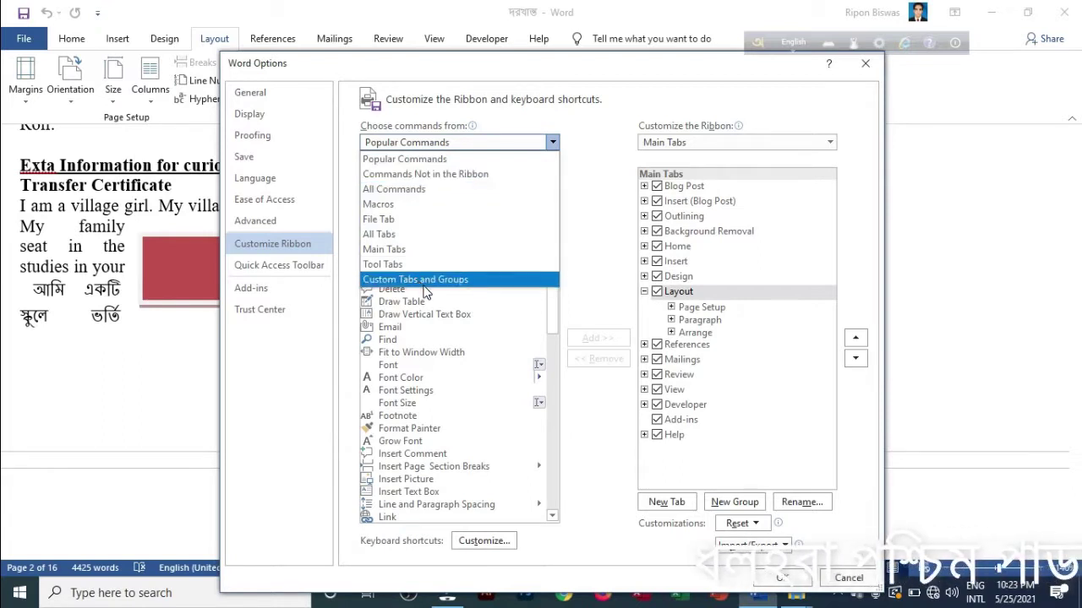
{"action": "left_click", "coordinate": [386, 235]}
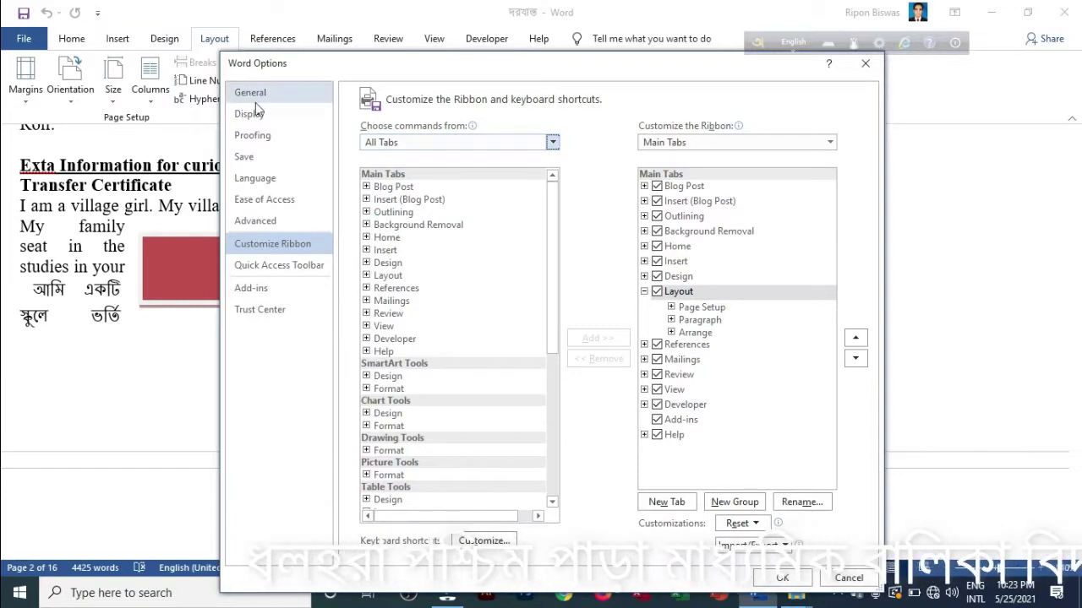
{"action": "left_click", "coordinate": [550, 149]}
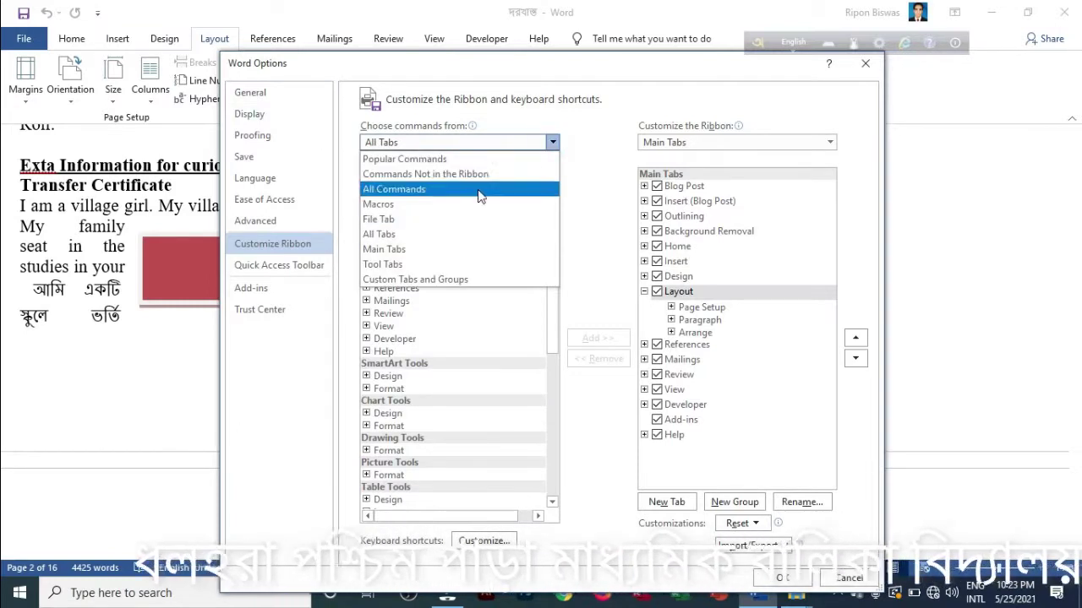
{"action": "left_click", "coordinate": [403, 159]}
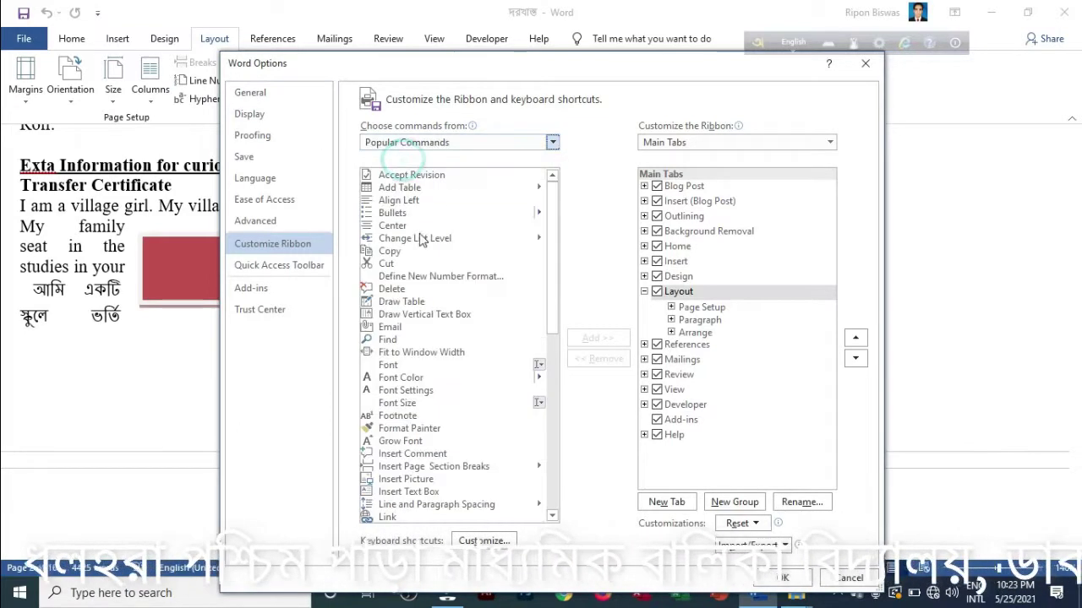
Try to add the Email command from Popular Commands directly to the Layout tab
{"action": "scroll", "coordinate": [465, 342], "scroll_direction": "down", "scroll_amount": 4}
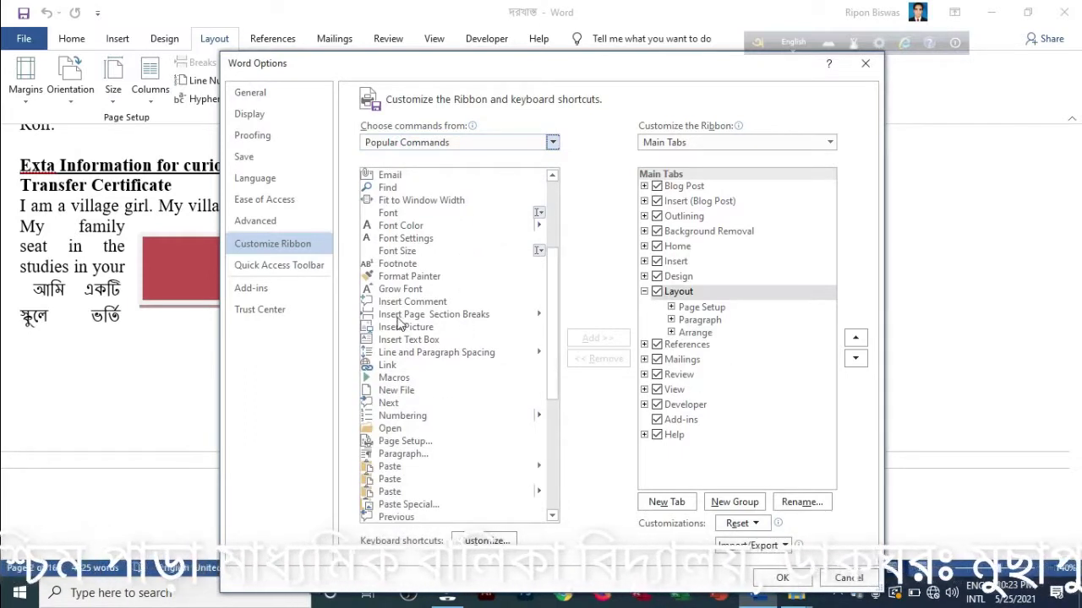
{"action": "left_click", "coordinate": [392, 175]}
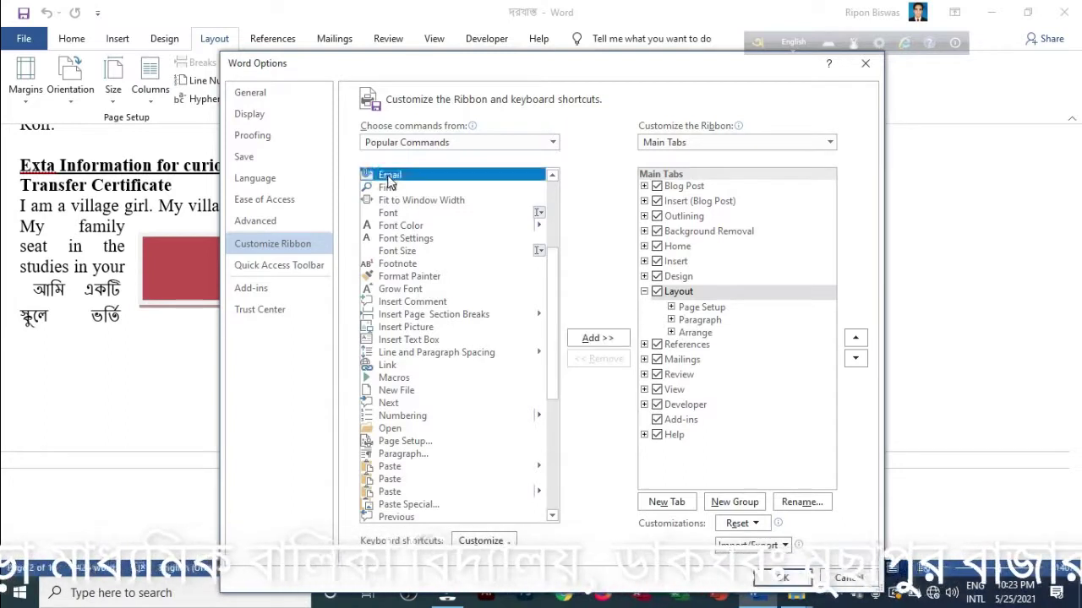
{"action": "left_click", "coordinate": [589, 339]}
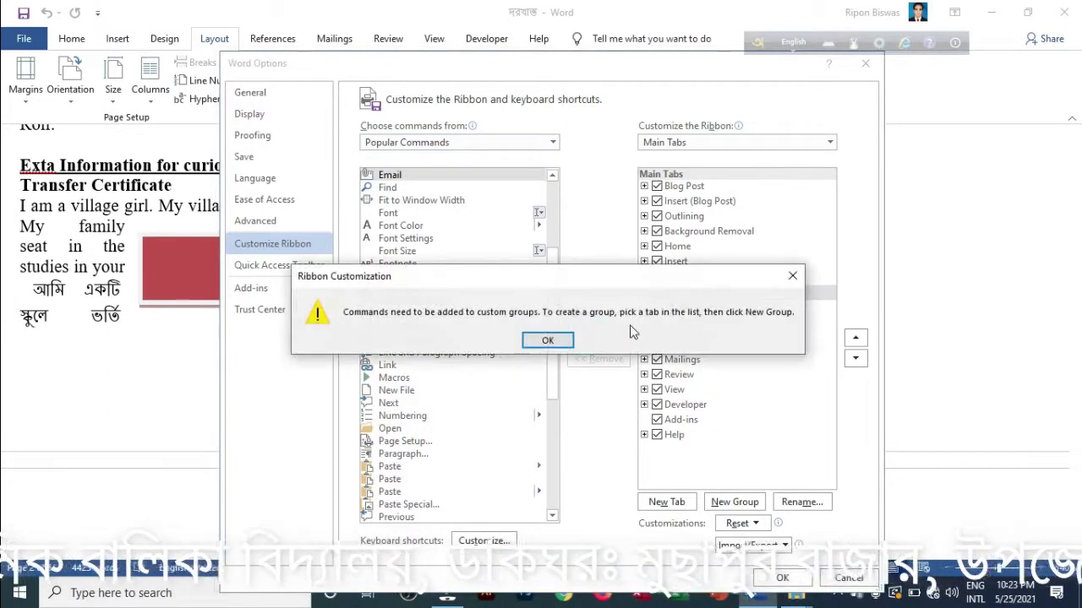
{"action": "left_click", "coordinate": [555, 339]}
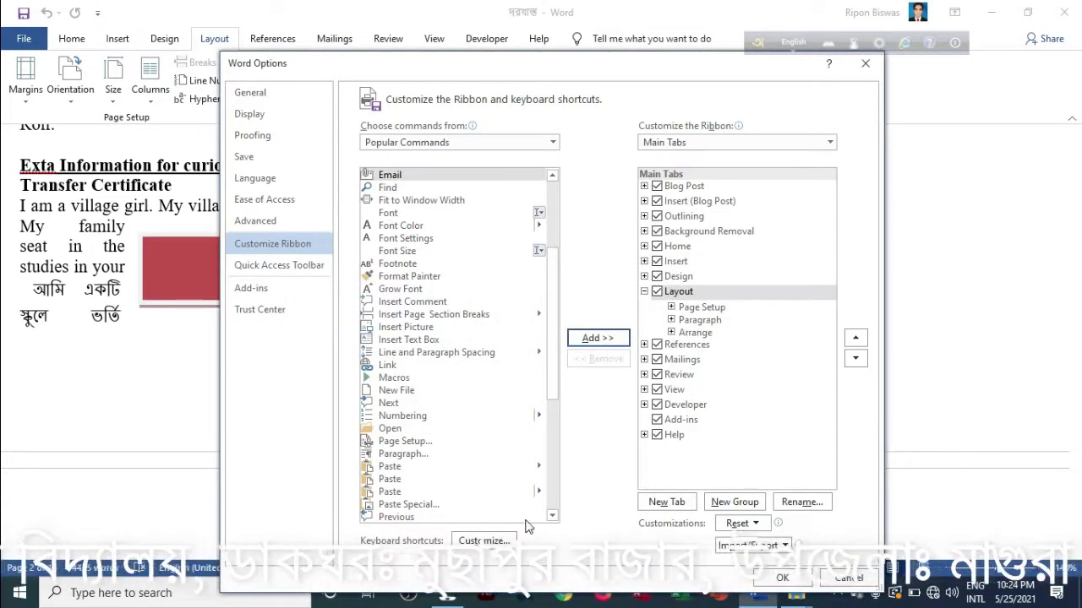
Try to add the Macros command from Popular Commands directly to the Layout tab
{"action": "left_click", "coordinate": [411, 380]}
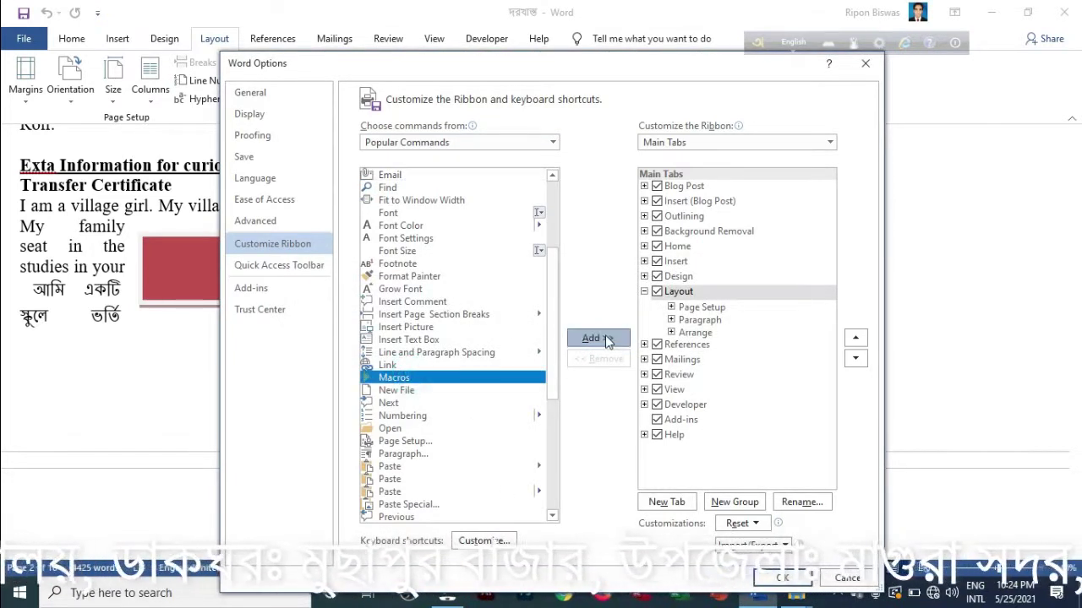
{"action": "left_click", "coordinate": [600, 338]}
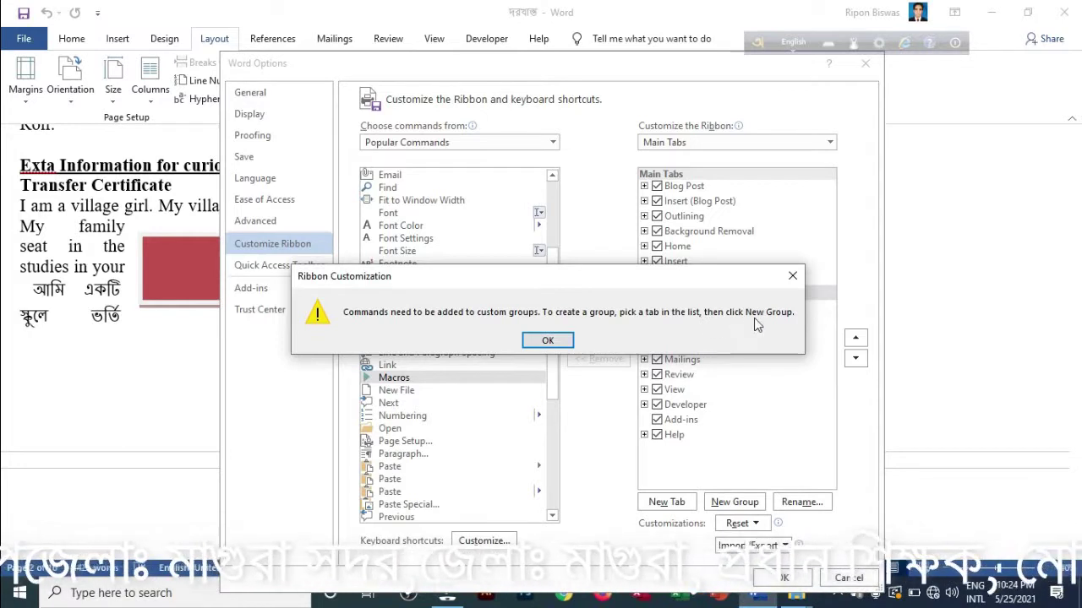
{"action": "left_click", "coordinate": [547, 341]}
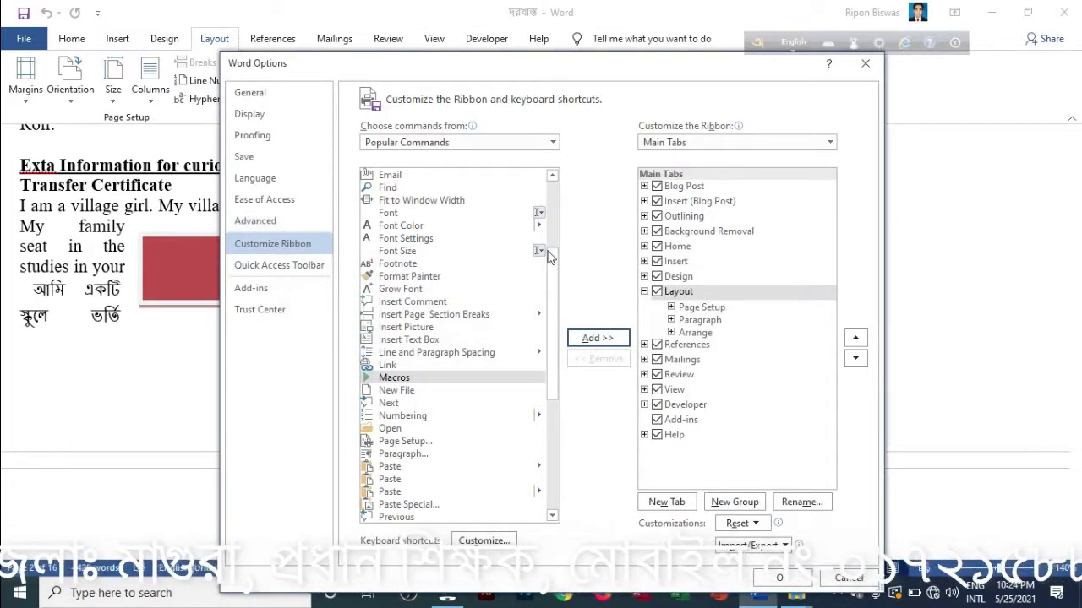
Create a new custom group in the Layout tab and add the Save command to it
{"action": "scroll", "coordinate": [555, 266], "scroll_direction": "up", "scroll_amount": 4}
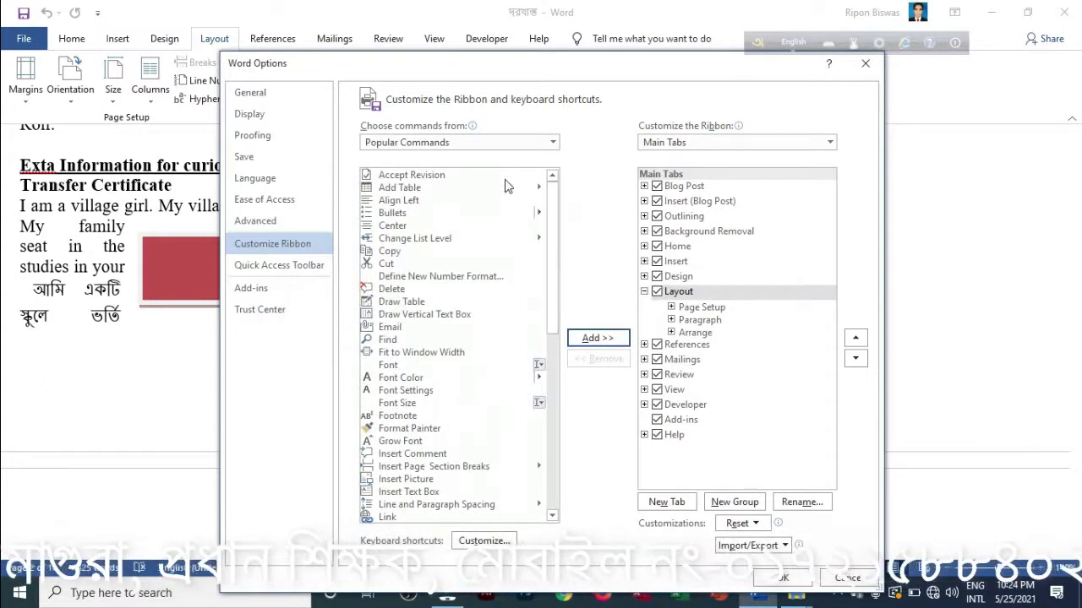
{"action": "scroll", "coordinate": [448, 290], "scroll_direction": "down", "scroll_amount": 10}
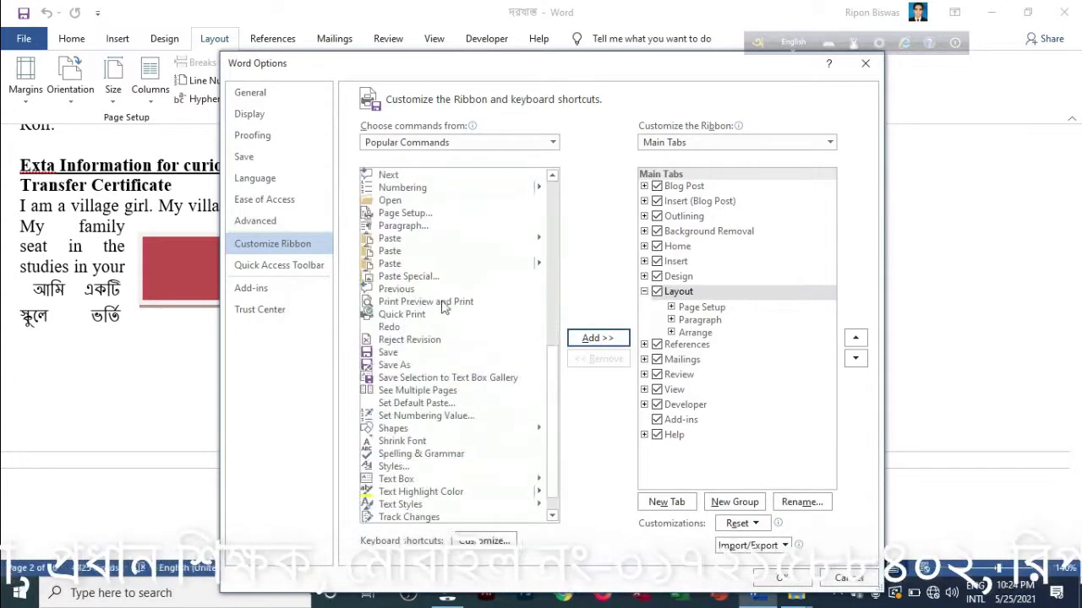
{"action": "left_click", "coordinate": [390, 352]}
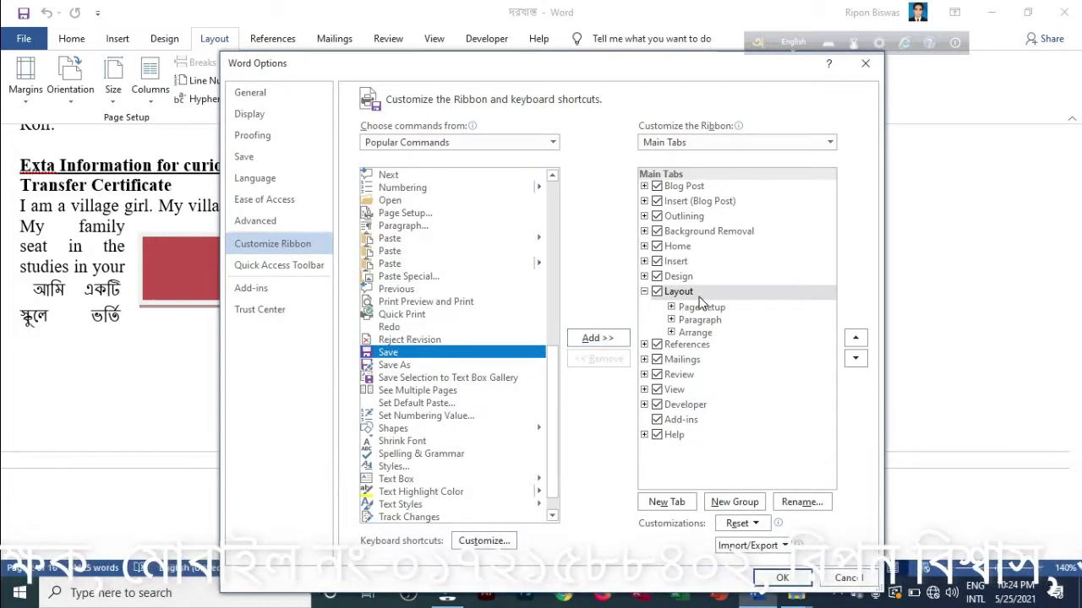
{"action": "left_click", "coordinate": [725, 502]}
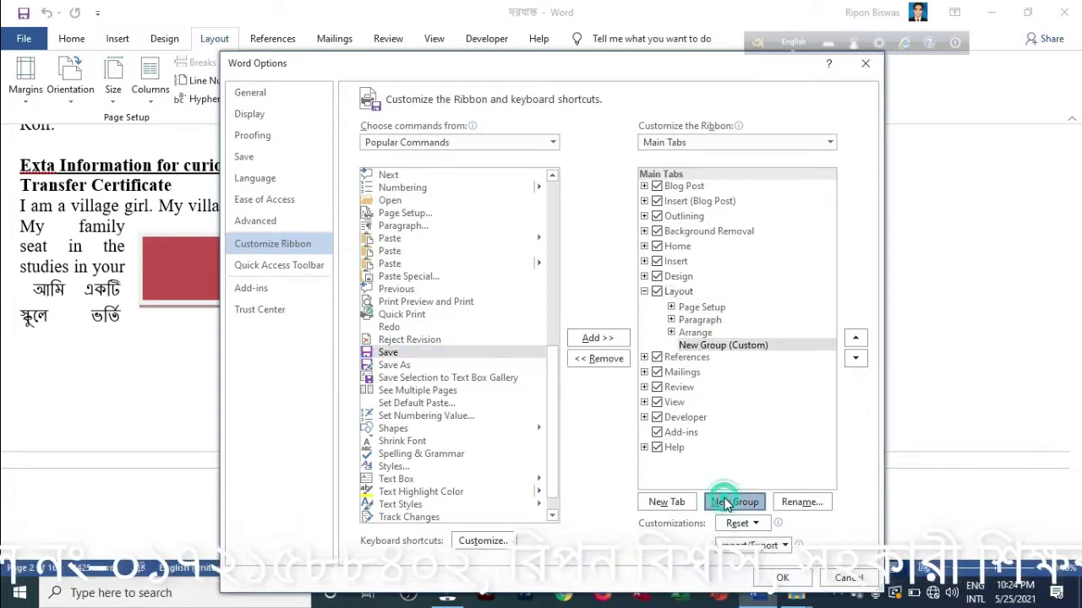
{"action": "left_click", "coordinate": [746, 346]}
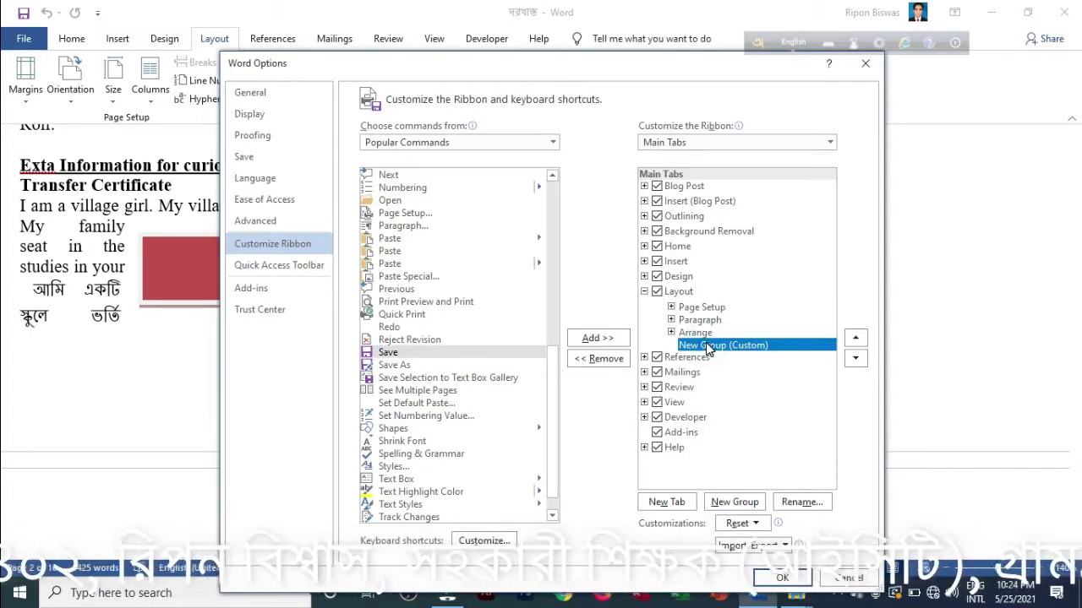
{"action": "left_click", "coordinate": [391, 354]}
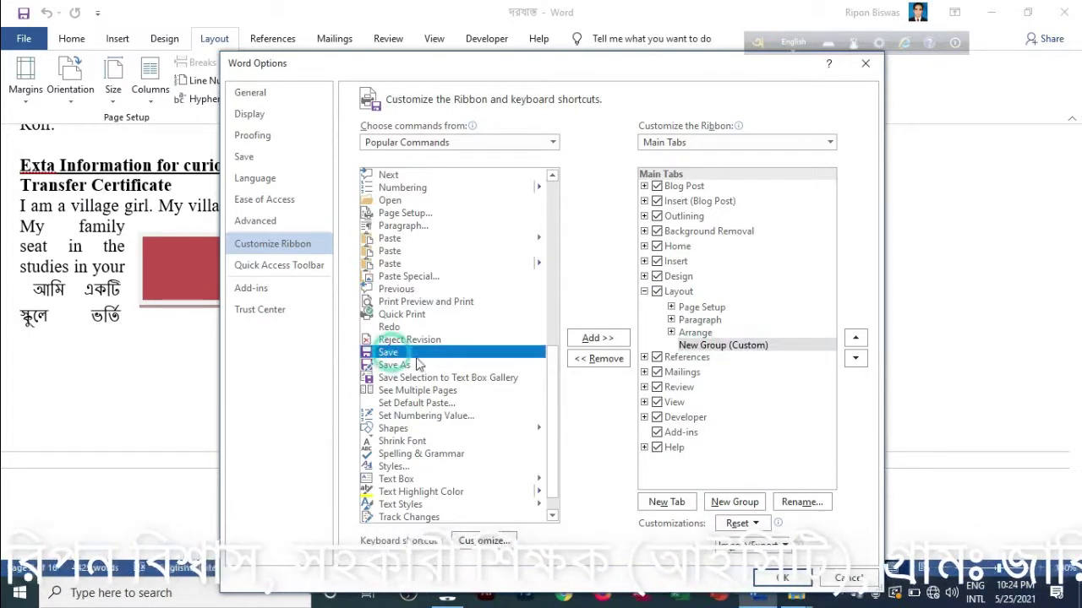
{"action": "left_click", "coordinate": [594, 340]}
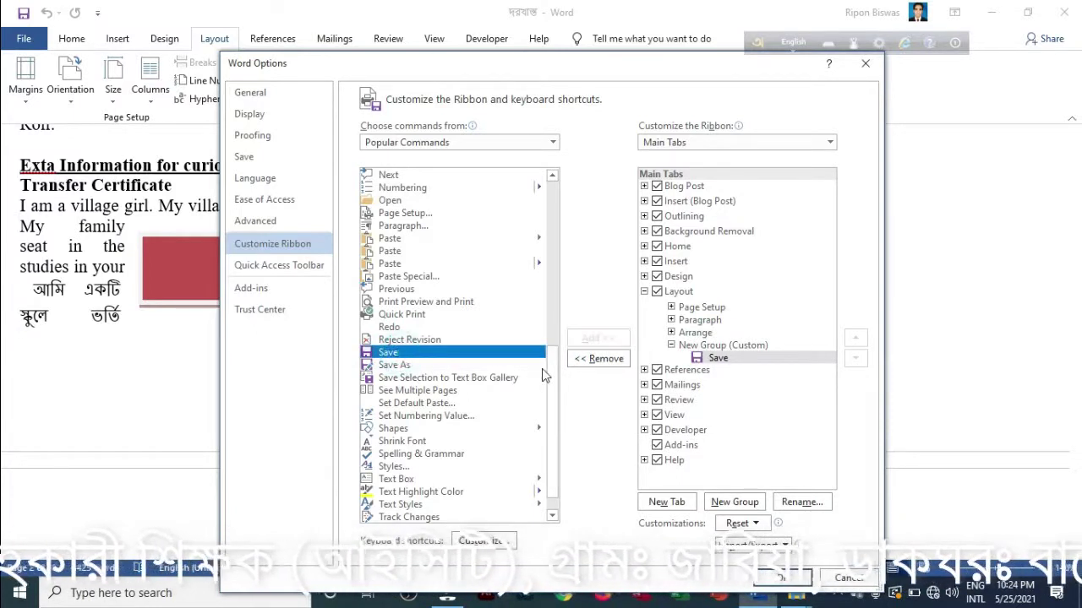
Remove Save from the Layout tab's custom group and add it back again
{"action": "left_click", "coordinate": [596, 361]}
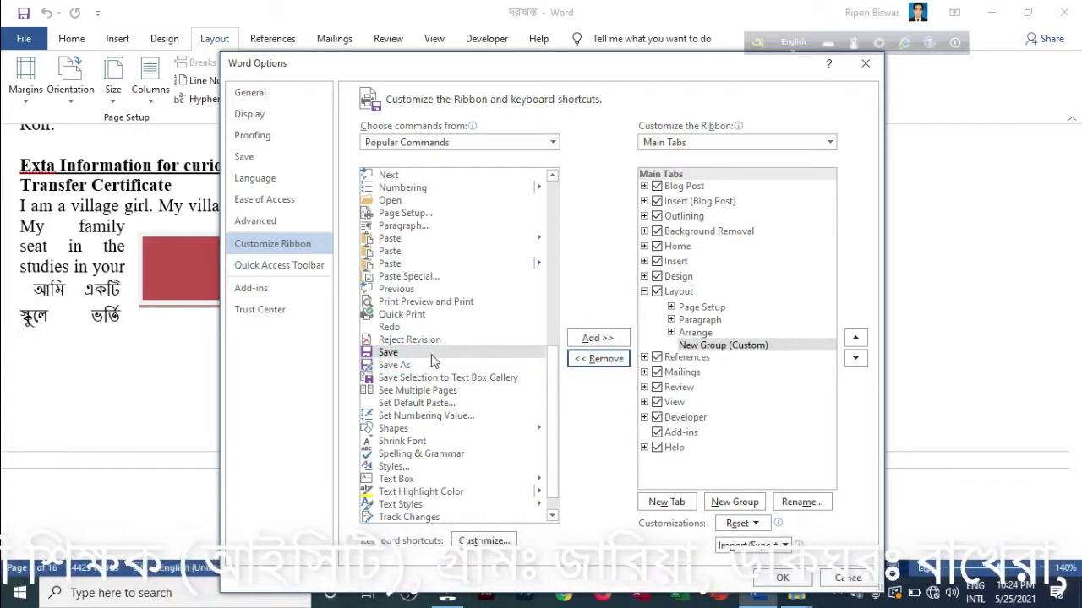
{"action": "left_click", "coordinate": [431, 355]}
{"action": "left_click", "coordinate": [594, 340]}
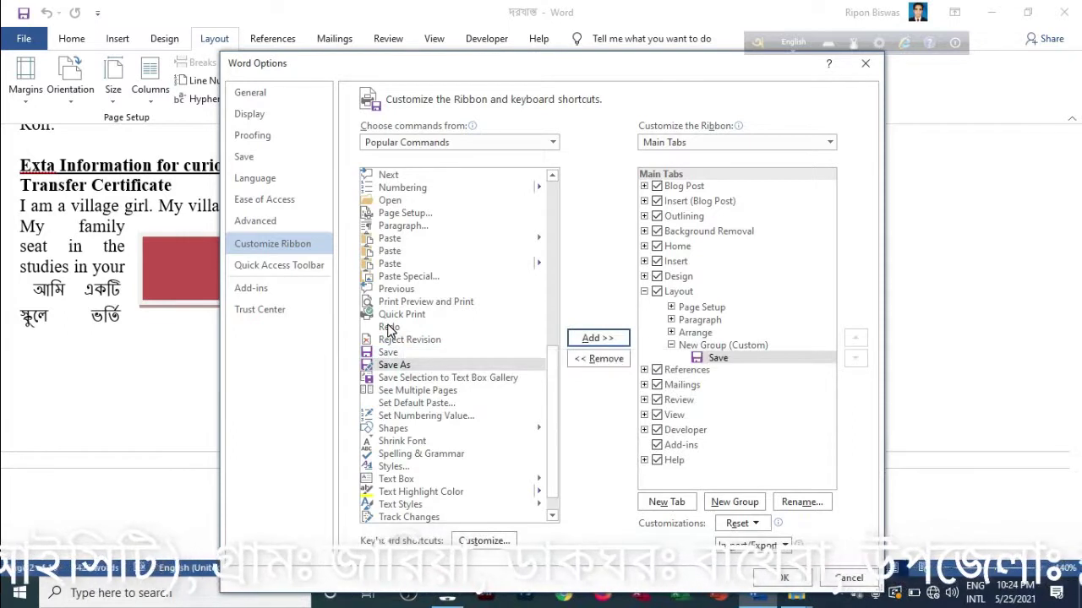
Add Redo, Paste, Styles and Text Styles to the Layout tab's custom group and apply the ribbon changes
{"action": "left_click", "coordinate": [389, 328]}
{"action": "left_click", "coordinate": [594, 339]}
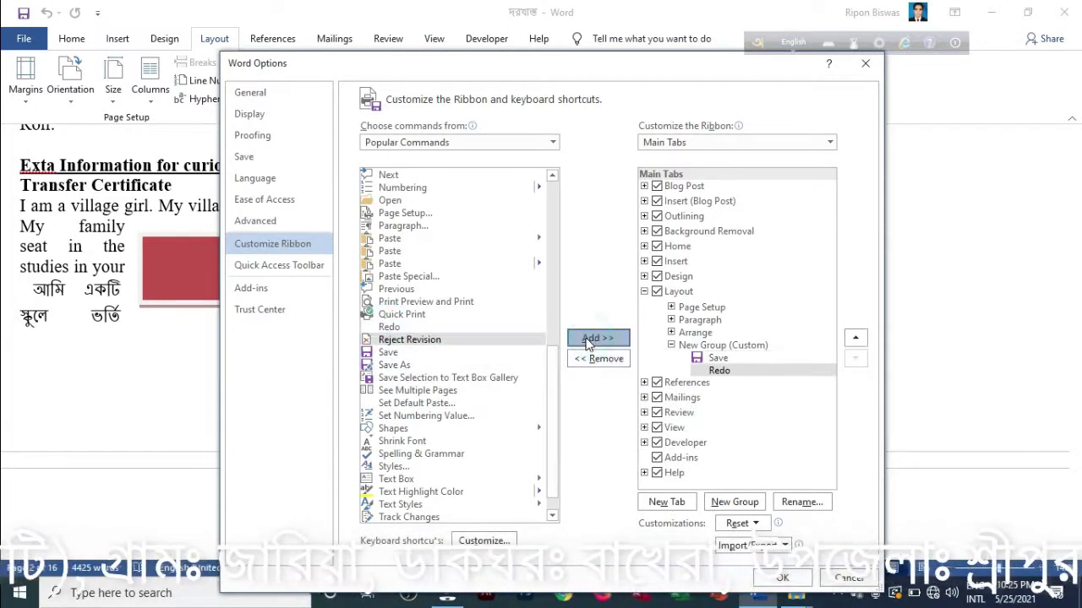
{"action": "left_click", "coordinate": [399, 252]}
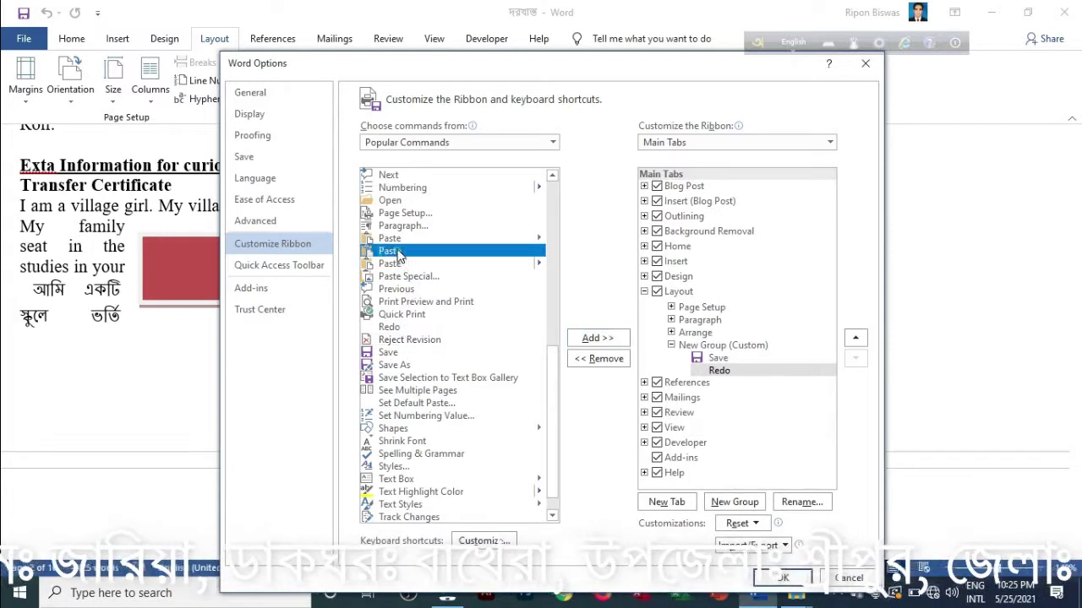
{"action": "left_click", "coordinate": [597, 342]}
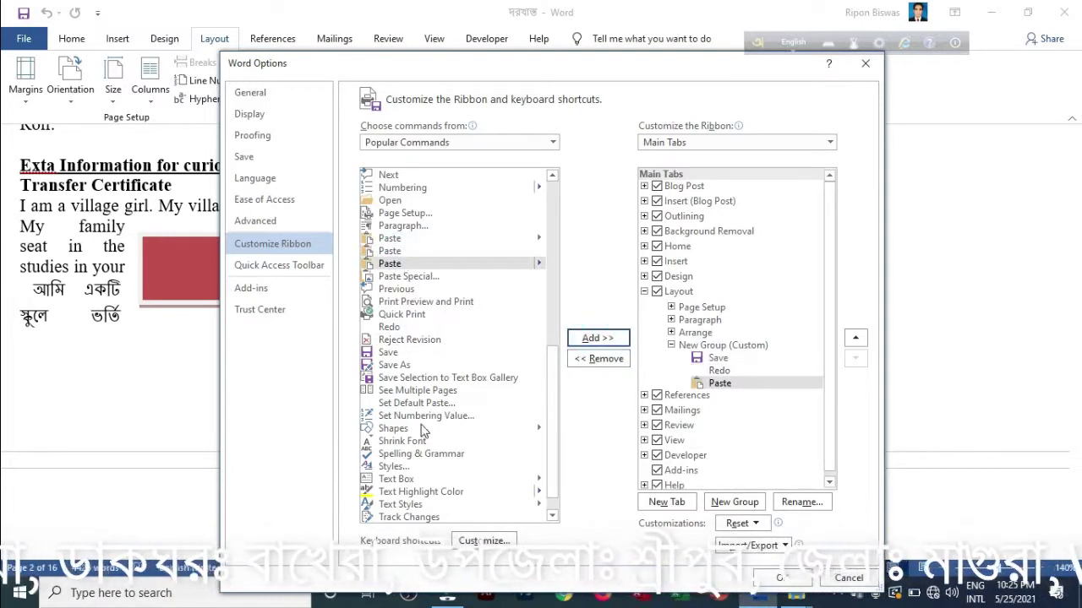
{"action": "left_click", "coordinate": [392, 468]}
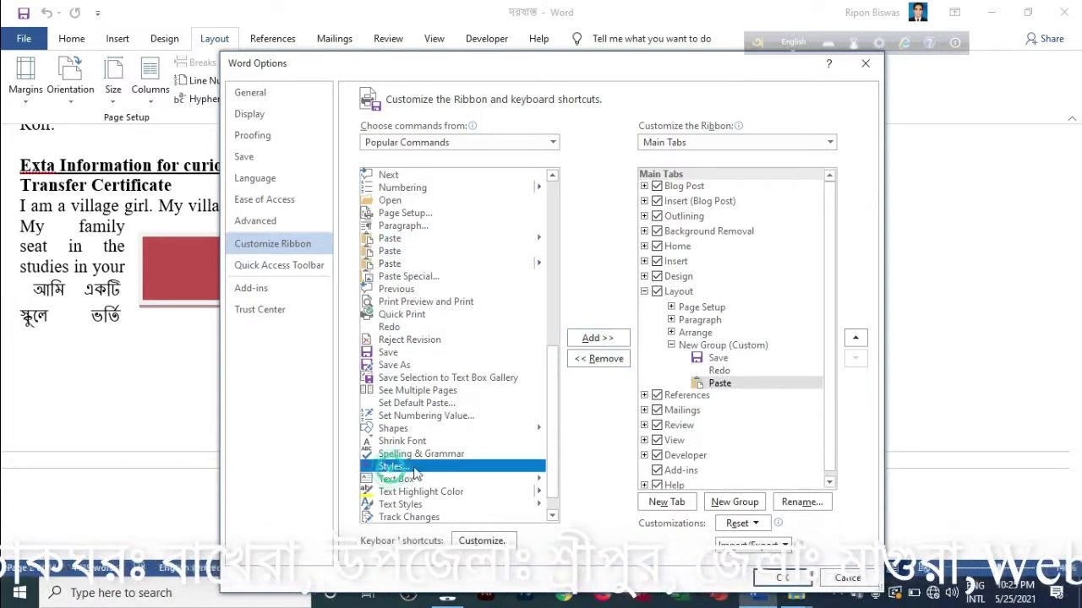
{"action": "left_click", "coordinate": [598, 339]}
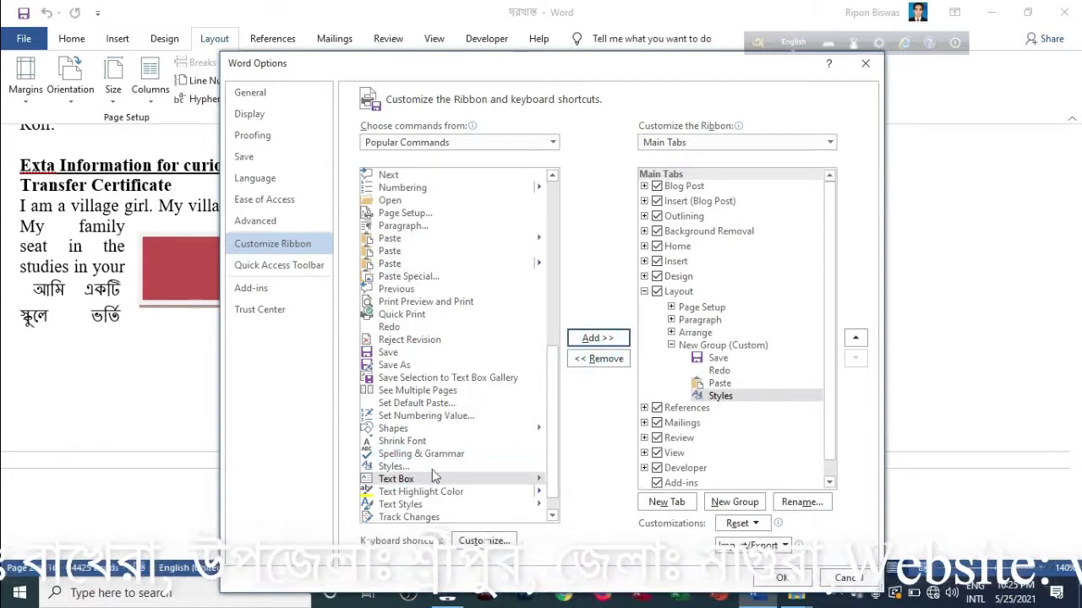
{"action": "left_click", "coordinate": [409, 506]}
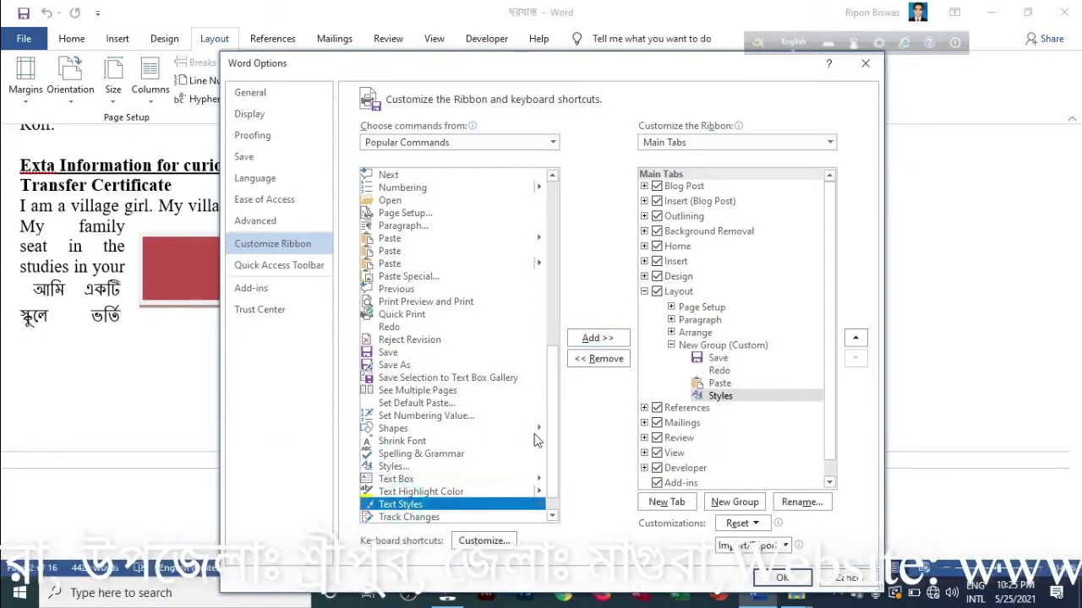
{"action": "left_click", "coordinate": [607, 338]}
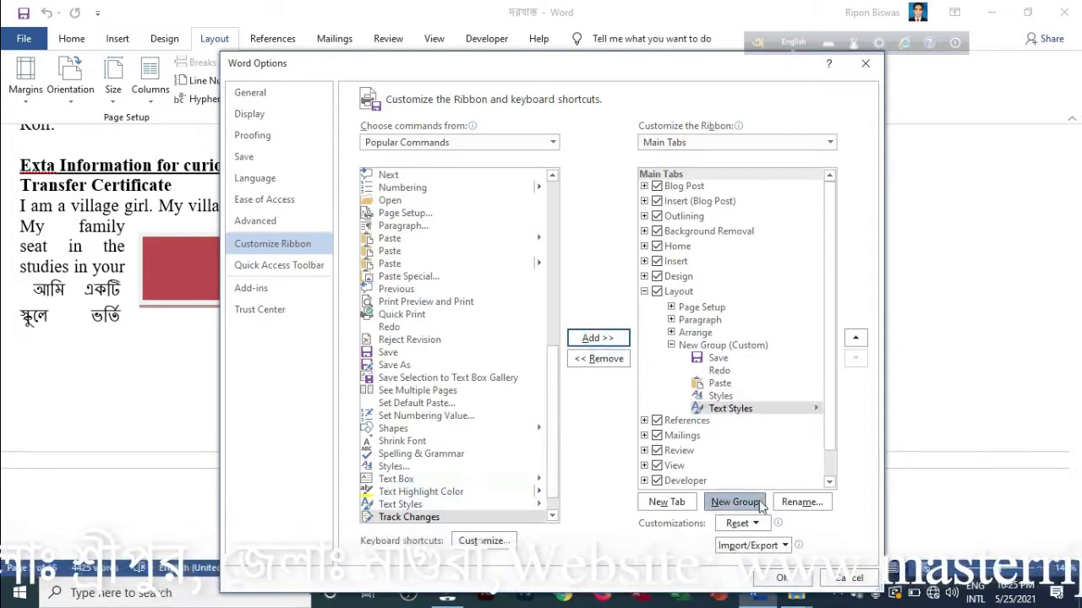
{"action": "left_click", "coordinate": [783, 583]}
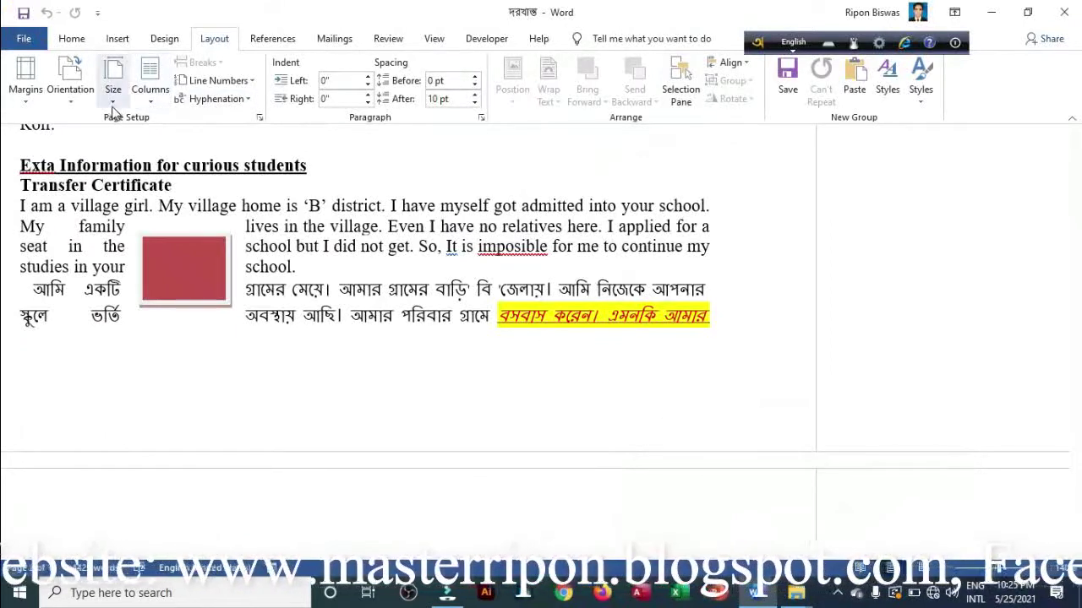
Move the floating keyboard toolbar clear of the ribbon and reopen the Customize Ribbon options
{"action": "left_click_drag", "start_coordinate": [790, 42], "coordinate": [942, 25]}
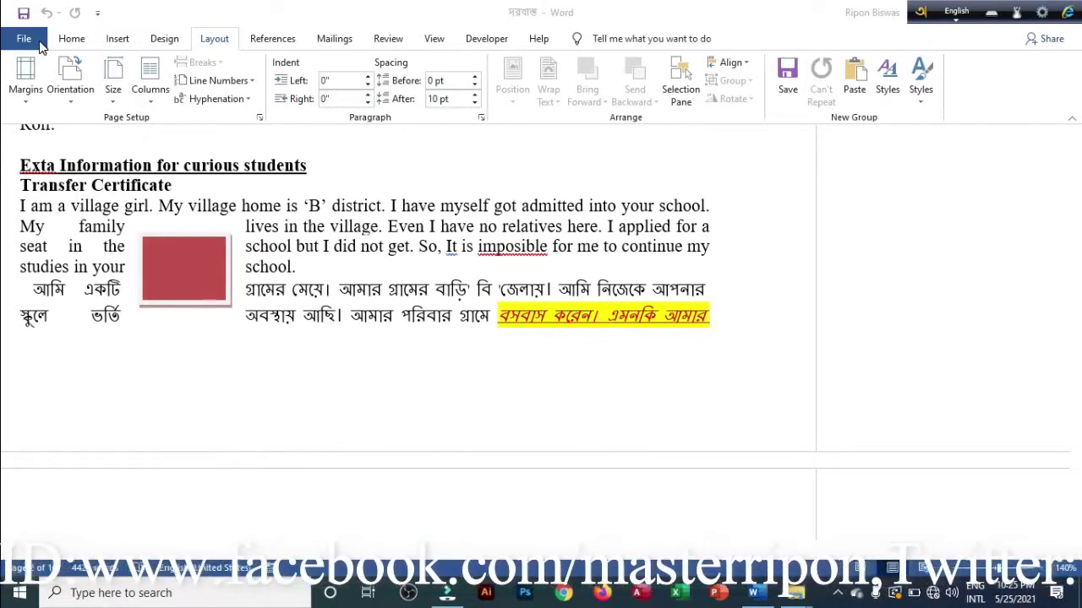
{"action": "left_click", "coordinate": [59, 384]}
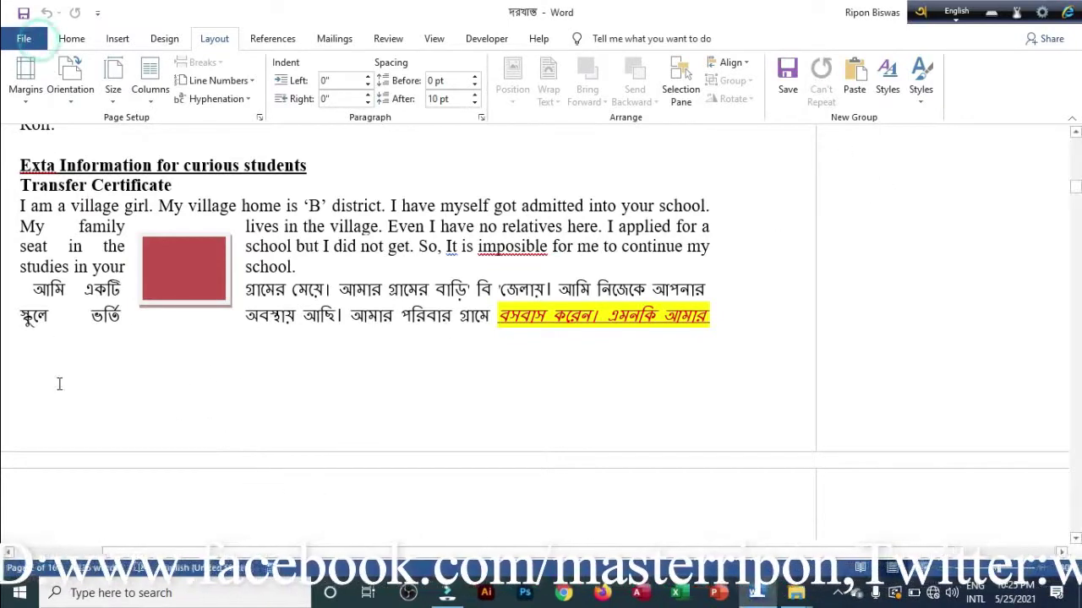
{"action": "left_click", "coordinate": [28, 38]}
{"action": "left_click", "coordinate": [49, 548]}
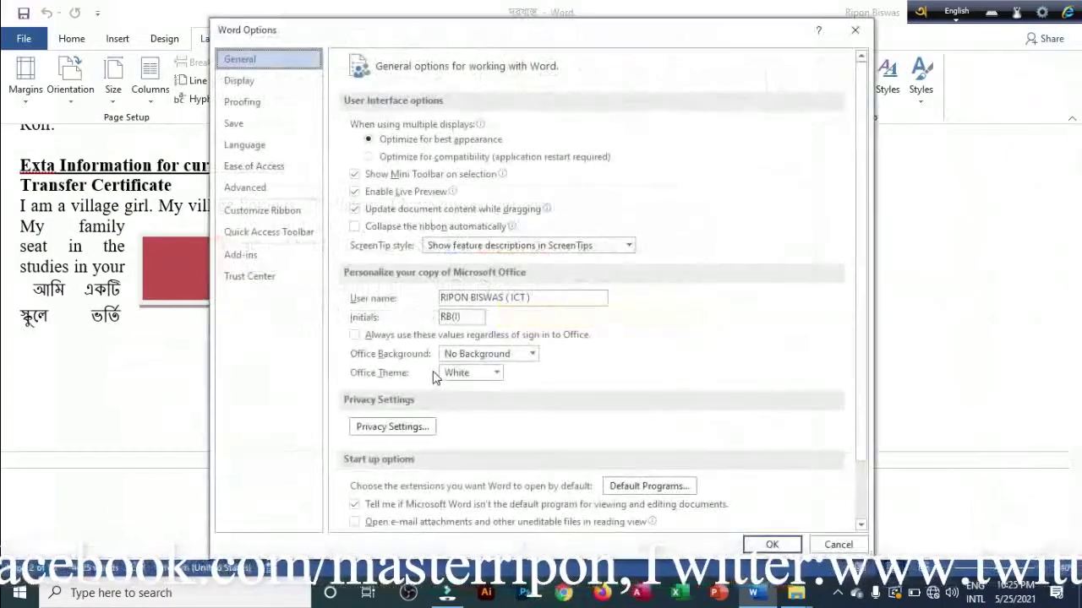
{"action": "left_click", "coordinate": [263, 211]}
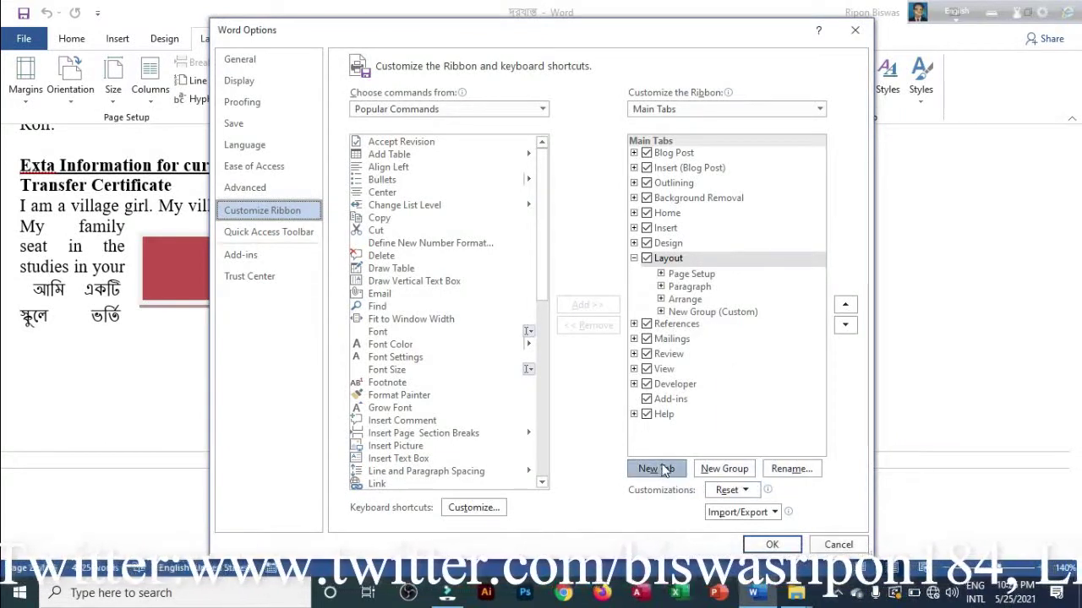
Remove the Page Setup, Paragraph, Arrange and custom New Group groups from the Layout tab
{"action": "left_click", "coordinate": [681, 276]}
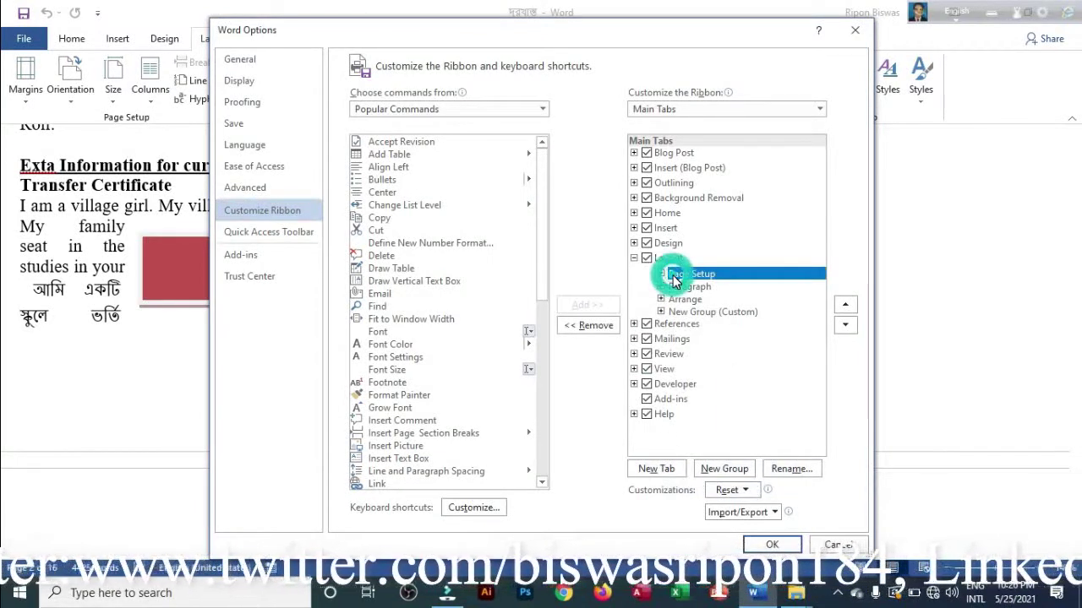
{"action": "left_click", "coordinate": [592, 326]}
{"action": "left_click", "coordinate": [692, 276]}
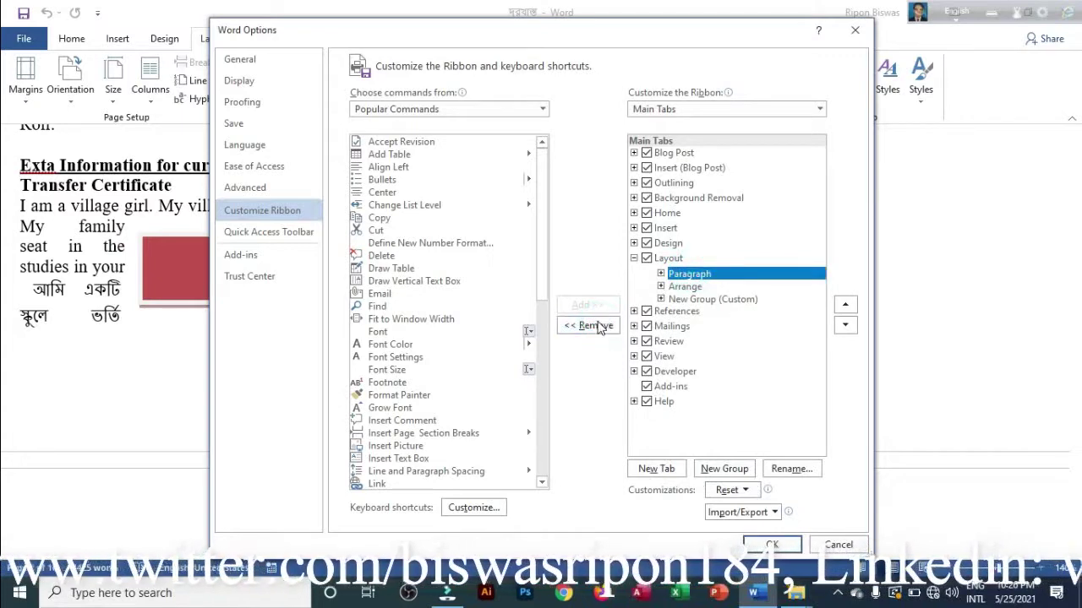
{"action": "left_click", "coordinate": [592, 329]}
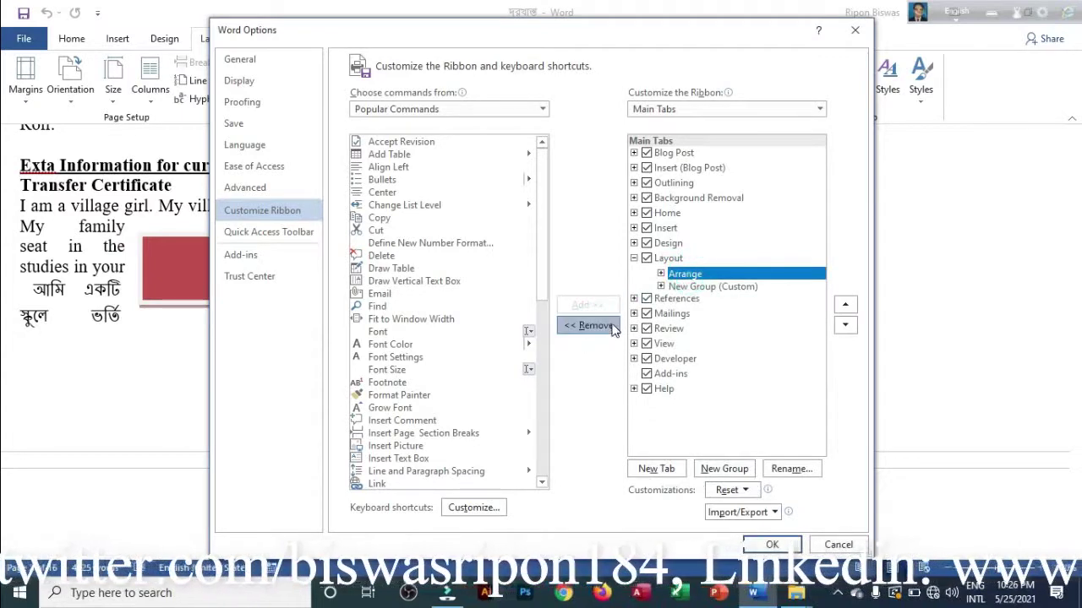
{"action": "left_click", "coordinate": [610, 328]}
{"action": "left_click", "coordinate": [699, 274]}
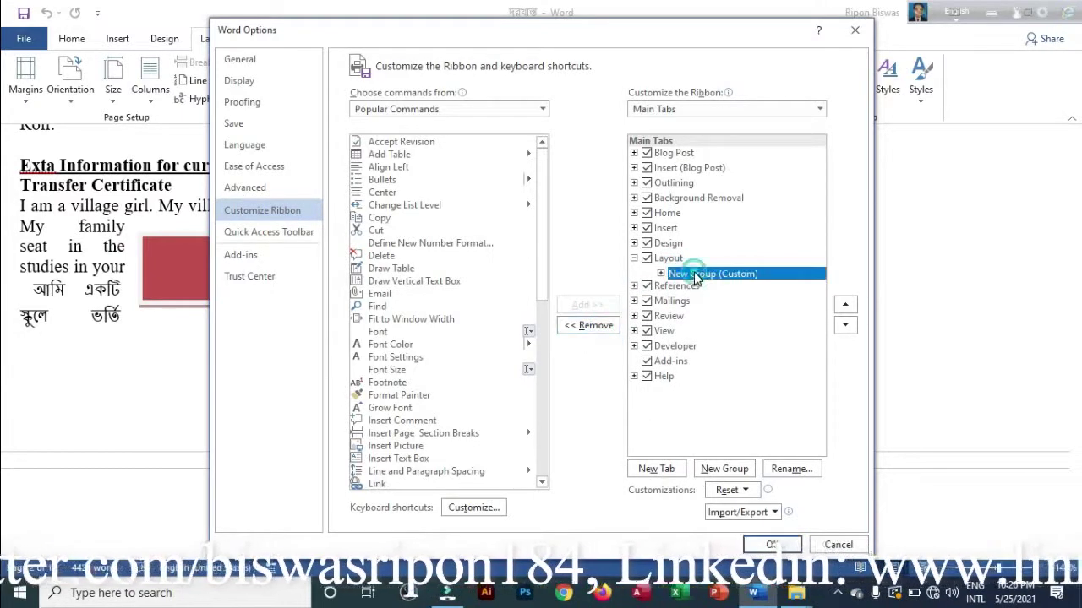
{"action": "left_click", "coordinate": [605, 328]}
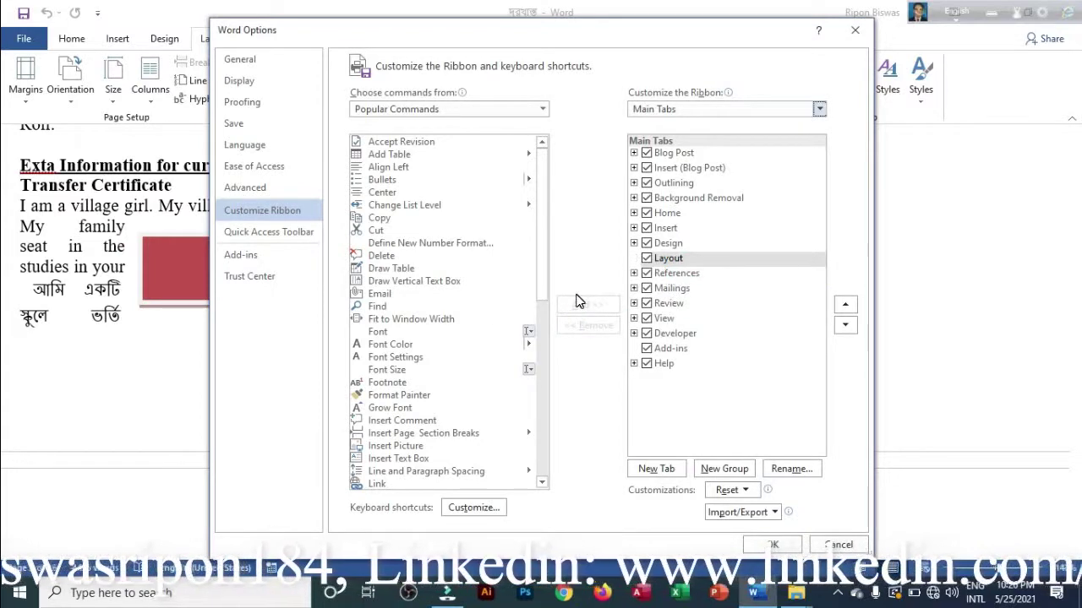
Reset all ribbon customizations to their defaults
{"action": "left_click", "coordinate": [744, 491]}
{"action": "left_click", "coordinate": [745, 529]}
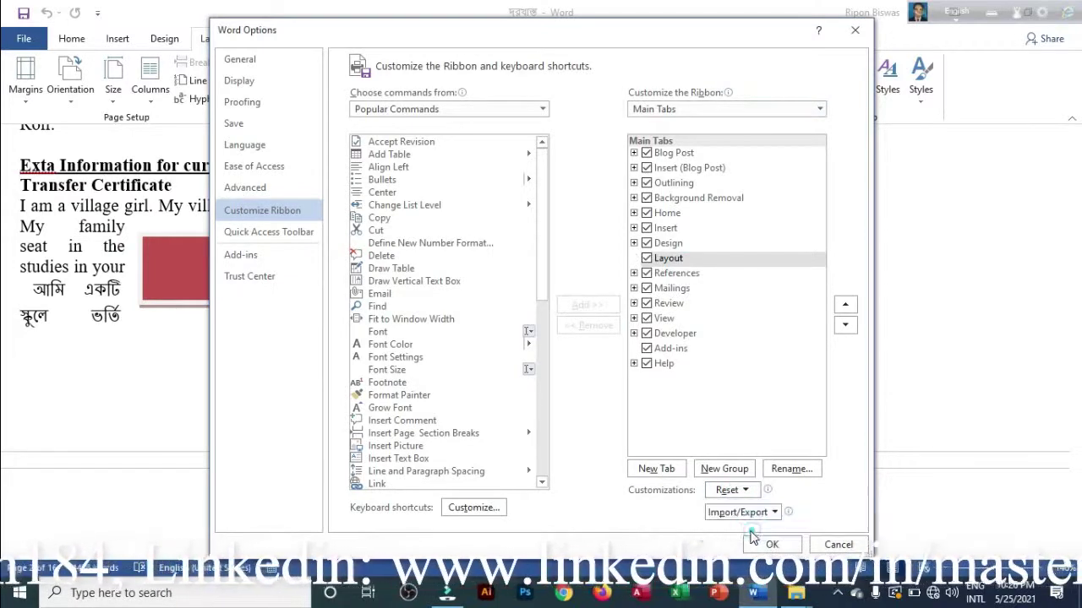
{"action": "left_click", "coordinate": [515, 341]}
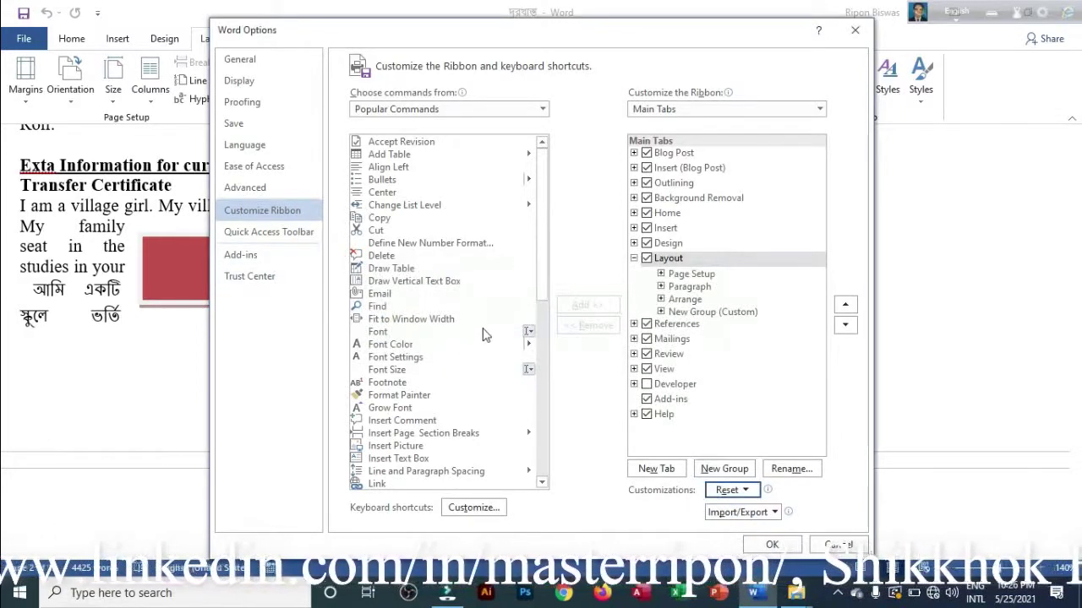
Add a new custom tab after Layout in the Main Tabs list and look through the popular commands
{"action": "left_click_drag", "start_coordinate": [543, 215], "coordinate": [543, 225]}
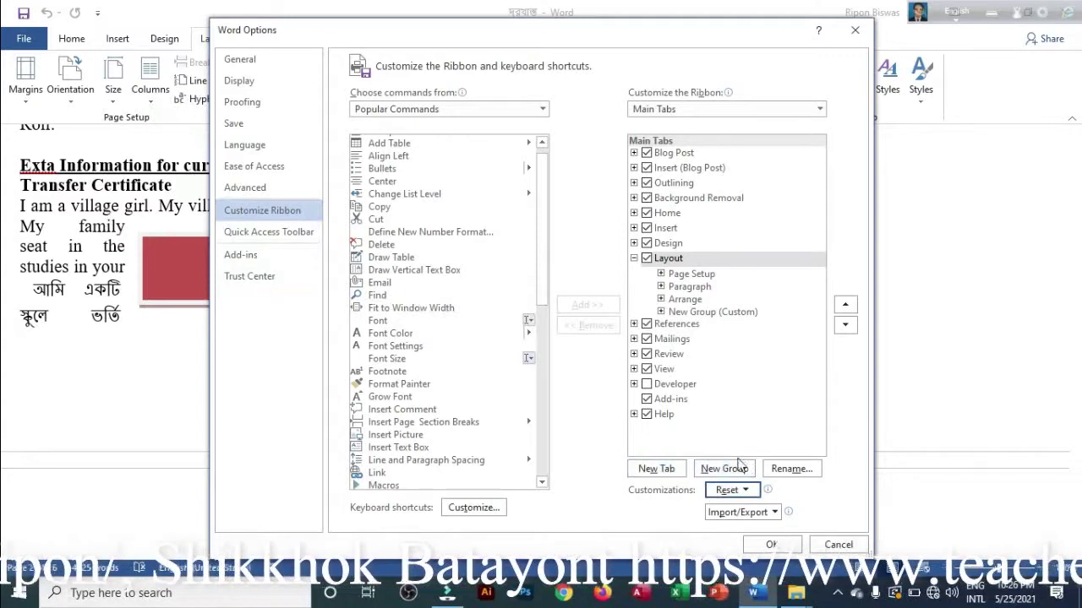
{"action": "left_click", "coordinate": [643, 473]}
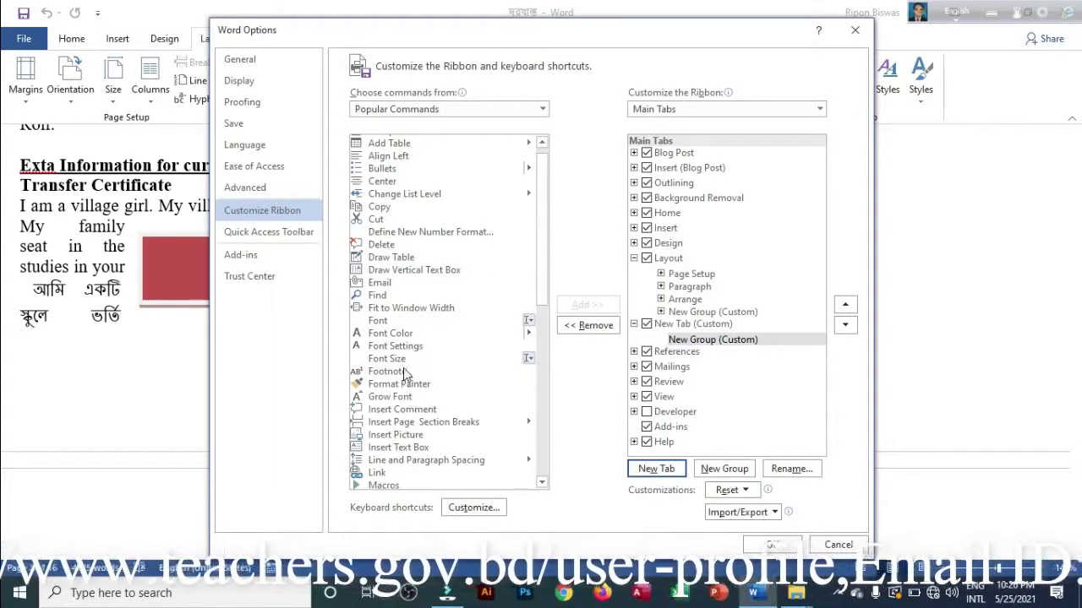
{"action": "scroll", "coordinate": [404, 372], "scroll_direction": "down", "scroll_amount": 5}
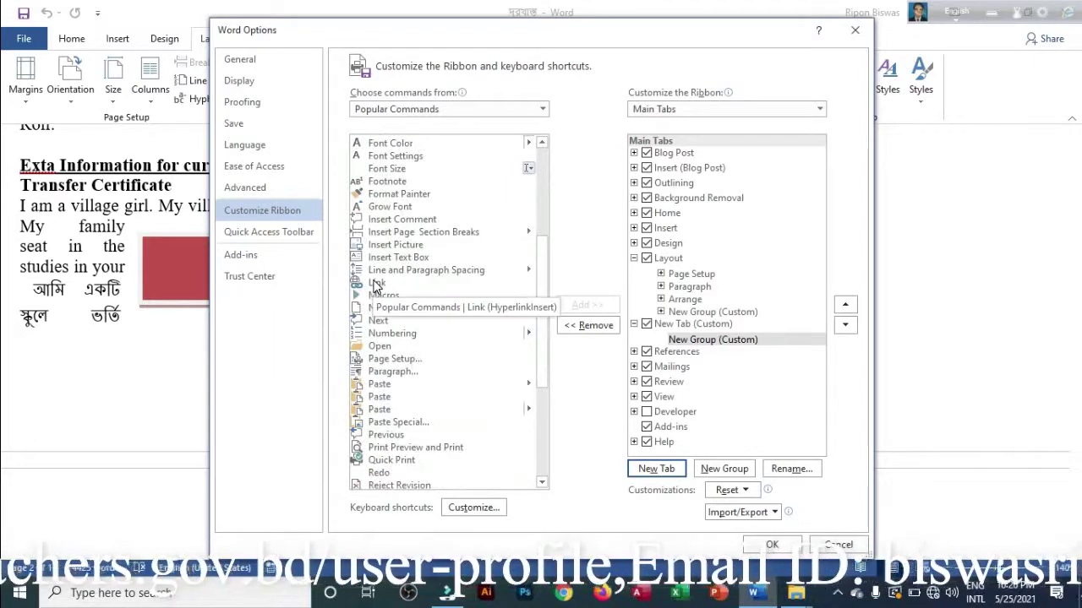
{"action": "scroll", "coordinate": [376, 287], "scroll_direction": "down", "scroll_amount": 5}
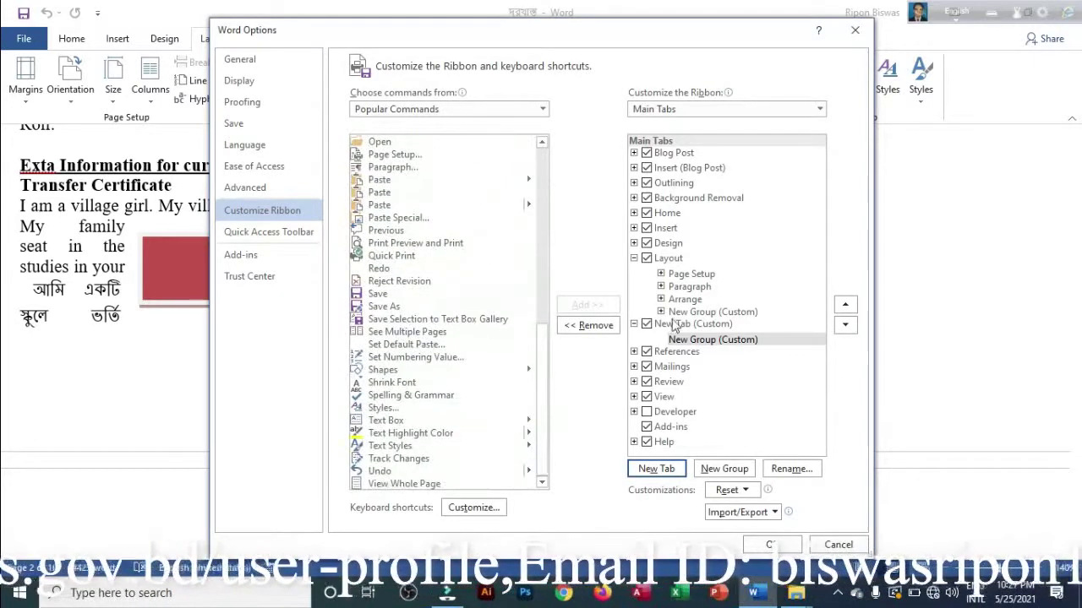
Try to add the Shapes command directly to the custom tab after Layout instead of to one of its groups
{"action": "left_click", "coordinate": [712, 341]}
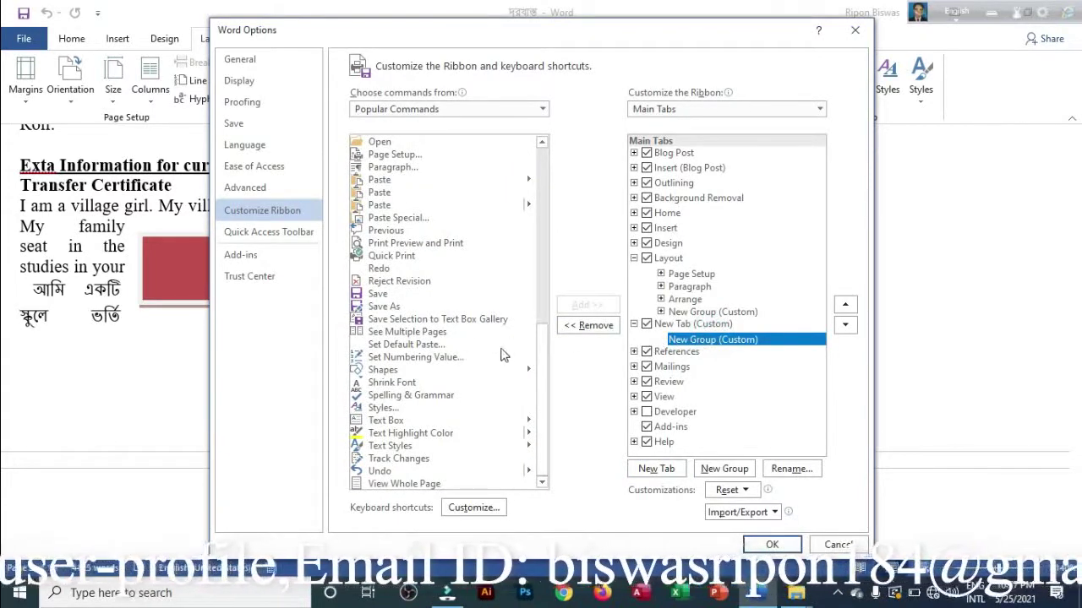
{"action": "double_click", "coordinate": [691, 326]}
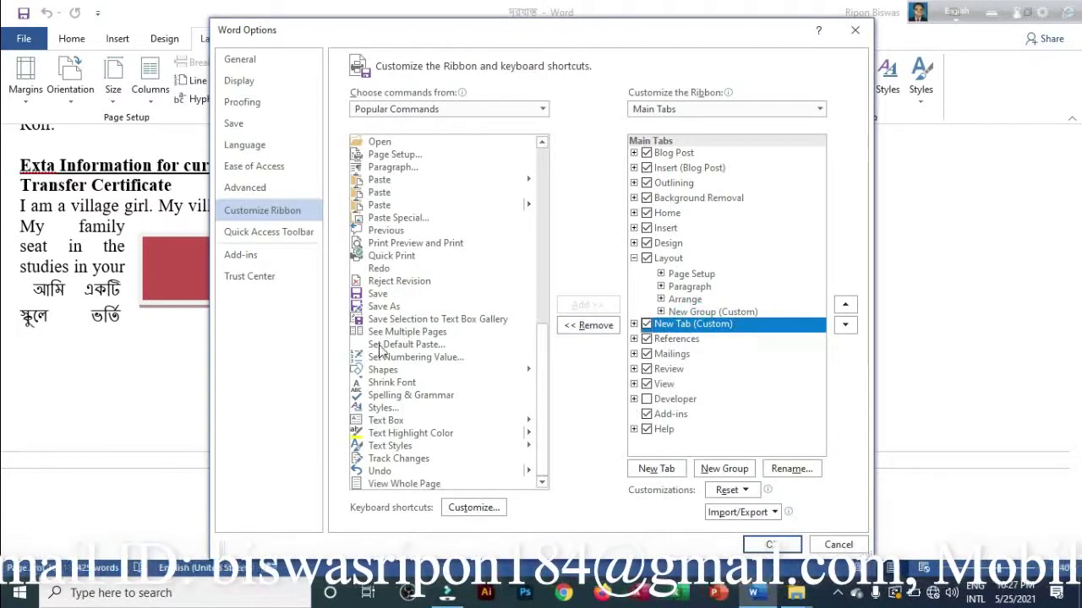
{"action": "left_click", "coordinate": [384, 372]}
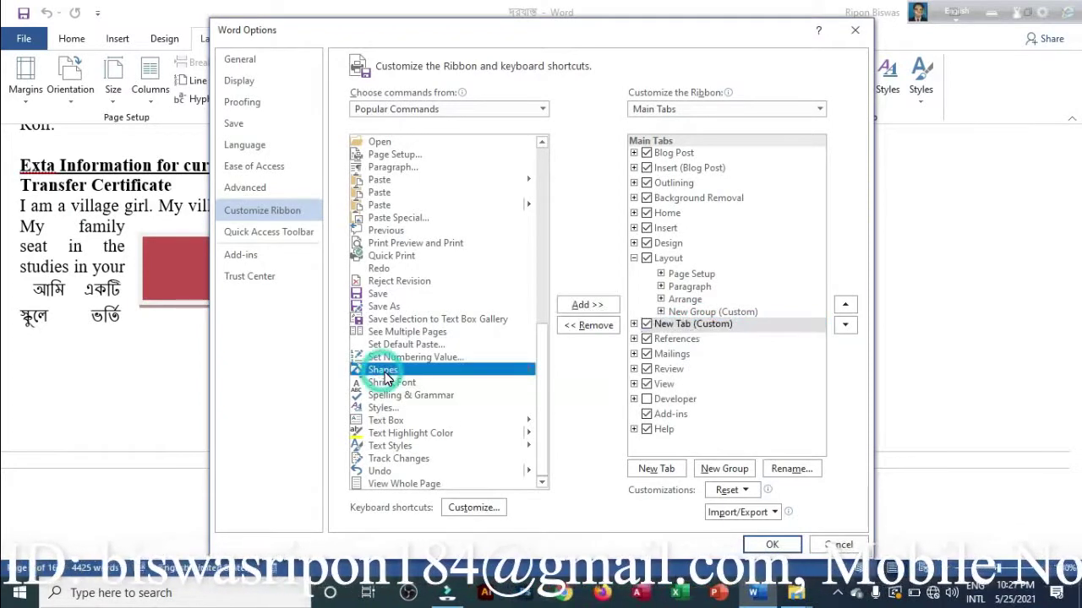
{"action": "left_click", "coordinate": [586, 306]}
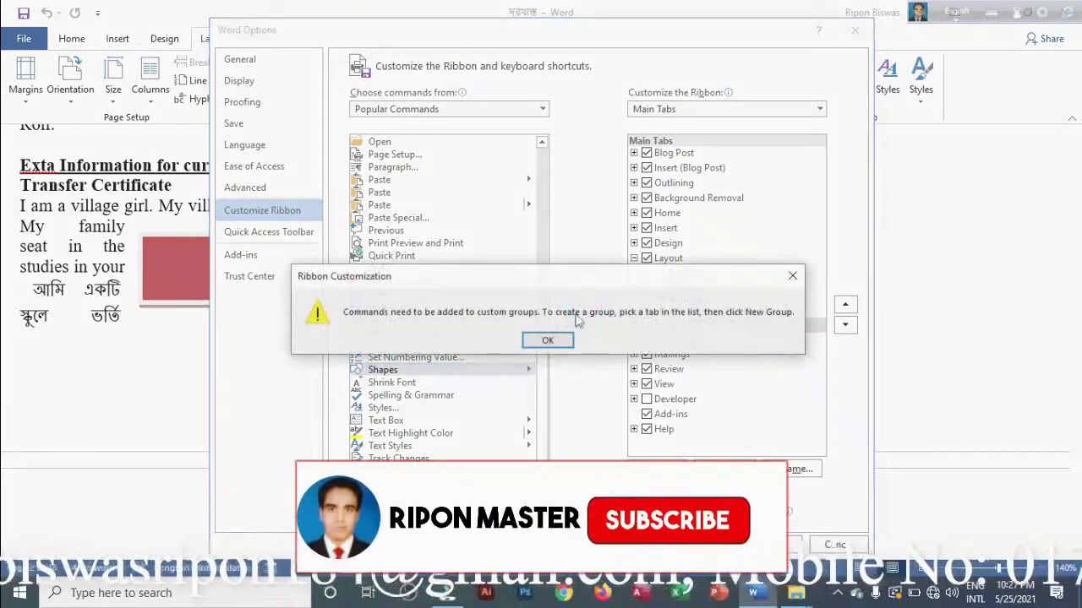
{"action": "left_click", "coordinate": [548, 340]}
Add a second custom tab after the first, put Paste and Print Preview and Print in its group, and apply the changes
{"action": "left_click", "coordinate": [660, 326]}
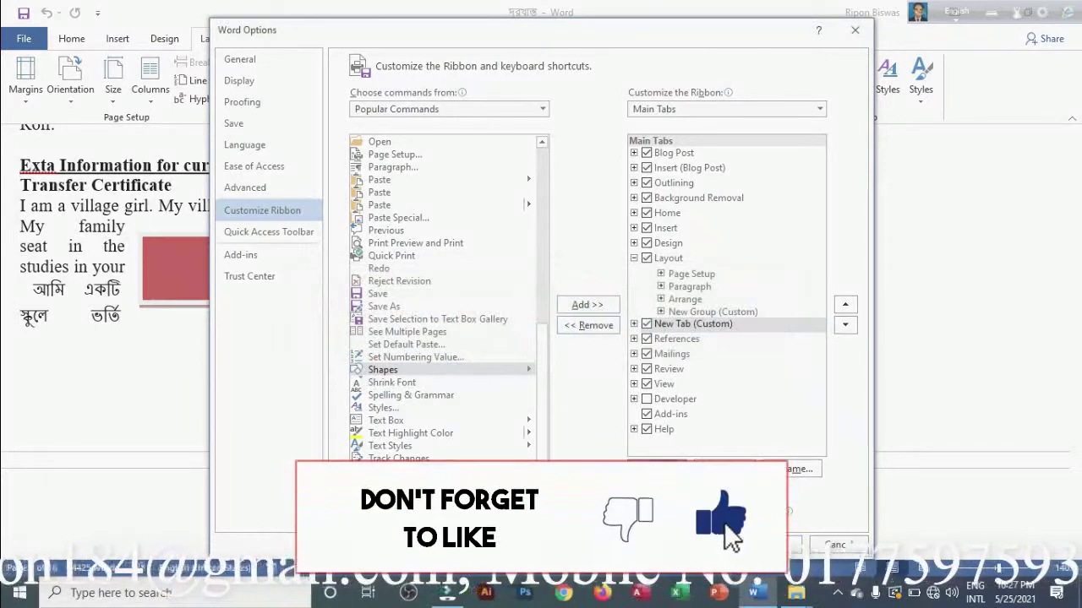
{"action": "left_click", "coordinate": [656, 468]}
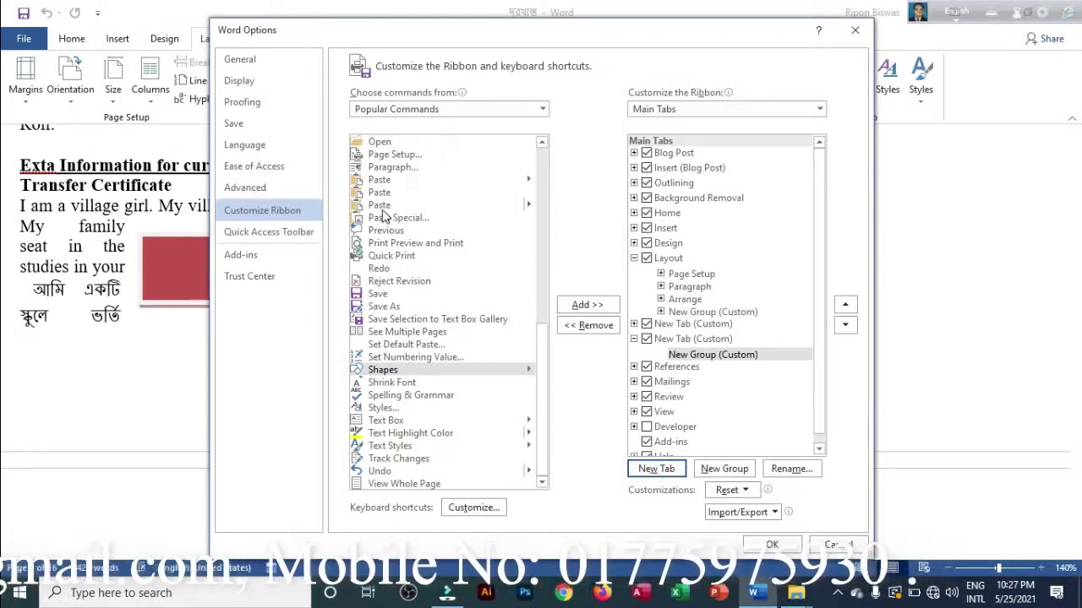
{"action": "left_click", "coordinate": [379, 205]}
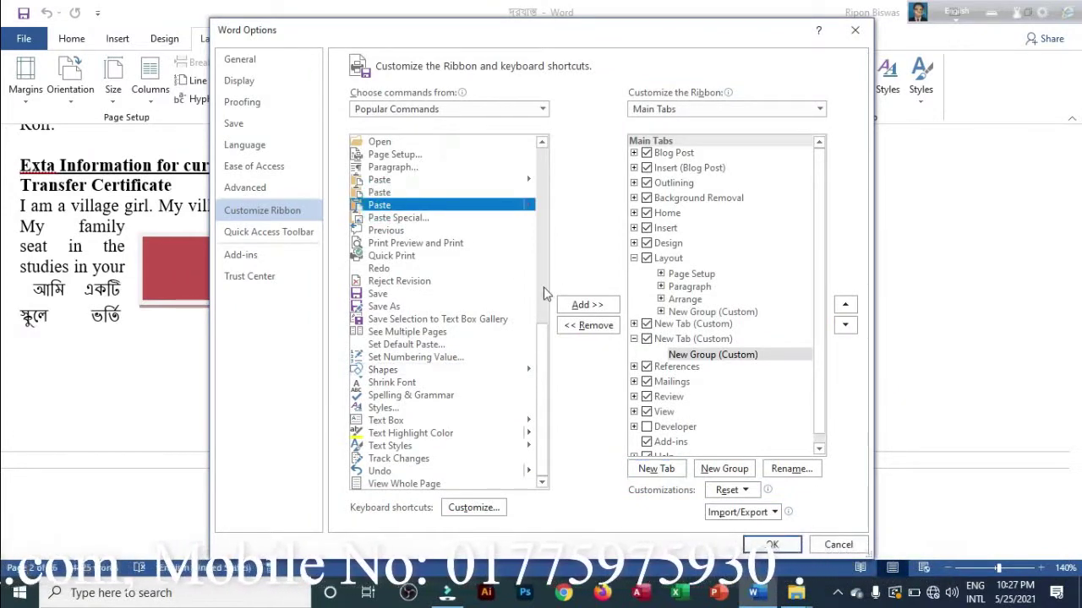
{"action": "left_click", "coordinate": [587, 305]}
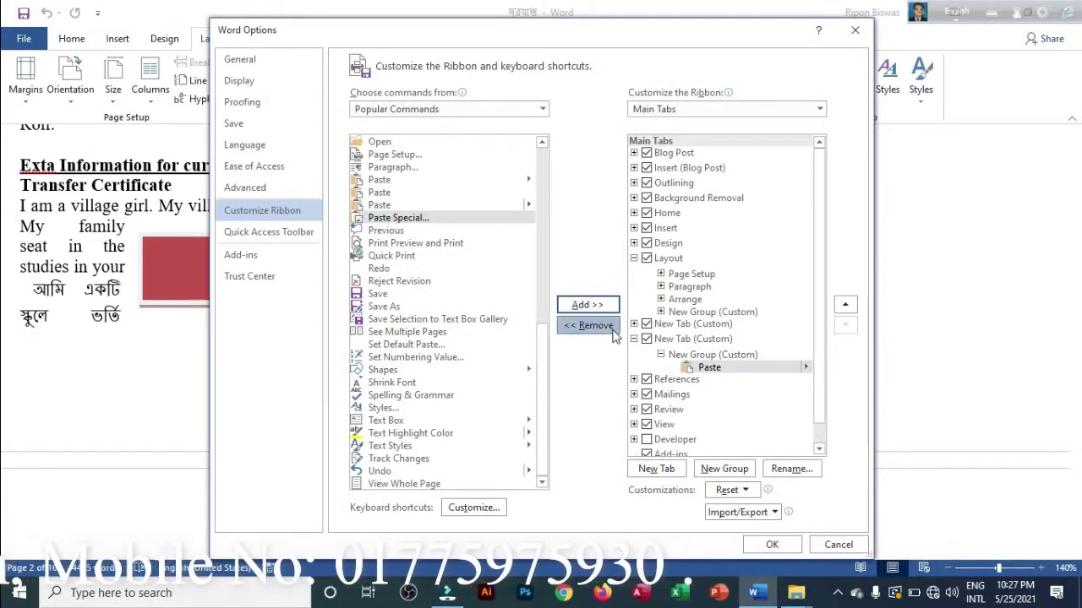
{"action": "left_click", "coordinate": [395, 244]}
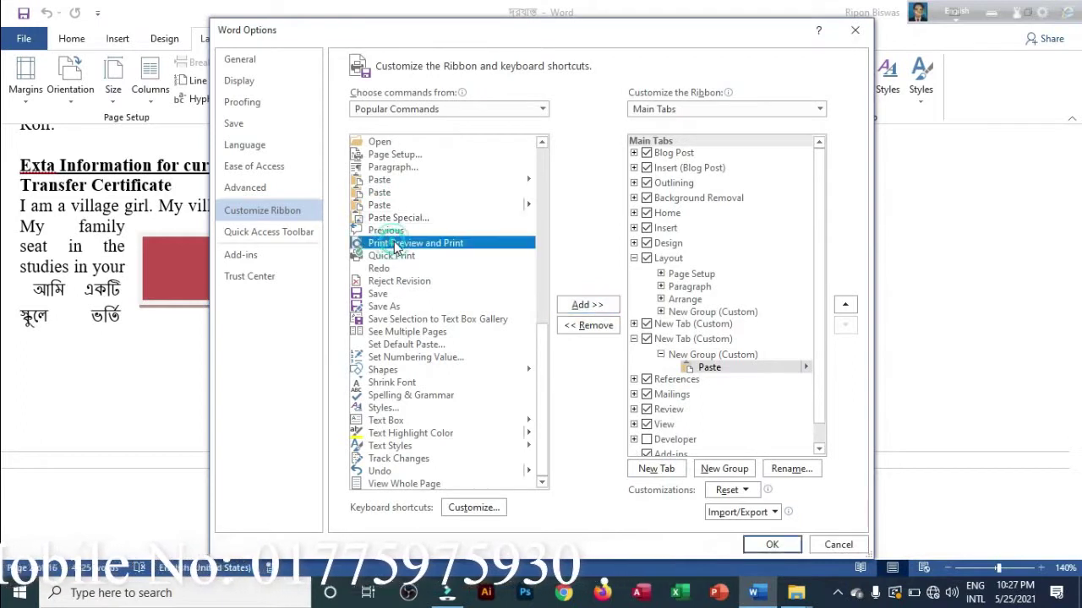
{"action": "left_click", "coordinate": [585, 306]}
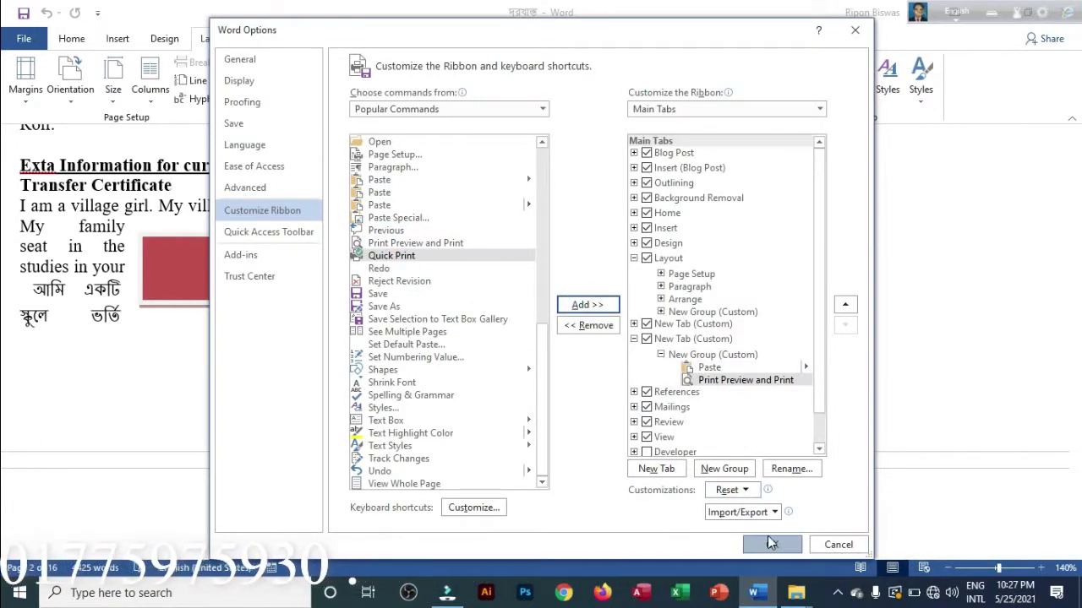
{"action": "left_click", "coordinate": [773, 546]}
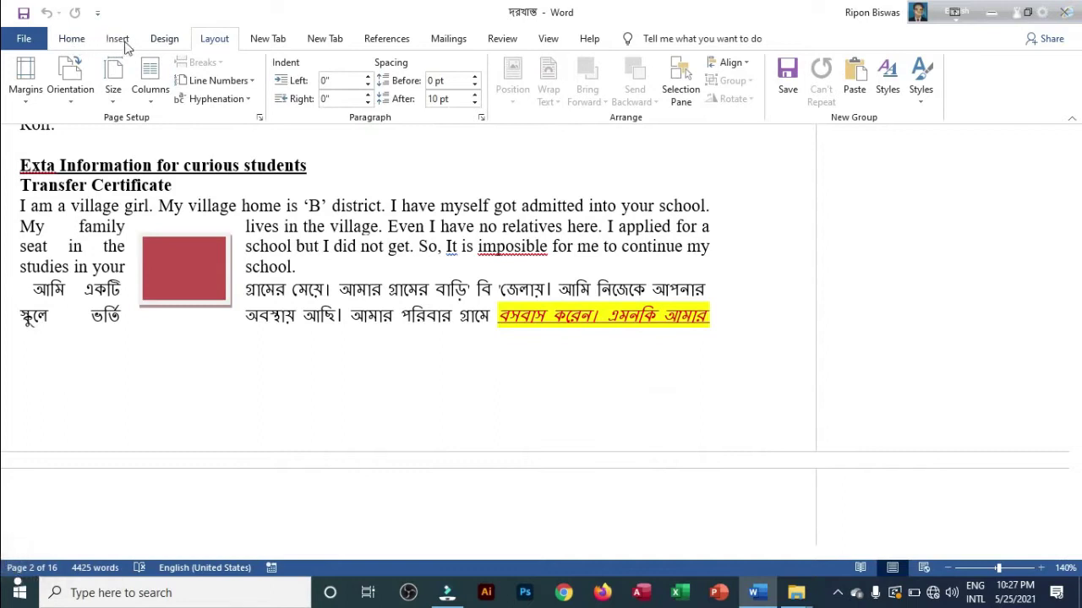
Compare the contents of the two custom tabs on the ribbon
{"action": "left_click", "coordinate": [261, 34]}
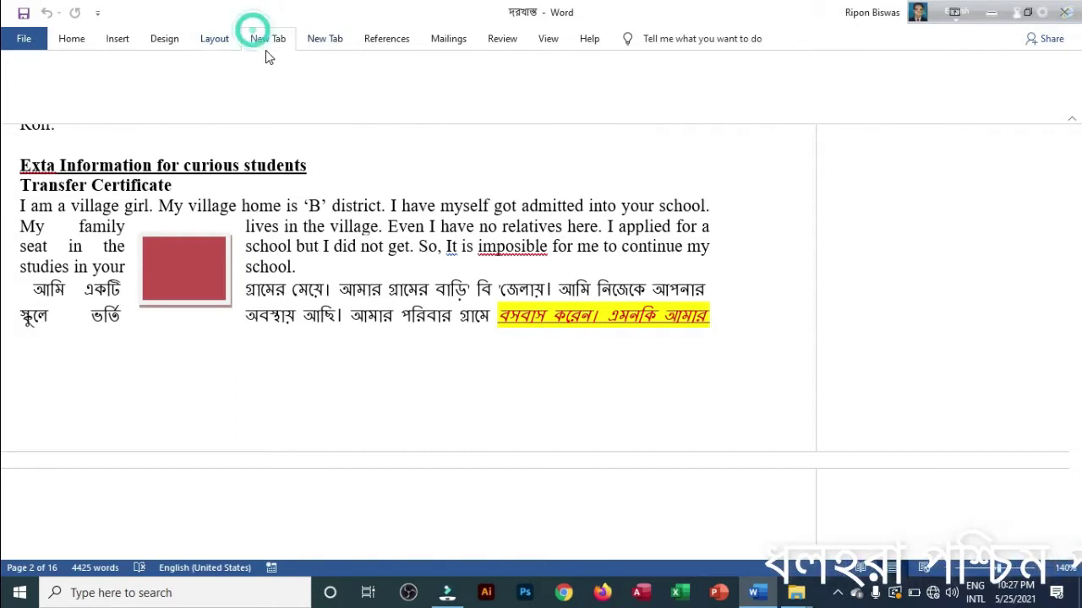
{"action": "left_click", "coordinate": [319, 42]}
{"action": "left_click", "coordinate": [278, 40]}
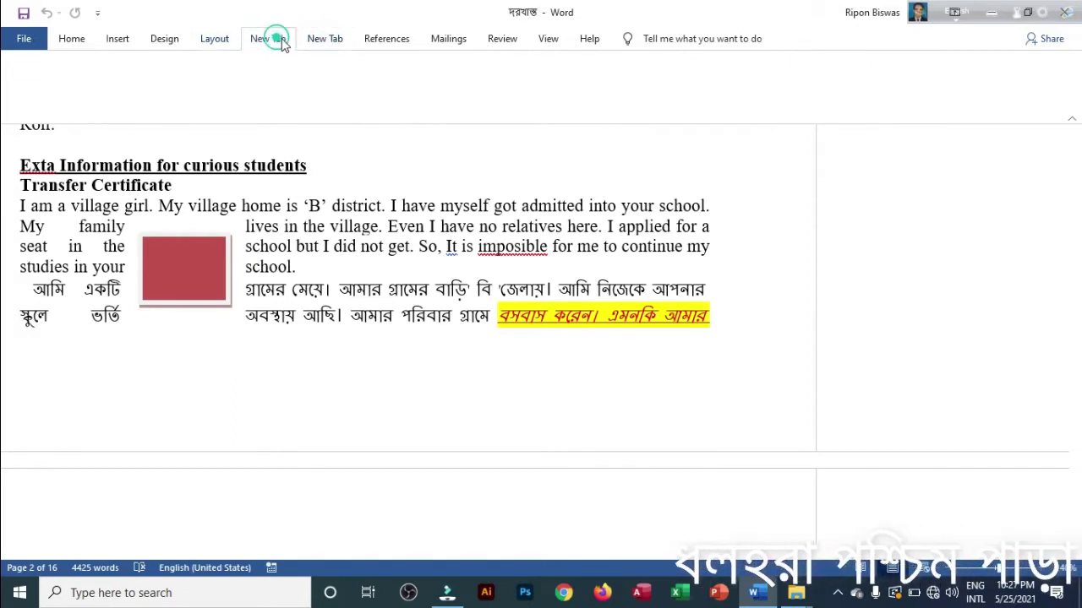
{"action": "left_click", "coordinate": [331, 40]}
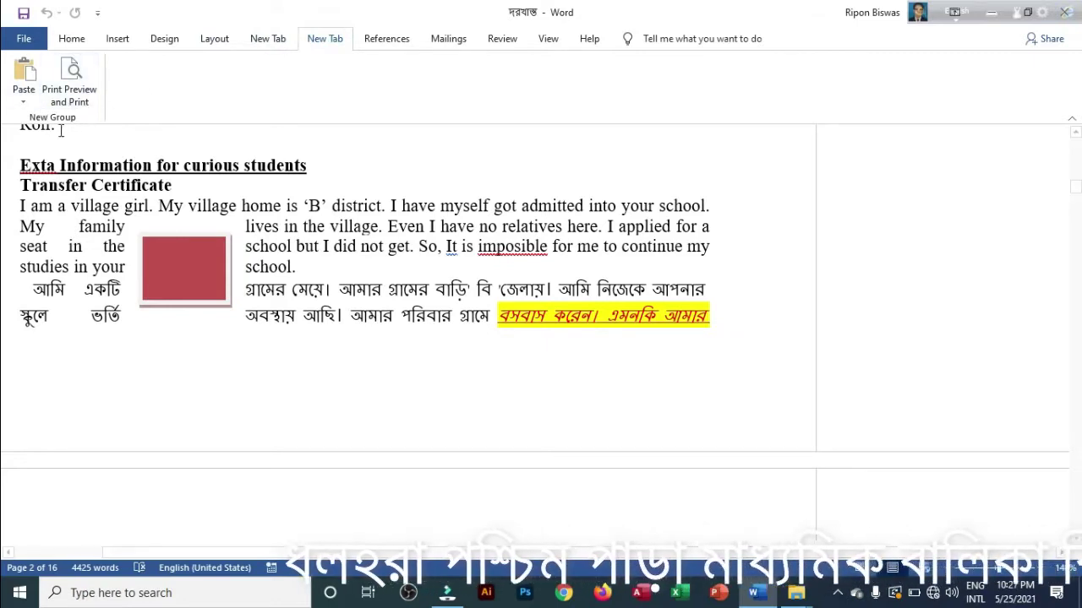
{"action": "left_click", "coordinate": [269, 42]}
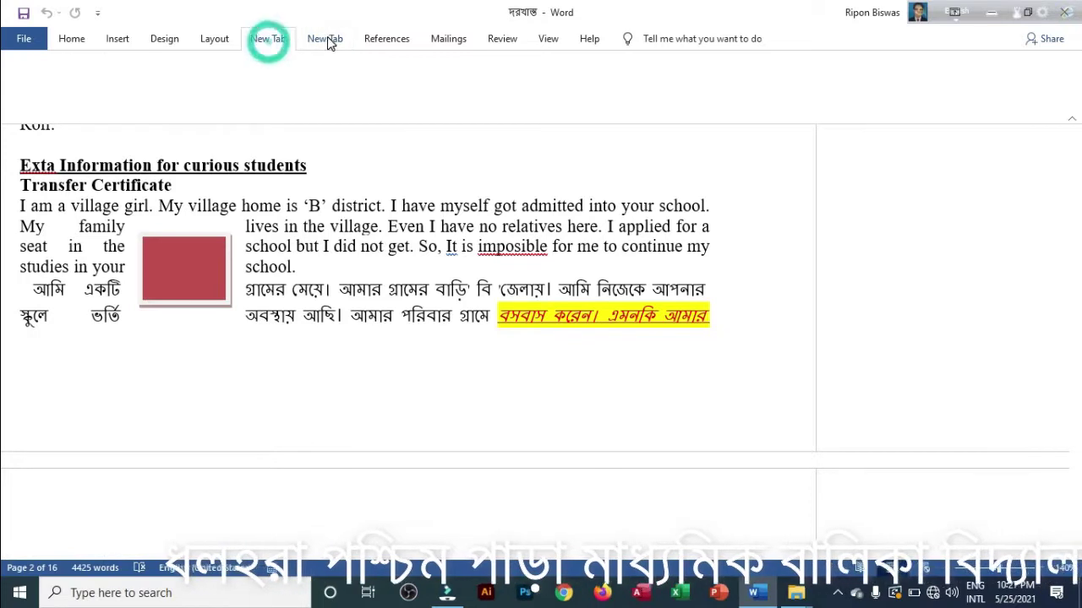
{"action": "left_click", "coordinate": [327, 38]}
{"action": "left_click", "coordinate": [276, 38]}
{"action": "left_click", "coordinate": [325, 39]}
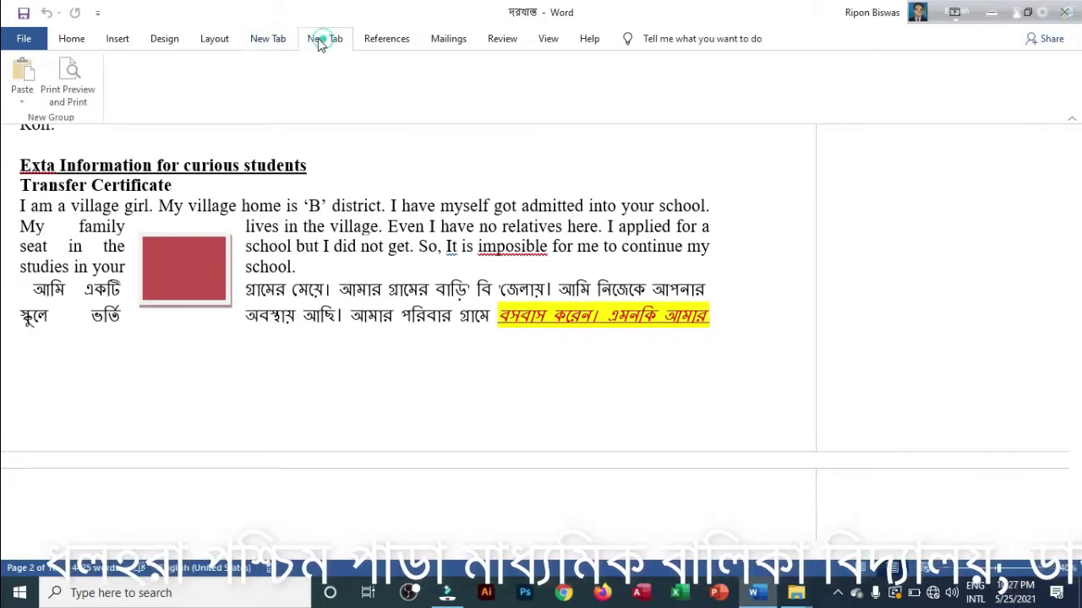
{"action": "left_click", "coordinate": [267, 39]}
{"action": "left_click", "coordinate": [308, 39]}
{"action": "left_click", "coordinate": [269, 40]}
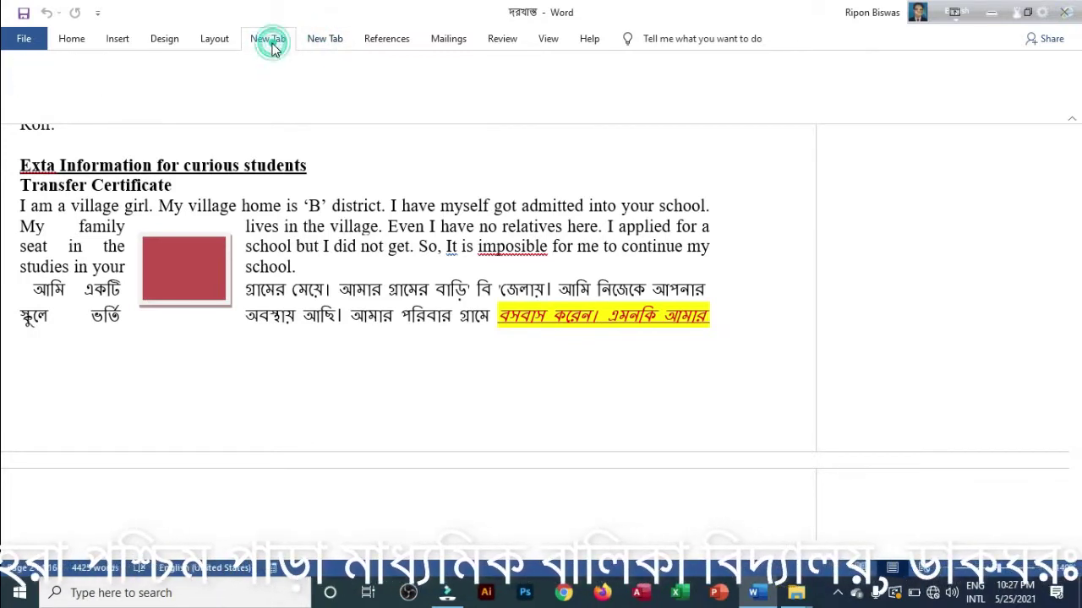
Reopen the Customize Ribbon options, reset all customizations to remove both custom tabs, and apply the reset
{"action": "left_click", "coordinate": [25, 39]}
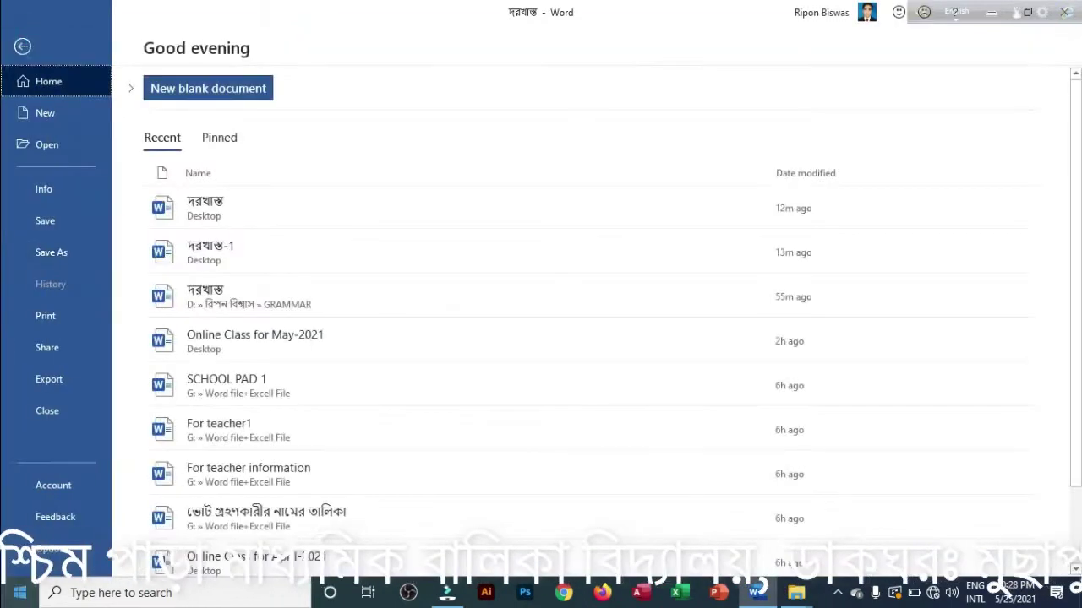
{"action": "left_click", "coordinate": [50, 548]}
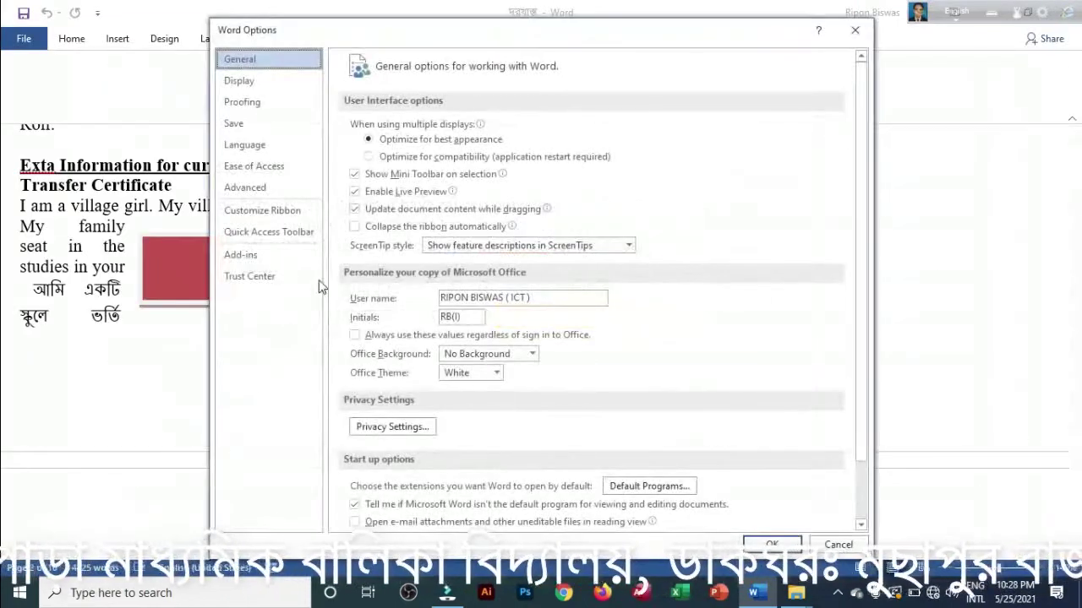
{"action": "left_click", "coordinate": [262, 211]}
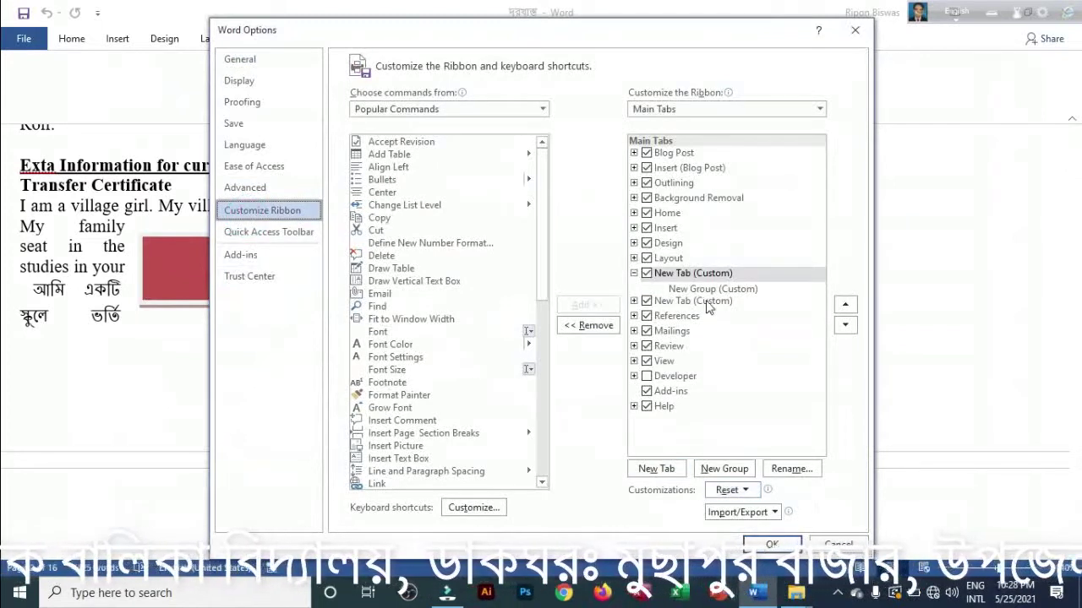
{"action": "left_click", "coordinate": [742, 491]}
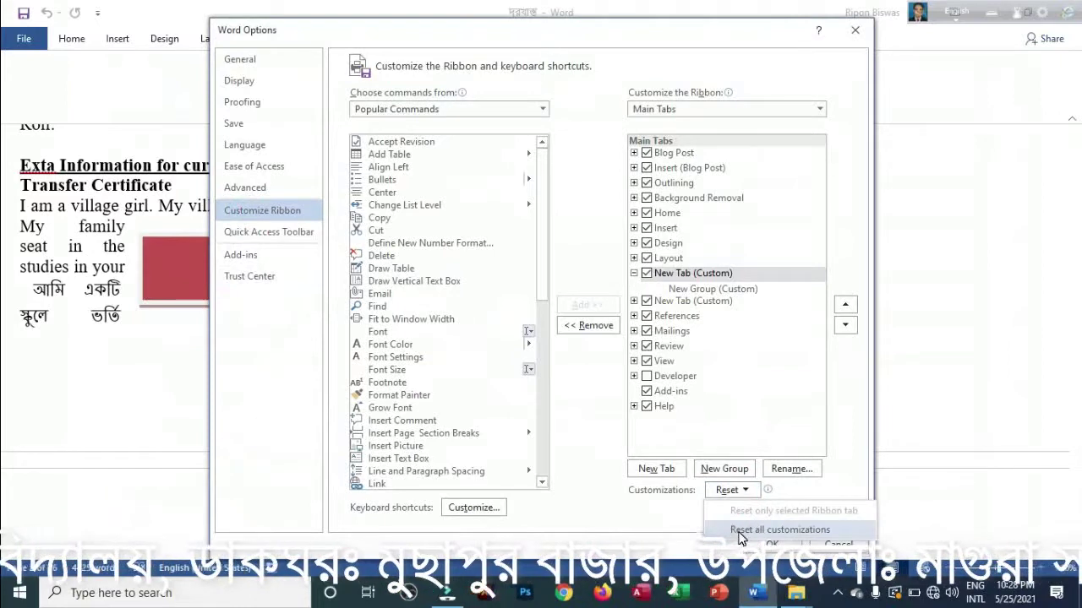
{"action": "left_click", "coordinate": [741, 533]}
{"action": "left_click", "coordinate": [509, 342]}
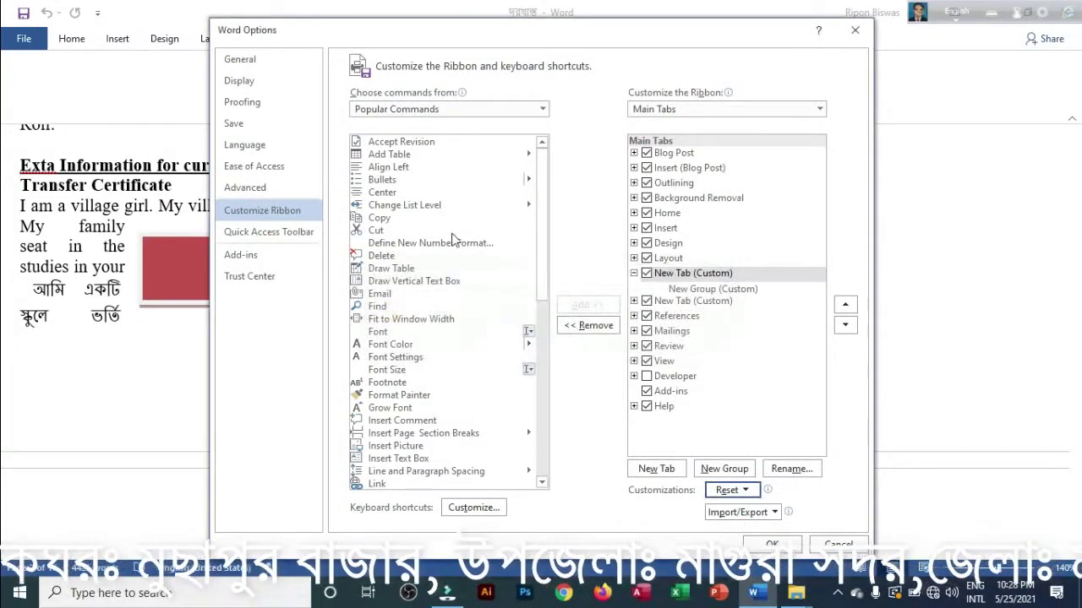
{"action": "left_click", "coordinate": [772, 544]}
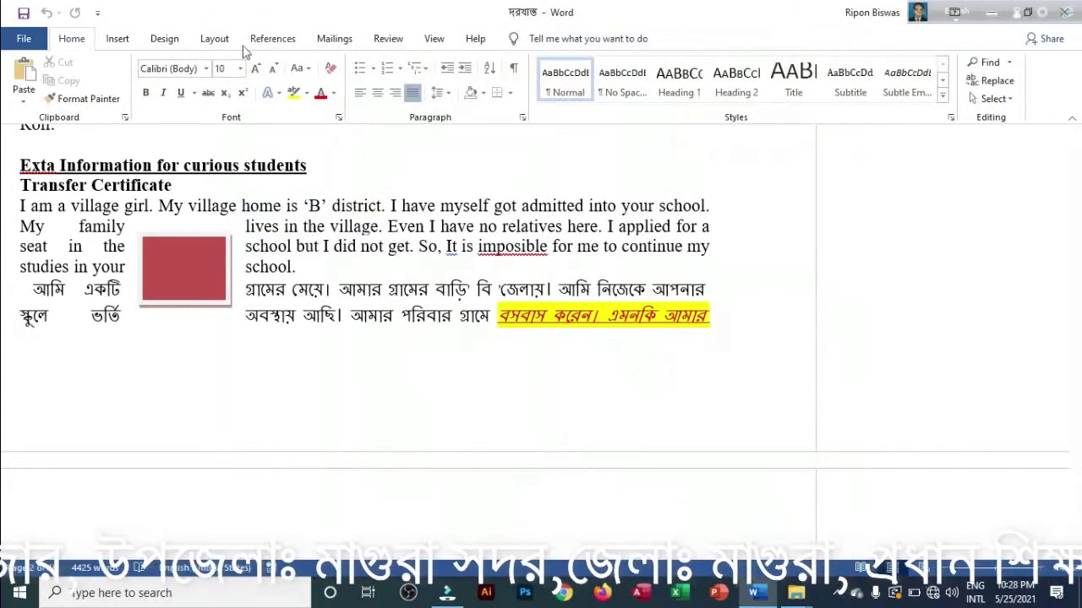
Return to the Customize Ribbon options and open the keyboard shortcut customization dialog
{"action": "left_click", "coordinate": [23, 39]}
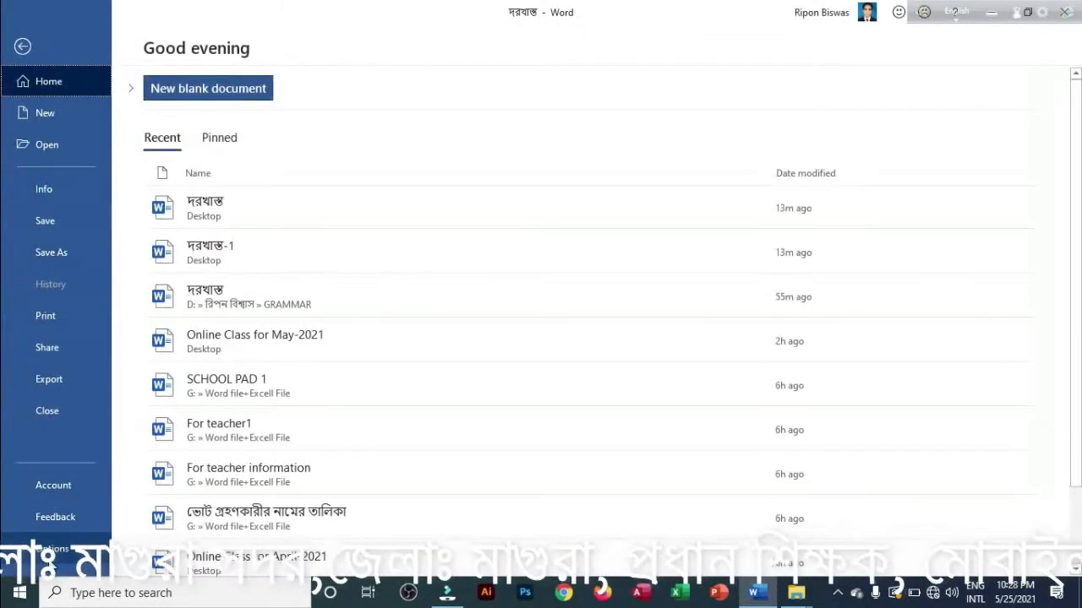
{"action": "left_click", "coordinate": [46, 549]}
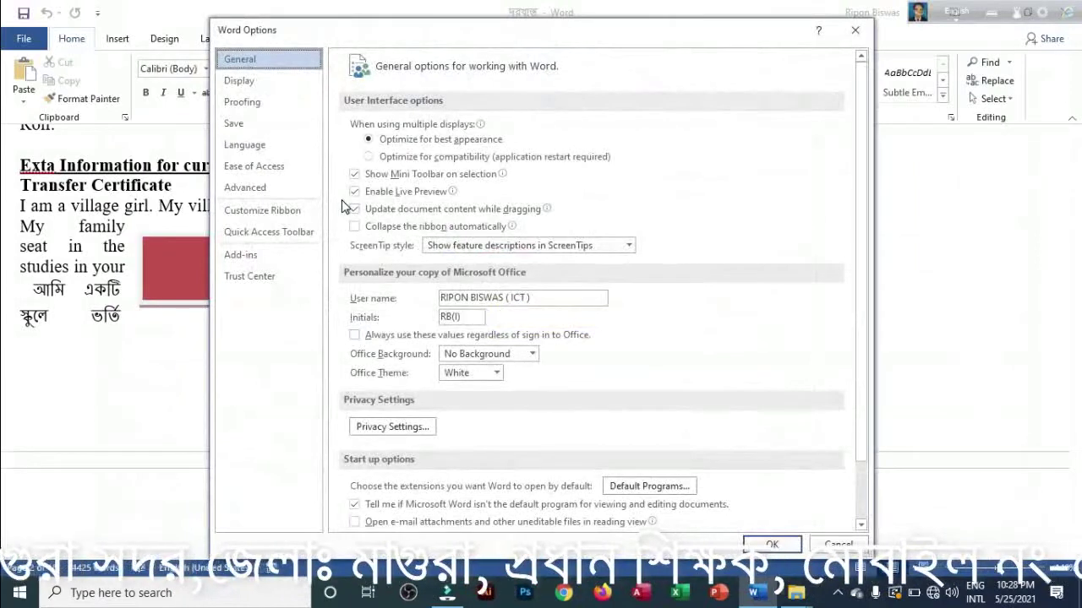
{"action": "left_click", "coordinate": [289, 211]}
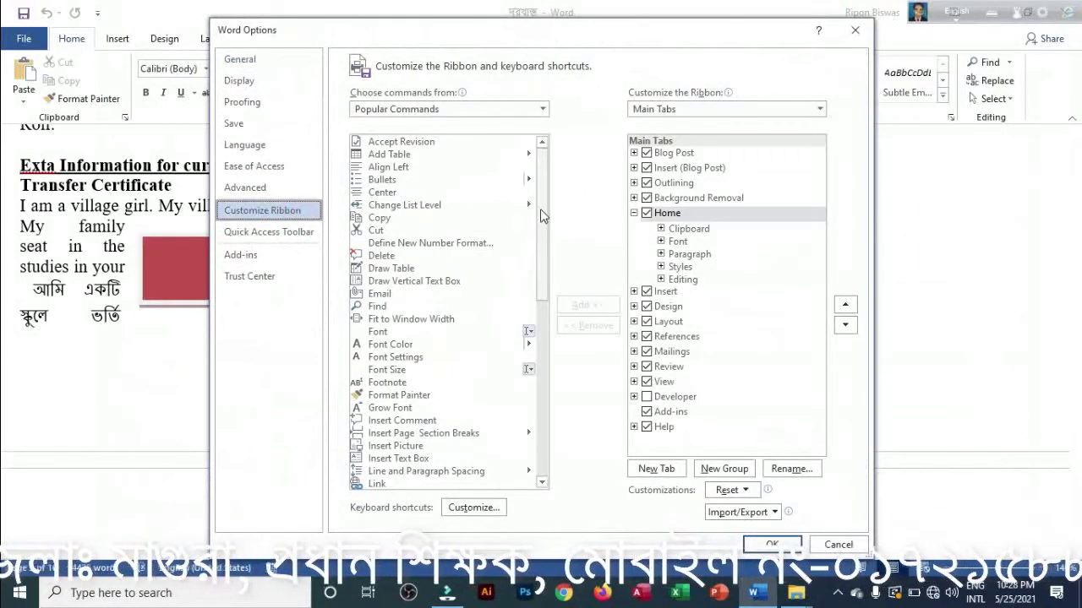
{"action": "left_click_drag", "start_coordinate": [540, 206], "coordinate": [516, 150]}
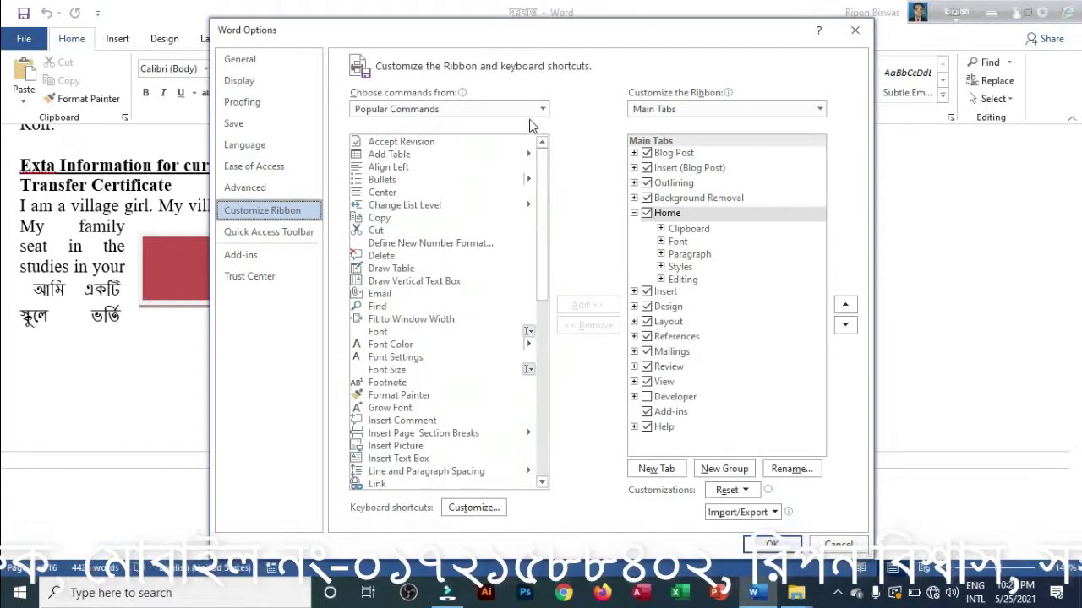
{"action": "left_click", "coordinate": [473, 507]}
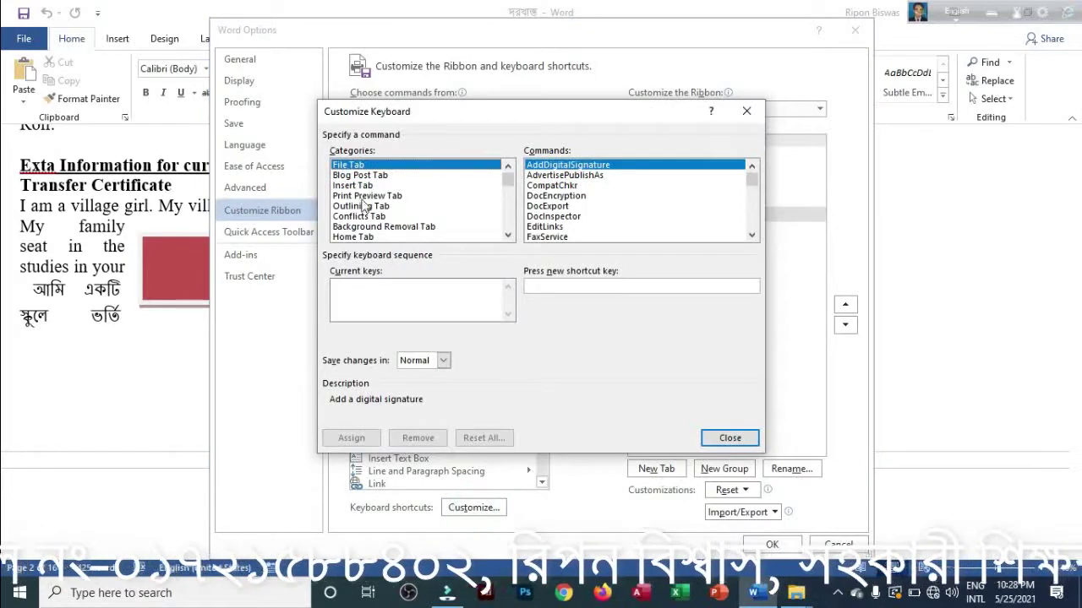
Browse the keyboard shortcut categories, including All Commands and Text Box Tools, and list the entries under Fonts
{"action": "left_click_drag", "start_coordinate": [508, 177], "coordinate": [510, 223]}
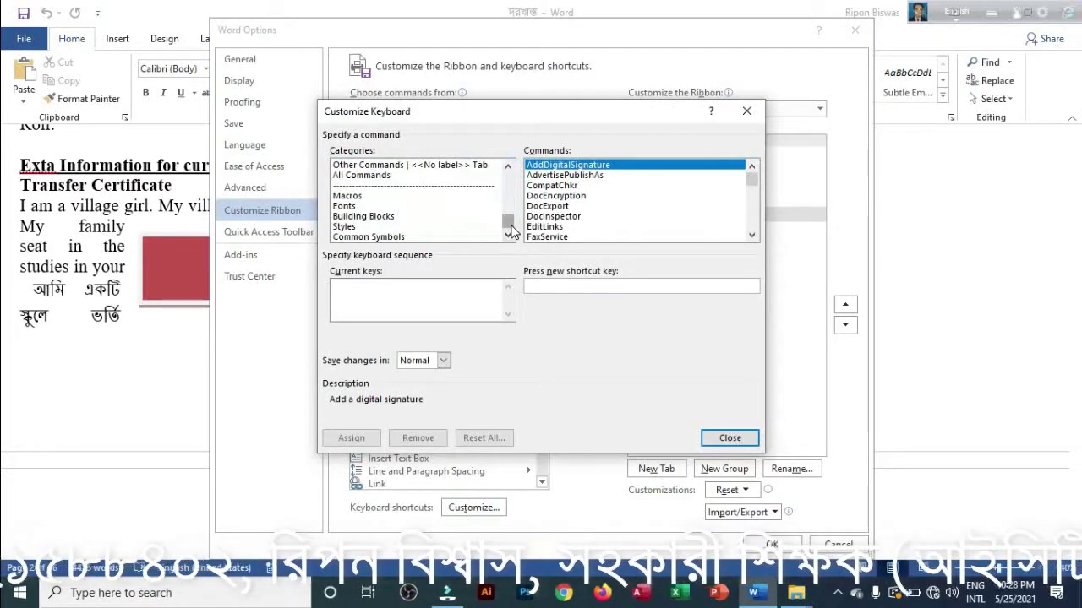
{"action": "left_click", "coordinate": [473, 175]}
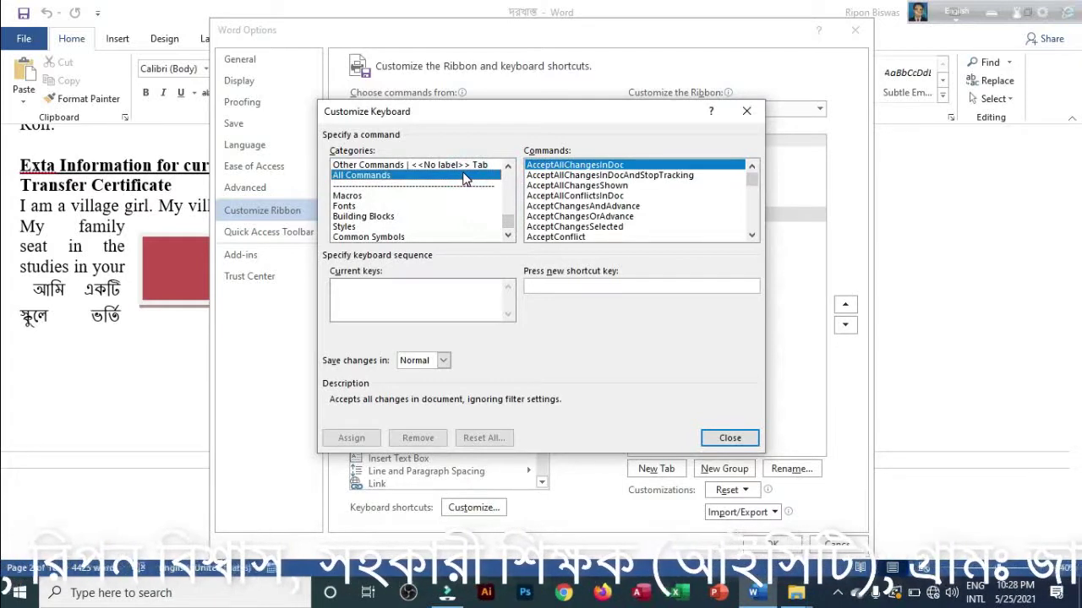
{"action": "key", "text": "t"}
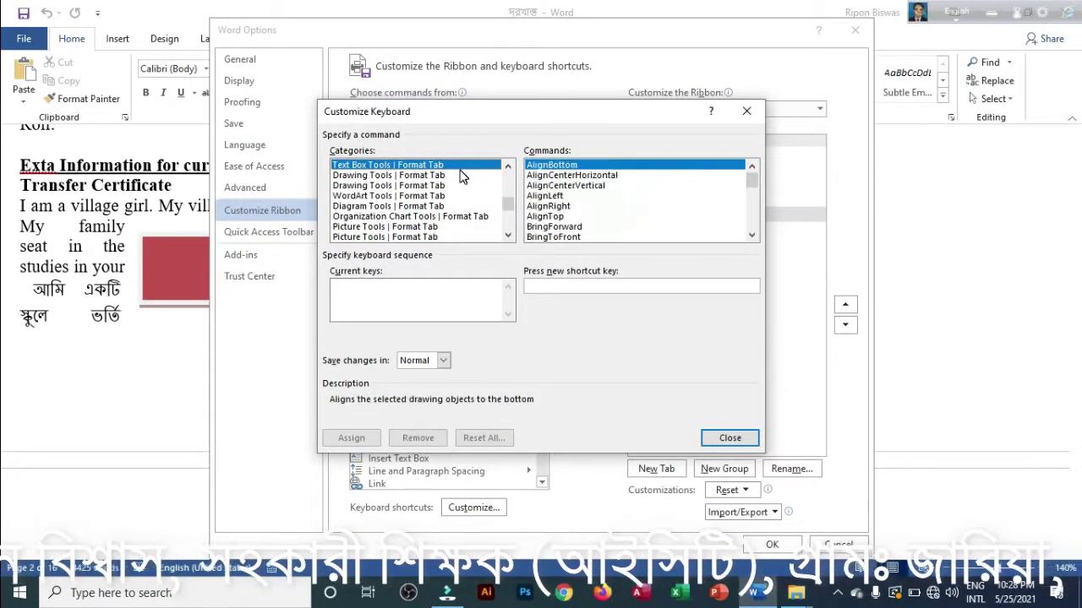
{"action": "scroll", "coordinate": [463, 211], "scroll_direction": "up", "scroll_amount": 1}
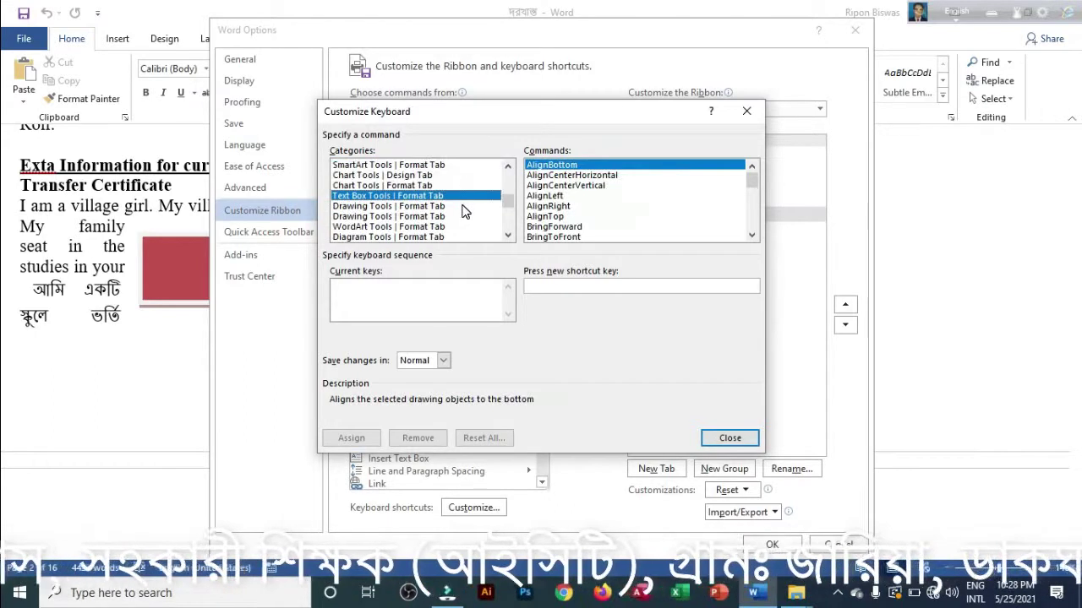
{"action": "scroll", "coordinate": [463, 211], "scroll_direction": "down", "scroll_amount": 5}
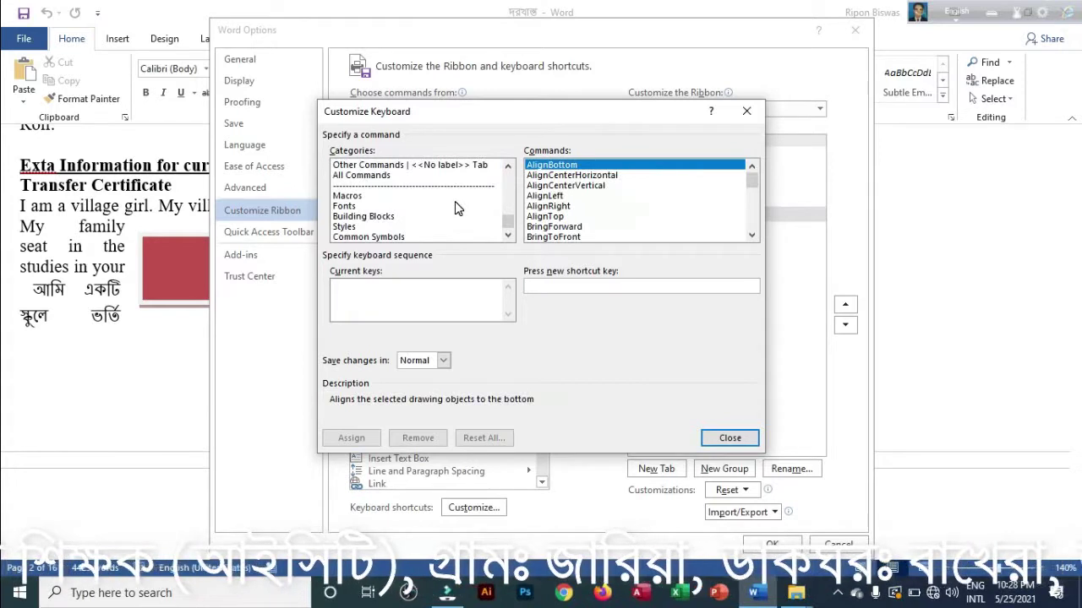
{"action": "scroll", "coordinate": [455, 201], "scroll_direction": "up", "scroll_amount": 1}
{"action": "scroll", "coordinate": [455, 201], "scroll_direction": "down", "scroll_amount": 1}
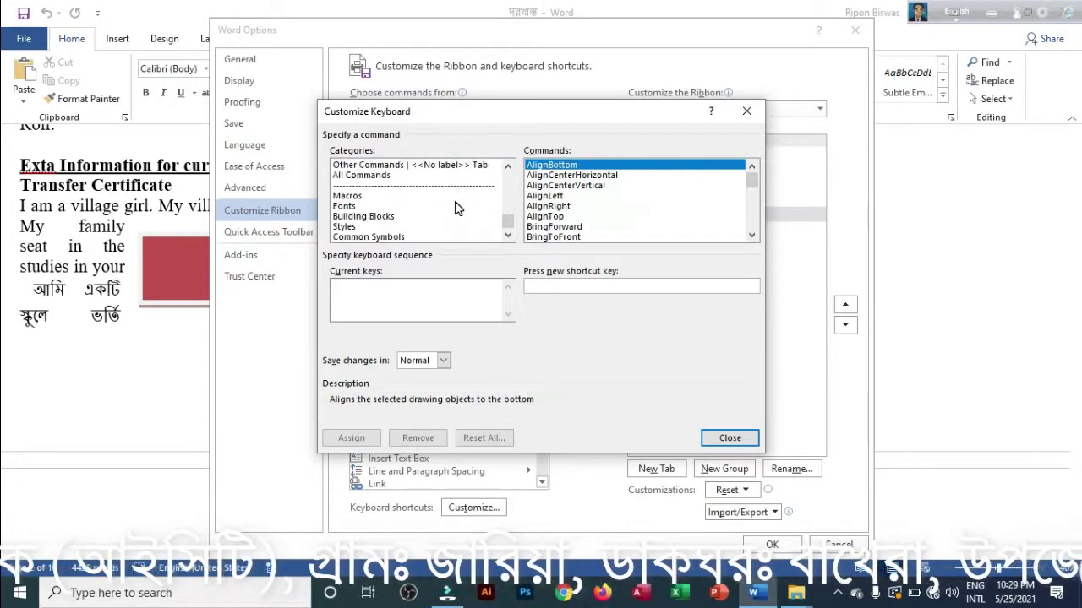
{"action": "left_click", "coordinate": [348, 207]}
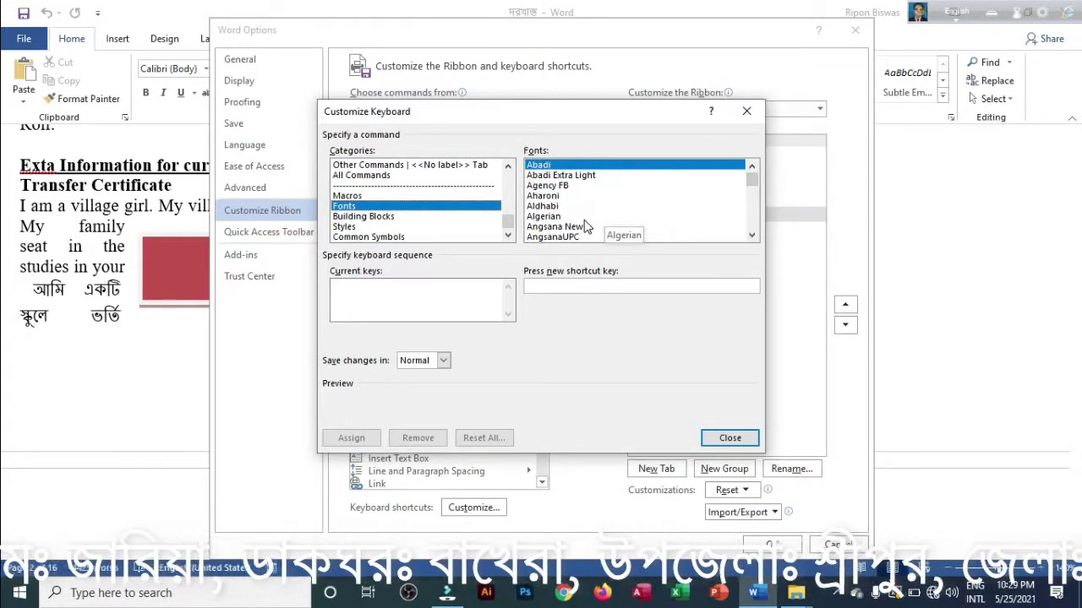
Find Times New Roman in the Fonts category and assign it the shortcut Alt+T
{"action": "key", "text": "t"}
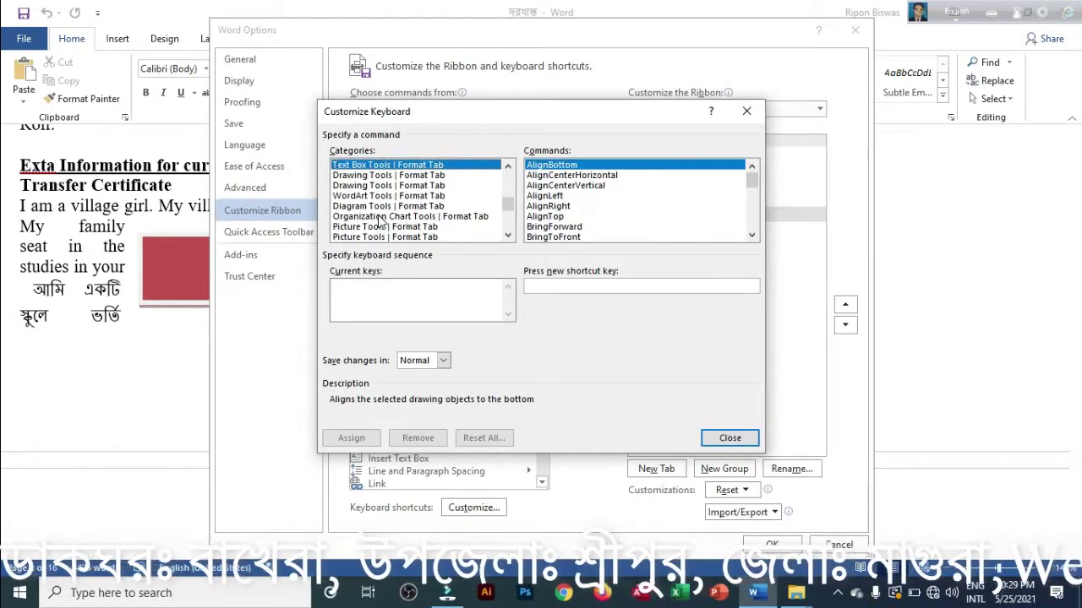
{"action": "key", "text": "f"}
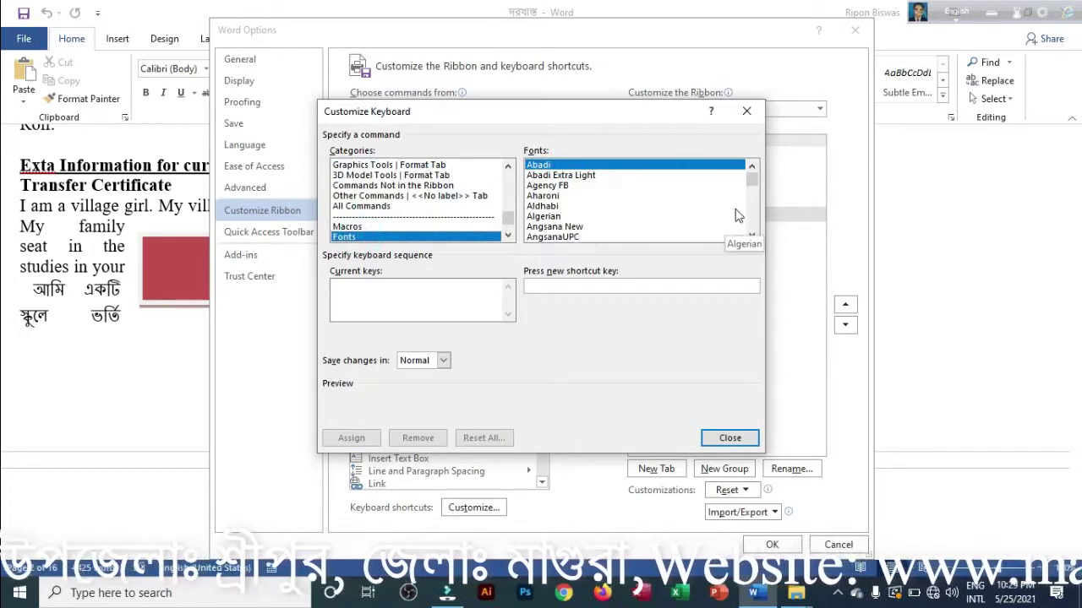
{"action": "left_click", "coordinate": [568, 237]}
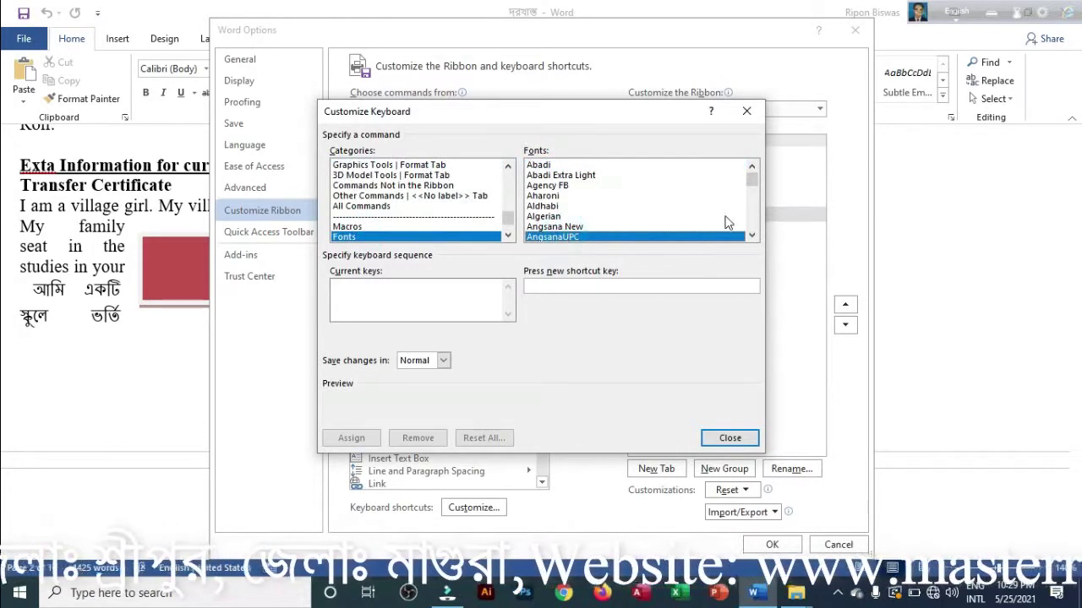
{"action": "key", "text": "t"}
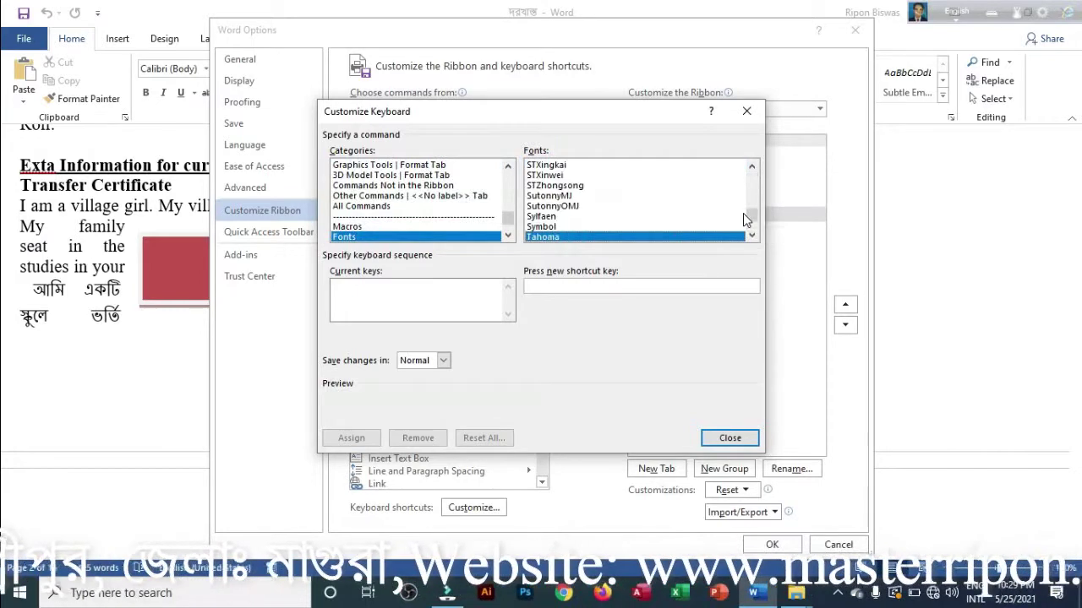
{"action": "scroll", "coordinate": [657, 225], "scroll_direction": "down", "scroll_amount": 2}
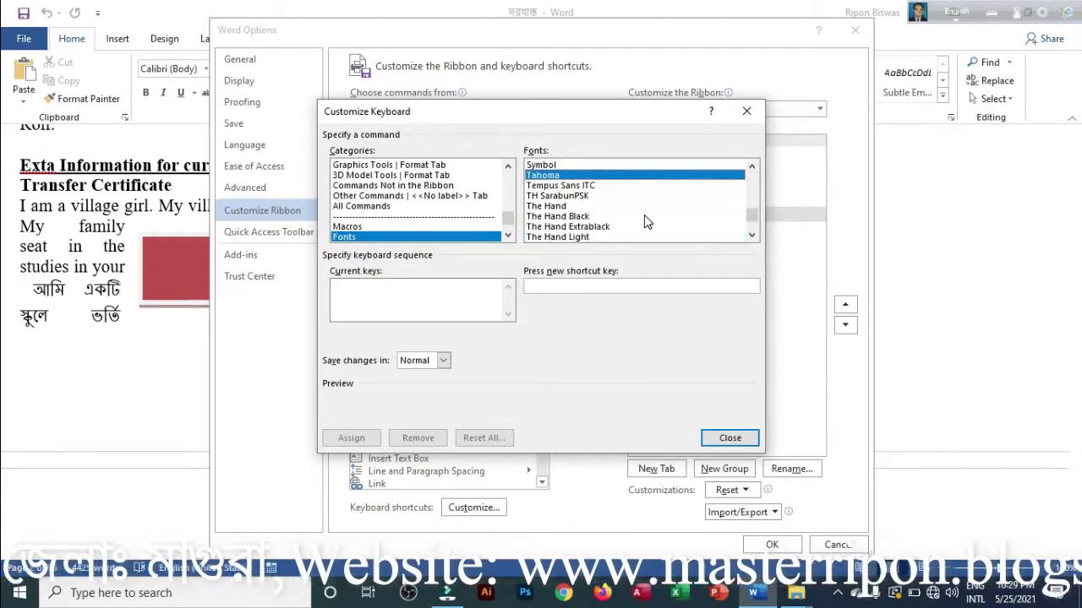
{"action": "scroll", "coordinate": [632, 220], "scroll_direction": "down", "scroll_amount": 1}
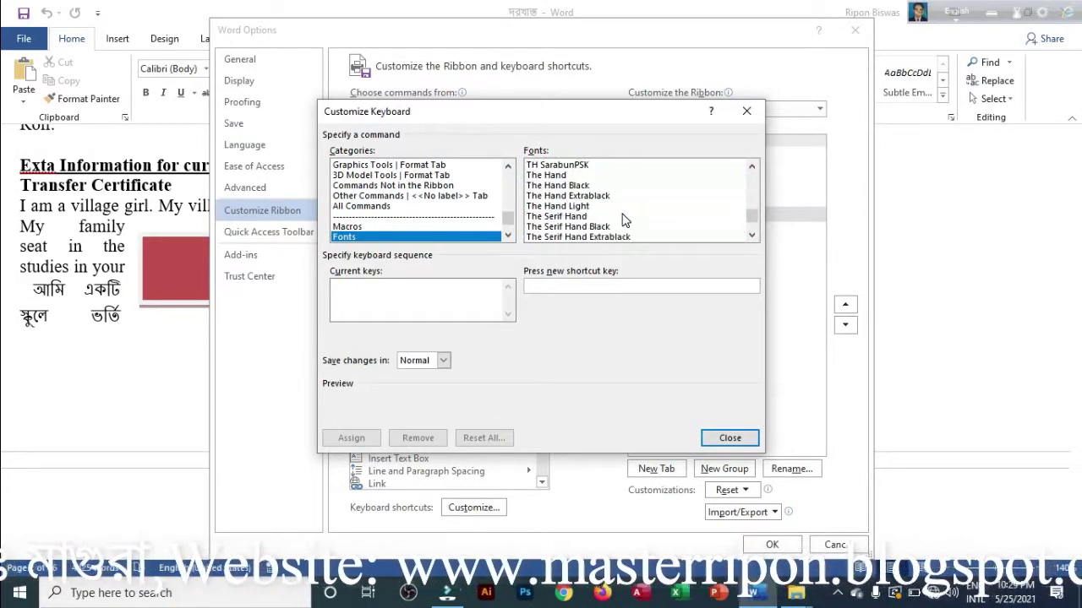
{"action": "scroll", "coordinate": [624, 220], "scroll_direction": "down", "scroll_amount": 1}
{"action": "scroll", "coordinate": [623, 220], "scroll_direction": "down", "scroll_amount": 2}
{"action": "scroll", "coordinate": [623, 220], "scroll_direction": "down", "scroll_amount": 1}
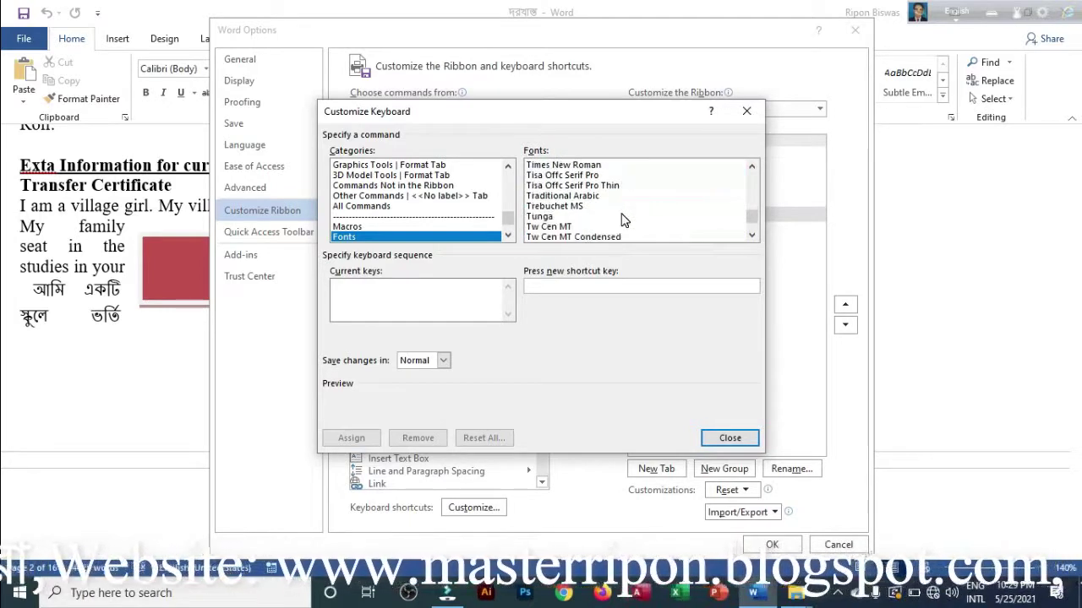
{"action": "left_click", "coordinate": [548, 166]}
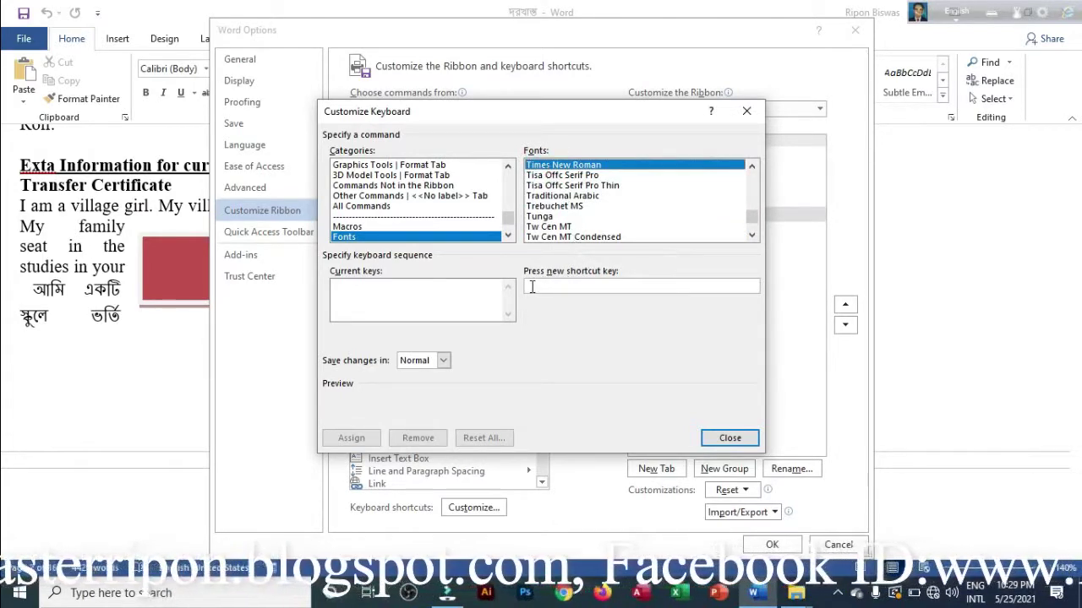
{"action": "left_click", "coordinate": [531, 287]}
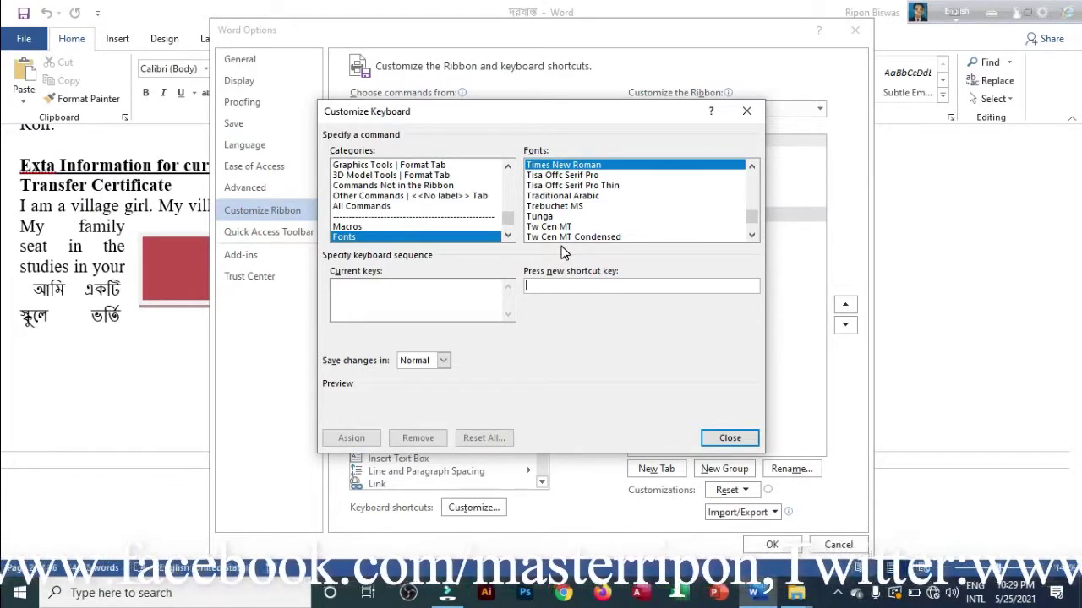
{"action": "key", "text": "alt+t"}
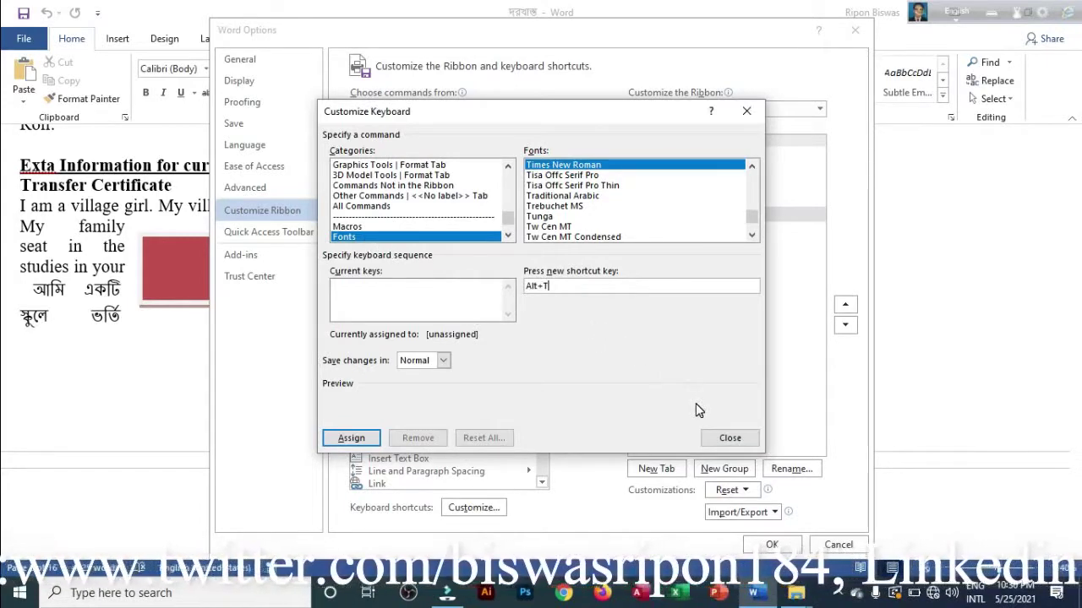
{"action": "left_click", "coordinate": [351, 441]}
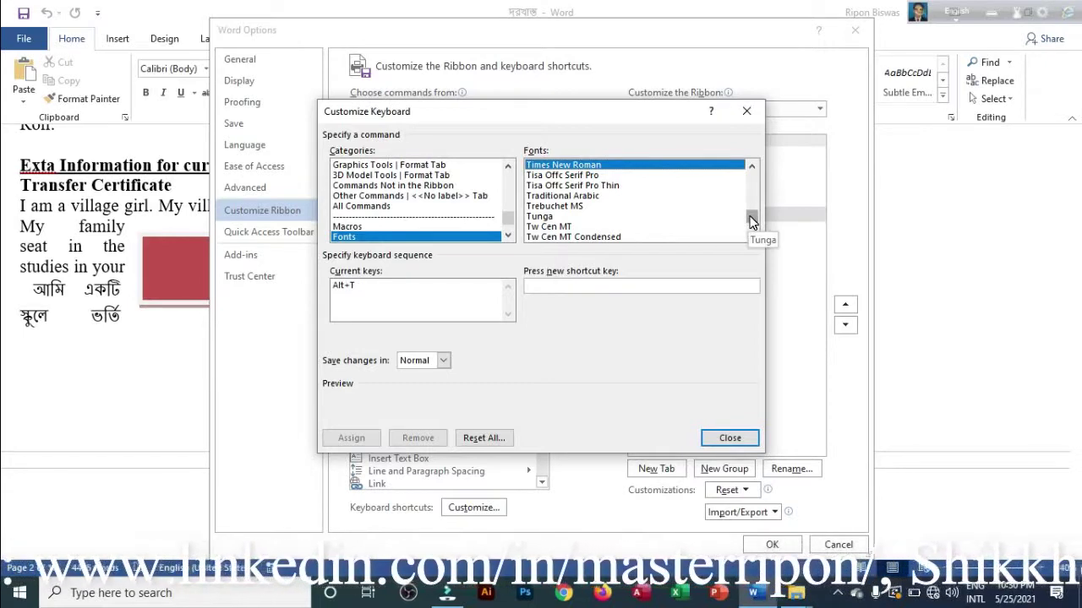
Assign the shortcut Alt+N to the NikoshBAN font, then close the keyboard customization and accept the Word options
{"action": "left_click_drag", "start_coordinate": [751, 221], "coordinate": [751, 206]}
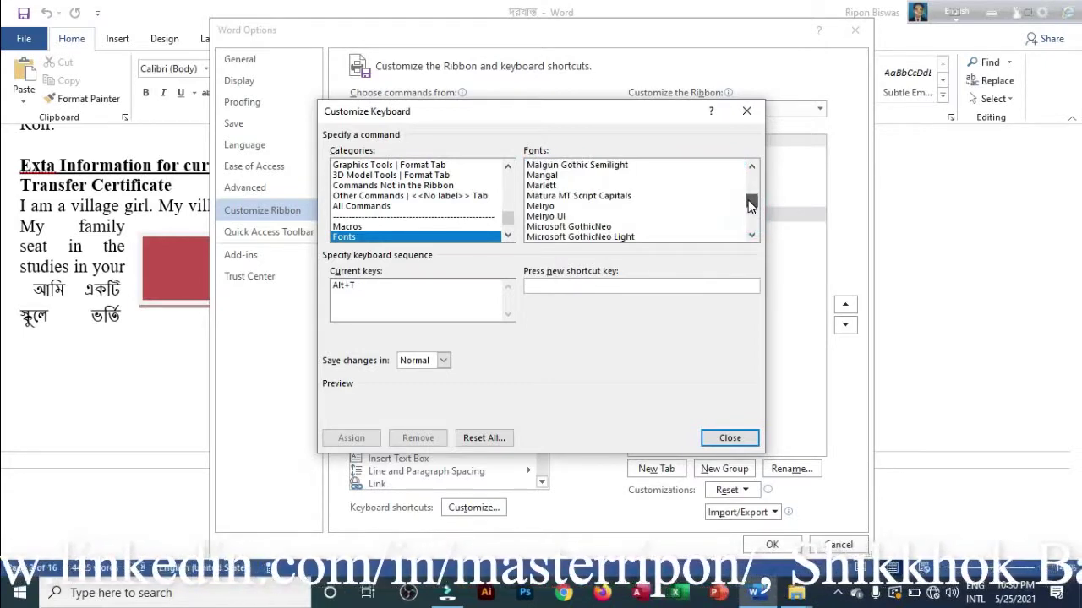
{"action": "left_click", "coordinate": [751, 236]}
{"action": "left_click", "coordinate": [751, 235]}
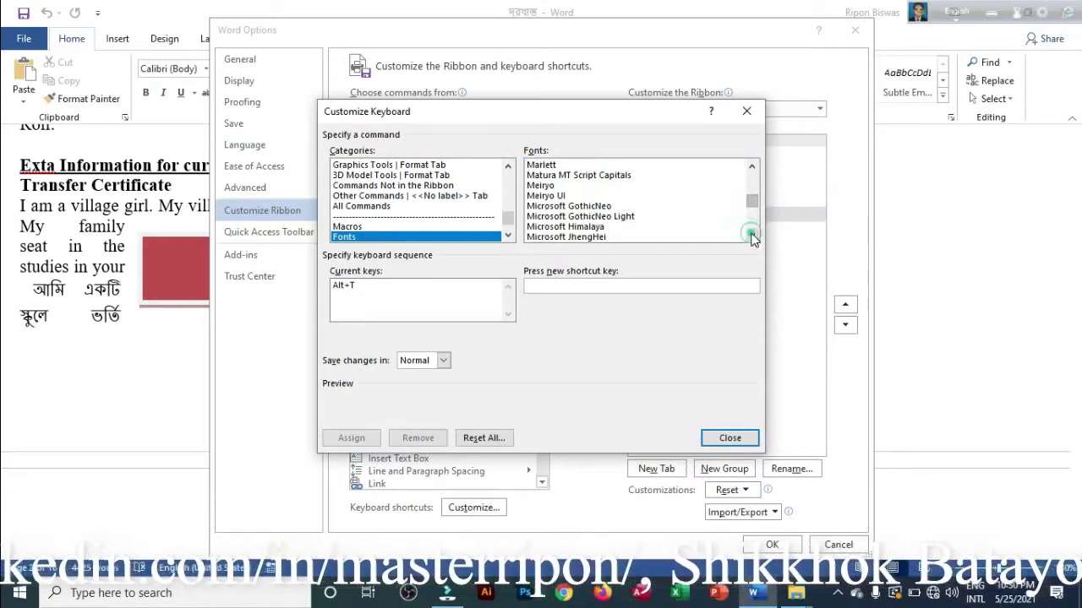
{"action": "left_click", "coordinate": [751, 236]}
{"action": "left_click", "coordinate": [751, 236]}
{"action": "left_click", "coordinate": [751, 236]}
{"action": "left_click", "coordinate": [751, 236]}
{"action": "left_click", "coordinate": [752, 235]}
{"action": "left_click", "coordinate": [751, 236]}
{"action": "left_click", "coordinate": [751, 236]}
{"action": "left_click", "coordinate": [751, 236]}
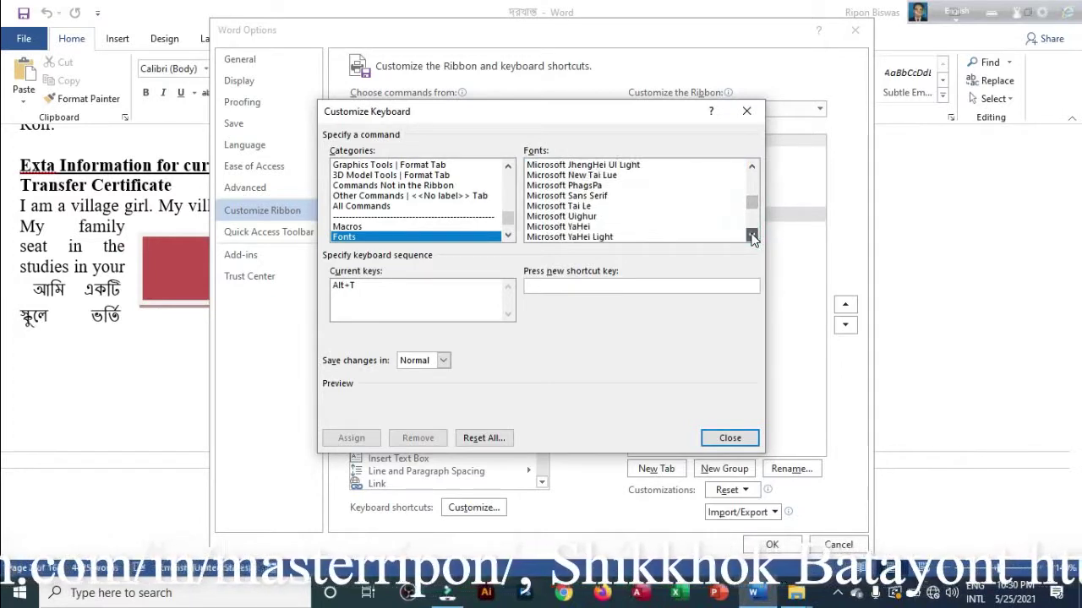
{"action": "left_click", "coordinate": [752, 235]}
{"action": "left_click", "coordinate": [751, 235]}
{"action": "left_click", "coordinate": [751, 236]}
{"action": "left_click", "coordinate": [751, 236]}
{"action": "left_click", "coordinate": [751, 236]}
{"action": "left_click", "coordinate": [751, 236]}
{"action": "left_click", "coordinate": [751, 235]}
{"action": "left_click", "coordinate": [751, 236]}
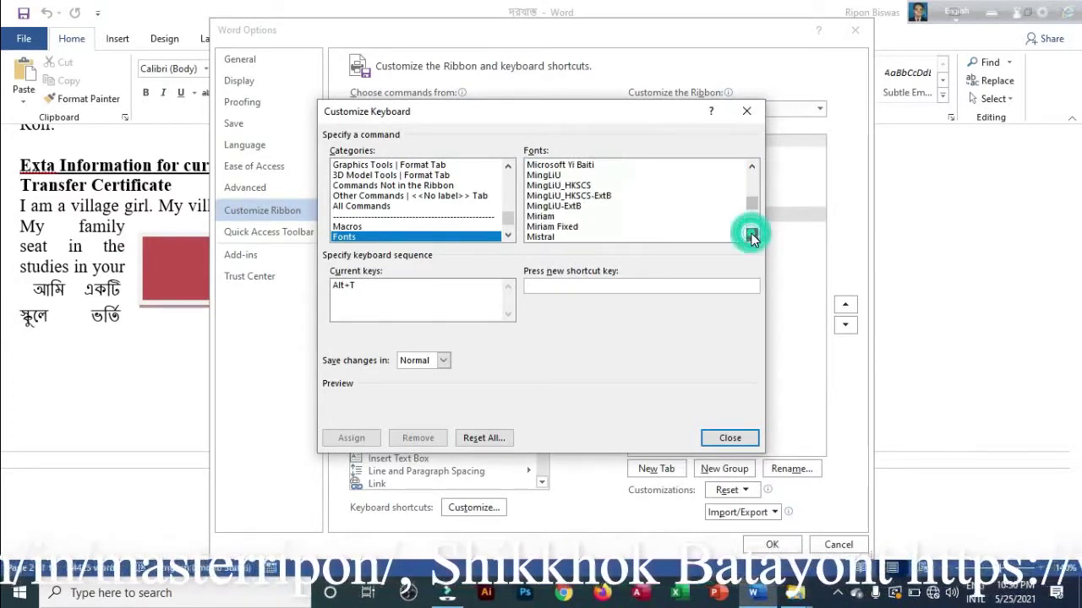
{"action": "left_click", "coordinate": [752, 236]}
{"action": "left_click", "coordinate": [752, 236]}
{"action": "left_click", "coordinate": [751, 235]}
{"action": "left_click", "coordinate": [752, 236]}
{"action": "left_click", "coordinate": [751, 236]}
{"action": "left_click", "coordinate": [752, 236]}
{"action": "left_click", "coordinate": [752, 236]}
{"action": "left_click", "coordinate": [751, 236]}
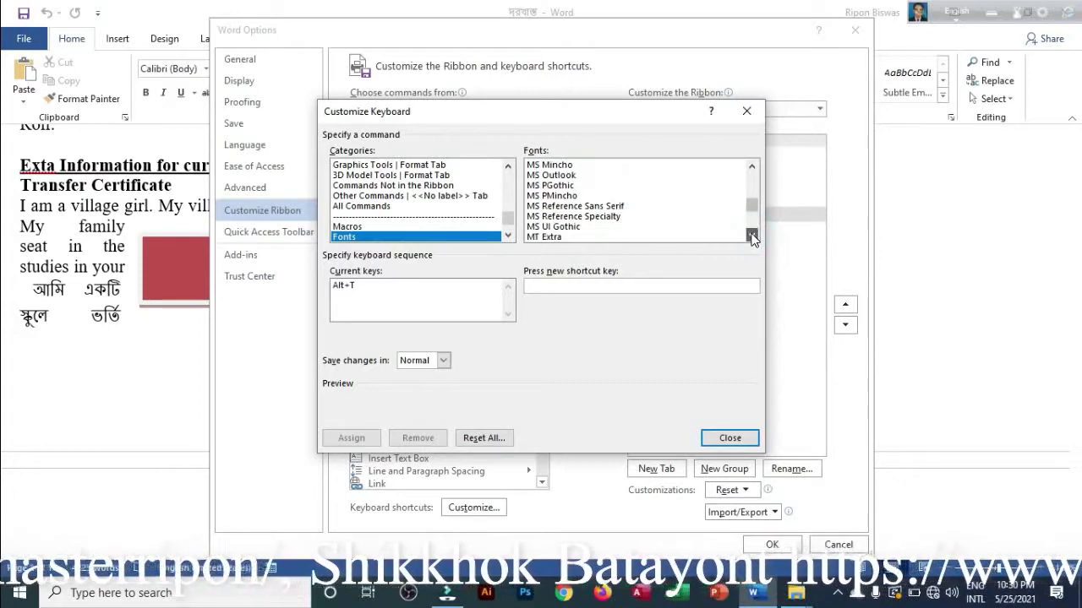
{"action": "left_click", "coordinate": [751, 235]}
{"action": "left_click", "coordinate": [752, 236]}
{"action": "left_click", "coordinate": [751, 236]}
{"action": "left_click", "coordinate": [752, 236]}
{"action": "left_click", "coordinate": [752, 236]}
{"action": "left_click", "coordinate": [751, 236]}
{"action": "left_click", "coordinate": [751, 236]}
{"action": "left_click", "coordinate": [752, 236]}
{"action": "left_click", "coordinate": [751, 236]}
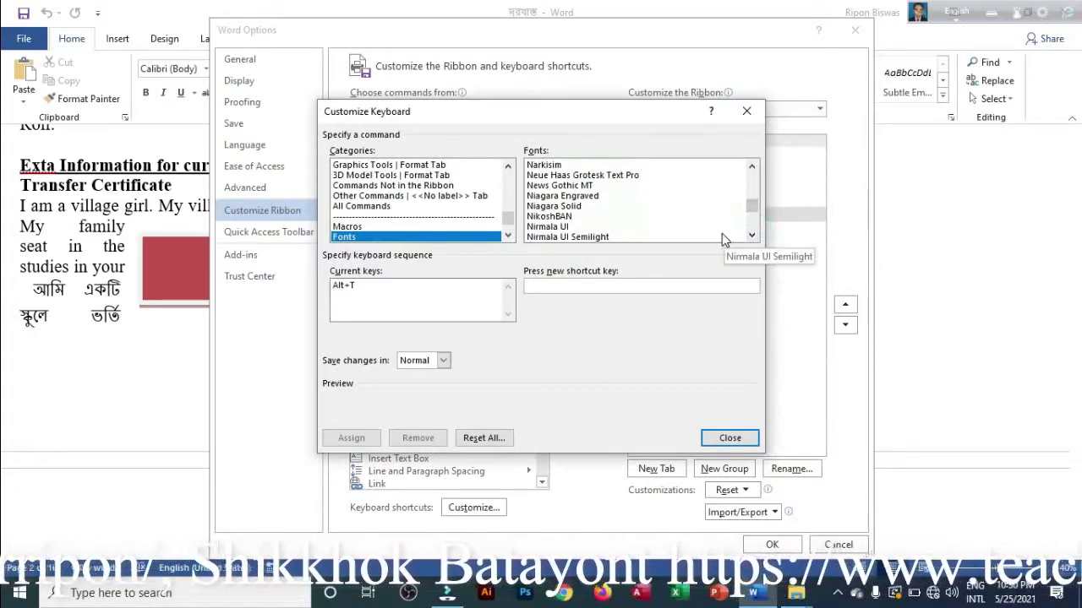
{"action": "left_click", "coordinate": [555, 220]}
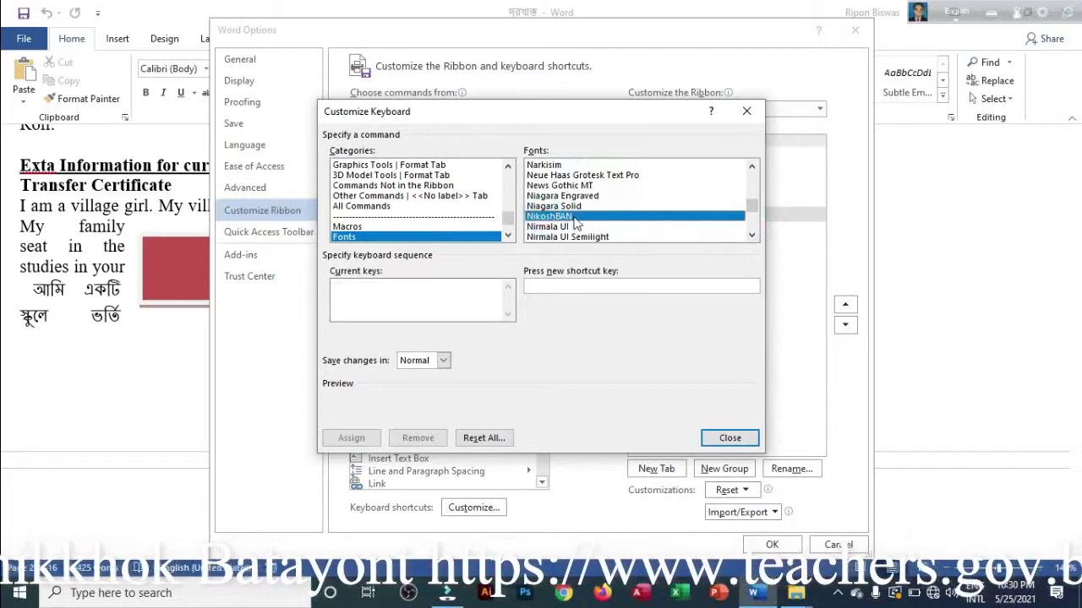
{"action": "left_click", "coordinate": [561, 287]}
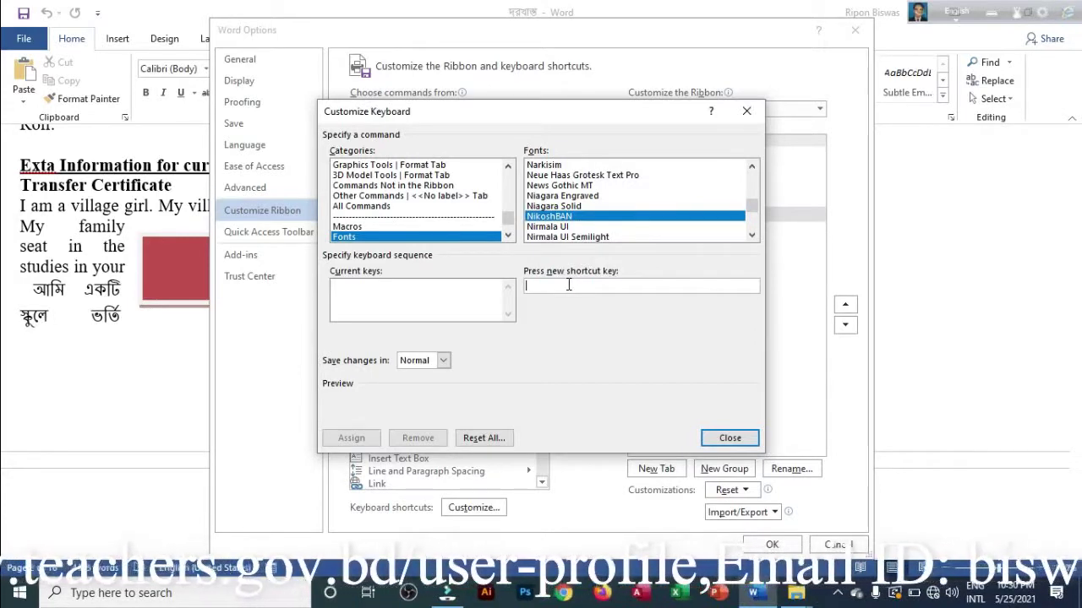
{"action": "key", "text": "alt+n"}
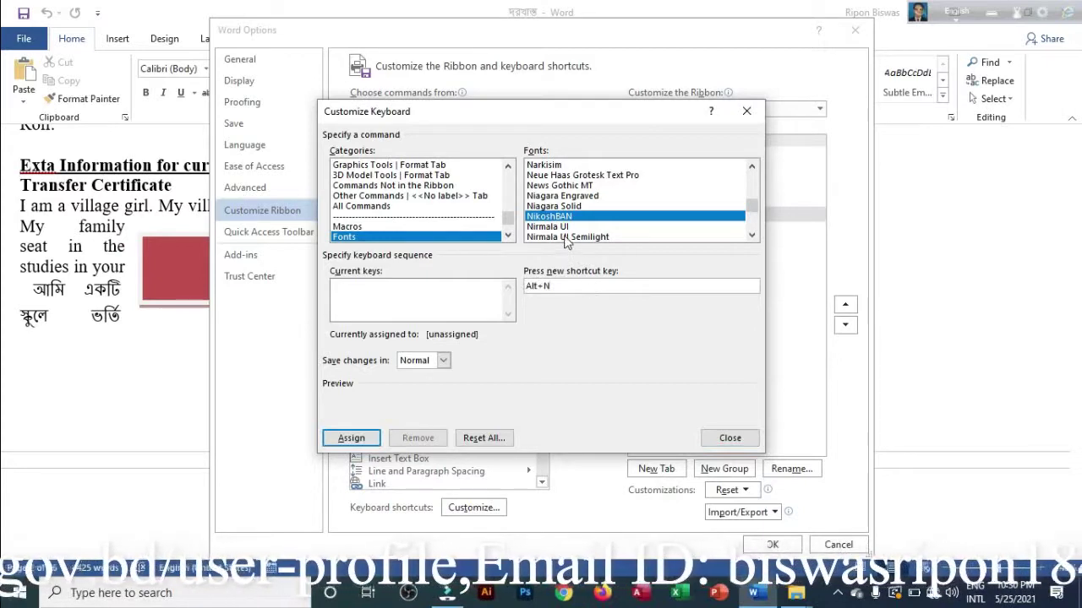
{"action": "left_click", "coordinate": [354, 443]}
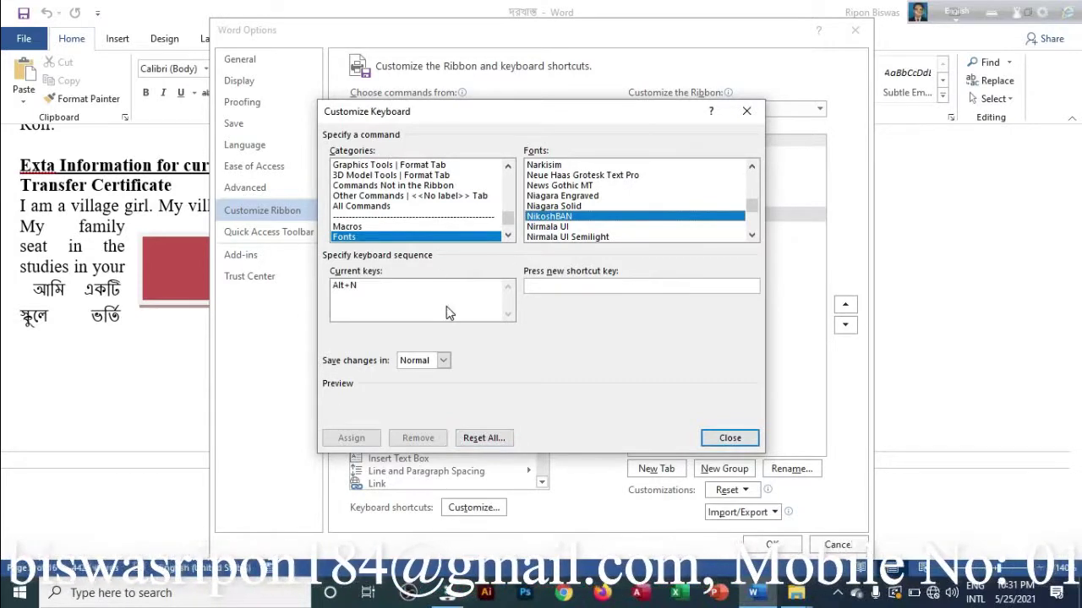
{"action": "left_click", "coordinate": [730, 438]}
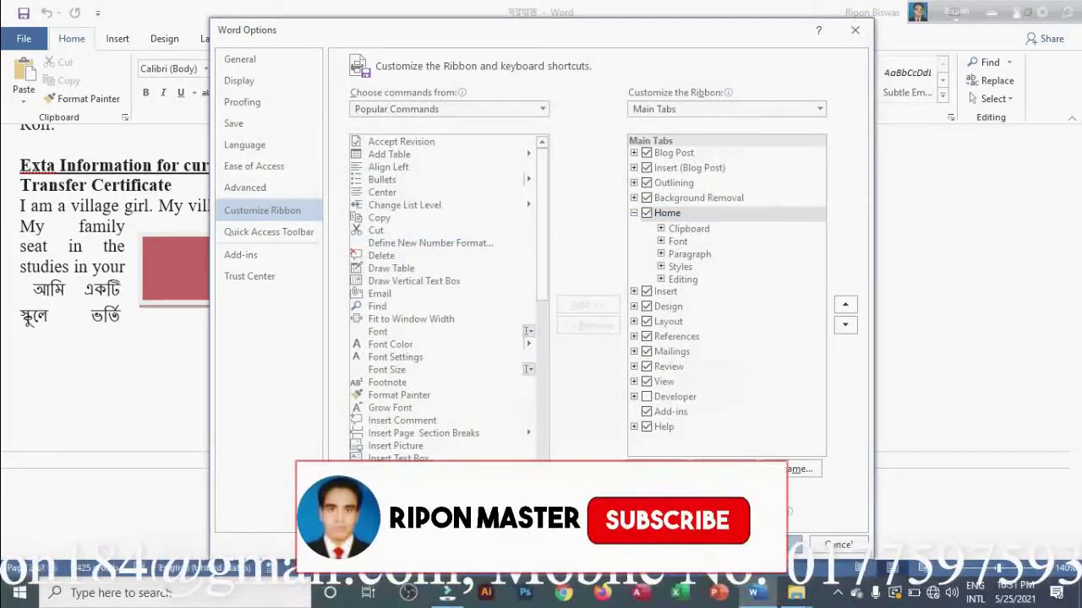
{"action": "left_click", "coordinate": [772, 545]}
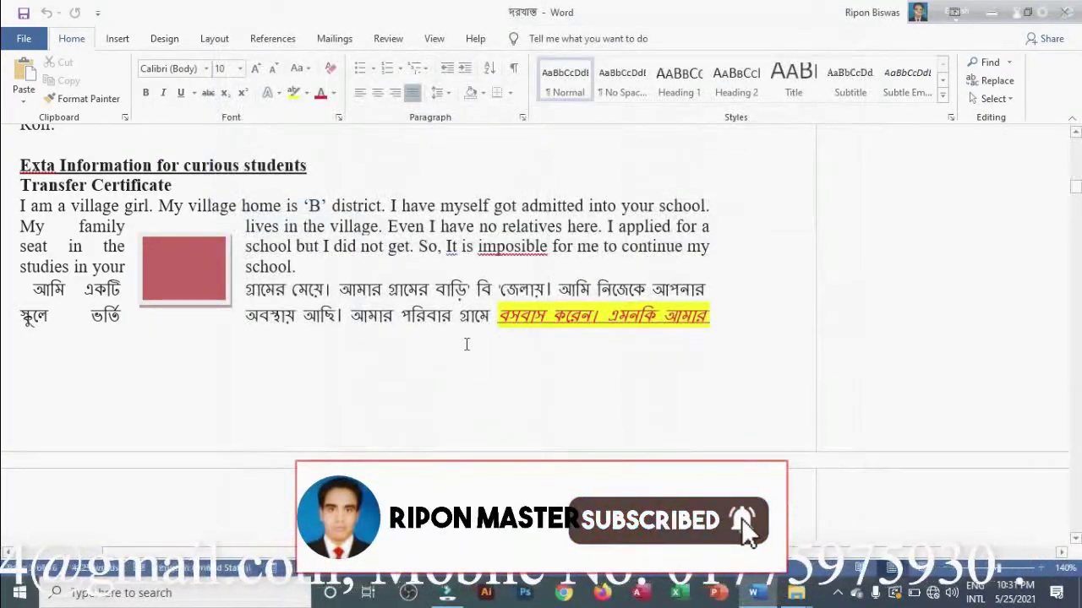
Insert three blank lines after the Bengali paragraph just above the Testimonial heading
{"action": "scroll", "coordinate": [428, 363], "scroll_direction": "down", "scroll_amount": 5}
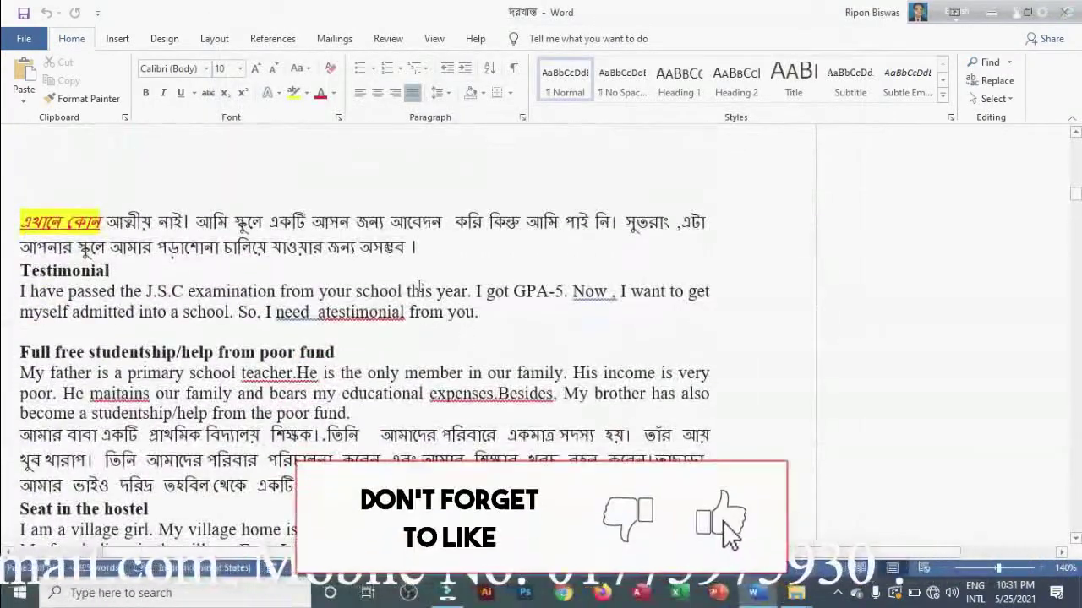
{"action": "left_click", "coordinate": [437, 287]}
{"action": "left_click", "coordinate": [455, 252]}
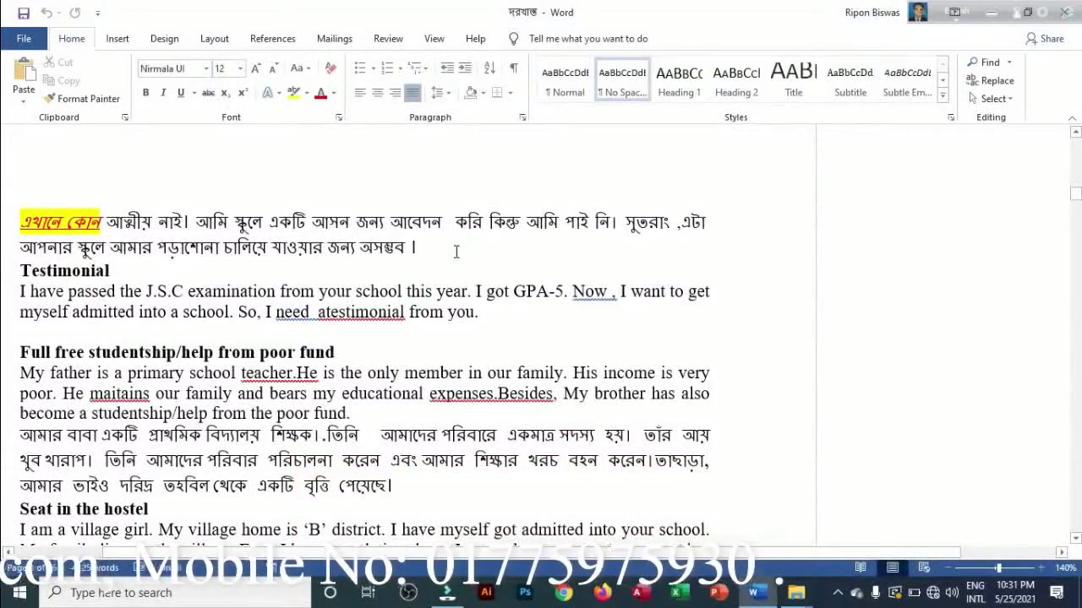
{"action": "key", "text": "Return"}
{"action": "key", "text": "Return"}
{"action": "key", "text": "Return"}
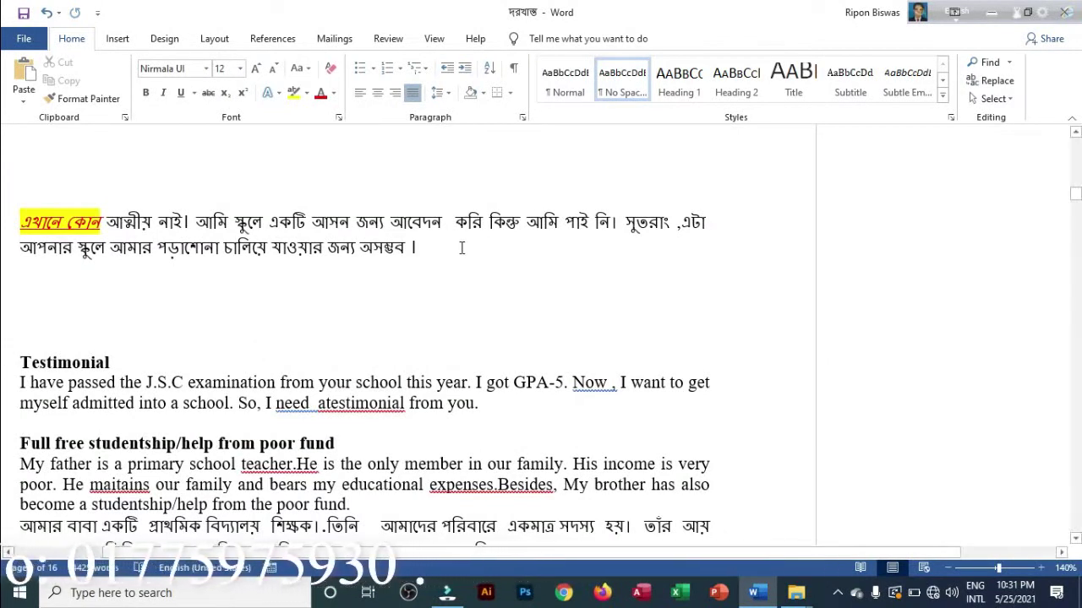
Switch the font to Times New Roman and write "Bangladesh is a small country." on the blank line above the Testimonial heading
{"action": "key", "text": "BackSpace"}
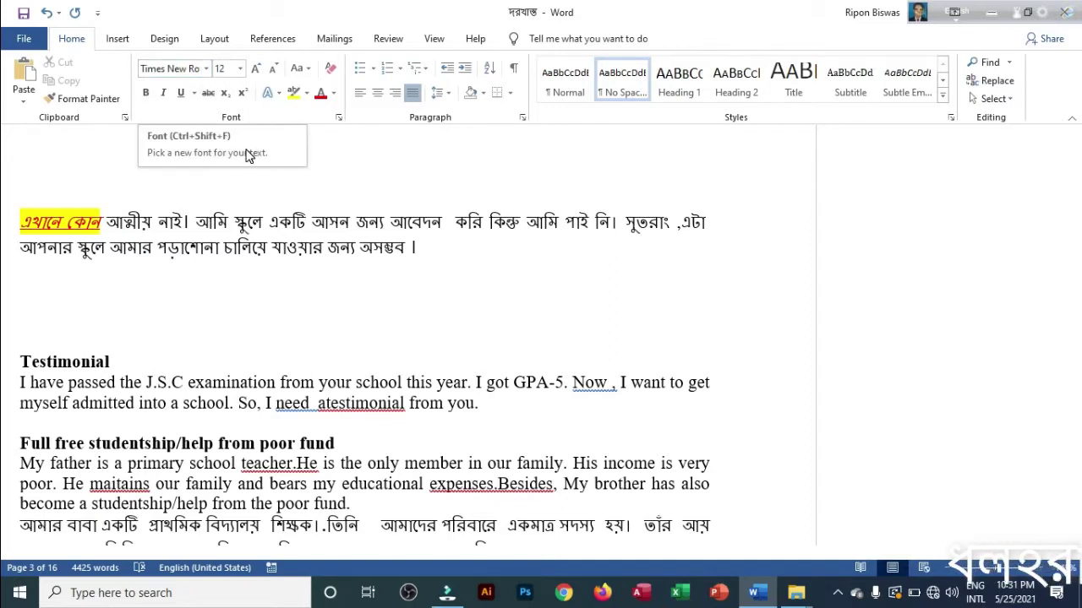
{"action": "type", "text": "Bangla"}
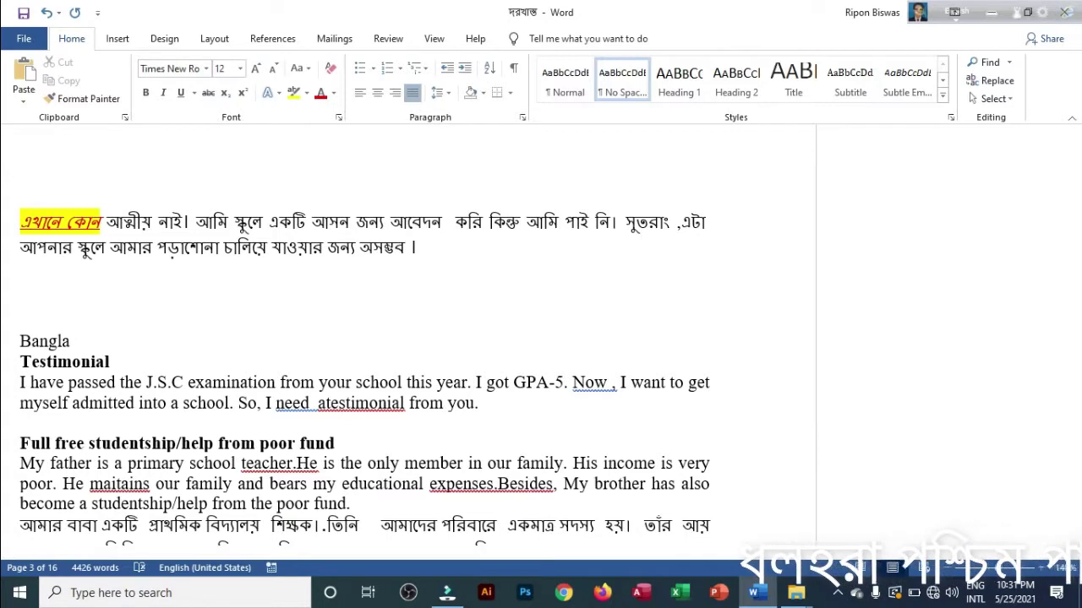
{"action": "type", "text": "desh is a"}
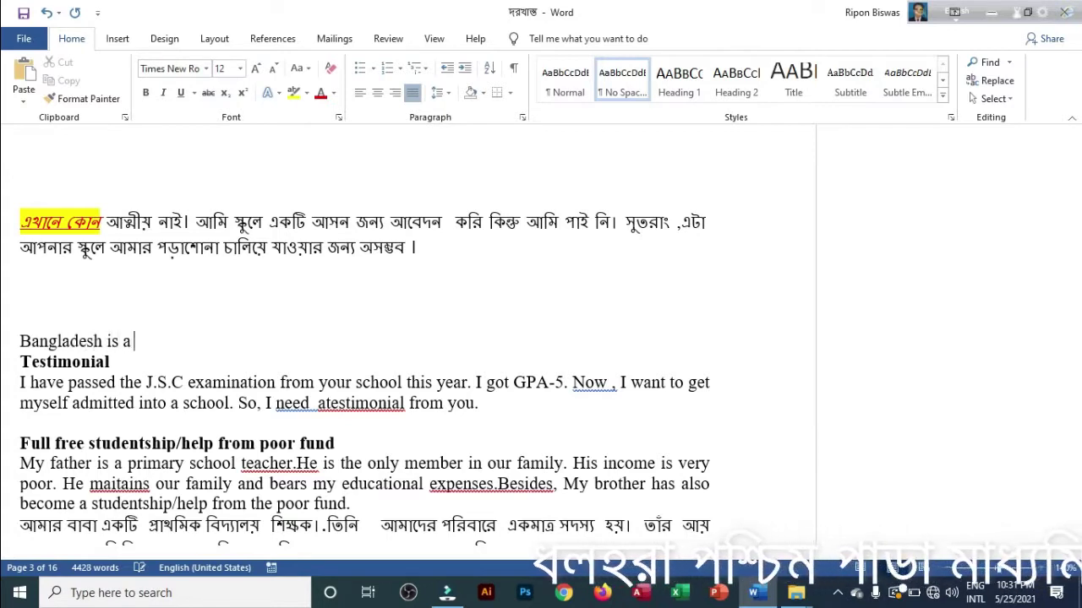
{"action": "type", "text": " sma"}
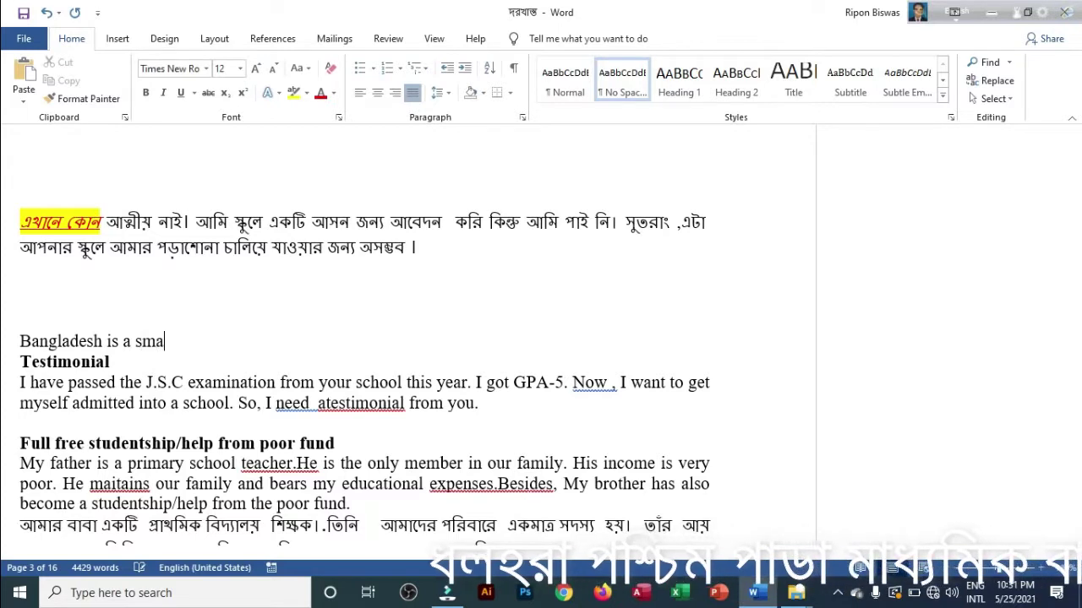
{"action": "type", "text": "l"}
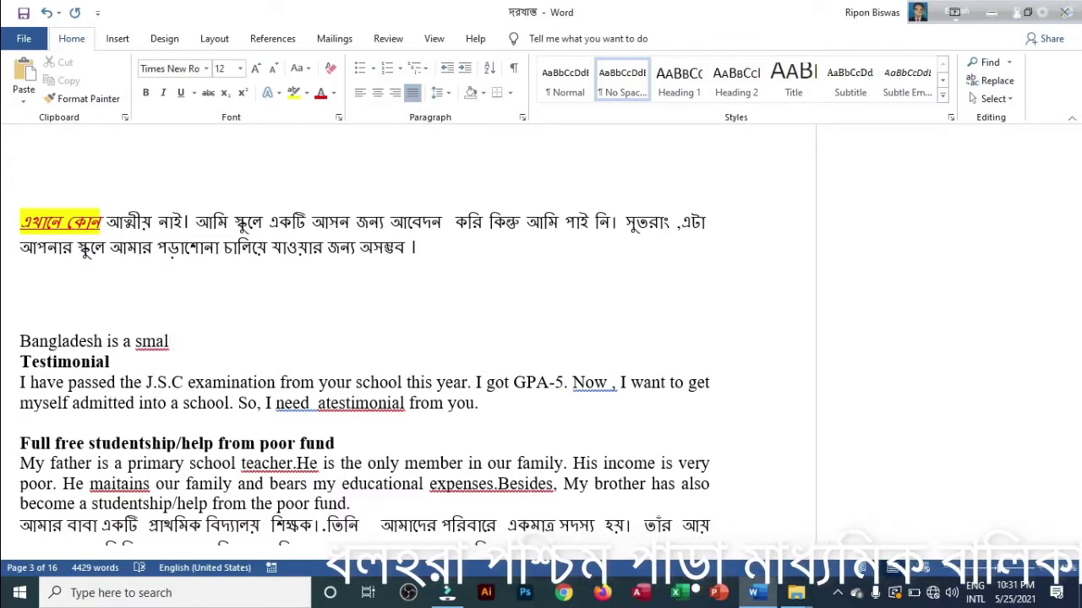
{"action": "key", "text": "BackSpace"}
{"action": "key", "text": "BackSpace"}
{"action": "key", "text": "BackSpace"}
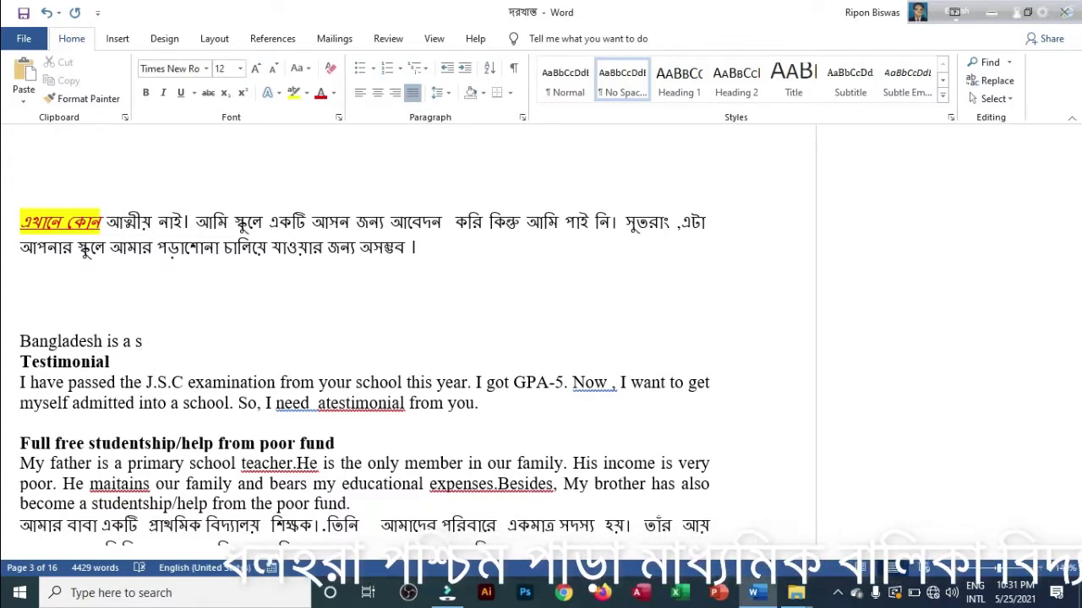
{"action": "type", "text": "mall "}
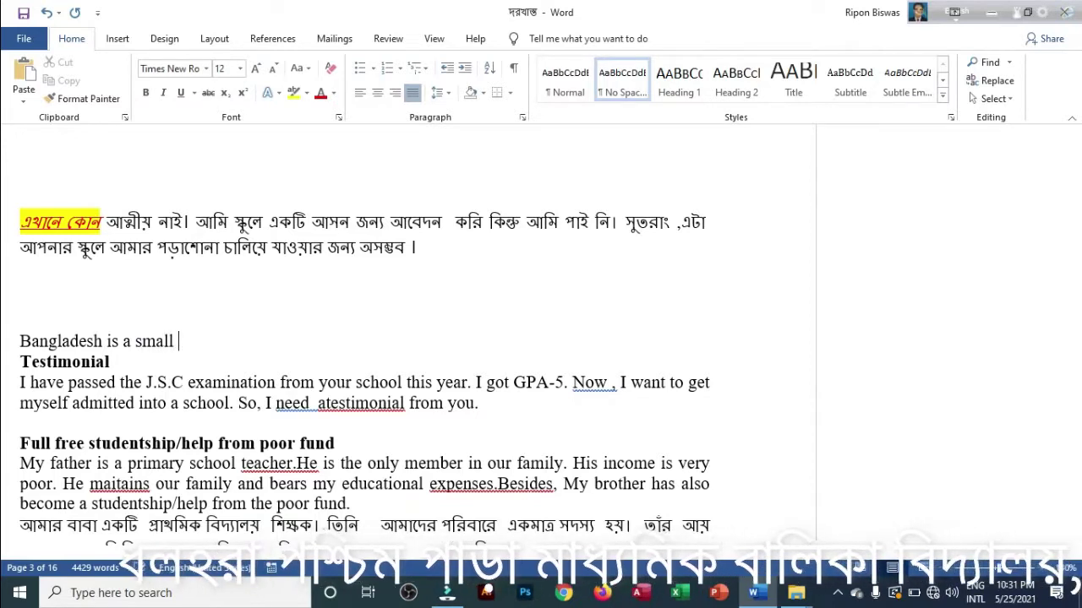
{"action": "type", "text": "co"}
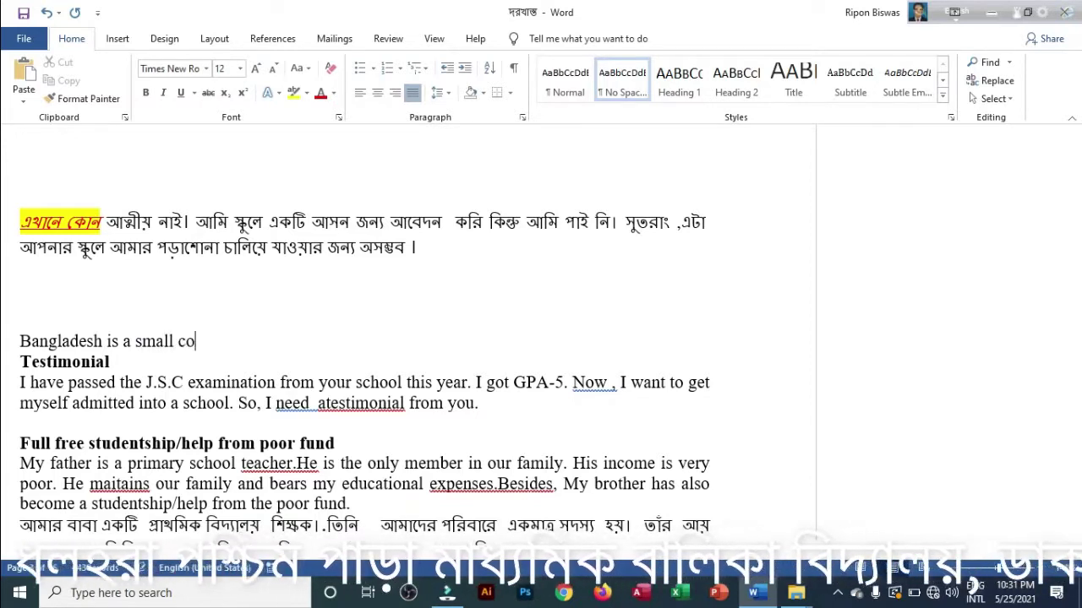
{"action": "type", "text": "untry."}
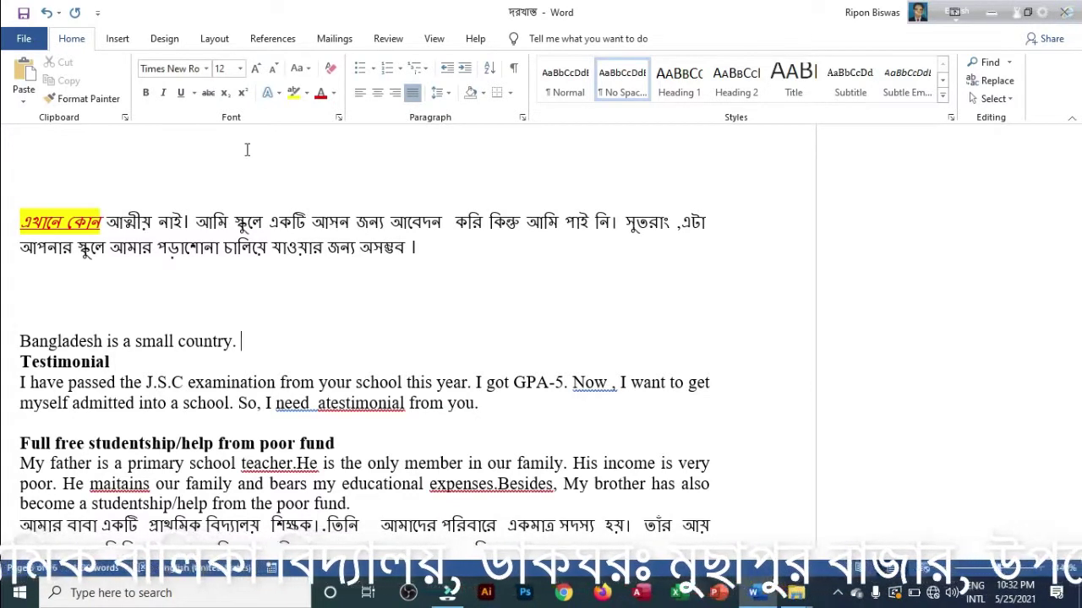
Switch the font to NikoshBAN after the English sentence, try it with the word "amar" and delete that word
{"action": "key", "text": "alt+n"}
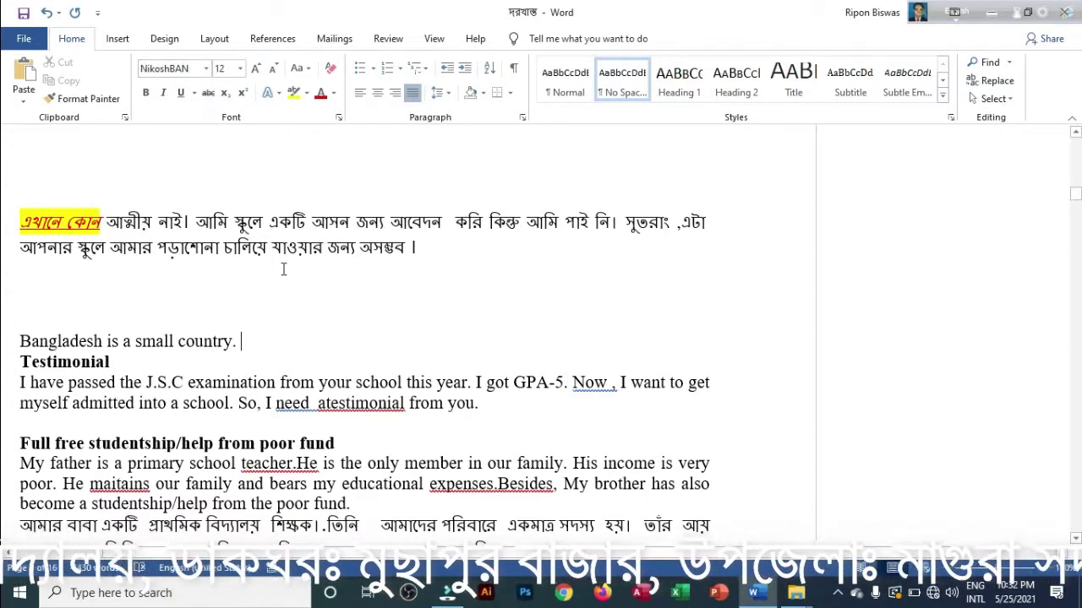
{"action": "type", "text": "amar"}
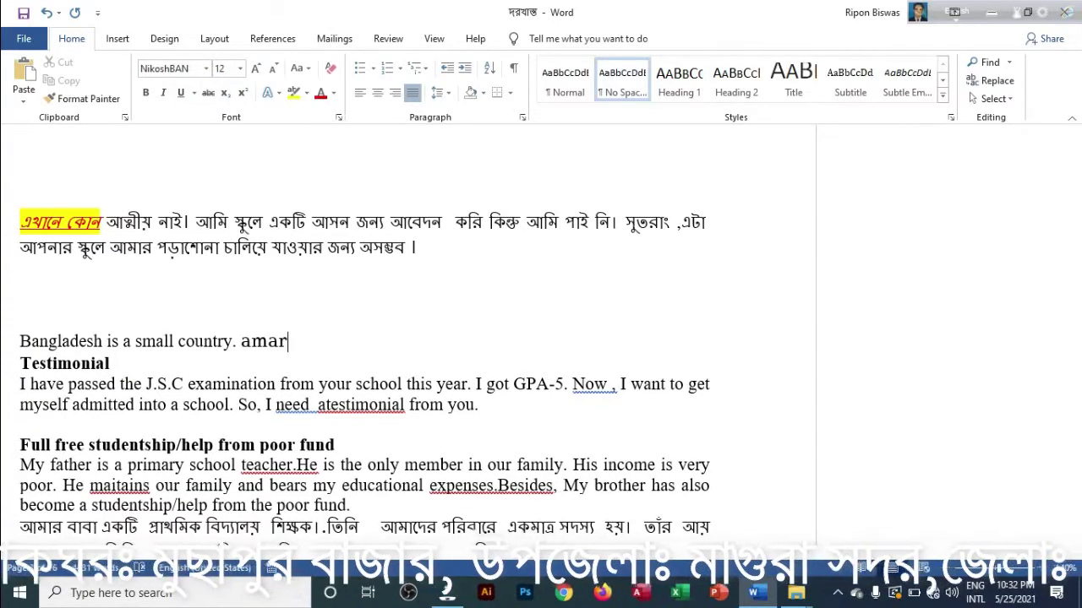
{"action": "key", "text": "BackSpace"}
{"action": "key", "text": "BackSpace"}
{"action": "key", "text": "BackSpace"}
{"action": "key", "text": "BackSpace"}
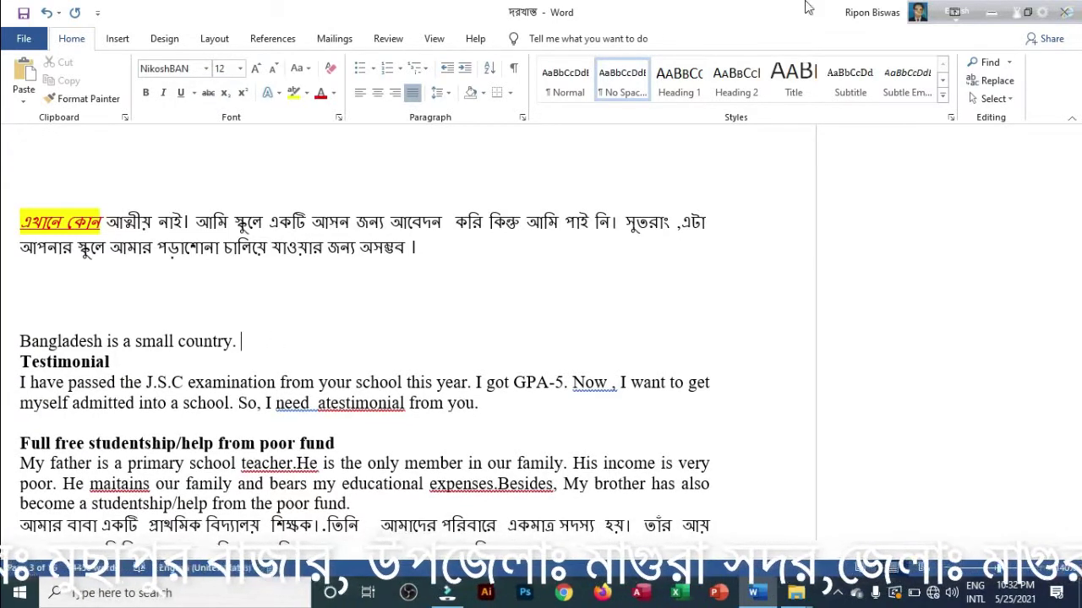
Switch the input language to Bengali and write "আমার সোনার বাংলা আমি তমায় ভালবাসি" after the English sentence
{"action": "left_click", "coordinate": [955, 12]}
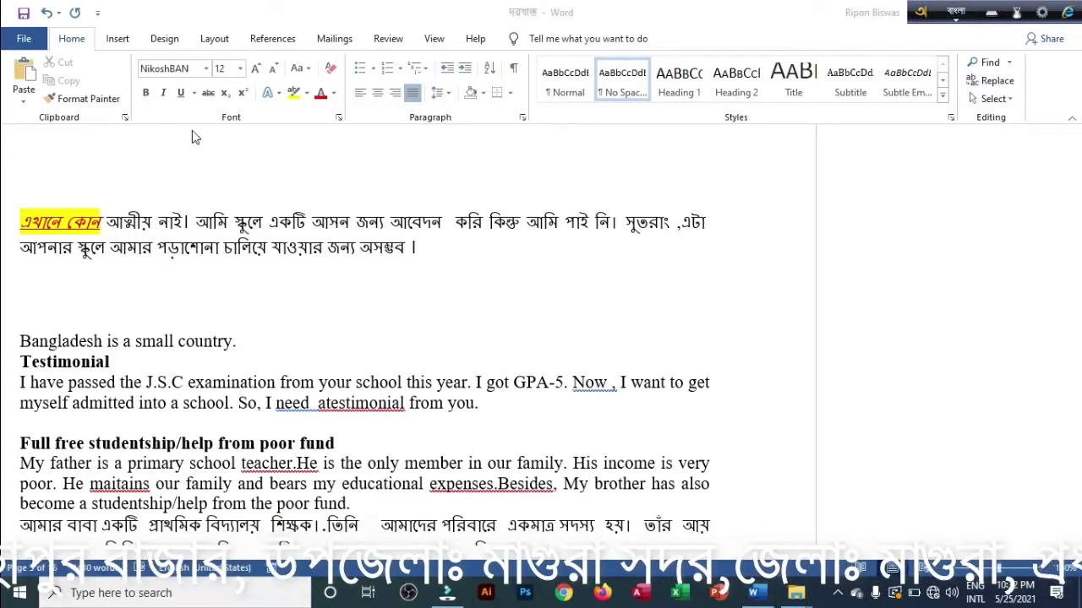
{"action": "left_click", "coordinate": [252, 345]}
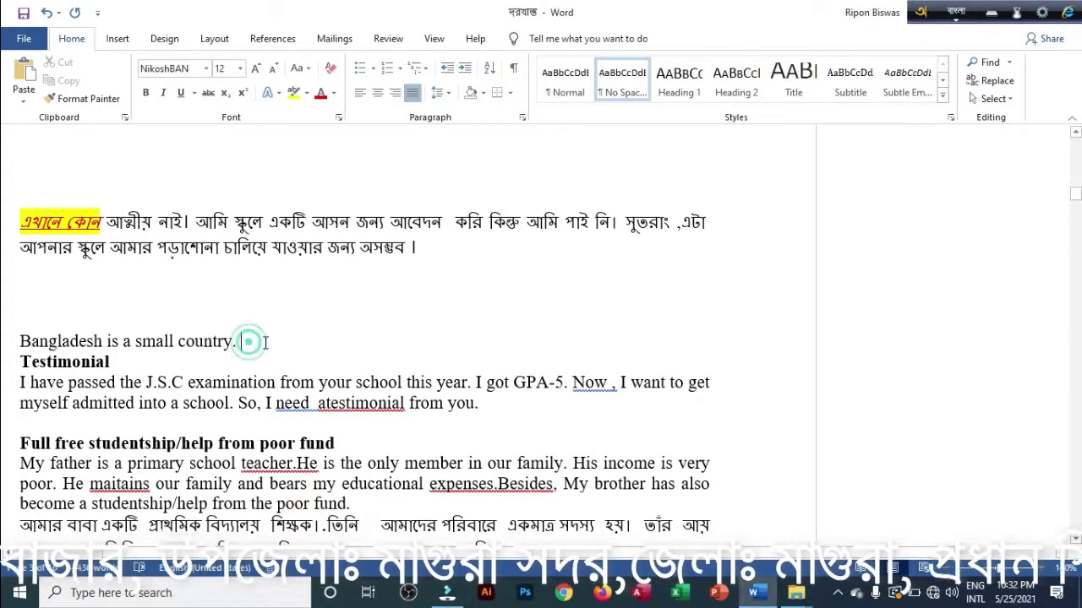
{"action": "type", "text": "amar "}
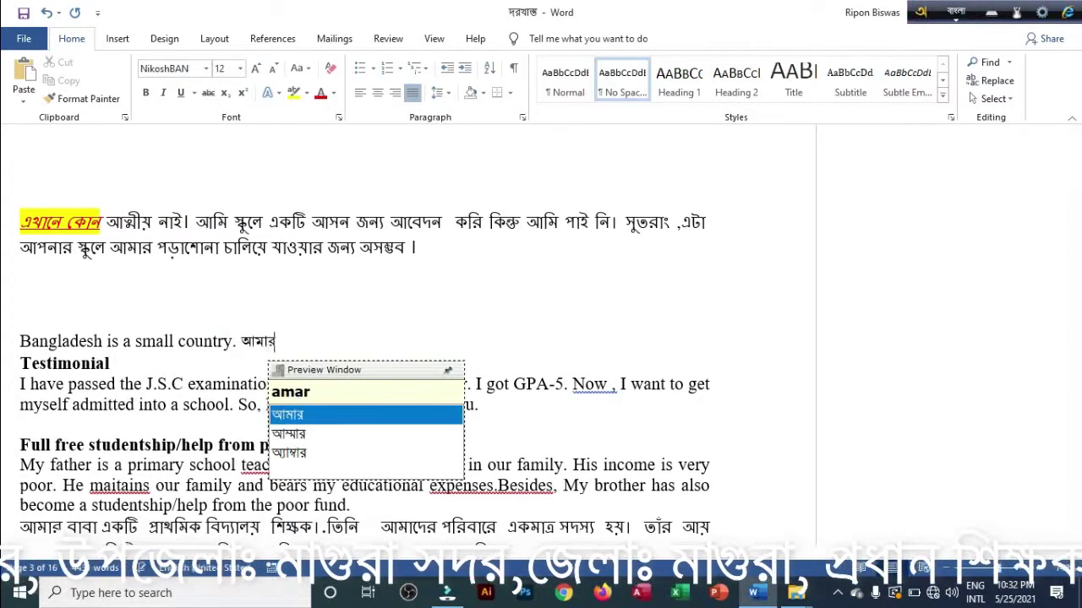
{"action": "type", "text": "sOna"}
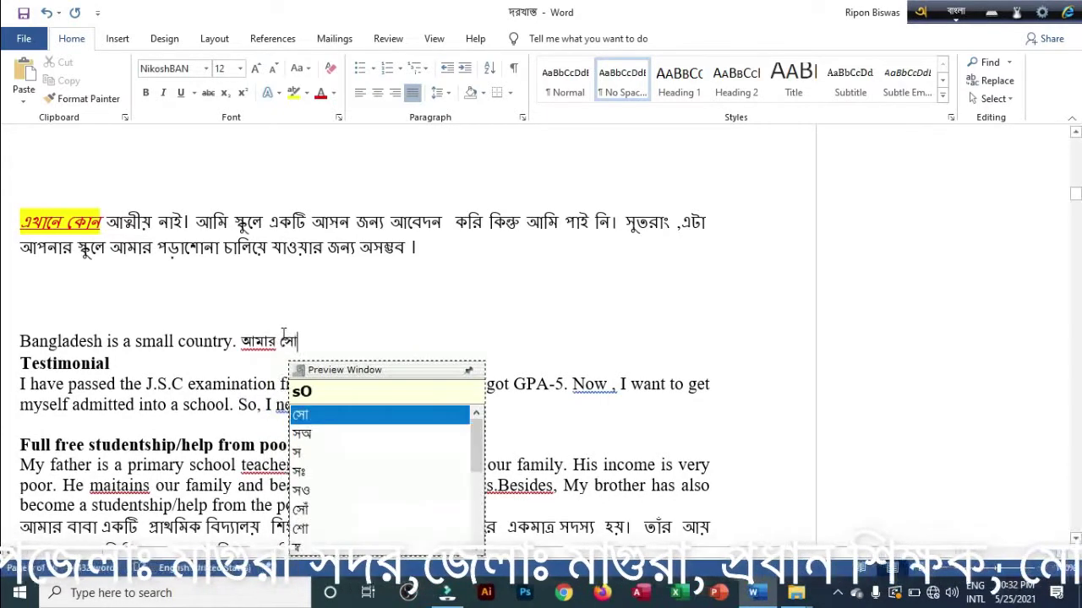
{"action": "type", "text": "r bang"}
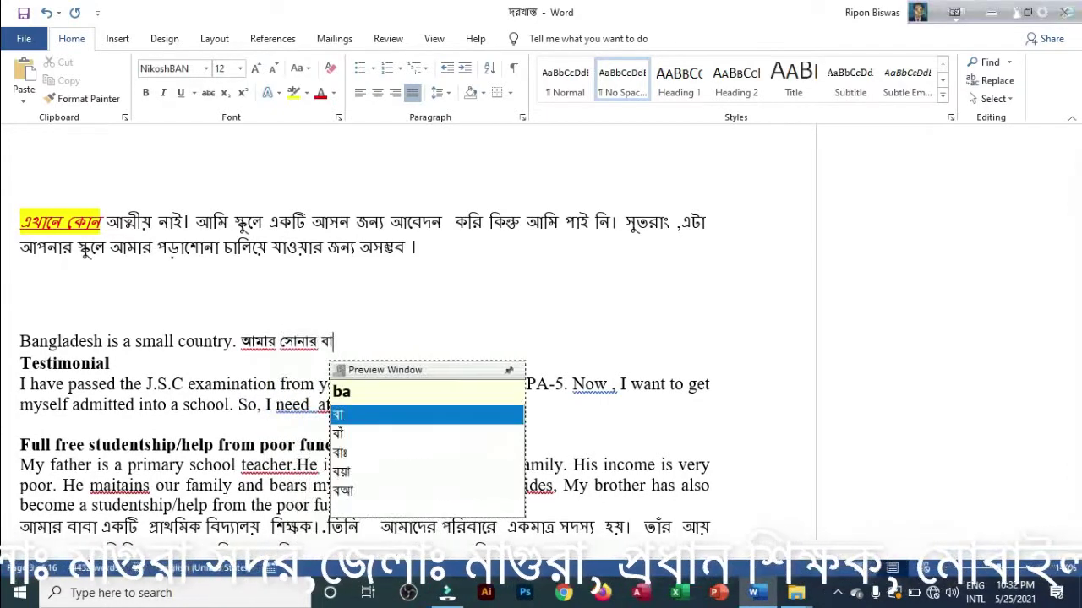
{"action": "type", "text": "la ami"}
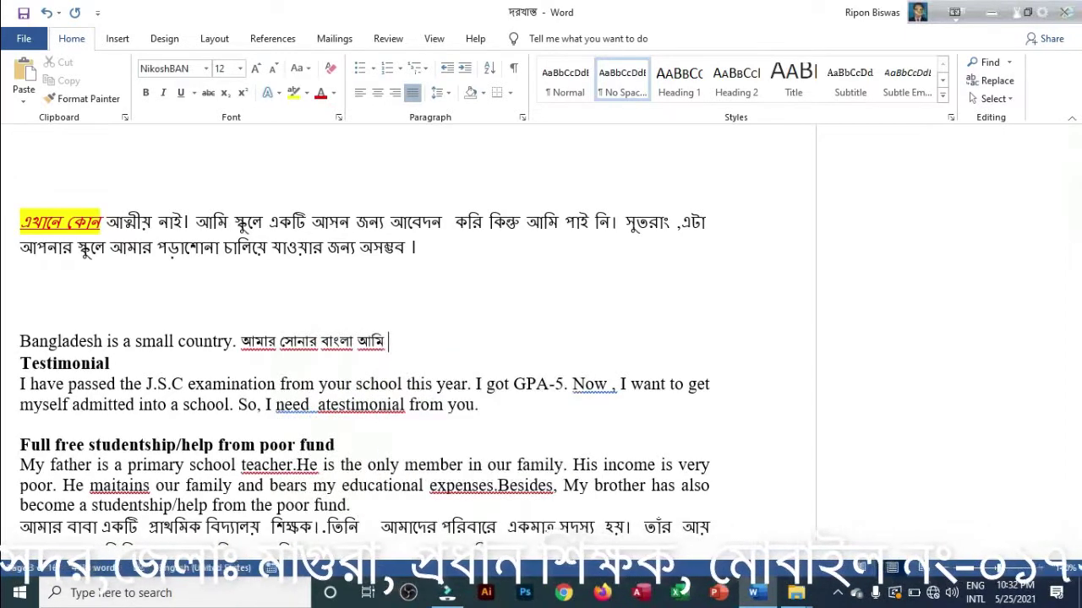
{"action": "type", "text": " tomay "}
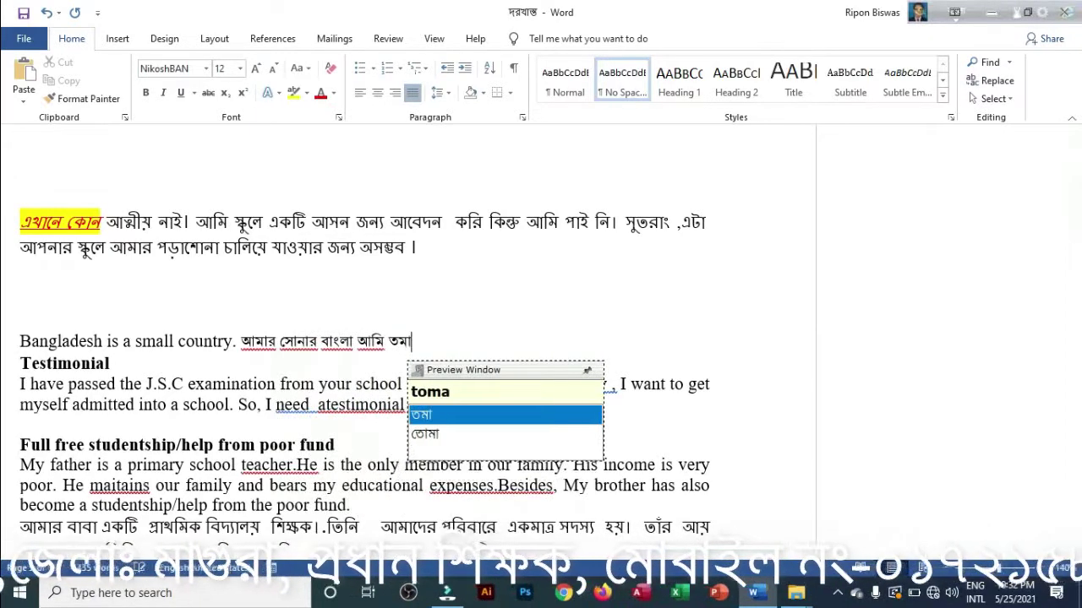
{"action": "type", "text": "b"}
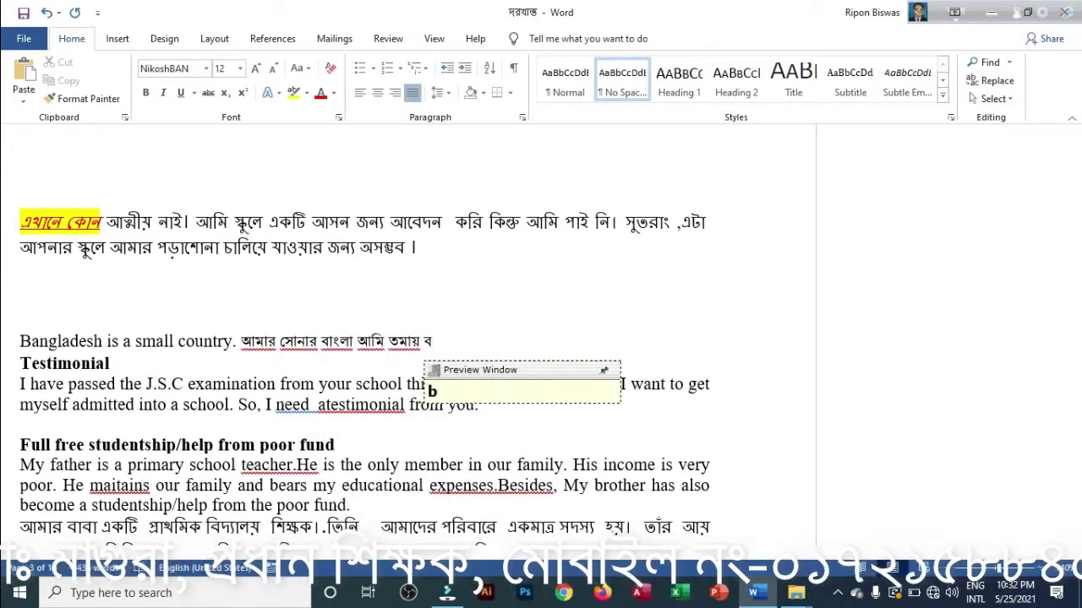
{"action": "key", "text": "BackSpace"}
{"action": "type", "text": "valo"}
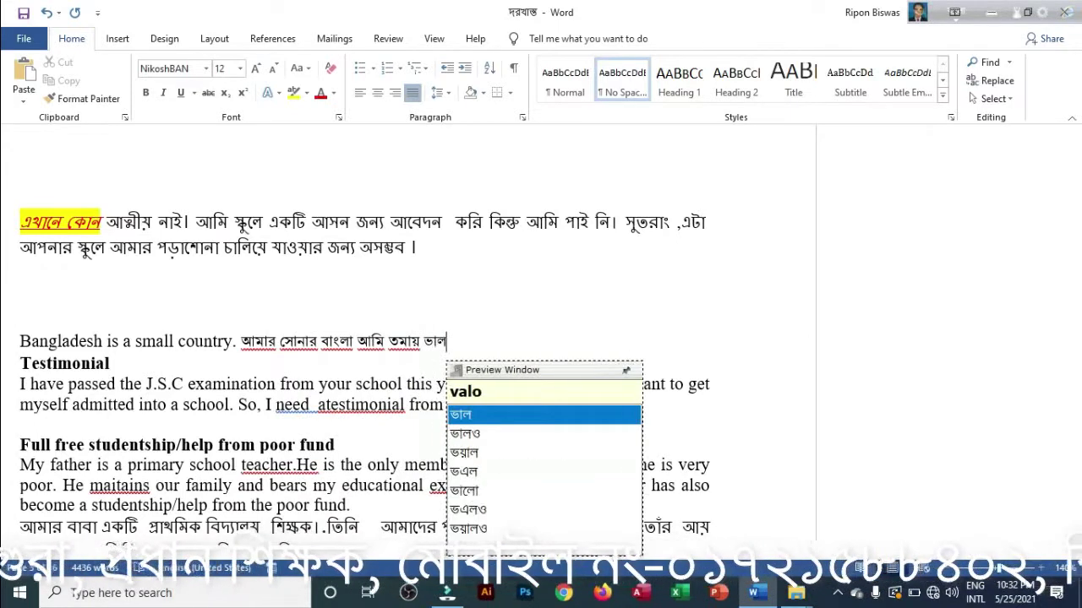
{"action": "type", "text": "basi"}
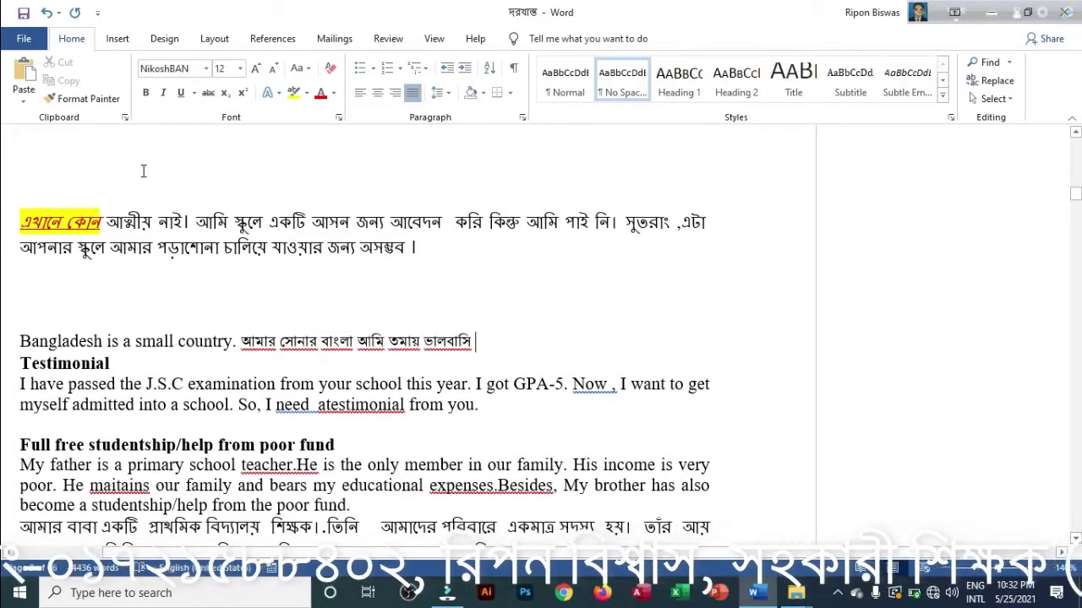
Open the Word options and look through the popular commands available for customizing the ribbon
{"action": "left_click", "coordinate": [25, 39]}
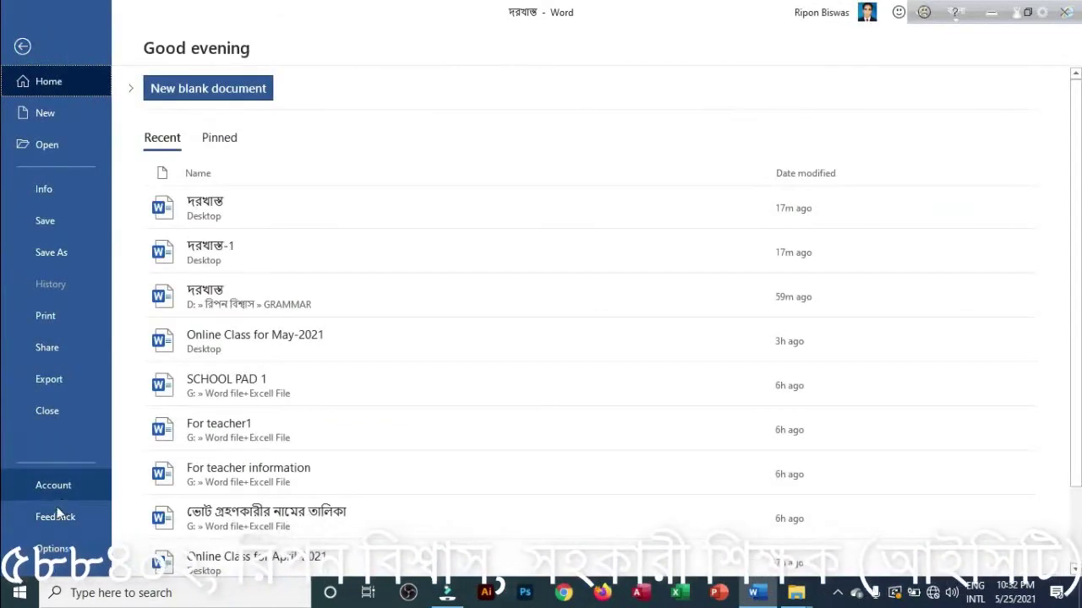
{"action": "left_click", "coordinate": [50, 550]}
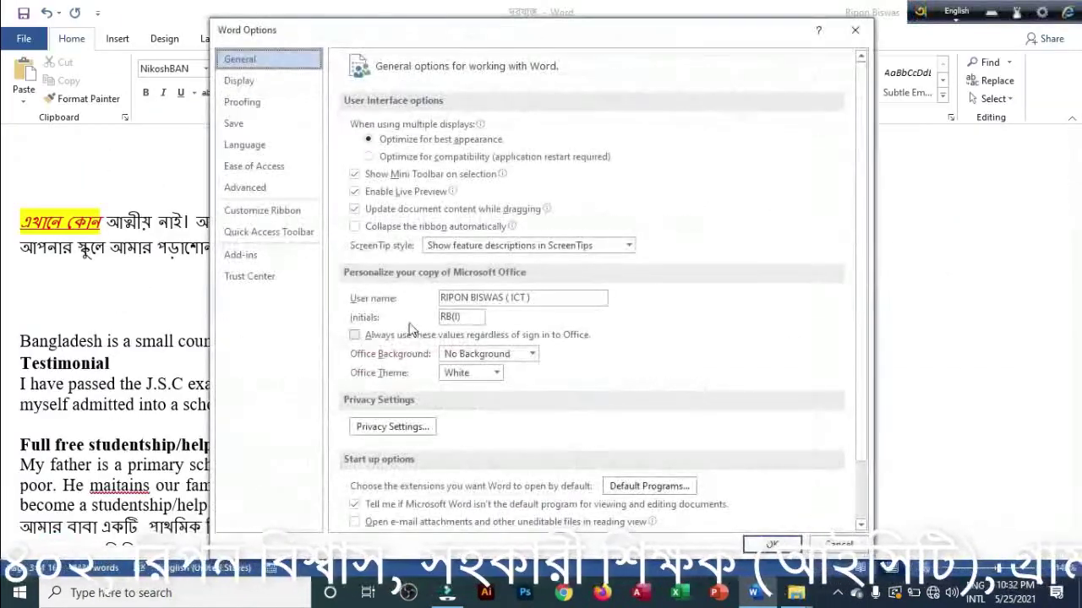
{"action": "left_click_drag", "start_coordinate": [541, 42], "coordinate": [516, 24]}
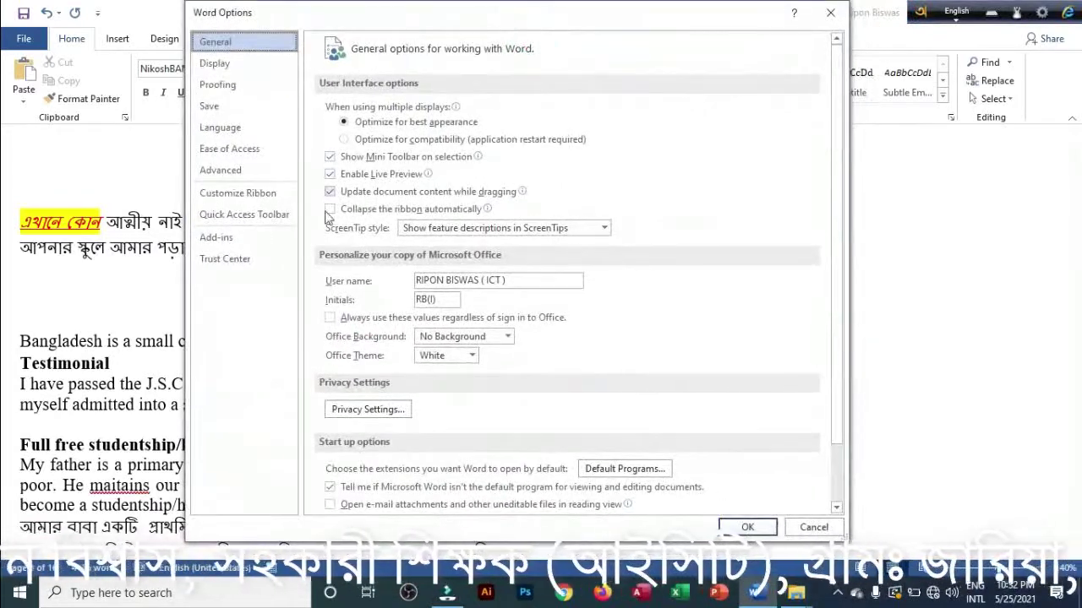
{"action": "left_click", "coordinate": [227, 194]}
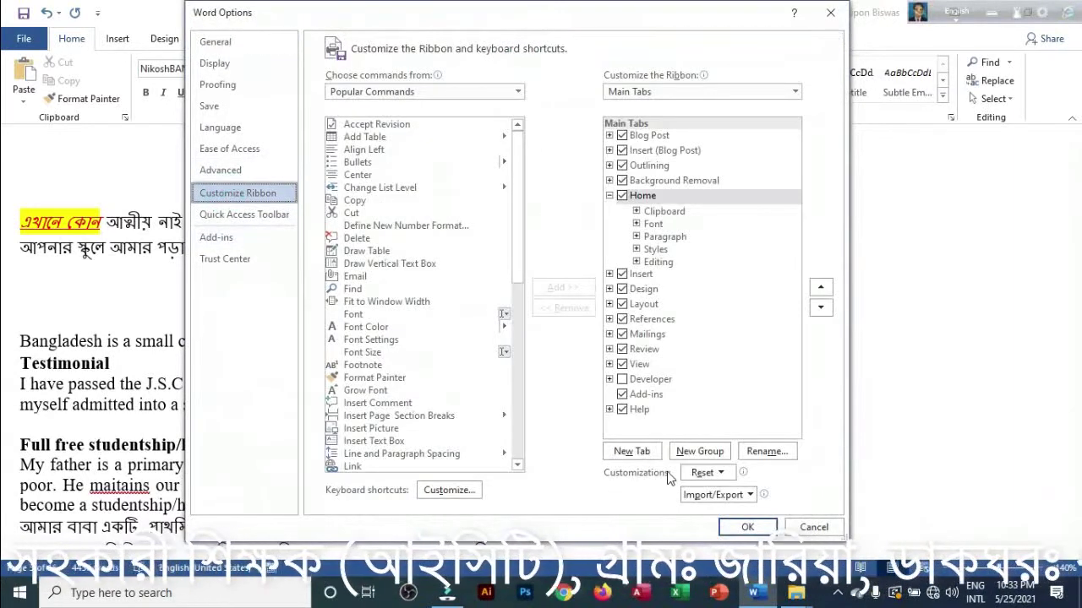
{"action": "scroll", "coordinate": [469, 283], "scroll_direction": "down", "scroll_amount": 12}
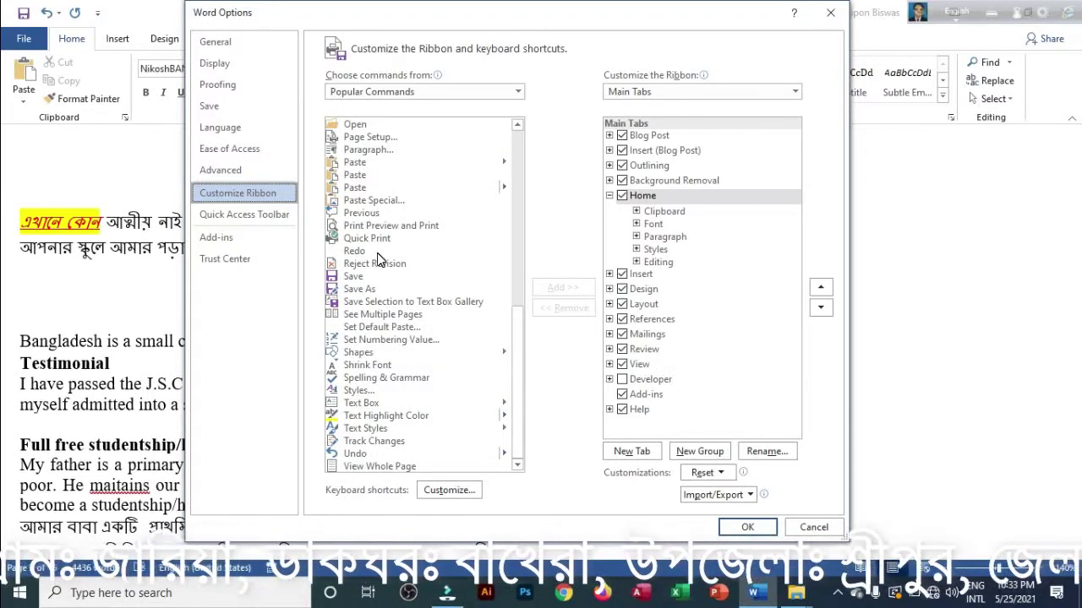
Add Draw Table, Font Size and Email to the Quick Access Toolbar for all documents and check the customized toolbar
{"action": "left_click", "coordinate": [226, 220]}
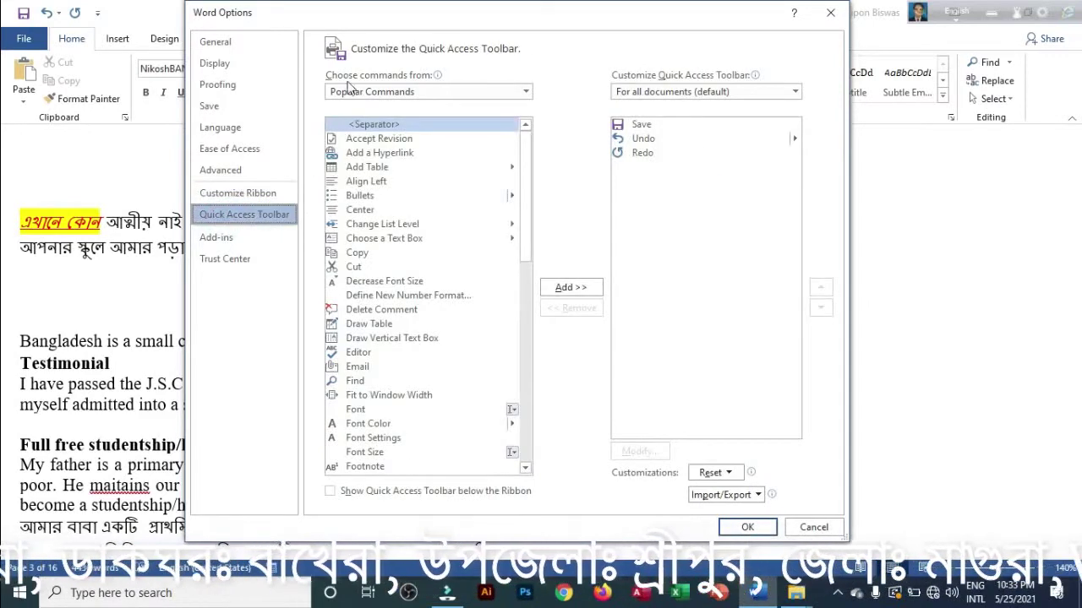
{"action": "left_click_drag", "start_coordinate": [411, 28], "coordinate": [565, 41]}
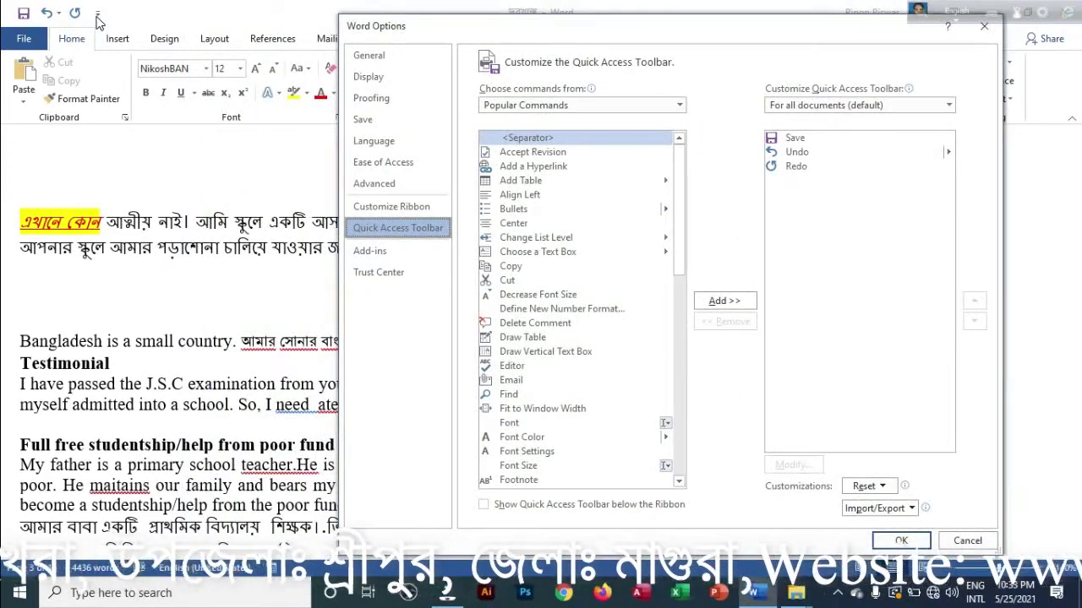
{"action": "left_click", "coordinate": [524, 338]}
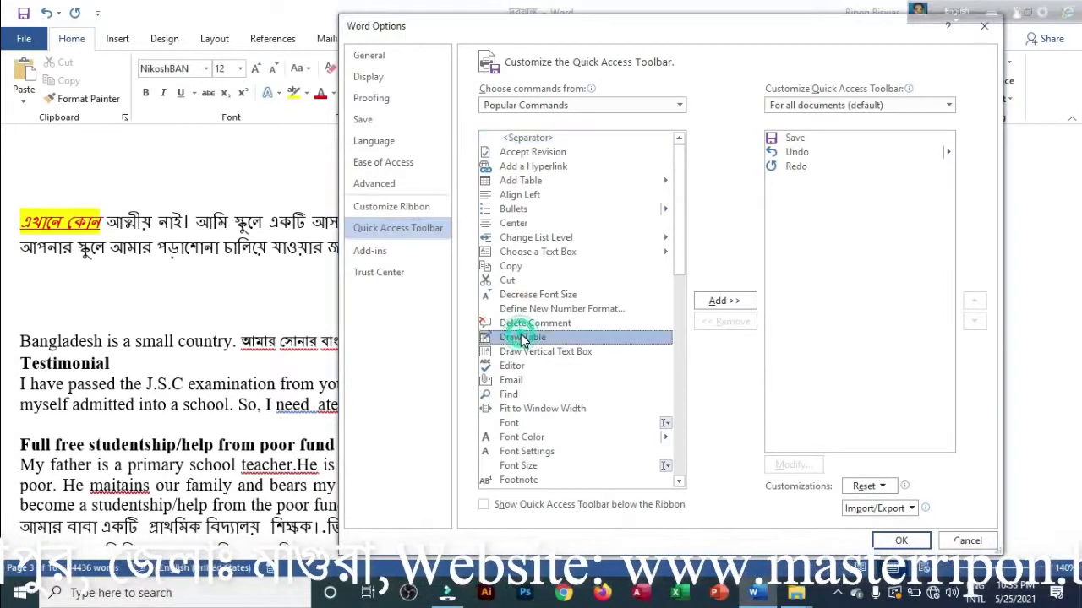
{"action": "left_click", "coordinate": [724, 304]}
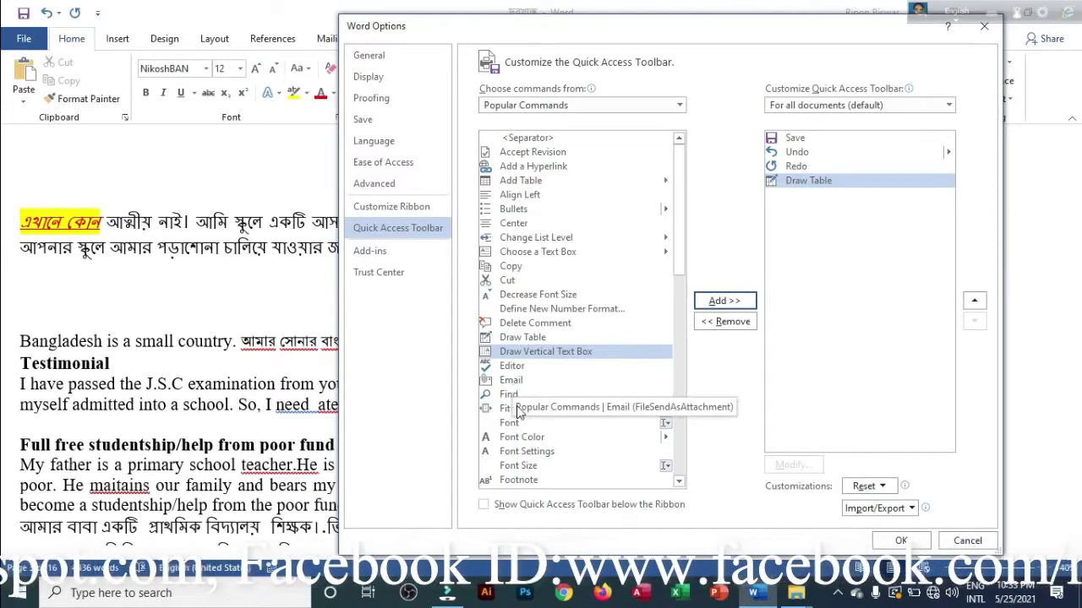
{"action": "left_click", "coordinate": [518, 466]}
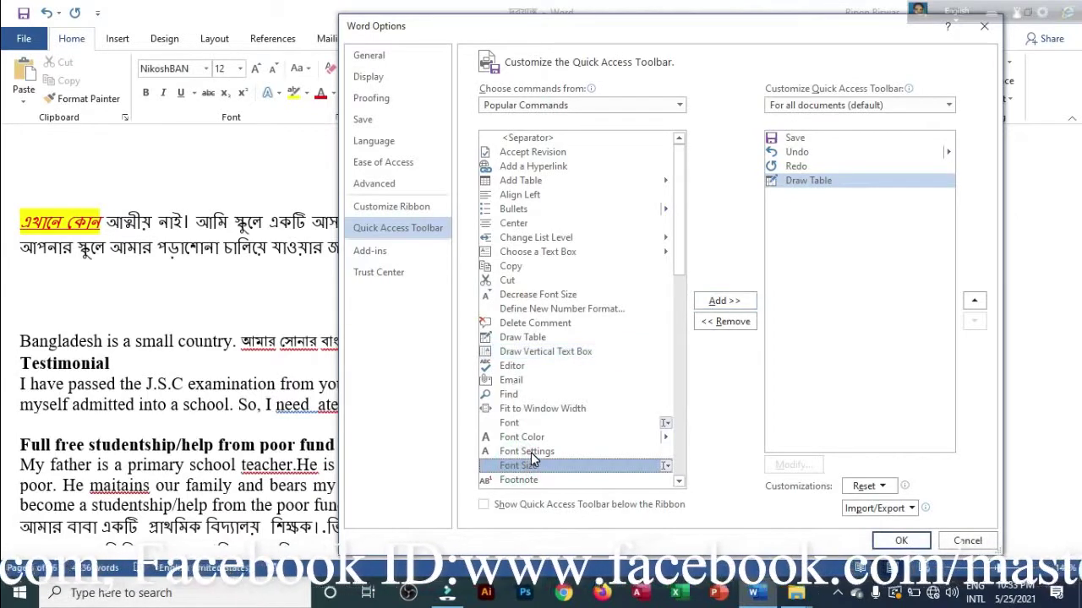
{"action": "left_click", "coordinate": [725, 301]}
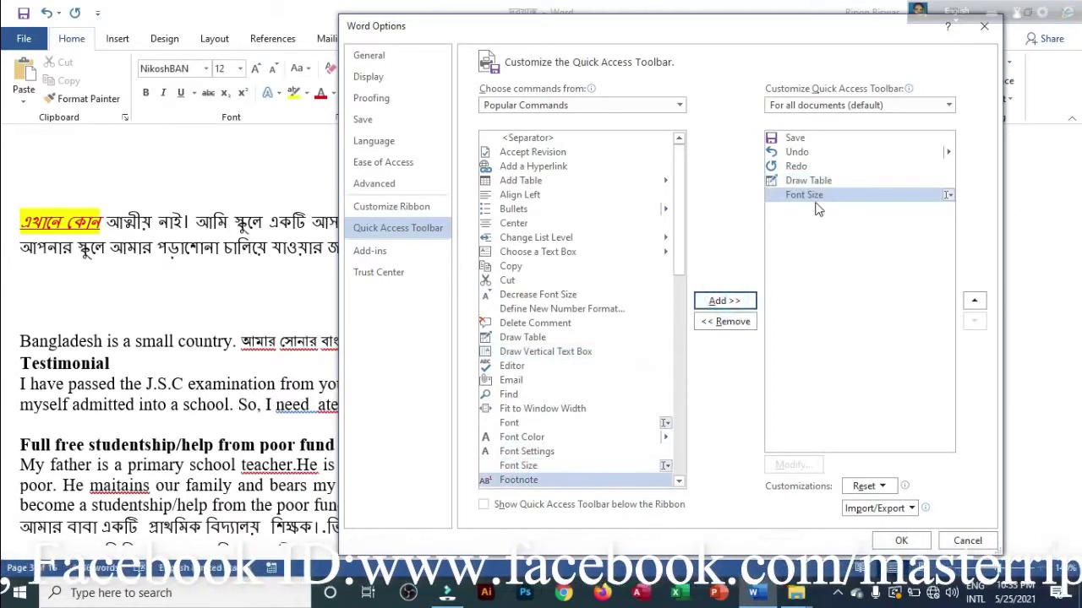
{"action": "left_click", "coordinate": [522, 381]}
{"action": "left_click", "coordinate": [715, 304]}
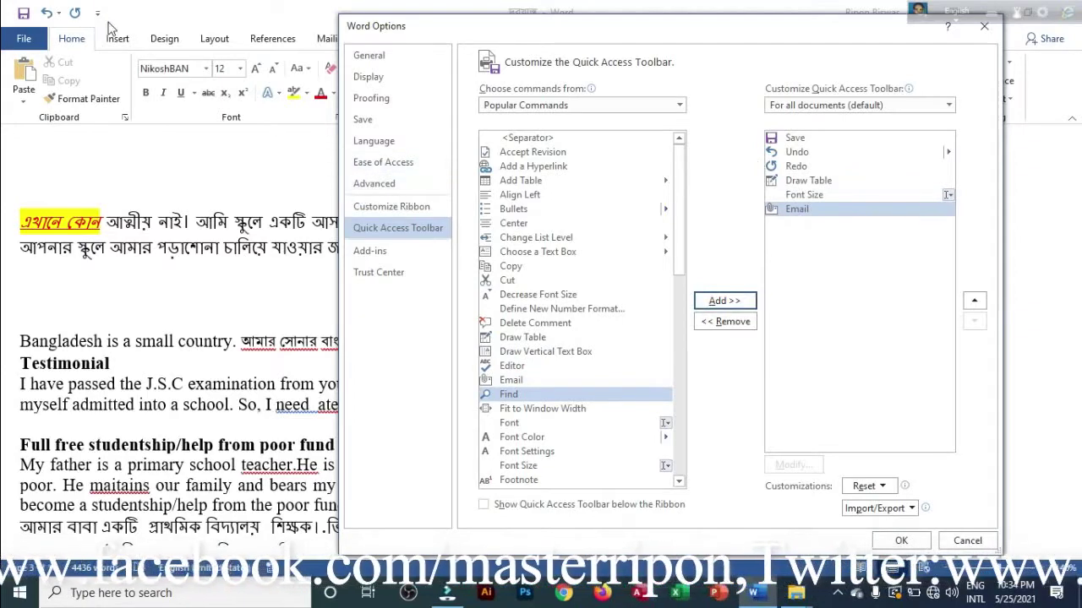
{"action": "left_click", "coordinate": [901, 542]}
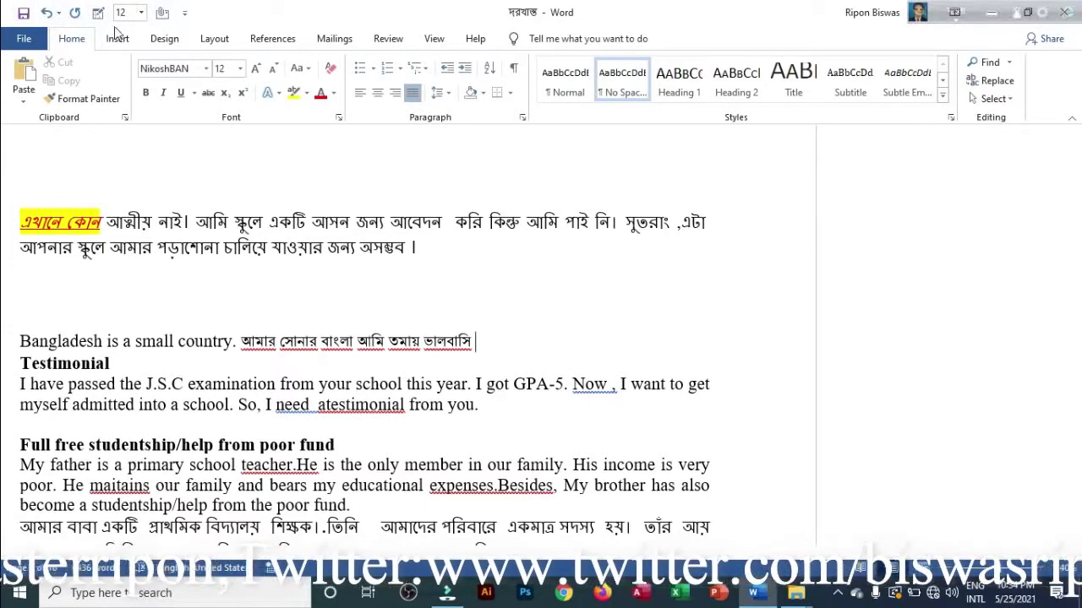
{"action": "left_click", "coordinate": [185, 13]}
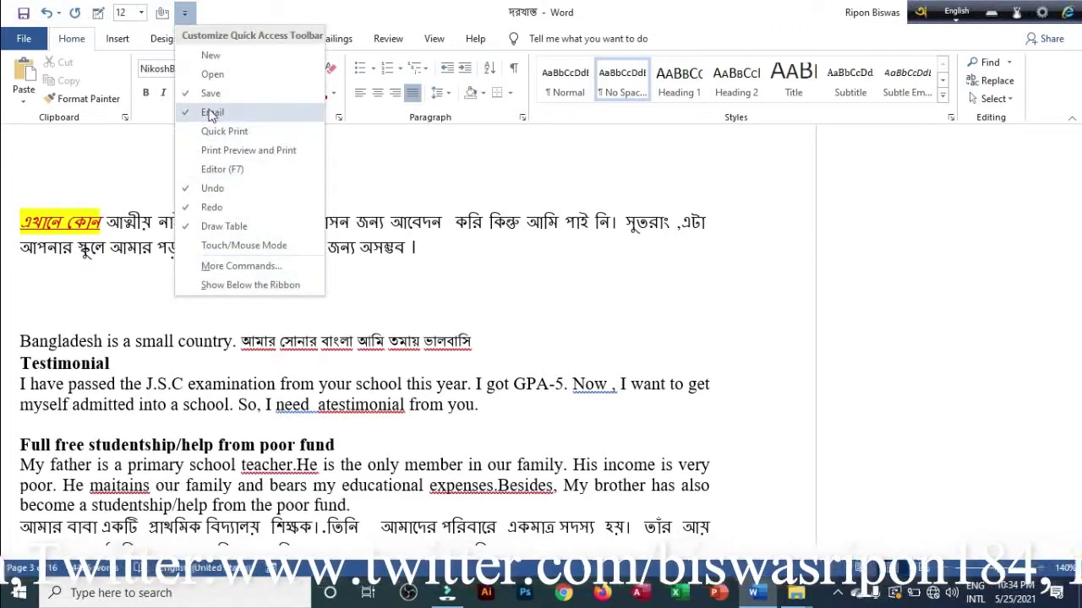
Try to reset all customizations from the Quick Access Toolbar options and accept the Word options
{"action": "left_click", "coordinate": [23, 39]}
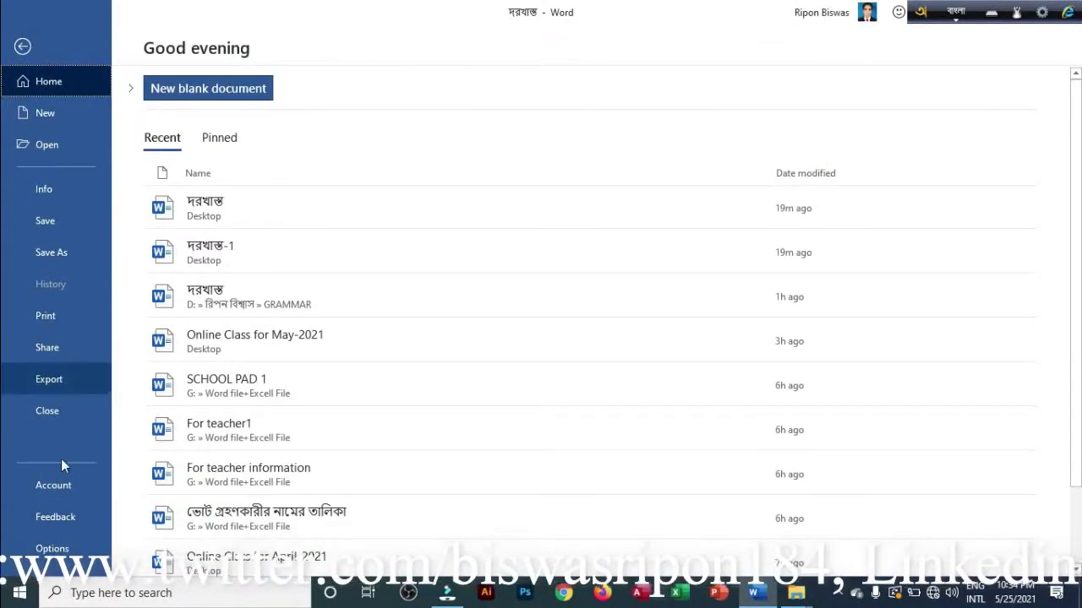
{"action": "left_click", "coordinate": [52, 548]}
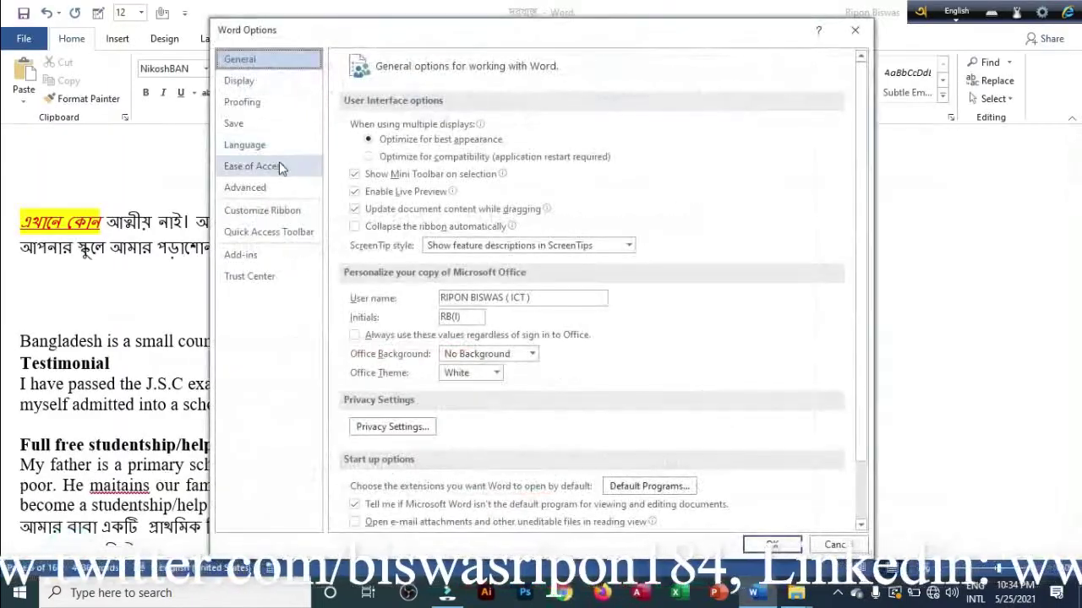
{"action": "left_click", "coordinate": [266, 233]}
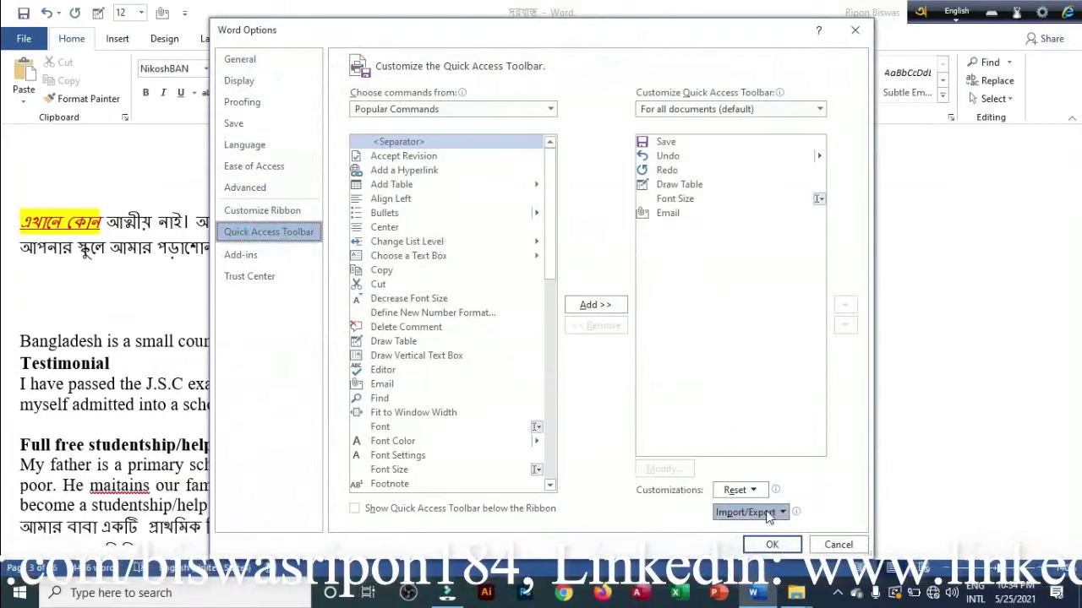
{"action": "left_click", "coordinate": [739, 490]}
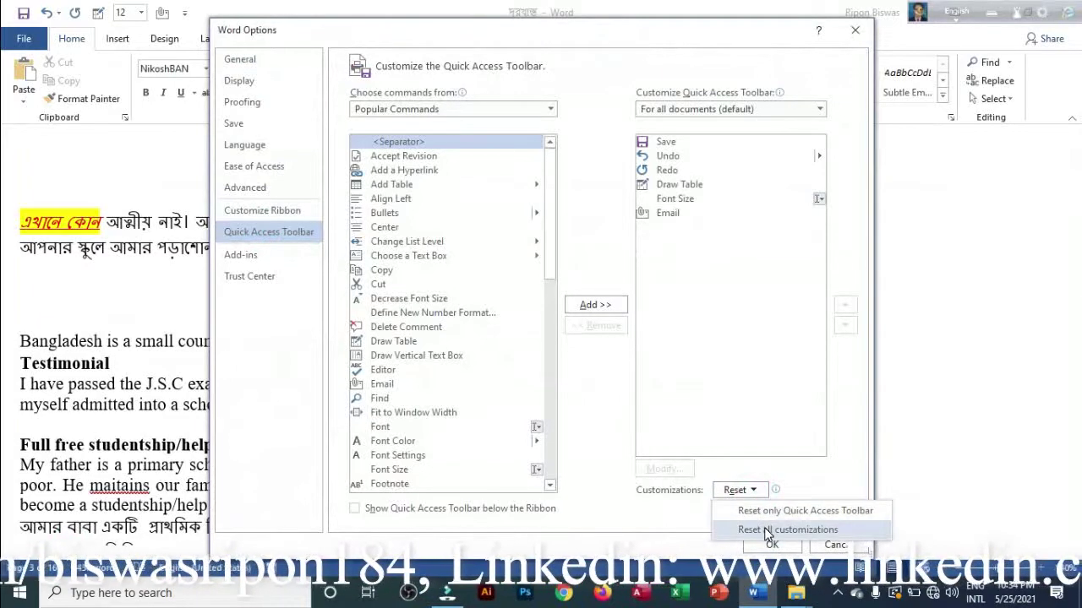
{"action": "left_click", "coordinate": [766, 530]}
{"action": "left_click", "coordinate": [515, 342]}
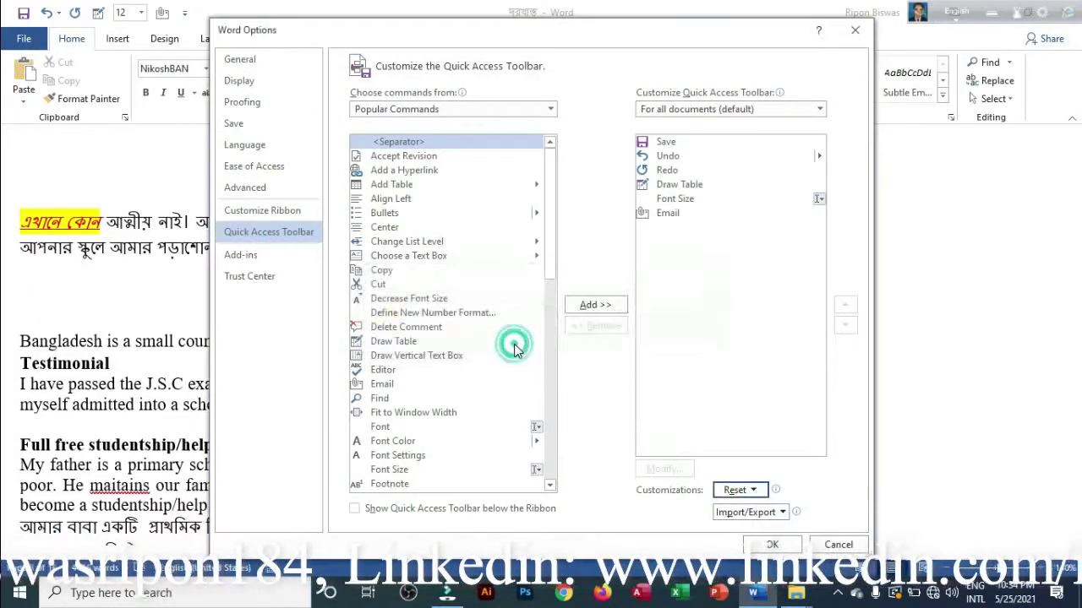
{"action": "left_click", "coordinate": [763, 541]}
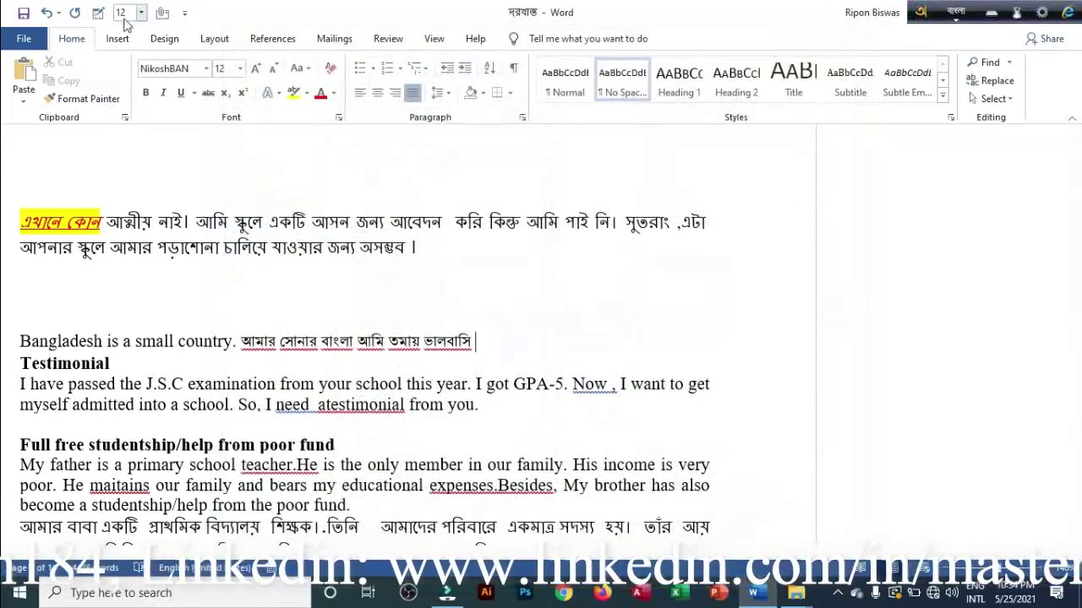
Try once more to reset all ribbon and Quick Access Toolbar customizations through the Word options, confirming the deletion
{"action": "left_click", "coordinate": [23, 38]}
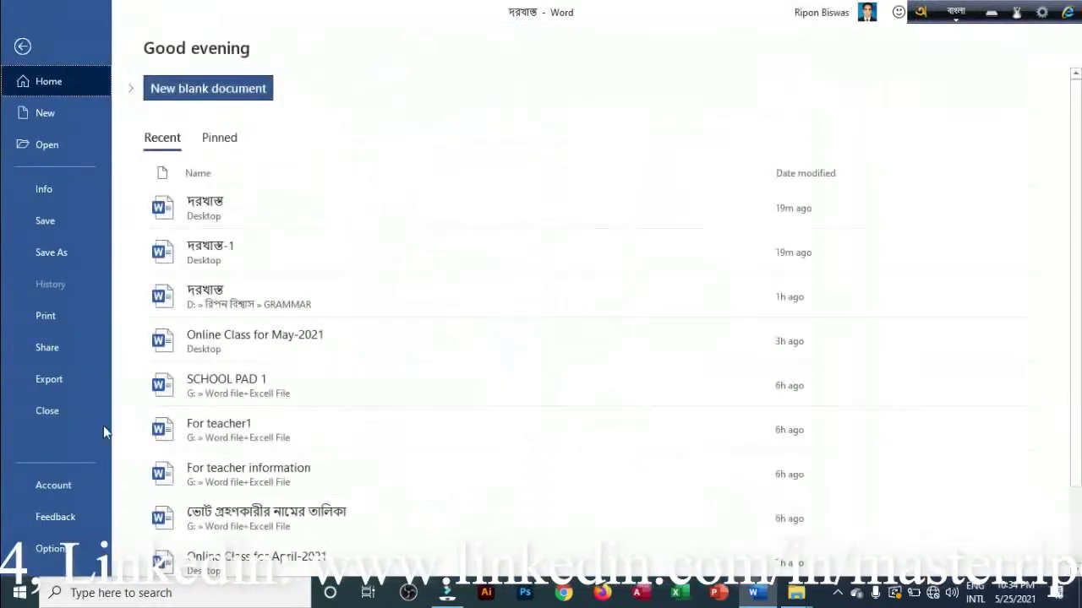
{"action": "left_click", "coordinate": [50, 549]}
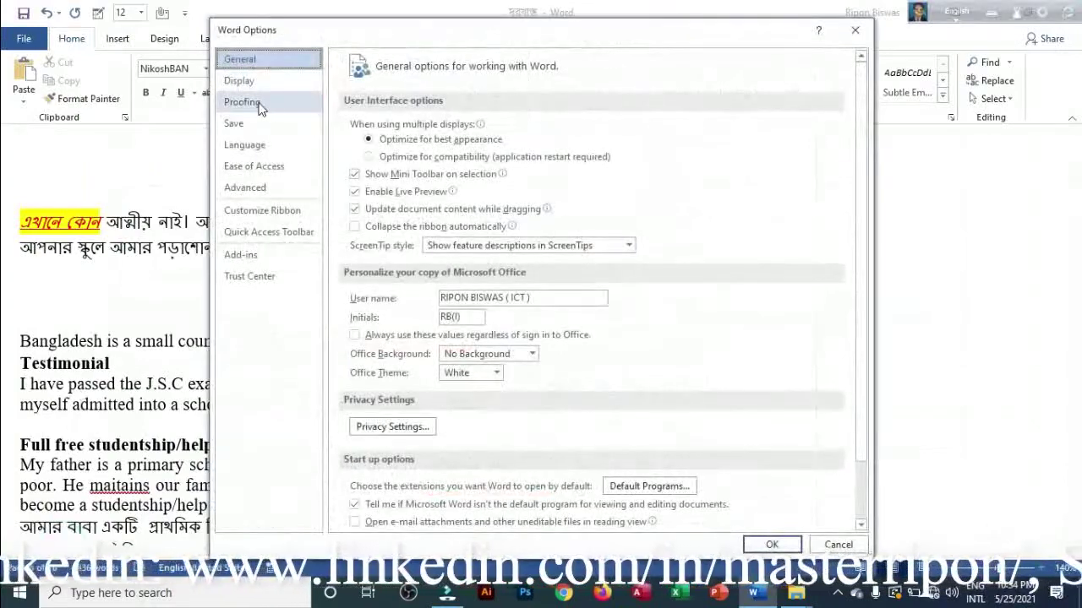
{"action": "left_click", "coordinate": [269, 231]}
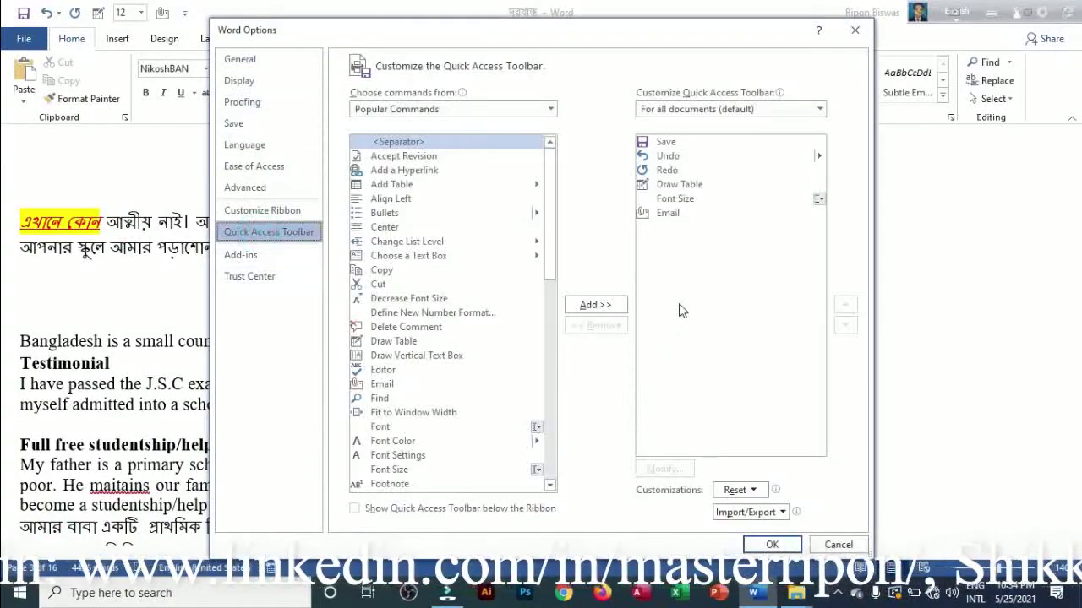
{"action": "left_click", "coordinate": [673, 219]}
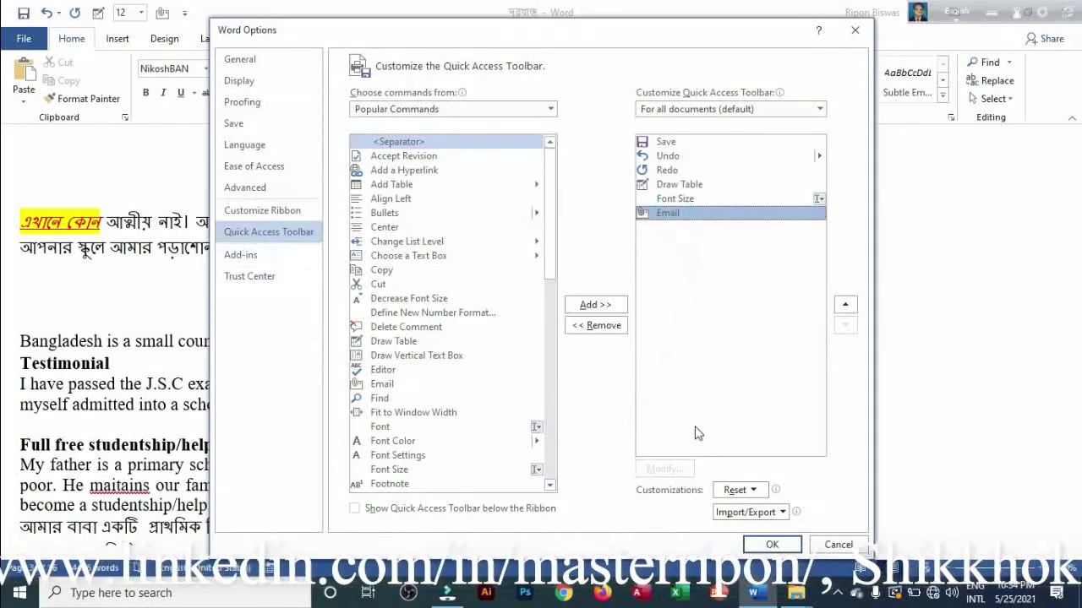
{"action": "left_click", "coordinate": [763, 493]}
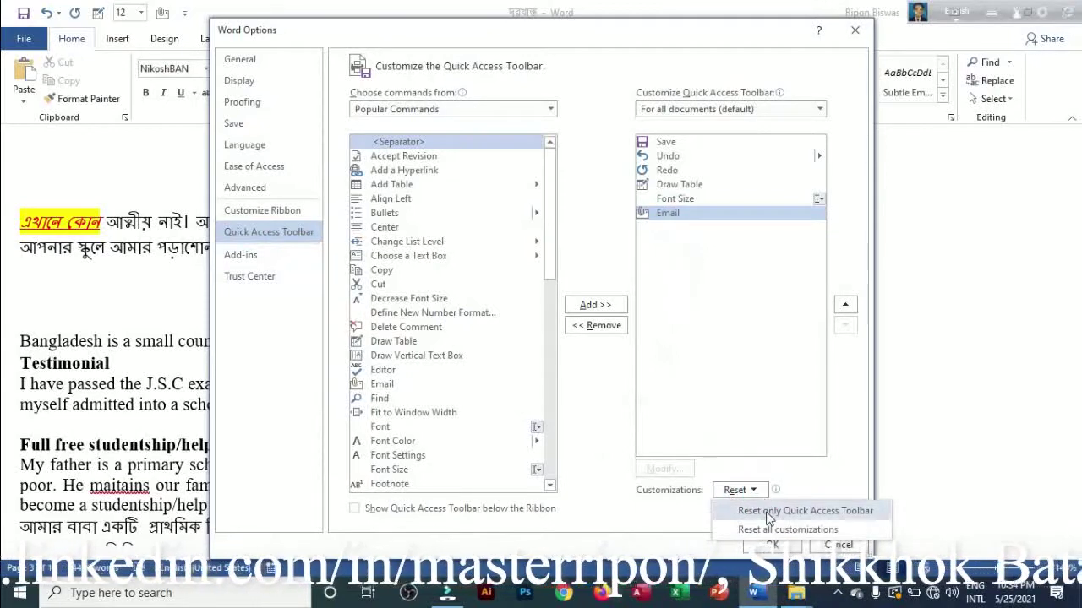
{"action": "left_click", "coordinate": [764, 531]}
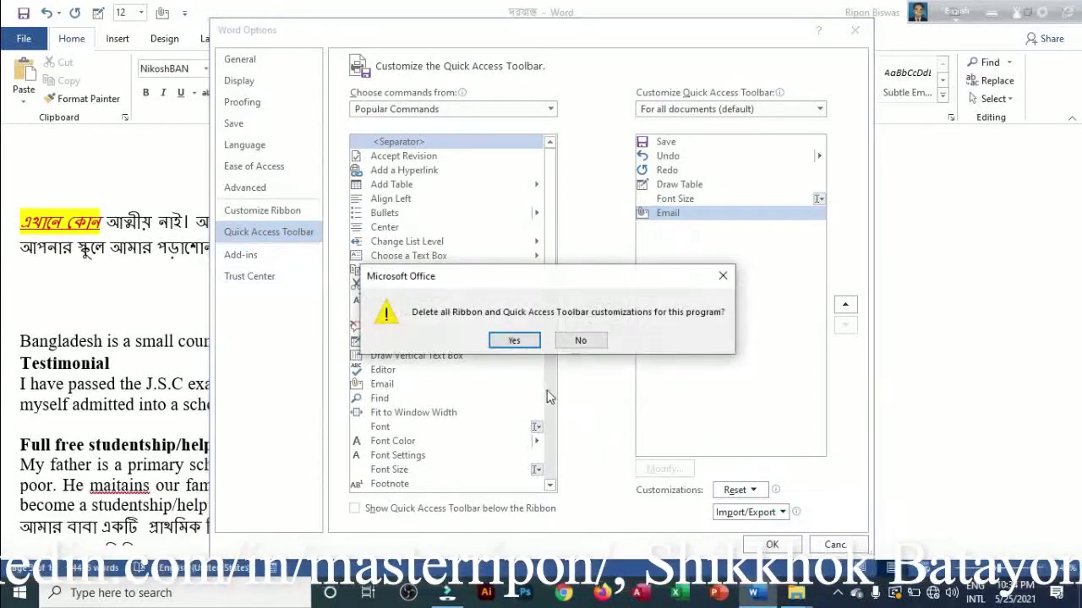
{"action": "left_click", "coordinate": [514, 340]}
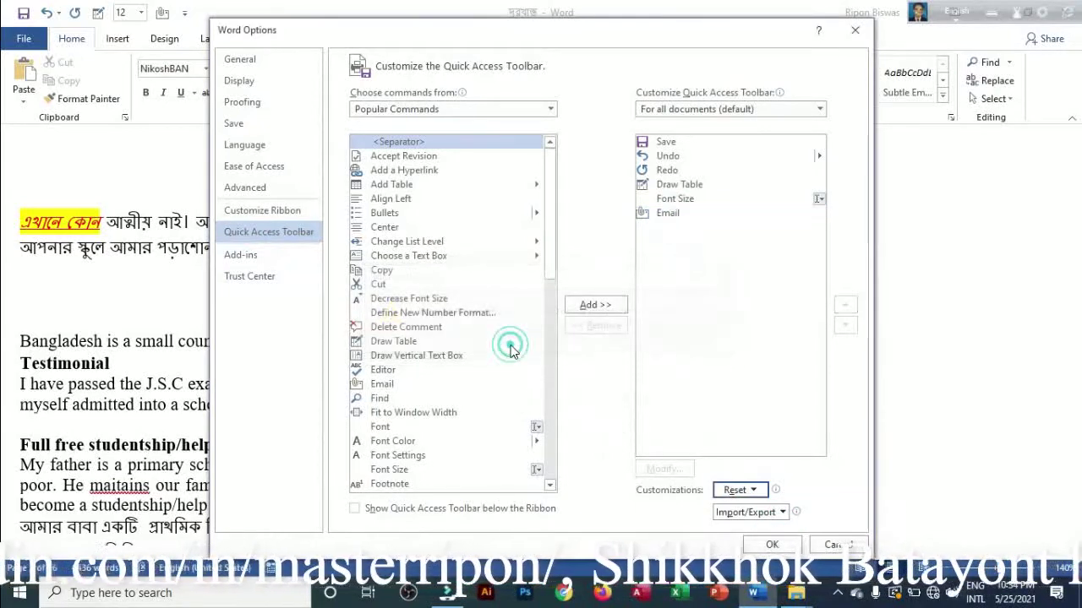
{"action": "left_click", "coordinate": [772, 545]}
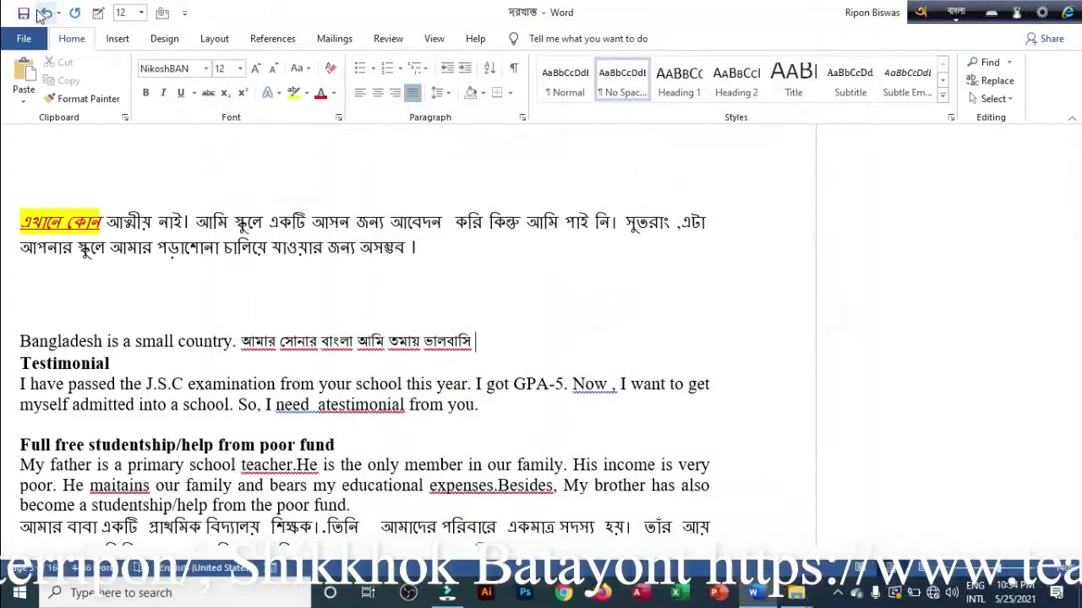
Remove Email, Font Size and Draw Table from the Quick Access Toolbar for all documents and accept the Word options
{"action": "left_click", "coordinate": [24, 38]}
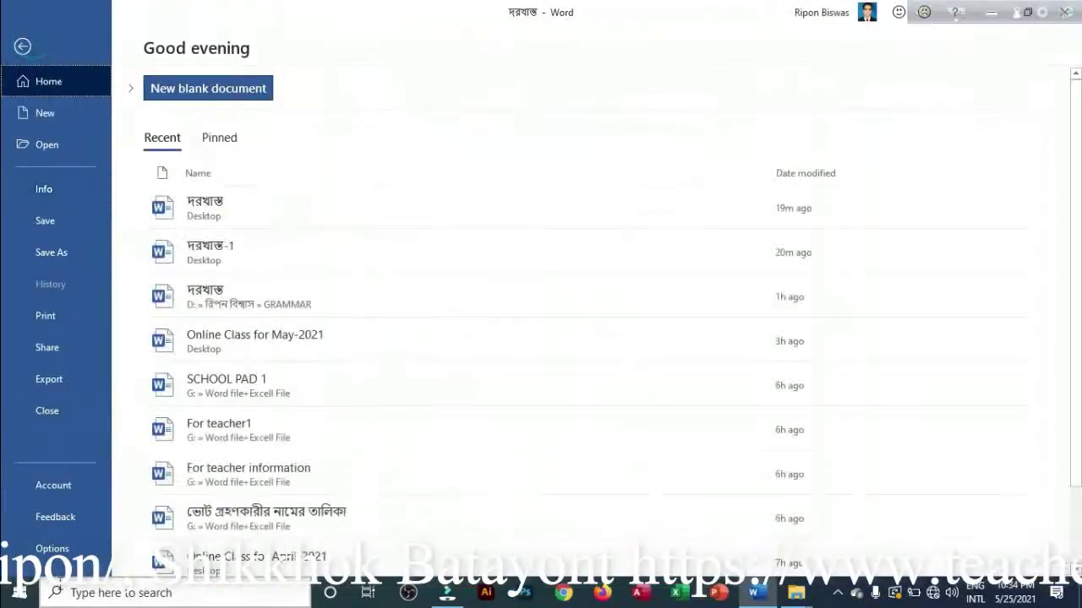
{"action": "left_click", "coordinate": [51, 548]}
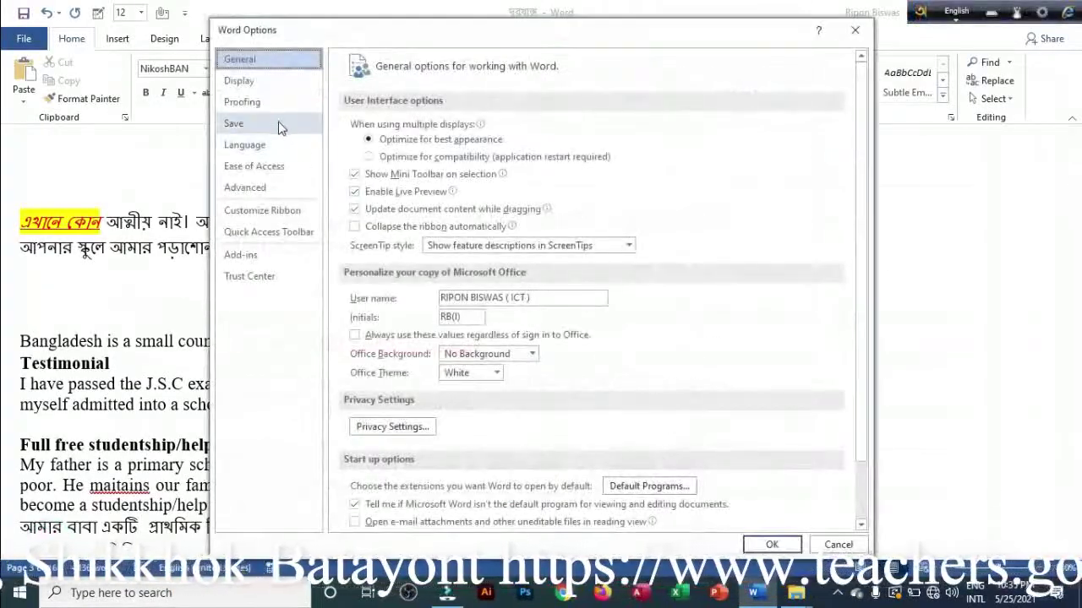
{"action": "left_click", "coordinate": [268, 231]}
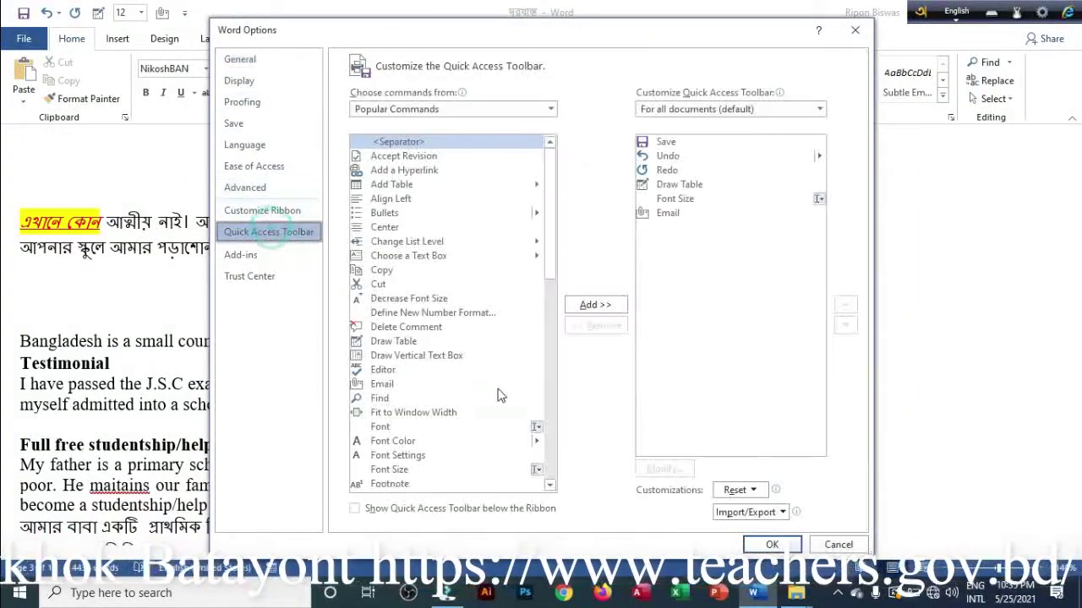
{"action": "left_click", "coordinate": [668, 212]}
{"action": "left_click", "coordinate": [599, 326]}
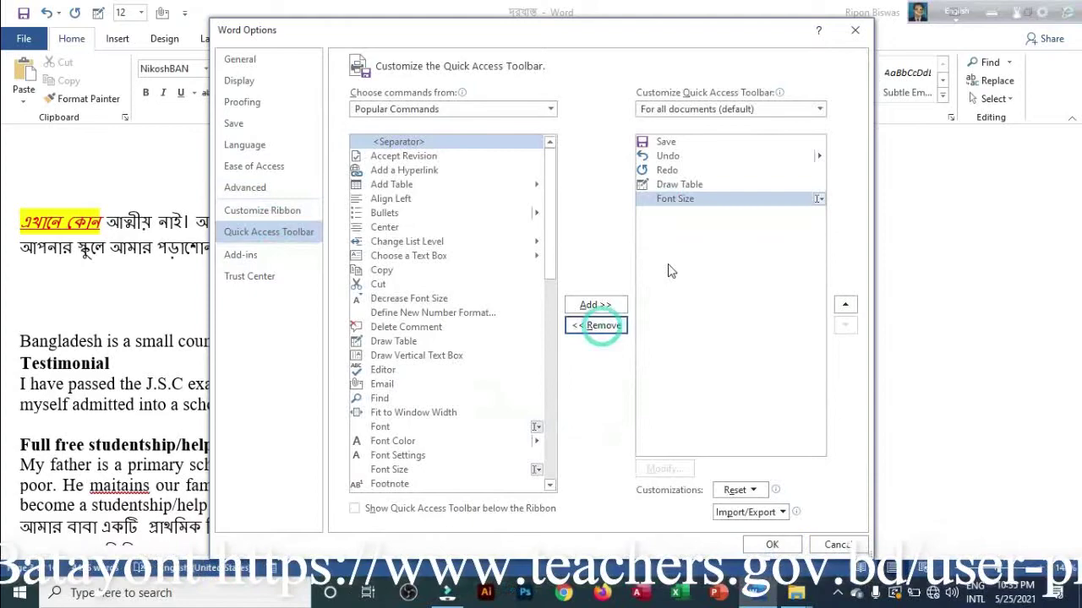
{"action": "left_click", "coordinate": [686, 199]}
{"action": "left_click", "coordinate": [595, 326]}
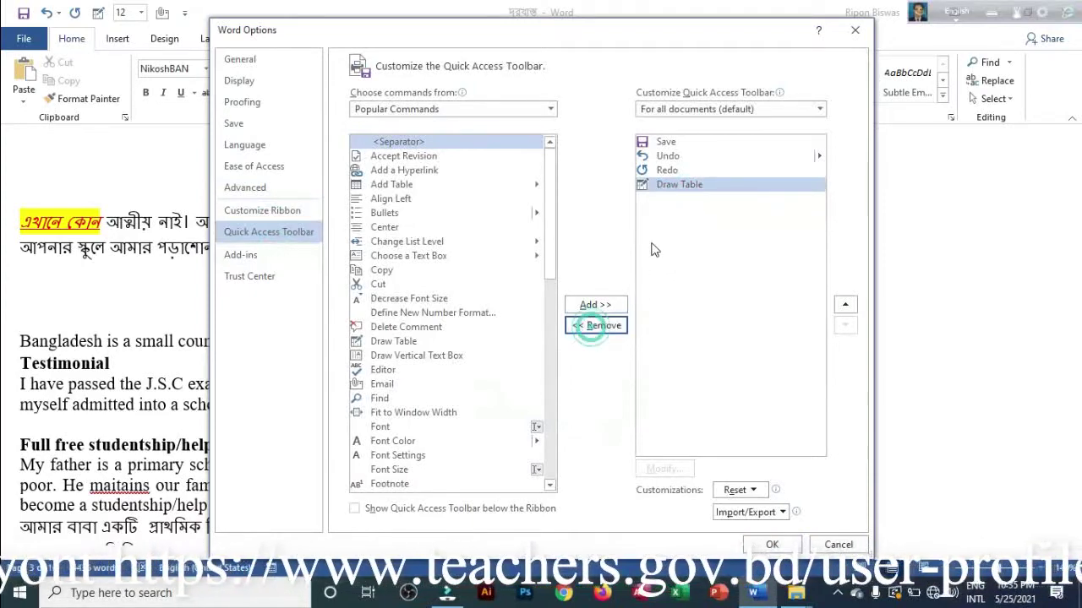
{"action": "left_click", "coordinate": [682, 184]}
{"action": "left_click", "coordinate": [601, 328]}
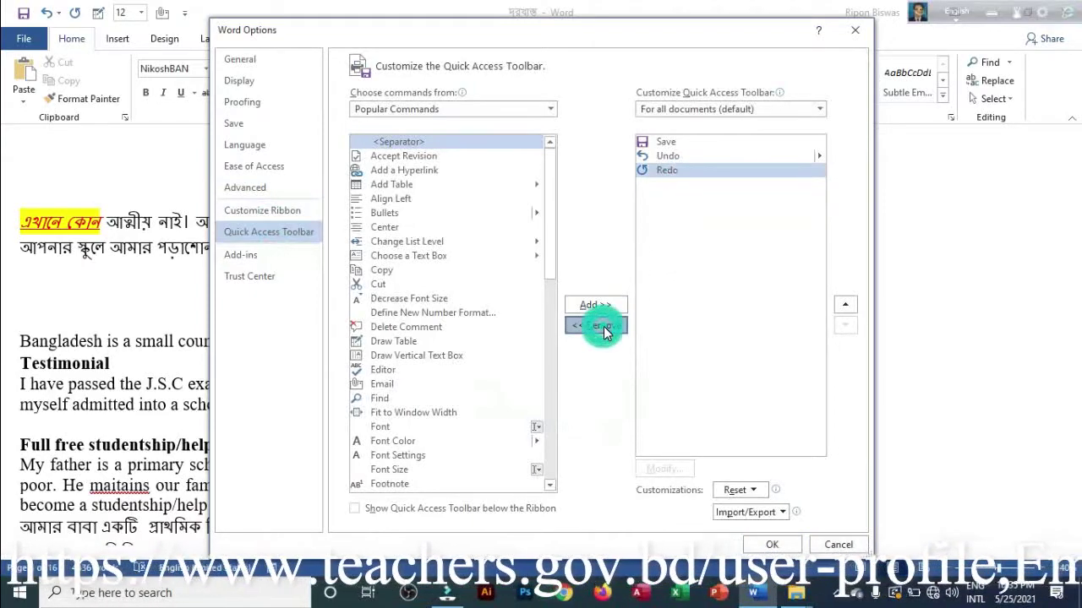
{"action": "left_click", "coordinate": [771, 544]}
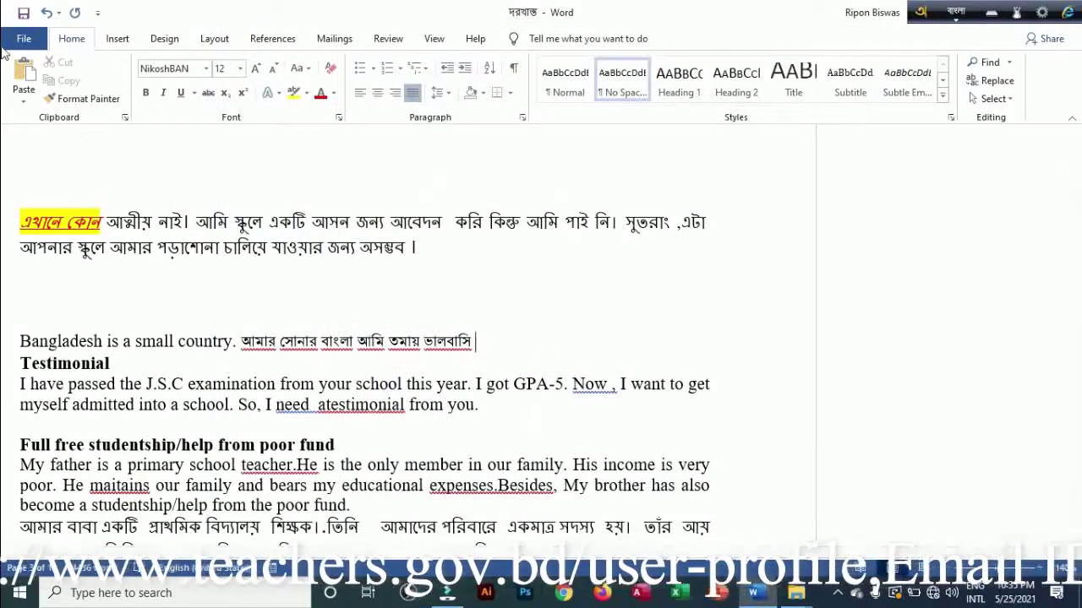
Look over the available Quick Access Toolbar commands and the customization import/export choices in the Word options, and close the dialog
{"action": "left_click", "coordinate": [23, 38]}
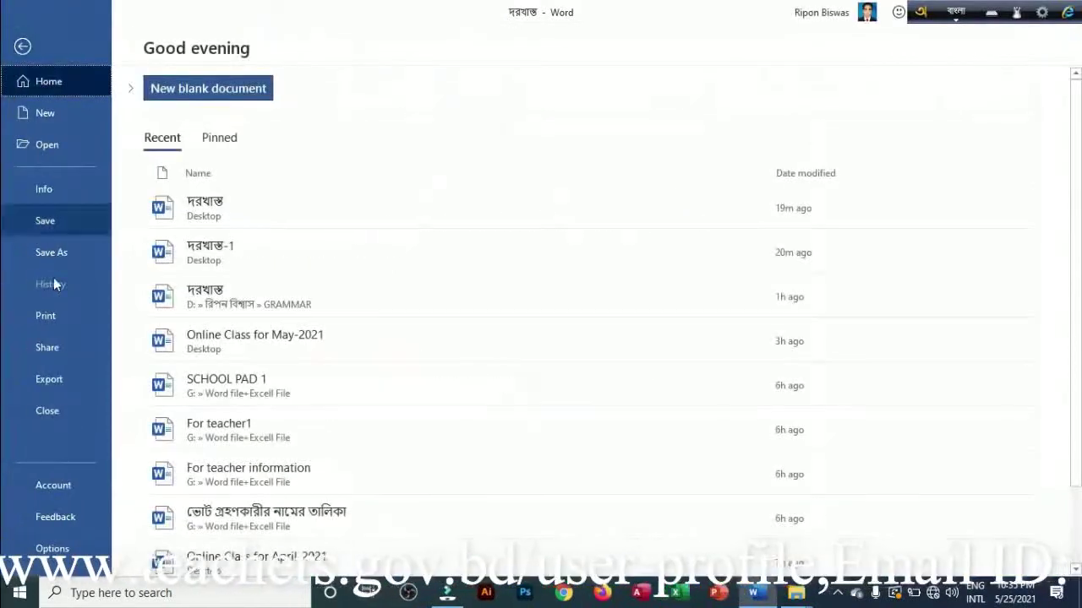
{"action": "left_click", "coordinate": [55, 549]}
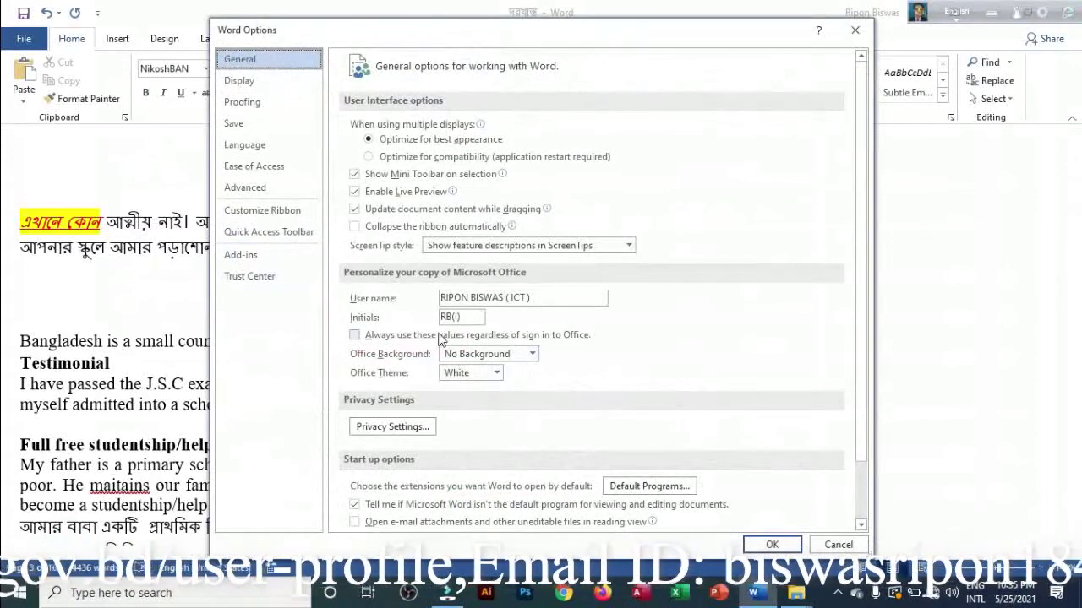
{"action": "left_click", "coordinate": [269, 231]}
{"action": "scroll", "coordinate": [499, 354], "scroll_direction": "down", "scroll_amount": 3}
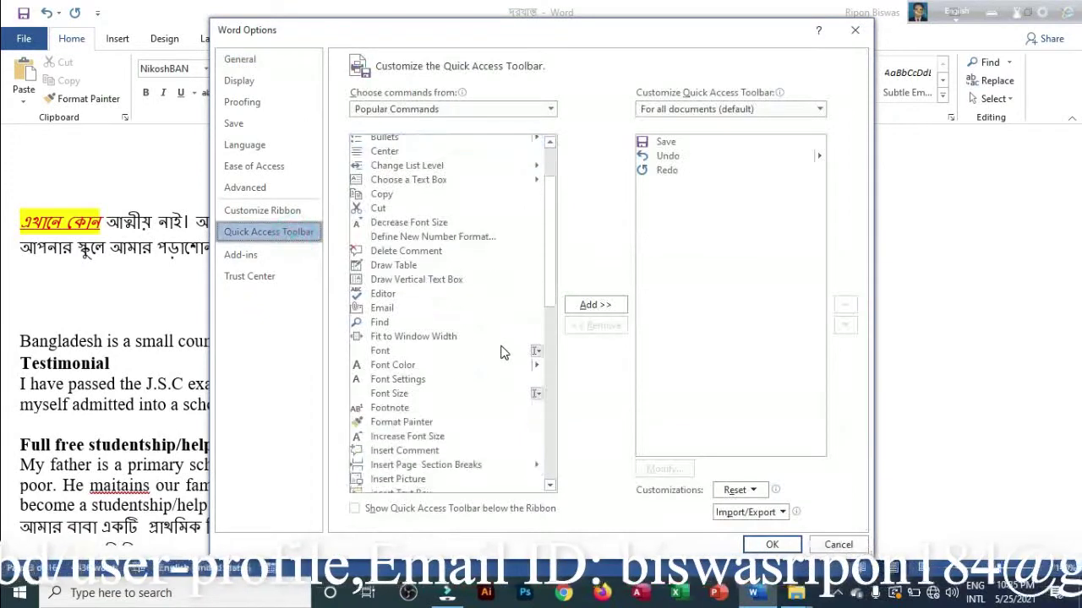
{"action": "left_click", "coordinate": [781, 512]}
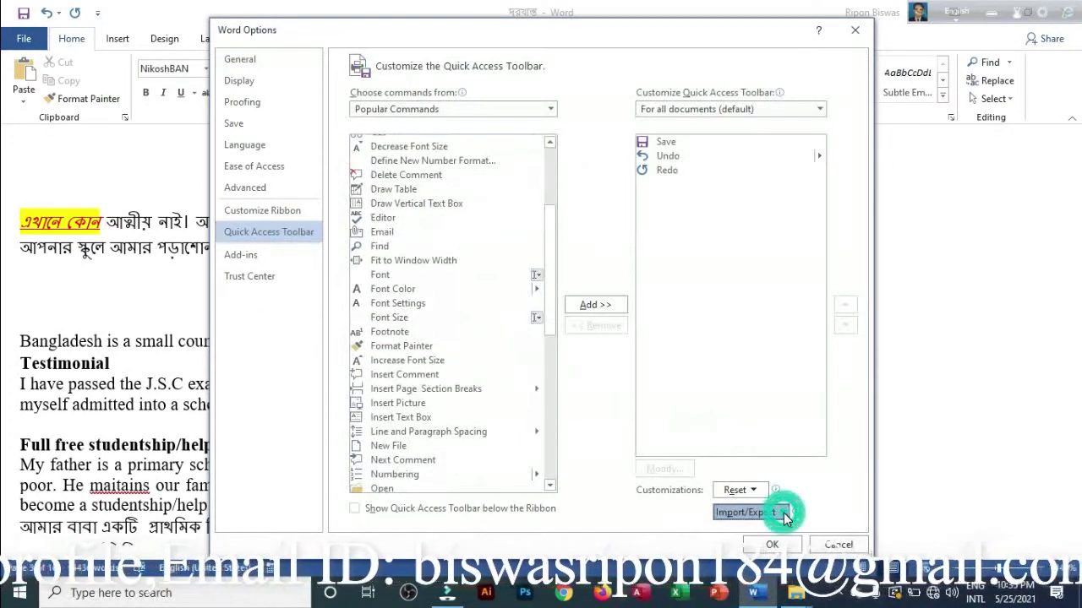
{"action": "left_click", "coordinate": [782, 512]}
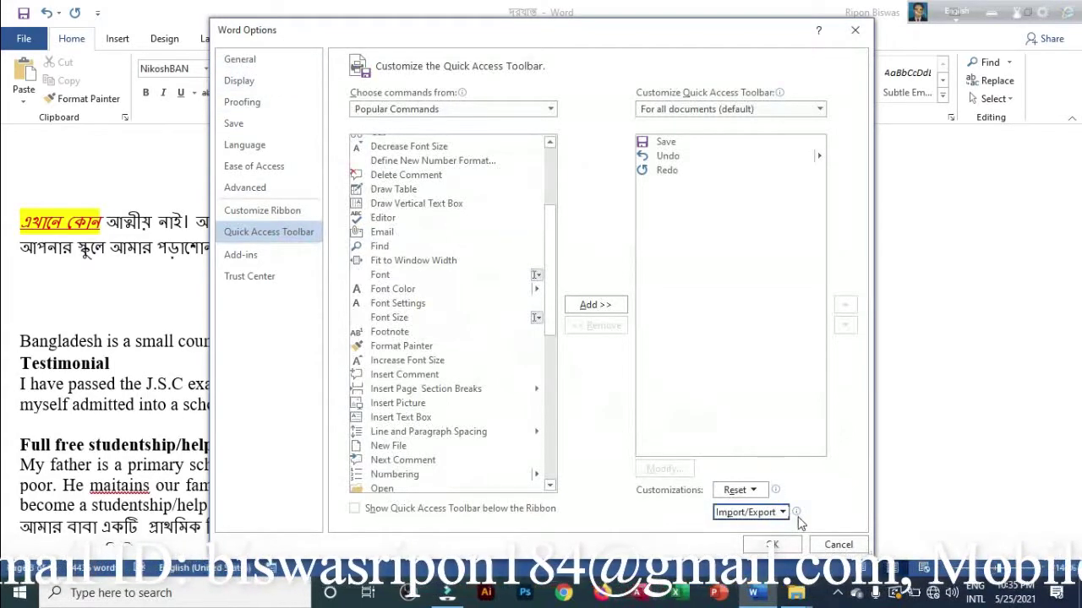
{"action": "left_click", "coordinate": [768, 543]}
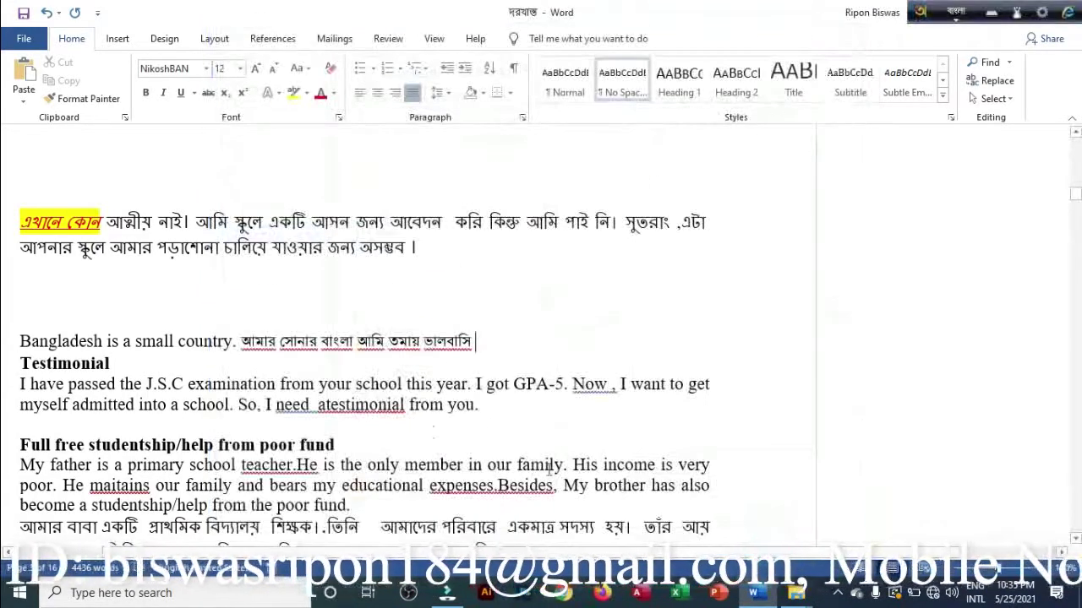
{"action": "scroll", "coordinate": [359, 292], "scroll_direction": "up", "scroll_amount": 15}
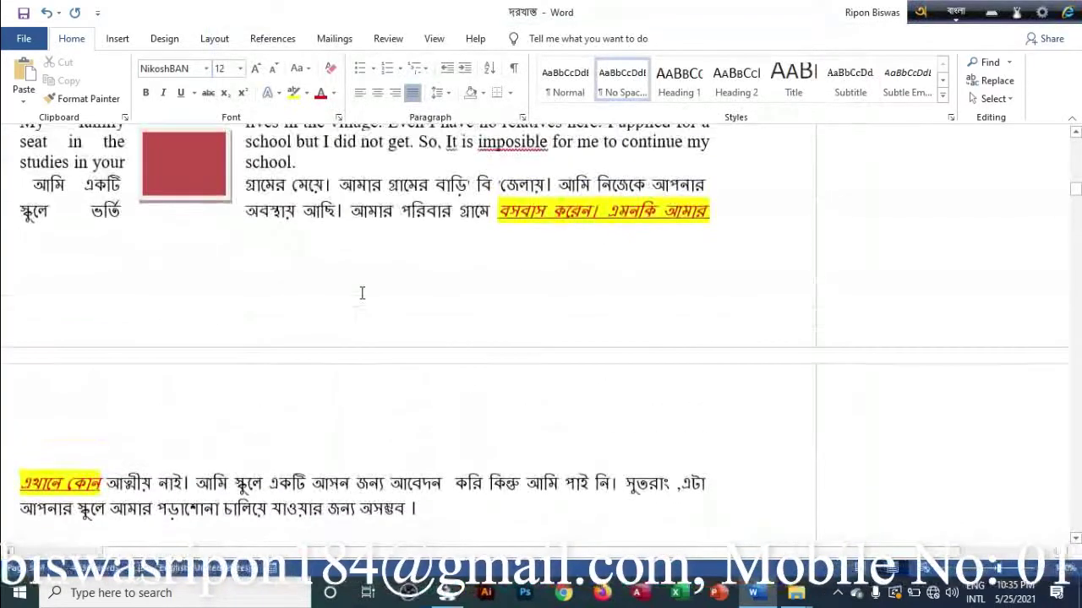
{"action": "scroll", "coordinate": [366, 294], "scroll_direction": "up", "scroll_amount": 10}
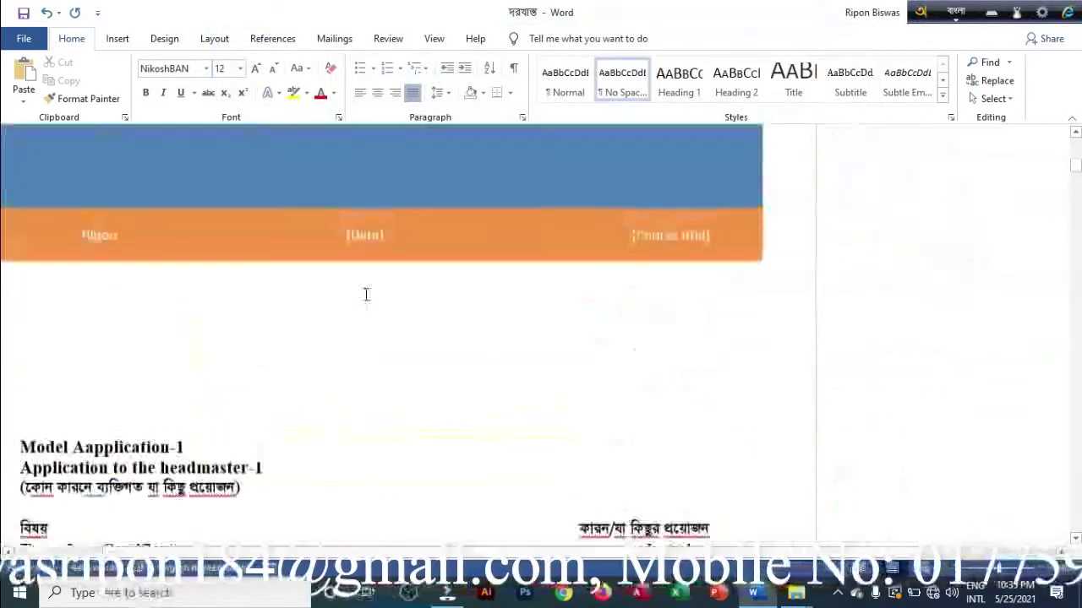
{"action": "scroll", "coordinate": [365, 294], "scroll_direction": "up", "scroll_amount": 2}
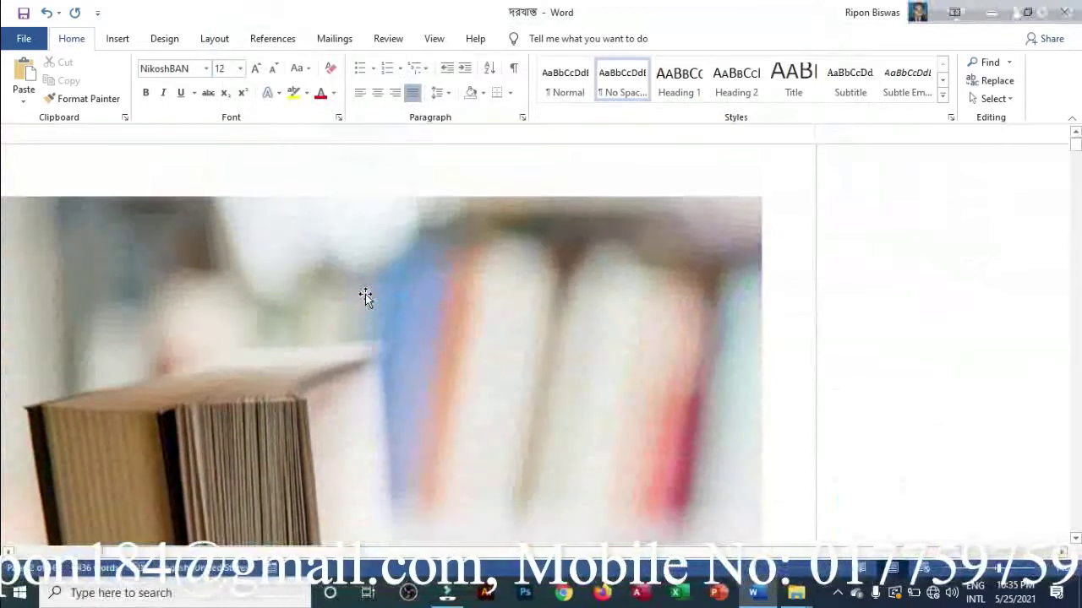